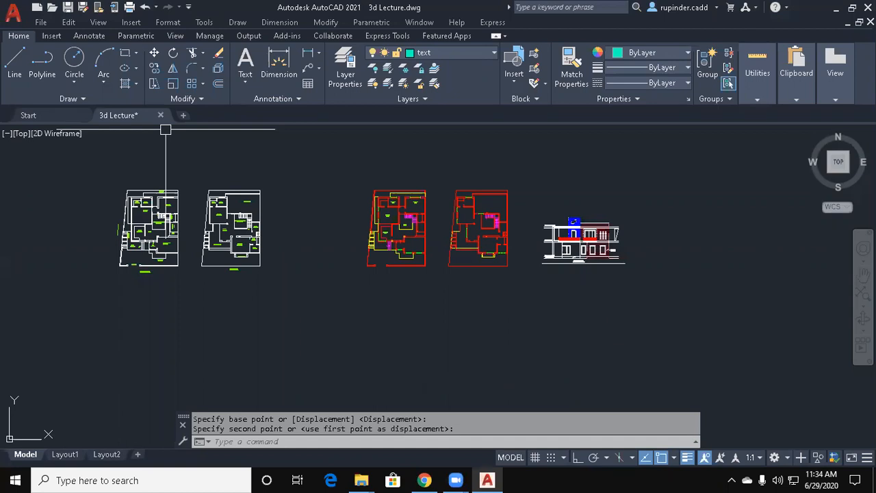
pyautogui.moveTo(384, 338); pyautogui.dragTo(470, 343, button='middle')
pyautogui.scroll(4, 301, 267)
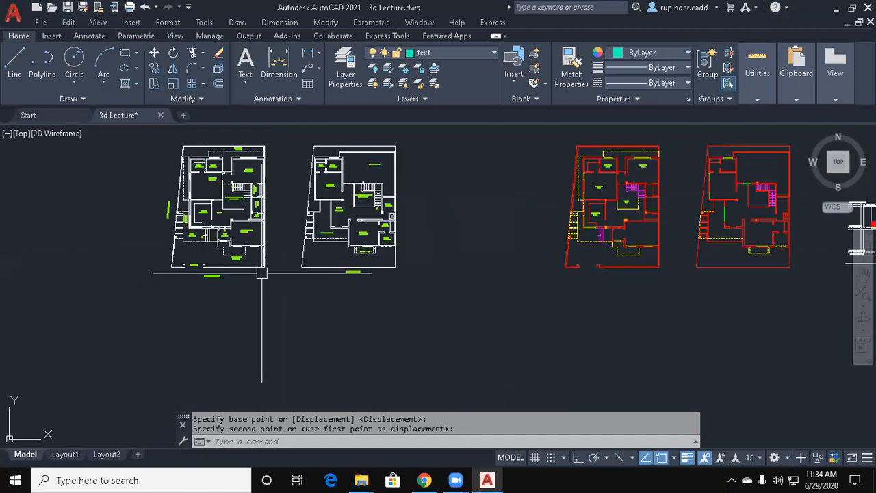
pyautogui.scroll(3, 361, 310)
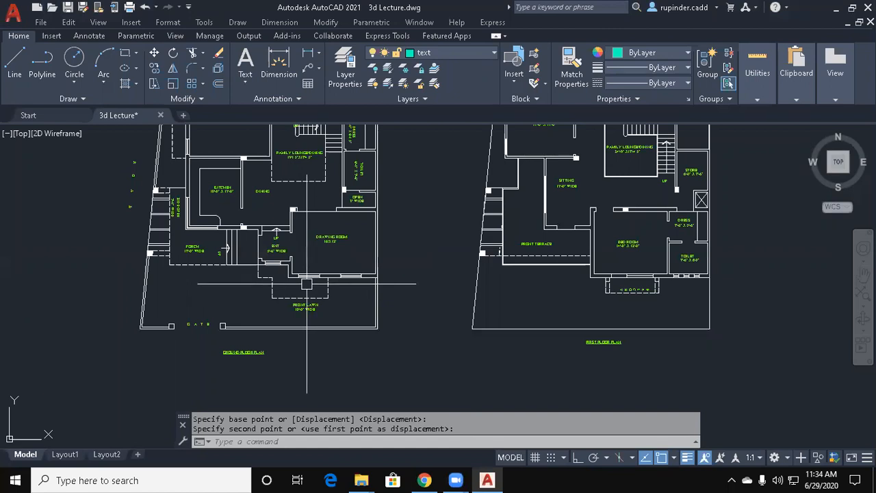
pyautogui.scroll(-4, 368, 266)
pyautogui.moveTo(405, 282)
pyautogui.mouseDown(button='middle')
pyautogui.moveTo(435, 280)
pyautogui.moveTo(380, 276)
pyautogui.mouseUp(button='middle')
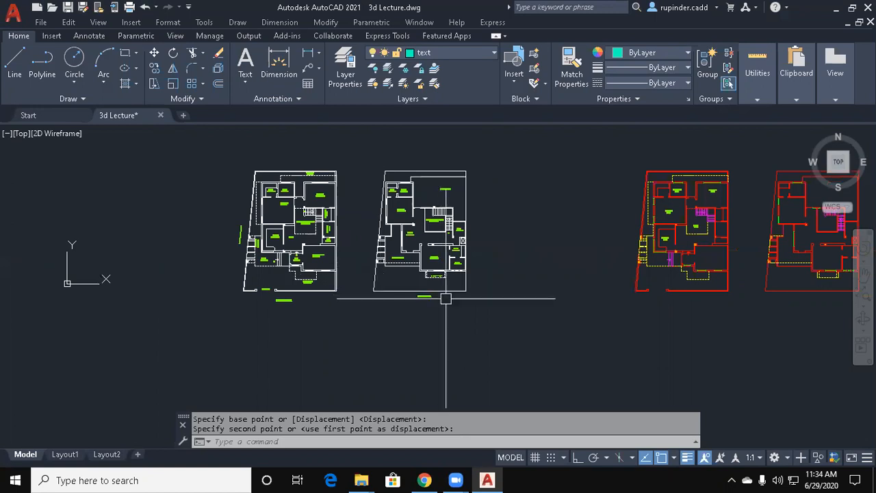
pyautogui.moveTo(446, 298); pyautogui.dragTo(377, 293, button='middle')
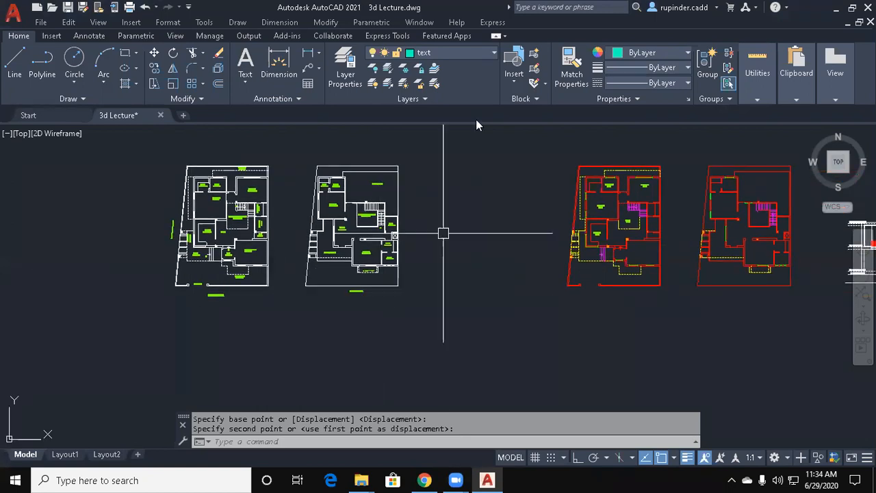
# Make the 3d wall layer current.
pyautogui.click(475, 55)
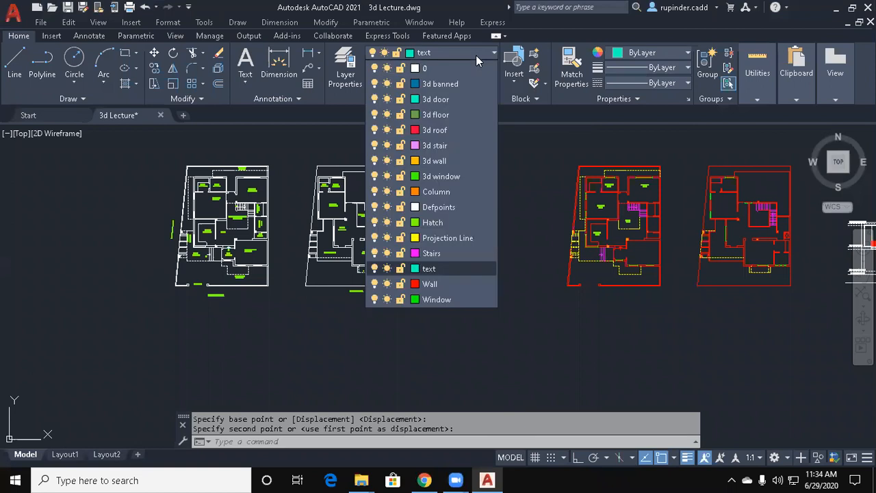
pyautogui.click(438, 160)
pyautogui.moveTo(441, 235); pyautogui.dragTo(486, 242, button='middle')
# Start a polyline at the entrance's outer front corner on the ground floor plan and, with Ortho on, trace the front wall to the drawing room's far corner.
pyautogui.press('Escape')
pyautogui.press('Escape')
pyautogui.write('pl')
pyautogui.press('Return')
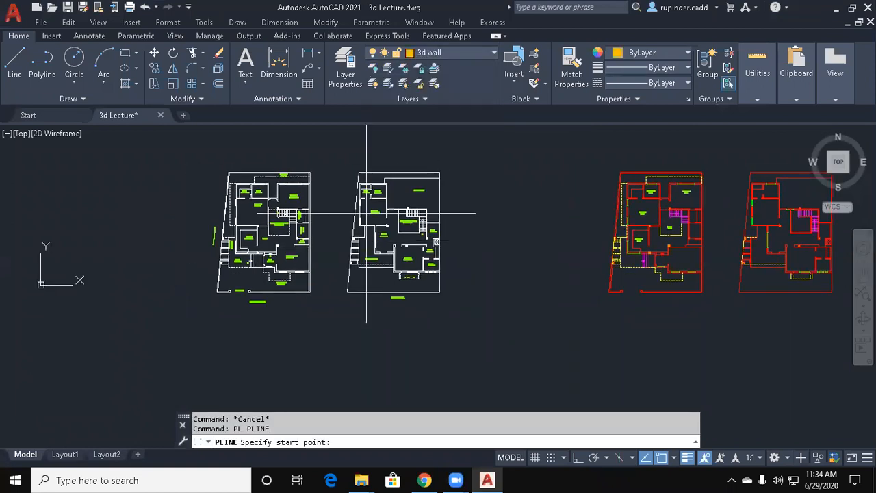
pyautogui.scroll(6, 293, 251)
pyautogui.moveTo(276, 255); pyautogui.dragTo(352, 319, button='middle')
pyautogui.click(257, 272)
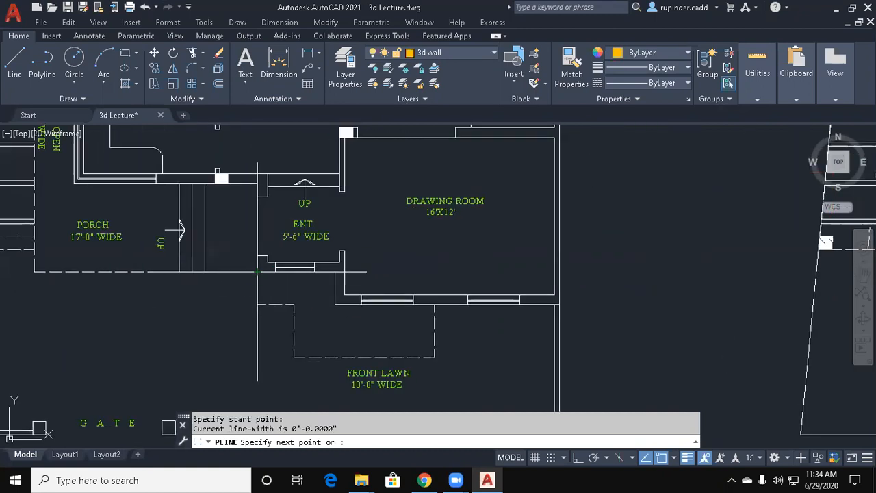
pyautogui.click(334, 273)
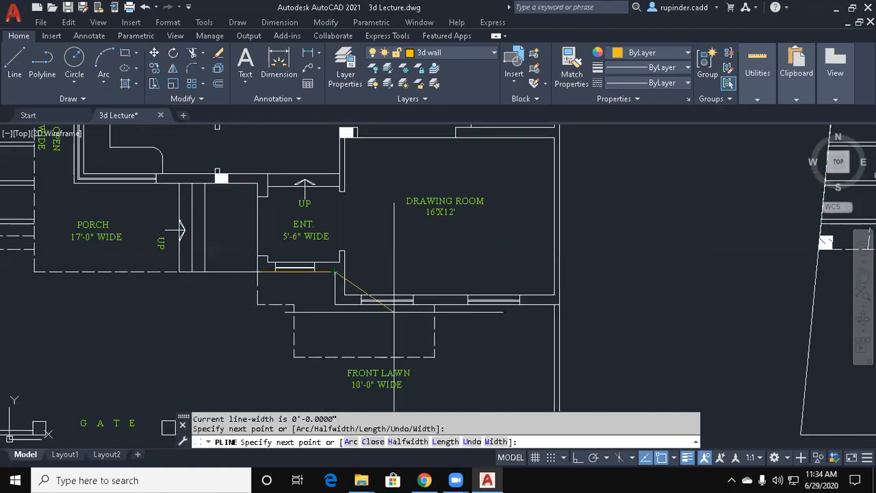
pyautogui.press('F8')
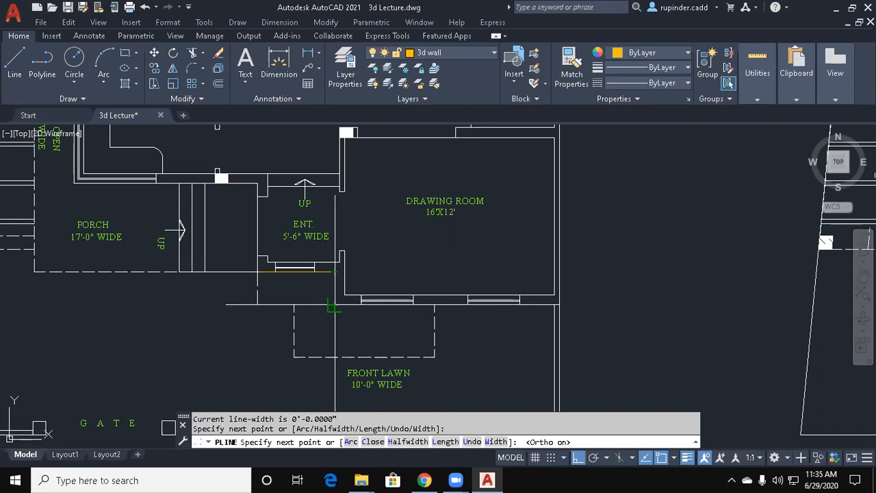
pyautogui.click(335, 305)
pyautogui.scroll(2, 604, 303)
pyautogui.click(532, 305)
# Continue the polyline up the long side wall and along the rear bed room, recess and toilet walls to the opposite rear corner.
pyautogui.scroll(-2, 550, 278)
pyautogui.scroll(-4, 550, 278)
pyautogui.scroll(6, 524, 250)
pyautogui.click(521, 259)
pyautogui.click(186, 259)
pyautogui.moveTo(199, 366); pyautogui.dragTo(237, 232, button='middle')
pyautogui.click(224, 277)
pyautogui.click(136, 276)
pyautogui.moveTo(137, 179); pyautogui.dragTo(175, 242, button='middle')
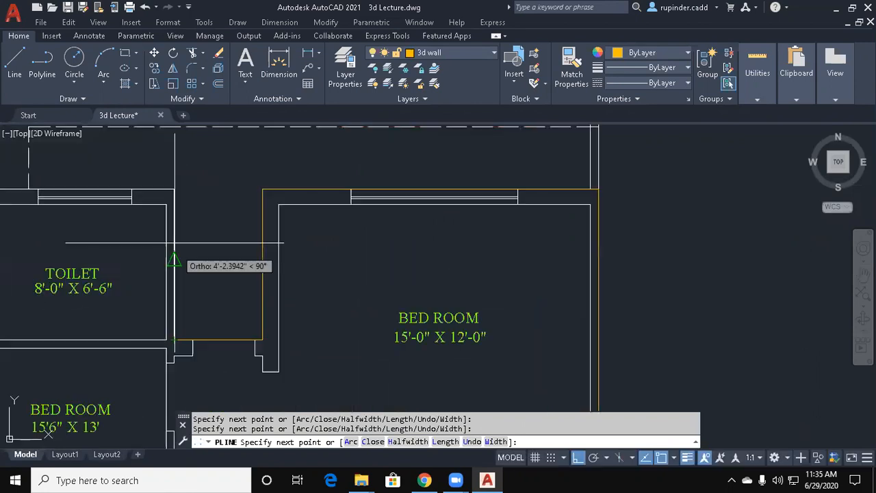
pyautogui.click(174, 189)
pyautogui.moveTo(336, 197); pyautogui.dragTo(605, 203, button='middle')
pyautogui.click(91, 195)
# Trace the remaining side wall down to the kitchen corner and along the porch and entrance walls back to the start, finishing the ground floor outline.
pyautogui.scroll(-4, 146, 221)
pyautogui.scroll(5, 186, 316)
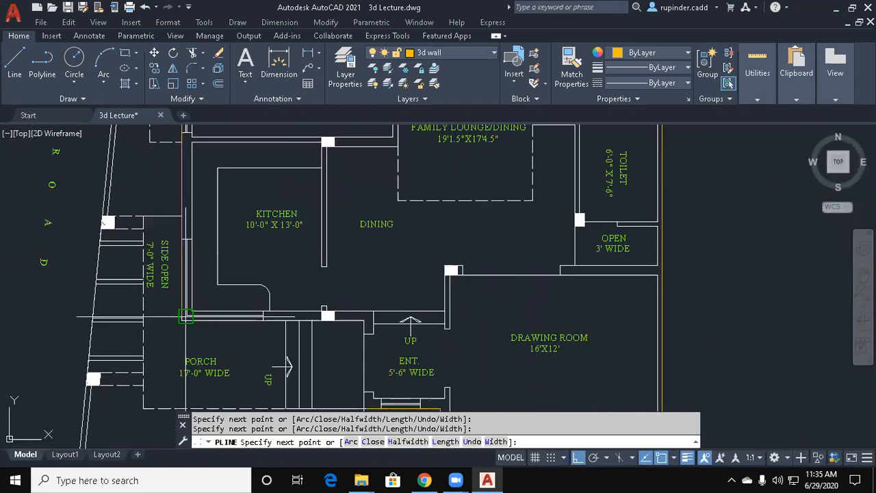
pyautogui.scroll(2, 185, 317)
pyautogui.click(177, 320)
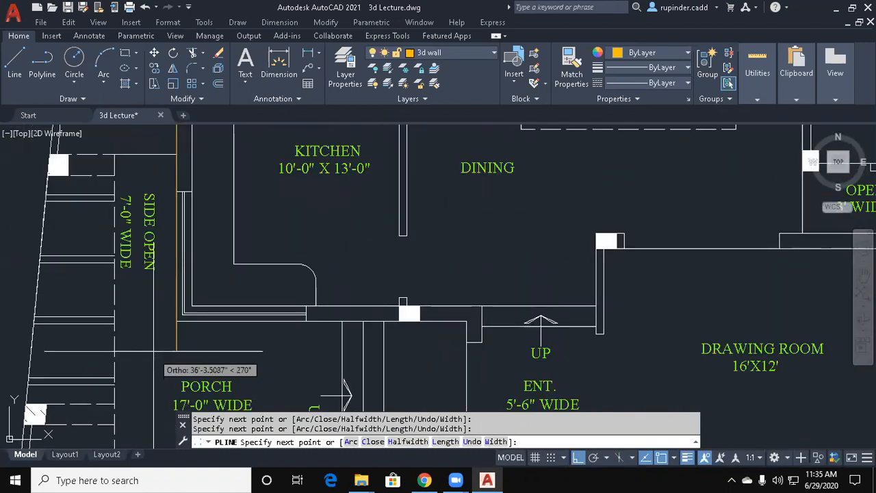
pyautogui.moveTo(177, 320); pyautogui.dragTo(167, 287, button='middle')
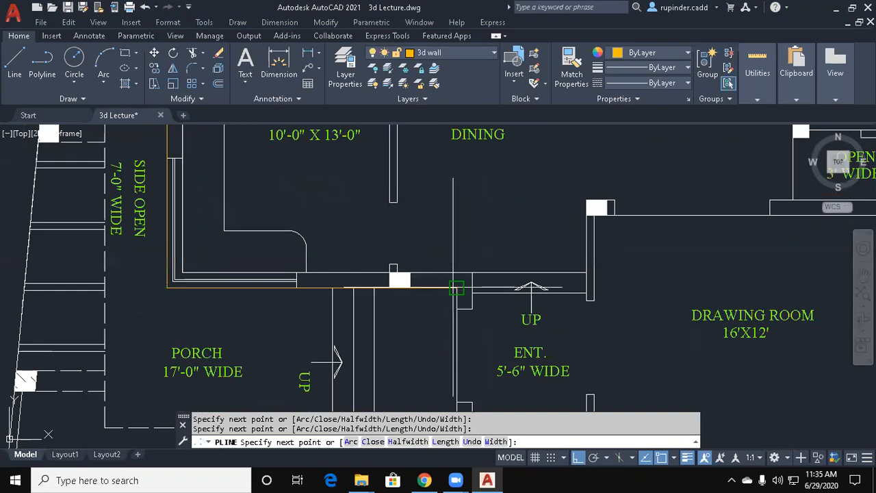
pyautogui.moveTo(456, 287); pyautogui.dragTo(410, 233, button='middle')
pyautogui.press('Escape')
pyautogui.press('Escape')
pyautogui.press('Escape')
# Offset the ground floor outline inward by 9 to form the wall's inner face.
pyautogui.scroll(-5, 355, 356)
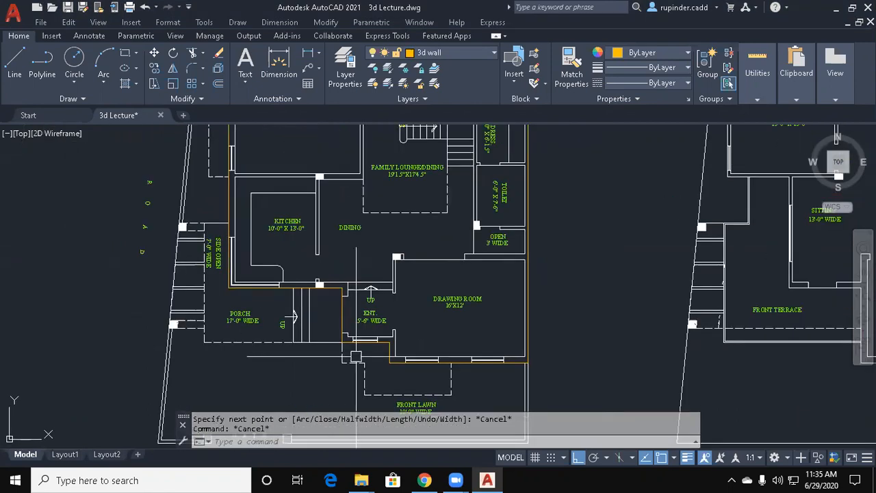
pyautogui.write('o')
pyautogui.press('Return')
pyautogui.write('9')
pyautogui.press('Return')
pyautogui.click(489, 359)
pyautogui.scroll(4, 463, 382)
pyautogui.click(465, 326)
pyautogui.click(454, 274)
pyautogui.scroll(-4, 489, 247)
pyautogui.moveTo(491, 242); pyautogui.dragTo(469, 313, button='middle')
pyautogui.press('Escape')
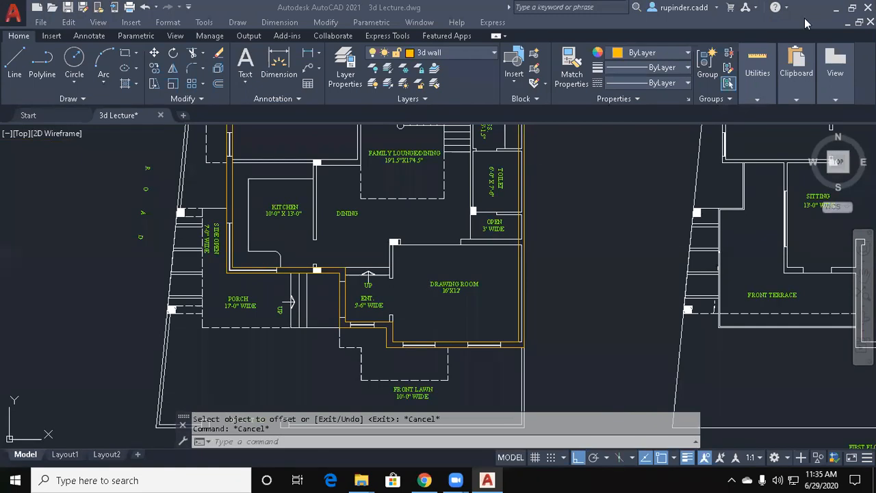
# Start a polyline on the first floor plan at the 14'-0" x 12'-0" bed room's outer corner beside the terrace and trace the front wall.
pyautogui.click(630, 202)
pyautogui.press('Escape')
pyautogui.press('Escape')
pyautogui.moveTo(586, 260)
pyautogui.mouseDown(button='middle')
pyautogui.moveTo(593, 293)
pyautogui.moveTo(433, 291)
pyautogui.mouseUp(button='middle')
pyautogui.press('Escape')
pyautogui.write('pl')
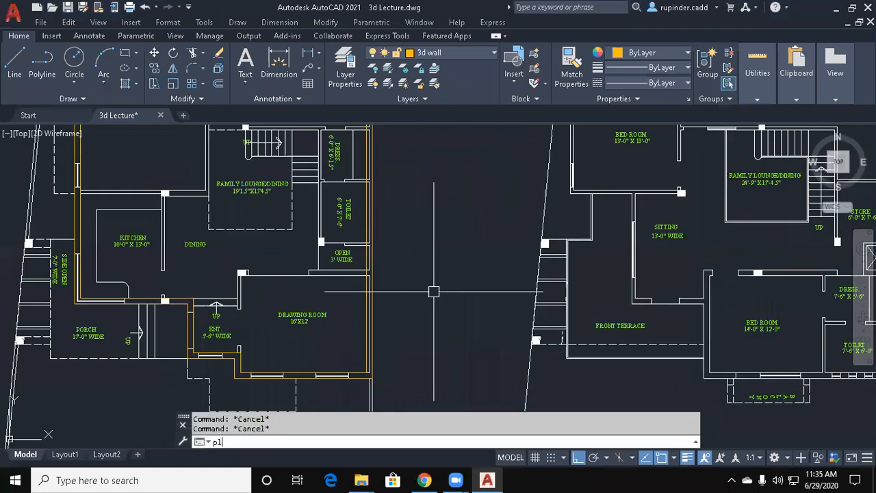
pyautogui.press('Return')
pyautogui.scroll(5, 460, 286)
pyautogui.click(460, 286)
pyautogui.moveTo(460, 287); pyautogui.dragTo(51, 312, button='middle')
# Continue the first floor polyline up the side wall past the store, then around to the staircase's outer rear corner.
pyautogui.moveTo(516, 223); pyautogui.dragTo(519, 400, button='middle')
pyautogui.moveTo(505, 210); pyautogui.dragTo(506, 343, button='middle')
pyautogui.moveTo(550, 129); pyautogui.dragTo(567, 280, button='middle')
pyautogui.scroll(-2, 566, 304)
pyautogui.scroll(4, 563, 306)
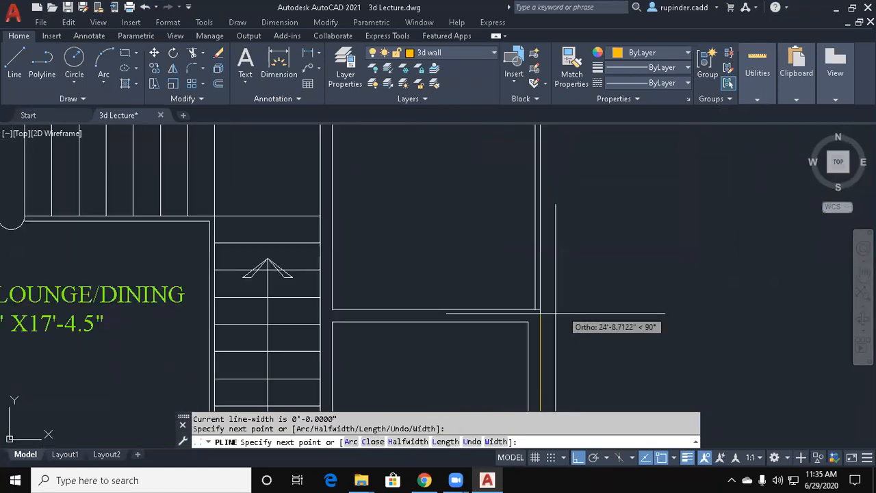
pyautogui.click(540, 310)
pyautogui.click(333, 310)
pyautogui.moveTo(349, 168); pyautogui.dragTo(864, 278, button='middle')
pyautogui.click(415, 244)
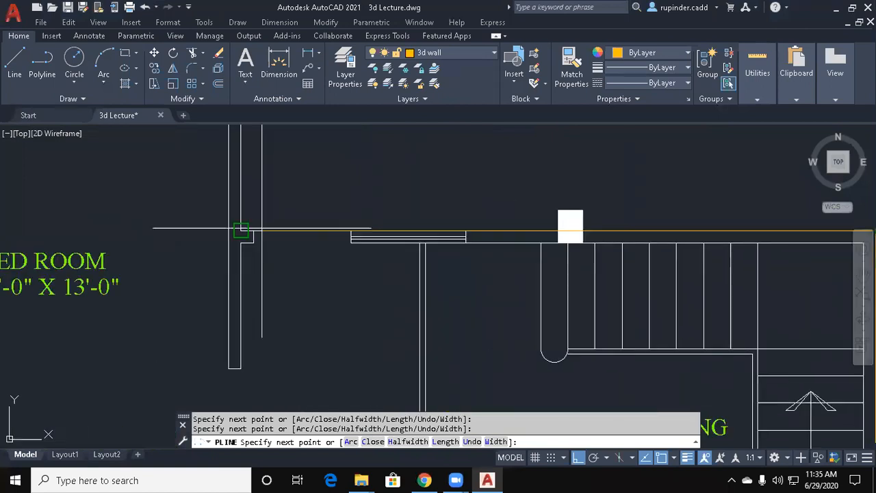
# Trace the wall behind the staircase, the bed room's side wall and the rear toilet and dress walls to the outer corner.
pyautogui.scroll(2, 256, 227)
pyautogui.click(233, 235)
pyautogui.scroll(-2, 237, 232)
pyautogui.moveTo(276, 205); pyautogui.dragTo(373, 379, button='middle')
pyautogui.moveTo(373, 245); pyautogui.dragTo(392, 369, button='middle')
pyautogui.moveTo(359, 213); pyautogui.dragTo(379, 299, button='middle')
pyautogui.click(370, 211)
pyautogui.moveTo(174, 241); pyautogui.dragTo(663, 242, button='middle')
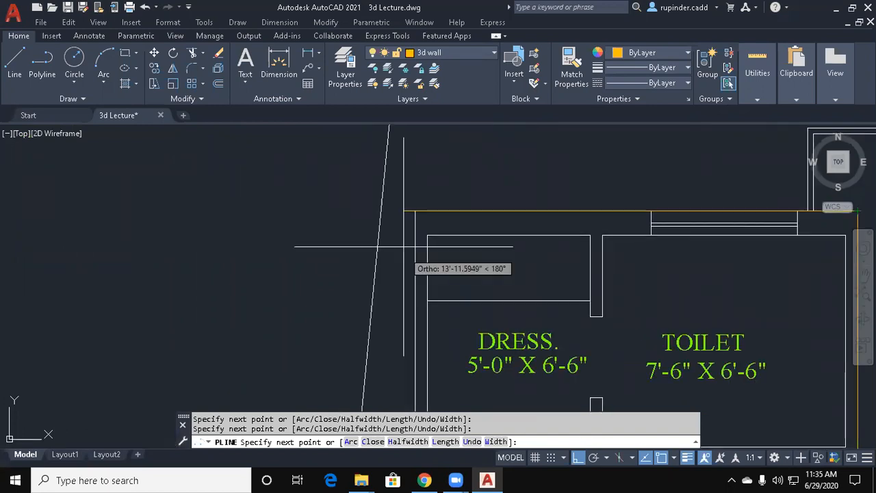
pyautogui.click(415, 210)
# Trace the outline down the 13'-0" x 13'-0" bed room's side and around the sitting room and front terrace walls to finish the first floor polyline.
pyautogui.moveTo(403, 421); pyautogui.dragTo(403, 178, button='middle')
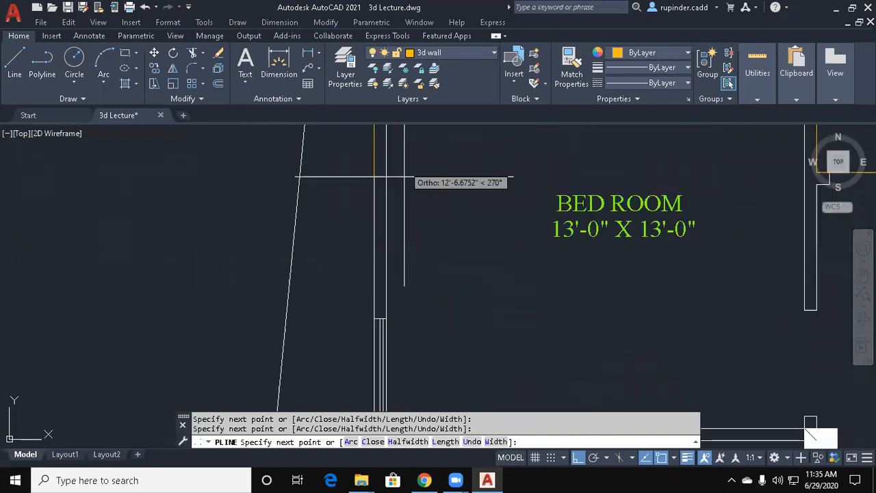
pyautogui.scroll(-2, 387, 176)
pyautogui.moveTo(399, 308); pyautogui.dragTo(417, 205, button='middle')
pyautogui.click(397, 248)
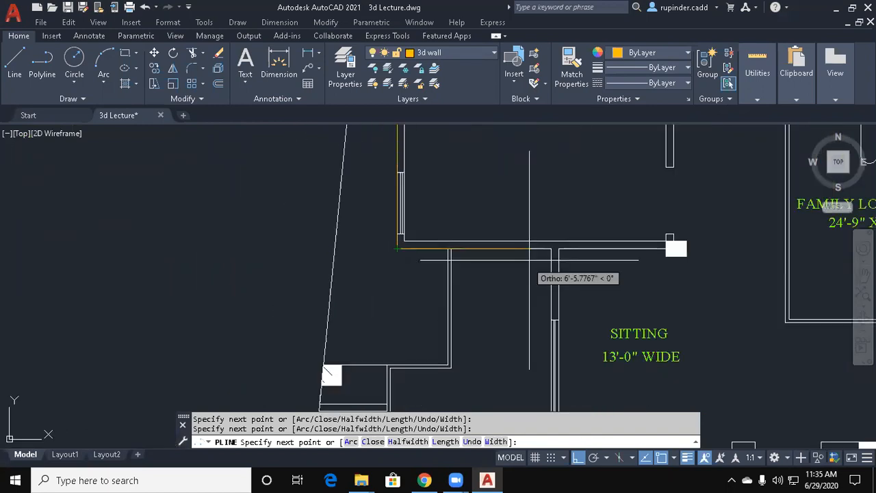
pyautogui.click(551, 249)
pyautogui.moveTo(494, 274)
pyautogui.mouseDown(button='middle')
pyautogui.moveTo(481, 205)
pyautogui.moveTo(389, 134)
pyautogui.mouseUp(button='middle')
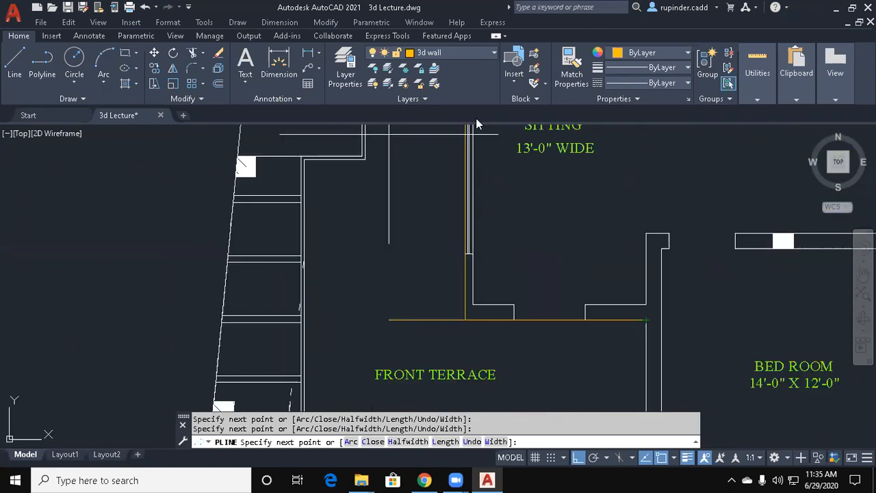
pyautogui.scroll(-3, 527, 221)
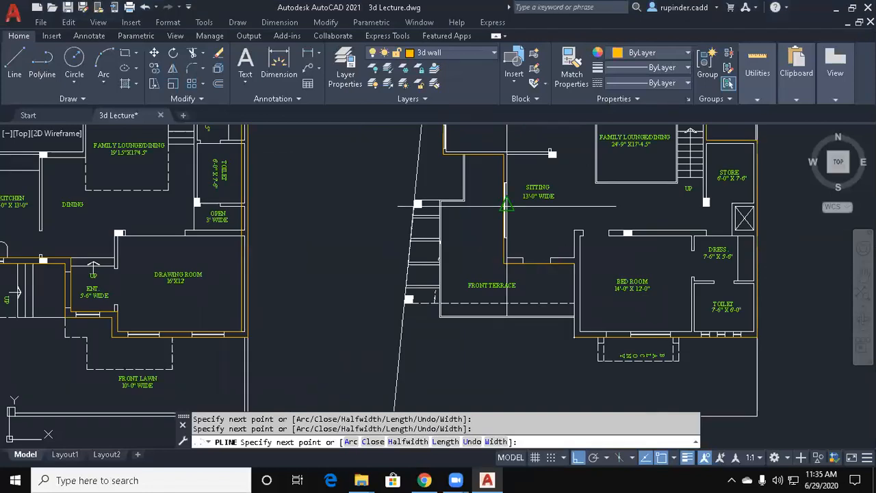
pyautogui.press('Escape')
pyautogui.press('Escape')
# Offset the first floor outline inward by 9 to form the wall's inner face.
pyautogui.scroll(2, 572, 300)
pyautogui.write('o')
pyautogui.press('Return')
pyautogui.write('9')
pyautogui.press('Return')
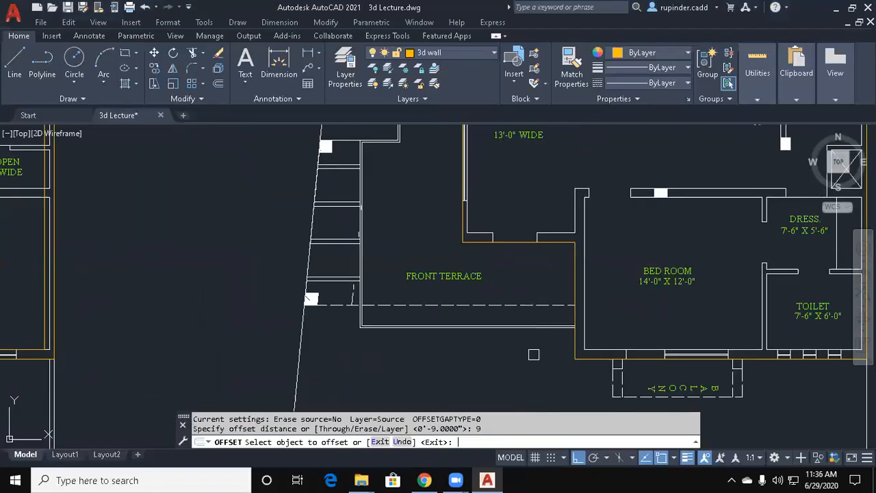
pyautogui.click(586, 357)
pyautogui.click(626, 251)
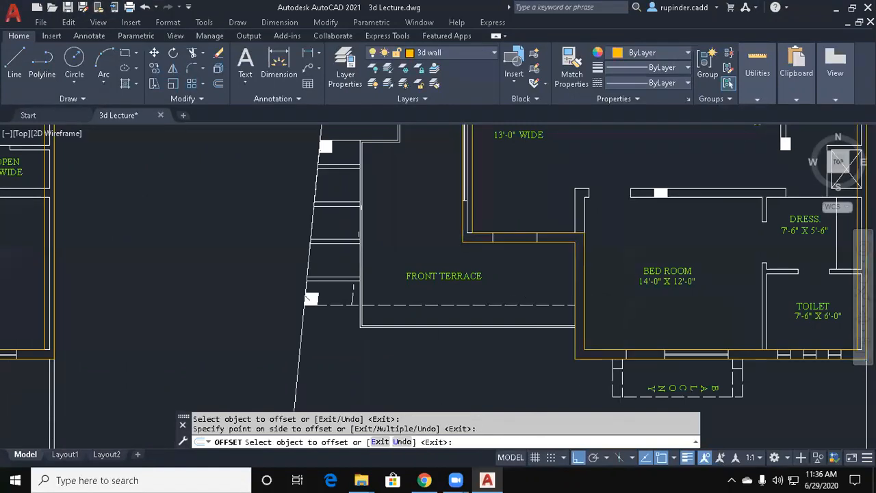
pyautogui.scroll(-4, 526, 247)
pyautogui.press('Escape')
pyautogui.press('Escape')
# Change the drawing to the SW Isometric view.
pyautogui.hotkey('alt', 'v')
pyautogui.press('3')
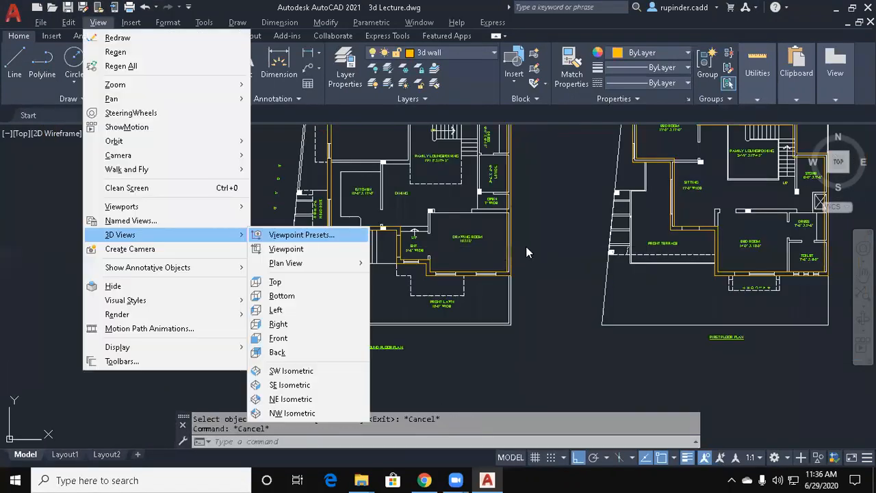
pyautogui.press('s')
pyautogui.scroll(4, 409, 266)
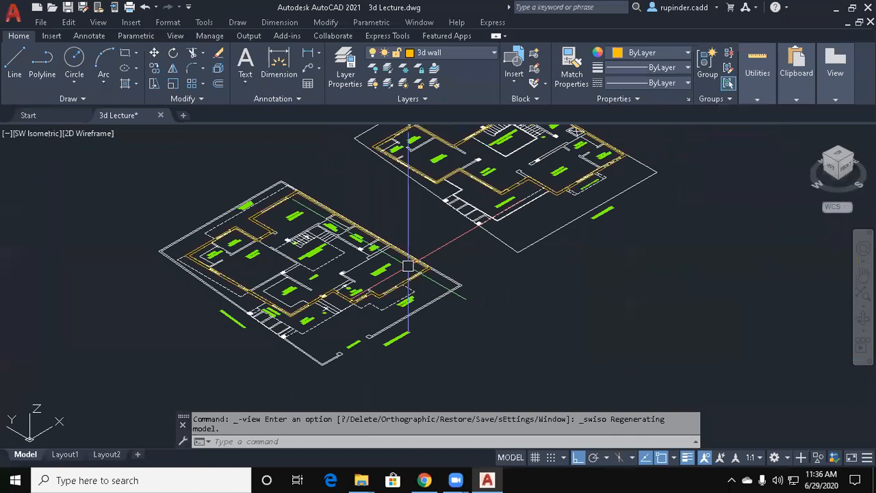
# Extrude both ground floor wall outlines to a height of 13'6.
pyautogui.scroll(4, 470, 260)
pyautogui.press('Escape')
pyautogui.press('Escape')
pyautogui.write('ext')
pyautogui.press('Return')
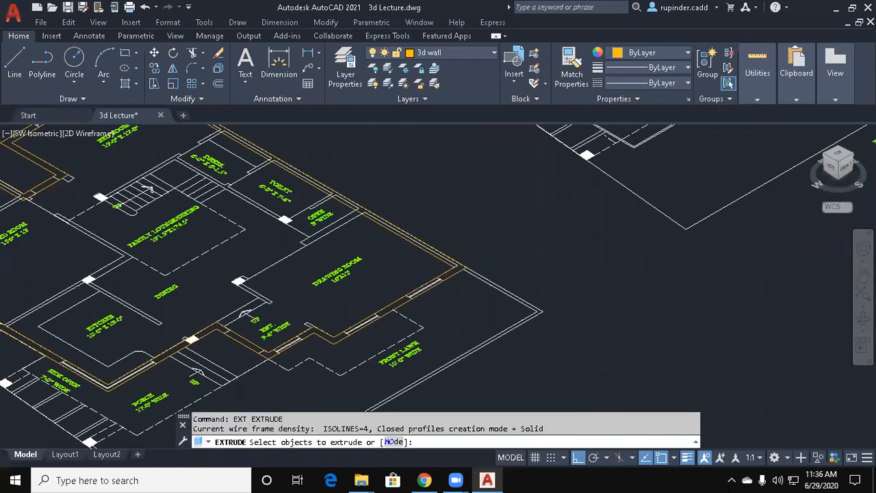
pyautogui.scroll(3, 469, 264)
pyautogui.click(461, 256)
pyautogui.click(451, 253)
pyautogui.press('Return')
pyautogui.write("13'5")
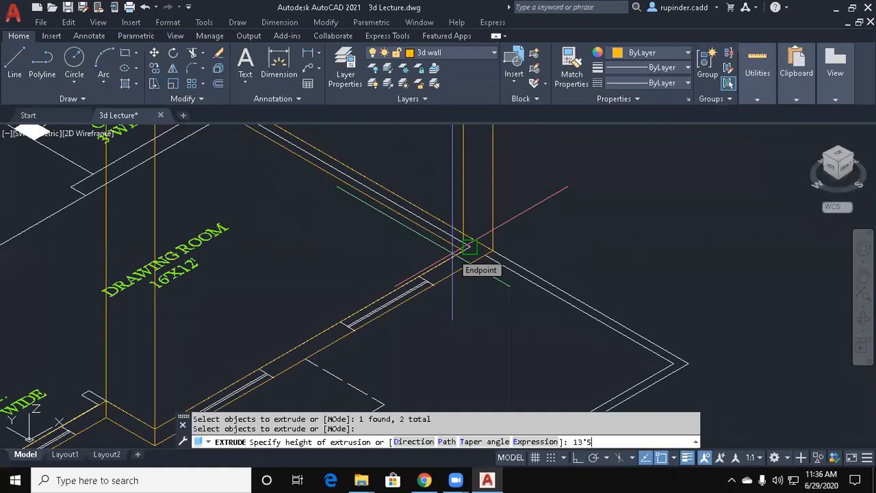
pyautogui.press('Return')
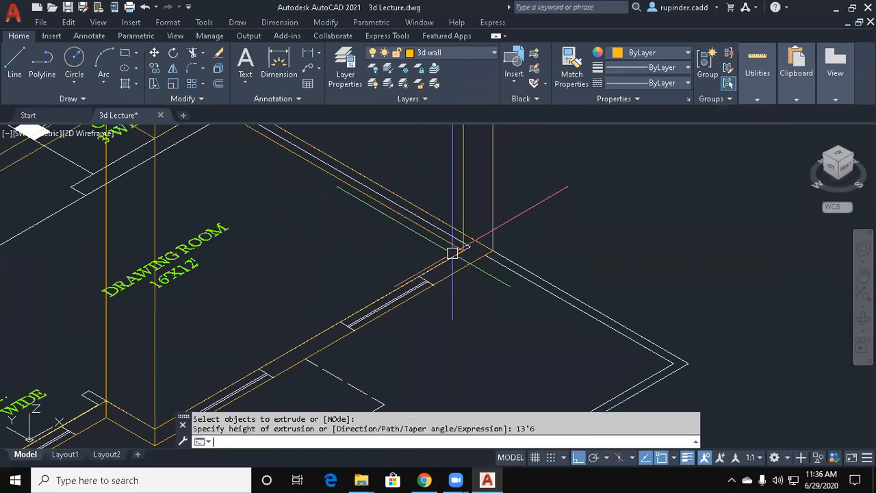
# Extrude both first floor wall outlines to a height of 11'6.
pyautogui.scroll(-8, 512, 290)
pyautogui.press('Escape')
pyautogui.press('Escape')
pyautogui.write('ext')
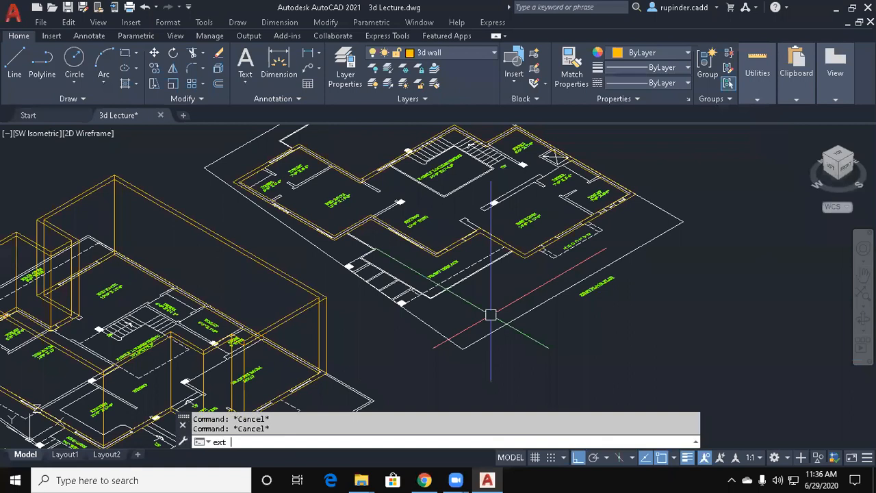
pyautogui.press('Return')
pyautogui.scroll(4, 581, 243)
pyautogui.click(461, 269)
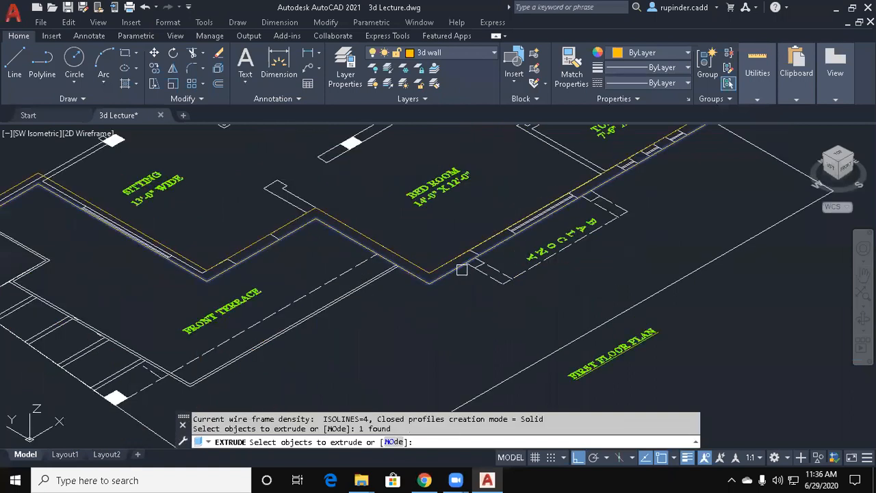
pyautogui.click(447, 262)
pyautogui.press('Return')
pyautogui.write("11'6")
pyautogui.press('Return')
pyautogui.press('Escape')
pyautogui.scroll(-8, 508, 280)
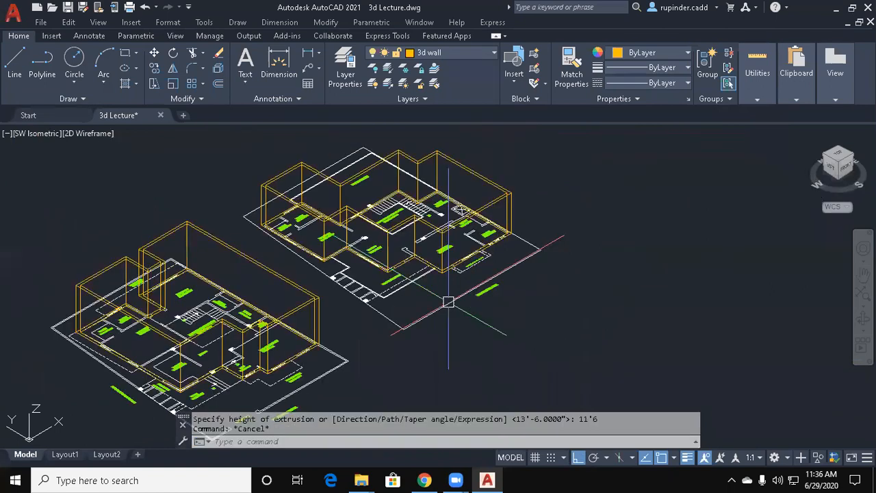
# Set the visual style to Conceptual to display the extruded walls as shaded solids.
pyautogui.press('Escape')
pyautogui.write('vs')
pyautogui.press('Return')
pyautogui.write('c')
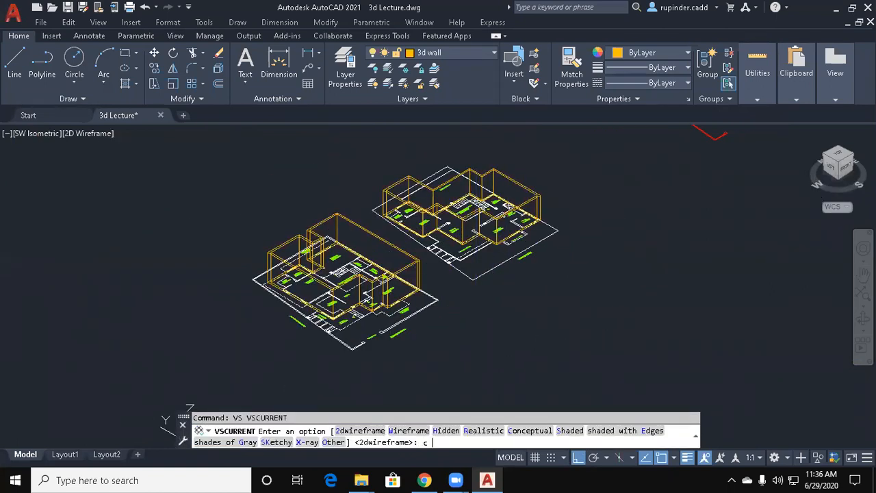
pyautogui.press('Return')
pyautogui.scroll(2, 475, 299)
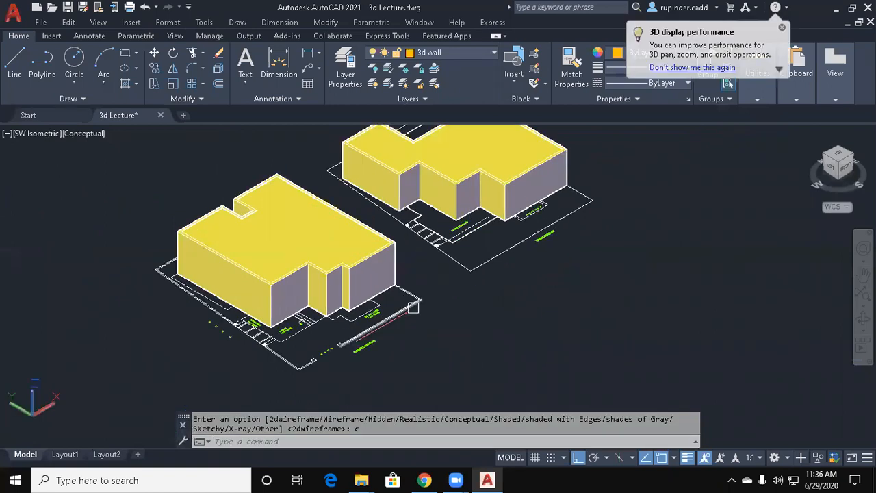
pyautogui.press('Escape')
pyautogui.press('Escape')
pyautogui.write('s')
pyautogui.press('Return')
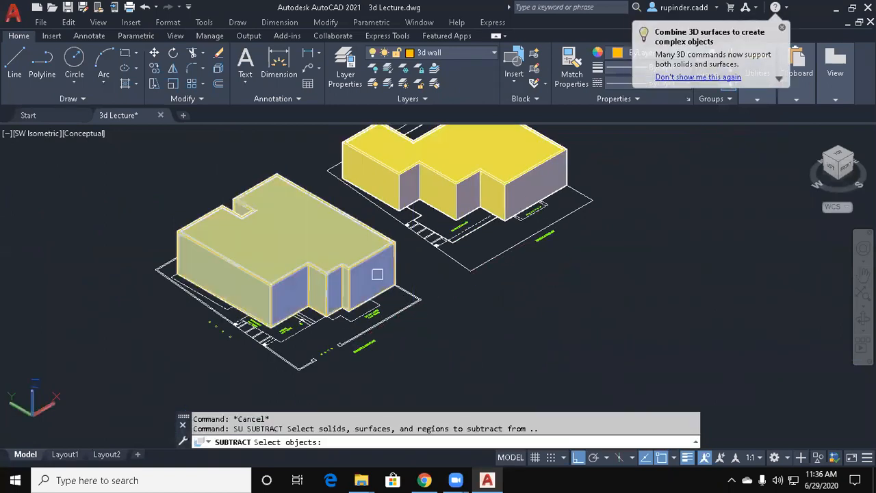
pyautogui.click(377, 274)
pyautogui.click(466, 222)
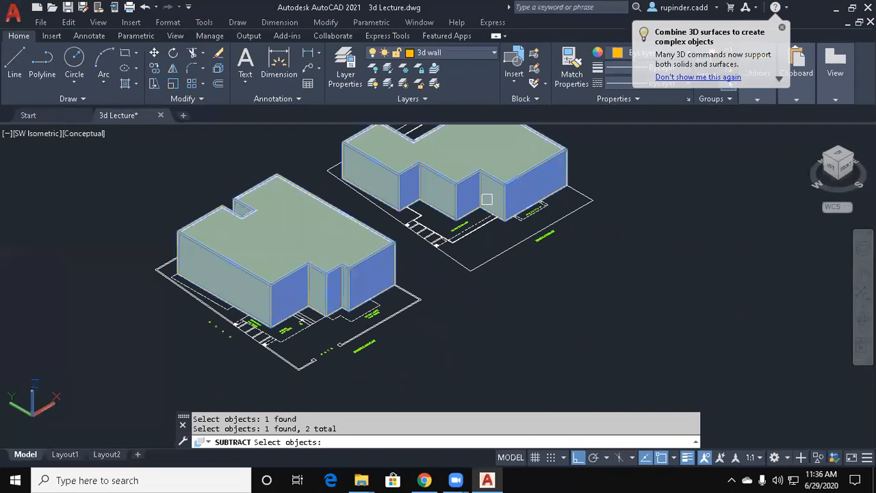
pyautogui.press('Return')
pyautogui.press('Escape')
# Subtract the inner solid from the outer solid of the ground floor block to leave hollow outer walls.
pyautogui.press('Return')
pyautogui.click(400, 277)
pyautogui.press('Escape')
pyautogui.scroll(3, 395, 267)
pyautogui.press('Return')
pyautogui.click(394, 267)
pyautogui.click(425, 261)
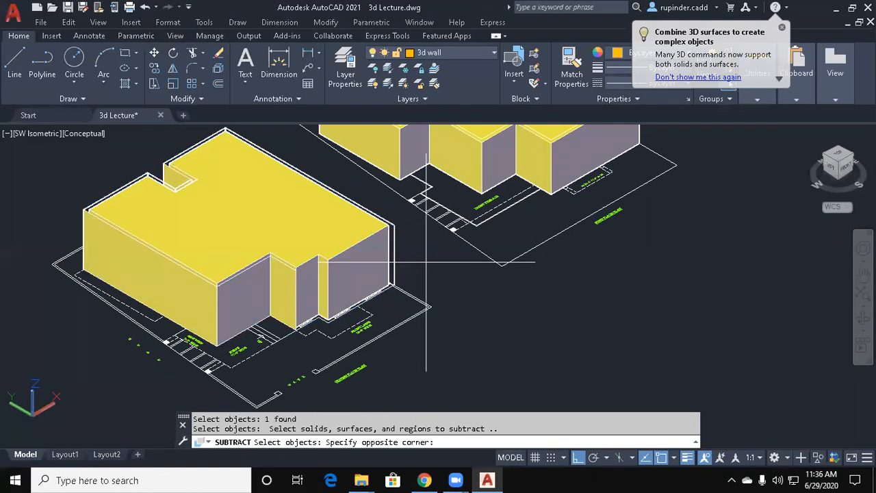
pyautogui.click(331, 210)
pyautogui.press('Escape')
# Subtract the inner solid from the outer solid of the first floor block to hollow out its walls.
pyautogui.moveTo(421, 239); pyautogui.dragTo(345, 326, button='middle')
pyautogui.press('Return')
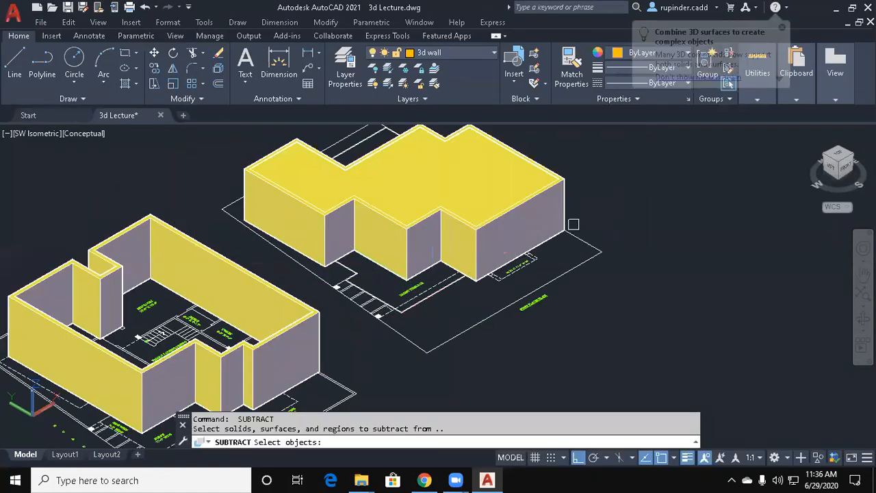
pyautogui.click(547, 212)
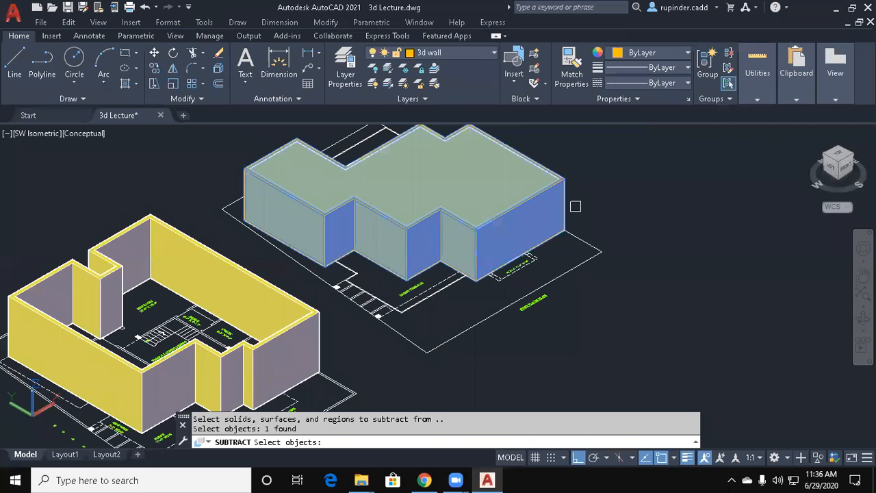
pyautogui.press('Escape')
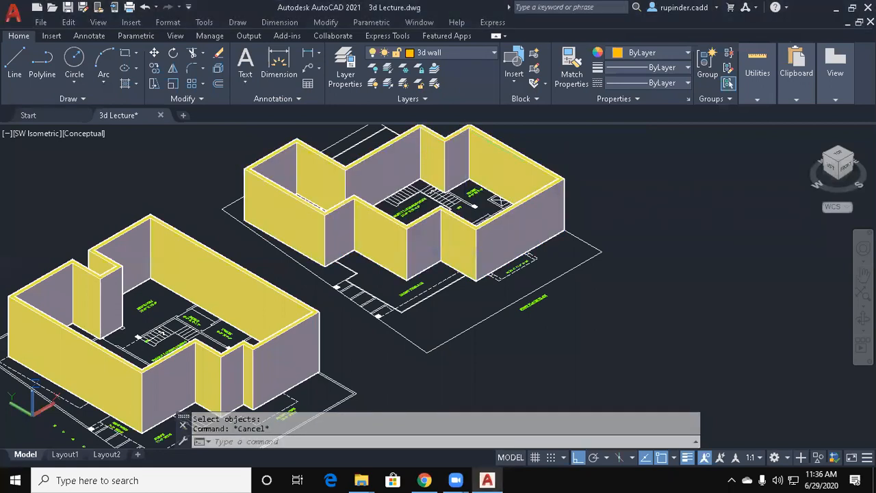
# Set the visual style to 2D Wireframe.
pyautogui.scroll(-3, 421, 258)
pyautogui.press('Escape')
pyautogui.write('VS')
pyautogui.press('Return')
pyautogui.write('2')
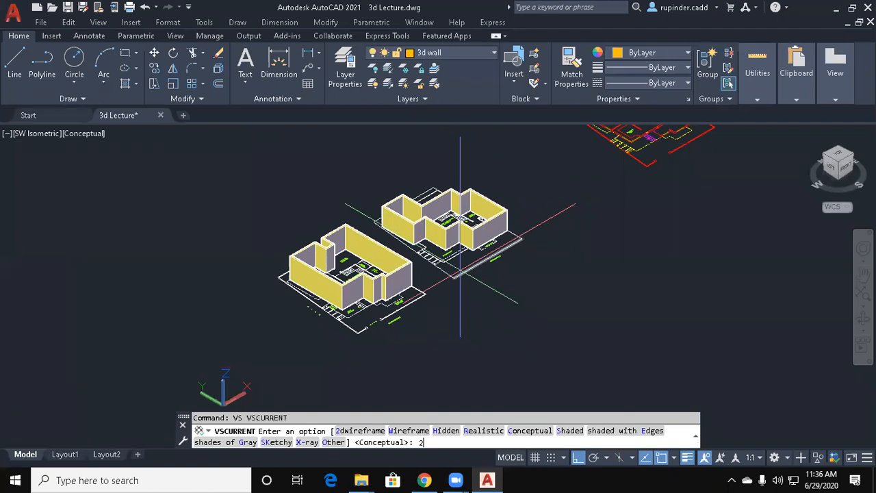
pyautogui.press('Return')
# Create a 6'8 high box over the ground floor drawing room window nearest the outer wall corner.
pyautogui.scroll(6, 460, 270)
pyautogui.press('Escape')
pyautogui.press('Escape')
pyautogui.write('bo')
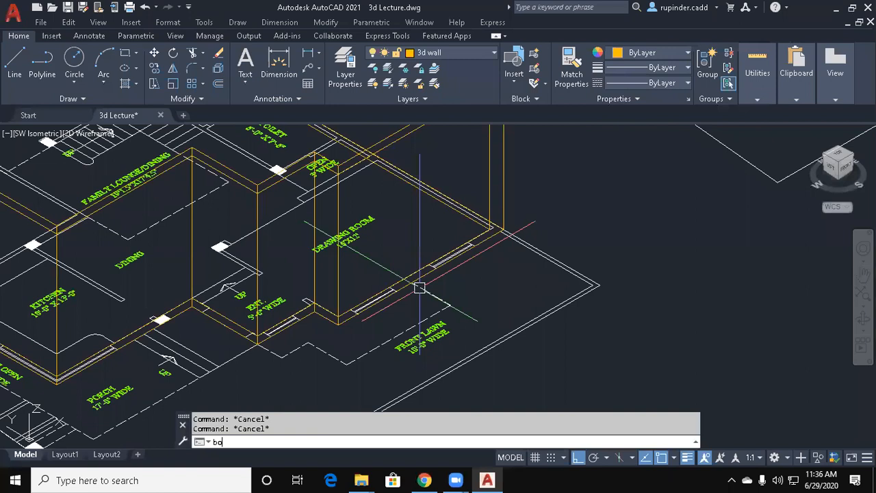
pyautogui.write('x')
pyautogui.press('Return')
pyautogui.scroll(5, 420, 286)
pyautogui.click(428, 284)
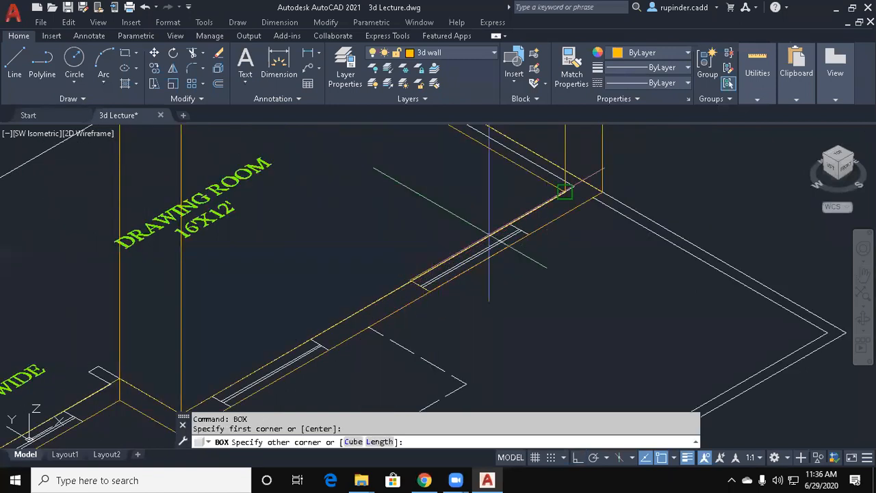
pyautogui.click(524, 232)
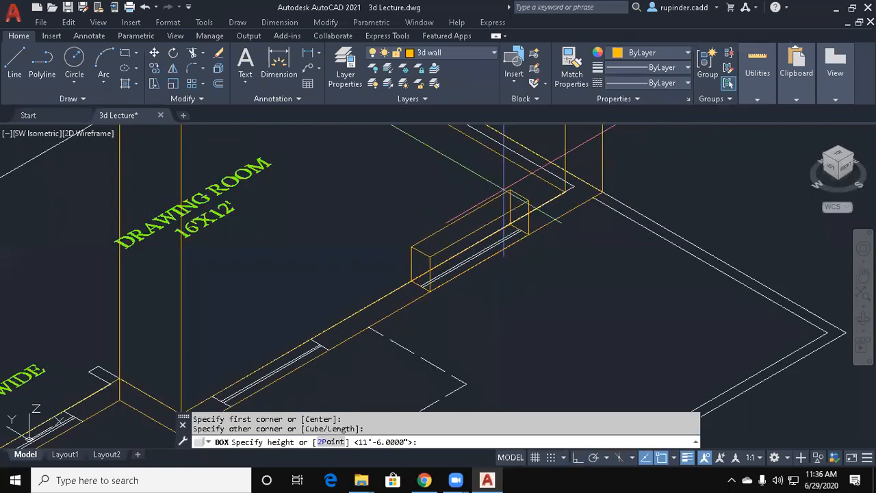
pyautogui.write("6'8")
pyautogui.press('Return')
pyautogui.press('Escape')
pyautogui.press('Escape')
# Create a box of the same 6'-8" height over the drawing room window closer to the entrance.
pyautogui.write('m')
pyautogui.press('Return')
pyautogui.press('Return')
pyautogui.click(229, 401)
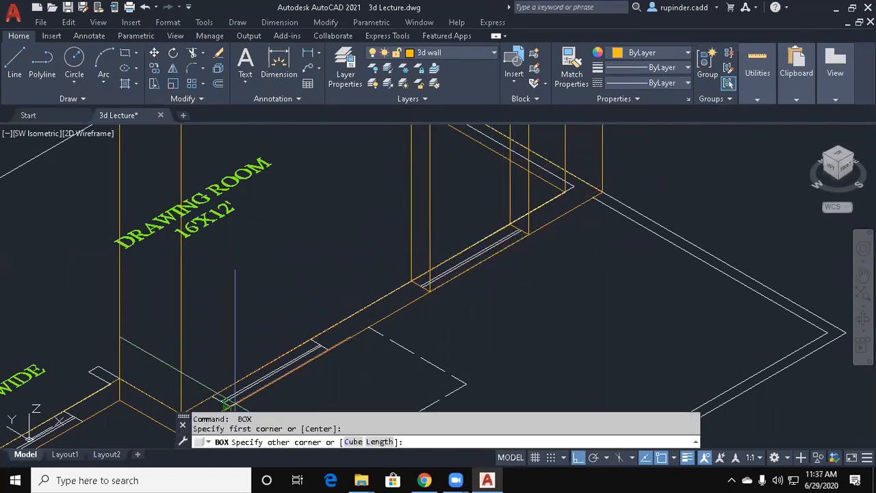
pyautogui.click(313, 335)
pyautogui.scroll(-4, 315, 246)
pyautogui.scroll(4, 315, 265)
pyautogui.press('Return')
# Create a 6'-8" high box over the narrow window beside the 5'-6" wide entrance.
pyautogui.press('Return')
pyautogui.click(374, 207)
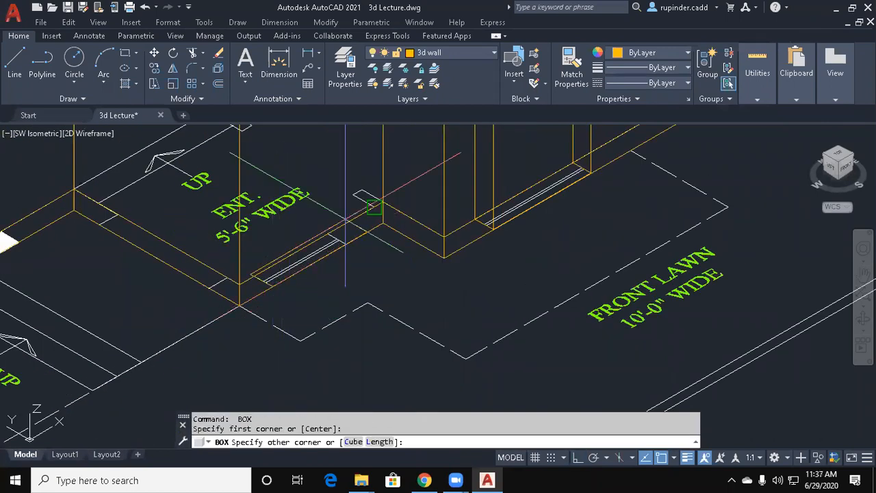
pyautogui.click(383, 226)
pyautogui.press('Escape')
# Create a 6'-8" high box over the kitchen corner window on the wall facing the porch.
pyautogui.moveTo(255, 264); pyautogui.dragTo(382, 267, button='middle')
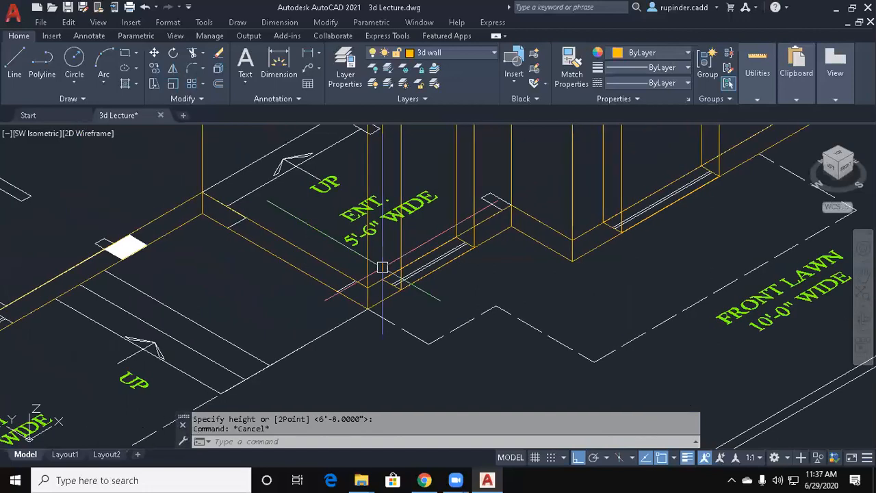
pyautogui.press('Return')
pyautogui.scroll(-3, 382, 267)
pyautogui.scroll(4, 274, 253)
pyautogui.click(253, 250)
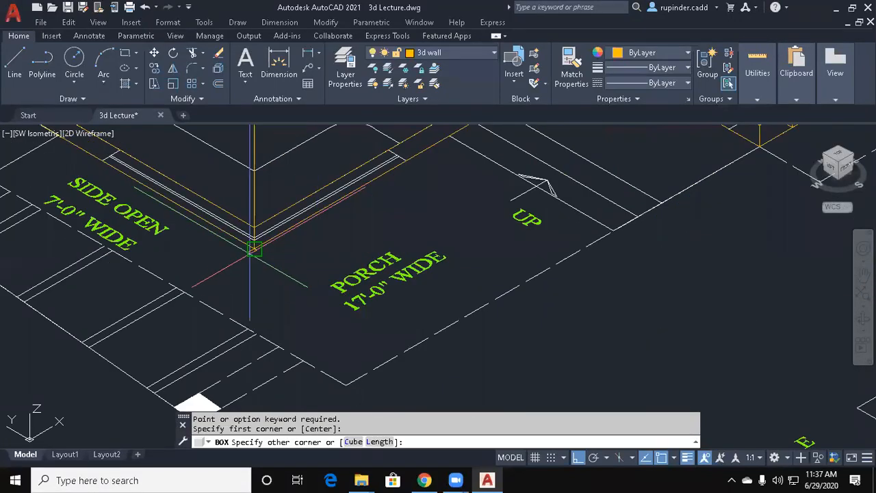
pyautogui.moveTo(253, 249); pyautogui.dragTo(199, 332, button='middle')
pyautogui.click(349, 243)
pyautogui.press('Return')
pyautogui.press('Escape')
# Create a 6'-8" high box over the kitchen corner window on the wall facing the side open area.
pyautogui.press('Return')
pyautogui.click(200, 327)
pyautogui.click(66, 236)
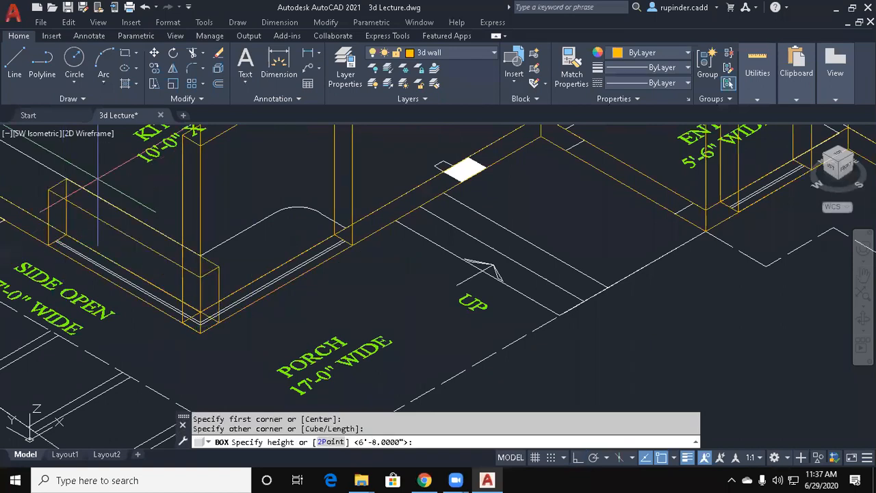
pyautogui.press('Return')
# Move the window boxes of the drawing room, entrance and kitchen 3'4 vertically upward.
pyautogui.scroll(-4, 147, 278)
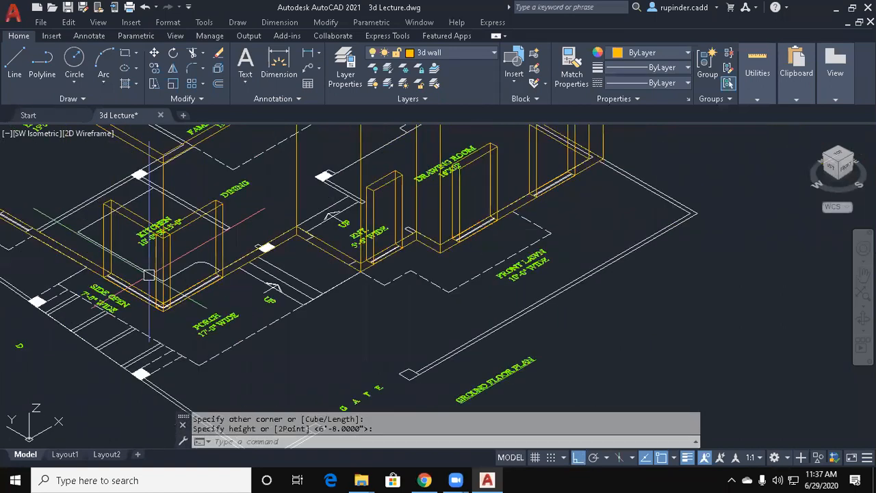
pyautogui.press('Escape')
pyautogui.press('Escape')
pyautogui.write('m')
pyautogui.press('Return')
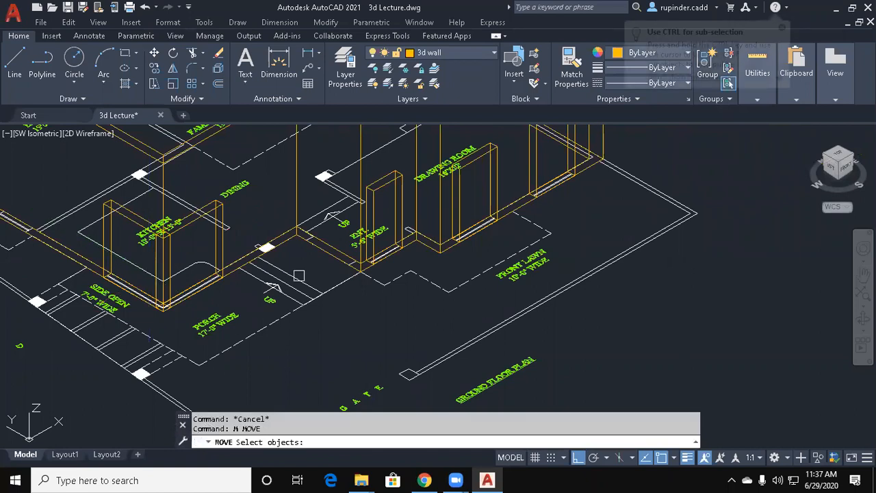
pyautogui.click(537, 171)
pyautogui.click(488, 178)
pyautogui.click(392, 187)
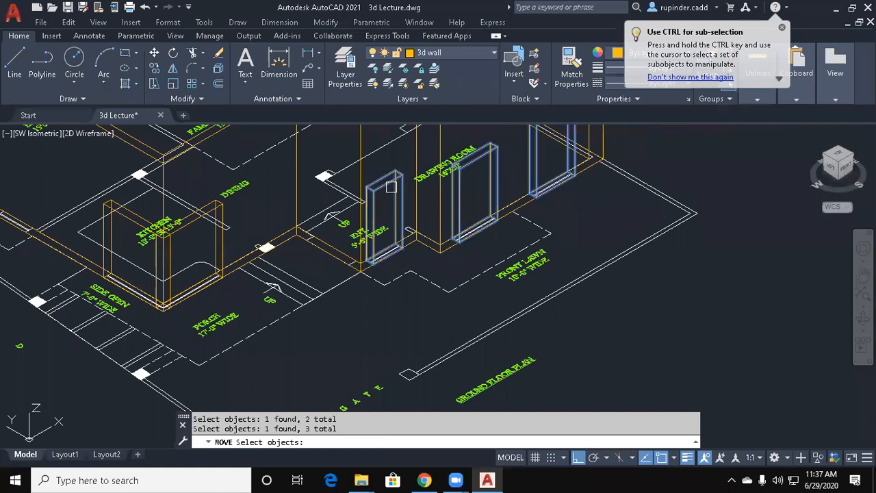
pyautogui.click(226, 211)
pyautogui.press('Return')
pyautogui.click(676, 328)
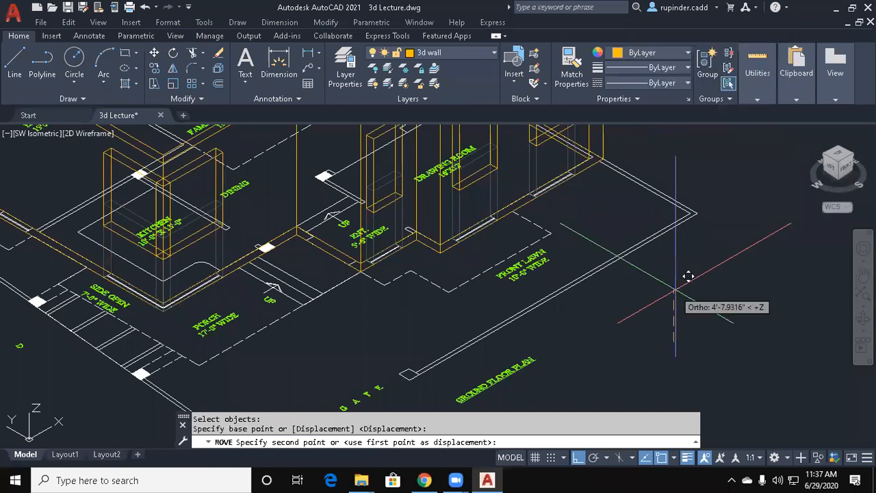
pyautogui.write("3'4")
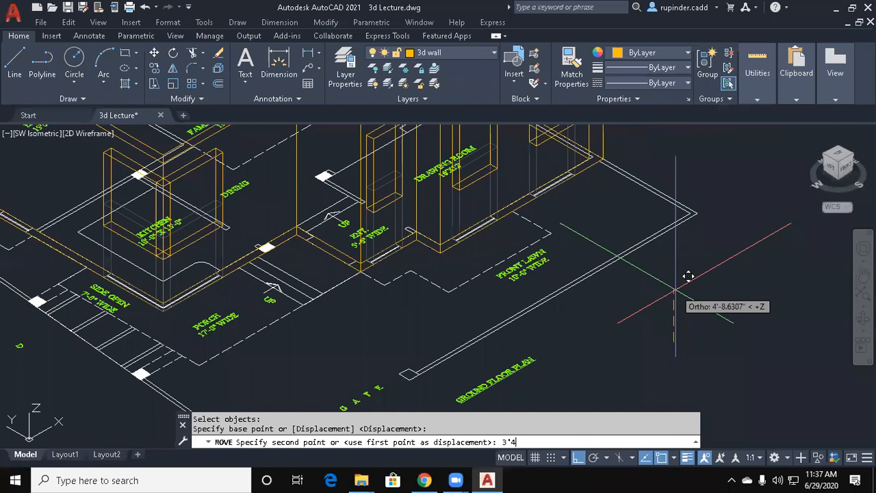
pyautogui.press('Return')
pyautogui.press('Escape')
# Subtract the raised window boxes from the ground floor wall solid to cut the window openings.
pyautogui.scroll(-4, 639, 299)
pyautogui.press('Escape')
pyautogui.write('su')
pyautogui.press('Return')
pyautogui.scroll(4, 552, 210)
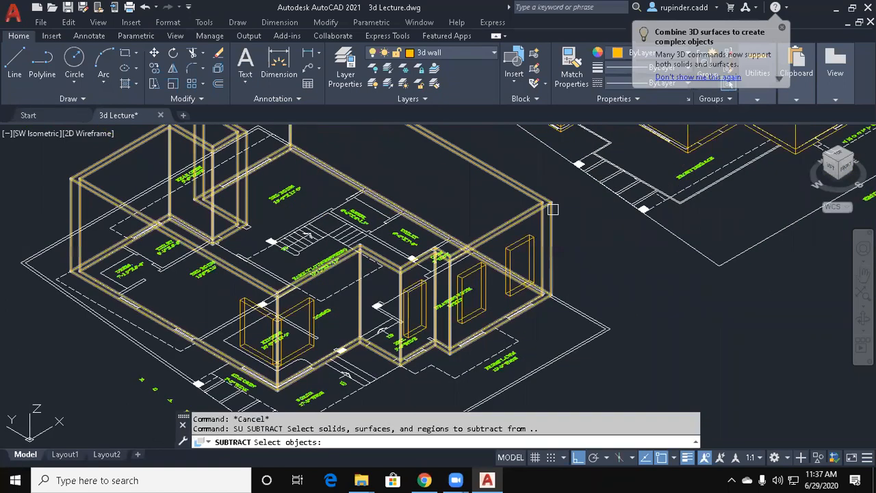
pyautogui.click(552, 210)
pyautogui.press('Return')
pyautogui.click(609, 409)
pyautogui.click(223, 269)
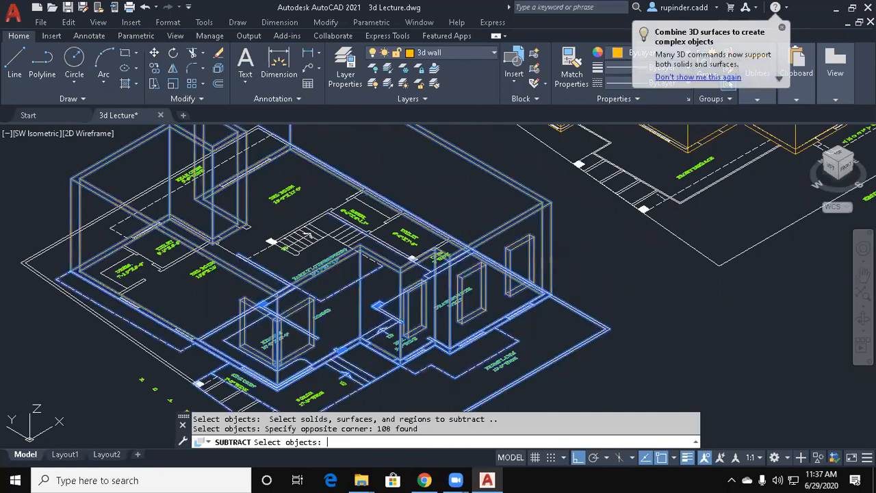
pyautogui.press('Escape')
pyautogui.press('Escape')
# Set the visual style to Conceptual to inspect the window openings in the ground floor walls.
pyautogui.write('vs')
pyautogui.press('Return')
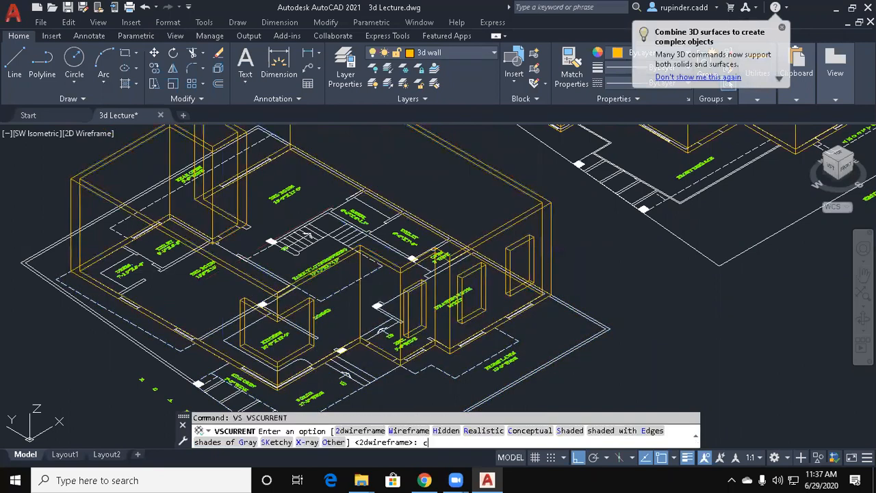
pyautogui.write('c')
pyautogui.press('Return')
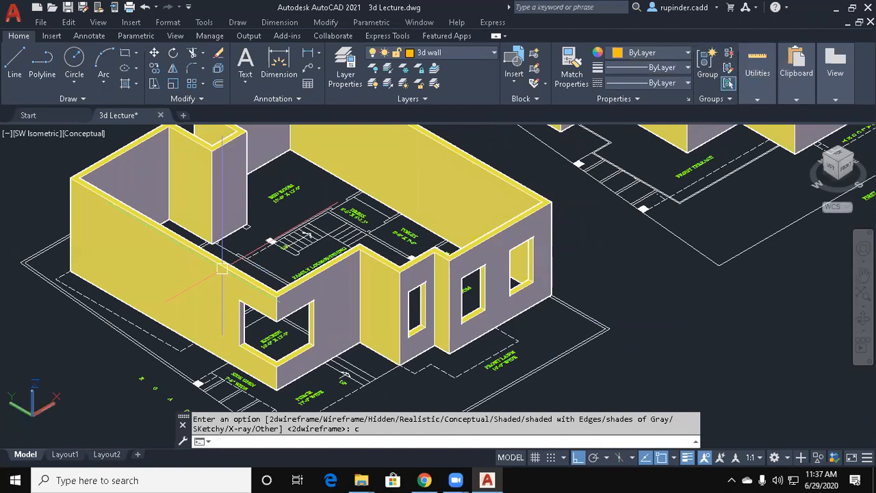
# Switch the visual style back to 2D Wireframe.
pyautogui.write('vs')
pyautogui.press('Return')
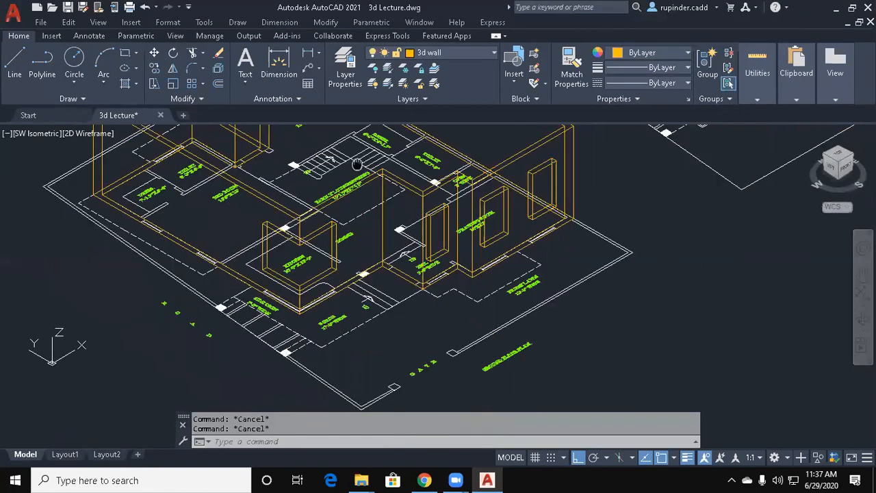
pyautogui.moveTo(357, 164); pyautogui.dragTo(356, 158, button='middle')
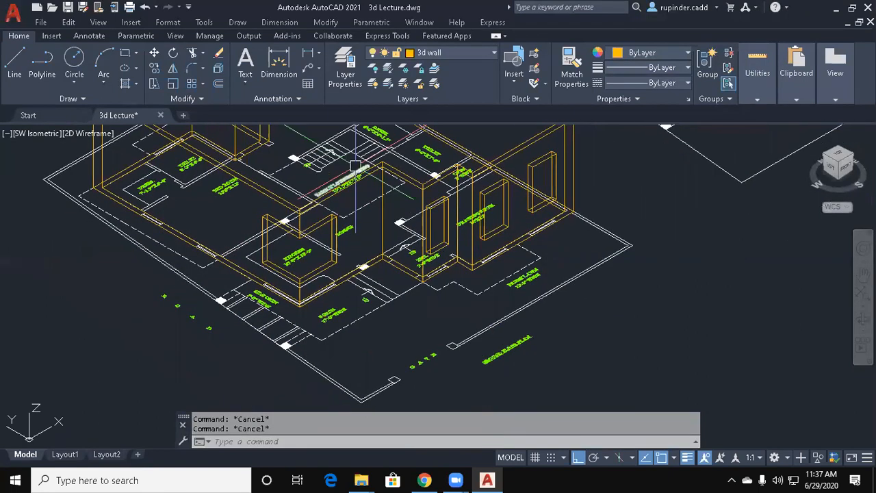
# Create a 6-inch high box from the lowest porch step's outer corner to the wall corner by the entrance.
pyautogui.write('nbox')
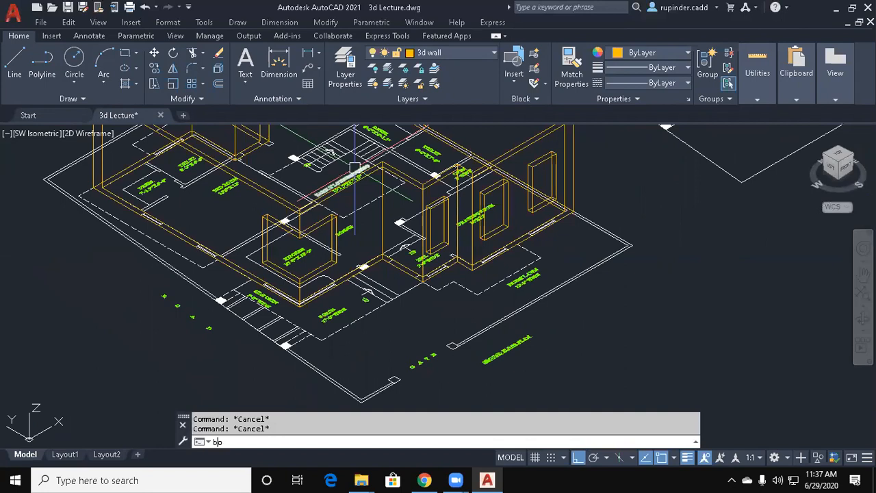
pyautogui.press('Return')
pyautogui.scroll(3, 377, 304)
pyautogui.click(416, 309)
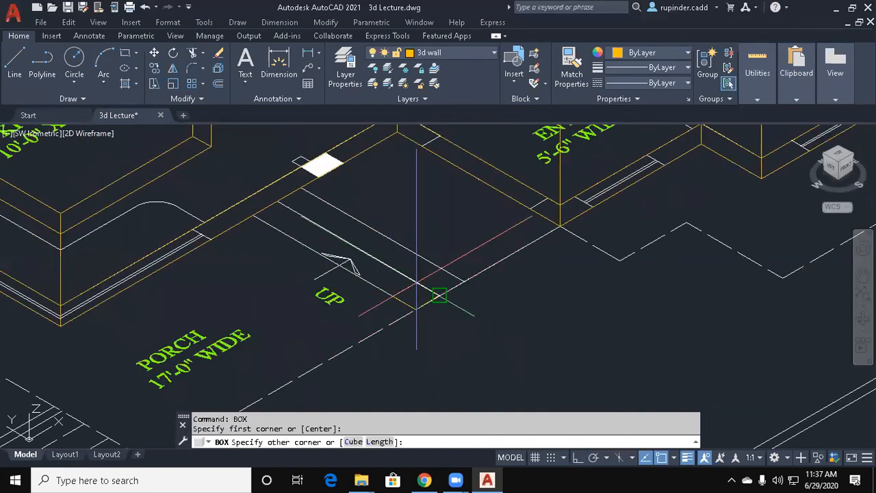
pyautogui.moveTo(445, 293); pyautogui.dragTo(442, 332, button='middle')
pyautogui.click(391, 171)
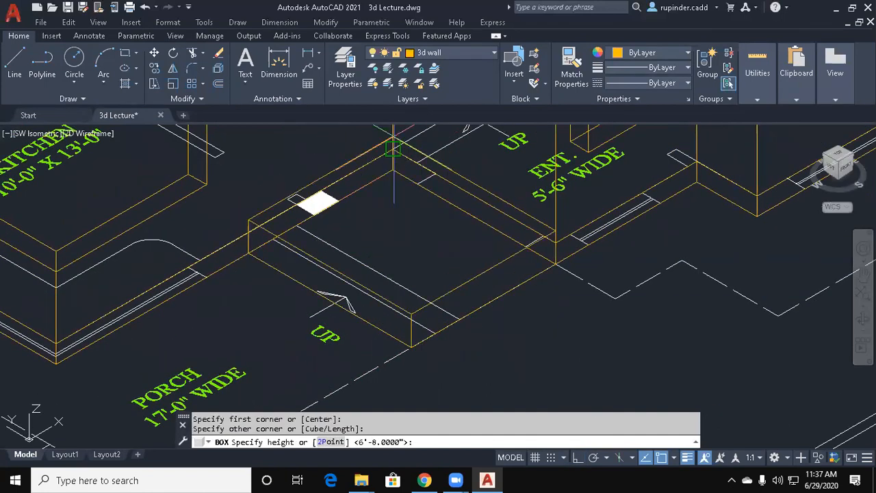
pyautogui.write('6')
pyautogui.press('Return')
# Create a 12-inch high box from the second porch step line to the wall corner by the entrance.
pyautogui.press('Return')
pyautogui.click(417, 204)
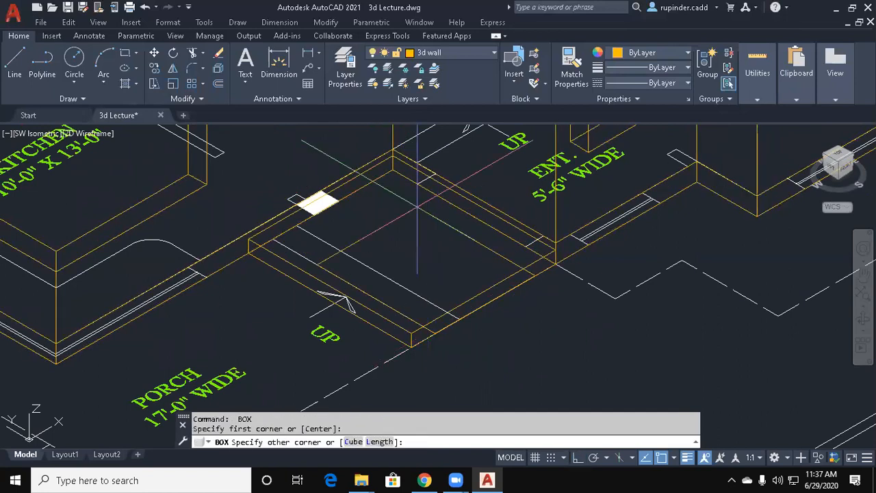
pyautogui.click(392, 149)
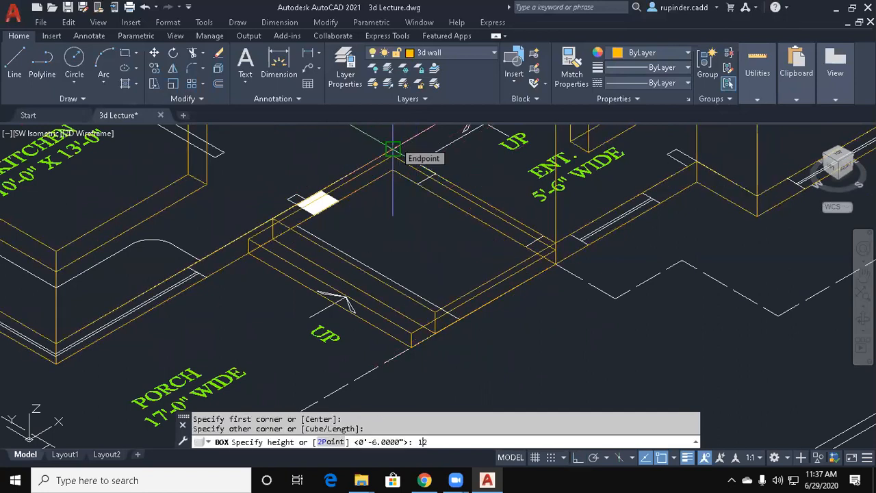
pyautogui.write('12')
pyautogui.press('Return')
# Create an 18-inch high box from the third porch step line to the wall corner, forming the entrance landing.
pyautogui.press('Return')
pyautogui.click(392, 171)
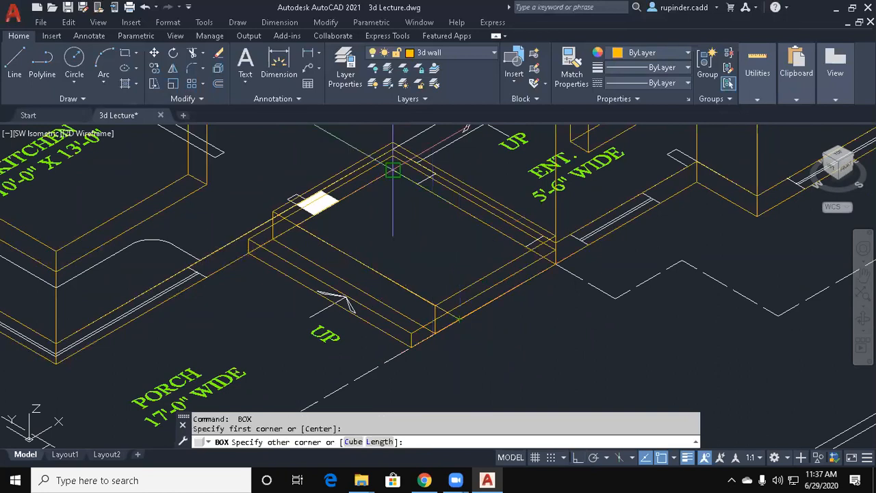
pyautogui.click(392, 142)
pyautogui.write('18')
pyautogui.press('Return')
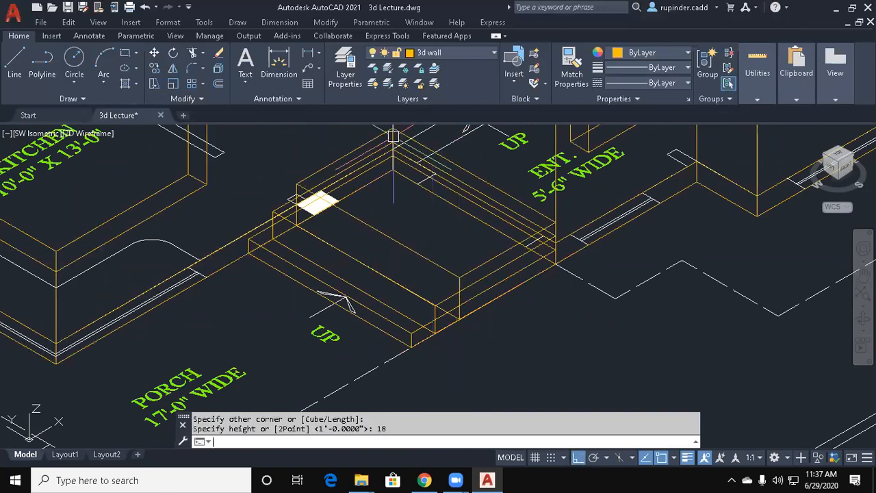
pyautogui.press('Escape')
pyautogui.press('Escape')
# Union the three porch step boxes into a single solid and select it.
pyautogui.scroll(-3, 455, 328)
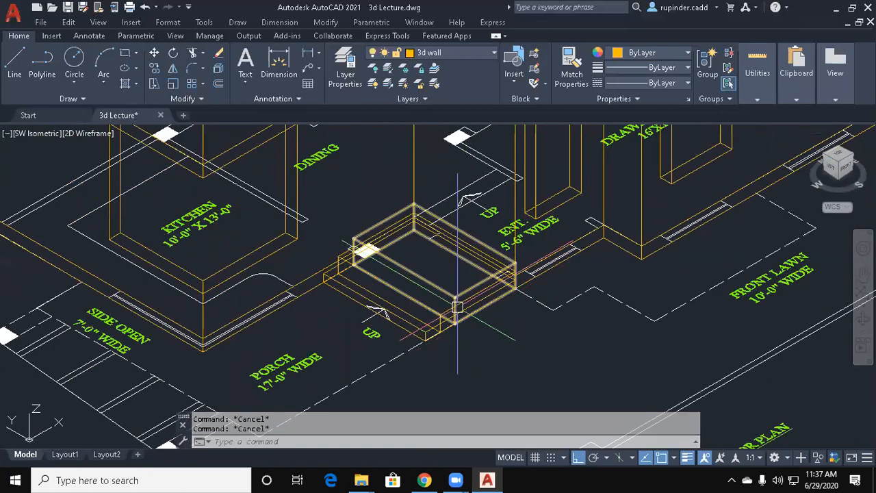
pyautogui.write('uni')
pyautogui.press('Return')
pyautogui.click(457, 306)
pyautogui.click(431, 321)
pyautogui.click(425, 334)
pyautogui.press('Return')
pyautogui.press('Escape')
pyautogui.click(448, 225)
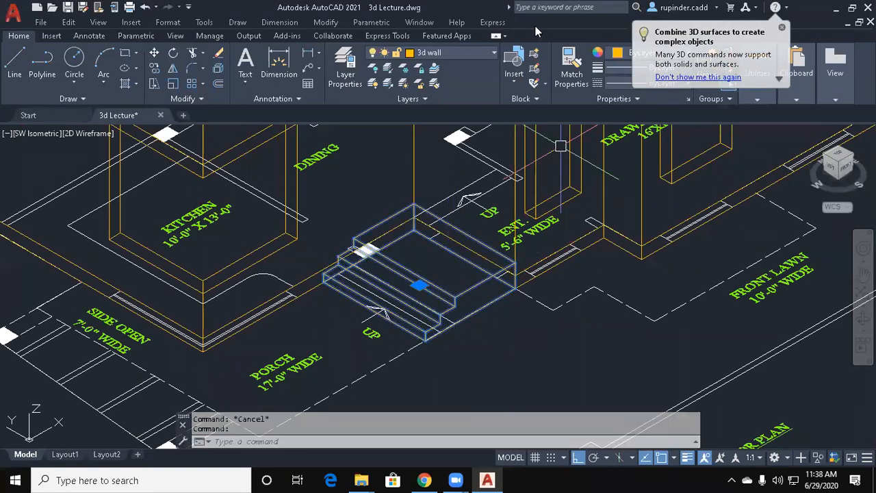
# Assign the unioned porch steps to the 3d stair layer.
pyautogui.click(471, 52)
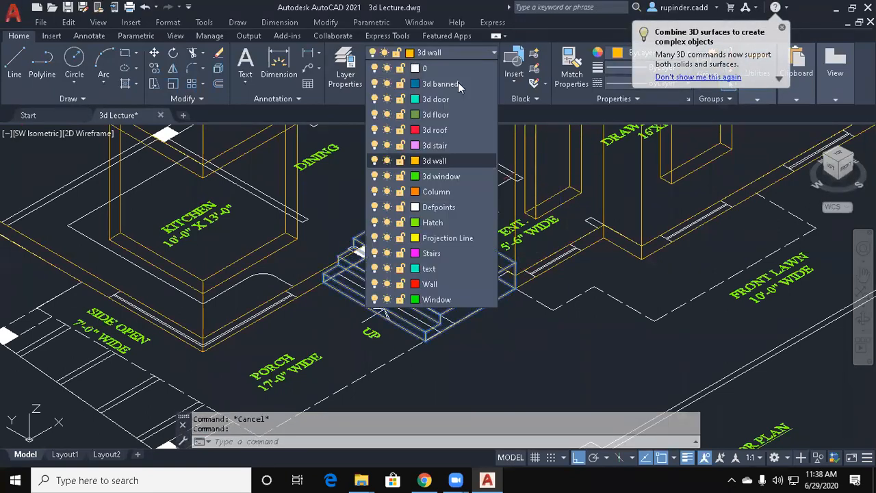
pyautogui.click(432, 151)
pyautogui.press('Escape')
# Create a box 7'10" high across the entrance opening, using the wall's door-jamb corners as its base.
pyautogui.moveTo(605, 329); pyautogui.dragTo(468, 371, button='middle')
pyautogui.press('Escape')
pyautogui.write('box')
pyautogui.press('Return')
pyautogui.scroll(4, 354, 299)
pyautogui.click(352, 297)
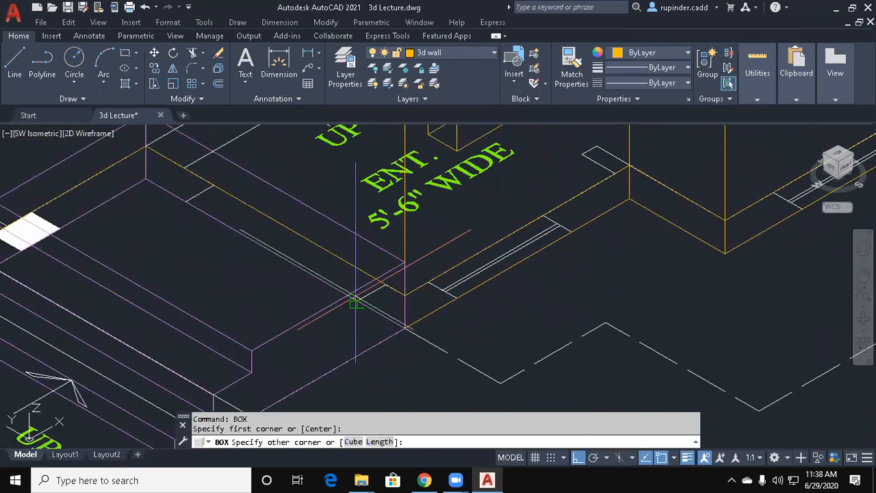
pyautogui.click(213, 185)
pyautogui.moveTo(214, 185); pyautogui.dragTo(285, 312, button='middle')
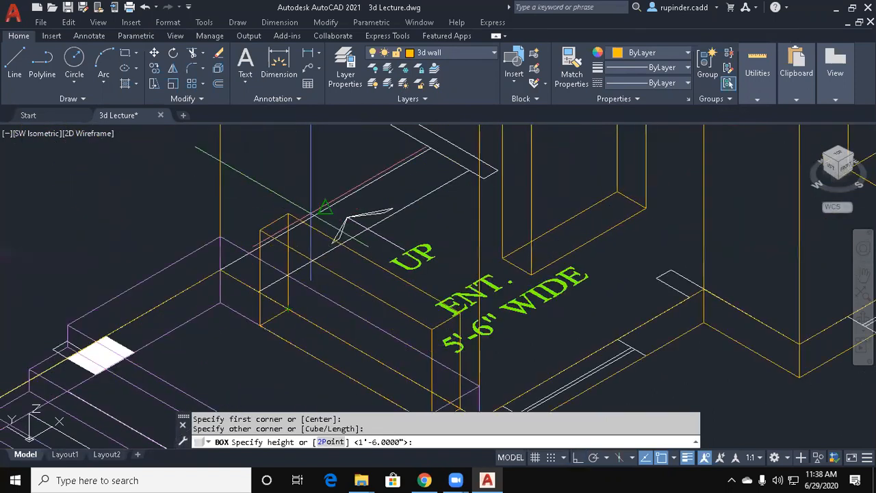
pyautogui.write("7'10")
pyautogui.press('Return')
pyautogui.press('Escape')
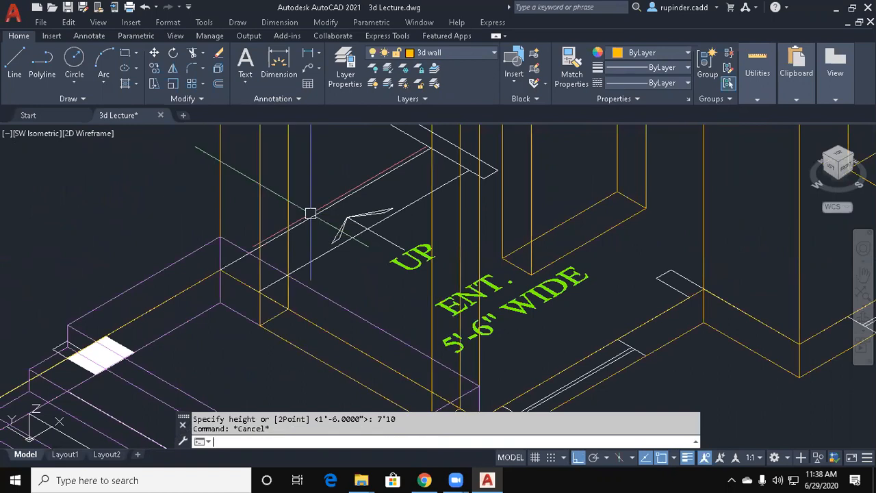
# Move the entrance door box straight up by 18 inches onto the landing level.
pyautogui.write('m')
pyautogui.press('Return')
pyautogui.scroll(-5, 310, 213)
pyautogui.click(360, 163)
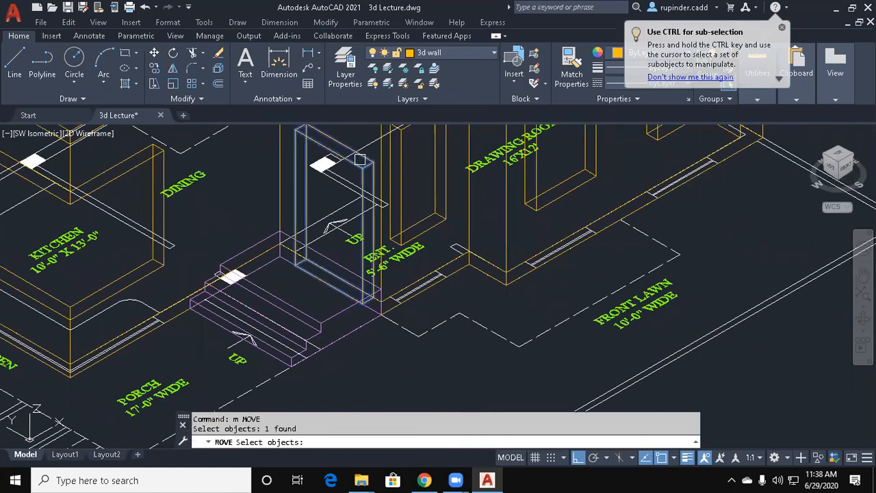
pyautogui.moveTo(402, 239); pyautogui.dragTo(383, 167, button='middle')
pyautogui.press('Return')
pyautogui.click(383, 337)
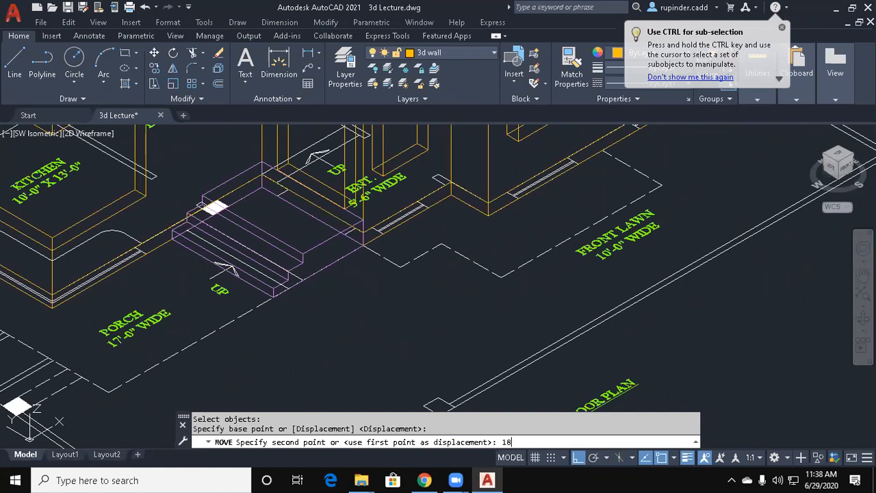
pyautogui.press('Return')
pyautogui.press('Escape')
pyautogui.scroll(-2, 397, 296)
pyautogui.press('Escape')
pyautogui.moveTo(374, 255); pyautogui.dragTo(371, 286, button='middle')
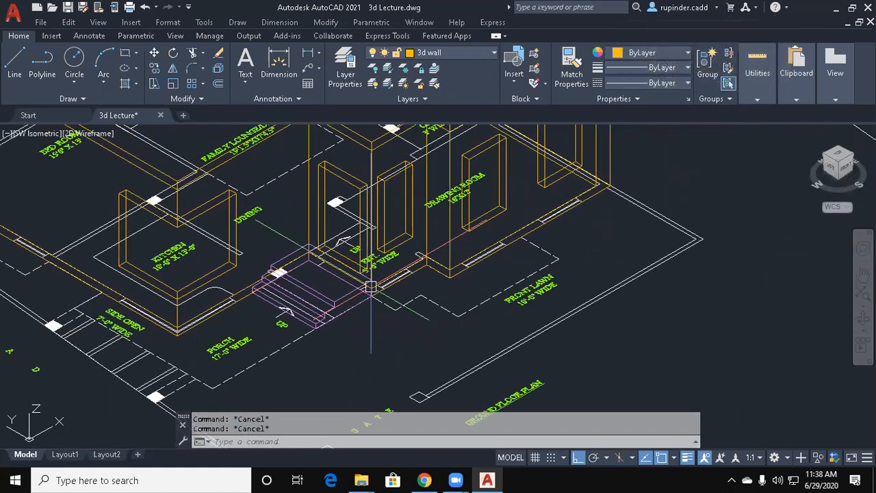
# Subtract the raised door box from the outer walls to cut the entrance opening.
pyautogui.write('su')
pyautogui.press('Return')
pyautogui.scroll(3, 369, 288)
pyautogui.click(394, 203)
pyautogui.press('Return')
pyautogui.click(370, 287)
pyautogui.press('Return')
# Check the entrance opening in the Conceptual visual style and return to 2D Wireframe.
pyautogui.write('vs')
pyautogui.press('Return')
pyautogui.write('c')
pyautogui.press('Return')
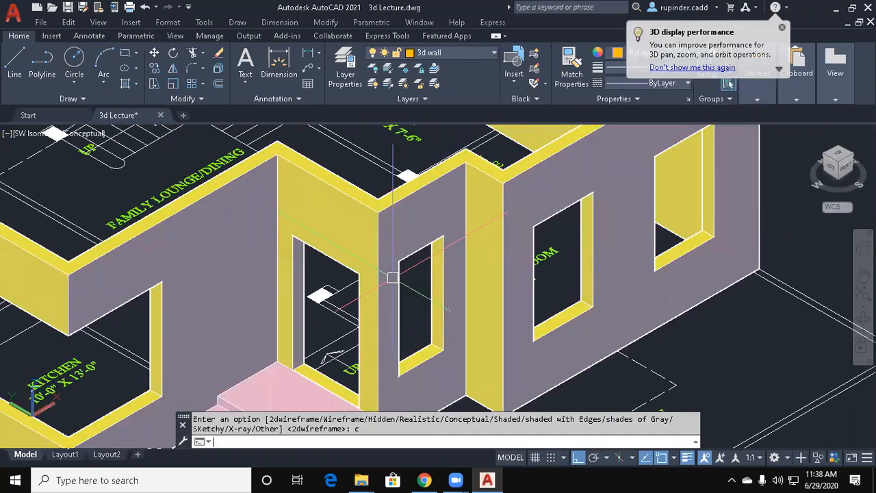
pyautogui.write('vs')
pyautogui.press('Return')
pyautogui.write('2')
pyautogui.press('Return')
pyautogui.press('Escape')
pyautogui.press('Escape')
# Align the UCS to the front face of the drawing room's outer wall.
pyautogui.scroll(-5, 621, 231)
pyautogui.scroll(4, 486, 299)
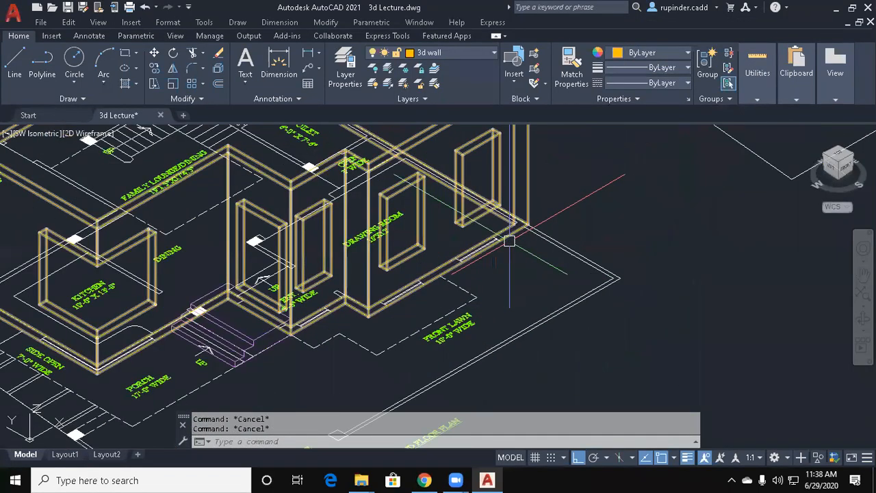
pyautogui.write('ucs')
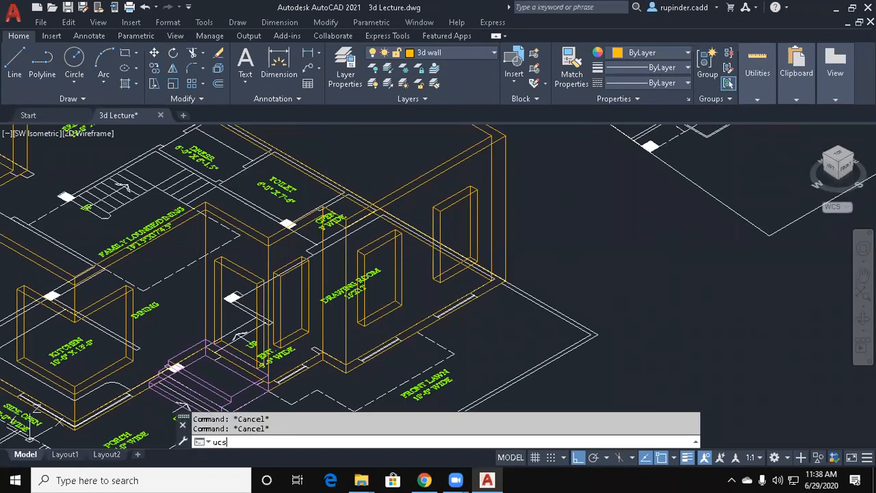
pyautogui.press('Return')
pyautogui.write('f')
pyautogui.press('Return')
pyautogui.click(411, 296)
pyautogui.press('Escape')
pyautogui.press('Escape')
# Draw a rectangle over the drawing room window opening nearest the house corner, from corner to opposite corner.
pyautogui.write('rec')
pyautogui.press('Return')
pyautogui.scroll(3, 492, 273)
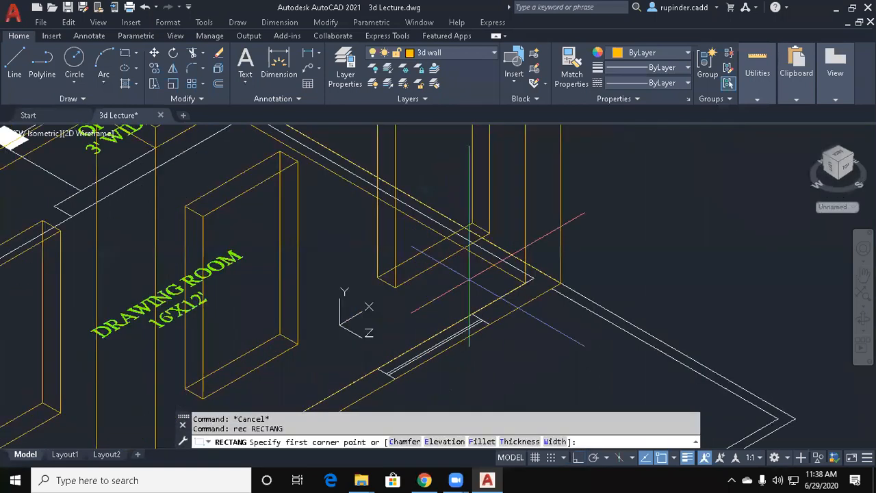
pyautogui.click(438, 243)
pyautogui.moveTo(440, 241); pyautogui.dragTo(431, 341, button='middle')
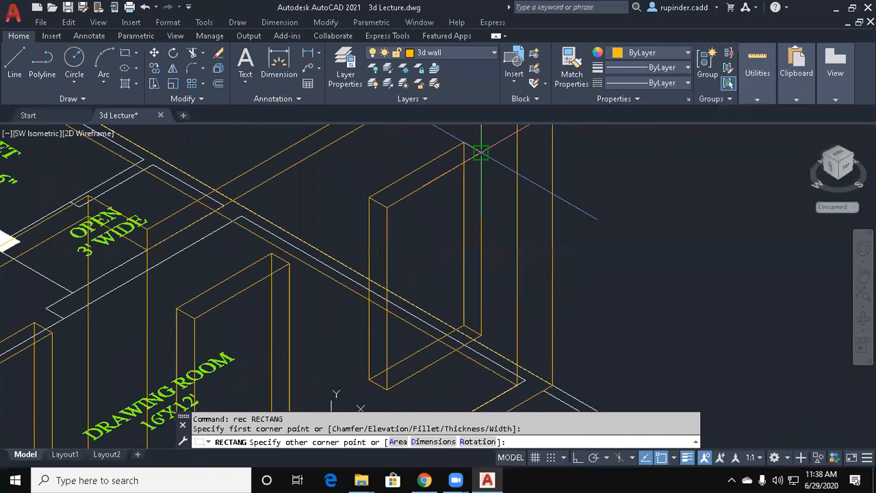
pyautogui.press('Escape')
pyautogui.press('Escape')
# Move the window rectangle out of the wall to a clear area outside the house plan.
pyautogui.write('m')
pyautogui.press('Return')
pyautogui.click(481, 197)
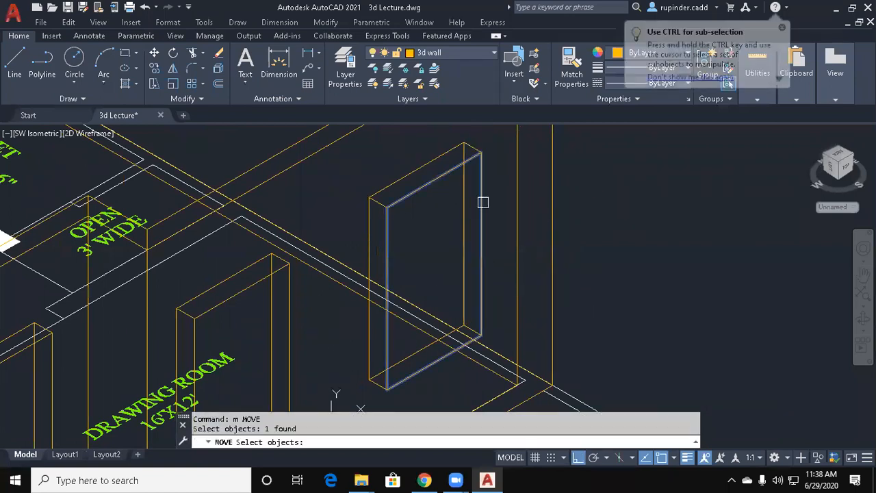
pyautogui.press('Return')
pyautogui.click(481, 198)
pyautogui.scroll(-5, 481, 199)
pyautogui.moveTo(468, 243); pyautogui.dragTo(730, 41, button='middle')
pyautogui.click(305, 326)
pyautogui.press('Escape')
# Copy the window rectangle to a free spot beside the original.
pyautogui.press('Escape')
pyautogui.write('co')
pyautogui.press('Return')
pyautogui.click(306, 348)
pyautogui.click(270, 290)
pyautogui.press('Return')
pyautogui.click(348, 338)
pyautogui.click(406, 302)
pyautogui.press('Escape')
# Offset one of the two window rectangles 2 inches inward.
pyautogui.press('Escape')
pyautogui.write('o')
pyautogui.press('Return')
pyautogui.write('2')
pyautogui.press('Return')
pyautogui.scroll(4, 263, 297)
pyautogui.click(305, 341)
pyautogui.click(312, 316)
pyautogui.moveTo(350, 330); pyautogui.dragTo(322, 309, button='middle')
pyautogui.press('Escape')
# Extrude both rectangles of the 2-inch offset pair by 3 inches.
pyautogui.write('ex')
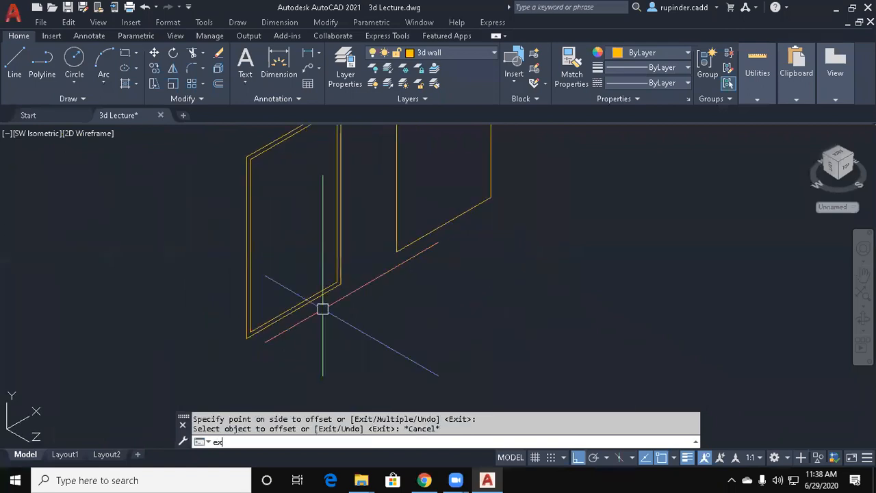
pyautogui.write('t')
pyautogui.press('Return')
pyautogui.click(326, 352)
pyautogui.click(235, 275)
pyautogui.press('Return')
pyautogui.write('3')
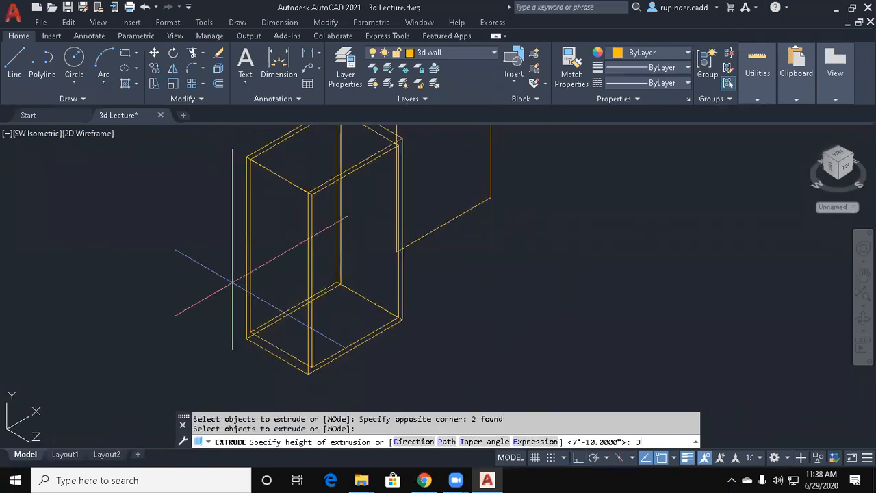
pyautogui.press('Return')
pyautogui.press('Escape')
# Subtract the inner extruded solid from the outer one to form the hollow window frame.
pyautogui.write('su')
pyautogui.press('Return')
pyautogui.scroll(3, 274, 344)
pyautogui.click(242, 338)
pyautogui.click(307, 341)
pyautogui.click(250, 308)
pyautogui.press('Escape')
pyautogui.press('Escape')
# Switch to the Conceptual visual style and assign the window frame to the 3d window layer.
pyautogui.write('vs')
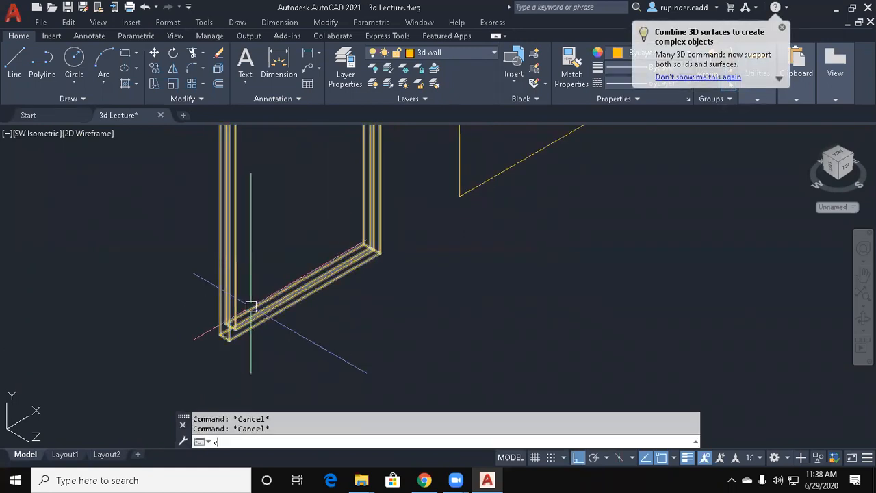
pyautogui.press('Return')
pyautogui.write('c')
pyautogui.press('Return')
pyautogui.press('Escape')
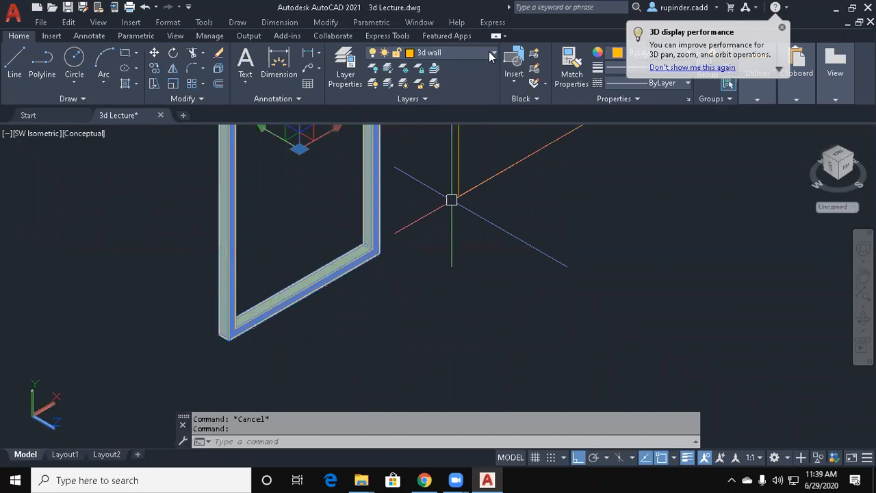
pyautogui.click(482, 51)
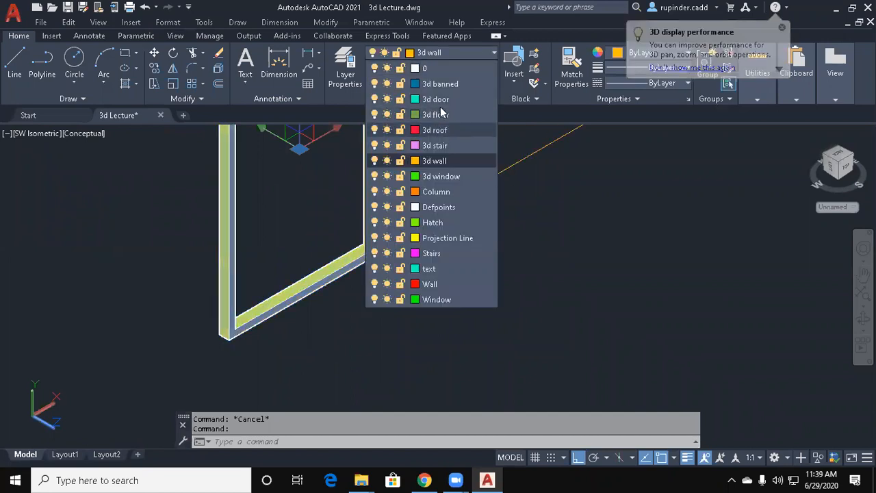
pyautogui.click(442, 176)
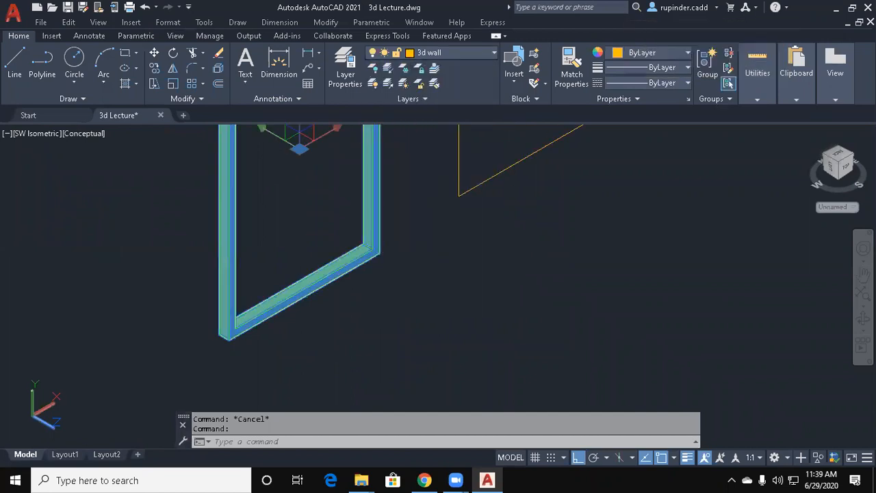
pyautogui.press('Escape')
# Offset the remaining window rectangle 4 inches outward.
pyautogui.scroll(-2, 509, 289)
pyautogui.moveTo(581, 261); pyautogui.dragTo(511, 348, button='middle')
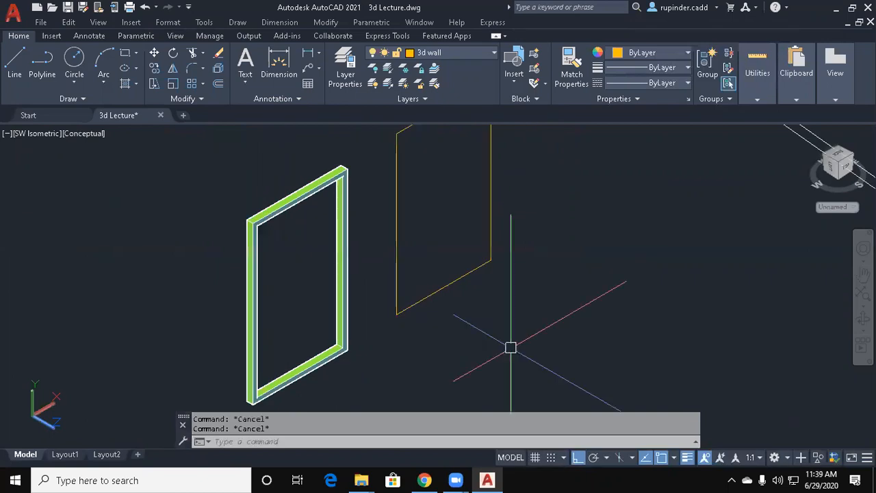
pyautogui.write('o')
pyautogui.press('Return')
pyautogui.write('4')
pyautogui.press('Return')
pyautogui.click(468, 270)
pyautogui.click(475, 336)
pyautogui.press('Escape')
pyautogui.press('Escape')
# Extrude both rectangles of the 4-inch offset pair by 1 inch.
pyautogui.write('ext')
pyautogui.press('Return')
pyautogui.click(479, 303)
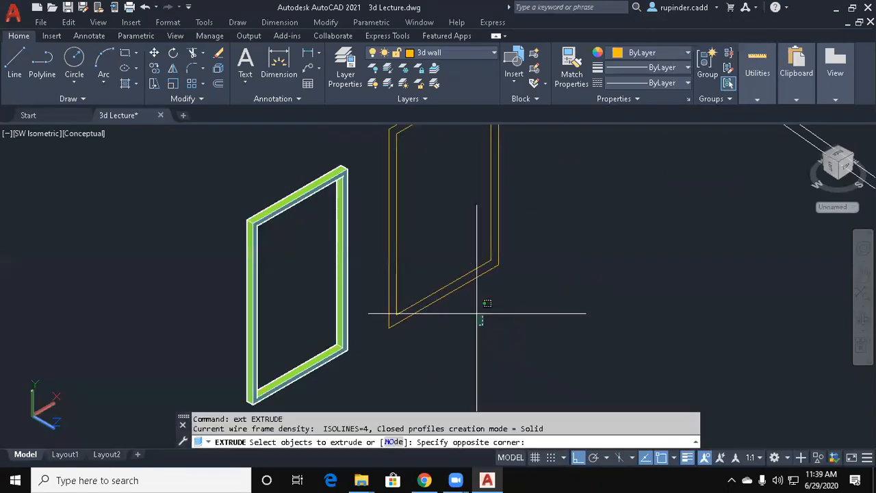
pyautogui.click(424, 245)
pyautogui.press('Return')
pyautogui.write('1')
pyautogui.press('Return')
pyautogui.press('Escape')
pyautogui.press('Escape')
# Subtract the inner 1-inch solid from the outer one to leave a flat band for the window surround.
pyautogui.write('su')
pyautogui.press('Return')
pyautogui.scroll(2, 401, 308)
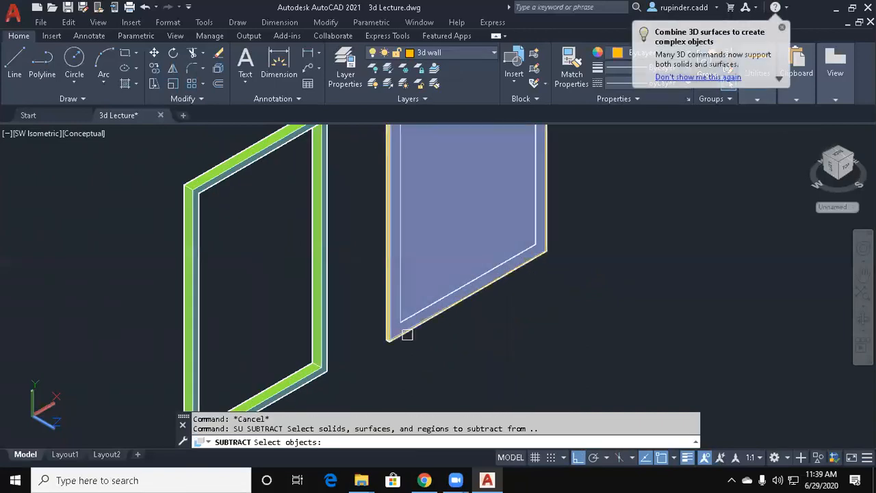
pyautogui.click(401, 332)
pyautogui.press('Return')
pyautogui.click(524, 338)
pyautogui.click(458, 236)
pyautogui.press('Escape')
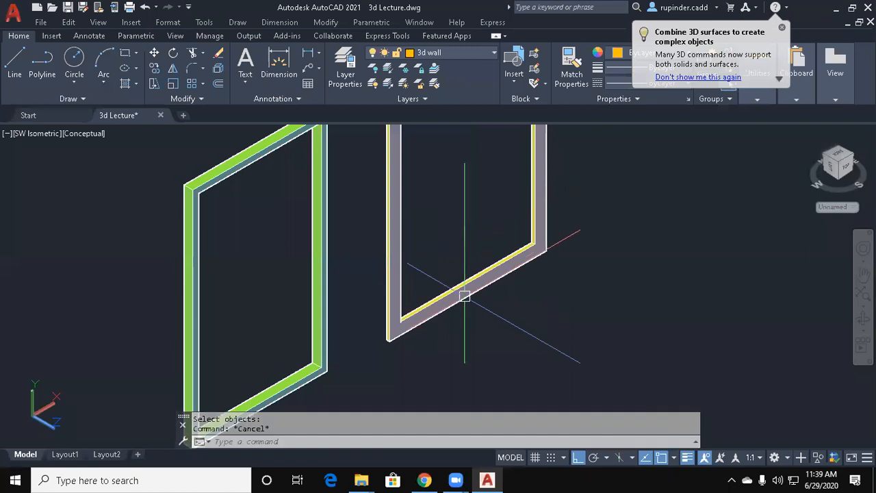
# Assign the flat window band to the 3d banned layer.
pyautogui.click(464, 295)
pyautogui.click(467, 52)
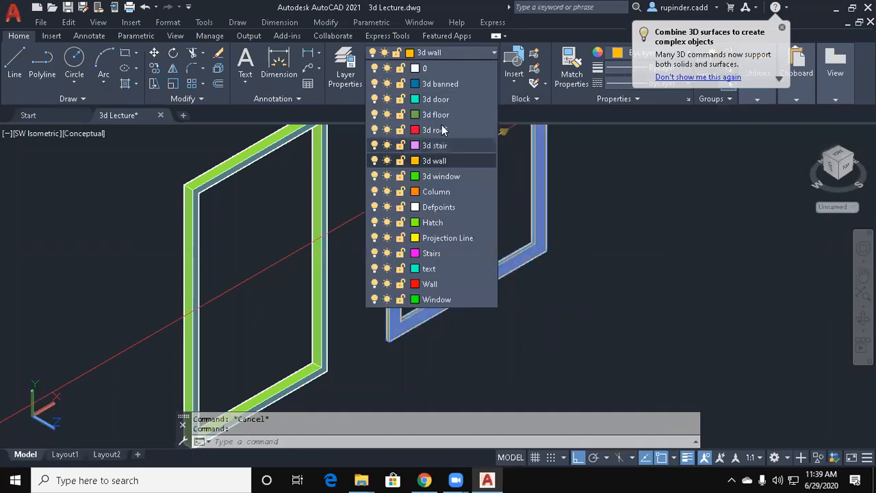
pyautogui.click(440, 84)
pyautogui.press('Escape')
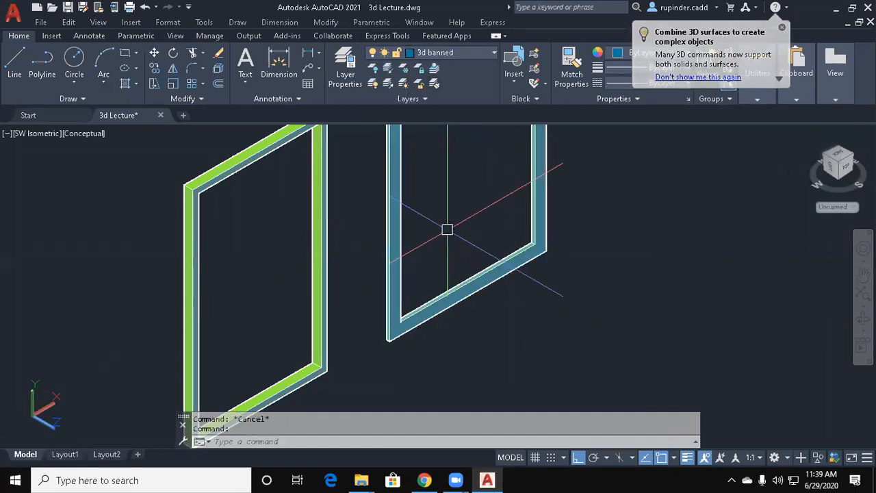
# Return to 2D Wireframe and create a 0.2-inch thick glass box between opposite inner edge midpoints of the window frame.
pyautogui.scroll(-3, 446, 228)
pyautogui.write('vs')
pyautogui.press('Return')
pyautogui.write('2')
pyautogui.press('Return')
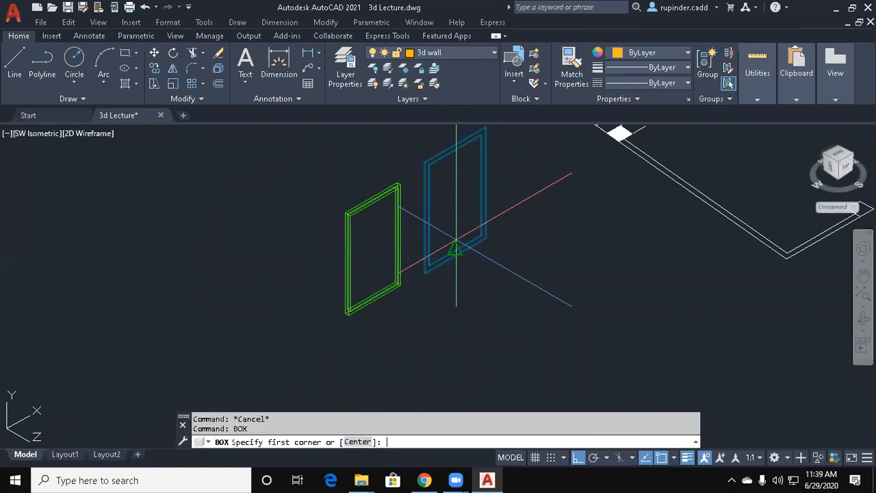
pyautogui.scroll(6, 342, 309)
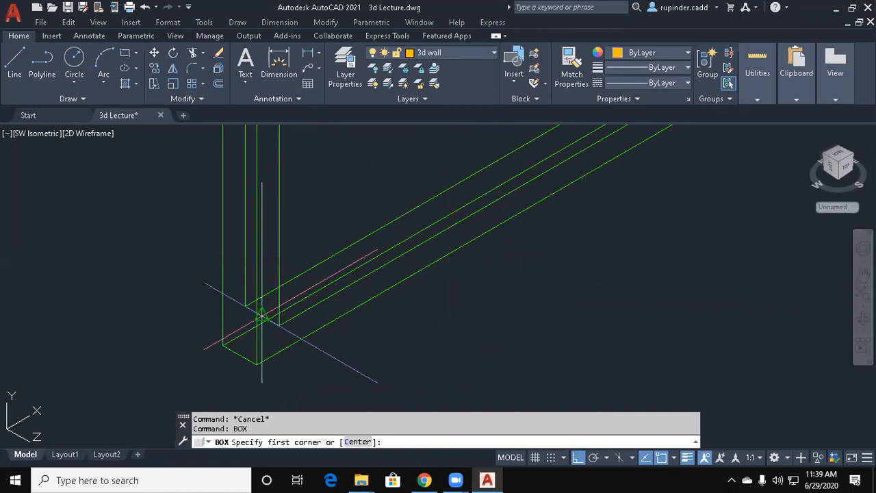
pyautogui.click(262, 316)
pyautogui.moveTo(348, 196); pyautogui.dragTo(289, 230, button='middle')
pyautogui.click(289, 231)
pyautogui.write('.2')
pyautogui.press('Escape')
# Finish the thin glass box by spanning it between the inner edge midpoints of the window frame.
pyautogui.click(262, 244)
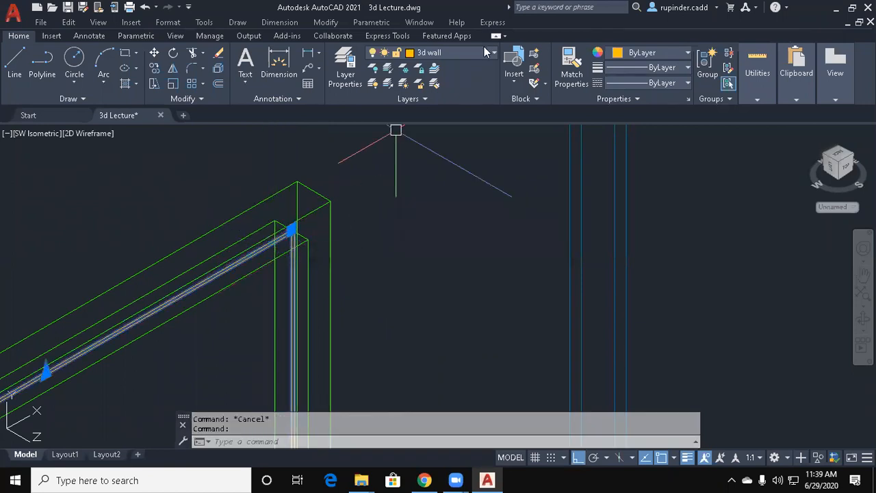
pyautogui.click(467, 55)
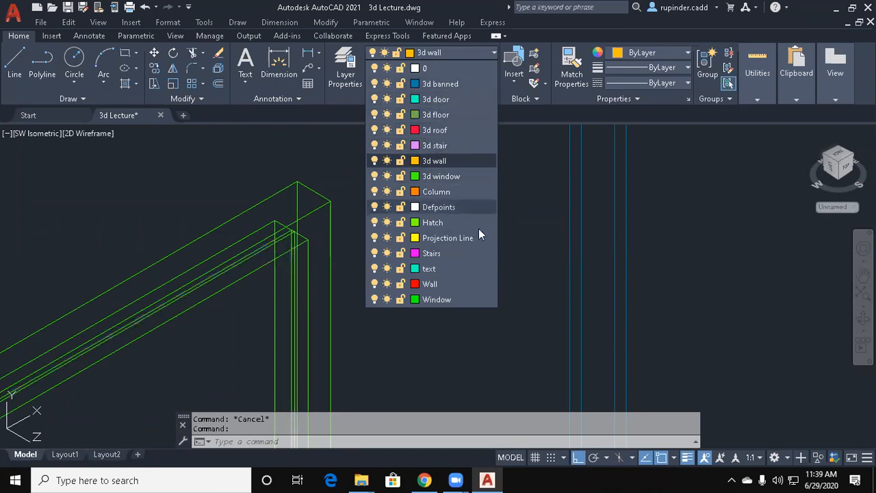
pyautogui.press('Escape')
pyautogui.press('Escape')
# Create a new layer named 3d glass with colour 50.
pyautogui.write('la')
pyautogui.press('Return')
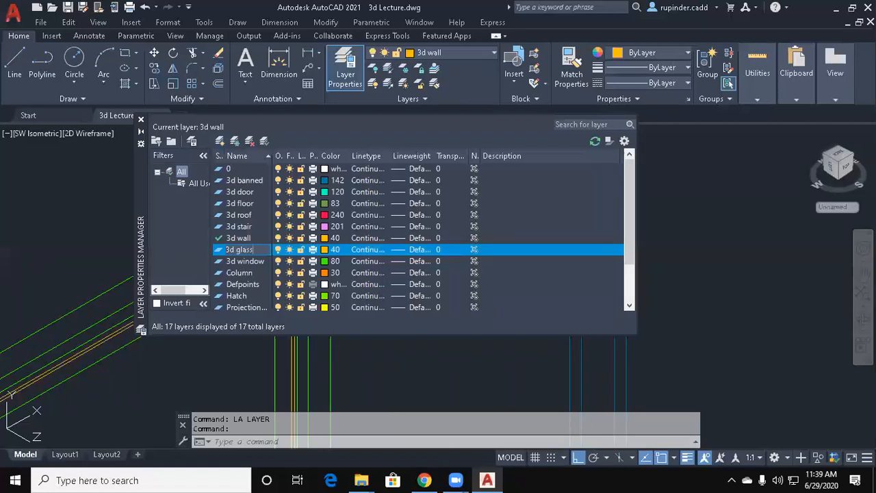
pyautogui.click(326, 252)
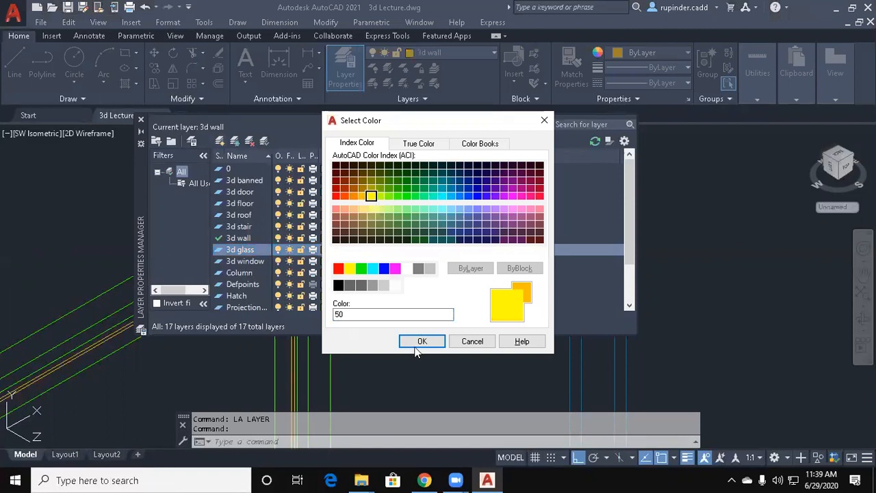
pyautogui.click(418, 342)
pyautogui.click(140, 121)
pyautogui.press('Escape')
# Assign the glass box inside the window frame to the 3d glass layer.
pyautogui.click(254, 252)
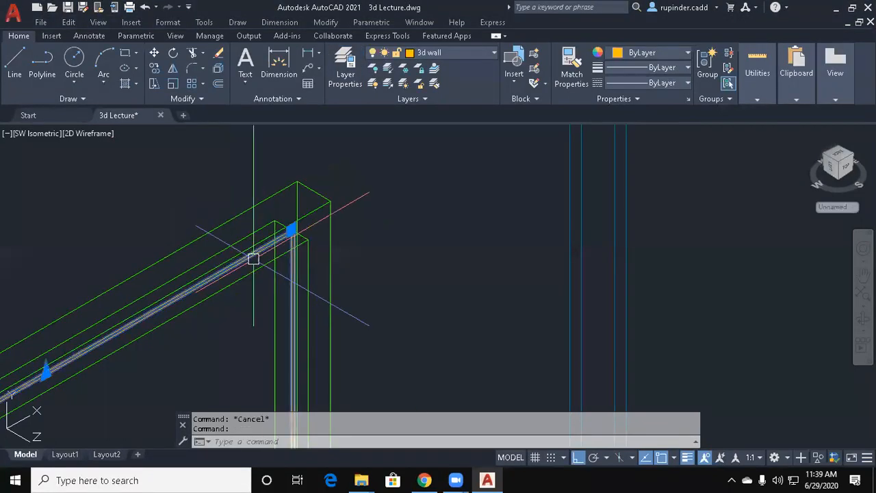
pyautogui.click(476, 52)
pyautogui.click(431, 130)
pyautogui.press('Escape')
# Copy the glazed window frame from its bottom corner midpoint into the front wall opening nearest the outer end of the drawing room.
pyautogui.scroll(-2, 437, 247)
pyautogui.scroll(-3, 422, 202)
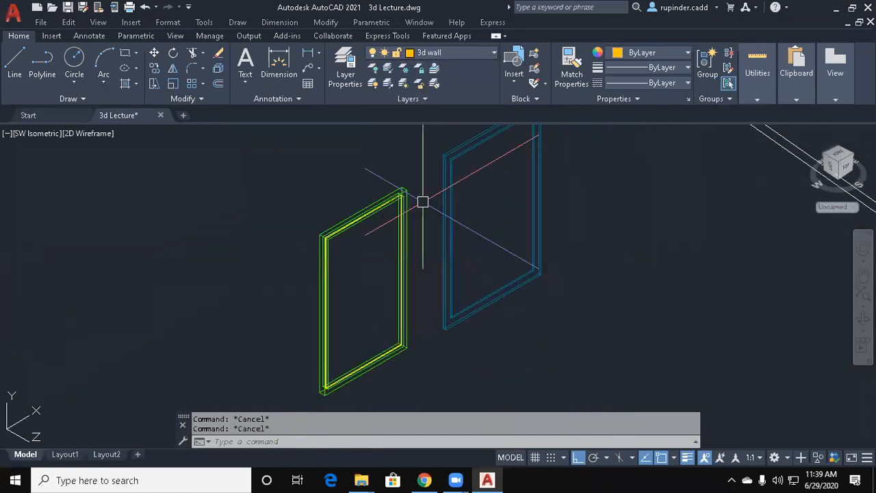
pyautogui.write('co')
pyautogui.press('Return')
pyautogui.moveTo(389, 364); pyautogui.dragTo(396, 300, button='middle')
pyautogui.click(377, 346)
pyautogui.click(297, 289)
pyautogui.scroll(3, 335, 333)
pyautogui.press('Return')
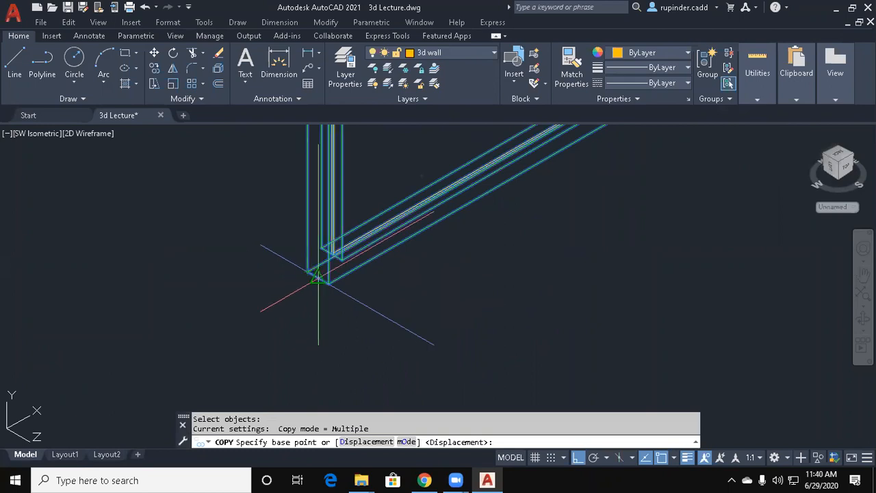
pyautogui.click(319, 278)
pyautogui.scroll(-8, 593, 250)
pyautogui.scroll(5, 620, 271)
pyautogui.click(621, 205)
pyautogui.scroll(-2, 577, 272)
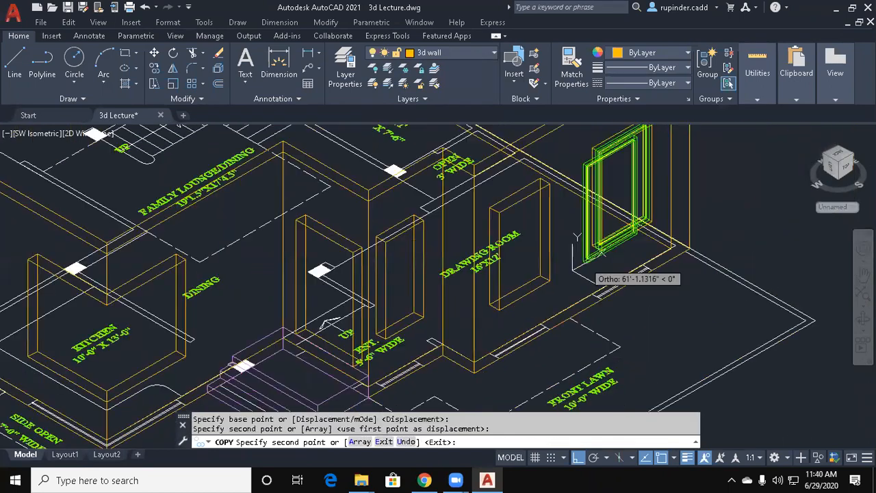
pyautogui.moveTo(600, 251); pyautogui.dragTo(631, 192, button='middle')
pyautogui.press('Escape')
# Copy the flat window band from its inner bottom corner onto the outer face of the same wall opening, around the placed frame.
pyautogui.write('co')
pyautogui.press('Return')
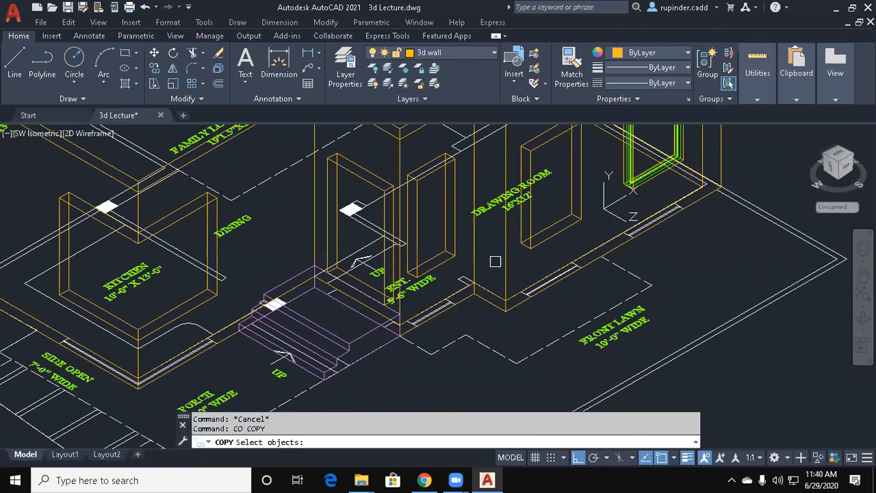
pyautogui.scroll(-3, 495, 261)
pyautogui.scroll(3, 309, 292)
pyautogui.click(287, 309)
pyautogui.click(264, 278)
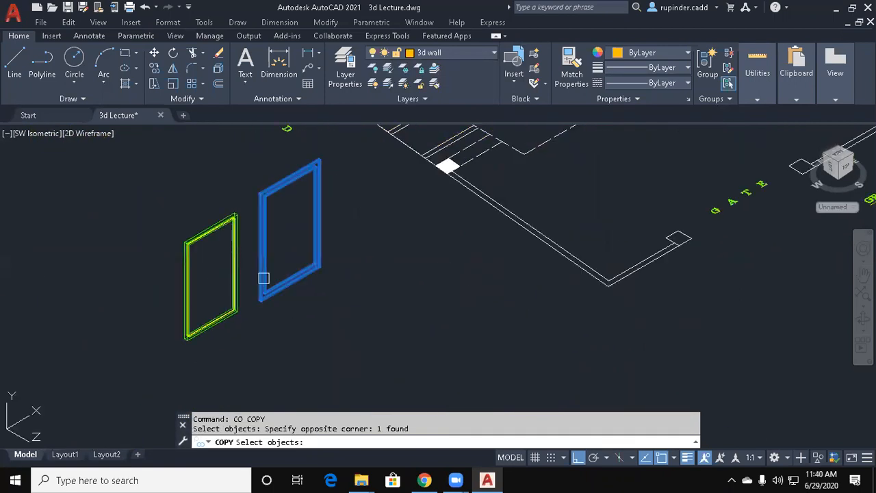
pyautogui.scroll(4, 266, 280)
pyautogui.press('Return')
pyautogui.scroll(2, 243, 339)
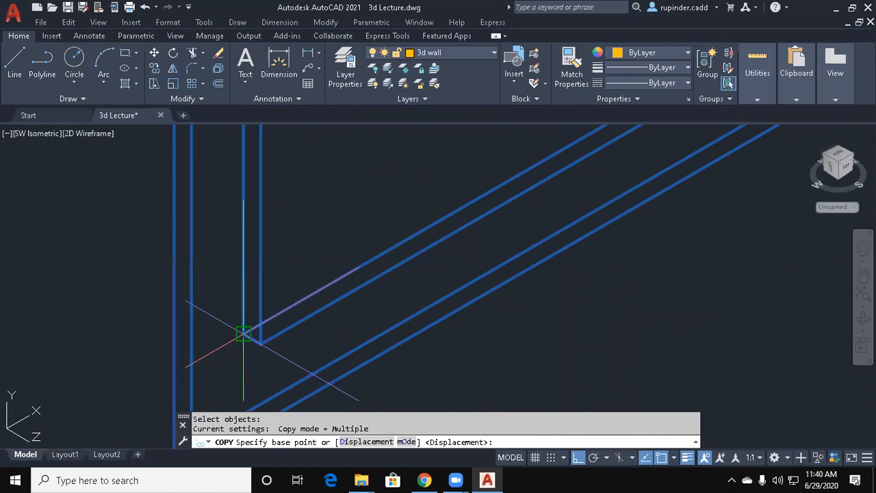
pyautogui.click(244, 334)
pyautogui.scroll(-5, 342, 287)
pyautogui.scroll(5, 548, 287)
pyautogui.scroll(-3, 422, 305)
pyautogui.scroll(4, 386, 268)
pyautogui.press('Escape')
pyautogui.press('Escape')
pyautogui.press('Escape')
# Inspect the fitted window in the Conceptual visual style and return to 2D Wireframe.
pyautogui.write('vs')
pyautogui.press('Return')
pyautogui.write('c')
pyautogui.press('Return')
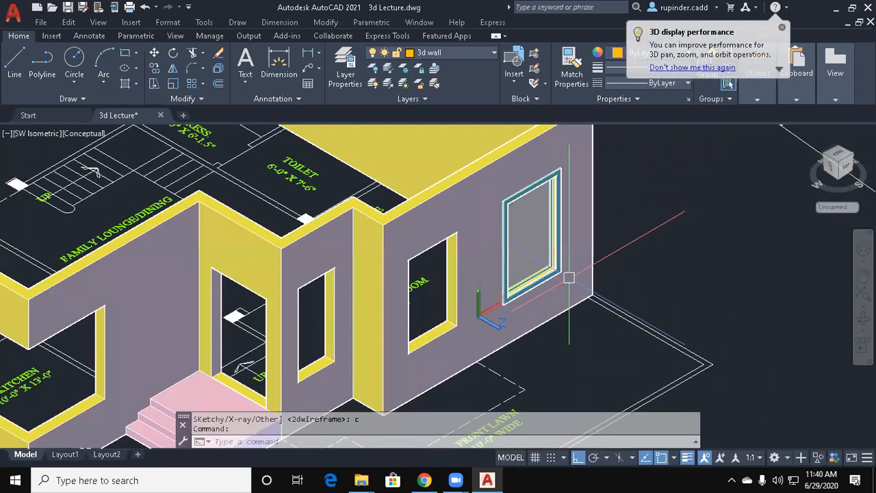
pyautogui.moveTo(569, 277); pyautogui.dragTo(558, 281, button='middle')
pyautogui.press('Escape')
pyautogui.press('Escape')
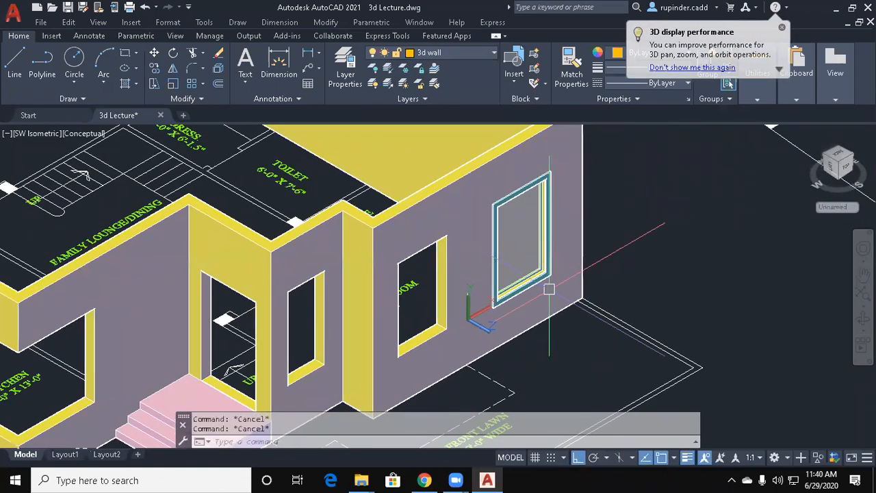
pyautogui.write('vs')
pyautogui.press('Return')
pyautogui.write('2')
pyautogui.press('Return')
pyautogui.press('Escape')
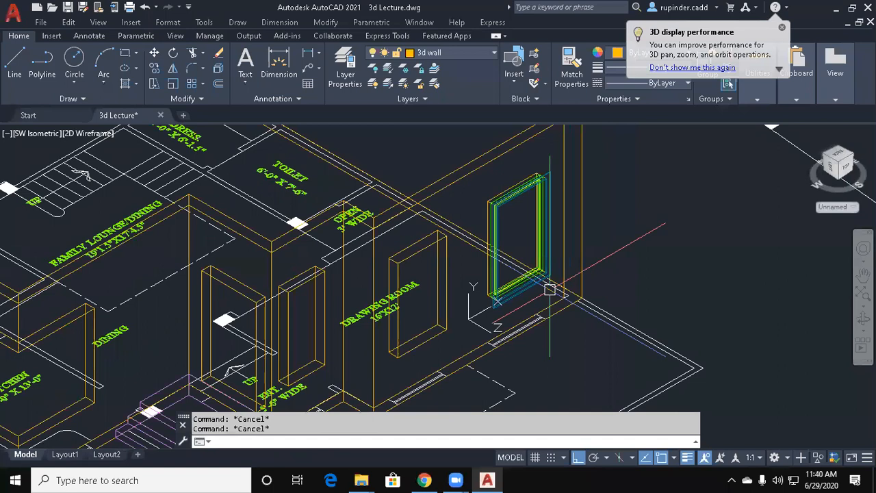
pyautogui.write('co')
pyautogui.press('Return')
pyautogui.scroll(5, 549, 289)
pyautogui.click(490, 288)
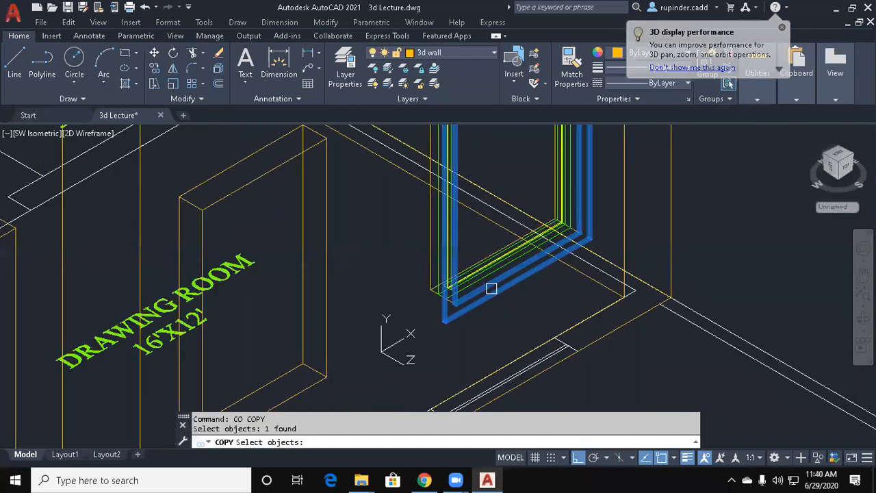
pyautogui.scroll(2, 490, 287)
pyautogui.click(462, 256)
pyautogui.scroll(2, 461, 263)
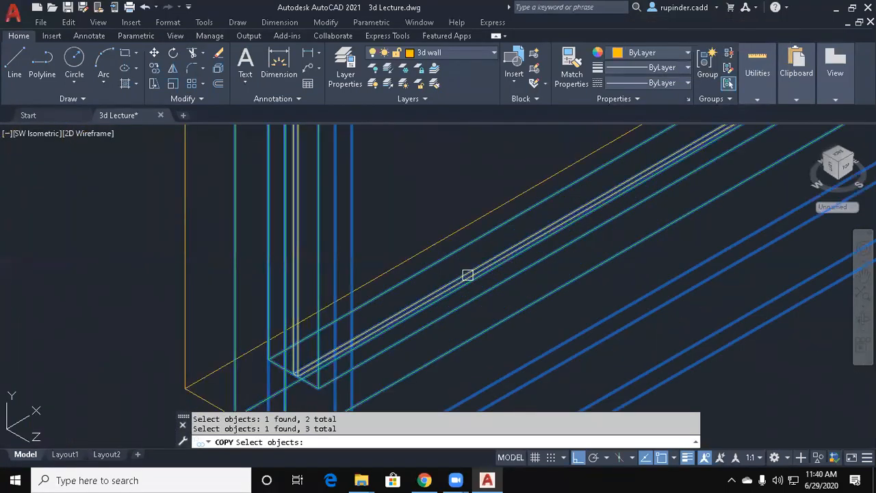
pyautogui.scroll(-2, 467, 272)
pyautogui.click(440, 273)
pyautogui.press('Return')
pyautogui.click(410, 277)
pyautogui.press('Escape')
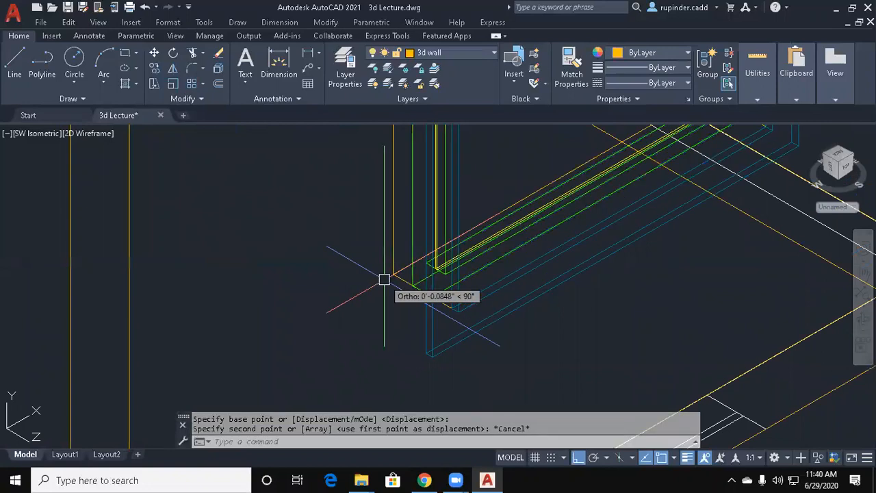
pyautogui.press('Escape')
pyautogui.press('Escape')
# Copy the fitted frame, glass and band from the opening's corner into the drawing room's second opening and the narrower opening beside the entrance.
pyautogui.write('c')
pyautogui.press('Return')
pyautogui.click(384, 279)
pyautogui.press('Return')
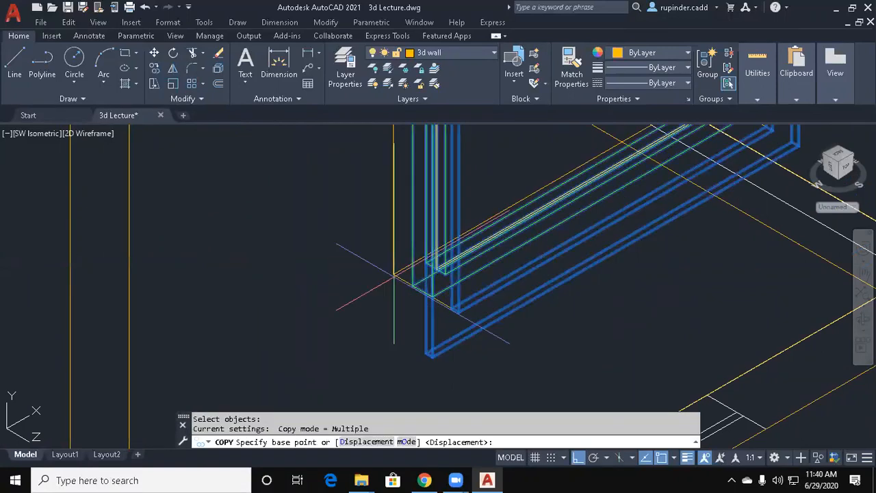
pyautogui.click(370, 291)
pyautogui.scroll(-3, 346, 323)
pyautogui.moveTo(346, 323); pyautogui.dragTo(581, 204, button='middle')
pyautogui.scroll(2, 420, 244)
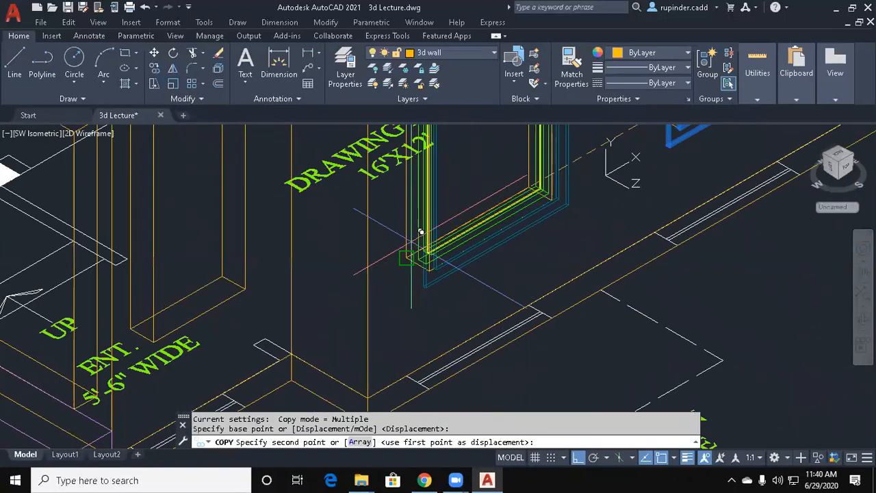
pyautogui.click(406, 258)
pyautogui.moveTo(346, 321); pyautogui.dragTo(555, 251, button='middle')
pyautogui.scroll(2, 555, 250)
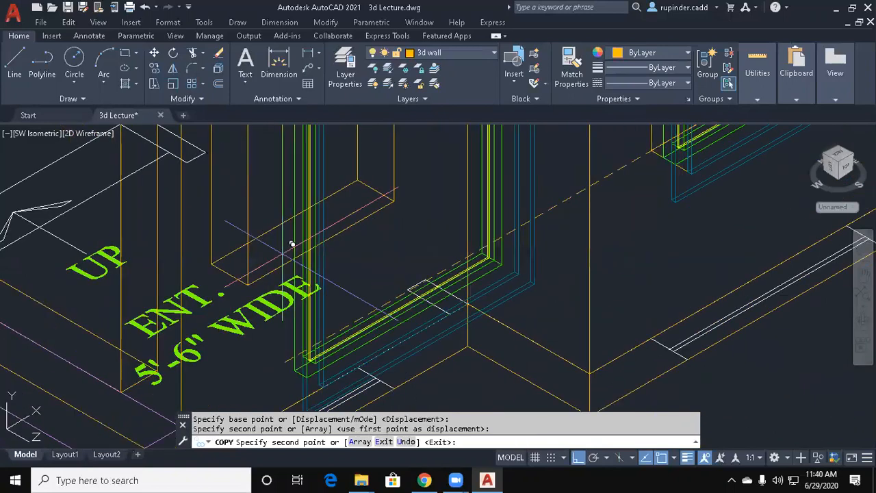
pyautogui.press('Escape')
pyautogui.scroll(-2, 227, 242)
pyautogui.moveTo(367, 234); pyautogui.dragTo(407, 302, button='middle')
pyautogui.press('Escape')
pyautogui.press('Escape')
# Examine how the three windows fit their openings in the Front view and return to the SW Isometric view.
pyautogui.hotkey('alt', 'v')
pyautogui.press('d')
pyautogui.press('f')
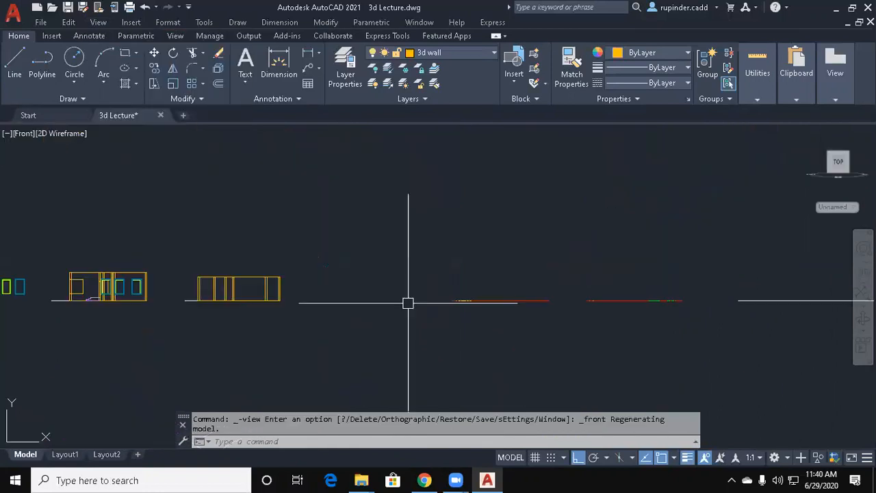
pyautogui.scroll(1, 60, 306)
pyautogui.moveTo(63, 293); pyautogui.dragTo(434, 287, button='middle')
pyautogui.scroll(5, 469, 280)
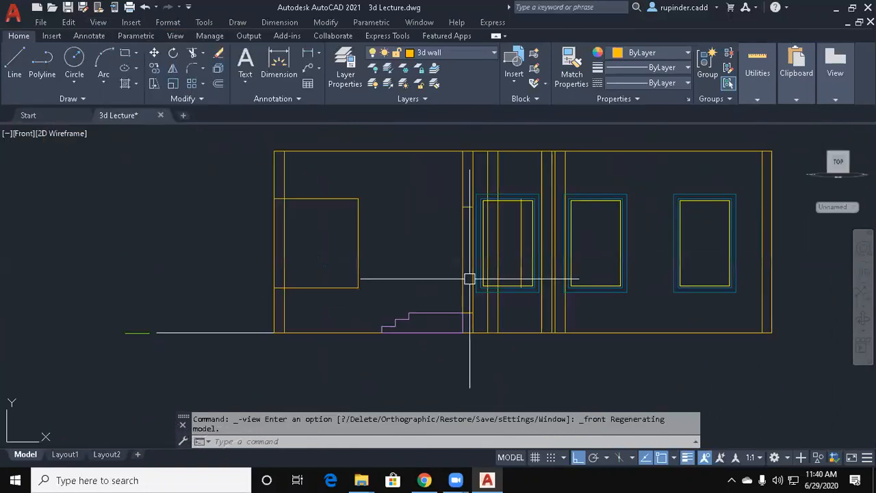
pyautogui.moveTo(526, 263); pyautogui.dragTo(506, 285, button='middle')
pyautogui.press('Escape')
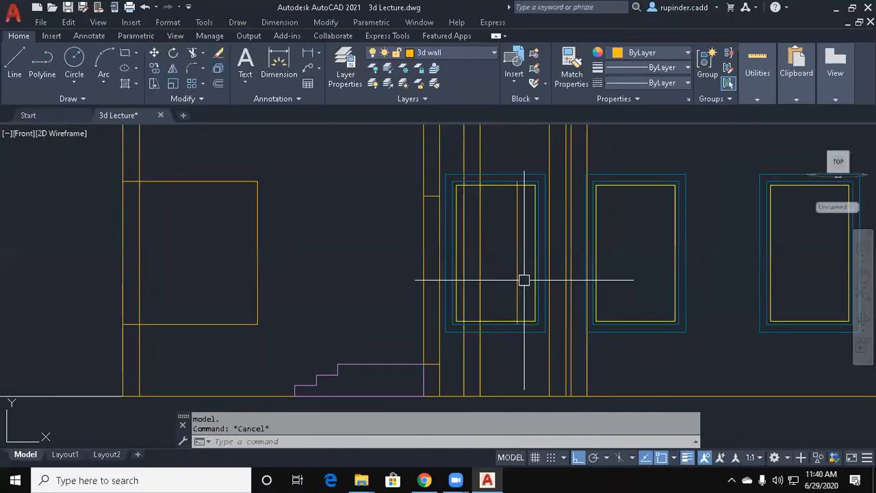
pyautogui.hotkey('alt', 'v')
pyautogui.press('d')
pyautogui.press('s')
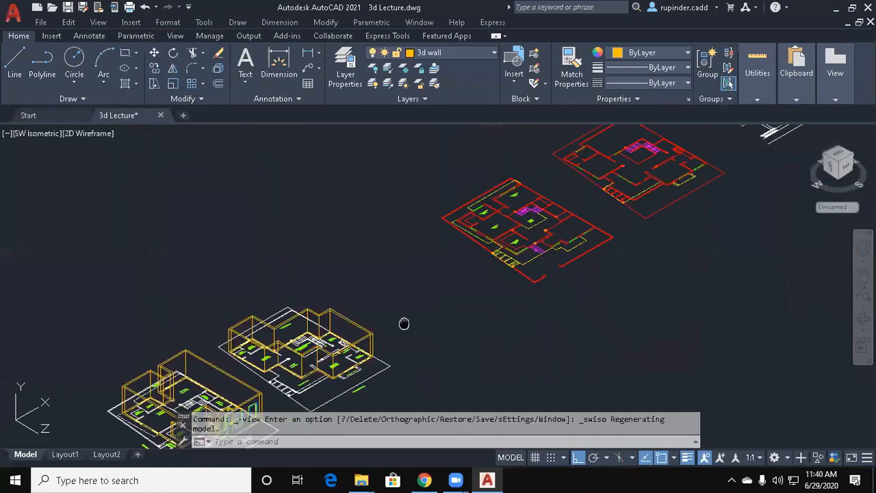
pyautogui.scroll(5, 464, 293)
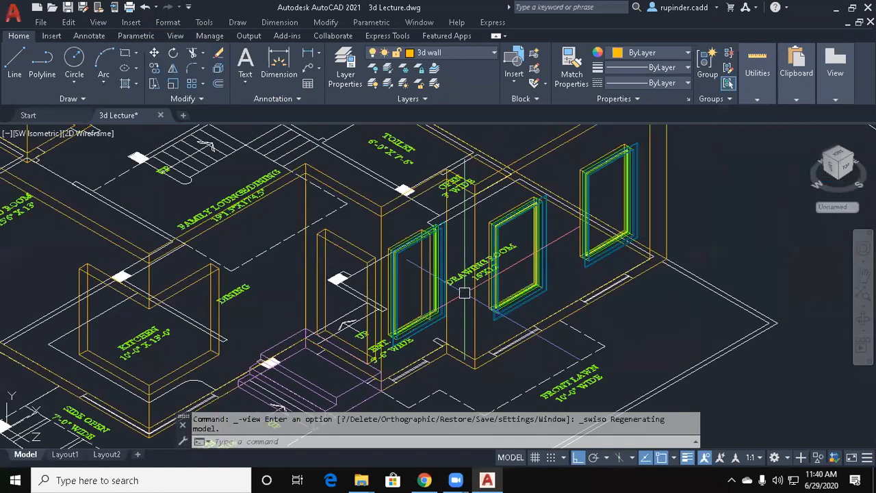
pyautogui.press('Escape')
pyautogui.press('Escape')
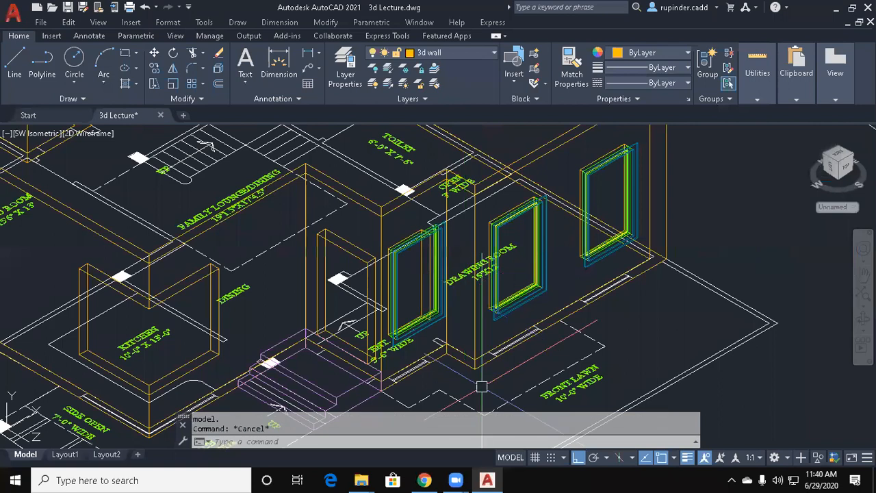
pyautogui.moveTo(483, 388); pyautogui.dragTo(458, 322, button='middle')
pyautogui.write('s')
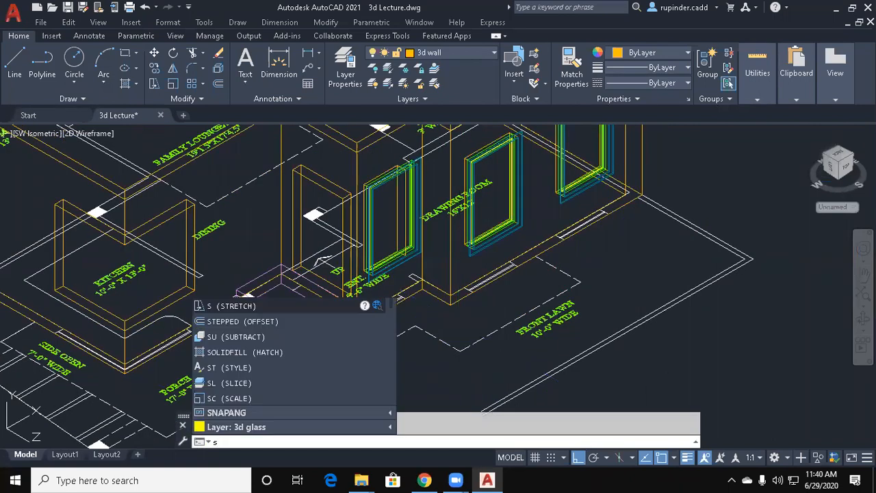
pyautogui.press('Return')
pyautogui.scroll(4, 404, 273)
pyautogui.click(422, 234)
pyautogui.scroll(3, 421, 234)
pyautogui.click(423, 195)
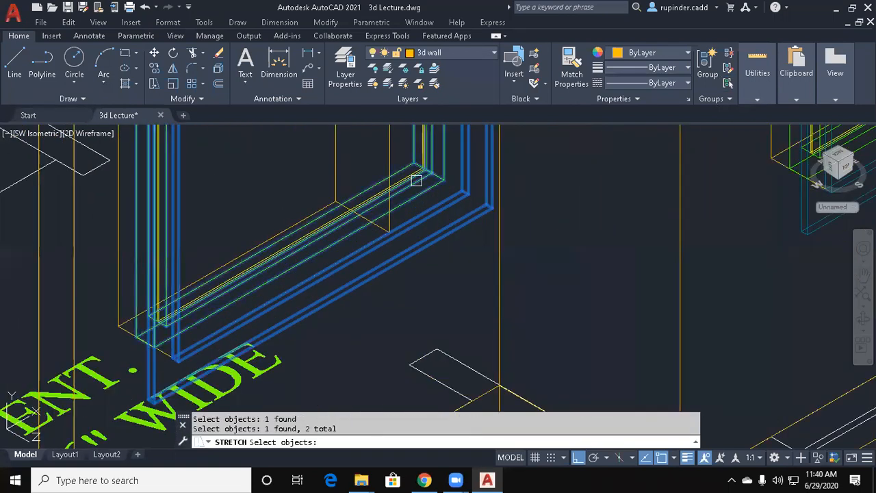
pyautogui.press('Return')
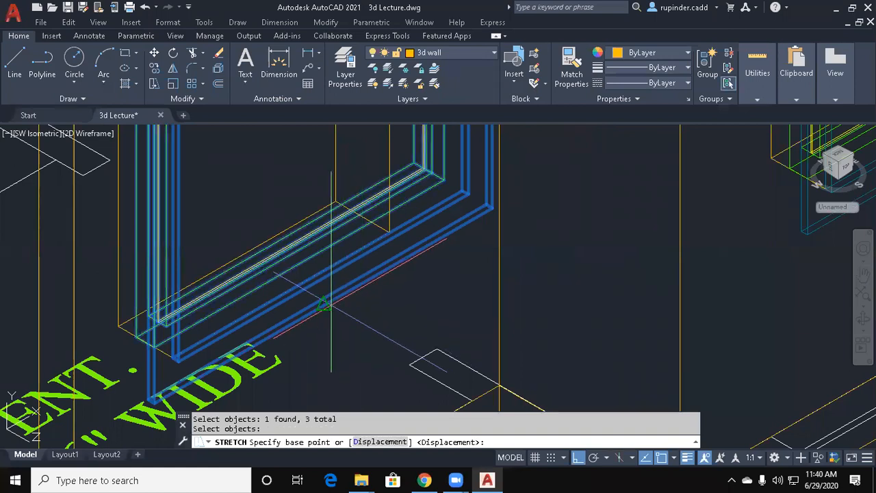
pyautogui.click(323, 306)
pyautogui.press('Escape')
pyautogui.press('Escape')
pyautogui.press('Escape')
# Slice the frame, glass and band of the window in the narrower opening vertically at their midpoint, keeping both sides.
pyautogui.write('sl')
pyautogui.press('Return')
pyautogui.click(325, 360)
pyautogui.press('Return')
pyautogui.click(319, 305)
pyautogui.click(334, 359)
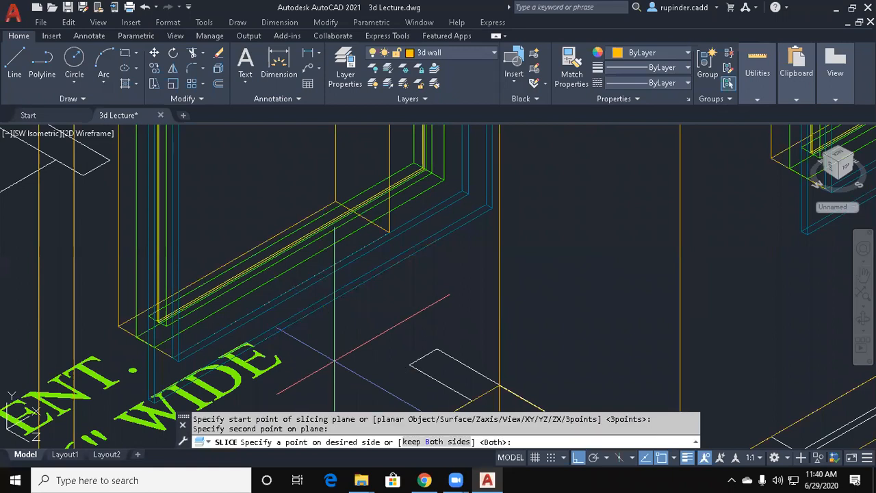
pyautogui.press('Escape')
# Move the right half of the sliced window from the band's inner bottom corner to the narrower opening's right bottom corner.
pyautogui.write('m')
pyautogui.press('Return')
pyautogui.click(415, 205)
pyautogui.click(416, 190)
pyautogui.scroll(3, 415, 190)
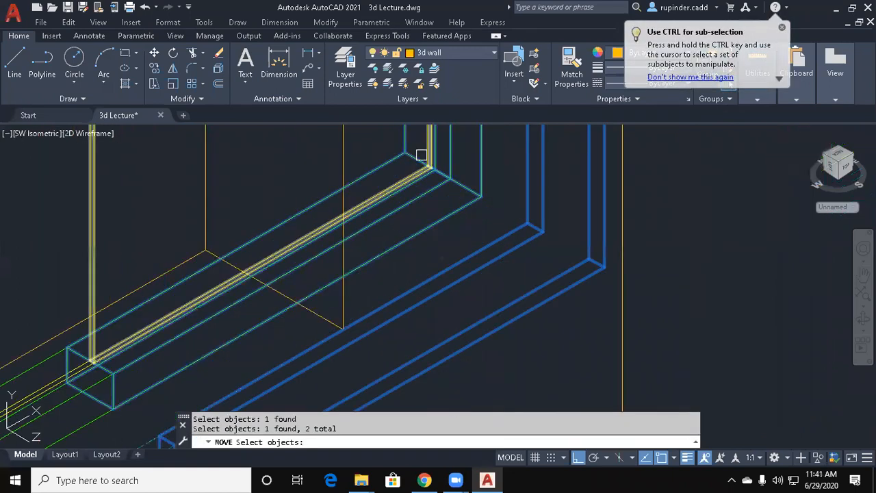
pyautogui.click(501, 230)
pyautogui.press('Return')
pyautogui.click(541, 206)
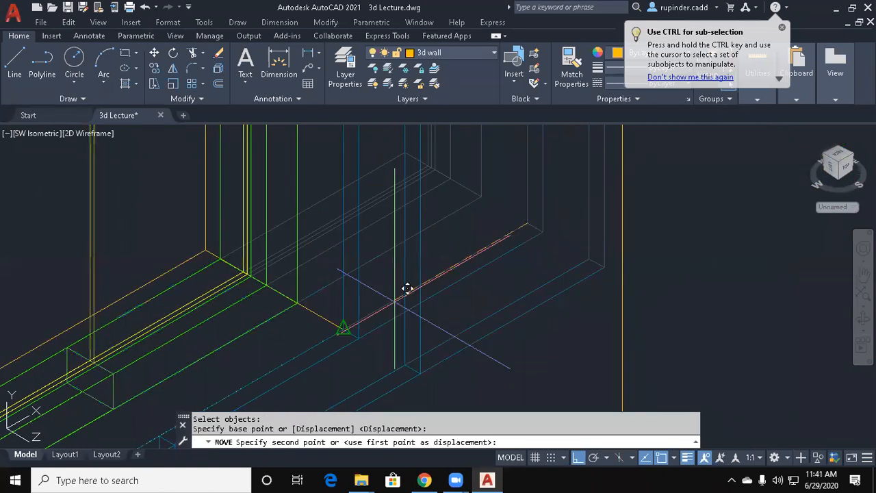
pyautogui.press('Escape')
pyautogui.press('Escape')
# Union the two overlapping halves of the flat band around the narrower window.
pyautogui.scroll(-3, 479, 231)
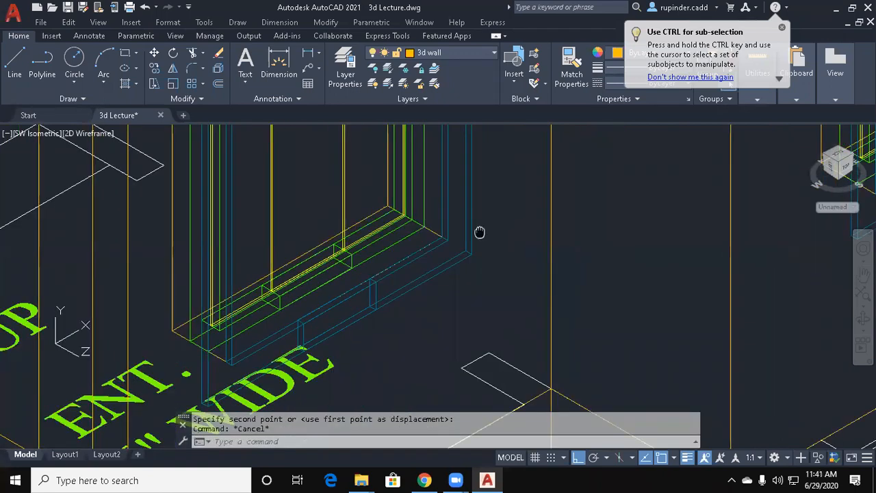
pyautogui.write('uni')
pyautogui.press('Return')
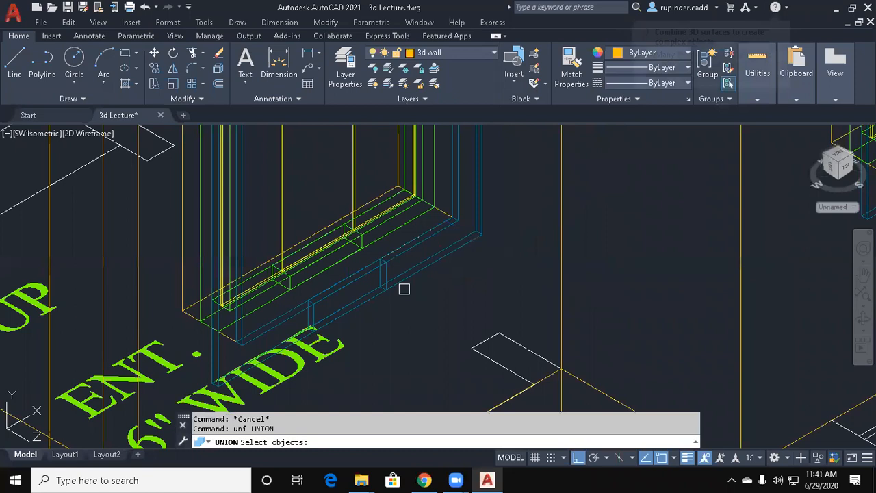
pyautogui.click(385, 281)
pyautogui.scroll(3, 385, 276)
pyautogui.click(385, 276)
pyautogui.press('Return')
pyautogui.scroll(-3, 410, 298)
pyautogui.press('Escape')
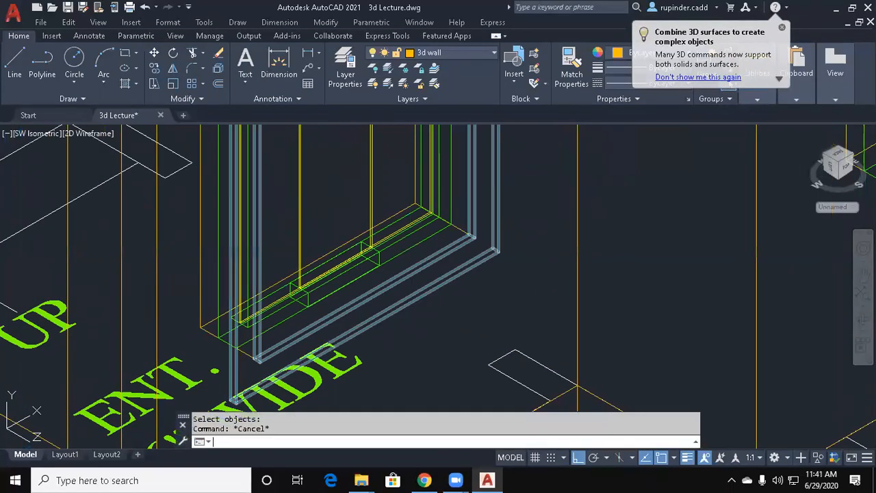
pyautogui.press('Return')
pyautogui.scroll(3, 377, 249)
pyautogui.click(381, 247)
pyautogui.scroll(3, 364, 243)
pyautogui.press('Escape')
# Union the two overlapping halves of the green frame in the narrower window.
pyautogui.press('Return')
pyautogui.scroll(2, 356, 217)
pyautogui.click(377, 239)
pyautogui.click(84, 197)
pyautogui.press('Return')
# Switch to the Conceptual visual style and examine the fitted windows on the front facade.
pyautogui.scroll(-5, 234, 228)
pyautogui.press('Escape')
pyautogui.write('vs')
pyautogui.press('Return')
pyautogui.write('c')
pyautogui.press('Return')
pyautogui.scroll(2, 361, 295)
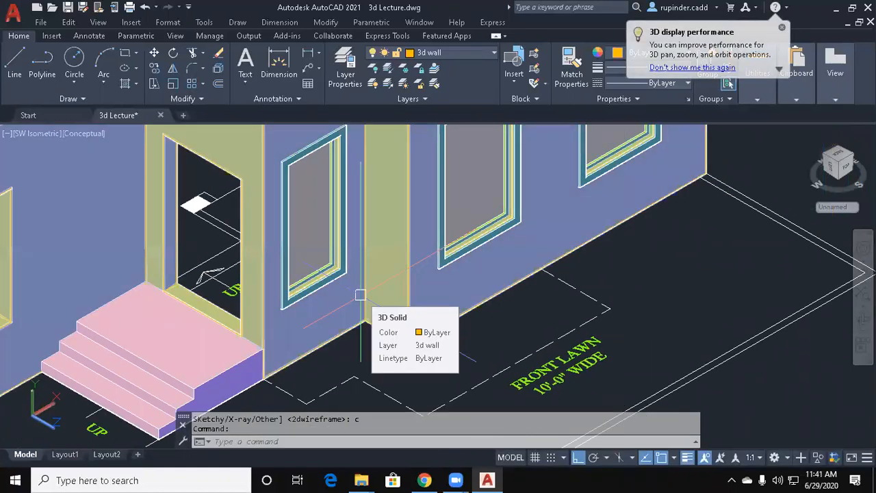
pyautogui.moveTo(360, 295)
pyautogui.mouseDown(button='middle')
pyautogui.moveTo(446, 312)
pyautogui.moveTo(626, 254)
pyautogui.mouseUp(button='middle')
# Reset the UCS to World and set the visual style to 2D Wireframe.
pyautogui.press('Escape')
pyautogui.write('ucs')
pyautogui.press('Return')
pyautogui.press('Return')
pyautogui.write('s')
pyautogui.press('Return')
pyautogui.press('Escape')
pyautogui.write('vs')
pyautogui.press('Return')
pyautogui.write('2')
pyautogui.press('Return')
pyautogui.press('Escape')
pyautogui.press('Escape')
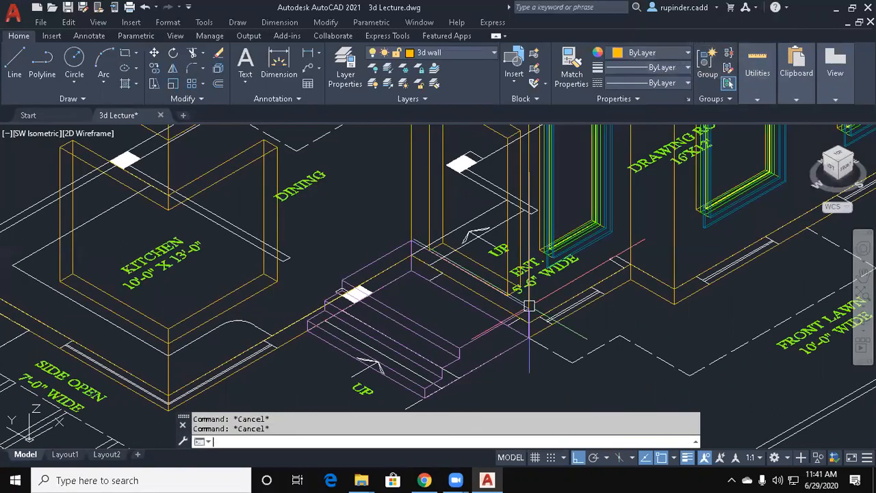
# Align the UCS to the face of the kitchen's outer wall beside the entrance steps.
pyautogui.write('ucs')
pyautogui.press('Return')
pyautogui.write('f')
pyautogui.press('Return')
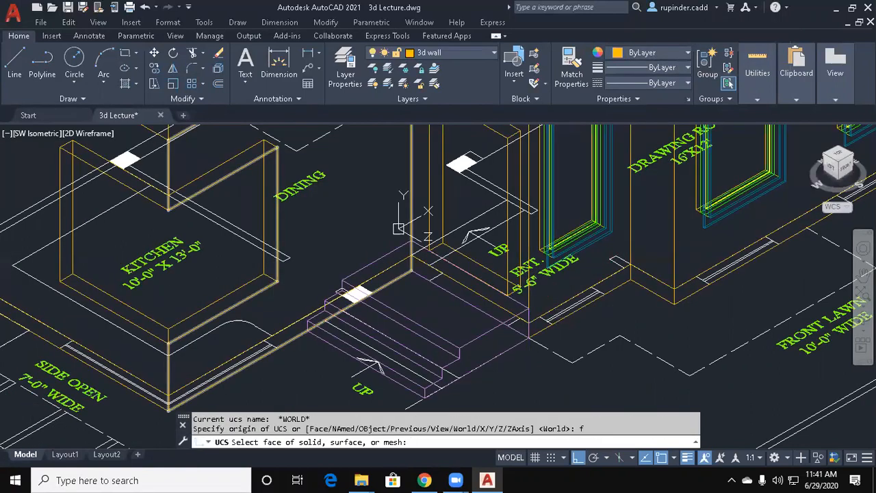
pyautogui.click(352, 233)
pyautogui.press('Return')
# Trace the top, inner side and bottom edges of the kitchen's corner window opening with a polyline.
pyautogui.write('pl')
pyautogui.press('Return')
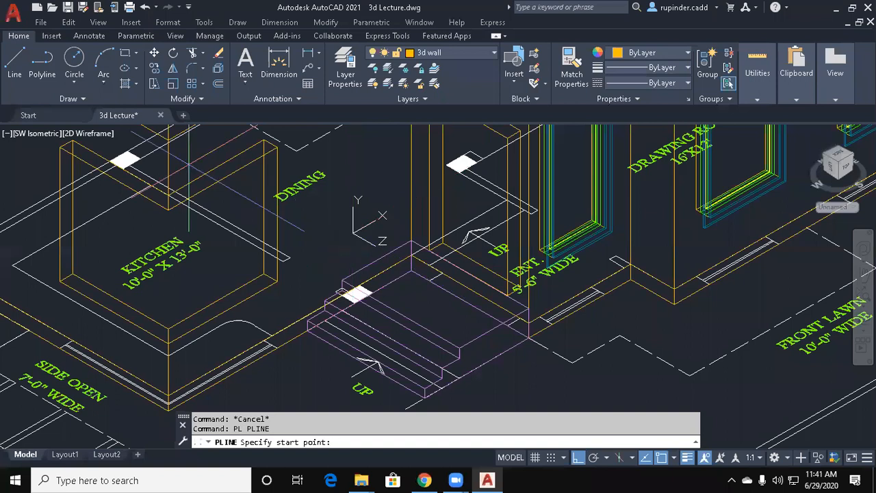
pyautogui.click(385, 214)
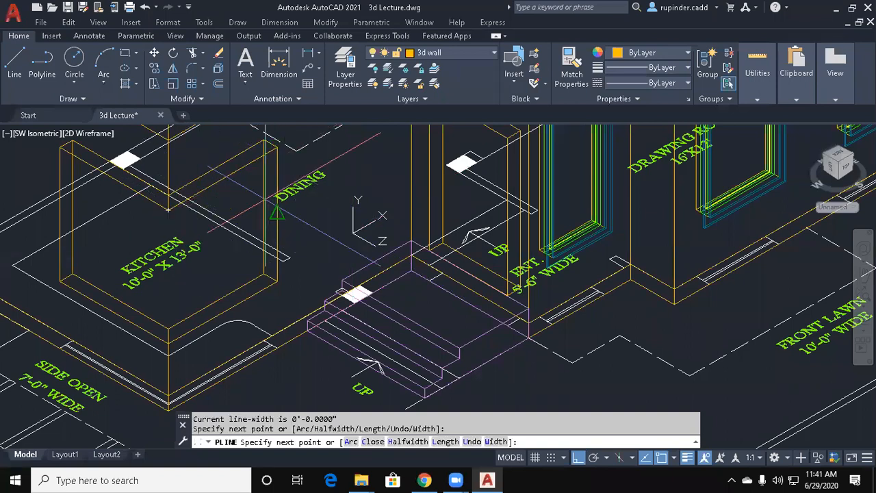
pyautogui.click(277, 282)
pyautogui.press('Escape')
pyautogui.write('m')
pyautogui.press('Return')
pyautogui.click(292, 222)
pyautogui.click(282, 234)
pyautogui.press('Escape')
# Move the traced three-sided outline out of the kitchen opening to the empty area beside the spare window models.
pyautogui.press('Return')
pyautogui.click(279, 223)
pyautogui.press('Return')
pyautogui.click(279, 228)
pyautogui.scroll(-4, 240, 277)
pyautogui.moveTo(190, 293); pyautogui.dragTo(416, 153, button='middle')
pyautogui.click(188, 280)
pyautogui.scroll(2, 182, 286)
pyautogui.press('Escape')
pyautogui.write('`')
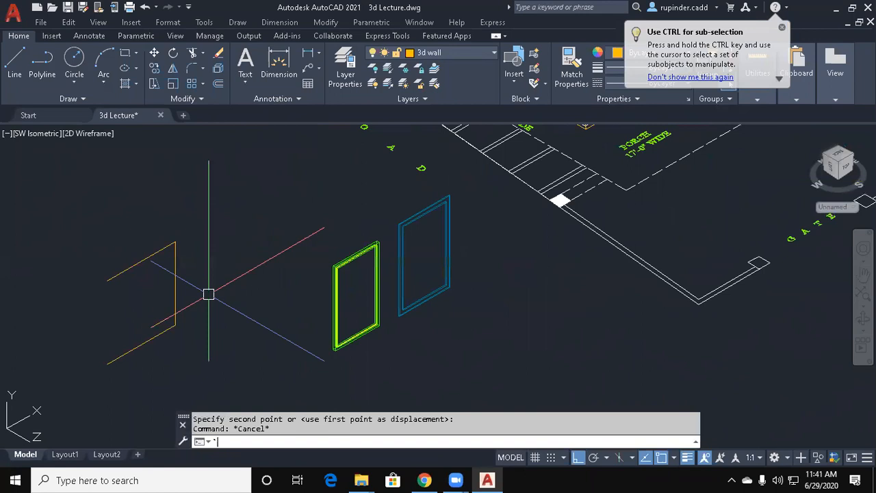
pyautogui.press('Return')
pyautogui.press('Escape')
# Copy the three-sided outline to the free space between the original and the green window frame.
pyautogui.write('co')
pyautogui.press('Return')
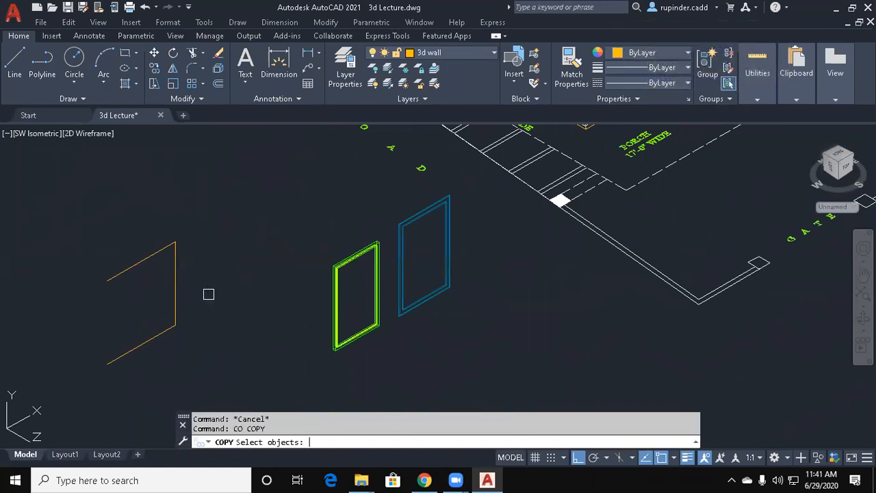
pyautogui.click(176, 322)
pyautogui.press('Return')
pyautogui.click(223, 276)
pyautogui.click(317, 220)
pyautogui.press('Escape')
pyautogui.press('Escape')
# Offset the original three-sided outline inward by 2 inches.
pyautogui.write('o')
pyautogui.press('Return')
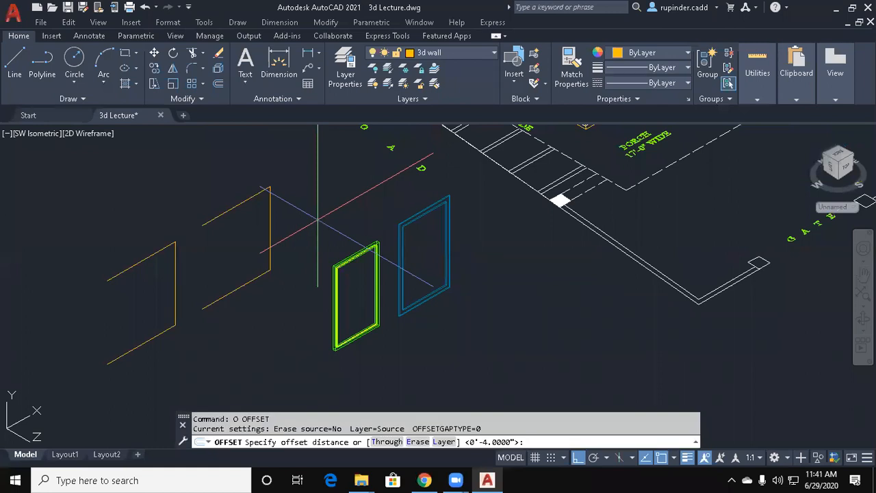
pyautogui.write('2')
pyautogui.press('Return')
pyautogui.click(142, 343)
pyautogui.click(133, 327)
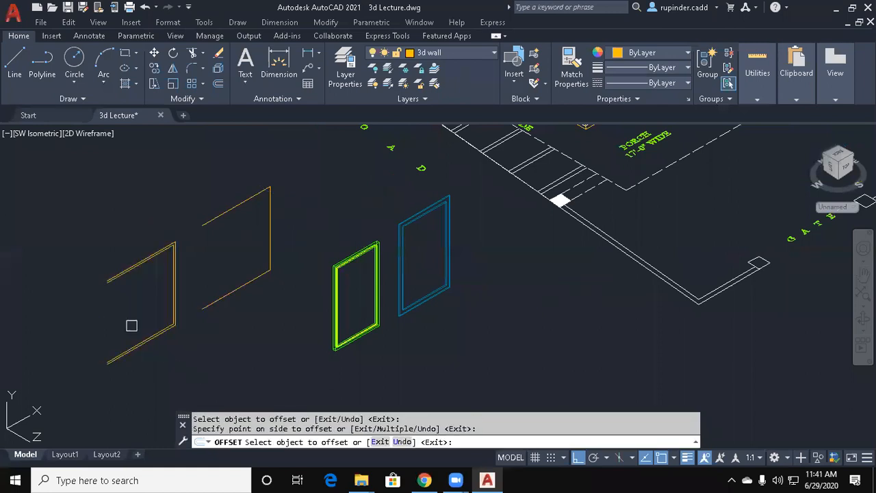
pyautogui.press('Escape')
pyautogui.press('Escape')
pyautogui.press('Escape')
# Draw a vertical line connecting the open ends of the double outline from bottom to top.
pyautogui.scroll(2, 133, 325)
pyautogui.write('l')
pyautogui.press('Return')
pyautogui.scroll(-2, 133, 326)
pyautogui.scroll(3, 137, 333)
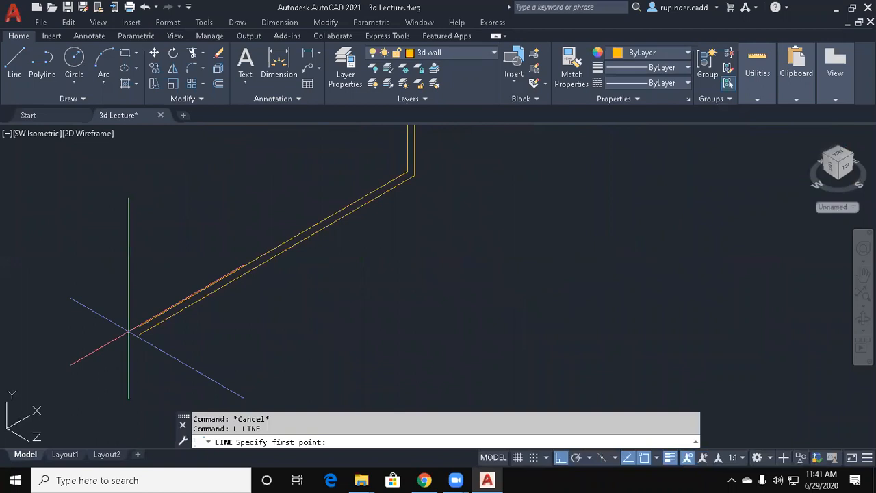
pyautogui.click(137, 332)
pyautogui.scroll(-1, 154, 238)
pyautogui.scroll(2, 153, 200)
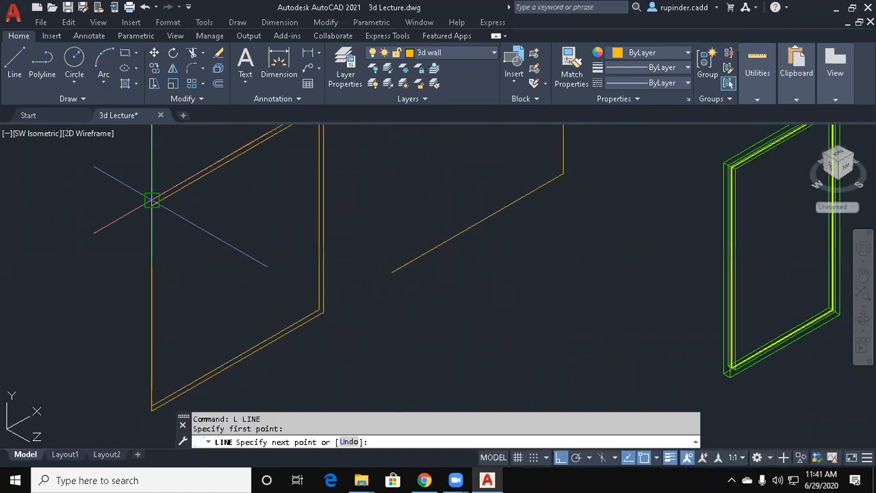
pyautogui.press('Escape')
# Trim the middle of the vertical end line, leaving short caps between the paired outlines.
pyautogui.write('tr')
pyautogui.press('Return')
pyautogui.press('Return')
pyautogui.click(164, 254)
pyautogui.click(113, 271)
pyautogui.press('Escape')
pyautogui.press('Escape')
# Draw a vertical mullion line between the midpoints of the frame's inner bottom and top edges.
pyautogui.write('l')
pyautogui.press('Return')
pyautogui.click(235, 357)
pyautogui.click(235, 157)
pyautogui.press('Escape')
pyautogui.press('Escape')
# Offset the mullion line by 2 inches toward the frame's closed side.
pyautogui.write('o')
pyautogui.press('Return')
pyautogui.write('2')
pyautogui.press('Return')
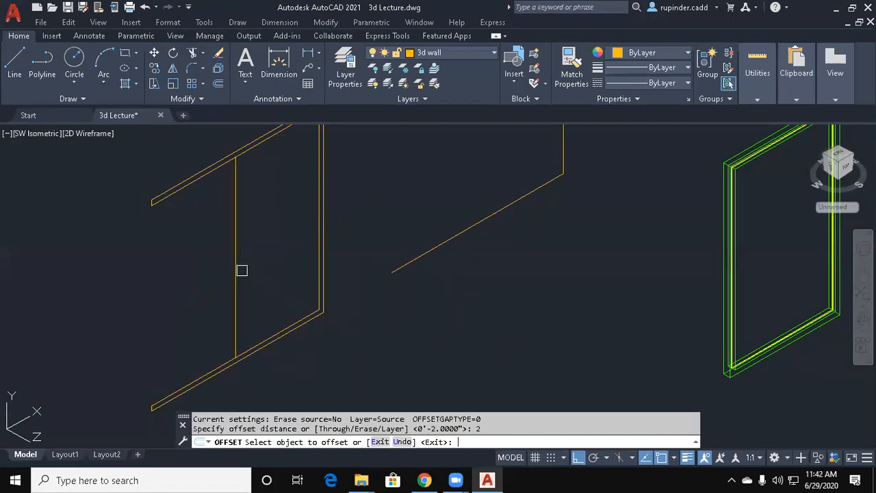
pyautogui.click(235, 259)
pyautogui.click(295, 240)
pyautogui.press('Escape')
pyautogui.press('Escape')
# Trim the frame's inner edges between the two mullion lines at the top and bottom.
pyautogui.write('tr')
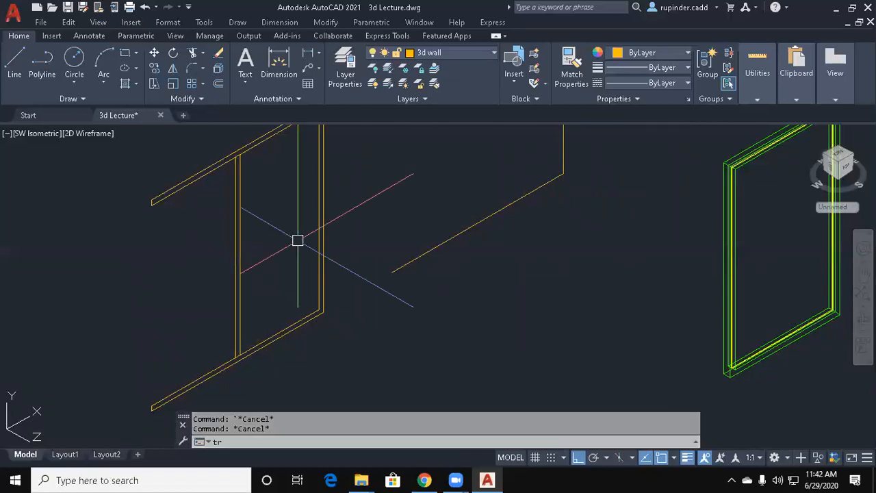
pyautogui.press('Return')
pyautogui.scroll(5, 240, 148)
pyautogui.scroll(2, 238, 175)
pyautogui.click(236, 220)
pyautogui.scroll(-6, 236, 227)
pyautogui.moveTo(281, 383); pyautogui.dragTo(285, 199, button='middle')
pyautogui.scroll(4, 251, 352)
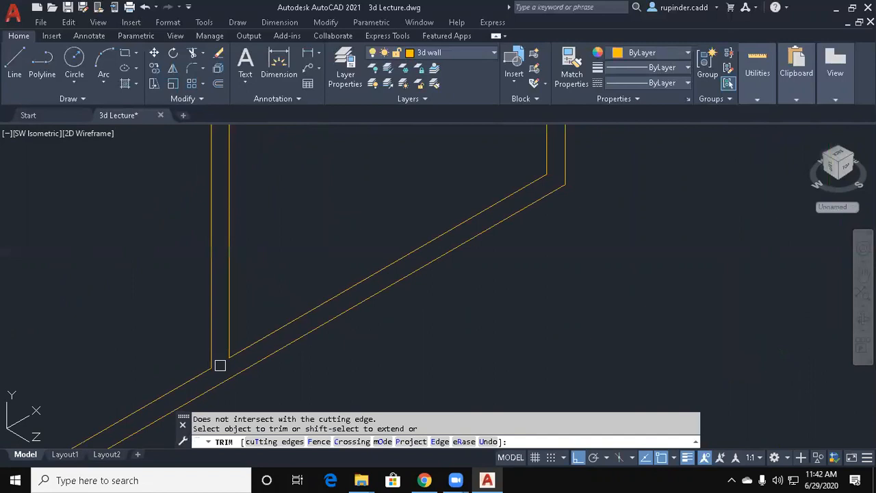
pyautogui.scroll(-4, 287, 342)
pyautogui.press('Escape')
# Join all the lines of the frame with the mullion into continuous outlines.
pyautogui.scroll(-5, 363, 343)
pyautogui.write('j')
pyautogui.press('Return')
pyautogui.click(381, 381)
pyautogui.click(252, 294)
pyautogui.press('Return')
pyautogui.scroll(4, 311, 269)
pyautogui.press('Escape')
pyautogui.click(309, 272)
pyautogui.press('Escape')
# Offset the copied three-sided outline outward by 4 inches.
pyautogui.write('o')
pyautogui.press('Return')
pyautogui.write('4')
pyautogui.press('Return')
pyautogui.click(428, 288)
pyautogui.click(444, 345)
pyautogui.press('Escape')
pyautogui.press('Escape')
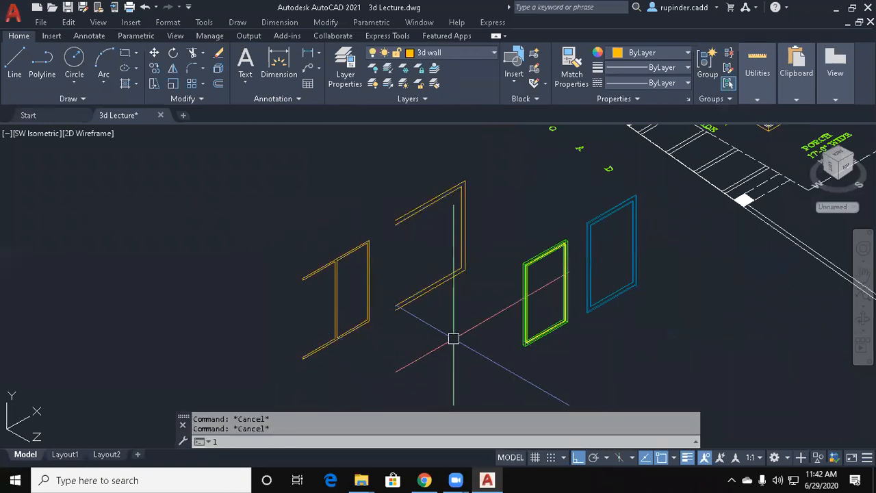
# Close both open ends of the 4-inch band outline with short lines.
pyautogui.write('l')
pyautogui.scroll(3, 417, 336)
pyautogui.press('Return')
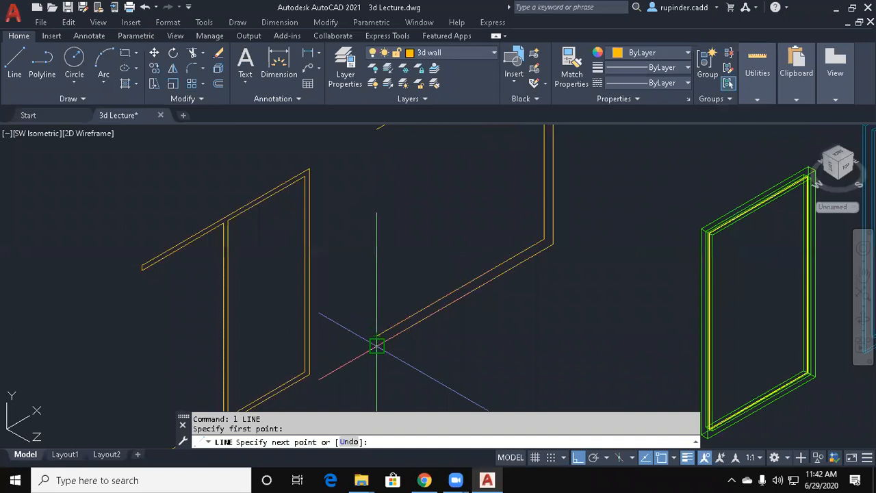
pyautogui.press('Escape')
pyautogui.press('Escape')
pyautogui.scroll(-4, 376, 346)
pyautogui.scroll(6, 395, 181)
pyautogui.press('Return')
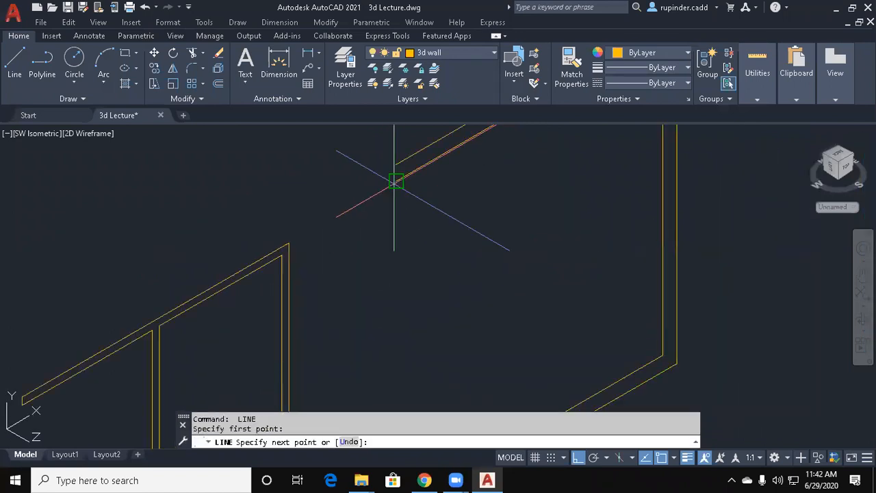
pyautogui.scroll(-3, 395, 180)
pyautogui.press('Escape')
pyautogui.press('Escape')
# Join the band's two outlines and end lines into one closed profile.
pyautogui.write('j')
pyautogui.press('Return')
pyautogui.scroll(-3, 424, 260)
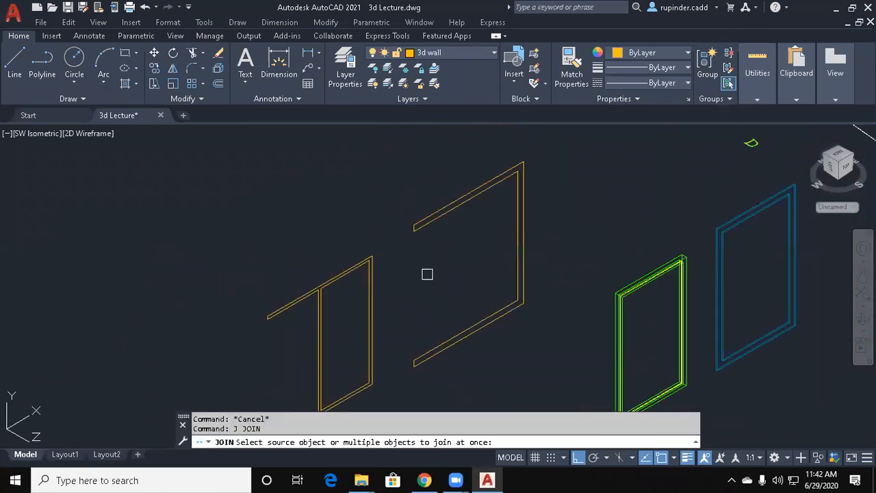
pyautogui.click(457, 400)
pyautogui.click(387, 180)
pyautogui.press('Return')
pyautogui.press('Escape')
# Extrude the closed outlines of the mullioned window frame 3 inches.
pyautogui.press('Escape')
pyautogui.write('ext')
pyautogui.press('Return')
pyautogui.moveTo(403, 284); pyautogui.dragTo(395, 173, button='middle')
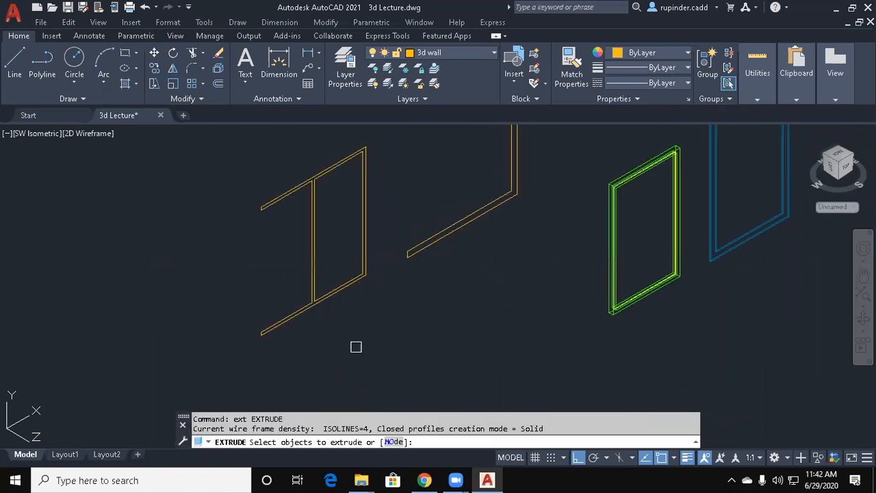
pyautogui.click(355, 347)
pyautogui.click(251, 233)
pyautogui.press('Return')
pyautogui.write('3')
pyautogui.press('Return')
pyautogui.press('Escape')
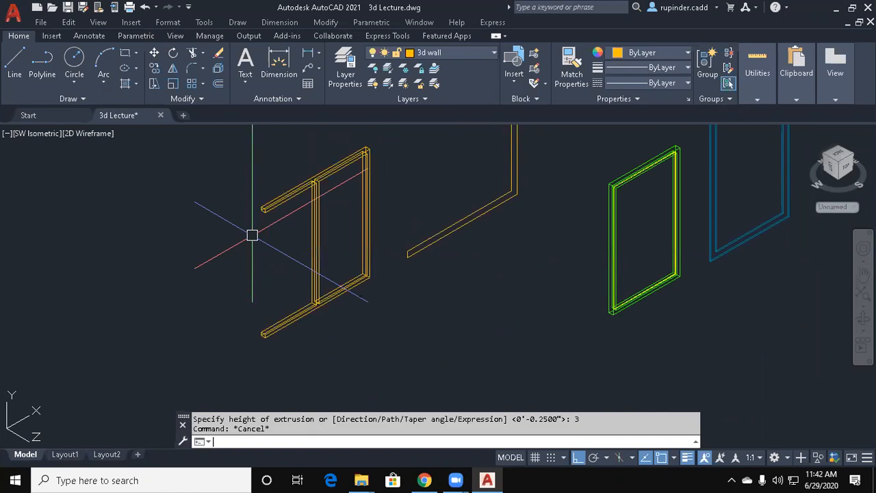
# Subtract the inner pane solid from the extruded mullioned frame to leave its opening hollow.
pyautogui.write('su')
pyautogui.press('Return')
pyautogui.scroll(2, 252, 236)
pyautogui.click(291, 312)
pyautogui.click(292, 301)
pyautogui.click(291, 253)
pyautogui.press('Escape')
# Extrude the closed three-sided 4-inch band profile 1 inch.
pyautogui.scroll(-3, 292, 256)
pyautogui.write('ext')
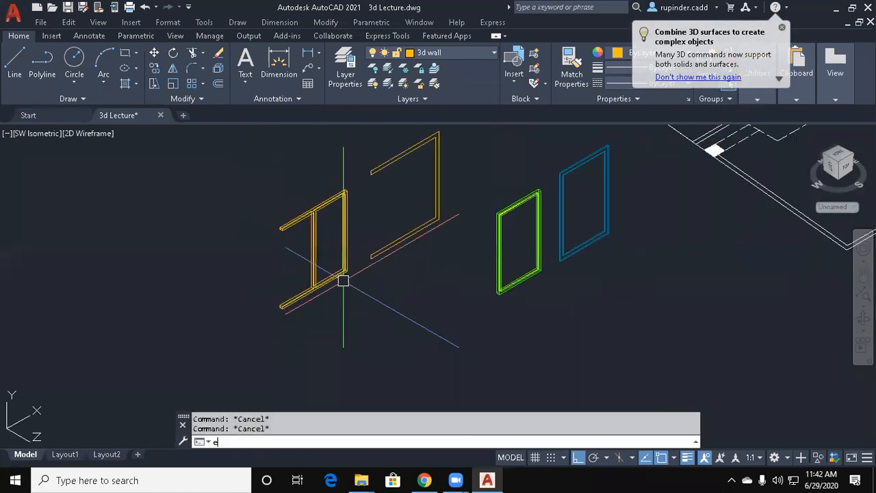
pyautogui.press('Return')
pyautogui.click(479, 296)
pyautogui.click(423, 234)
pyautogui.press('Return')
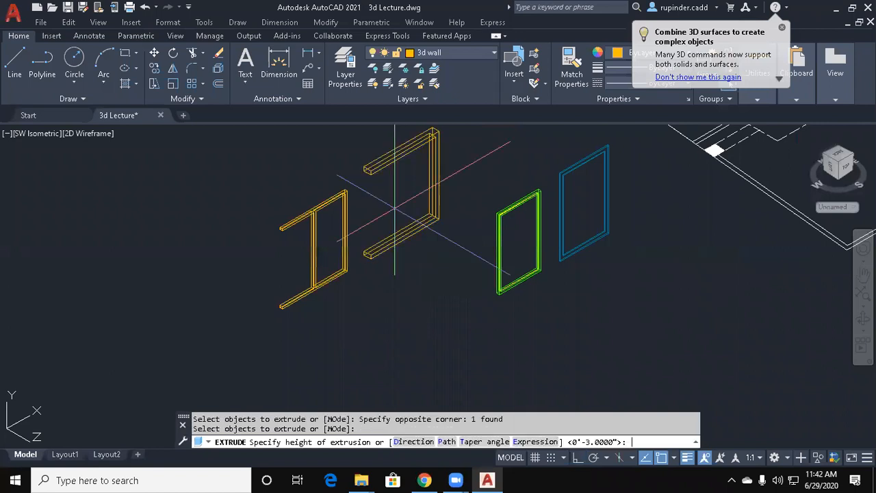
pyautogui.press('Escape')
pyautogui.press('Escape')
# Match the three-sided band's properties to the blue window surround and the mullioned frame's to the green window frame.
pyautogui.write('ma')
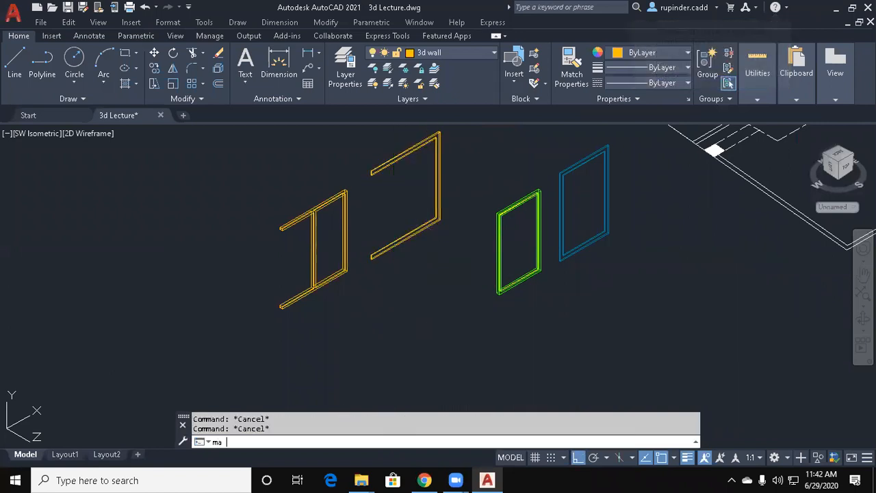
pyautogui.click(602, 158)
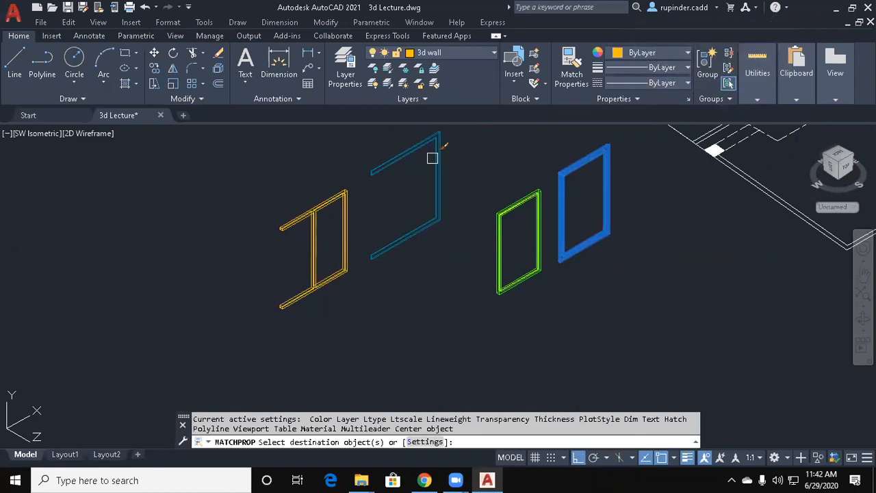
pyautogui.press('Escape')
pyautogui.press('Return')
pyautogui.scroll(4, 485, 215)
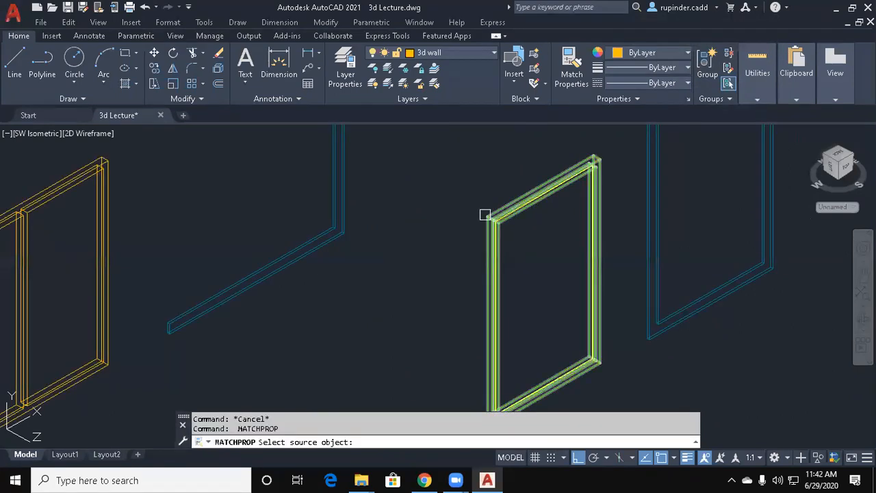
pyautogui.click(485, 215)
pyautogui.press('Escape')
pyautogui.scroll(-2, 140, 221)
pyautogui.press('Escape')
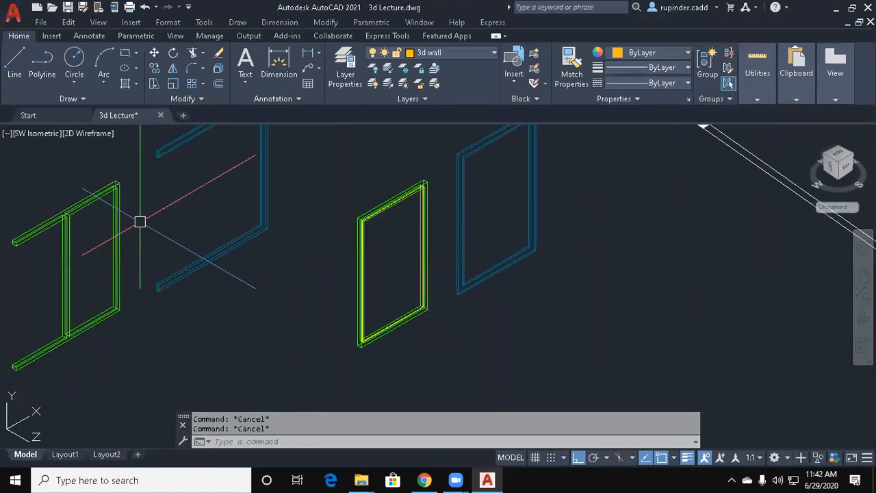
# Draw a thin box as the glass pane between the midpoints of the mullioned frame's opposite inner corners.
pyautogui.write('box')
pyautogui.press('Return')
pyautogui.scroll(6, 147, 224)
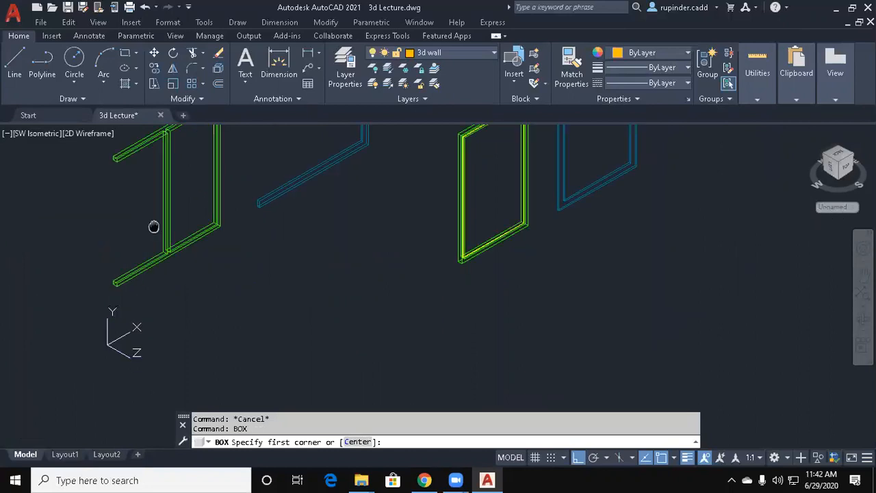
pyautogui.click(78, 261)
pyautogui.scroll(5, 252, 229)
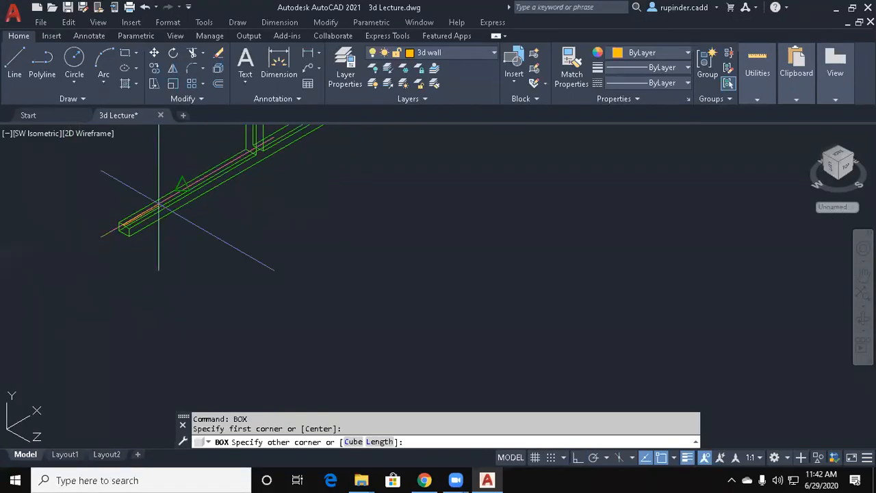
pyautogui.scroll(2, 199, 182)
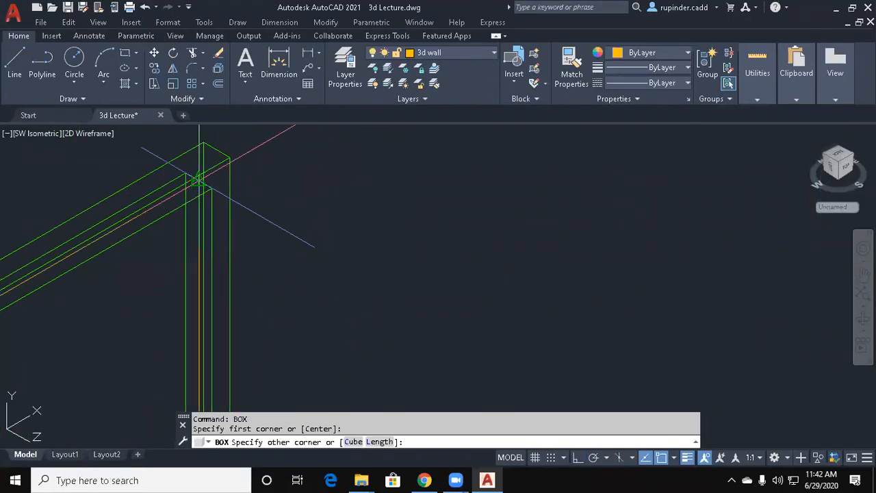
pyautogui.click(198, 180)
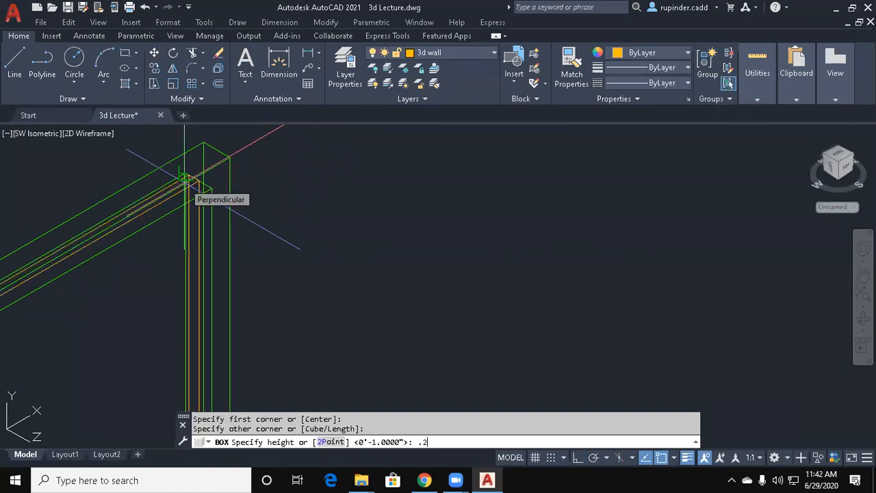
pyautogui.press('Return')
pyautogui.press('Escape')
pyautogui.press('Escape')
# Match the new glass pane's properties to the glass of the existing single window.
pyautogui.scroll(-4, 326, 233)
pyautogui.write('m')
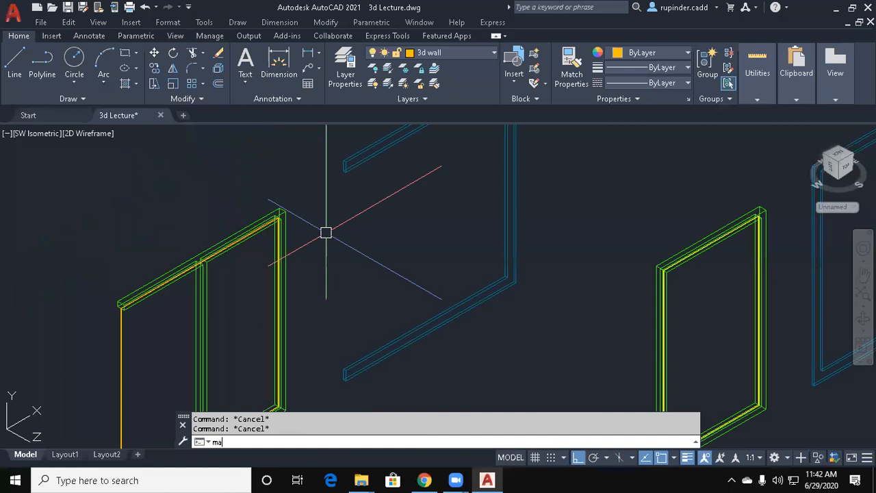
pyautogui.write('a')
pyautogui.press('Return')
pyautogui.scroll(6, 326, 233)
pyautogui.click(361, 193)
pyautogui.press('Escape')
pyautogui.scroll(-5, 424, 191)
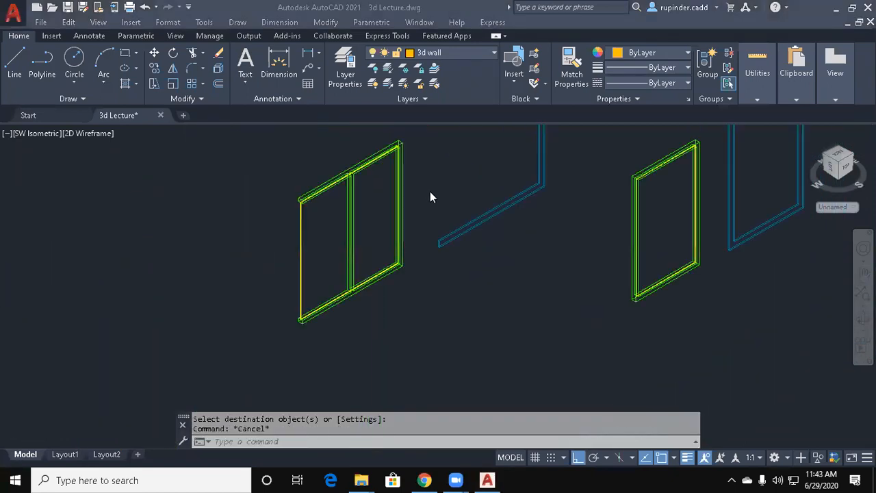
# Copy the mullioned frame with its glass from its lower outer corner to the kitchen's porch-side window opening.
pyautogui.moveTo(382, 327); pyautogui.dragTo(371, 349, button='middle')
pyautogui.press('Escape')
pyautogui.write('c')
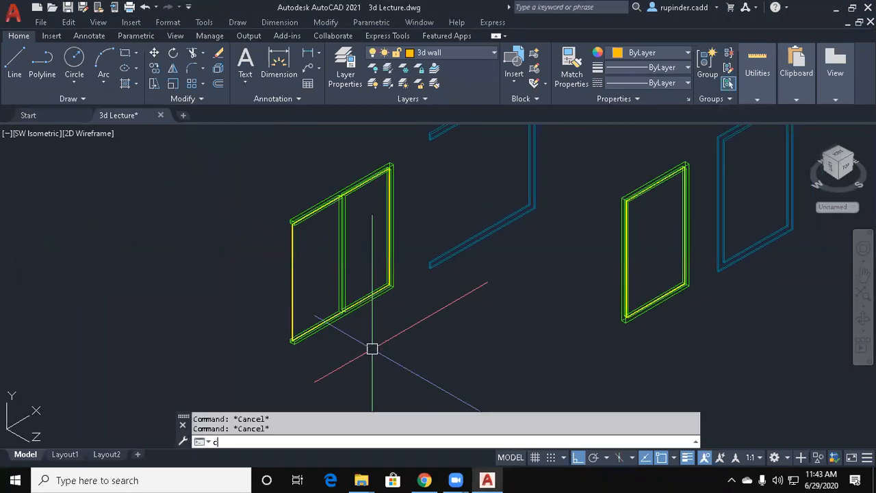
pyautogui.click(377, 377)
pyautogui.click(283, 274)
pyautogui.scroll(5, 377, 274)
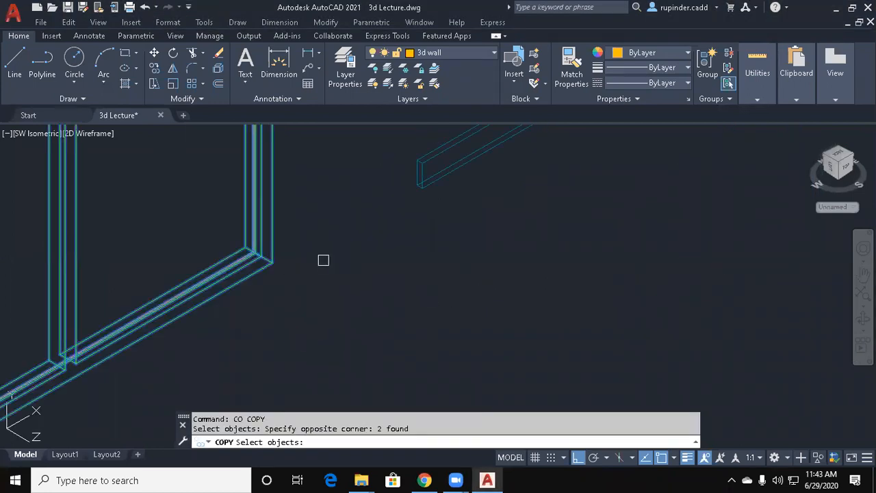
pyautogui.press('Return')
pyautogui.click(272, 262)
pyautogui.scroll(-8, 479, 246)
pyautogui.scroll(6, 582, 236)
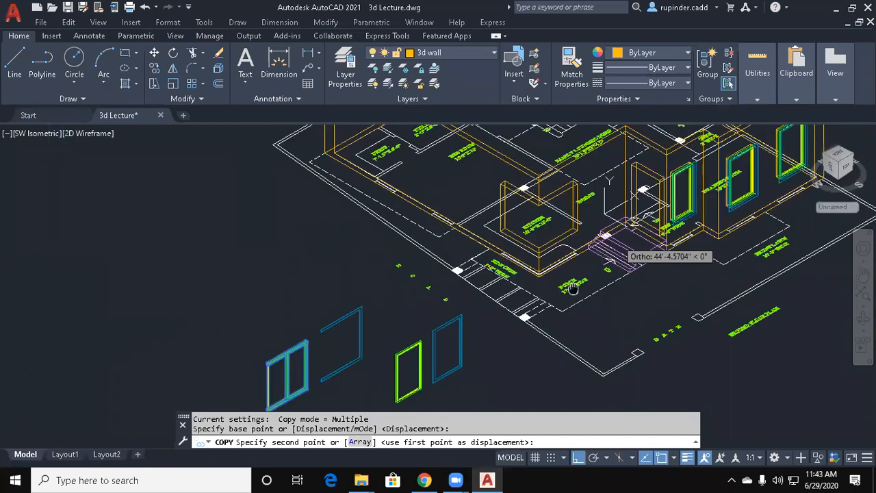
pyautogui.scroll(3, 572, 216)
pyautogui.click(558, 199)
pyautogui.press('Escape')
pyautogui.press('Escape')
pyautogui.press('Escape')
# Move the copied kitchen window and its glass 3 inches inward into the wall opening.
pyautogui.write('m')
pyautogui.press('Return')
pyautogui.click(523, 220)
pyautogui.click(512, 211)
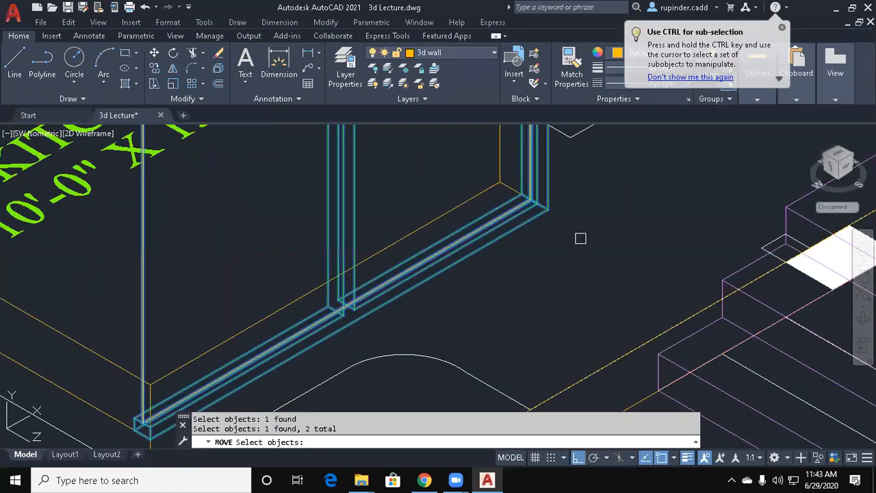
pyautogui.press('Return')
pyautogui.click(541, 205)
pyautogui.write('3')
pyautogui.press('Return')
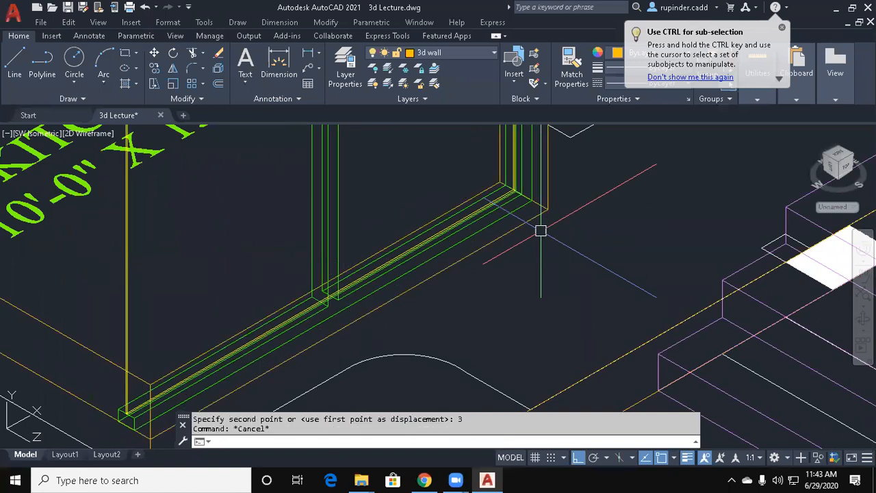
# Copy the blue three-sided band from its lower inner corner onto the outer corner of the kitchen's porch-side window opening.
pyautogui.write('co')
pyautogui.press('Return')
pyautogui.scroll(-5, 233, 319)
pyautogui.scroll(6, 308, 309)
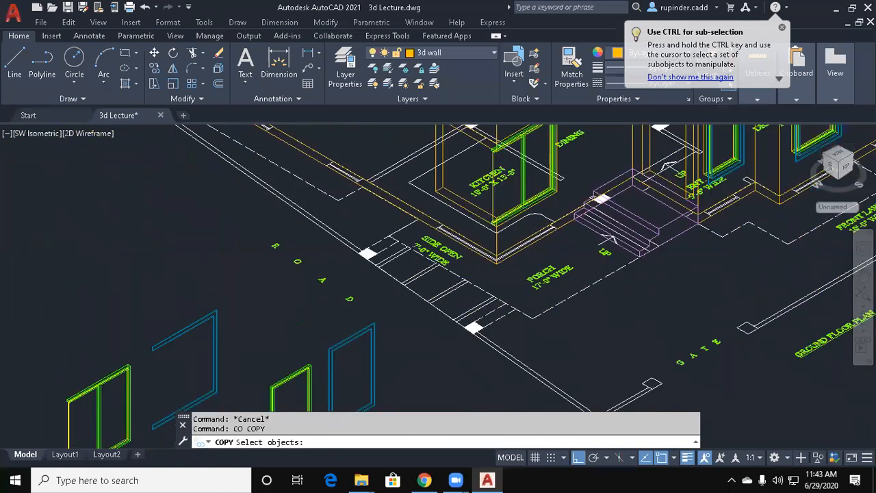
pyautogui.click(317, 345)
pyautogui.click(294, 322)
pyautogui.scroll(6, 311, 314)
pyautogui.press('Return')
pyautogui.click(435, 217)
pyautogui.scroll(-4, 435, 218)
pyautogui.scroll(4, 555, 276)
pyautogui.moveTo(688, 226); pyautogui.dragTo(674, 261, button='middle')
pyautogui.scroll(3, 653, 202)
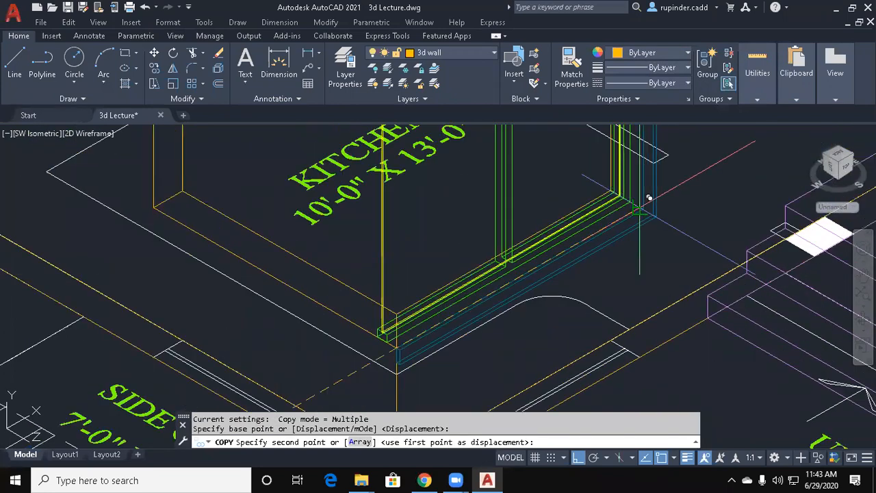
pyautogui.scroll(5, 658, 198)
pyautogui.click(620, 227)
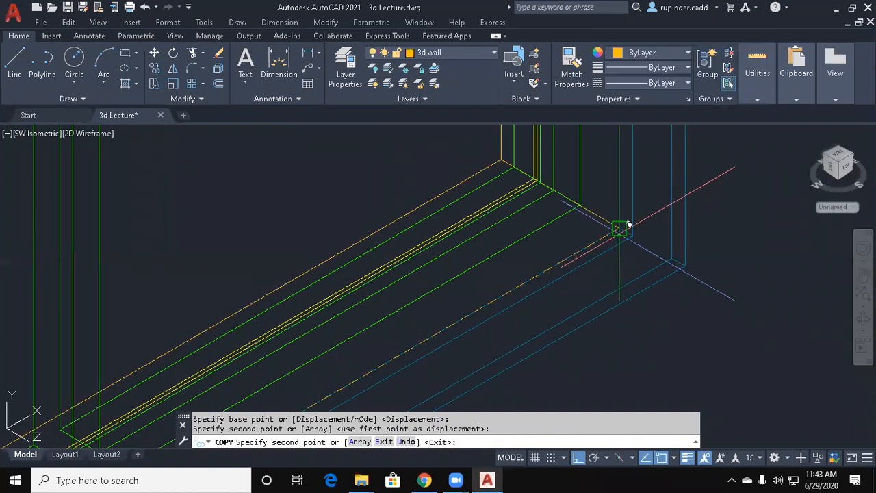
pyautogui.scroll(-5, 439, 272)
pyautogui.press('Escape')
# Reset the coordinate system to World.
pyautogui.scroll(-2, 570, 300)
pyautogui.moveTo(537, 309); pyautogui.dragTo(627, 197, button='middle')
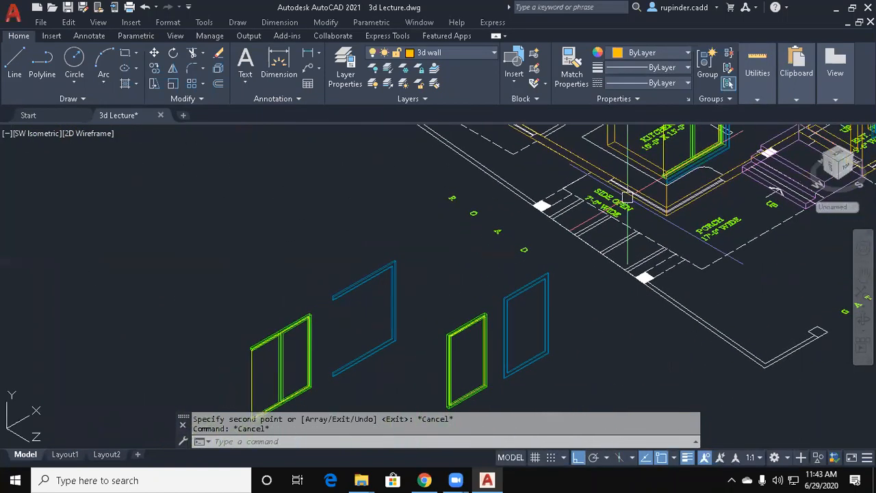
pyautogui.write('ucs')
pyautogui.press('Return')
pyautogui.press('Return')
pyautogui.press('Return')
pyautogui.press('Escape')
pyautogui.press('Escape')
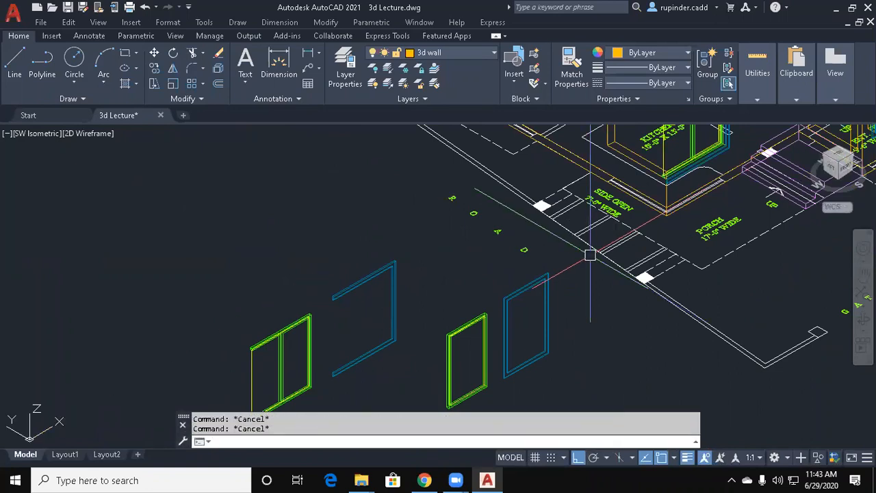
# Rotate the original mullioned window and its three-sided band 90 degrees counterclockwise in plan.
pyautogui.write('ro')
pyautogui.press('Return')
pyautogui.moveTo(422, 252); pyautogui.dragTo(416, 184, button='middle')
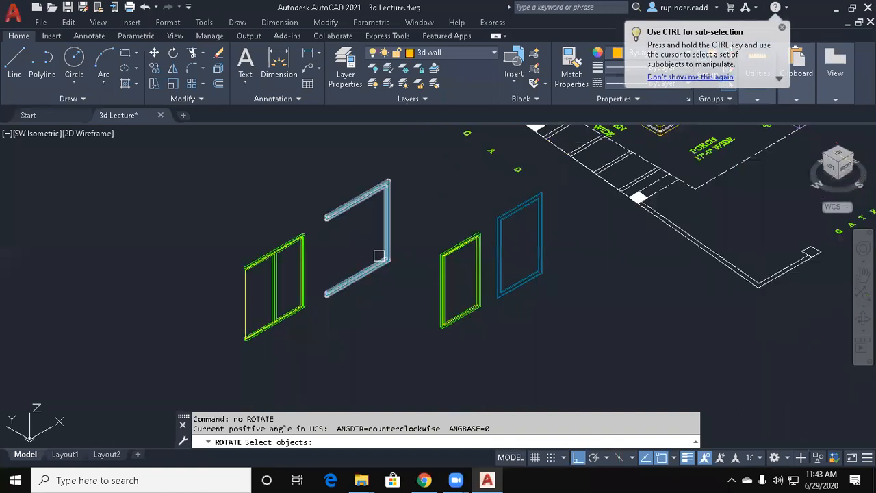
pyautogui.click(355, 356)
pyautogui.click(289, 290)
pyautogui.press('Return')
pyautogui.click(304, 272)
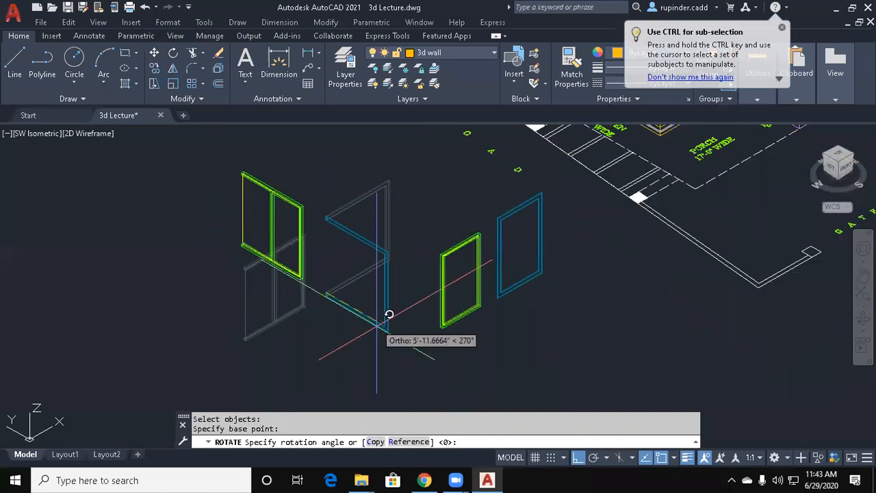
pyautogui.click(284, 168)
pyautogui.press('Return')
pyautogui.press('Escape')
# Move the rotated mullioned window and its glass by the lower outer corner to the kitchen's side window opening.
pyautogui.write('m')
pyautogui.press('Return')
pyautogui.click(401, 391)
pyautogui.click(352, 313)
pyautogui.scroll(5, 353, 299)
pyautogui.scroll(2, 353, 299)
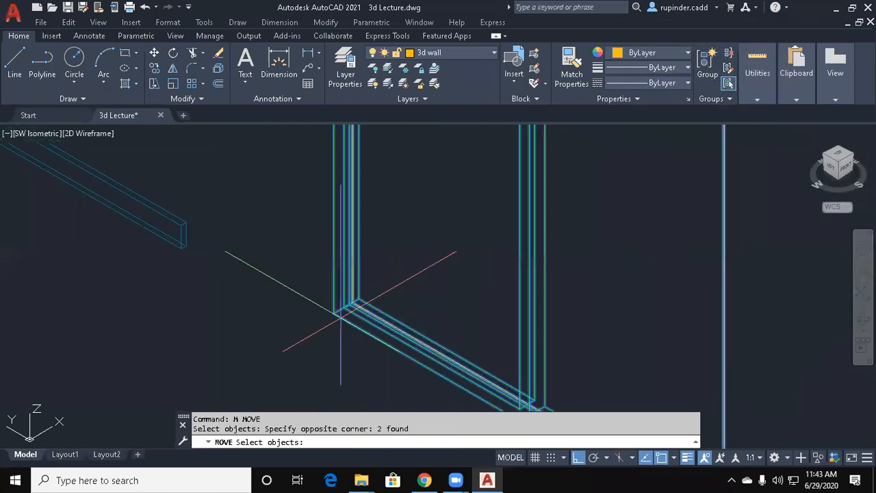
pyautogui.press('Return')
pyautogui.click(350, 295)
pyautogui.scroll(-6, 404, 284)
pyautogui.moveTo(721, 143); pyautogui.dragTo(518, 287, button='middle')
pyautogui.scroll(3, 450, 253)
pyautogui.scroll(3, 505, 157)
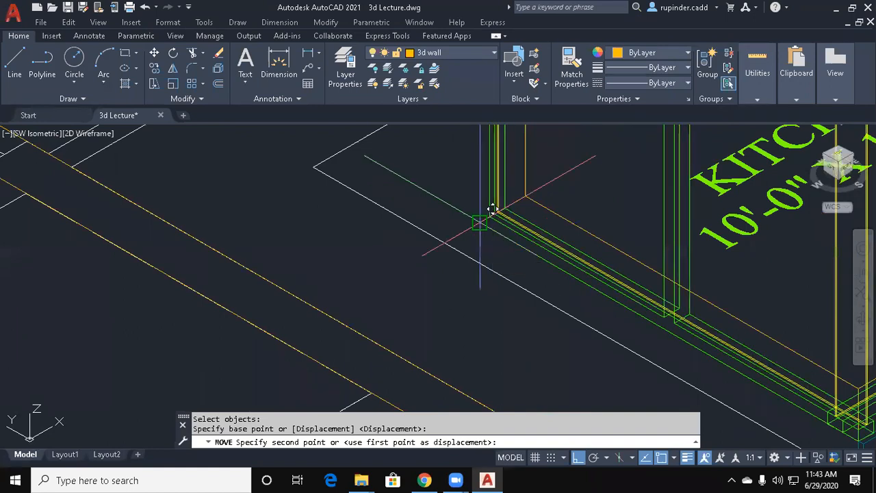
pyautogui.press('Escape')
# Move the kitchen's side window and its glass 3 inches inward into the wall opening.
pyautogui.write('m')
pyautogui.press('Return')
pyautogui.write('p')
pyautogui.press('Return')
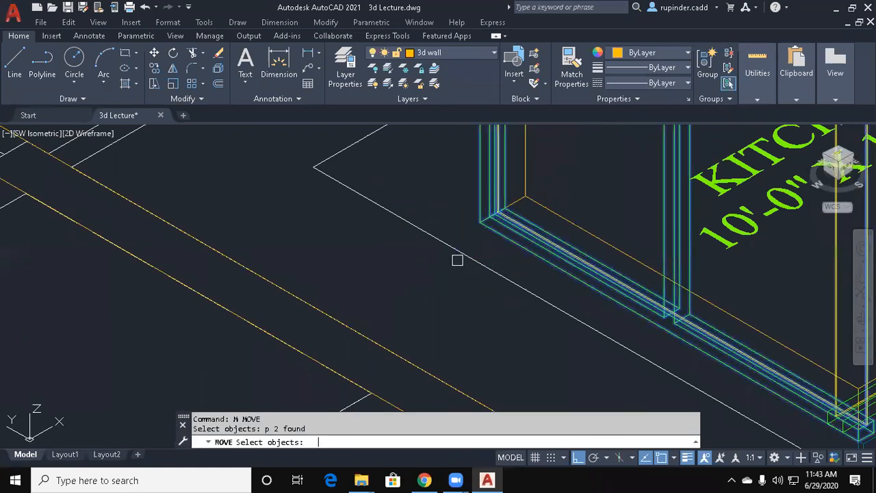
pyautogui.press('Return')
pyautogui.click(412, 288)
pyautogui.press('Return')
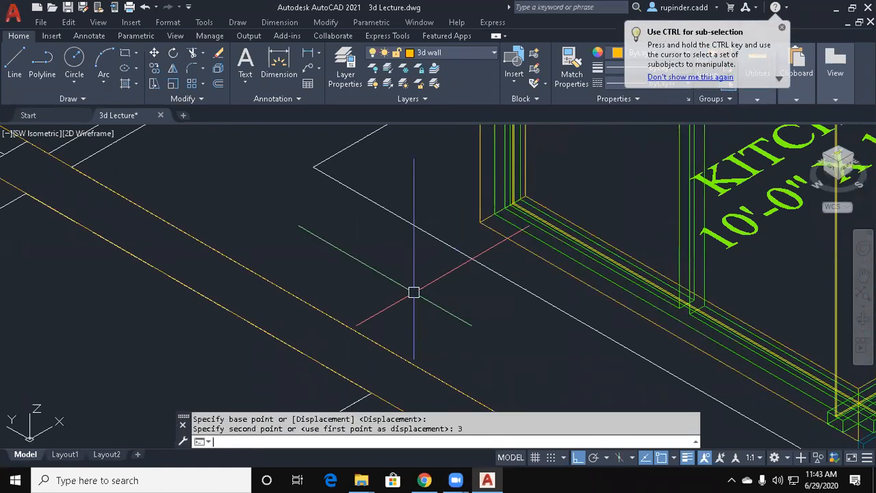
# Move the rotated three-sided band by its lower corner to the matching corner of the kitchen's side window opening.
pyautogui.scroll(-3, 469, 235)
pyautogui.scroll(2, 490, 214)
pyautogui.press('Escape')
pyautogui.write('m')
pyautogui.press('Return')
pyautogui.moveTo(490, 214); pyautogui.dragTo(767, 9, button='middle')
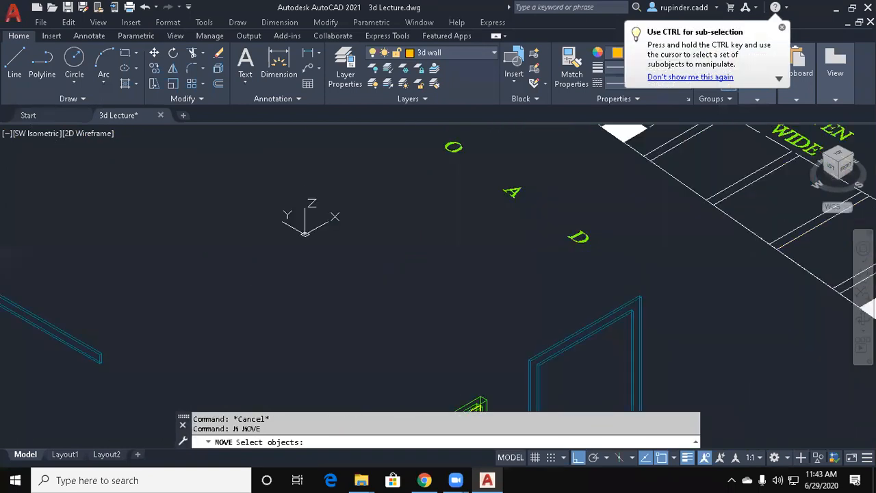
pyautogui.click(135, 389)
pyautogui.click(91, 328)
pyautogui.moveTo(75, 319); pyautogui.dragTo(366, 354, button='middle')
pyautogui.scroll(4, 287, 324)
pyautogui.moveTo(253, 317); pyautogui.dragTo(299, 261, button='middle')
pyautogui.scroll(-3, 299, 261)
pyautogui.moveTo(337, 373); pyautogui.dragTo(381, 255, button='middle')
pyautogui.moveTo(381, 365); pyautogui.dragTo(405, 240, button='middle')
pyautogui.scroll(3, 371, 289)
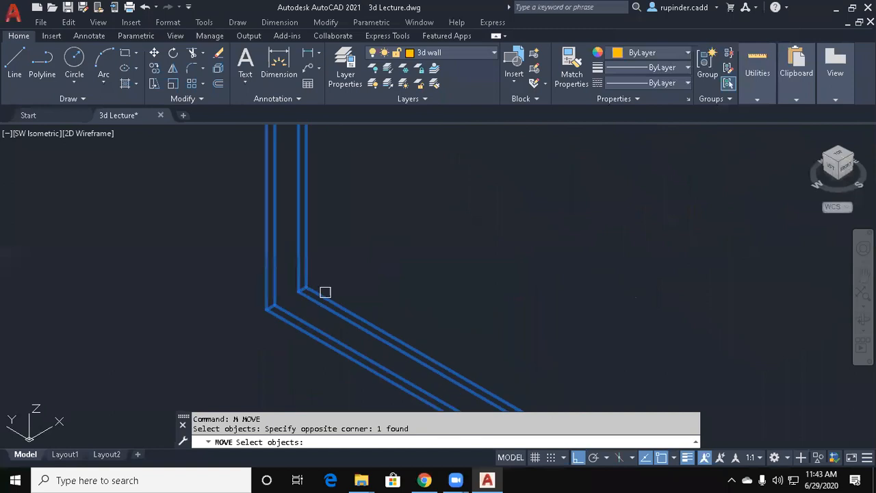
pyautogui.scroll(3, 325, 291)
pyautogui.press('Return')
pyautogui.click(267, 276)
pyautogui.scroll(-5, 485, 245)
pyautogui.moveTo(645, 217); pyautogui.dragTo(569, 317, button='middle')
pyautogui.scroll(-3, 568, 317)
pyautogui.scroll(5, 470, 356)
pyautogui.scroll(2, 408, 283)
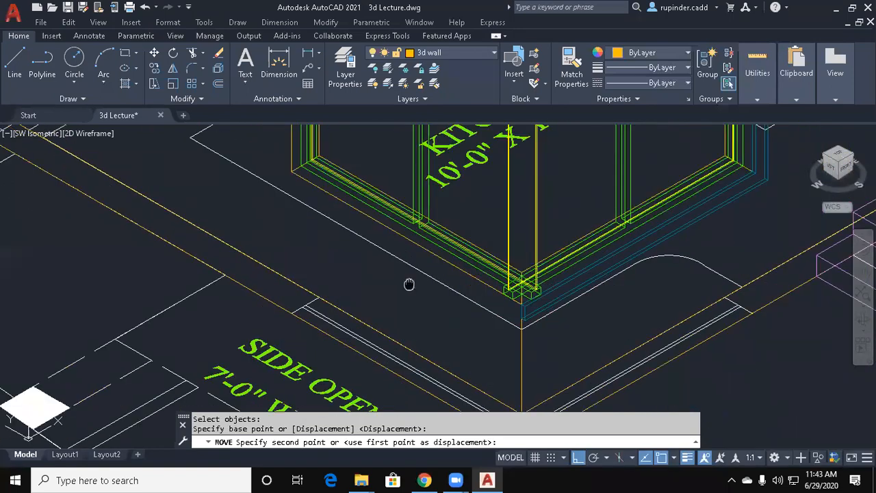
pyautogui.scroll(2, 366, 230)
pyautogui.scroll(-4, 366, 230)
pyautogui.press('Escape')
pyautogui.press('Escape')
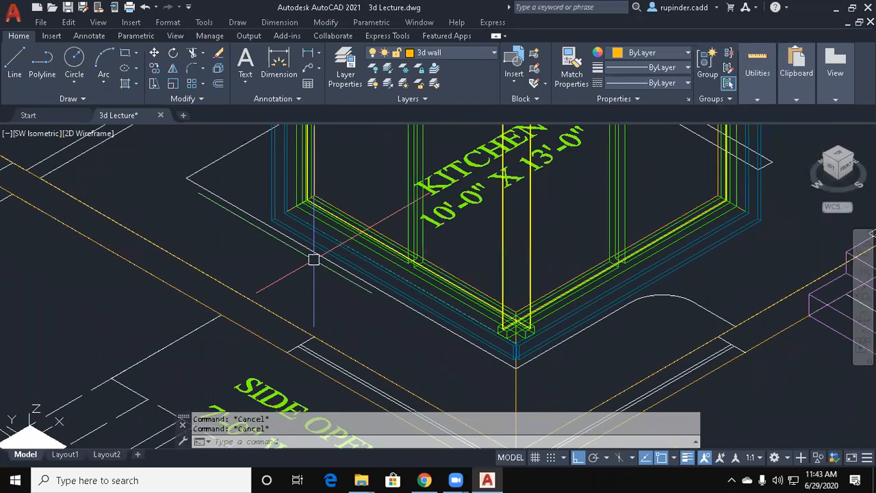
# Inspect the kitchen window corner in the Conceptual visual style and return to 2D Wireframe.
pyautogui.write('vs')
pyautogui.press('Return')
pyautogui.write('c')
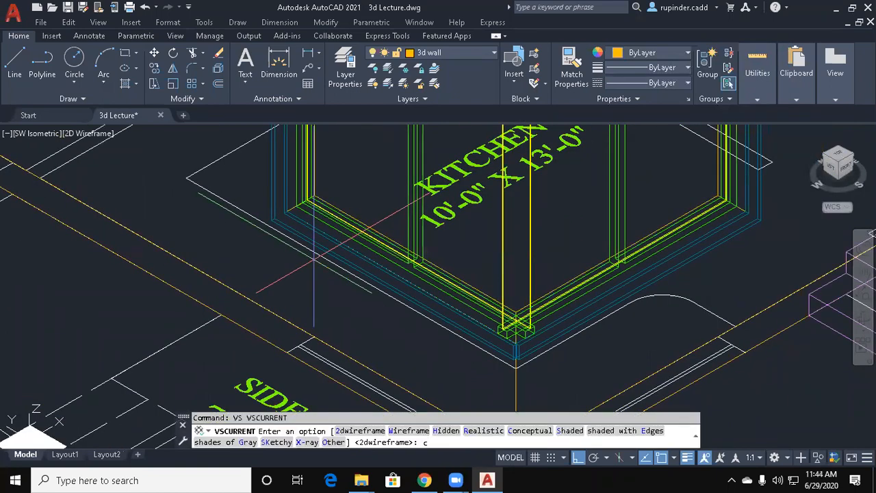
pyautogui.press('Return')
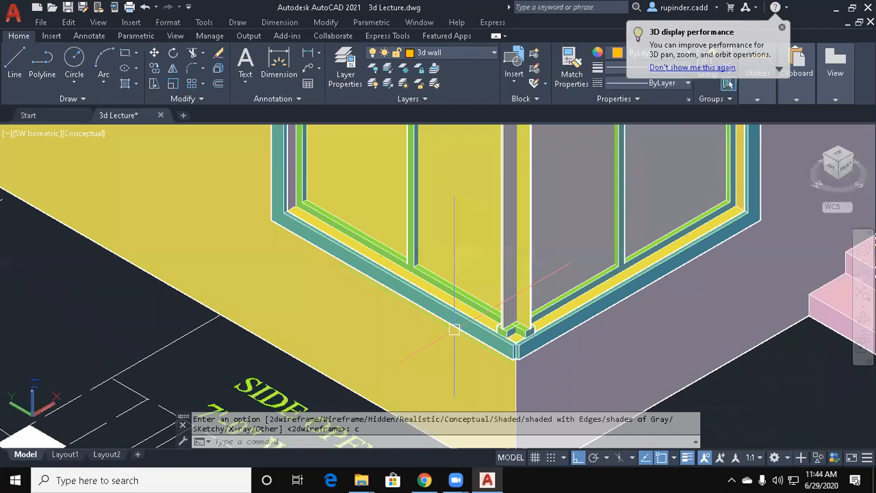
pyautogui.press('Escape')
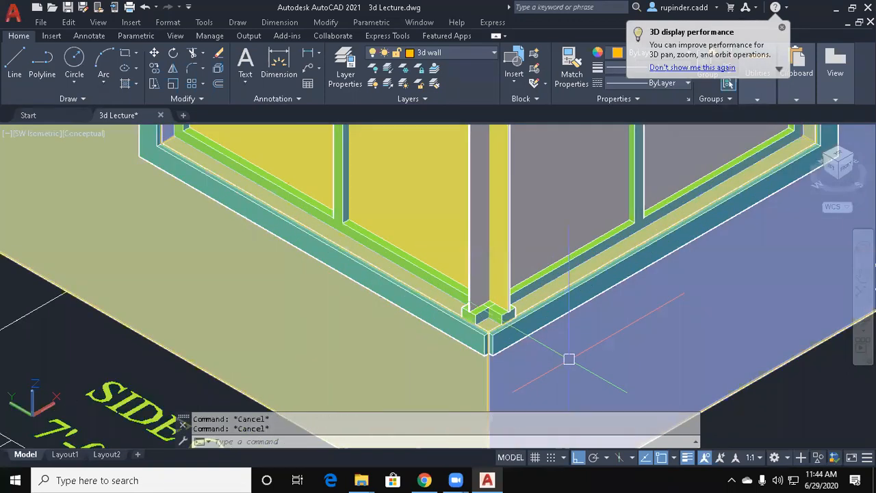
pyautogui.write('vs')
pyautogui.press('Return')
pyautogui.write('2')
pyautogui.press('Return')
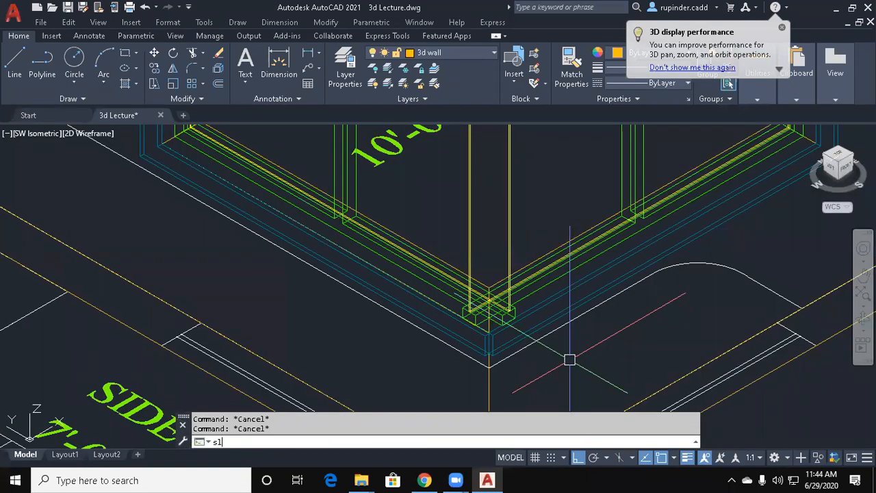
# Slice the side window's frame where the two kitchen frames cross and delete the end projecting past the corner.
pyautogui.scroll(5, 573, 338)
pyautogui.click(301, 260)
pyautogui.press('Return')
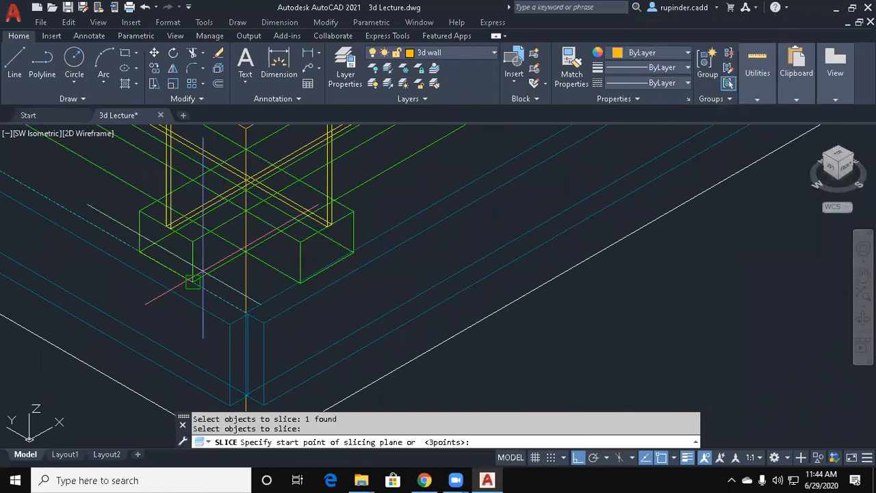
pyautogui.click(248, 214)
pyautogui.click(238, 207)
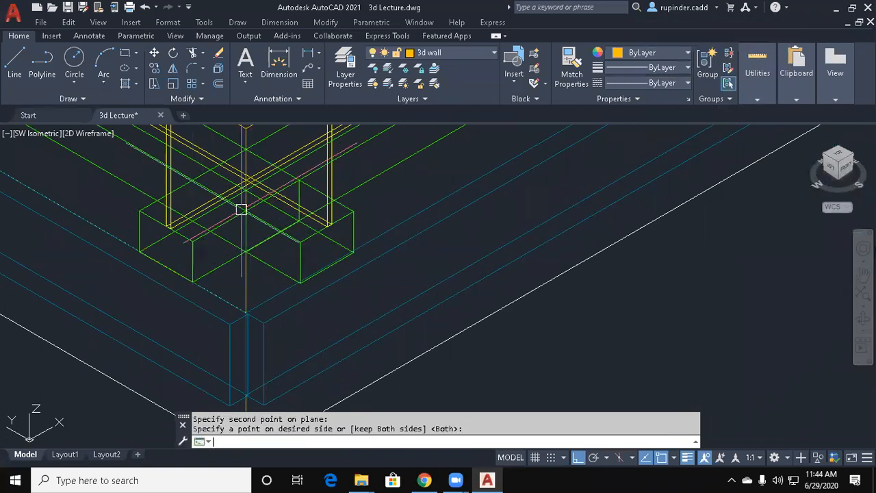
pyautogui.press('Escape')
pyautogui.click(297, 251)
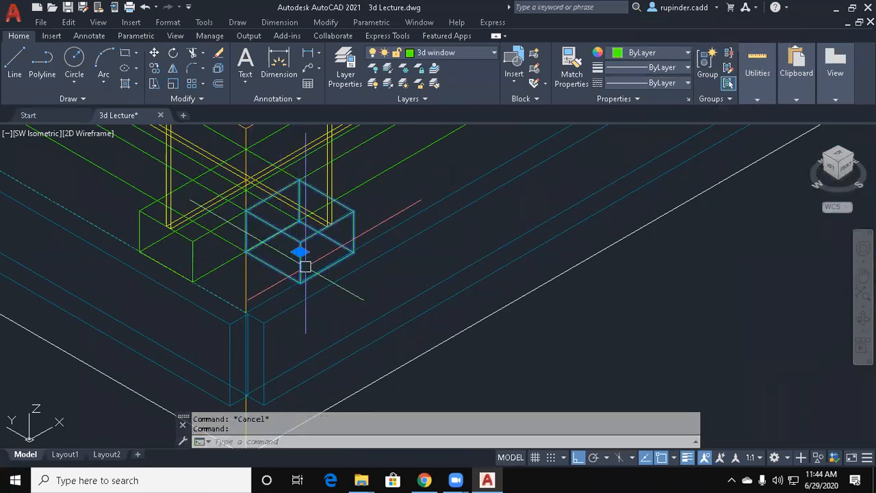
pyautogui.press('Delete')
# Slice the front kitchen window's frame at the corner and delete its projecting end.
pyautogui.write('sl')
pyautogui.press('Return')
pyautogui.click(226, 256)
pyautogui.press('Return')
pyautogui.click(245, 251)
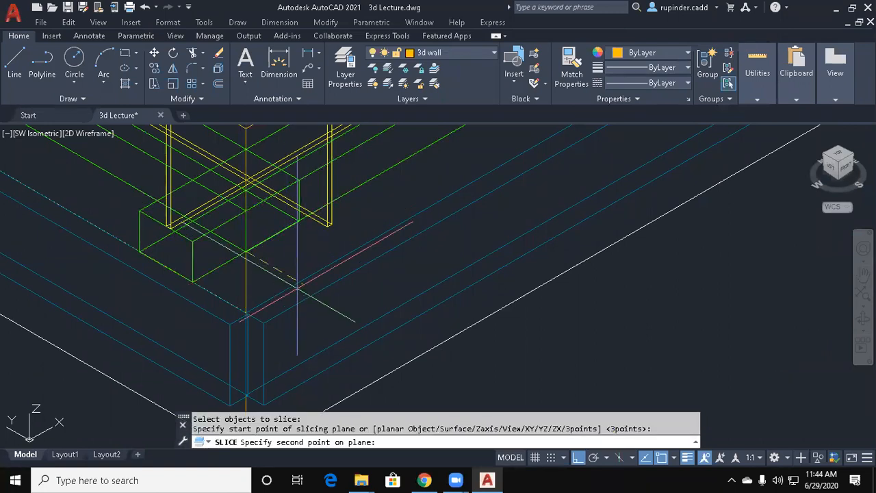
pyautogui.click(298, 284)
pyautogui.press('Escape')
pyautogui.click(219, 271)
pyautogui.press('Delete')
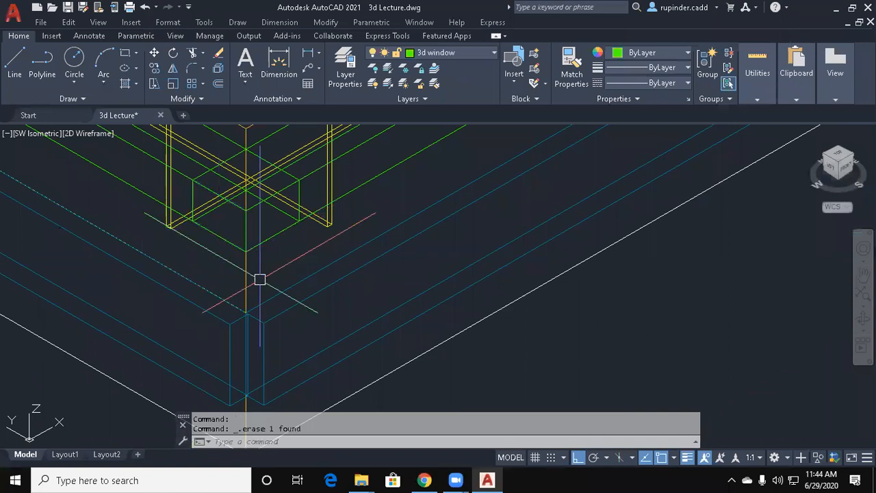
# Slice the side window's glass where the two panes cross and delete the piece projecting past the corner.
pyautogui.write('sl')
pyautogui.press('Return')
pyautogui.click(318, 229)
pyautogui.moveTo(277, 232); pyautogui.dragTo(309, 243, button='middle')
pyautogui.press('Return')
pyautogui.scroll(4, 202, 238)
pyautogui.click(205, 235)
pyautogui.click(164, 233)
pyautogui.press('Escape')
pyautogui.click(580, 219)
pyautogui.press('Delete')
# Slice the front kitchen window's glass at the pane intersection and delete its projecting piece.
pyautogui.scroll(-4, 580, 264)
pyautogui.write('sl')
pyautogui.press('Return')
pyautogui.click(435, 250)
pyautogui.moveTo(438, 248); pyautogui.dragTo(407, 312, button='middle')
pyautogui.scroll(4, 490, 251)
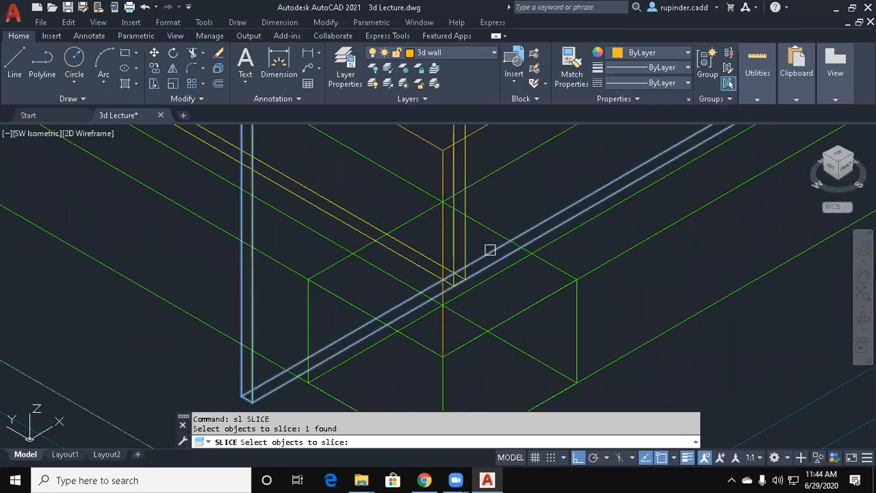
pyautogui.scroll(2, 472, 284)
pyautogui.press('Return')
pyautogui.click(442, 287)
pyautogui.scroll(-5, 561, 343)
pyautogui.moveTo(567, 347); pyautogui.dragTo(435, 264, button='middle')
pyautogui.click(487, 294)
pyautogui.press('Return')
pyautogui.press('Escape')
pyautogui.click(315, 291)
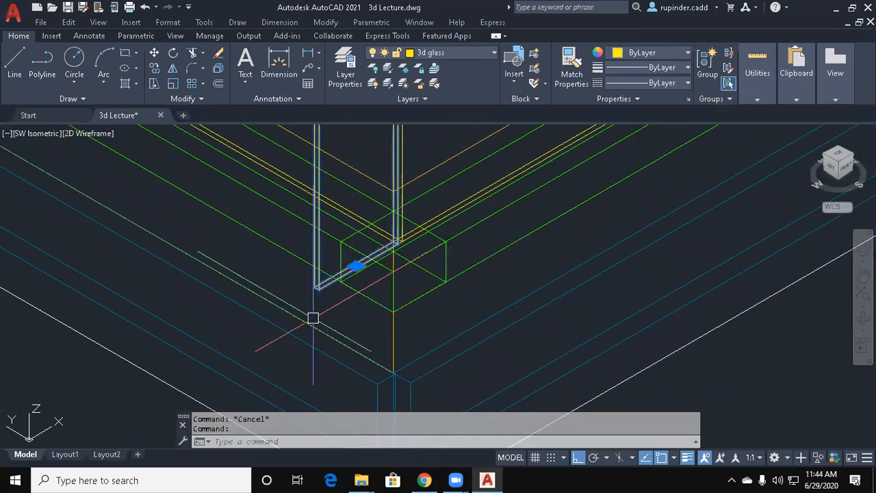
pyautogui.press('Delete')
# Switch the visual style to Conceptual.
pyautogui.scroll(-4, 313, 316)
pyautogui.press('Escape')
pyautogui.press('Escape')
pyautogui.write('vs')
pyautogui.press('Return')
pyautogui.write('c')
pyautogui.press('Return')
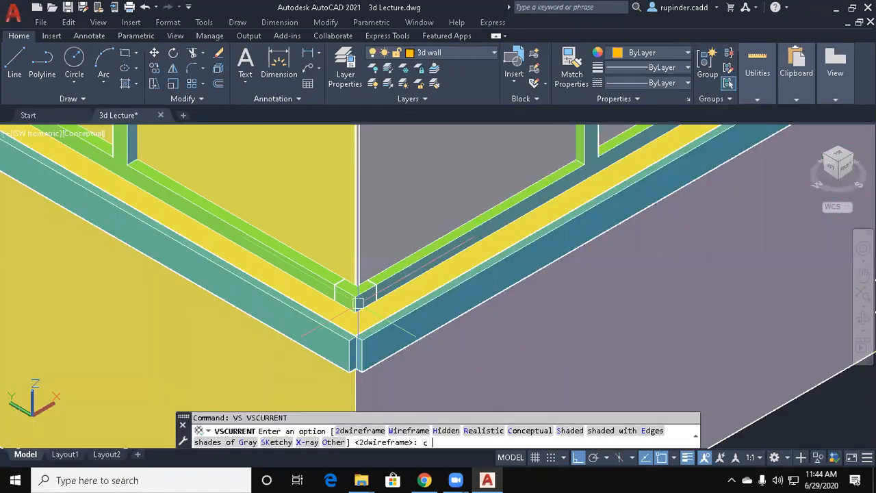
# Unite the kitchen corner window's two glass panes, and unite its two frames.
pyautogui.press('Escape')
pyautogui.press('Escape')
pyautogui.write('u')
pyautogui.press('BackSpace')
pyautogui.press('BackSpace')
pyautogui.scroll(2, 416, 269)
pyautogui.click(431, 187)
pyautogui.click(322, 180)
pyautogui.press('Return')
pyautogui.scroll(1, 389, 283)
pyautogui.click(389, 284)
pyautogui.click(254, 279)
pyautogui.press('Return')
# Draw a box filling the gap between the two window bands at the lower corner.
pyautogui.scroll(-4, 256, 279)
pyautogui.moveTo(286, 304); pyautogui.dragTo(317, 264, button='middle')
pyautogui.scroll(3, 318, 264)
pyautogui.press('Escape')
pyautogui.press('Escape')
pyautogui.write('box')
pyautogui.press('Return')
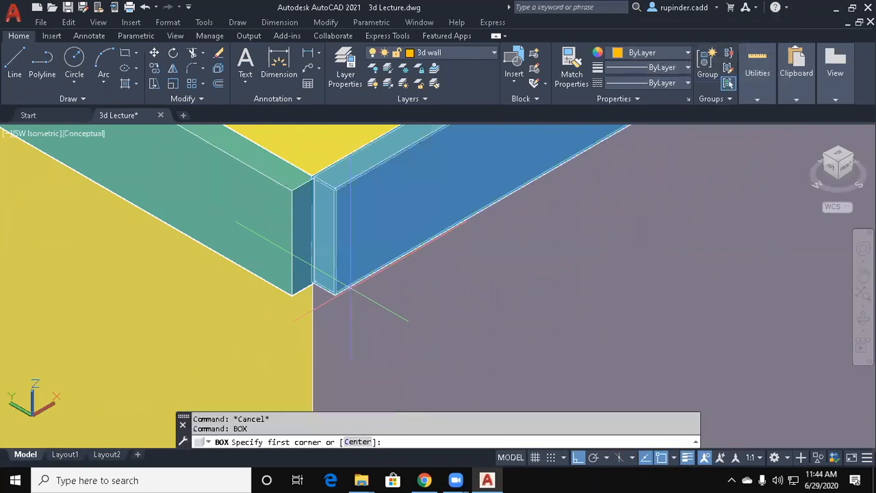
pyautogui.click(334, 294)
pyautogui.click(296, 191)
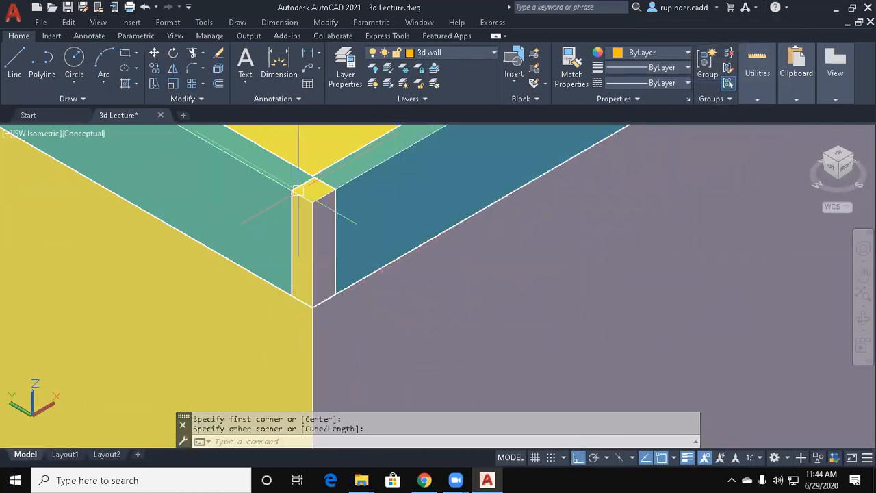
# Draw a matching box filling the gap between the two window bands at the upper corner.
pyautogui.scroll(-8, 300, 191)
pyautogui.moveTo(353, 233); pyautogui.dragTo(367, 356, button='middle')
pyautogui.moveTo(371, 222); pyautogui.dragTo(363, 264, button='middle')
pyautogui.press('Escape')
pyautogui.scroll(3, 340, 214)
pyautogui.press('Return')
pyautogui.scroll(3, 328, 213)
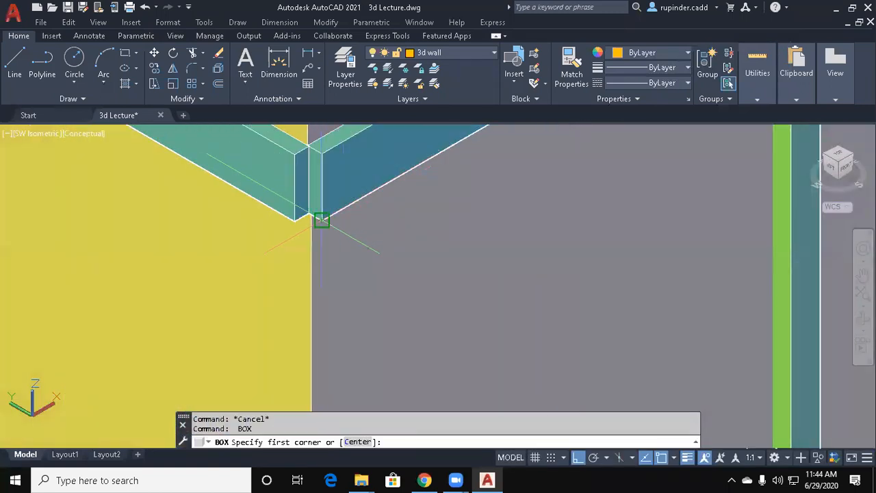
pyautogui.click(321, 220)
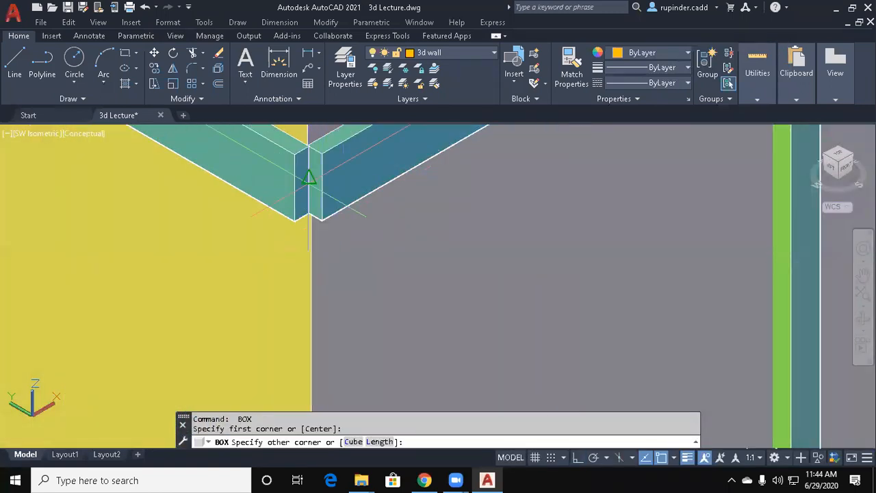
pyautogui.press('Escape')
pyautogui.moveTo(308, 179); pyautogui.dragTo(305, 245, button='middle')
# Unite the two kitchen window bands with both corner filler boxes into one solid.
pyautogui.write('uni')
pyautogui.press('Return')
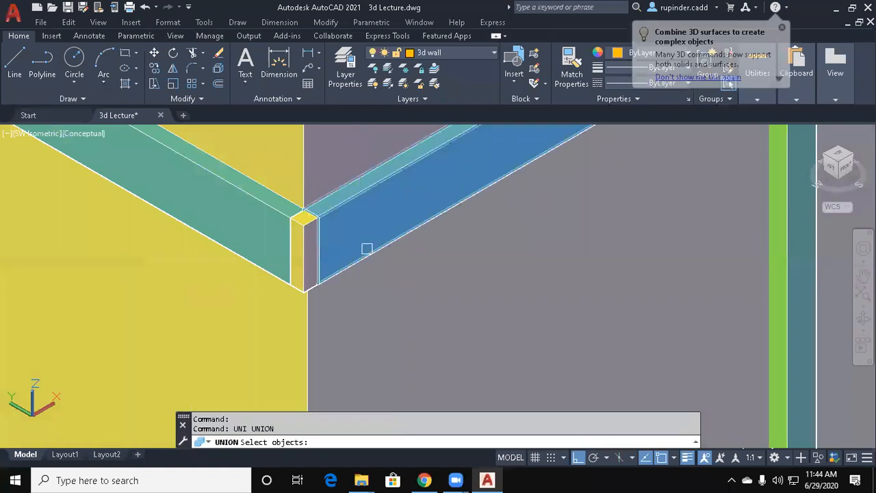
pyautogui.click(367, 248)
pyautogui.click(309, 236)
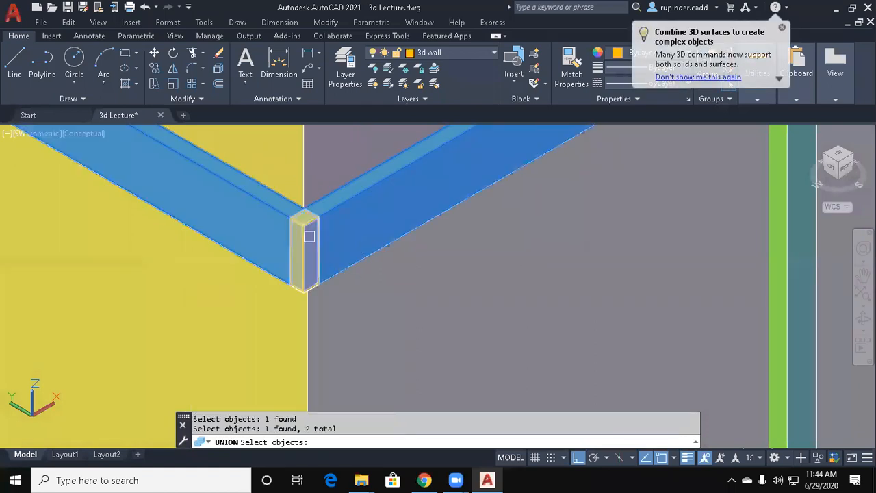
pyautogui.scroll(-5, 312, 334)
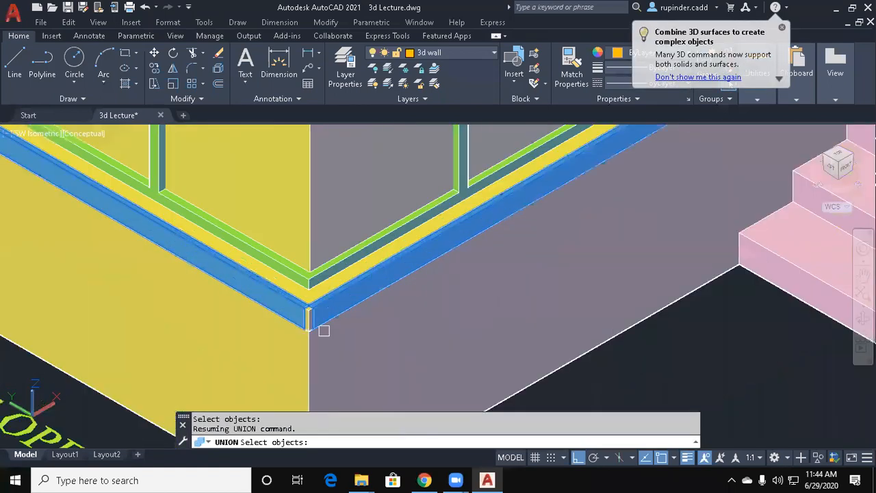
pyautogui.scroll(3, 320, 325)
pyautogui.press('Return')
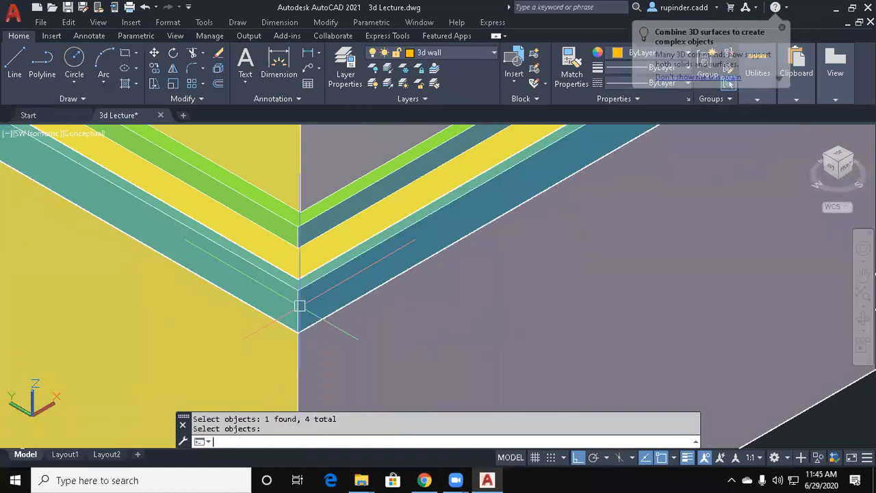
pyautogui.press('Escape')
# Switch the visual style back to 2D Wireframe for the whole entrance side of the house.
pyautogui.scroll(-5, 328, 370)
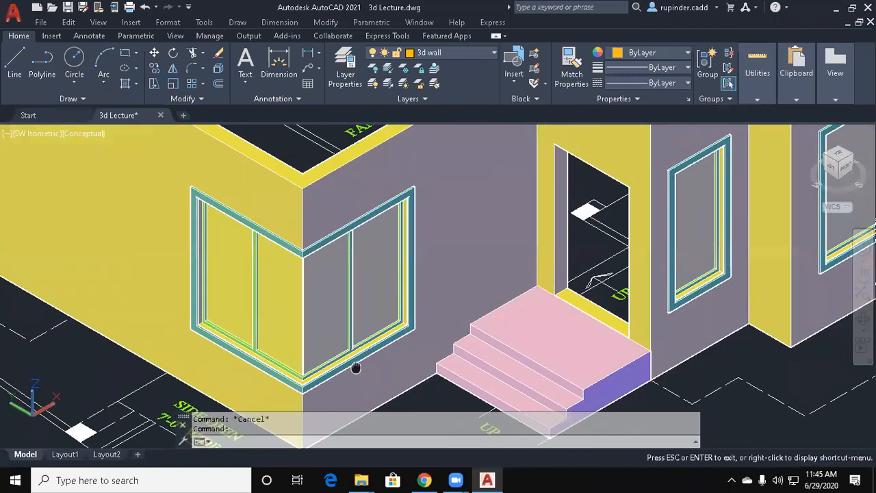
pyautogui.moveTo(356, 368); pyautogui.dragTo(340, 344, button='middle')
pyautogui.write('vs')
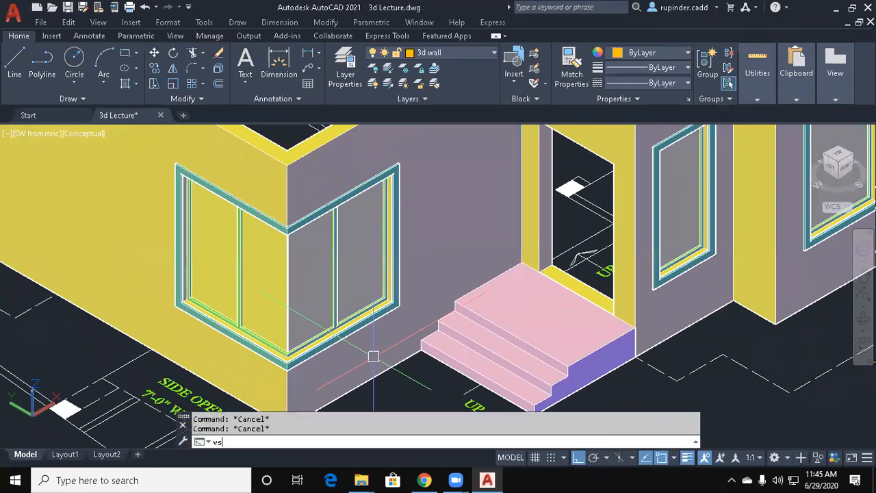
pyautogui.press('Return')
pyautogui.write('2')
pyautogui.press('Return')
pyautogui.press('Escape')
pyautogui.press('Escape')
pyautogui.write('pl')
pyautogui.press('Return')
pyautogui.press('Escape')
pyautogui.press('Escape')
# Align the coordinate system with the wall face containing the entrance door opening.
pyautogui.write('ucs')
pyautogui.press('Return')
pyautogui.write('f')
pyautogui.press('Return')
pyautogui.moveTo(607, 135); pyautogui.dragTo(580, 224, button='middle')
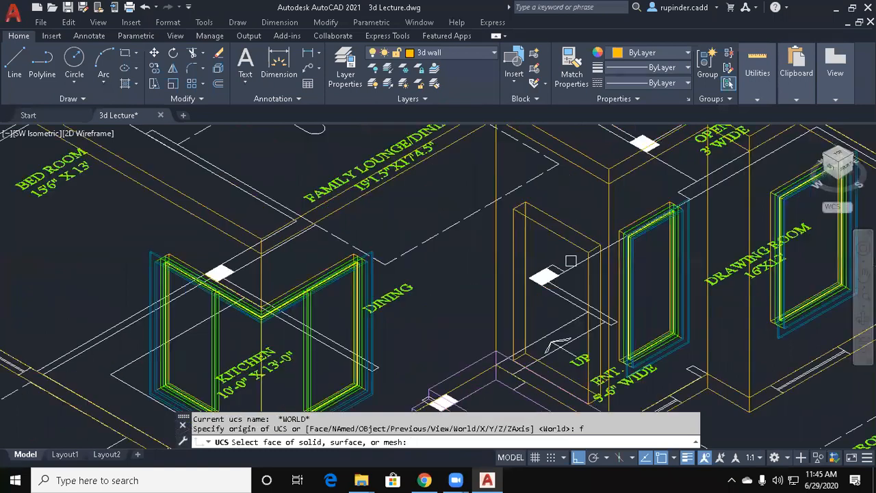
pyautogui.click(579, 220)
# Trace an open three-sided polyline up, across and down the edges of the entrance door opening.
pyautogui.write('pl')
pyautogui.press('Return')
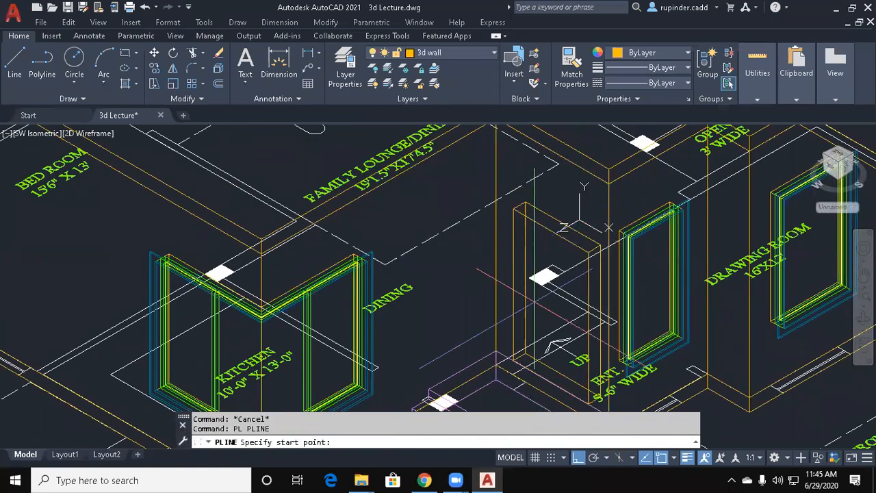
pyautogui.click(513, 360)
pyautogui.click(514, 208)
pyautogui.click(588, 250)
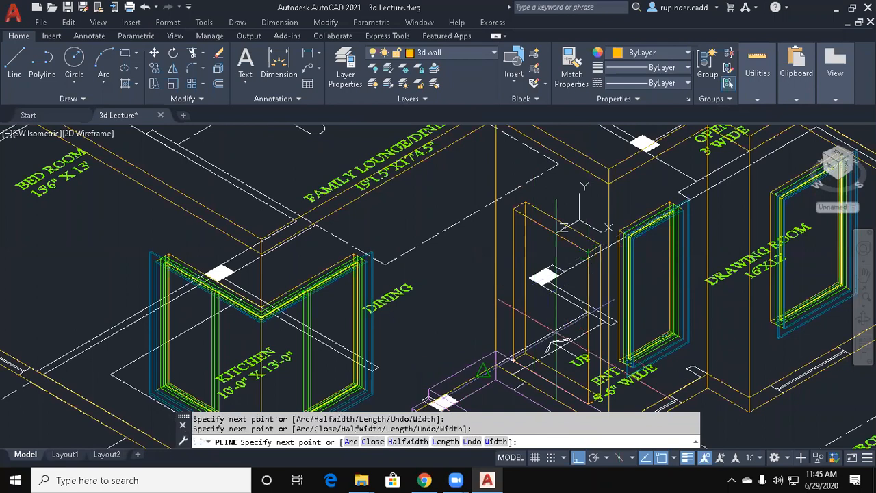
pyautogui.moveTo(584, 394); pyautogui.dragTo(576, 312, button='middle')
pyautogui.press('Escape')
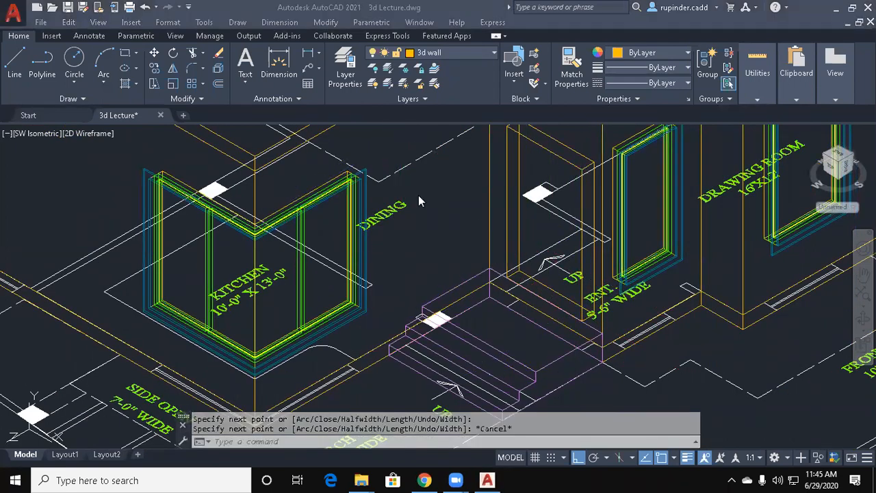
# Move the traced entrance door outline out of the wall into the empty space beside the ground floor plan.
pyautogui.click(552, 152)
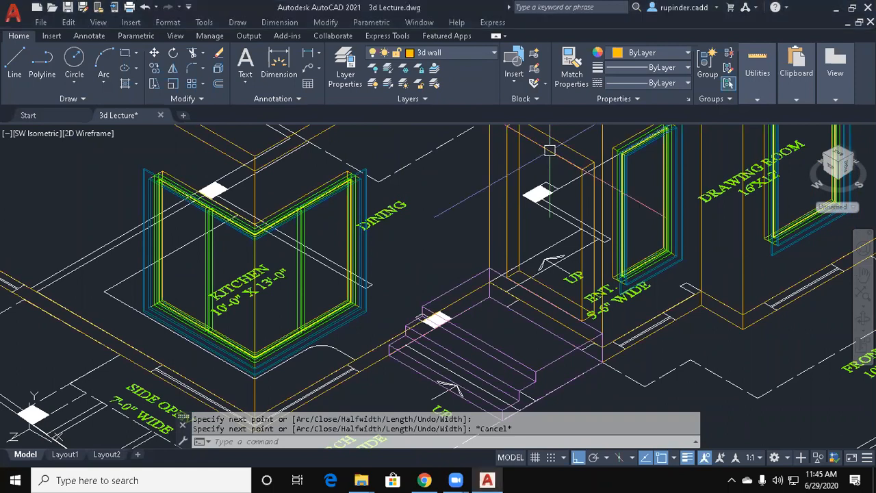
pyautogui.press('Escape')
pyautogui.press('Escape')
pyautogui.write('m')
pyautogui.press('space')
pyautogui.click(547, 147)
pyautogui.press('space')
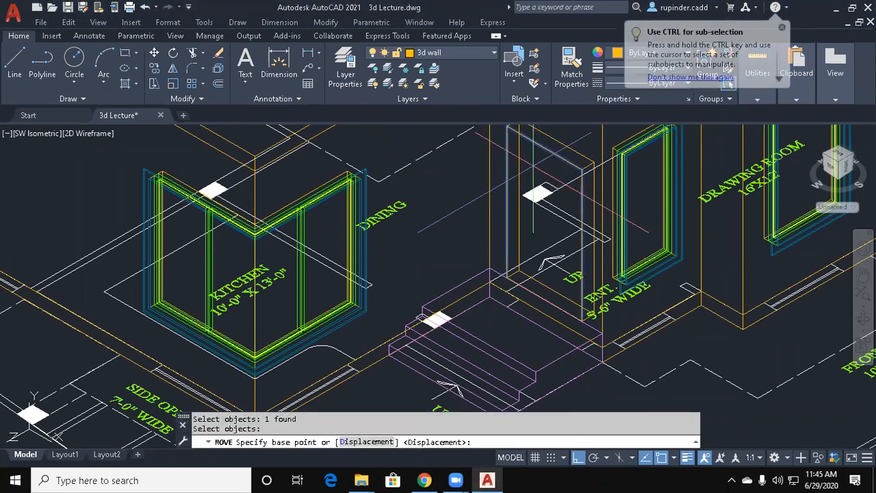
pyautogui.click(570, 254)
pyautogui.scroll(-6, 569, 254)
pyautogui.moveTo(569, 254); pyautogui.dragTo(414, 143, button='middle')
pyautogui.press('Escape')
# Copy the door outline once along the X direction, into the empty space beside the original.
pyautogui.write('co')
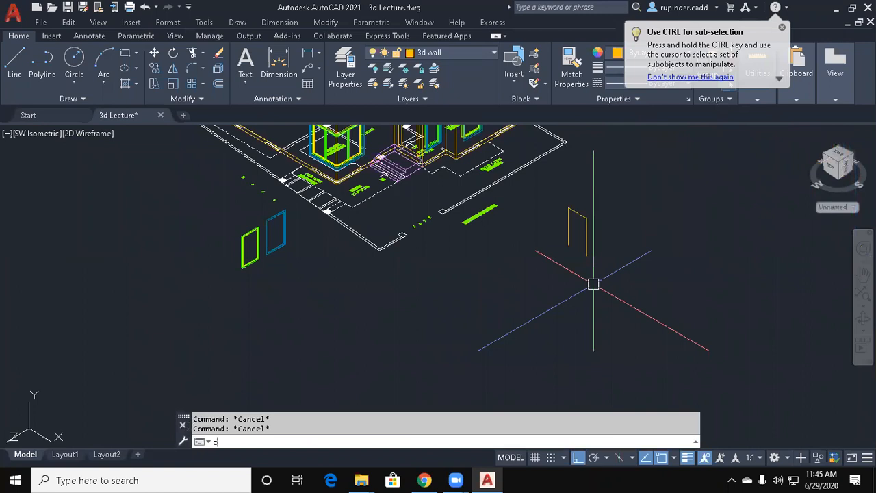
pyautogui.press('space')
pyautogui.scroll(2, 601, 272)
pyautogui.click(584, 254)
pyautogui.press('Return')
pyautogui.click(579, 245)
pyautogui.click(666, 346)
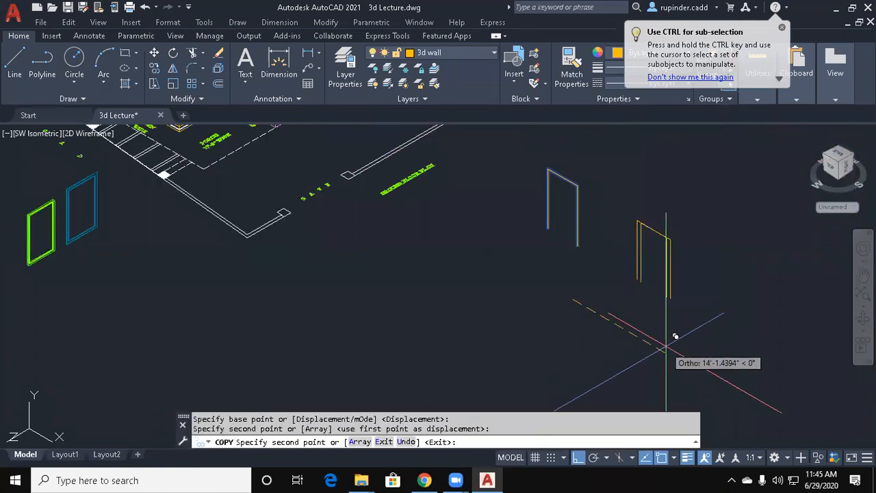
pyautogui.press('Escape')
pyautogui.write('o')
pyautogui.press('space')
pyautogui.write('2')
pyautogui.press('space')
pyautogui.scroll(2, 576, 200)
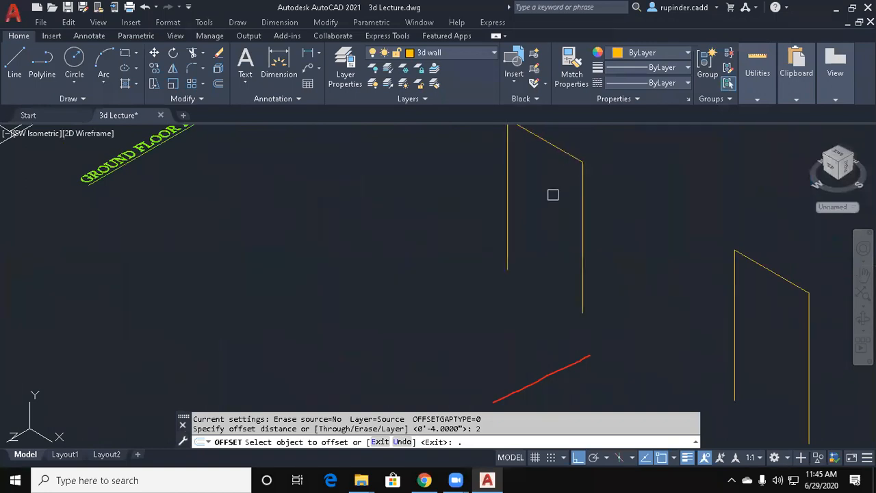
pyautogui.press('Escape')
pyautogui.scroll(-4, 547, 182)
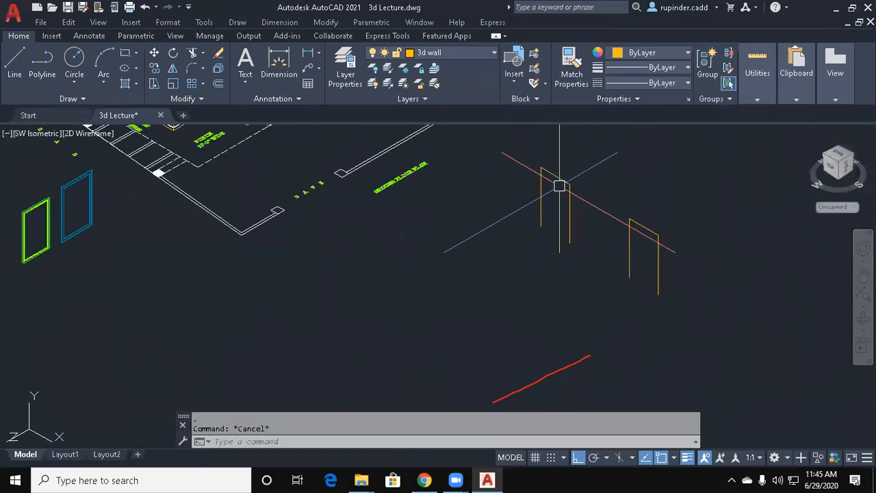
pyautogui.write('lo')
pyautogui.press('space')
pyautogui.write('2')
pyautogui.press('space')
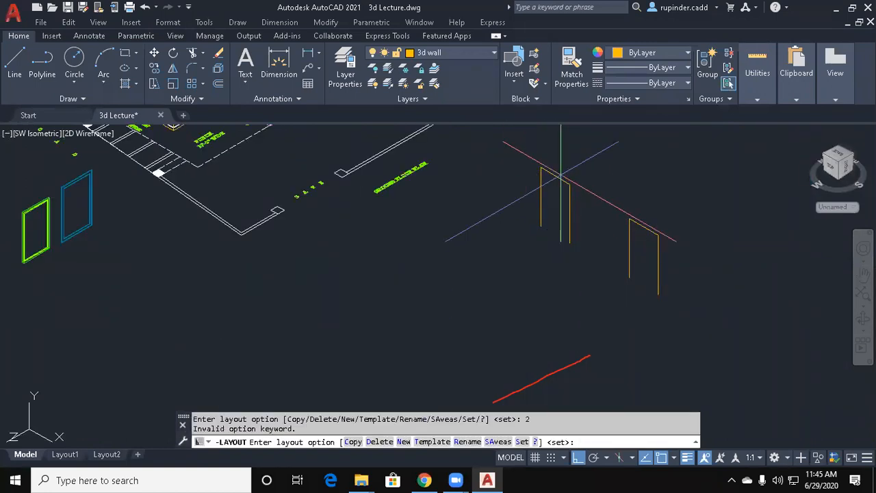
pyautogui.press('Escape')
# Offset the first door outline 2 inches inward.
pyautogui.write('o')
pyautogui.press('space')
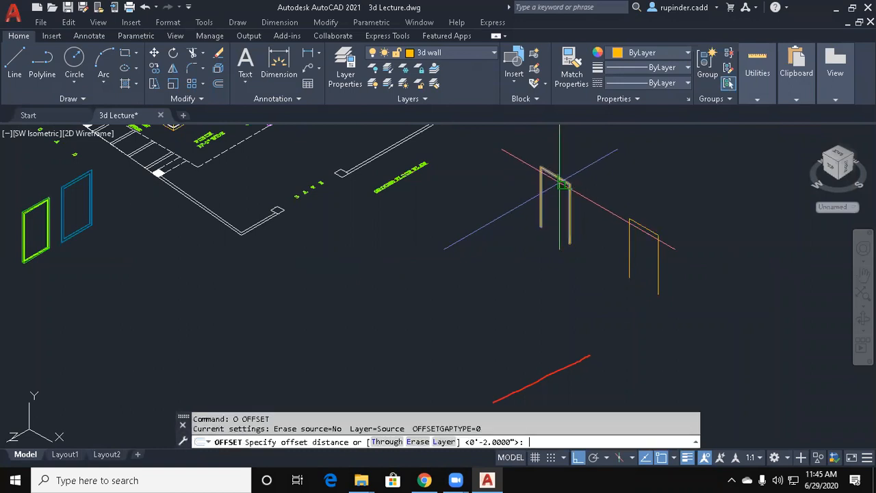
pyautogui.write('2')
pyautogui.press('space')
pyautogui.scroll(4, 547, 189)
pyautogui.click(599, 163)
pyautogui.click(585, 208)
pyautogui.press('Escape')
pyautogui.press('Escape')
pyautogui.press('Escape')
# Draw a line across the open lower ends of the offset door outlines and trim away its middle part between the legs.
pyautogui.write('l')
pyautogui.press('space')
pyautogui.moveTo(591, 306); pyautogui.dragTo(550, 250, button='middle')
pyautogui.moveTo(440, 164); pyautogui.dragTo(505, 205, button='middle')
pyautogui.click(662, 314)
pyautogui.press('Escape')
pyautogui.write('tr')
pyautogui.press('space')
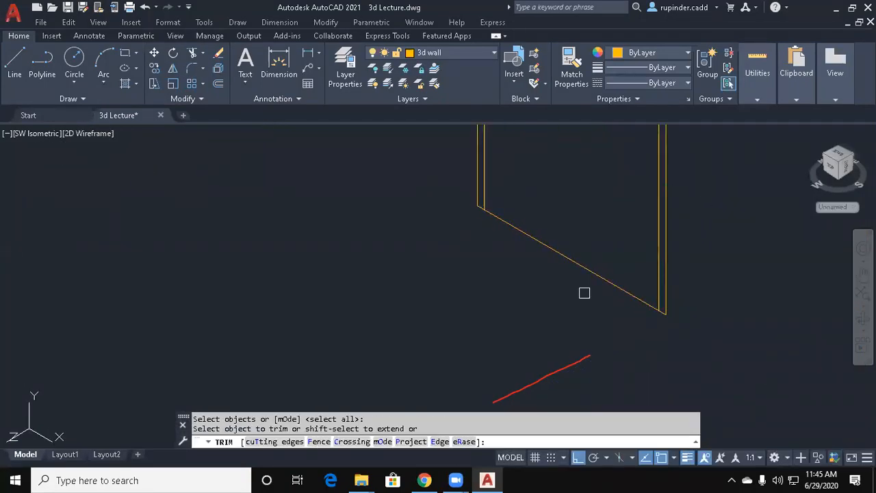
pyautogui.click(582, 265)
pyautogui.press('Escape')
pyautogui.press('Escape')
pyautogui.press('Escape')
# Join the two door outlines and their short end pieces into one closed polyline.
pyautogui.scroll(-2, 567, 292)
pyautogui.write('j')
pyautogui.press('space')
pyautogui.click(568, 311)
pyautogui.click(526, 162)
pyautogui.press('Return')
pyautogui.press('Escape')
pyautogui.press('Escape')
# Extrude the closed door frame profile by 3 inches.
pyautogui.write('e')
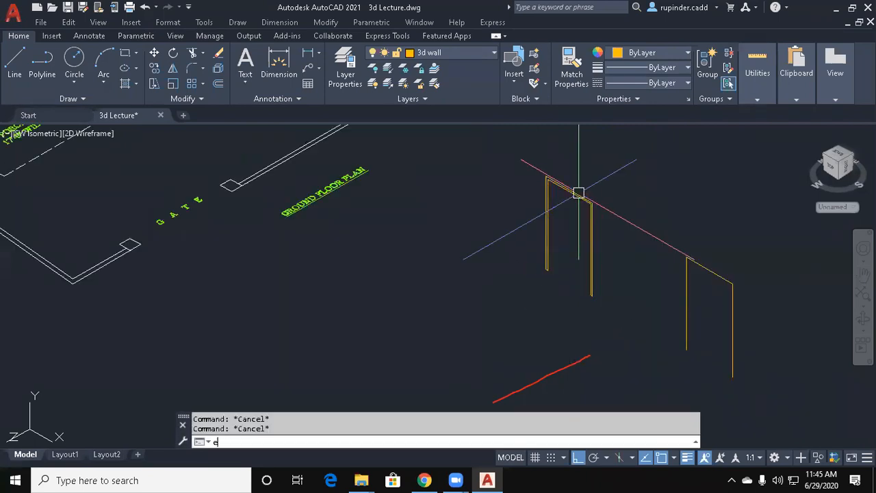
pyautogui.write('xt')
pyautogui.press('space')
pyautogui.click(621, 267)
pyautogui.click(555, 199)
pyautogui.press('Return')
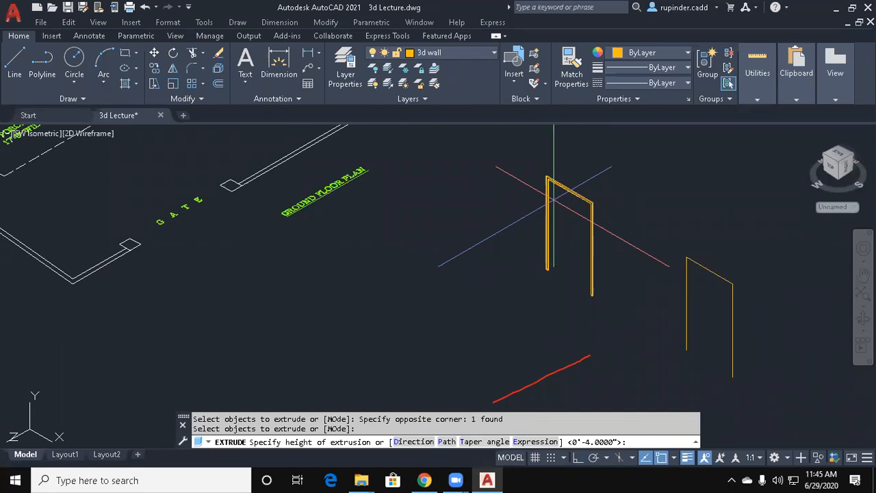
pyautogui.write('3')
pyautogui.press('Return')
pyautogui.press('Escape')
pyautogui.press('Escape')
# Create a 0.25 inch thick box as the glass panel spanning the inside of the door frame.
pyautogui.scroll(4, 547, 267)
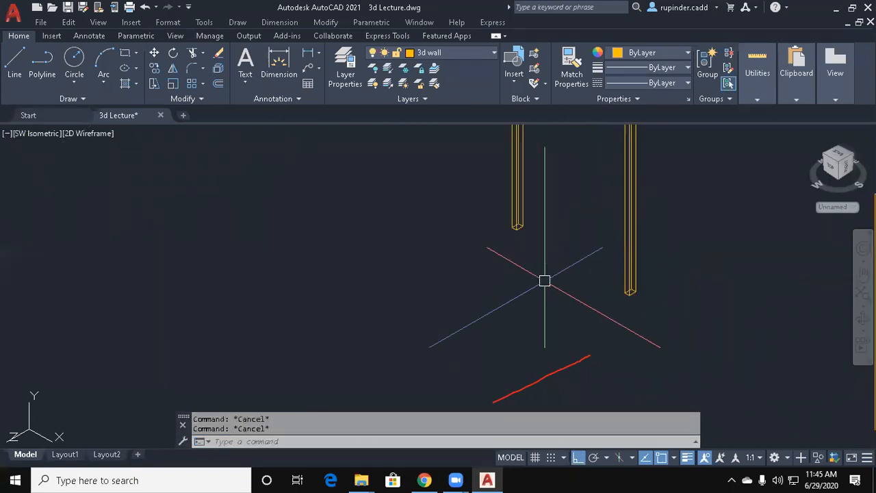
pyautogui.write('bo')
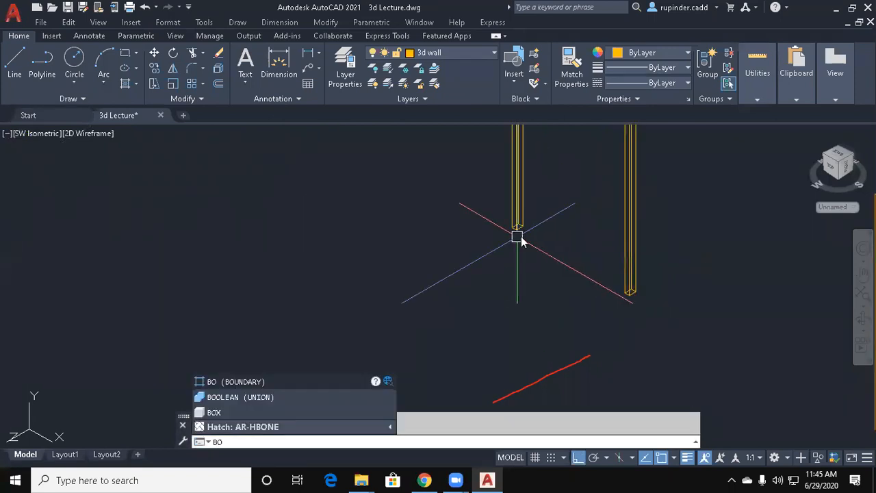
pyautogui.write('x')
pyautogui.press('Return')
pyautogui.scroll(3, 743, 264)
pyautogui.scroll(-3, 732, 303)
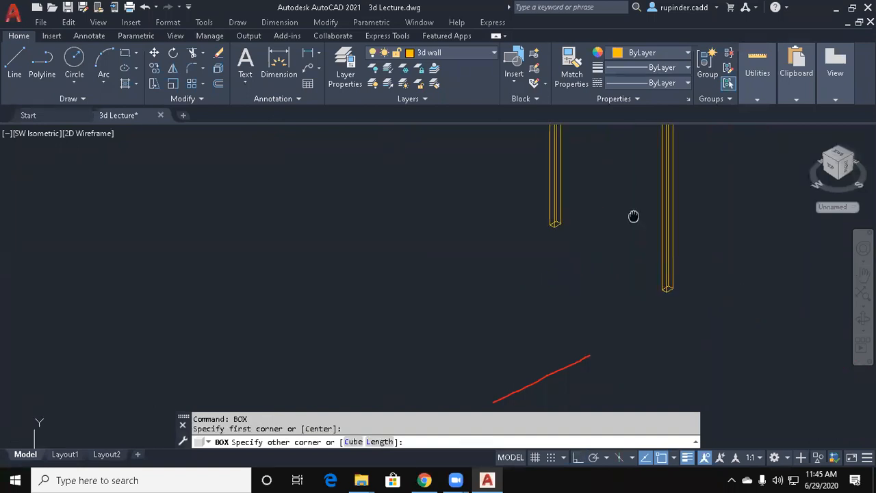
pyautogui.scroll(4, 610, 164)
pyautogui.click(609, 167)
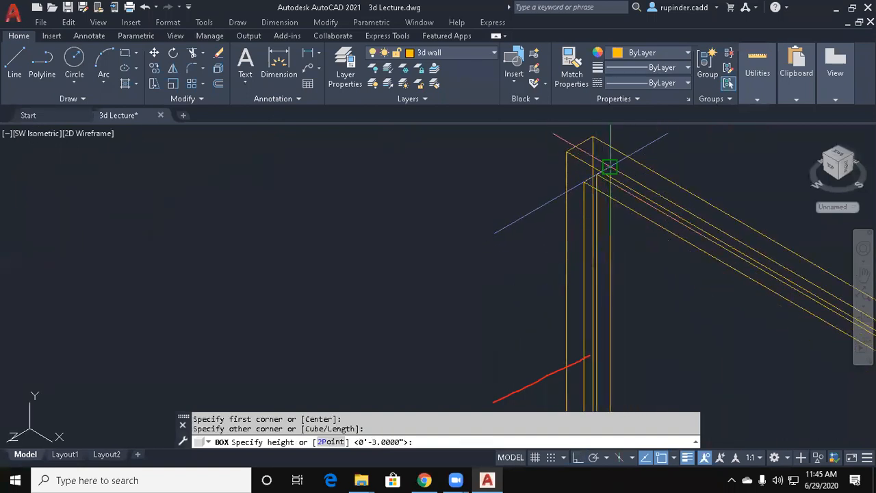
pyautogui.write('.2')
pyautogui.press('Return')
pyautogui.press('Escape')
pyautogui.press('Escape')
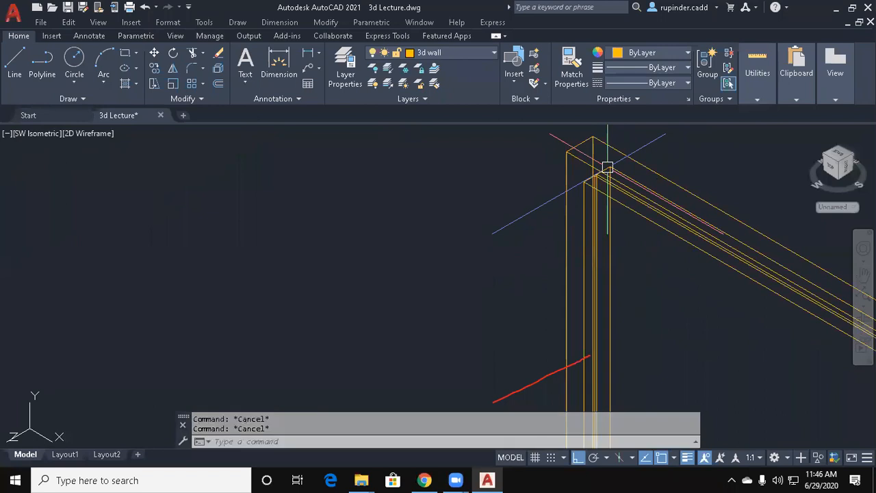
# Assign the door frame to the 3d door layer and the glass panel to the 3d glass layer.
pyautogui.click(609, 156)
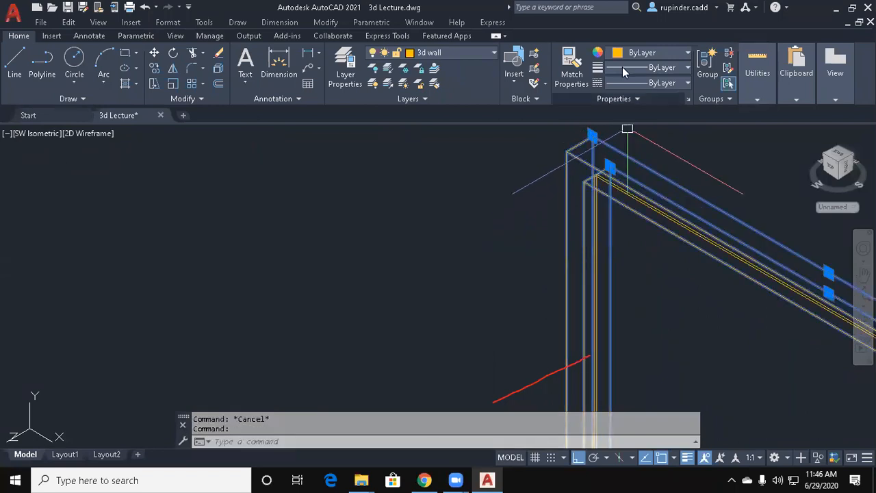
pyautogui.click(452, 53)
pyautogui.click(442, 131)
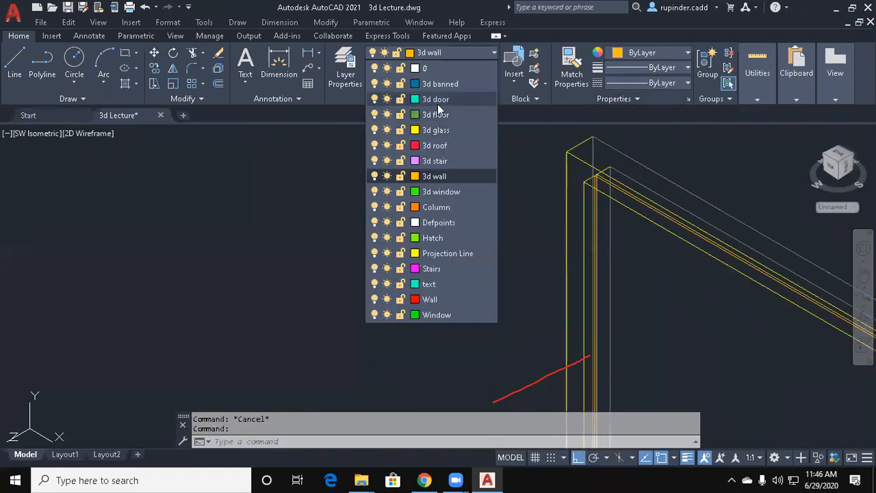
pyautogui.click(614, 190)
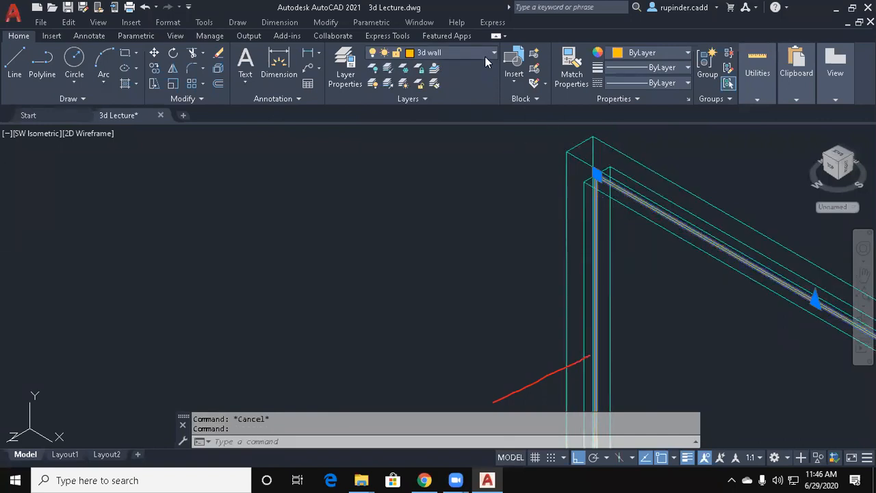
pyautogui.scroll(-3, 385, 156)
pyautogui.press('Escape')
pyautogui.scroll(-2, 581, 267)
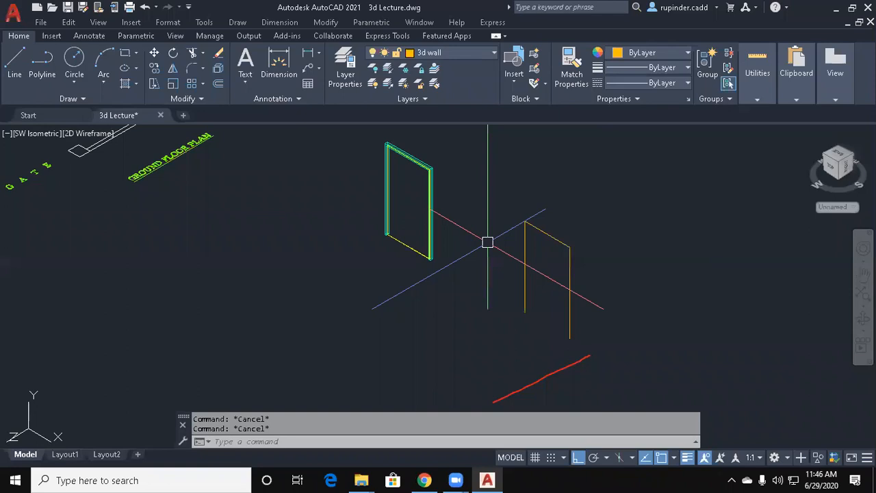
# Offset the copied door outline 4 inches outward.
pyautogui.write('l')
pyautogui.write('o')
pyautogui.press('Return')
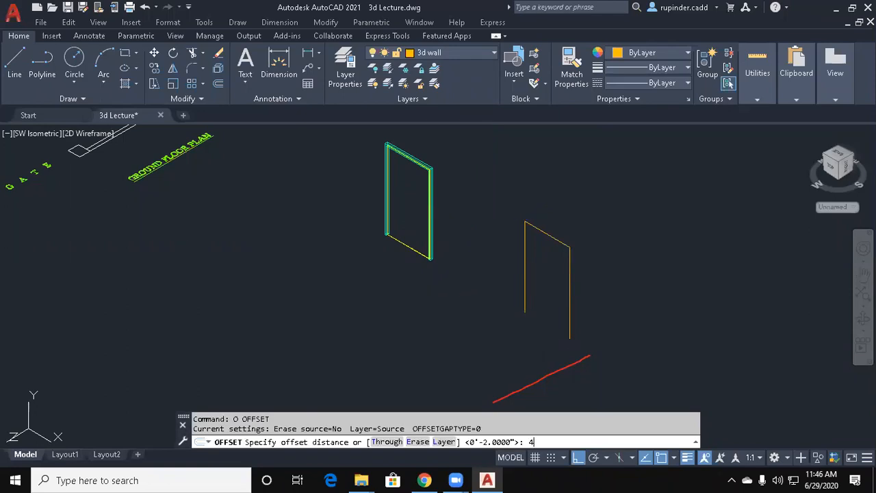
pyautogui.press('Return')
pyautogui.click(550, 236)
pyautogui.press('Escape')
pyautogui.press('Escape')
# Close the lower ends of the band outlines with a line and trim out its middle part between the legs.
pyautogui.write('l')
pyautogui.press('Return')
pyautogui.scroll(3, 473, 284)
pyautogui.click(457, 267)
pyautogui.click(585, 338)
pyautogui.press('Escape')
pyautogui.press('Escape')
pyautogui.write('tr')
pyautogui.press('Return')
pyautogui.press('Return')
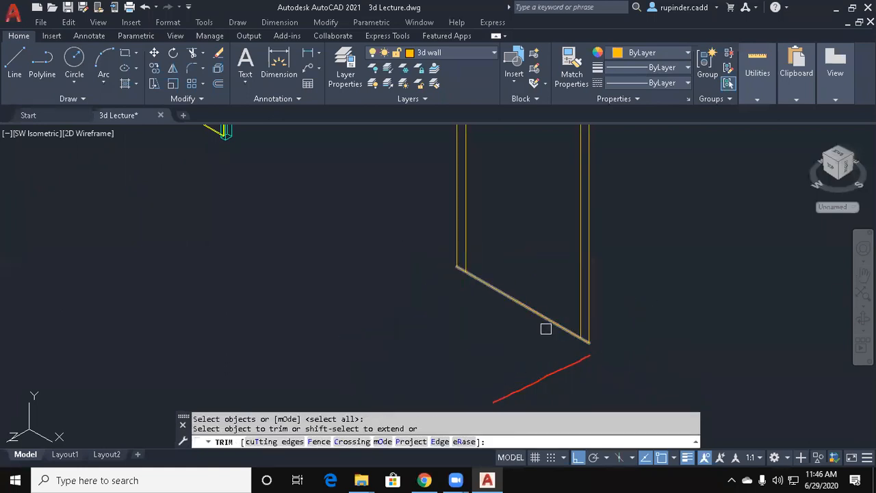
pyautogui.press('Escape')
# Join the band's inner and outer outlines with their end pieces into one closed polyline.
pyautogui.write('j')
pyautogui.press('Return')
pyautogui.scroll(-2, 548, 319)
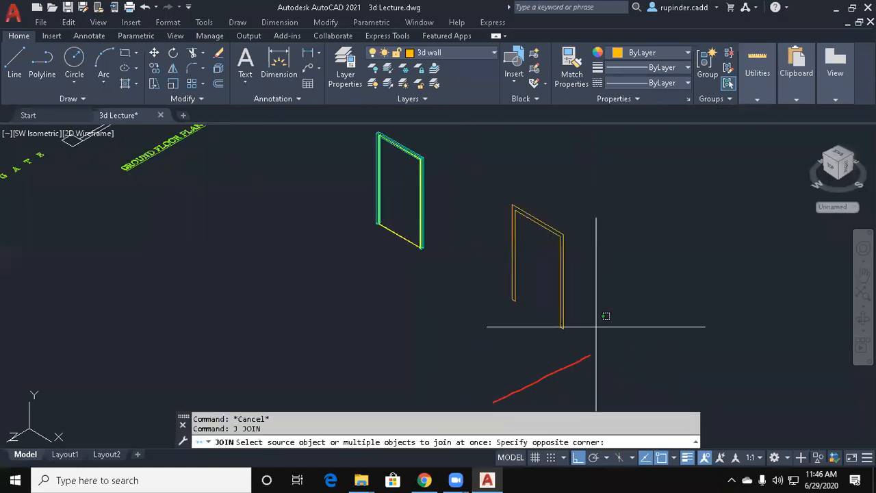
pyautogui.click(602, 313)
pyautogui.click(505, 204)
pyautogui.press('Return')
pyautogui.press('Escape')
pyautogui.press('Return')
pyautogui.click(577, 332)
pyautogui.click(493, 244)
pyautogui.press('Escape')
pyautogui.press('Escape')
# Extrude the closed band profile around the door by 1 inch.
pyautogui.write('ext')
pyautogui.press('Return')
pyautogui.click(607, 322)
pyautogui.click(536, 256)
pyautogui.press('Return')
pyautogui.write('1')
pyautogui.press('Return')
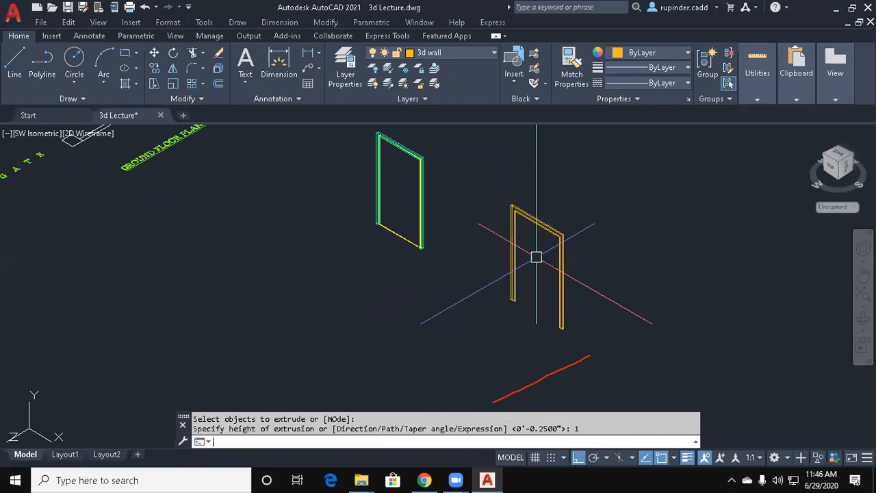
# Assign the extruded door band to the 3d banned layer.
pyautogui.press('Escape')
pyautogui.click(503, 195)
pyautogui.click(484, 51)
pyautogui.click(449, 84)
pyautogui.press('Escape')
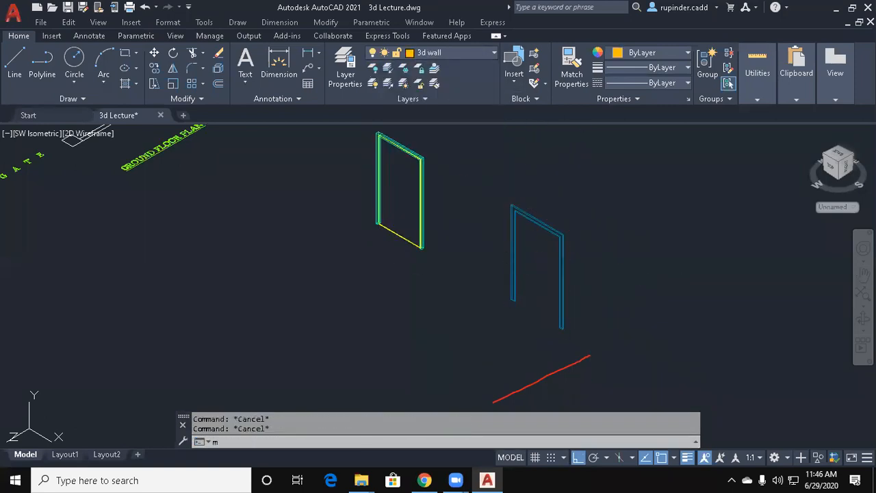
# Move the door frame and its glass panel by the frame's lower corner into the entrance opening of the house.
pyautogui.write('m')
pyautogui.press('Return')
pyautogui.click(416, 282)
pyautogui.click(391, 215)
pyautogui.scroll(5, 420, 259)
pyautogui.press('Return')
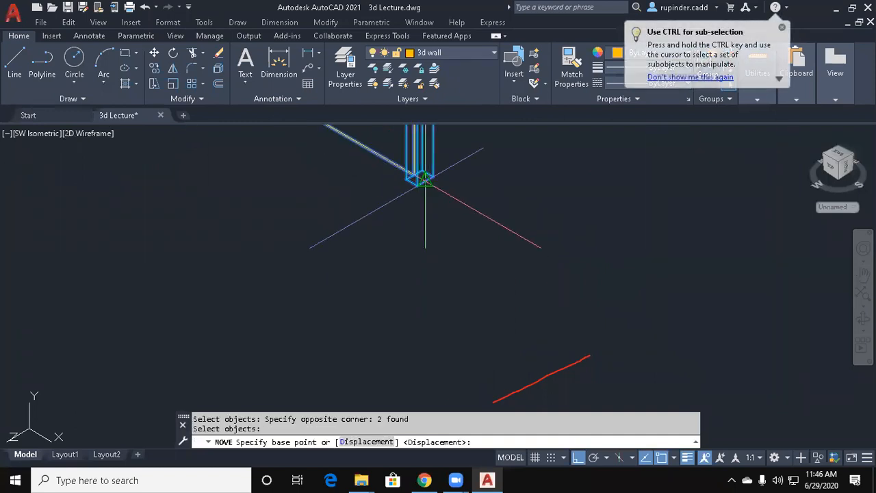
pyautogui.click(425, 179)
pyautogui.scroll(-5, 319, 229)
pyautogui.scroll(6, 384, 205)
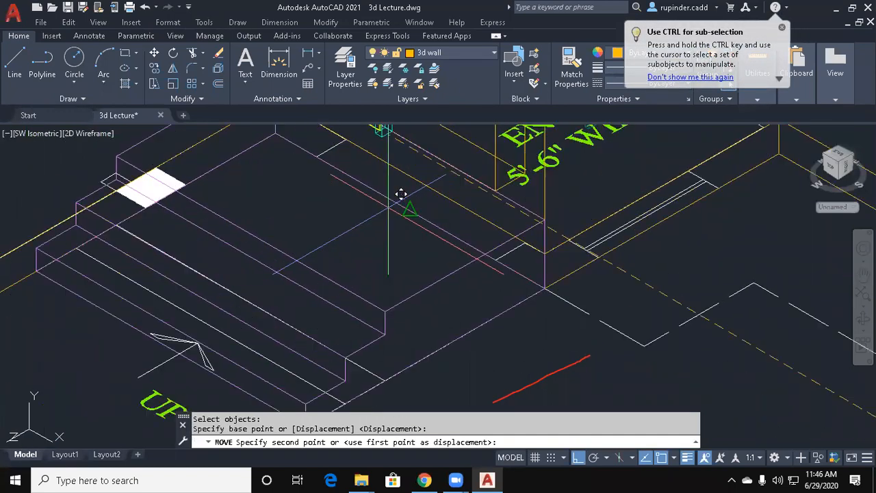
pyautogui.moveTo(401, 194); pyautogui.dragTo(391, 251, button='middle')
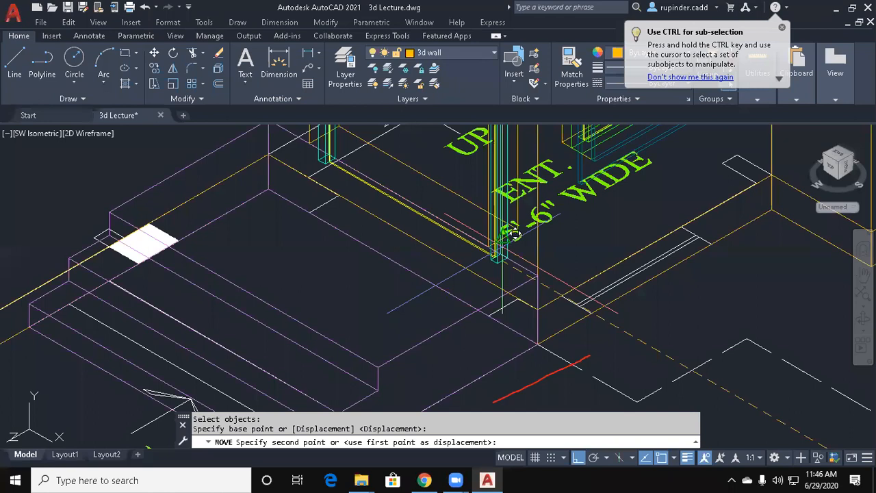
pyautogui.scroll(-5, 424, 295)
pyautogui.press('Escape')
# Move the door band from the empty space onto the wall face around the entrance door opening.
pyautogui.press('Return')
pyautogui.scroll(4, 557, 336)
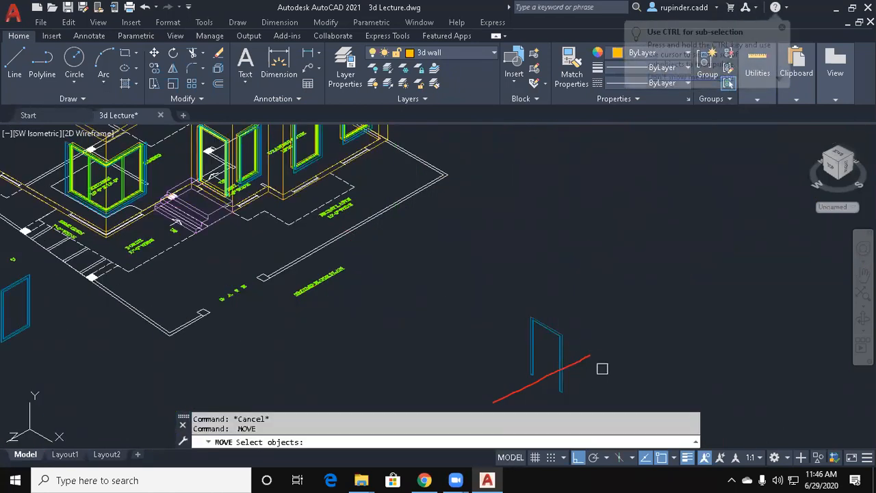
pyautogui.click(574, 336)
pyautogui.click(528, 344)
pyautogui.scroll(5, 527, 344)
pyautogui.press('Return')
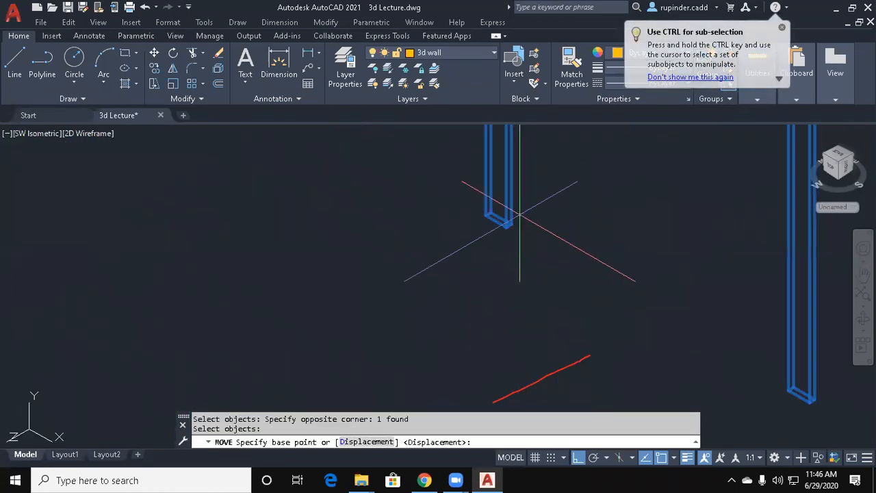
pyautogui.scroll(3, 517, 219)
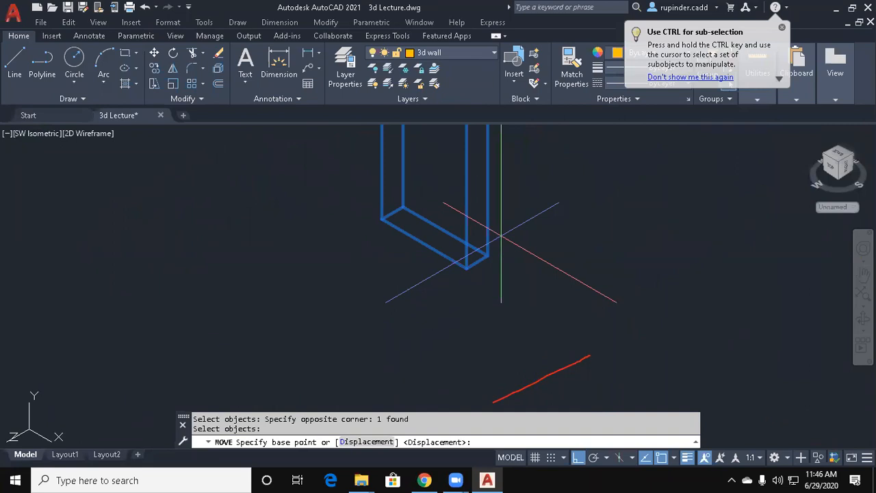
pyautogui.click(501, 235)
pyautogui.scroll(-5, 440, 308)
pyautogui.scroll(6, 415, 289)
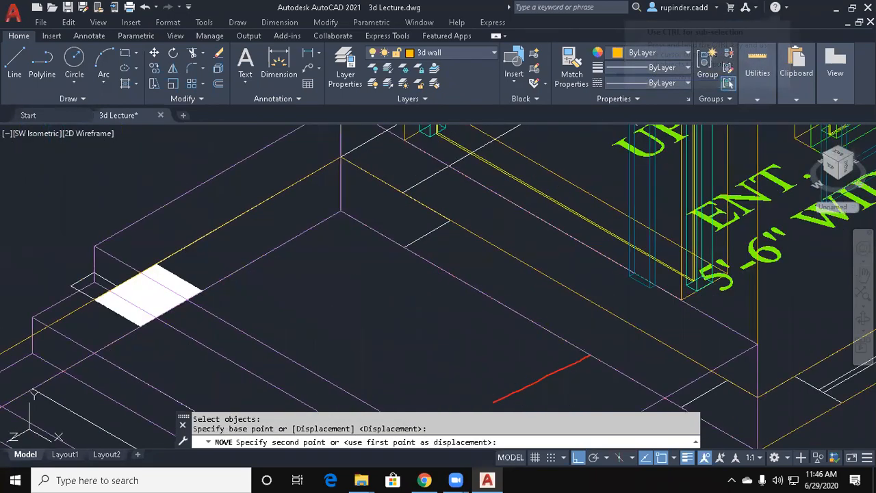
pyautogui.scroll(-3, 381, 352)
pyautogui.press('Escape')
pyautogui.press('Escape')
pyautogui.scroll(-3, 404, 314)
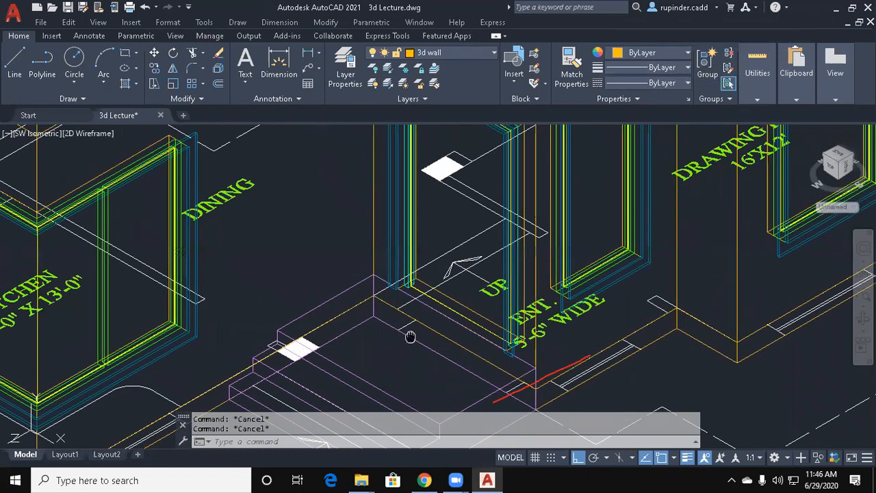
# Display the model in the Conceptual visual style and examine the fitted entrance door and the front of the house.
pyautogui.moveTo(410, 336); pyautogui.dragTo(375, 305, button='middle')
pyautogui.write('vs')
pyautogui.press('Return')
pyautogui.write('c')
pyautogui.press('Return')
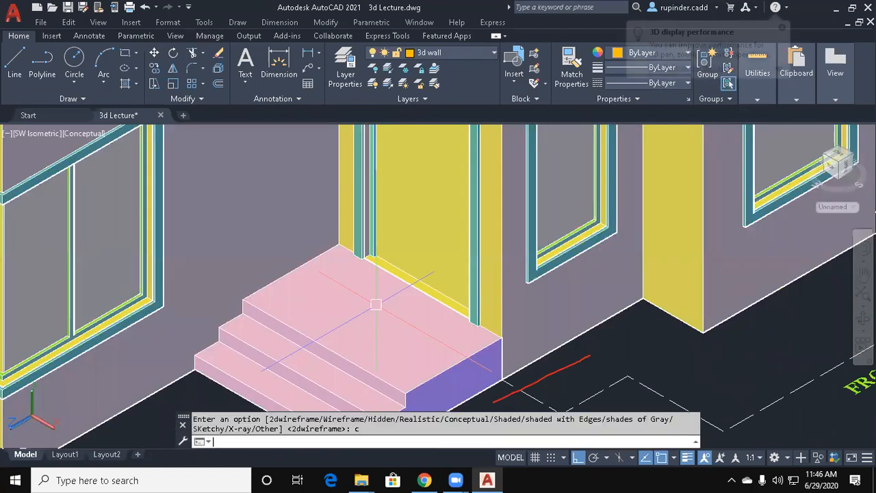
pyautogui.scroll(-5, 376, 305)
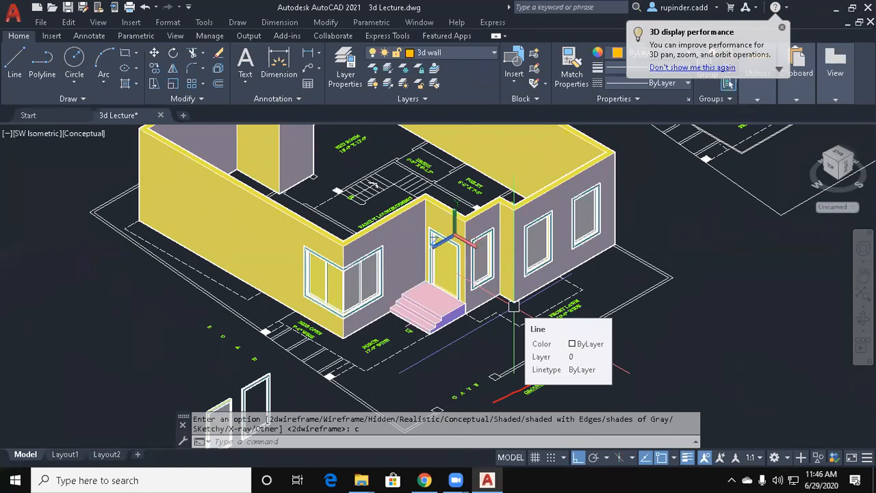
# Make 3d roof the current layer and show the floor plans in top view with the 2D wireframe style.
pyautogui.click(452, 52)
pyautogui.click(420, 146)
pyautogui.write('vs')
pyautogui.press('Return')
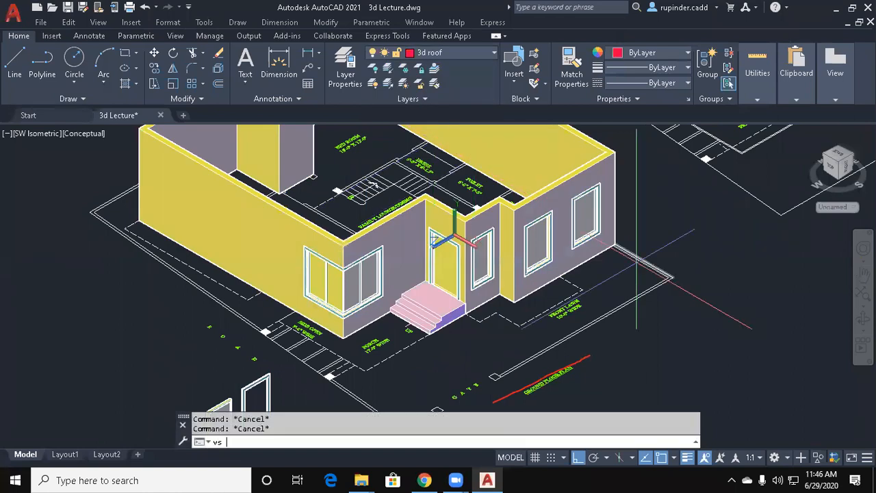
pyautogui.write('2')
pyautogui.press('Return')
pyautogui.click(674, 322)
pyautogui.press('Escape')
pyautogui.hotkey('alt', 'v')
pyautogui.press('d')
pyautogui.press('t')
pyautogui.press('Escape')
pyautogui.press('Escape')
pyautogui.scroll(4, 387, 273)
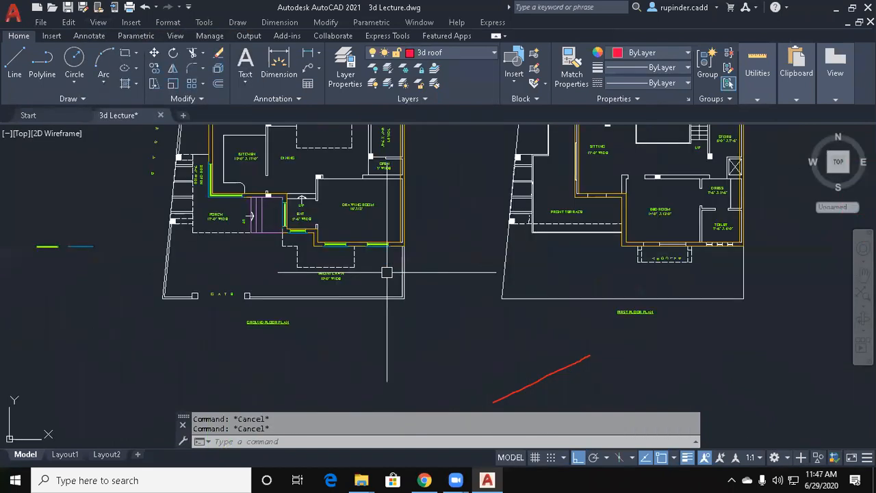
# Start the main roof polyline along the inner wall faces, from the drawing room's front corner around the rear bedroom to the recess.
pyautogui.write('pl')
pyautogui.press('Return')
pyautogui.scroll(4, 342, 241)
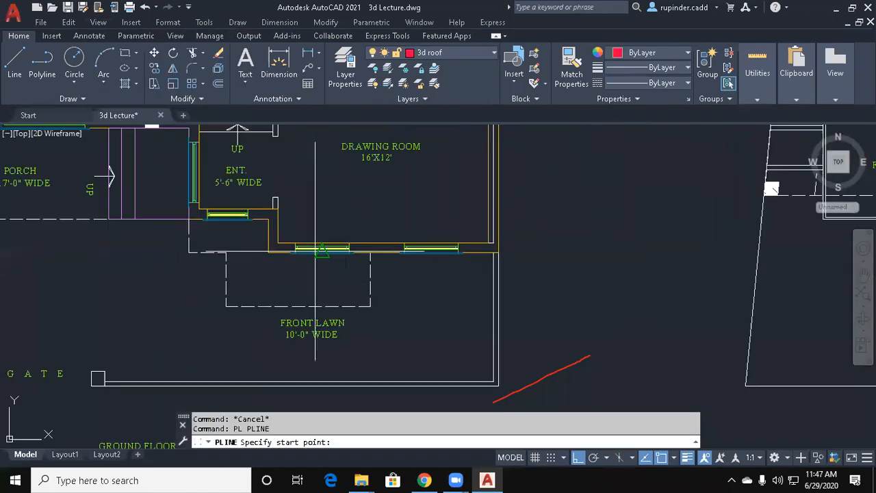
pyautogui.click(278, 243)
pyautogui.scroll(4, 274, 252)
pyautogui.click(548, 222)
pyautogui.scroll(-6, 544, 226)
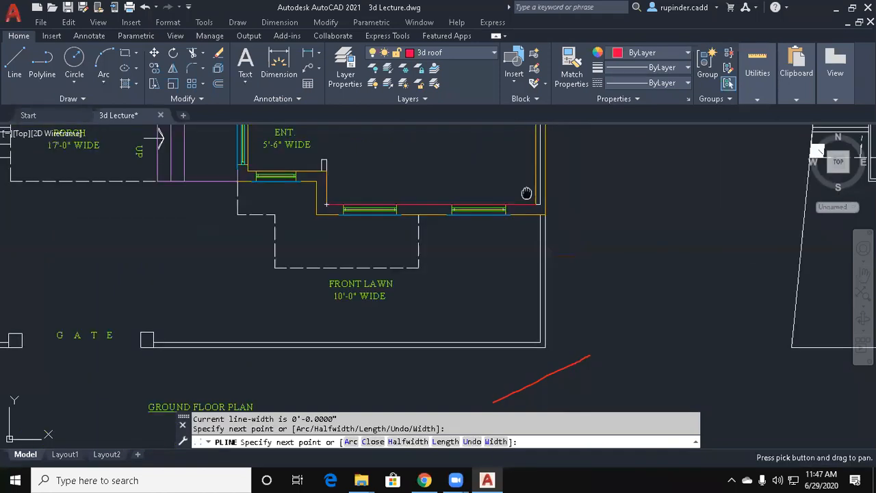
pyautogui.scroll(3, 535, 213)
pyautogui.scroll(4, 535, 211)
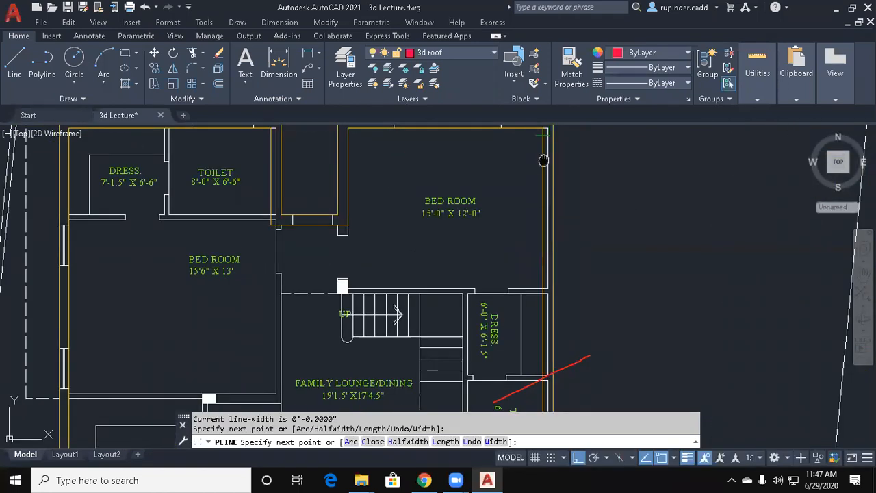
pyautogui.click(535, 162)
pyautogui.click(267, 193)
pyautogui.click(210, 358)
pyautogui.scroll(-1, 151, 363)
pyautogui.scroll(3, 209, 345)
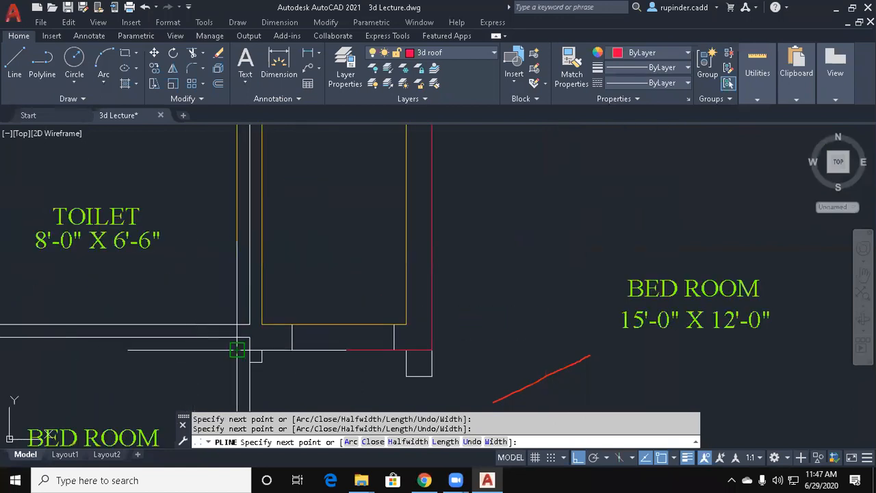
# Continue the main roof polyline along the inner wall faces past the toilet, dressing room, kitchen and entrance, and finish the outline.
pyautogui.click(236, 348)
pyautogui.scroll(-2, 247, 288)
pyautogui.scroll(2, 250, 180)
pyautogui.click(259, 214)
pyautogui.moveTo(167, 273)
pyautogui.mouseDown(button='middle')
pyautogui.moveTo(434, 287)
pyautogui.moveTo(185, 266)
pyautogui.moveTo(308, 262)
pyautogui.mouseUp(button='middle')
pyautogui.click(146, 221)
pyautogui.scroll(-2, 146, 222)
pyautogui.scroll(4, 169, 222)
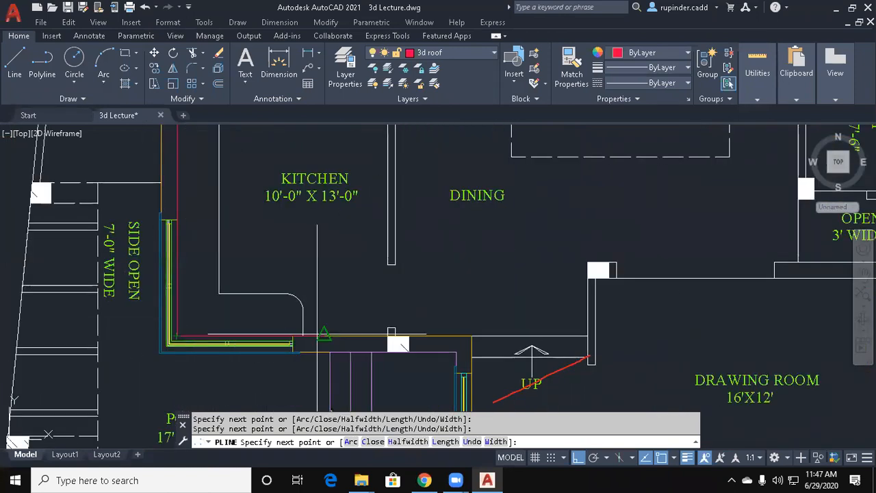
pyautogui.moveTo(548, 354); pyautogui.dragTo(451, 272, button='middle')
pyautogui.moveTo(374, 254); pyautogui.dragTo(347, 126, button='middle')
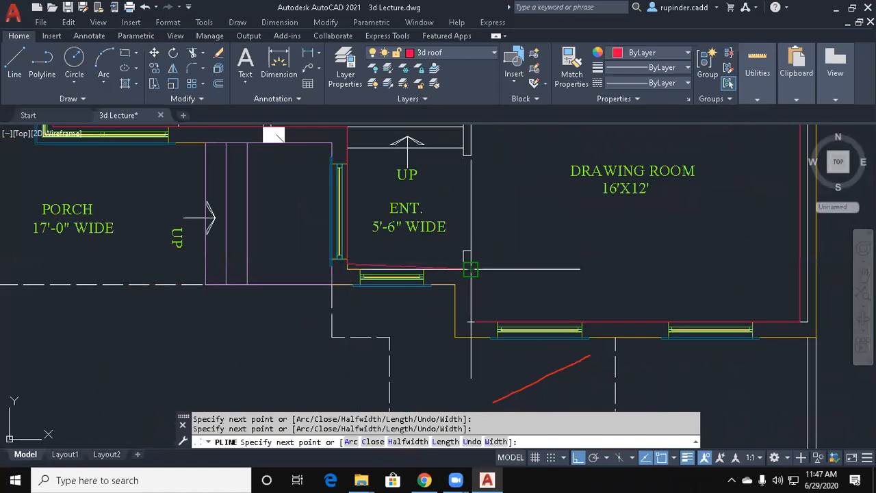
pyautogui.scroll(-3, 470, 269)
pyautogui.press('Escape')
# Draw a closed polyline along the dashed front lawn projection and the outer wall face of the entrance and drawing room.
pyautogui.press('Return')
pyautogui.scroll(1, 553, 320)
pyautogui.click(553, 320)
pyautogui.click(553, 319)
pyautogui.click(412, 320)
pyautogui.click(412, 259)
pyautogui.write('u')
pyautogui.press('Return')
pyautogui.scroll(2, 416, 284)
pyautogui.click(413, 258)
pyautogui.click(352, 206)
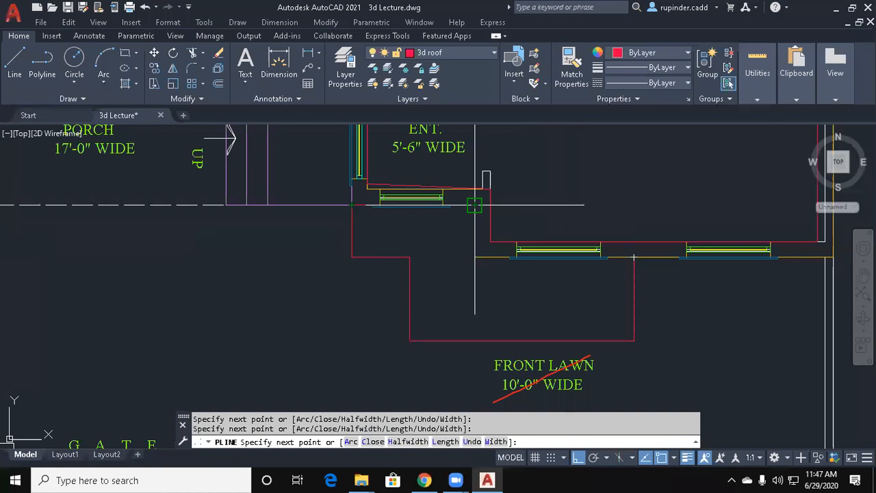
pyautogui.moveTo(420, 293); pyautogui.dragTo(527, 319, button='middle')
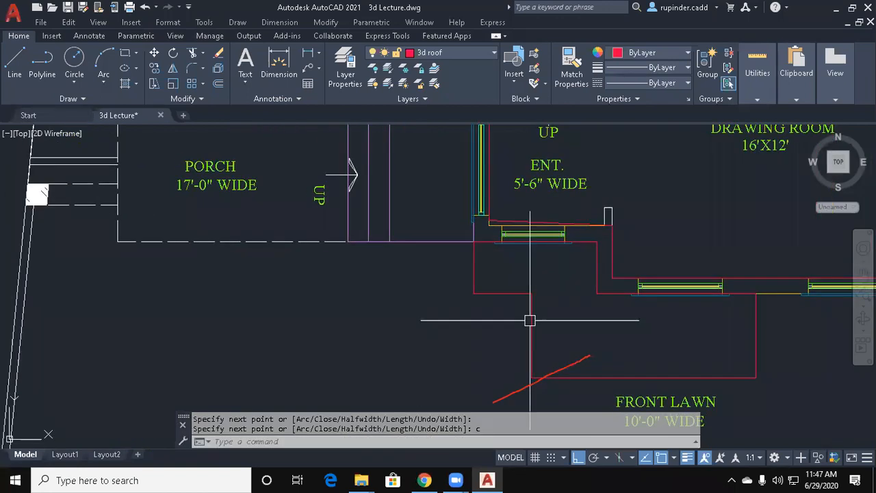
pyautogui.press('Return')
# Draw a closed polyline around the porch and side-open projection, following the outer wall face of the kitchen and entrance.
pyautogui.press('Return')
pyautogui.click(473, 241)
pyautogui.click(117, 241)
pyautogui.moveTo(158, 215); pyautogui.dragTo(232, 227, button='middle')
pyautogui.click(233, 229)
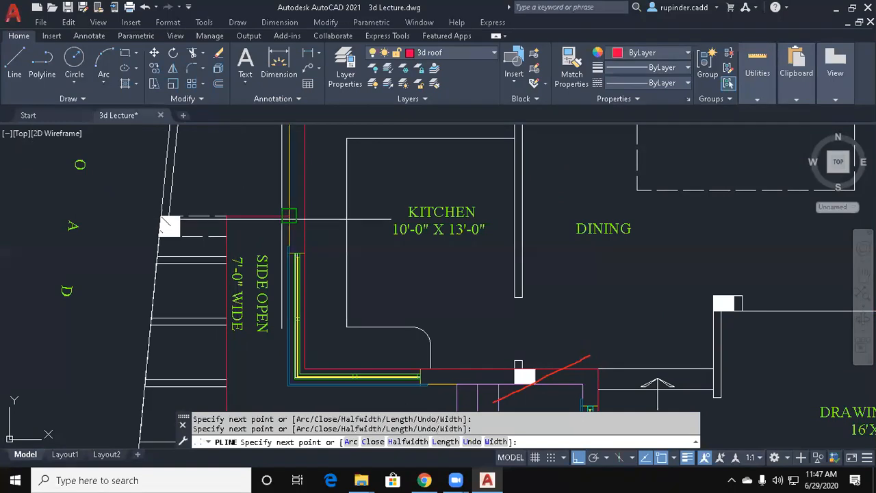
pyautogui.moveTo(301, 409); pyautogui.dragTo(279, 323, button='middle')
pyautogui.scroll(5, 282, 323)
pyautogui.click(283, 240)
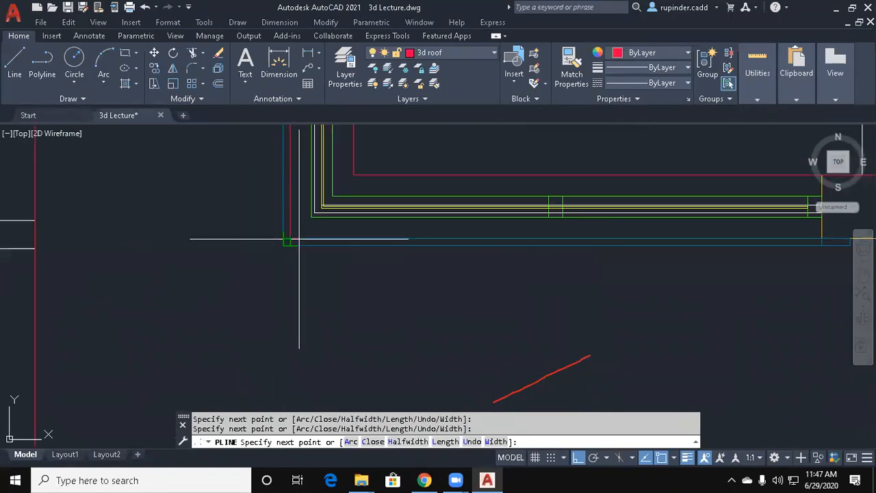
pyautogui.scroll(-5, 283, 240)
pyautogui.scroll(-2, 583, 301)
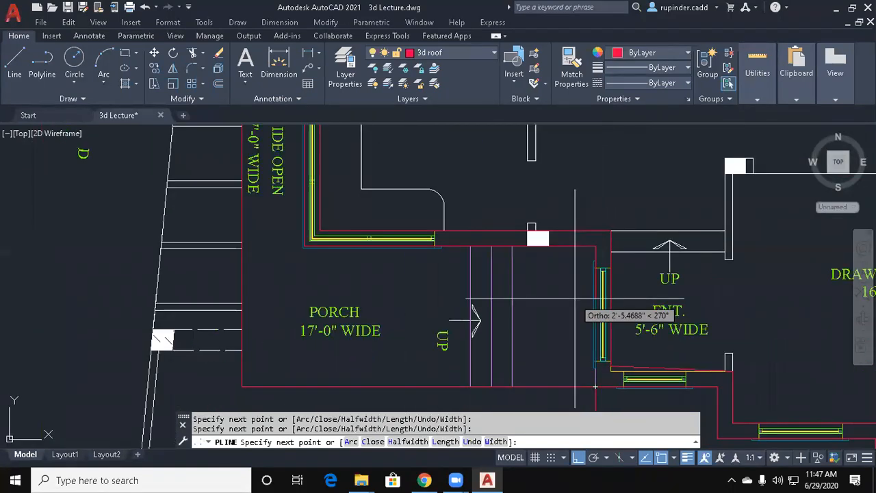
pyautogui.moveTo(583, 301); pyautogui.dragTo(538, 253, button='middle')
pyautogui.write('c')
pyautogui.press('Return')
# Draw a closed polyline for the narrow side projection outside the bedroom and dressing room wall.
pyautogui.moveTo(463, 240); pyautogui.dragTo(493, 373, button='middle')
pyautogui.moveTo(423, 256); pyautogui.dragTo(473, 416, button='middle')
pyautogui.press('Return')
pyautogui.click(355, 199)
pyautogui.moveTo(325, 147); pyautogui.dragTo(354, 352, button='middle')
pyautogui.moveTo(342, 133); pyautogui.dragTo(346, 325, button='middle')
pyautogui.click(346, 193)
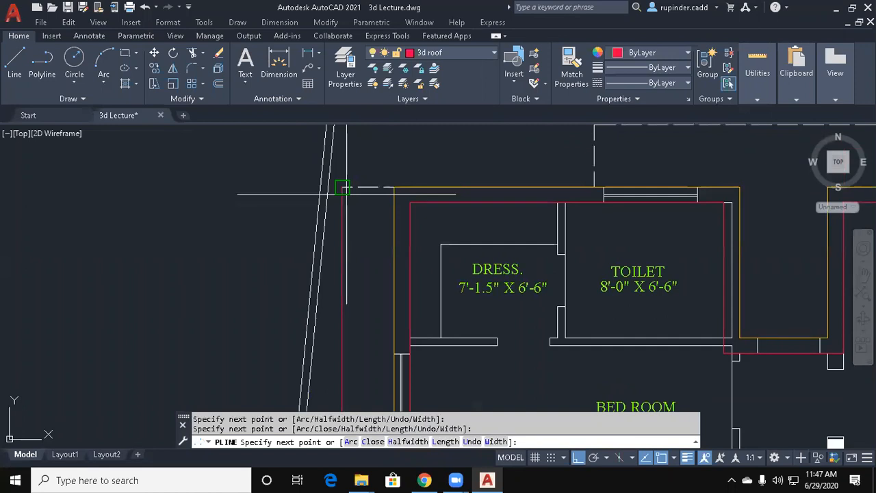
pyautogui.click(395, 187)
pyautogui.moveTo(356, 282); pyautogui.dragTo(342, 229, button='middle')
pyautogui.write('c')
pyautogui.press('Return')
# Draw a closed polyline for the rear projection along the dashed rear-open line and the outer wall face, including the recess.
pyautogui.moveTo(371, 254); pyautogui.dragTo(323, 341, button='middle')
pyautogui.press('Return')
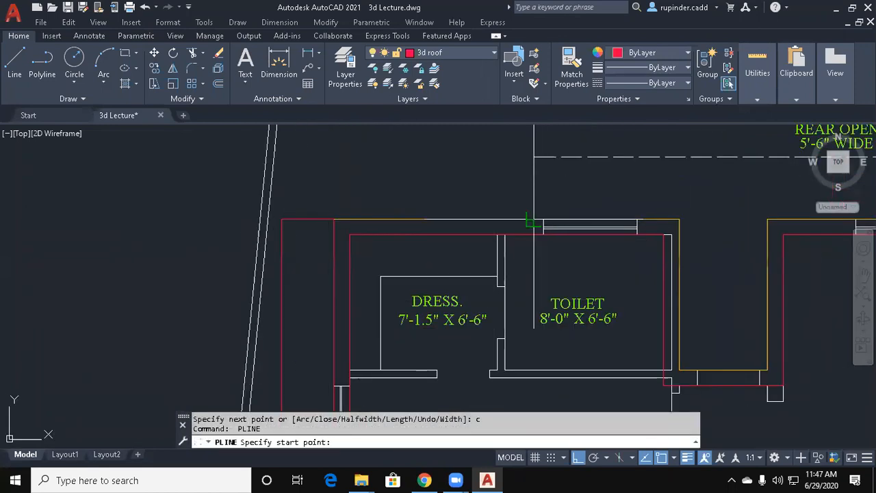
pyautogui.click(534, 220)
pyautogui.click(535, 157)
pyautogui.moveTo(535, 156); pyautogui.dragTo(162, 192, button='middle')
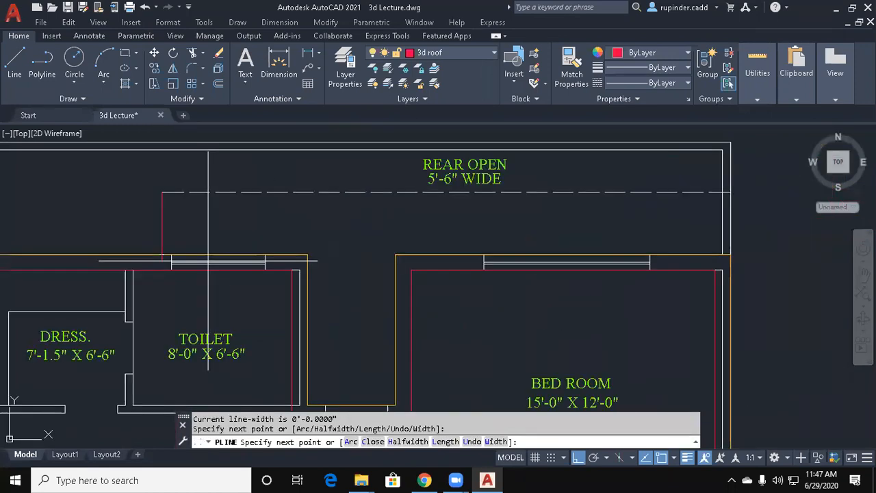
pyautogui.click(730, 193)
pyautogui.click(730, 255)
pyautogui.click(396, 254)
pyautogui.moveTo(389, 315); pyautogui.dragTo(418, 200, button='middle')
pyautogui.click(424, 290)
pyautogui.click(336, 290)
pyautogui.write('c')
pyautogui.press('Return')
# Switch to the SW Isometric view and isolate the 3d roof layer.
pyautogui.scroll(-3, 338, 145)
pyautogui.moveTo(401, 359); pyautogui.dragTo(466, 217, button='middle')
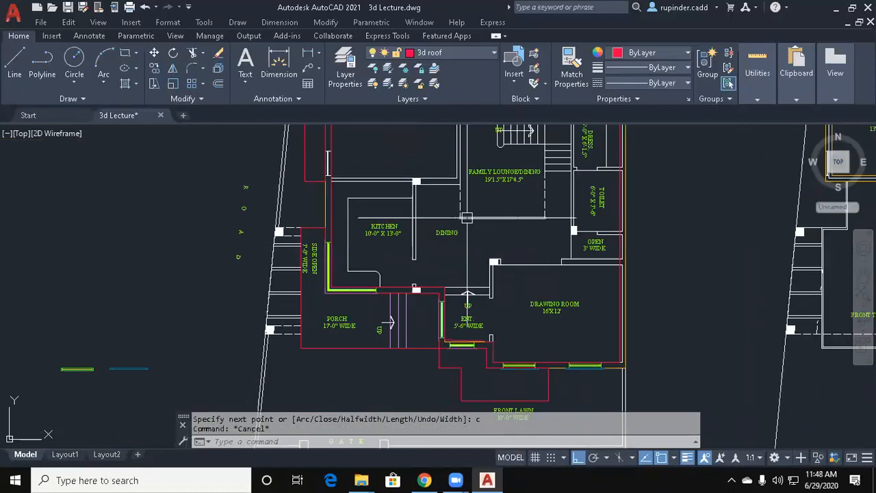
pyautogui.hotkey('alt', 'v')
pyautogui.press('3')
pyautogui.press('s')
pyautogui.moveTo(422, 280); pyautogui.dragTo(506, 192, button='middle')
pyautogui.scroll(4, 429, 275)
pyautogui.moveTo(455, 287); pyautogui.dragTo(475, 279, button='middle')
pyautogui.press('Escape')
pyautogui.write('`')
pyautogui.write('lay')
pyautogui.write('iso')
pyautogui.press('Return')
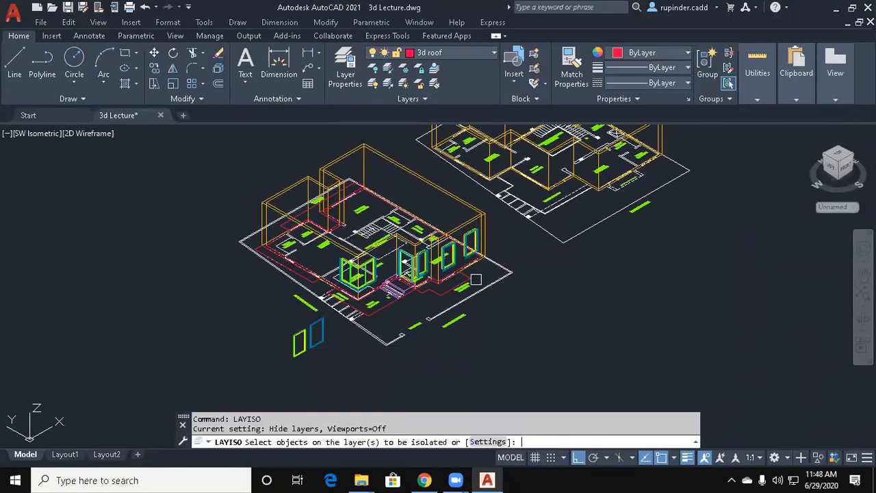
pyautogui.scroll(2, 463, 271)
pyautogui.click(441, 290)
pyautogui.press('Return')
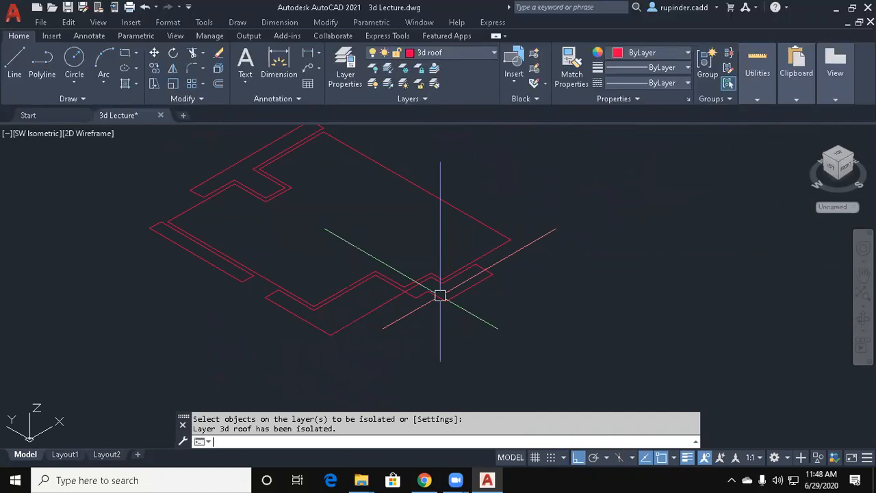
pyautogui.press('Escape')
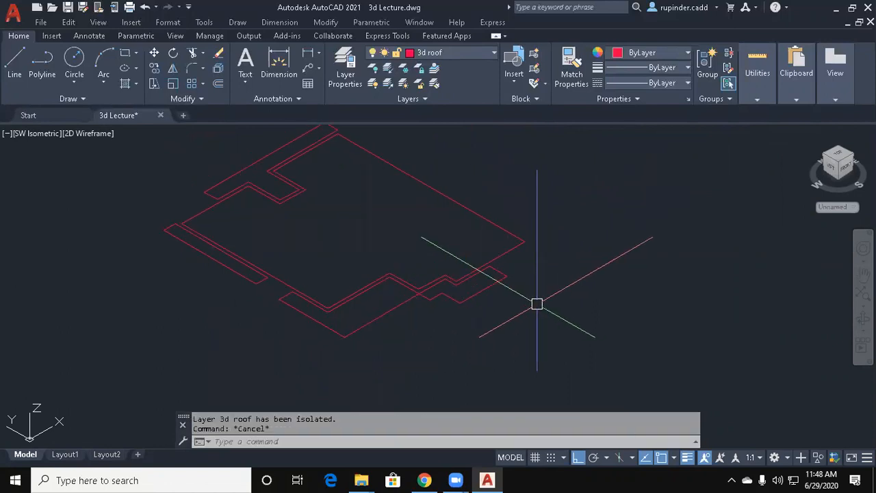
pyautogui.click(486, 51)
pyautogui.press('Escape')
pyautogui.click(594, 274)
pyautogui.press('Escape')
pyautogui.press('Escape')
pyautogui.press('Escape')
# Extrude all five roof and projection outlines by 12 inches.
pyautogui.write('ext')
pyautogui.press('Return')
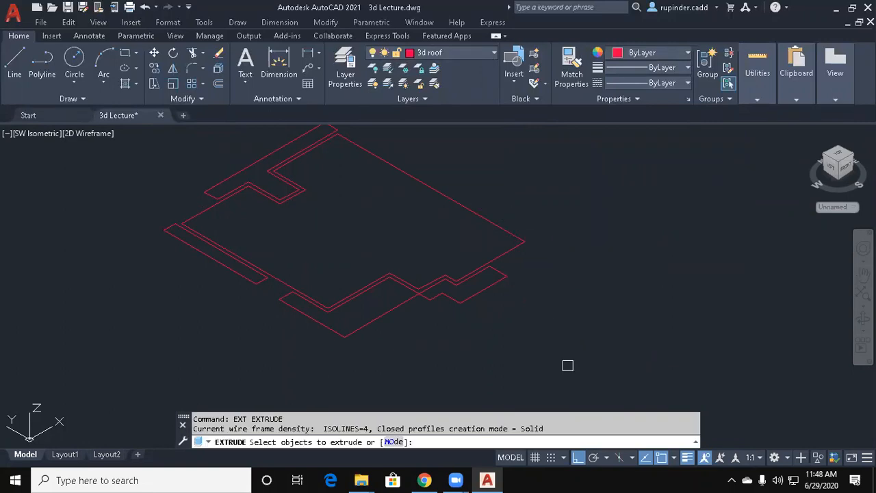
pyautogui.click(567, 363)
pyautogui.click(174, 182)
pyautogui.press('Return')
pyautogui.write('12')
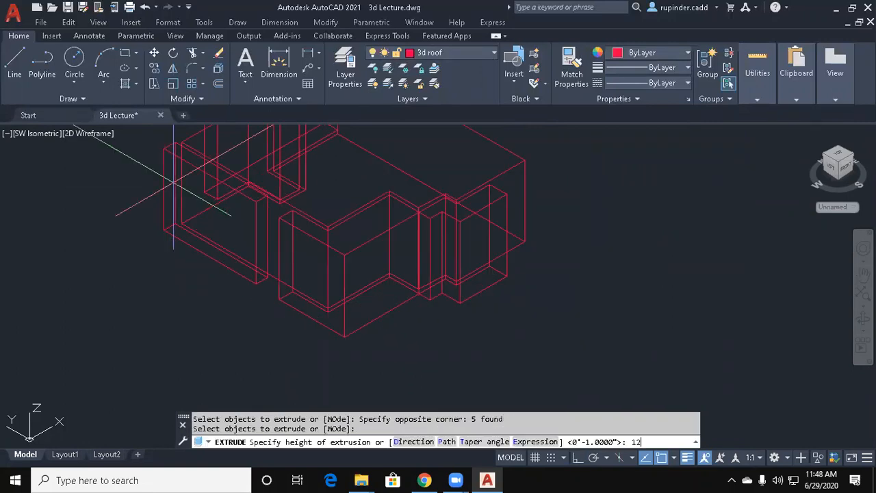
pyautogui.press('Escape')
pyautogui.press('Escape')
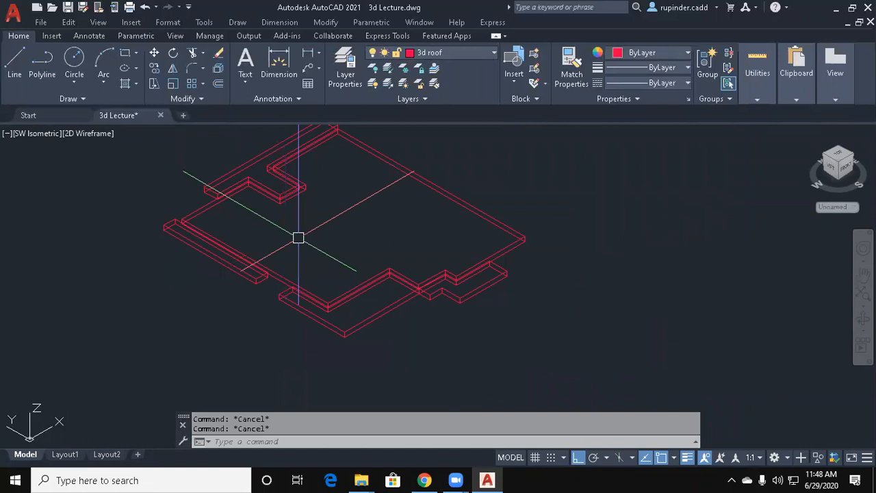
# Move all the extruded roof slabs vertically upward by 12 feet.
pyautogui.write('m')
pyautogui.press('Return')
pyautogui.click(494, 351)
pyautogui.click(189, 191)
pyautogui.press('Return')
pyautogui.click(605, 386)
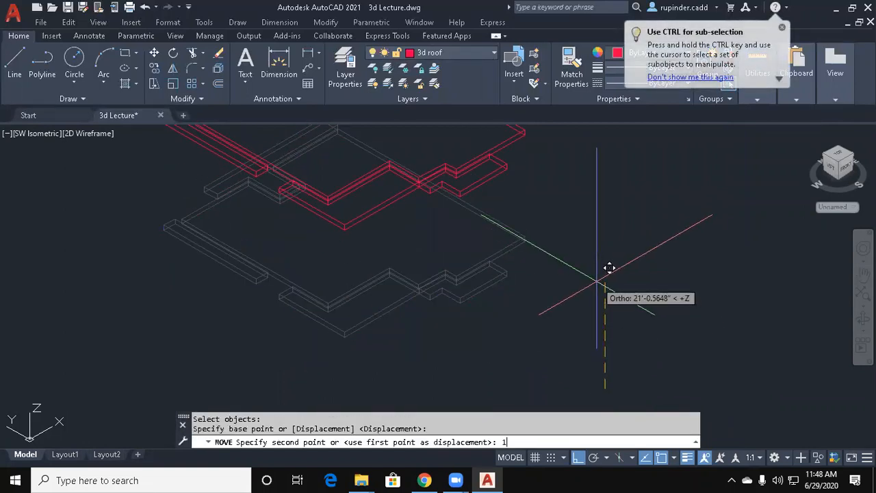
pyautogui.write("12'")
pyautogui.press('Return')
pyautogui.press('Escape')
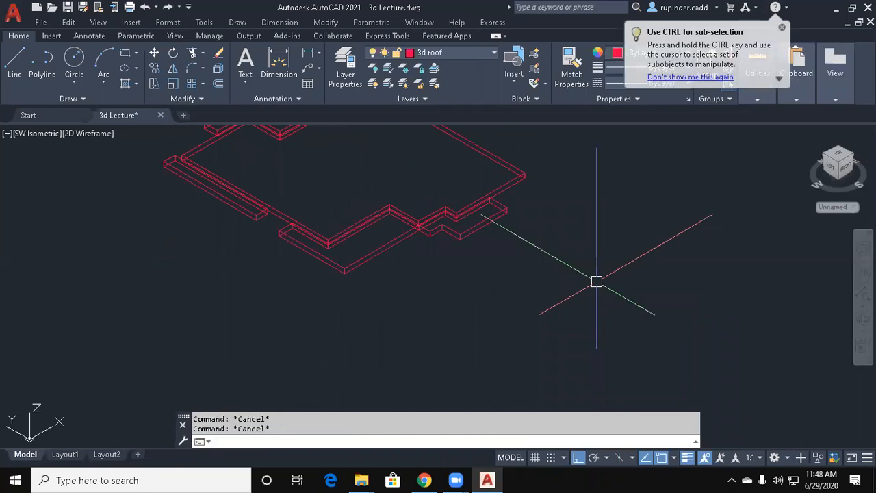
# Restore the hidden layers and examine the roofed ground floor in the Conceptual visual style.
pyautogui.write('layuniso')
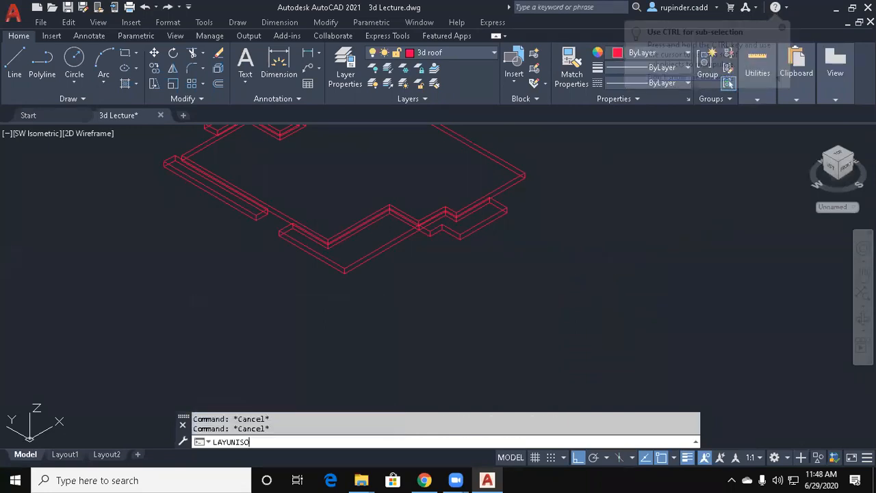
pyautogui.press('Return')
pyautogui.write('vs')
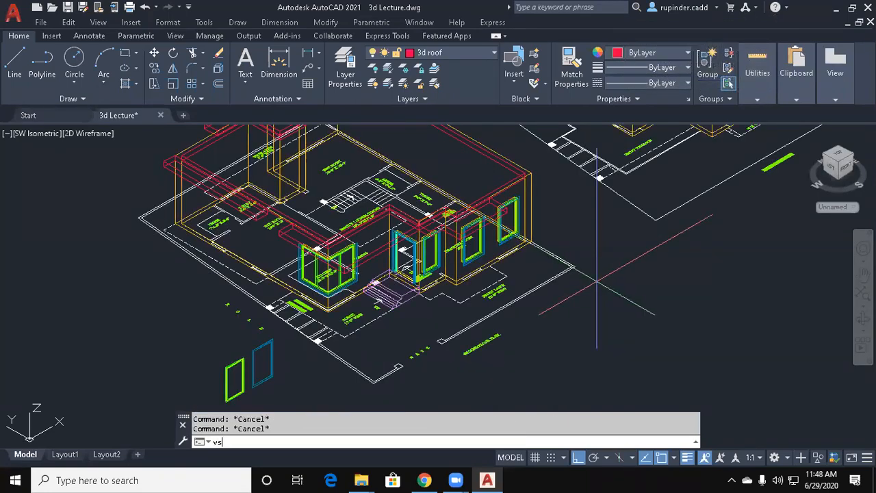
pyautogui.press('Return')
pyautogui.write('c')
pyautogui.press('Return')
pyautogui.moveTo(431, 237)
pyautogui.mouseDown(button='middle')
pyautogui.moveTo(455, 268)
pyautogui.moveTo(453, 306)
pyautogui.moveTo(448, 274)
pyautogui.mouseUp(button='middle')
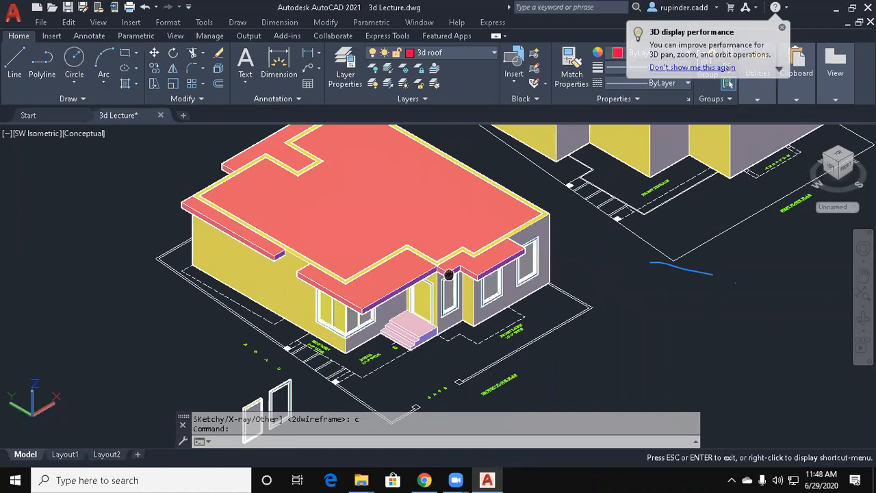
pyautogui.scroll(2, 362, 322)
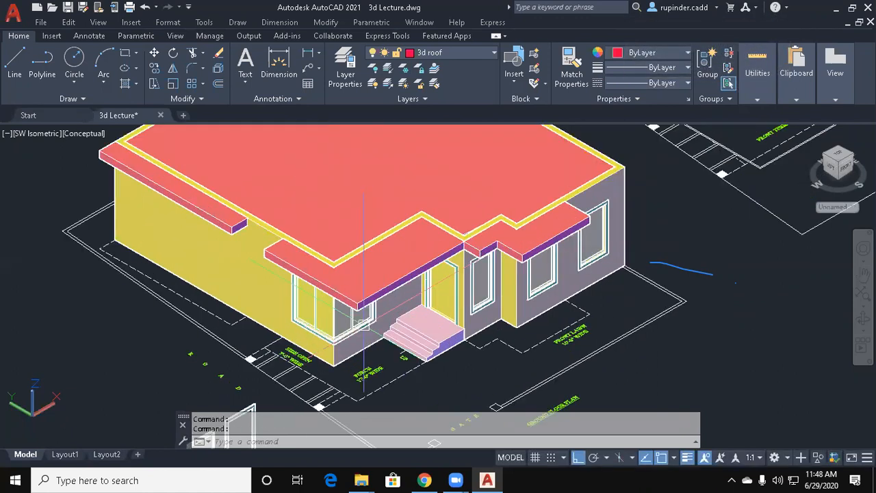
pyautogui.moveTo(306, 375); pyautogui.dragTo(342, 340, button='middle')
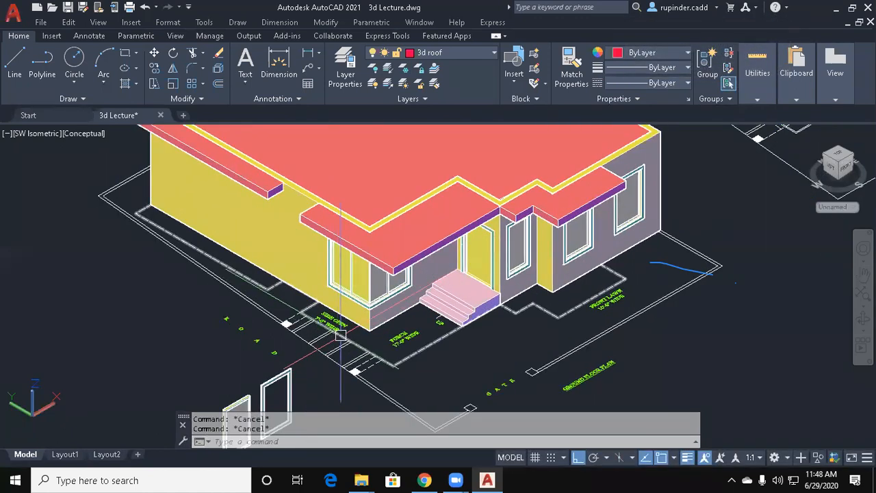
# Return to the 2D wireframe style and show the first floor plan in top view.
pyautogui.write('vs')
pyautogui.press('Return')
pyautogui.write('2')
pyautogui.press('Return')
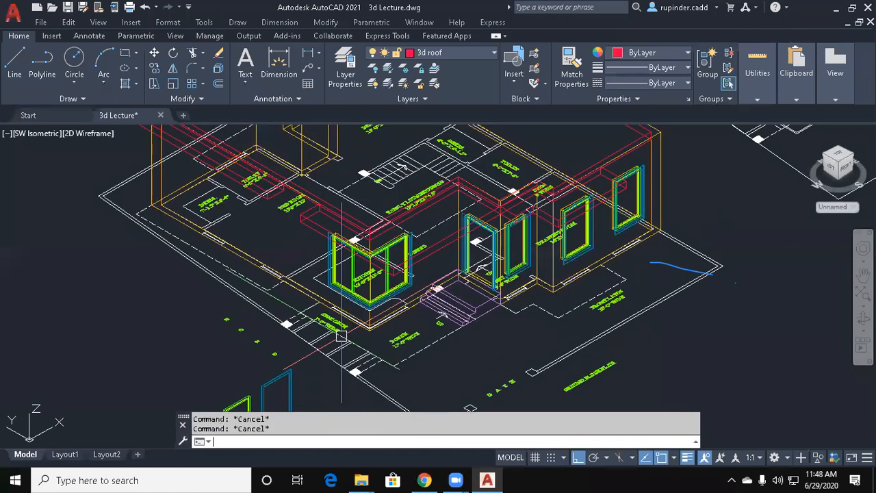
pyautogui.click(342, 336)
pyautogui.press('Escape')
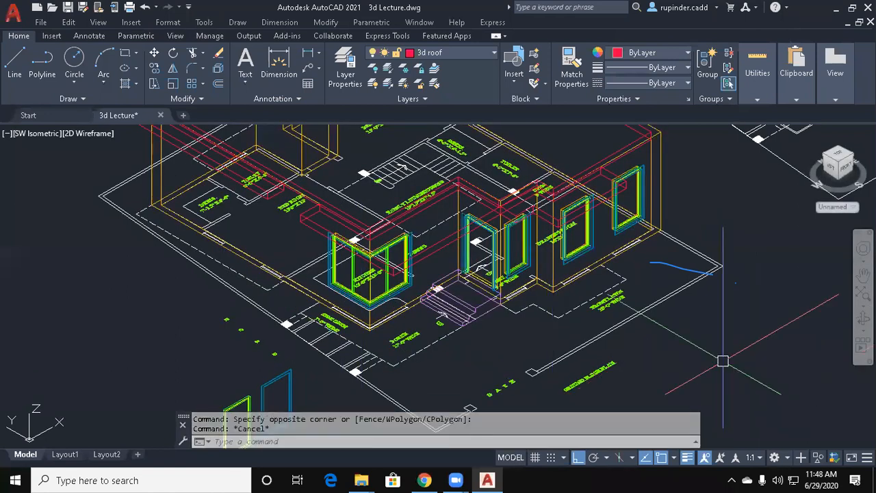
pyautogui.hotkey('alt', 'v')
pyautogui.press('3')
pyautogui.press('t')
pyautogui.moveTo(246, 310); pyautogui.dragTo(476, 281, button='middle')
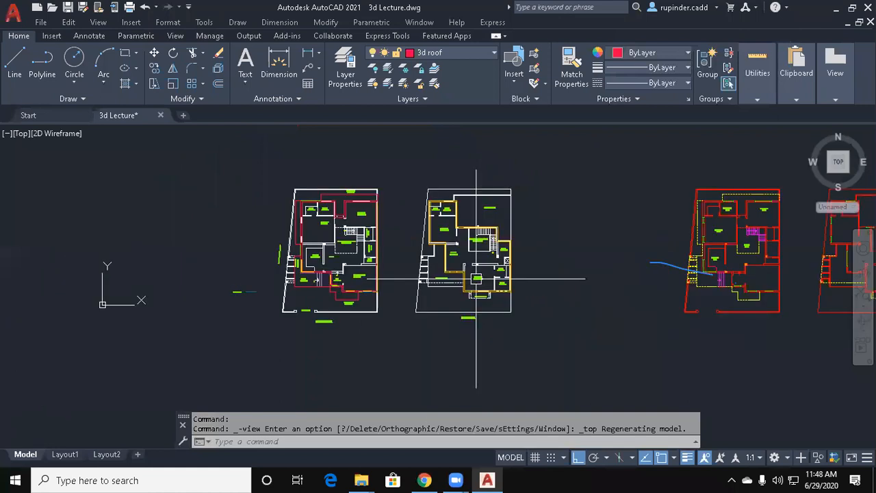
pyautogui.press('Escape')
pyautogui.press('Escape')
pyautogui.write('pl')
pyautogui.press('Return')
pyautogui.scroll(8, 468, 281)
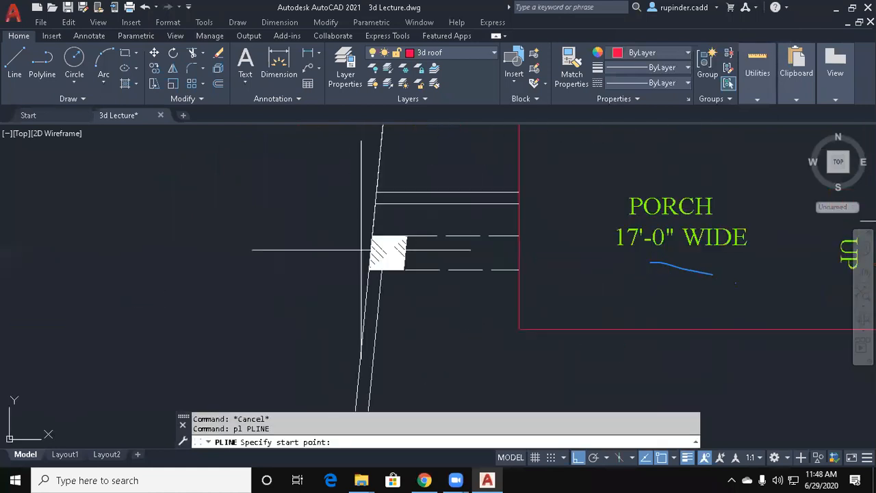
pyautogui.click(518, 204)
pyautogui.press('Escape')
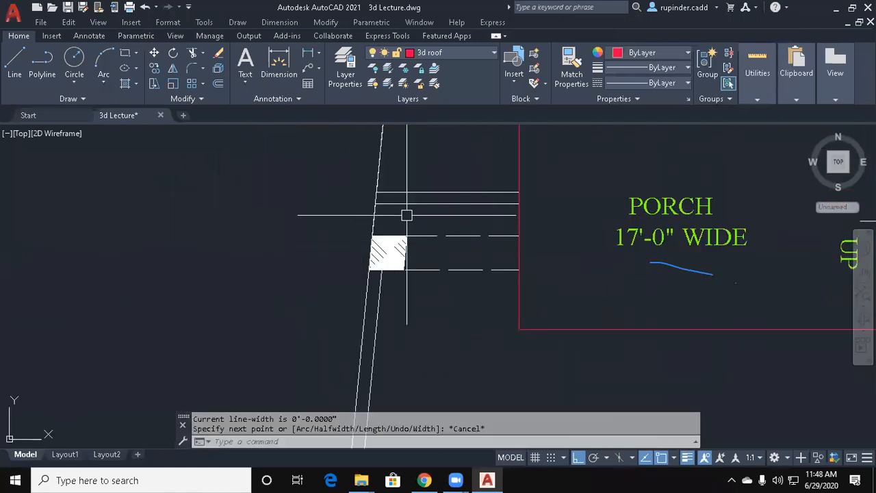
# Outline the narrow beam nearest the porch's front, between the boundary wall and the roof projection, with a closed polyline.
pyautogui.scroll(4, 405, 211)
pyautogui.press('Return')
pyautogui.click(326, 186)
pyautogui.click(691, 186)
pyautogui.click(690, 159)
pyautogui.click(327, 158)
pyautogui.write('c')
pyautogui.press('Return')
pyautogui.scroll(-5, 328, 158)
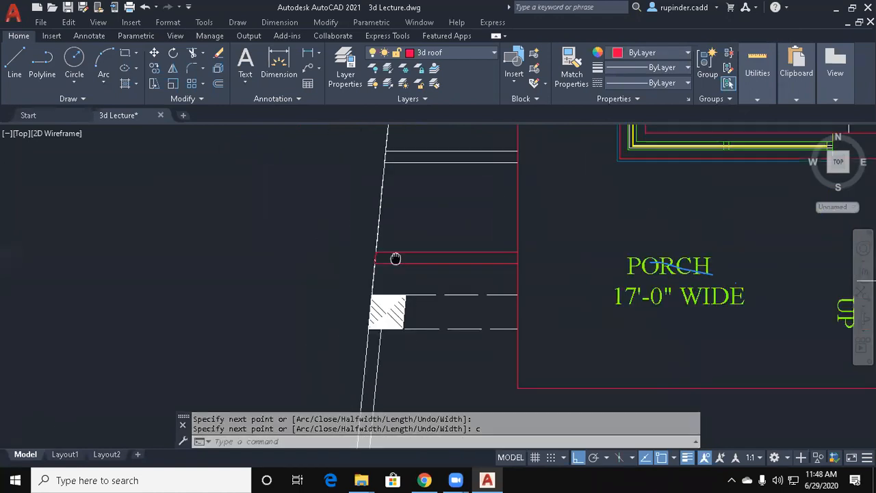
# Outline the next two narrow beams along the side open with closed polylines.
pyautogui.press('Return')
pyautogui.click(389, 181)
pyautogui.click(512, 180)
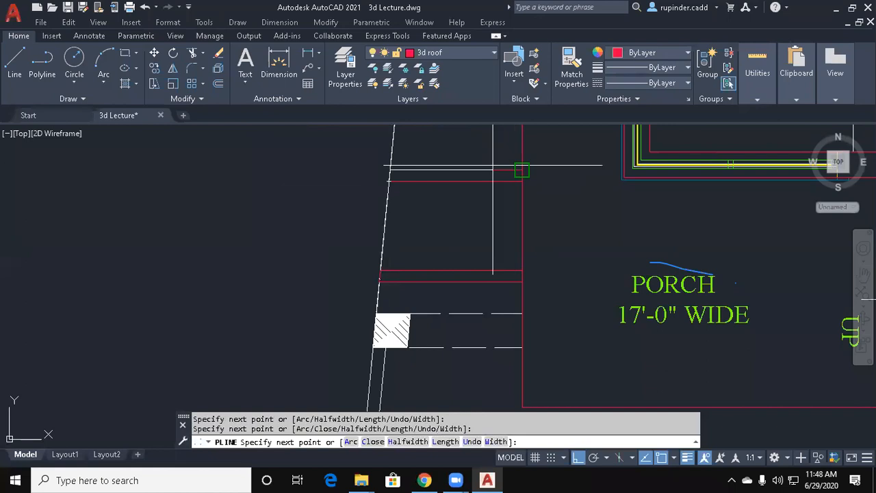
pyautogui.moveTo(390, 171); pyautogui.dragTo(389, 301, button='middle')
pyautogui.press('Escape')
pyautogui.press('Return')
pyautogui.click(396, 198)
pyautogui.click(503, 197)
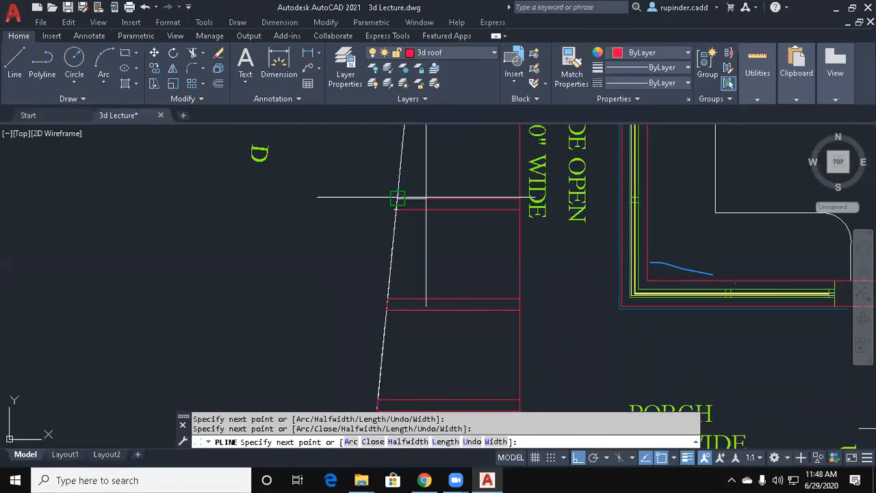
pyautogui.moveTo(424, 196); pyautogui.dragTo(409, 332, button='middle')
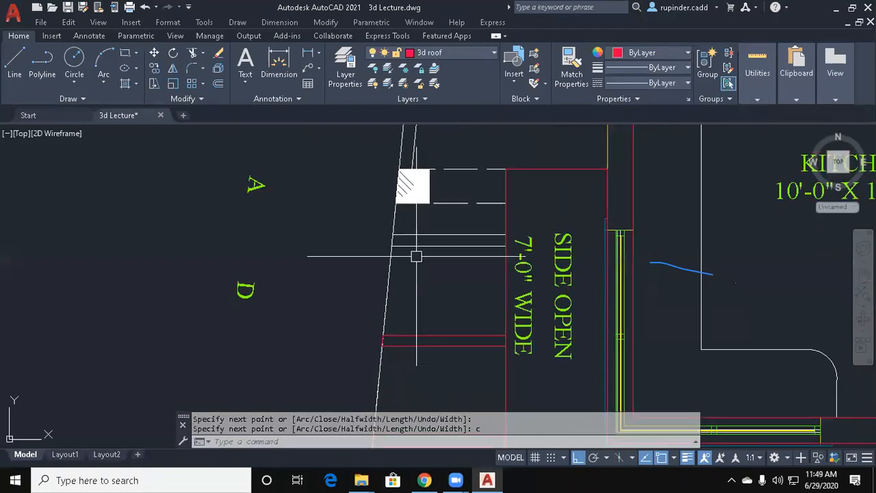
pyautogui.press('Escape')
# Outline the fourth narrow beam, beside the rear hatched column of the side open, with a closed polyline.
pyautogui.press('Return')
pyautogui.click(415, 254)
pyautogui.click(483, 255)
pyautogui.click(429, 238)
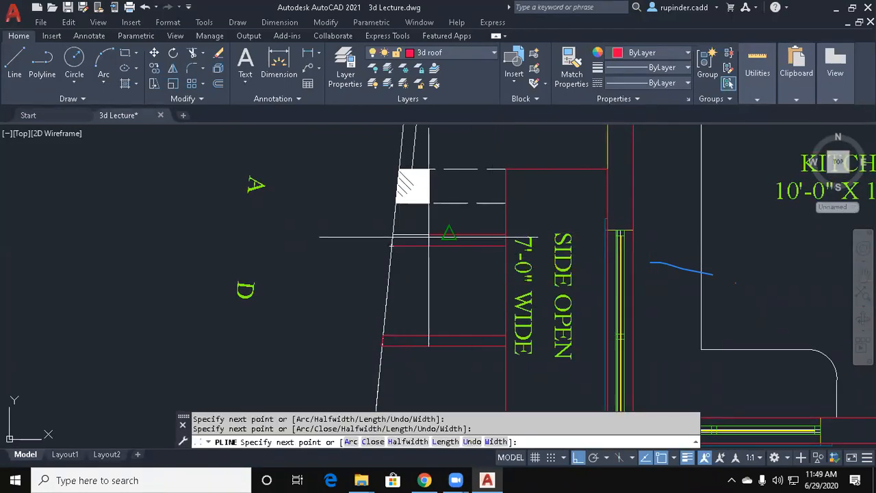
pyautogui.press('Escape')
pyautogui.scroll(-4, 411, 256)
pyautogui.press('Escape')
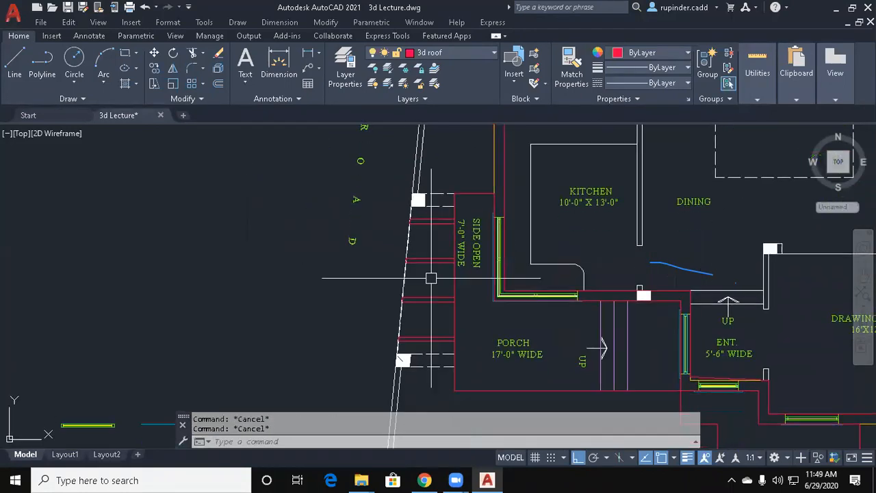
# Extrude the four beam outlines by 1 foot.
pyautogui.write('ex')
pyautogui.press('Escape')
pyautogui.press('Escape')
pyautogui.write('ext')
pyautogui.press('Return')
pyautogui.click(420, 340)
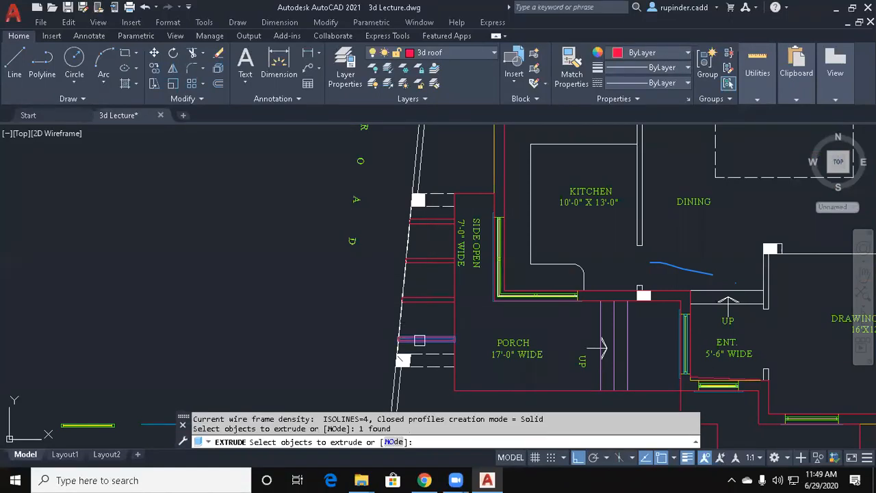
pyautogui.click(427, 300)
pyautogui.press('Return')
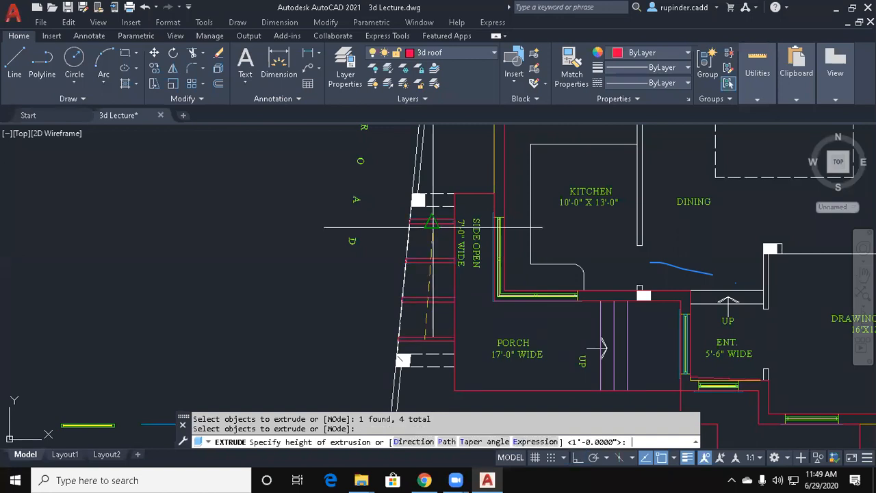
pyautogui.write('1')
pyautogui.press('Return')
pyautogui.press('Escape')
pyautogui.press('Escape')
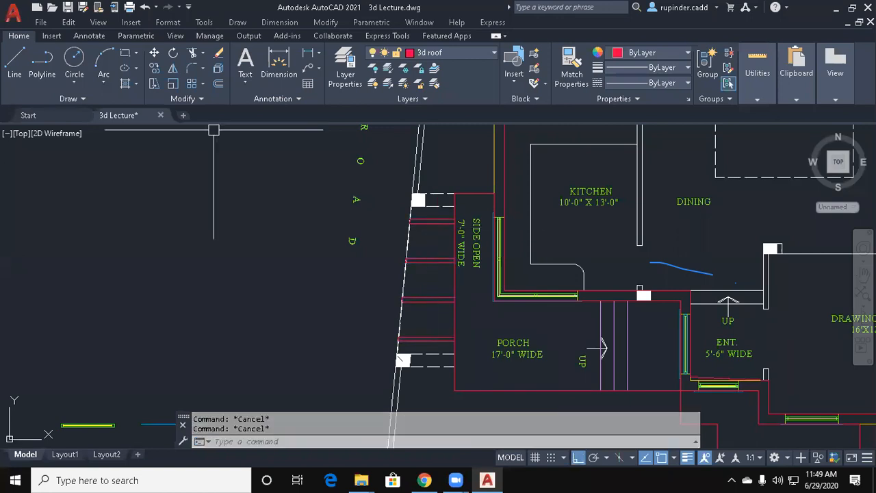
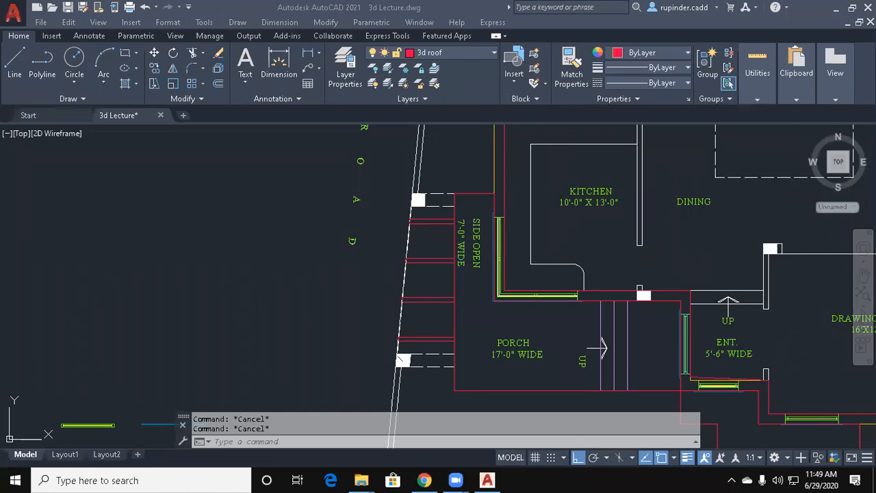
# Switch to the SW isometric view and move the four extruded beams vertically upward by 12 feet.
pyautogui.hotkey('alt', 'v')
pyautogui.press('3')
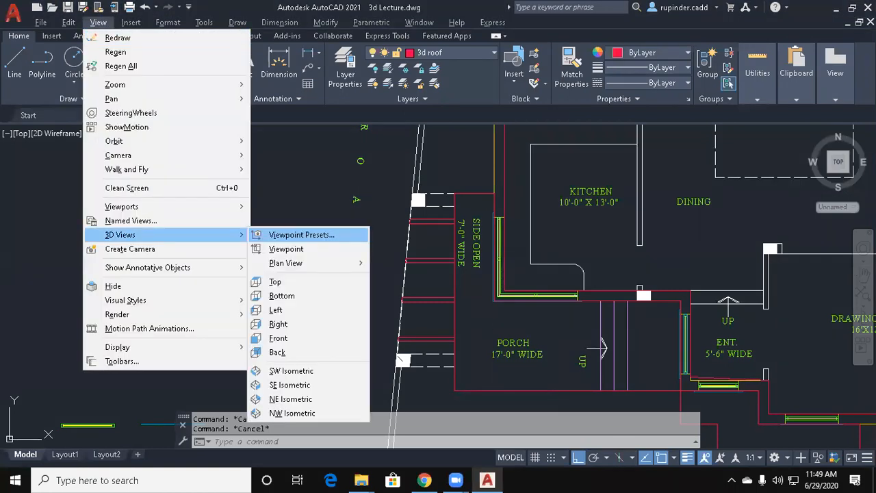
pyautogui.press('s')
pyautogui.scroll(6, 349, 287)
pyautogui.press('Escape')
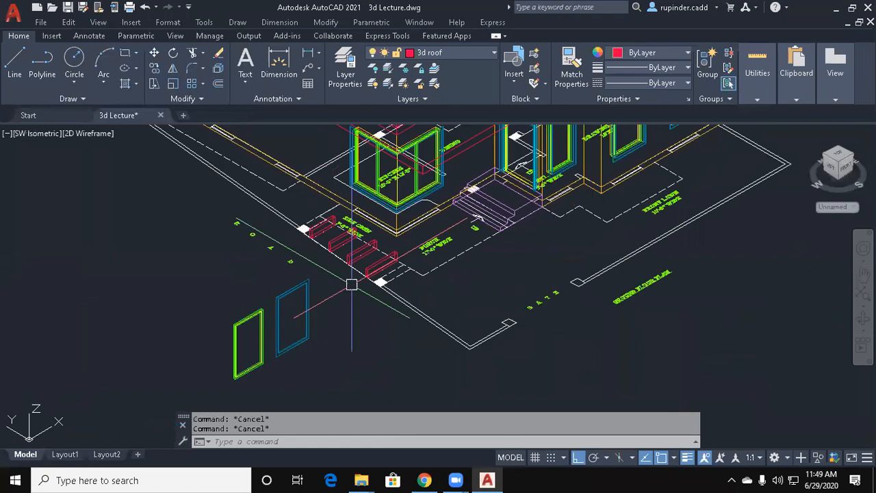
pyautogui.write('em')
pyautogui.press('Return')
pyautogui.scroll(3, 421, 291)
pyautogui.click(356, 241)
pyautogui.click(325, 226)
pyautogui.click(263, 193)
pyautogui.press('Return')
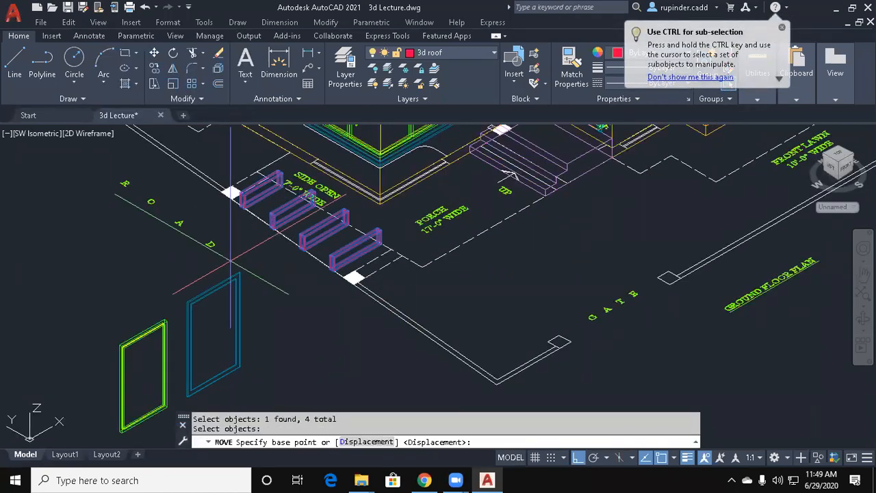
pyautogui.click(239, 252)
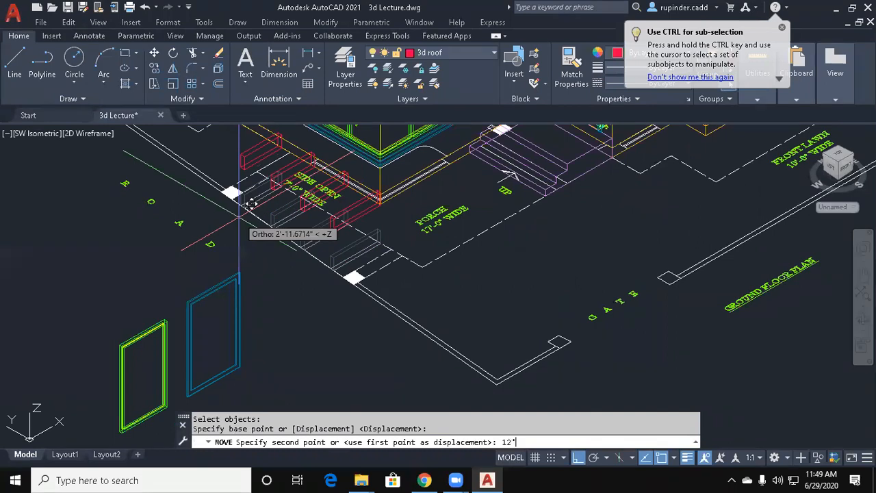
pyautogui.write("12'6")
pyautogui.press('Escape')
# Show the model in the Conceptual visual style and examine the beams at the roof projection.
pyautogui.write('vs')
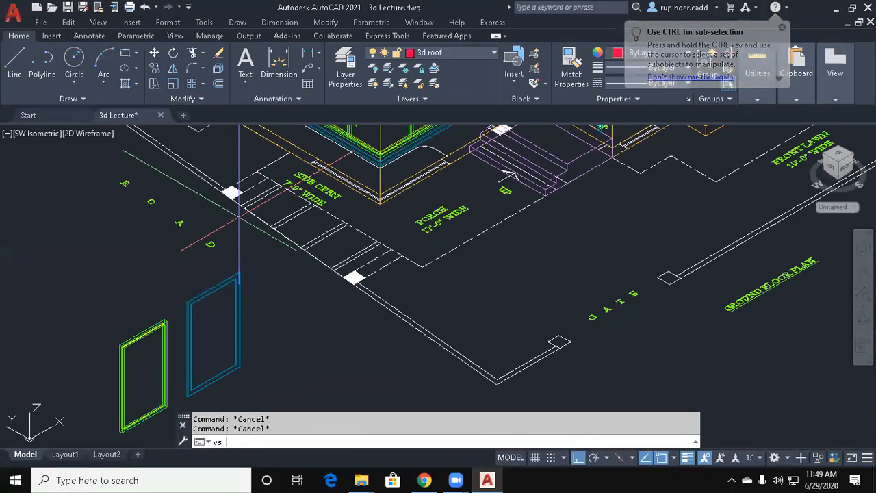
pyautogui.press('Return')
pyautogui.write('c')
pyautogui.press('Return')
pyautogui.scroll(-2, 238, 218)
pyautogui.moveTo(366, 220); pyautogui.dragTo(406, 340, button='middle')
pyautogui.scroll(2, 401, 289)
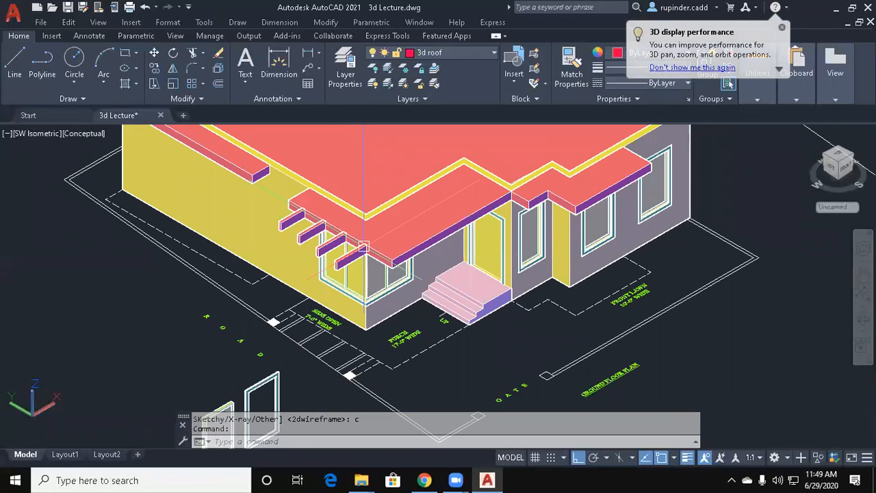
# Union the porch roof projection slab with the four projecting beams.
pyautogui.press('Escape')
pyautogui.press('Escape')
pyautogui.write('un')
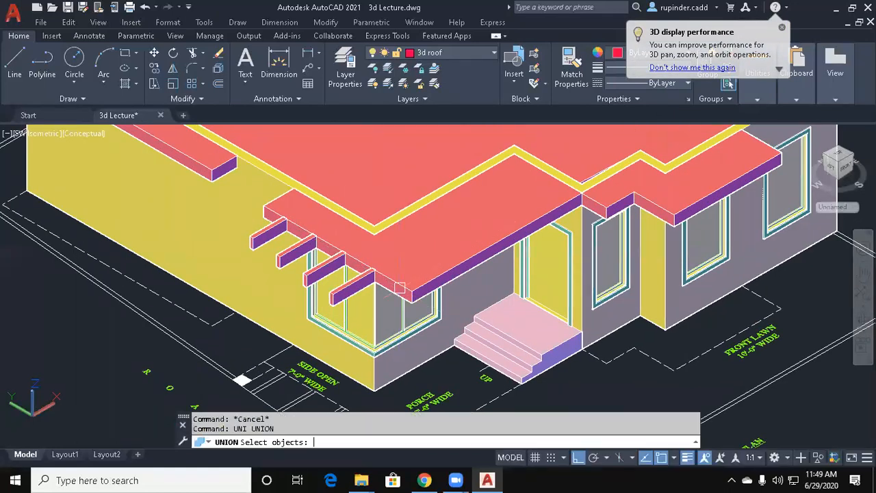
pyautogui.click(399, 287)
pyautogui.scroll(2, 384, 281)
pyautogui.click(349, 285)
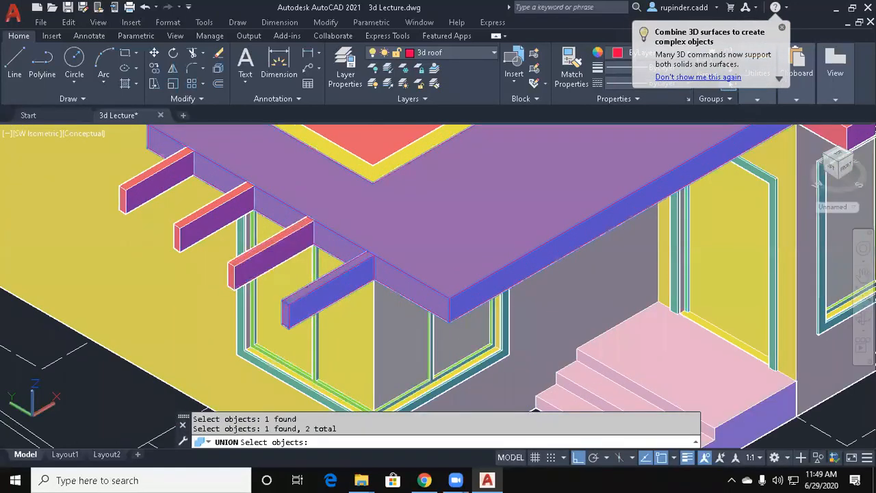
pyautogui.click(271, 252)
pyautogui.click(214, 215)
pyautogui.click(163, 182)
pyautogui.press('Return')
pyautogui.scroll(-3, 359, 250)
pyautogui.press('Escape')
pyautogui.press('Escape')
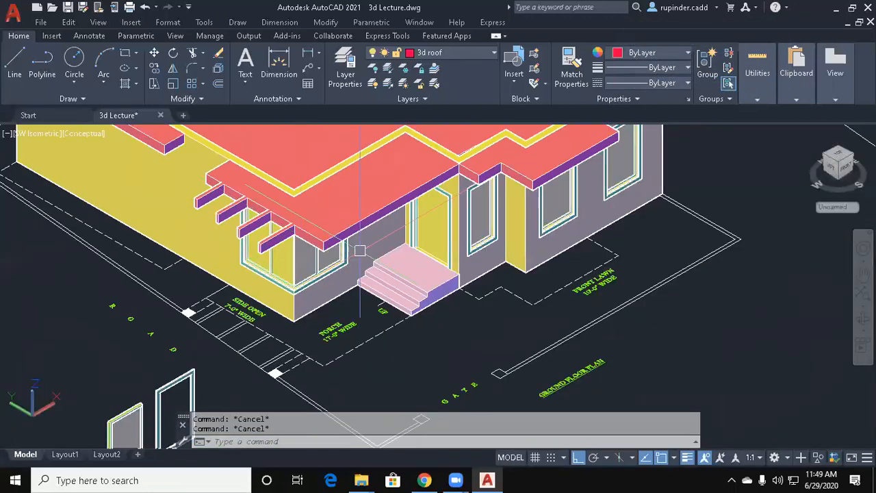
pyautogui.moveTo(359, 249); pyautogui.dragTo(370, 252, button='middle')
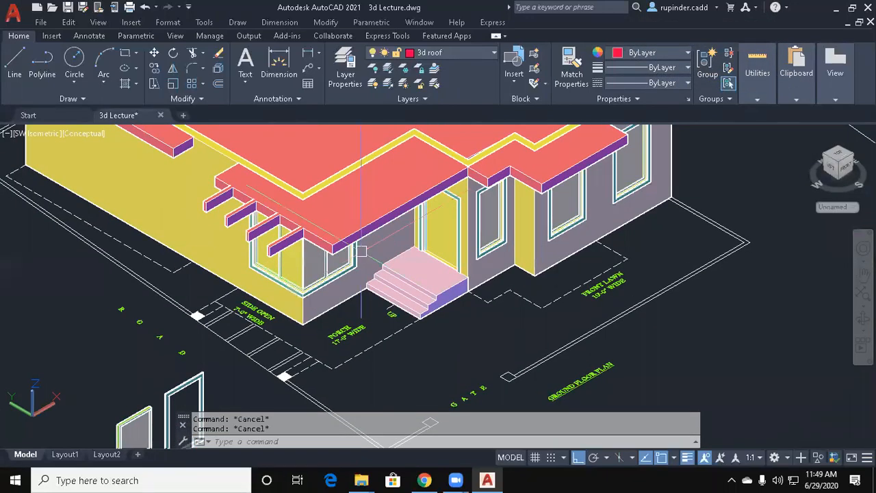
# Return to the 2D wireframe style and show the floor plans in top view.
pyautogui.write('vs')
pyautogui.press('Return')
pyautogui.write('2')
pyautogui.press('Return')
pyautogui.click(672, 342)
pyautogui.press('Escape')
pyautogui.hotkey('alt', 'v')
pyautogui.press('d')
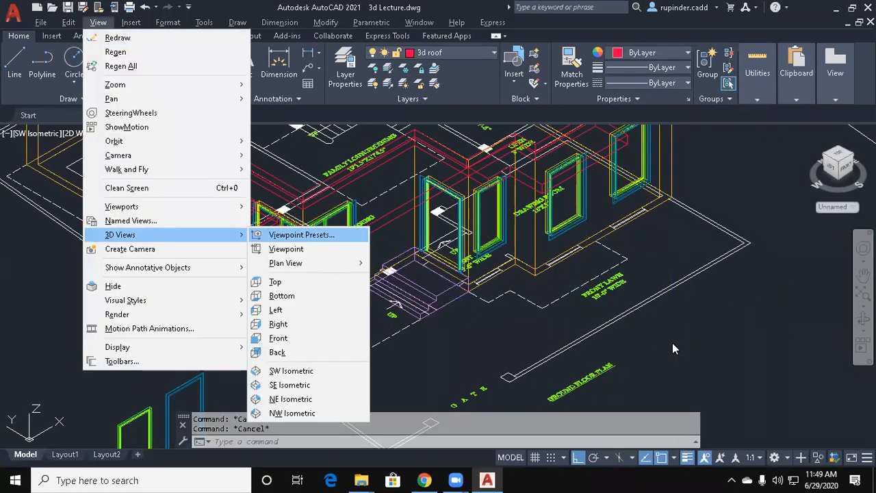
pyautogui.write('t ')
pyautogui.write('p')
pyautogui.press('Return')
pyautogui.press('Escape')
# Make 3d wall the current layer.
pyautogui.write('pl')
pyautogui.press('Return')
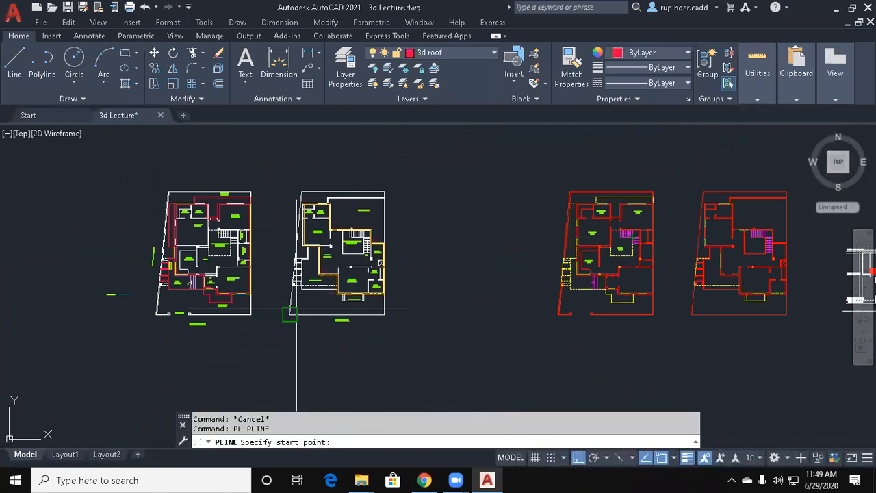
pyautogui.click(478, 56)
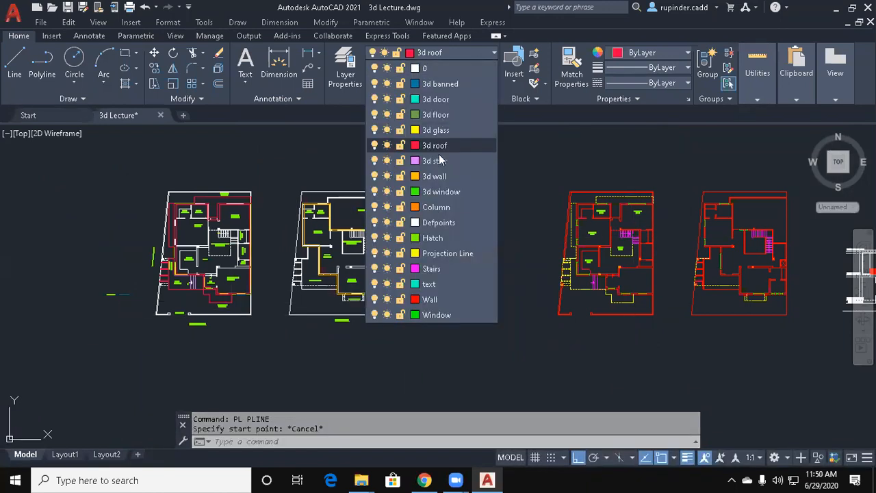
pyautogui.click(430, 176)
pyautogui.press('Escape')
pyautogui.press('Escape')
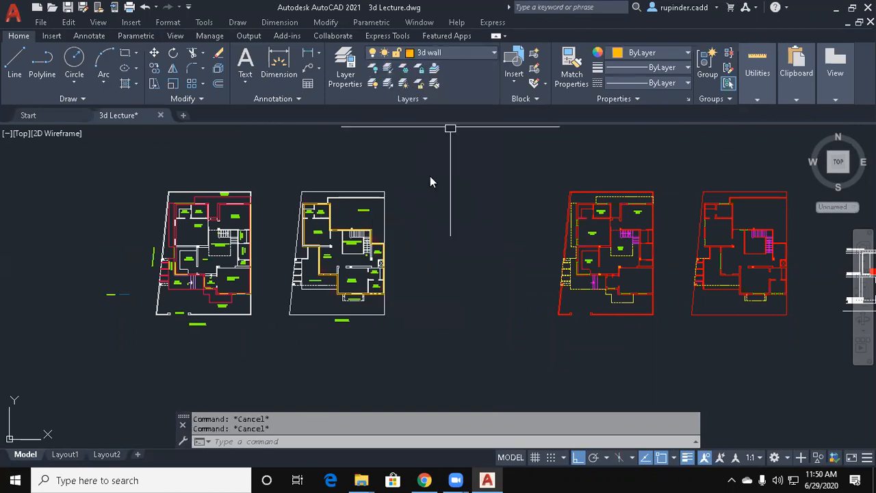
# Trace a polyline around the gate pillar beside the front lawn and along the boundary wall's outer face to the house's front corner.
pyautogui.write('pl')
pyautogui.press('Return')
pyautogui.scroll(10, 254, 244)
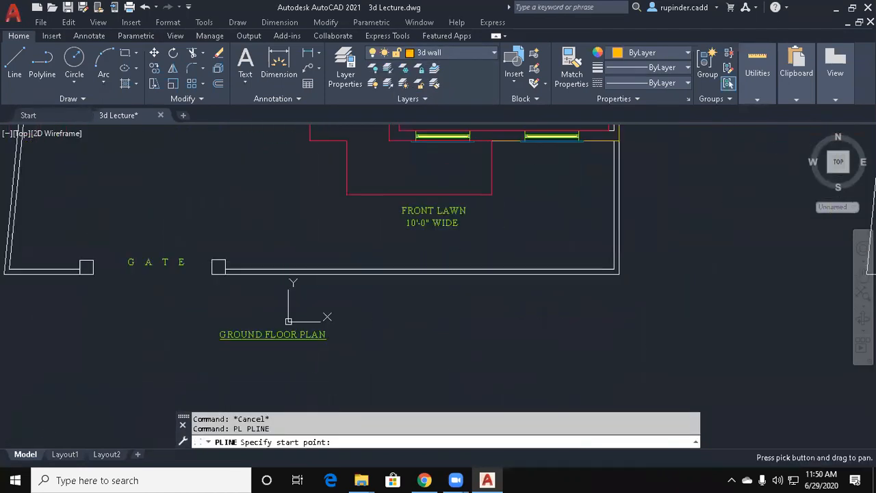
pyautogui.click(177, 274)
pyautogui.click(254, 260)
pyautogui.click(163, 268)
pyautogui.moveTo(465, 328); pyautogui.dragTo(217, 340, button='middle')
pyautogui.click(554, 293)
pyautogui.scroll(-5, 576, 176)
pyautogui.scroll(4, 576, 176)
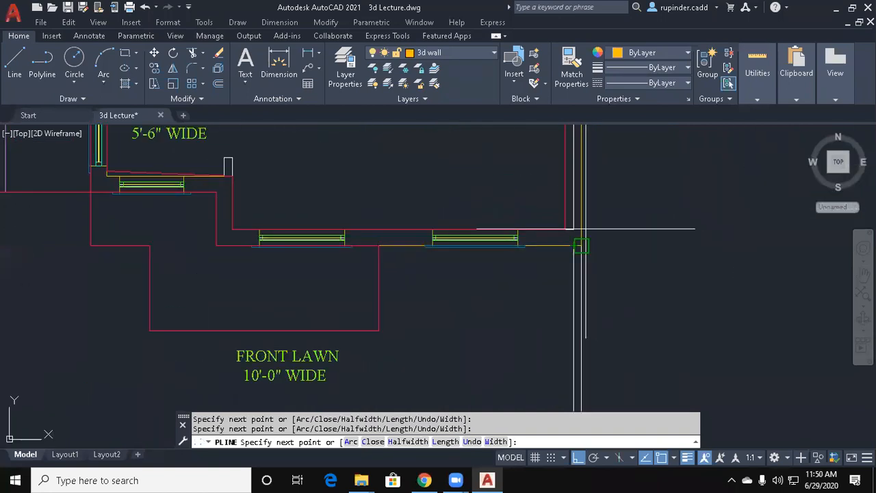
# Continue the boundary wall polyline from the house's front corner along the inner face back to the gate pillar.
pyautogui.click(571, 249)
pyautogui.moveTo(578, 384); pyautogui.dragTo(580, 172, button='middle')
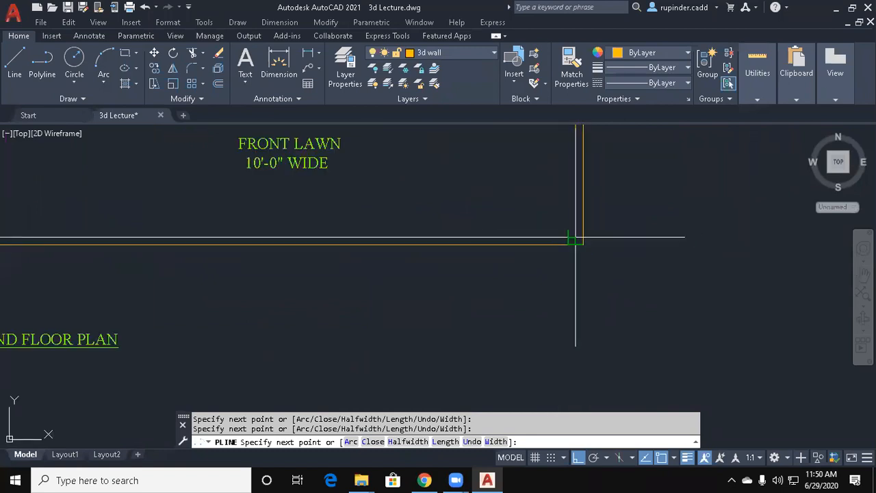
pyautogui.moveTo(324, 235); pyautogui.dragTo(432, 239, button='middle')
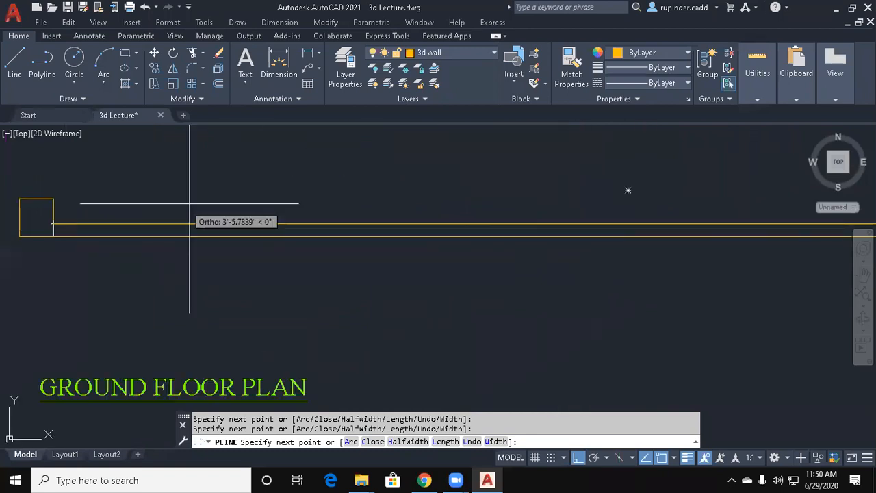
pyautogui.press('Escape')
pyautogui.scroll(-3, 400, 255)
# Start a second boundary polyline at the road-side gate pillar and trace the wall's inner face along the road to the rear corner.
pyautogui.press('Return')
pyautogui.scroll(4, 130, 277)
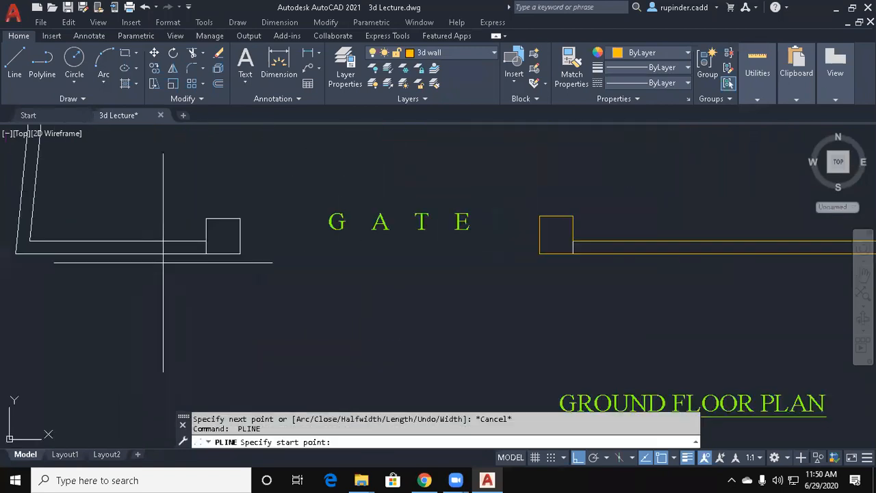
pyautogui.click(199, 239)
pyautogui.scroll(-3, 205, 344)
pyautogui.moveTo(206, 178); pyautogui.dragTo(206, 344, button='middle')
pyautogui.moveTo(199, 198); pyautogui.dragTo(199, 342, button='middle')
pyautogui.moveTo(199, 171); pyautogui.dragTo(169, 340, button='middle')
pyautogui.moveTo(169, 198); pyautogui.dragTo(171, 331, button='middle')
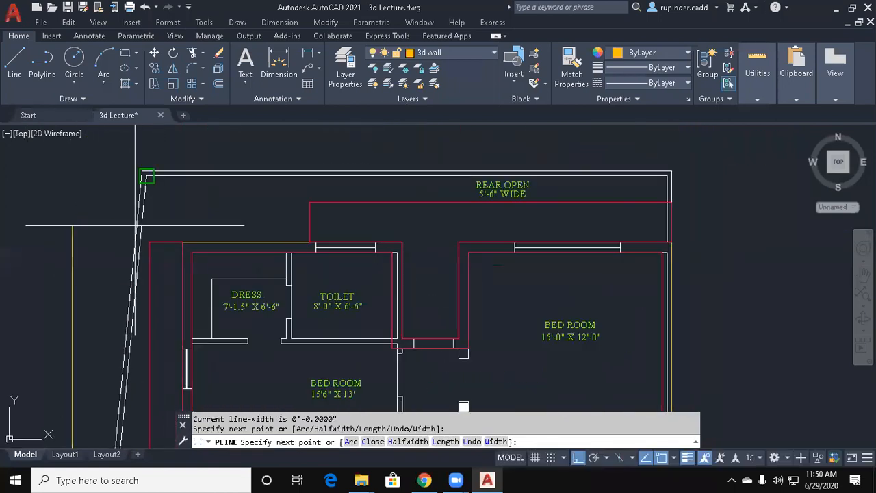
pyautogui.scroll(2, 155, 157)
pyautogui.click(155, 157)
pyautogui.scroll(-3, 206, 156)
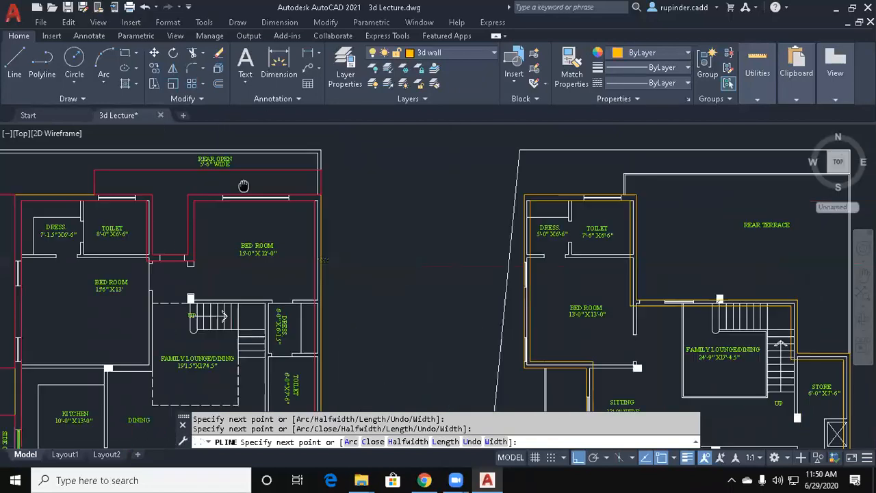
# Continue the second boundary polyline along the rear wall's inner face to the house's rear corner by the bedroom.
pyautogui.scroll(3, 294, 136)
pyautogui.moveTo(294, 293); pyautogui.dragTo(294, 199, button='middle')
pyautogui.scroll(3, 293, 274)
pyautogui.scroll(-3, 367, 256)
pyautogui.moveTo(368, 256); pyautogui.dragTo(441, 393, button='middle')
pyautogui.scroll(4, 372, 250)
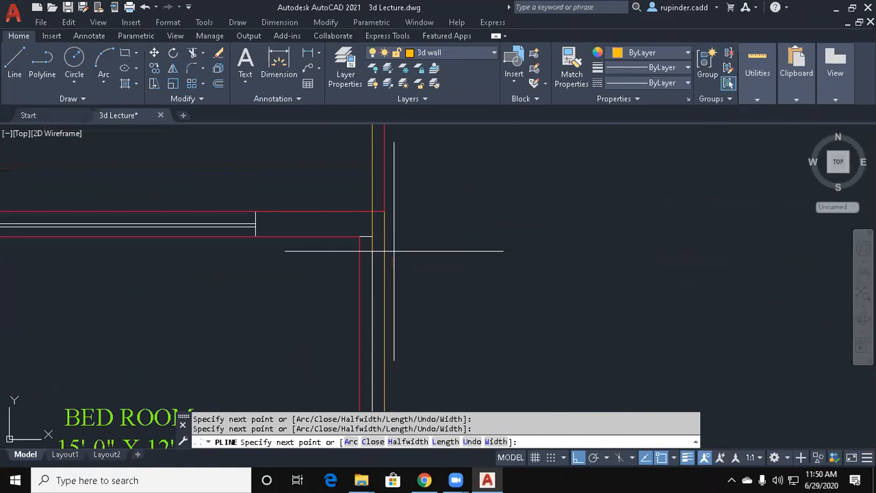
pyautogui.scroll(-5, 382, 206)
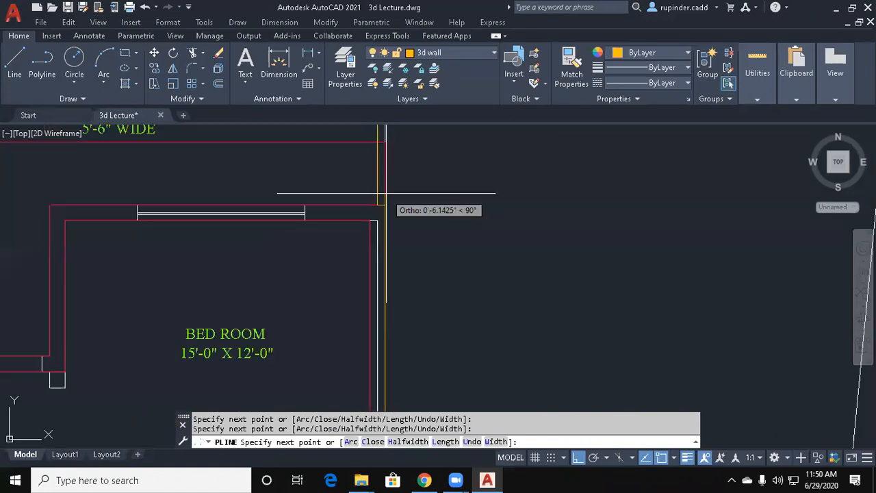
pyautogui.scroll(3, 425, 247)
pyautogui.scroll(-3, 479, 198)
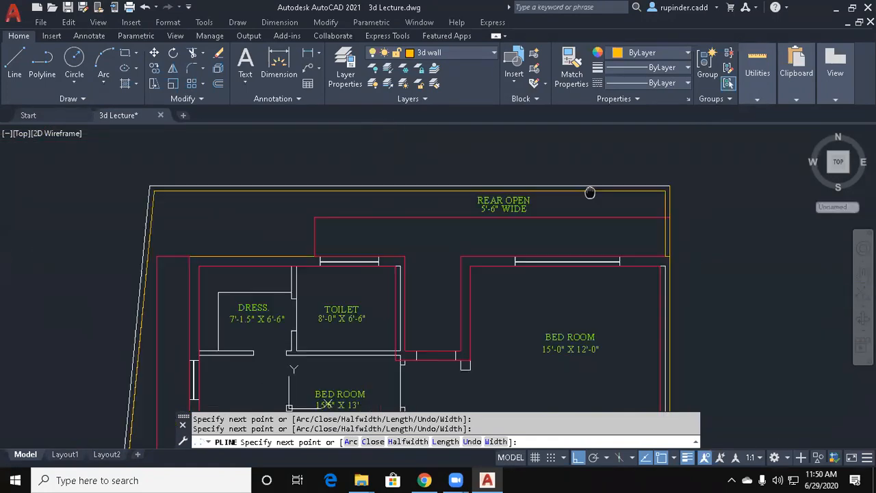
# Trace the boundary wall's outer face back along the rear and road side, finishing around the road-side gate pillar.
pyautogui.scroll(-4, 229, 183)
pyautogui.scroll(6, 329, 200)
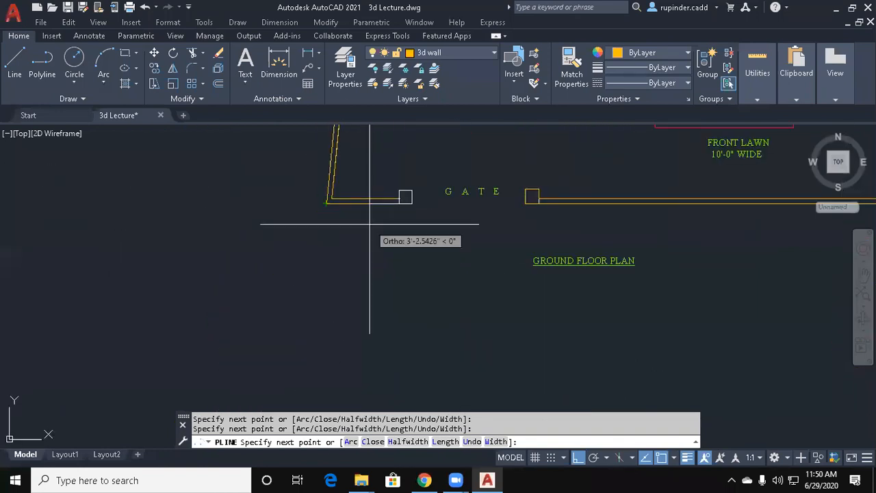
pyautogui.scroll(3, 410, 192)
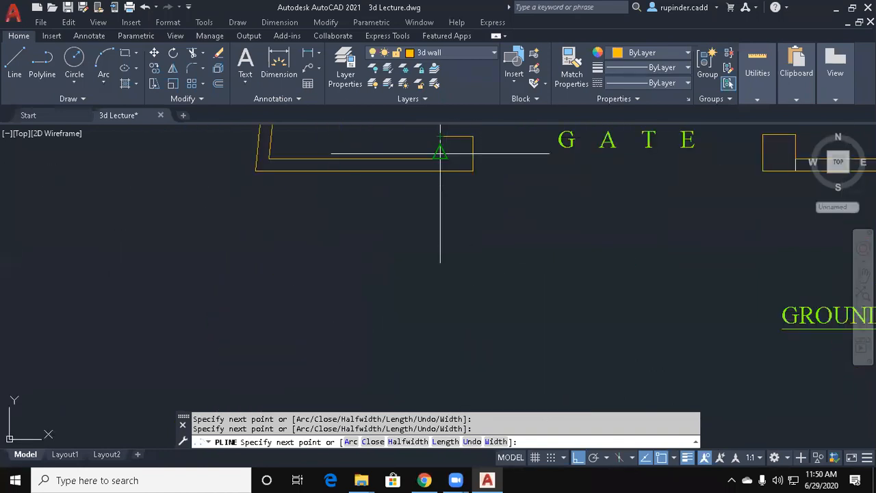
pyautogui.press('Escape')
pyautogui.scroll(3, 441, 135)
pyautogui.click(447, 182)
pyautogui.scroll(4, 447, 180)
pyautogui.click(447, 192)
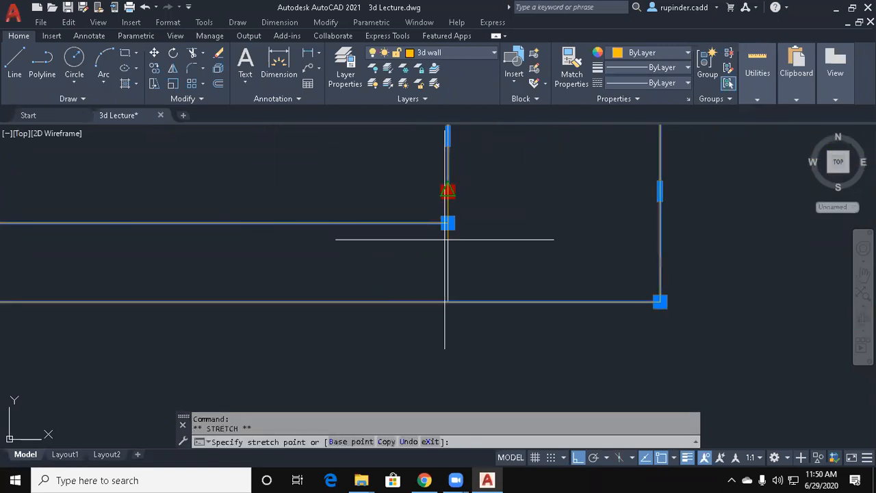
pyautogui.press('Escape')
pyautogui.press('Escape')
pyautogui.scroll(-4, 514, 258)
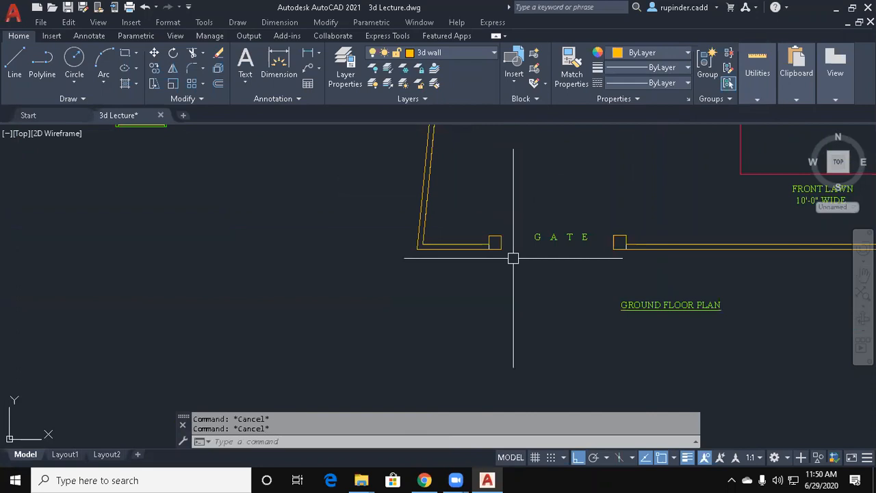
# Extrude both boundary wall polylines at the gate to a height of 5'5".
pyautogui.write('ext')
pyautogui.press('Return')
pyautogui.press('Escape')
pyautogui.write('ext')
pyautogui.press('Return')
pyautogui.click(495, 242)
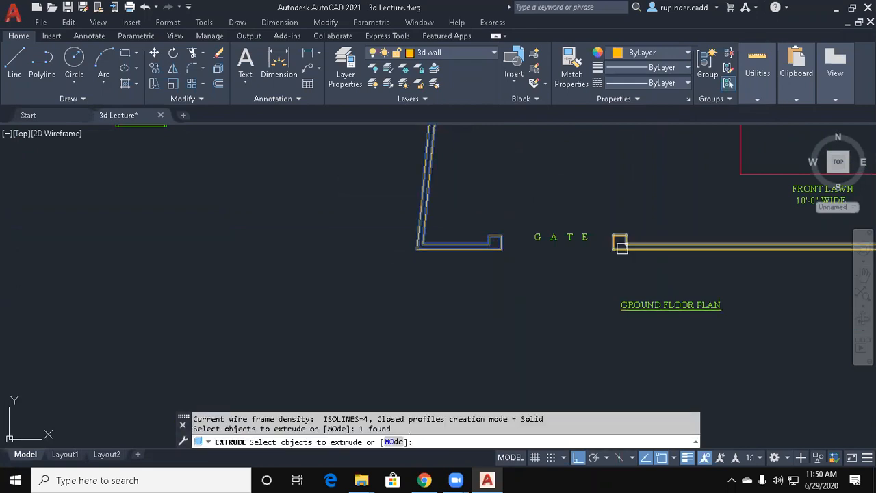
pyautogui.click(619, 243)
pyautogui.press('Return')
pyautogui.write("5'5")
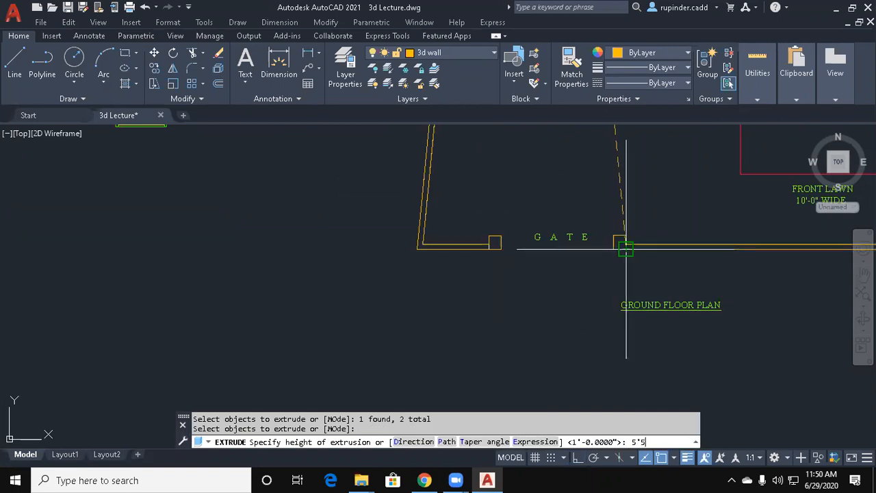
pyautogui.press('Escape')
pyautogui.press('Escape')
pyautogui.click(563, 383)
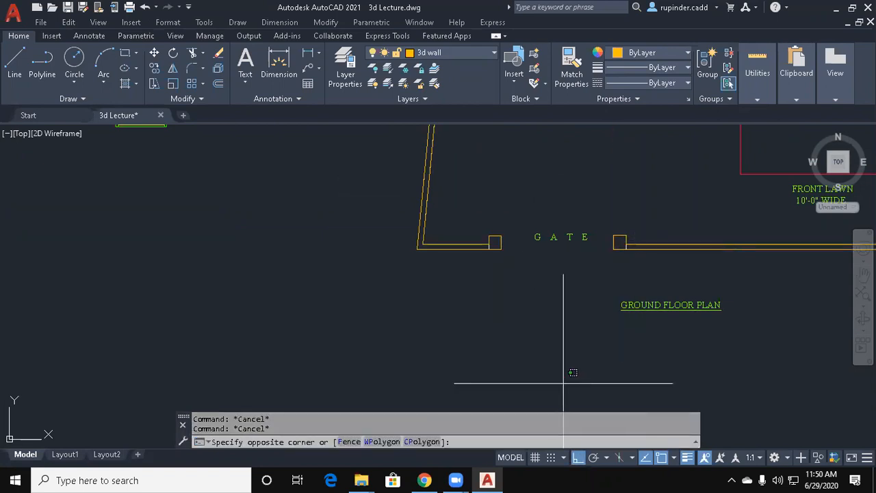
pyautogui.press('Escape')
# Show the model in SW Isometric view with the Conceptual visual style and inspect the boundary and first-floor walls.
pyautogui.hotkey('alt', 'v')
pyautogui.press('d')
pyautogui.press('s')
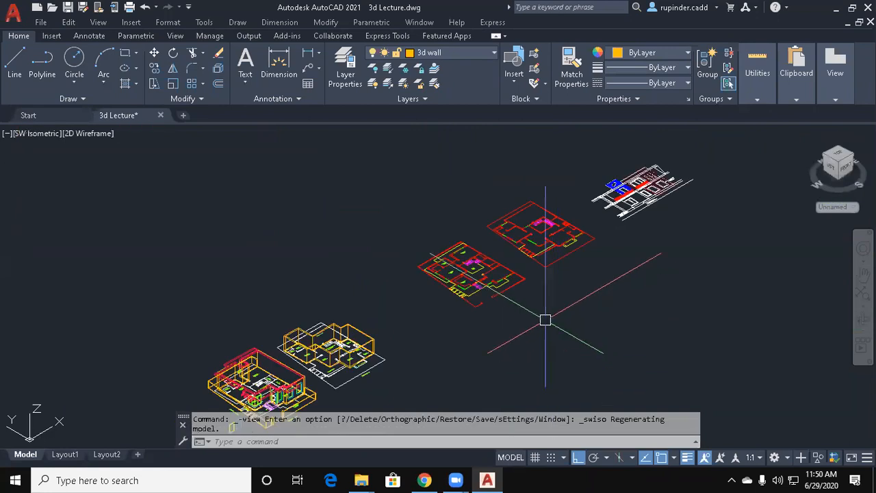
pyautogui.press('Escape')
pyautogui.moveTo(545, 319); pyautogui.dragTo(546, 267, button='middle')
pyautogui.write('vs')
pyautogui.press('Return')
pyautogui.write('c')
pyautogui.press('Return')
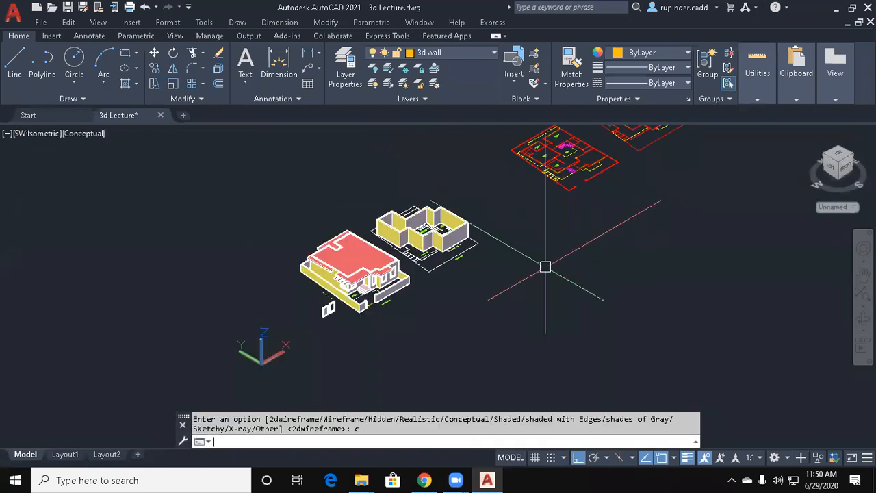
pyautogui.scroll(5, 376, 270)
pyautogui.moveTo(375, 270); pyautogui.dragTo(318, 380, button='middle')
pyautogui.moveTo(577, 235); pyautogui.dragTo(513, 294, button='middle')
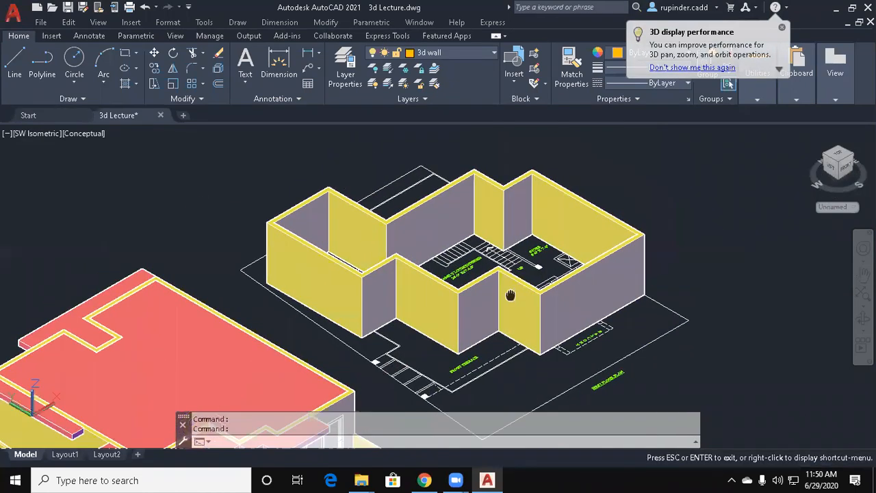
pyautogui.click(521, 276)
pyautogui.press('Escape')
pyautogui.press('Escape')
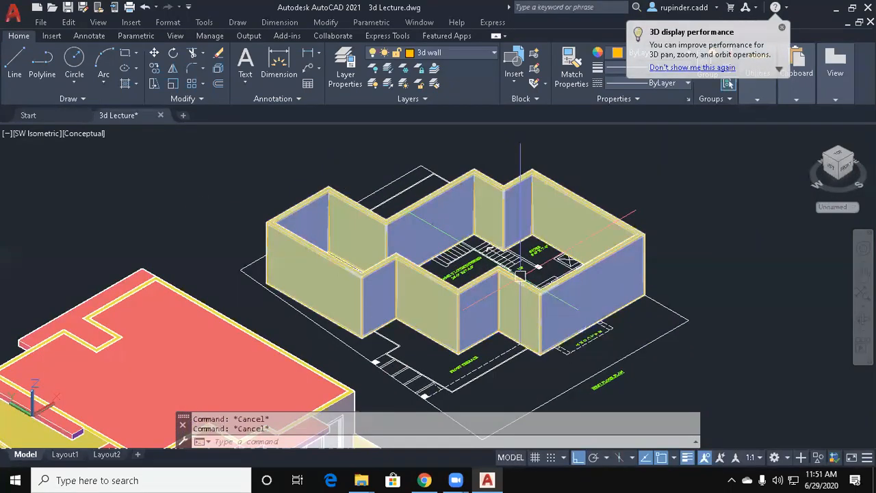
# Switch the visual style to 2D Wireframe and reset the UCS to World.
pyautogui.write('vs')
pyautogui.press('Return')
pyautogui.write('2')
pyautogui.press('Return')
pyautogui.press('Escape')
pyautogui.press('Escape')
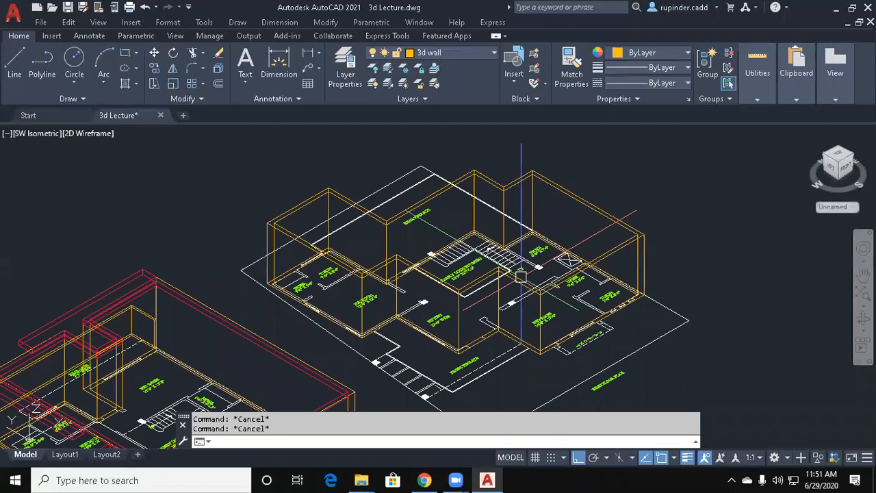
pyautogui.scroll(5, 643, 327)
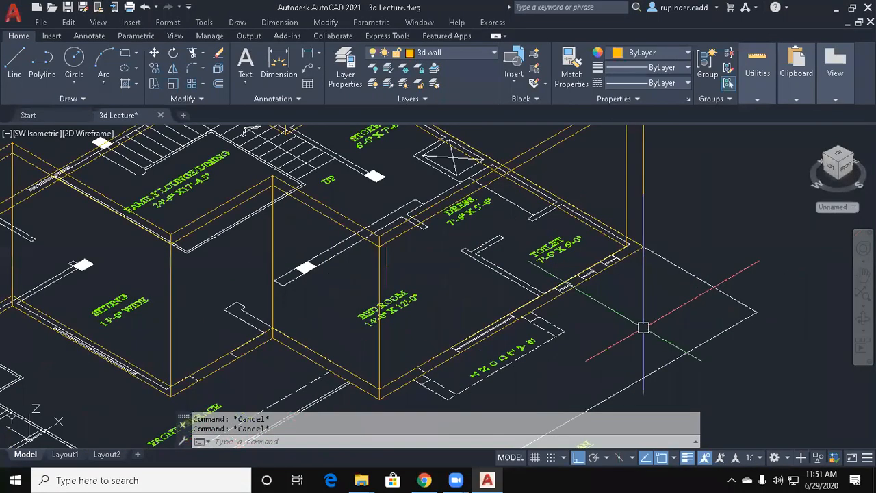
pyautogui.write('uv')
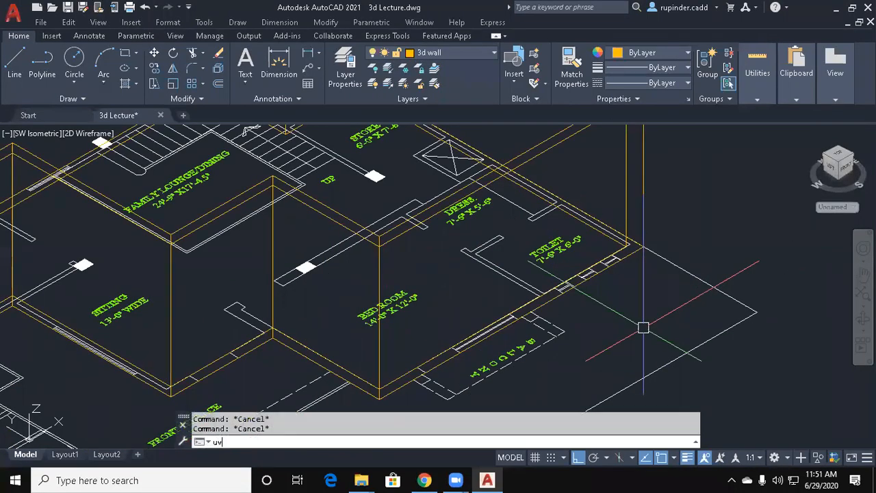
pyautogui.write('s')
pyautogui.press('Return')
pyautogui.press('Return')
pyautogui.press('Return')
pyautogui.press('Escape')
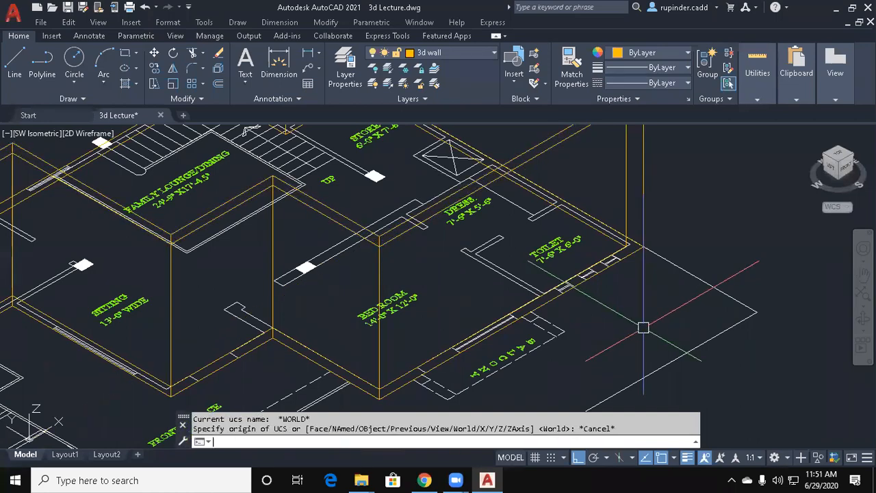
pyautogui.press('Escape')
# Draw a 6' high box over the first-floor toilet's narrow window opening nearest the house corner.
pyautogui.scroll(-5, 643, 327)
pyautogui.moveTo(591, 347); pyautogui.dragTo(405, 341, button='middle')
pyautogui.scroll(-6, 418, 353)
pyautogui.scroll(5, 598, 313)
pyautogui.scroll(5, 526, 215)
pyautogui.moveTo(533, 218); pyautogui.dragTo(587, 237, button='middle')
pyautogui.scroll(-5, 585, 240)
pyautogui.moveTo(489, 349); pyautogui.dragTo(602, 228, button='middle')
pyautogui.moveTo(525, 352); pyautogui.dragTo(596, 246, button='middle')
pyautogui.moveTo(37, 375); pyautogui.dragTo(339, 195, button='middle')
pyautogui.scroll(5, 335, 226)
pyautogui.press('Escape')
pyautogui.write('box')
pyautogui.press('Return')
pyautogui.scroll(3, 409, 229)
pyautogui.click(396, 228)
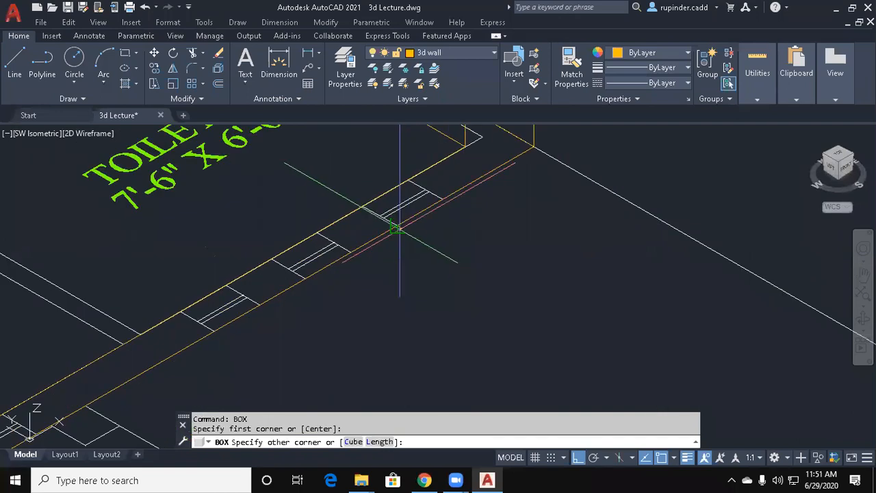
pyautogui.click(408, 180)
pyautogui.moveTo(408, 180); pyautogui.dragTo(408, 239, button='middle')
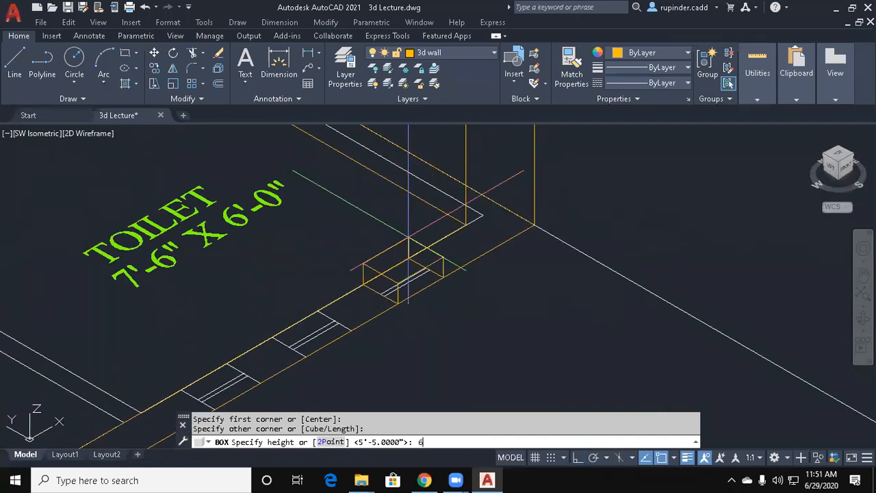
pyautogui.write("6'")
pyautogui.press('Return')
pyautogui.press('Escape')
# Move the toilet window box 12 inches straight up along Z.
pyautogui.write('m')
pyautogui.press('Return')
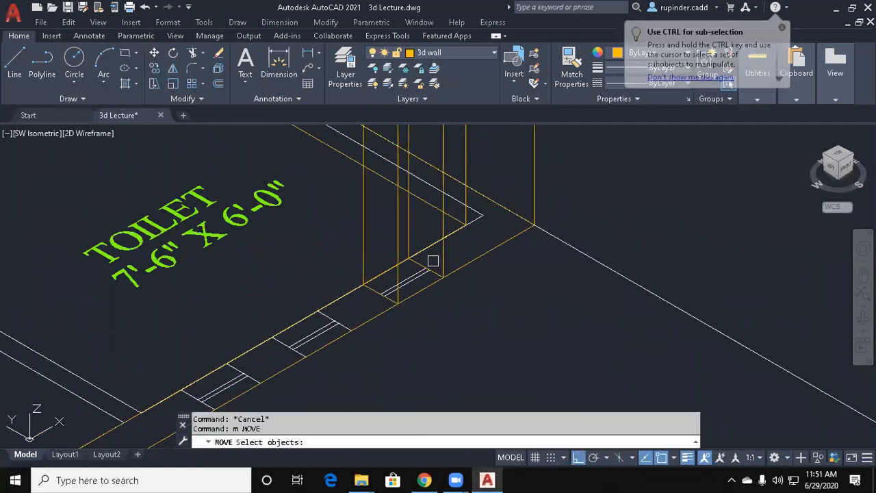
pyautogui.click(445, 252)
pyautogui.press('Return')
pyautogui.press('F8')
pyautogui.click(522, 324)
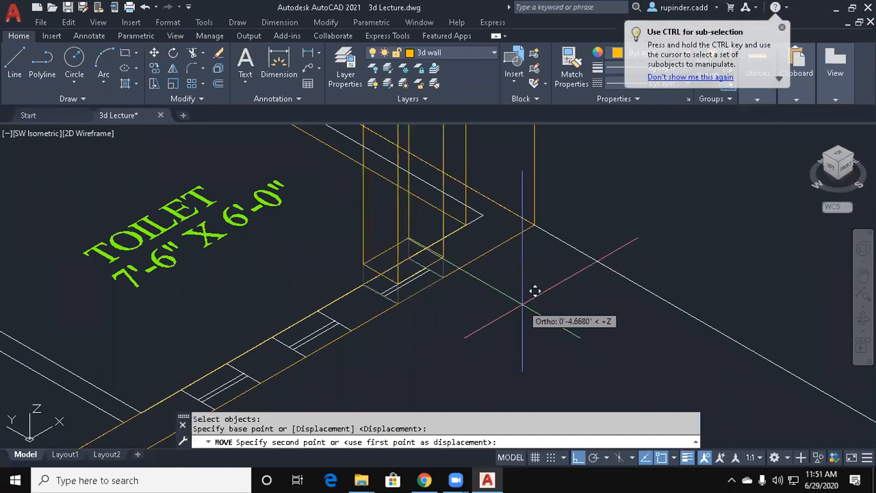
pyautogui.press('Return')
pyautogui.press('Escape')
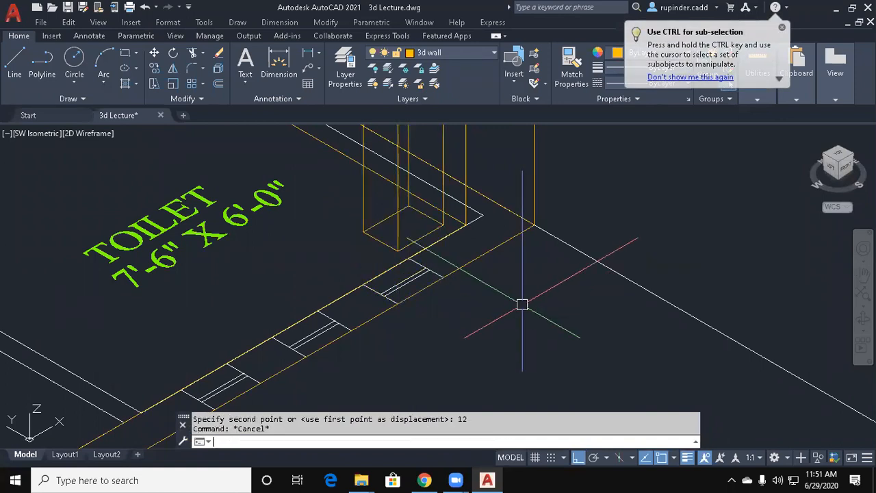
# Copy the raised box to the toilet's other two narrow window openings.
pyautogui.press('Return')
pyautogui.click(416, 241)
pyautogui.press('Return')
pyautogui.click(396, 301)
pyautogui.click(306, 356)
pyautogui.moveTo(233, 390); pyautogui.dragTo(300, 296, button='middle')
pyautogui.click(281, 316)
pyautogui.press('Escape')
pyautogui.press('Escape')
# Subtract the three window boxes from the first-floor wall solid.
pyautogui.write('s')
pyautogui.press('Return')
pyautogui.scroll(-4, 370, 336)
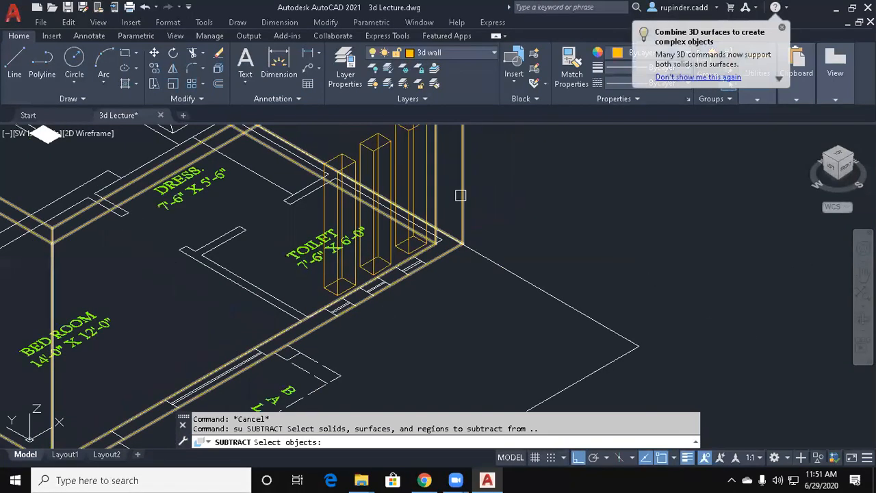
pyautogui.click(460, 195)
pyautogui.press('Return')
pyautogui.click(459, 317)
pyautogui.click(325, 193)
pyautogui.press('Escape')
pyautogui.press('Escape')
# Check the cut toilet windows in the Conceptual visual style and return to 2D Wireframe.
pyautogui.write('vs')
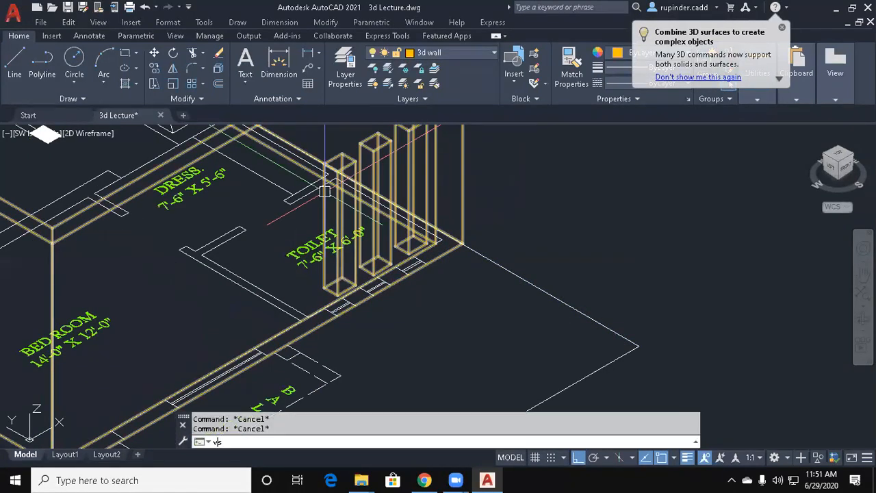
pyautogui.press('Return')
pyautogui.write('c')
pyautogui.press('Return')
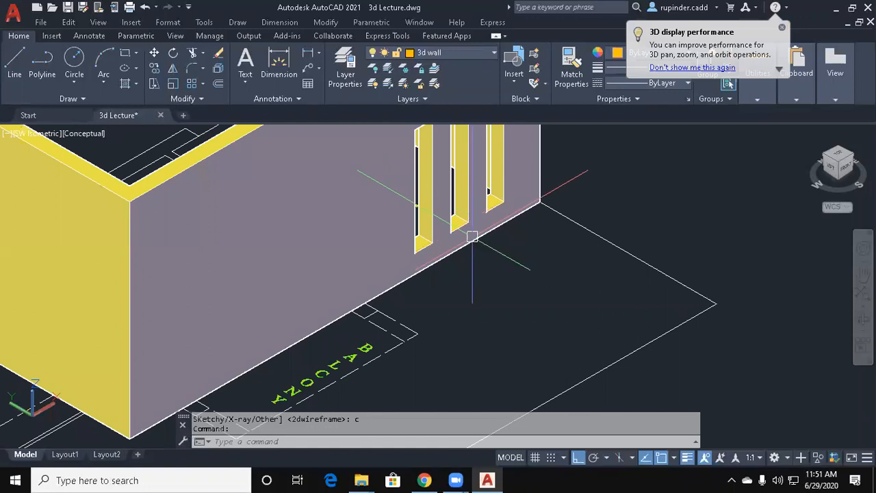
pyautogui.press('Escape')
pyautogui.press('Escape')
pyautogui.write('vs')
pyautogui.press('Return')
pyautogui.write('2')
pyautogui.press('Return')
pyautogui.press('Escape')
pyautogui.press('Escape')
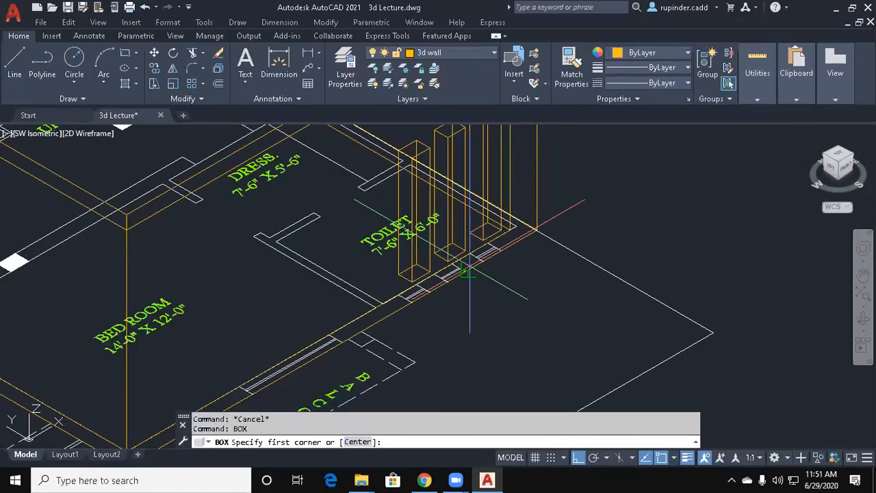
pyautogui.moveTo(388, 271); pyautogui.dragTo(492, 197, button='middle')
pyautogui.scroll(2, 304, 350)
pyautogui.click(303, 350)
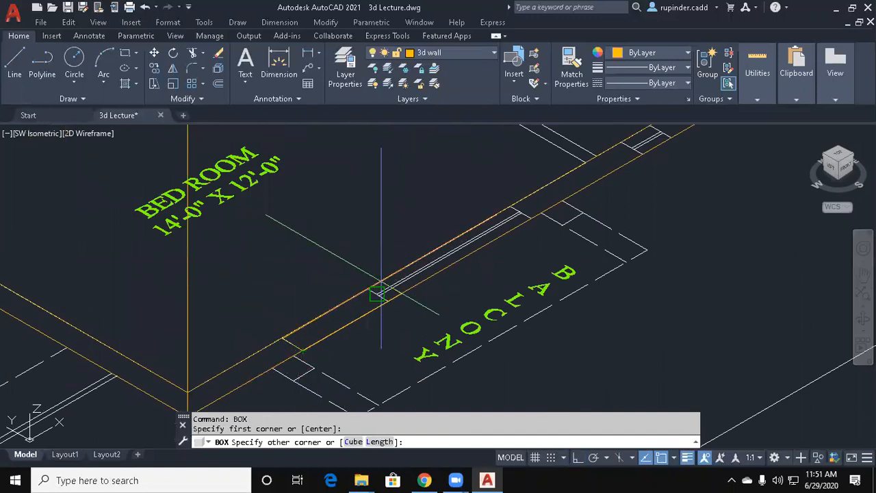
pyautogui.click(368, 288)
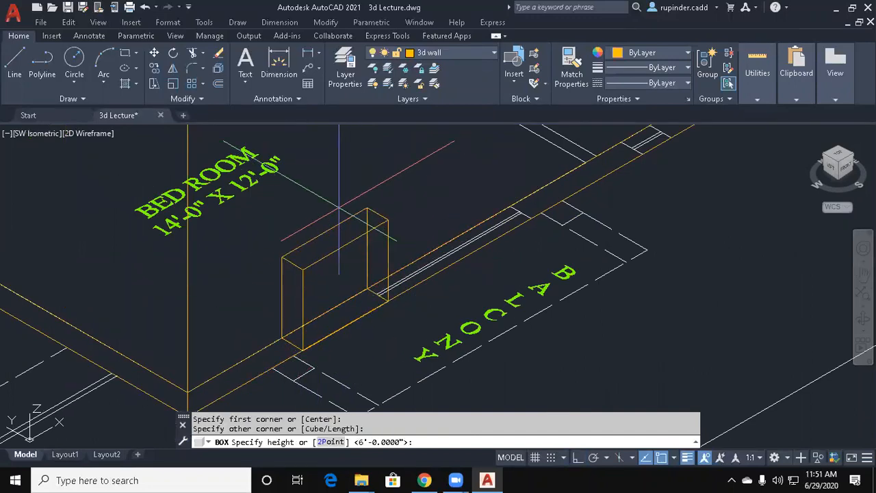
pyautogui.scroll(-4, 339, 205)
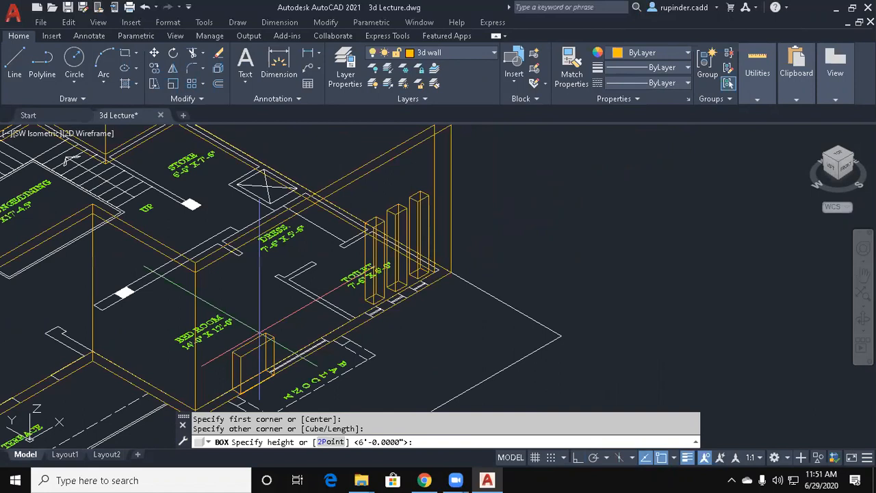
pyautogui.scroll(-6, 260, 335)
pyautogui.press('Escape')
# Measure the height of the framed opening behind the balcony railing on the elevation drawing.
pyautogui.scroll(8, 436, 205)
pyautogui.press('Escape')
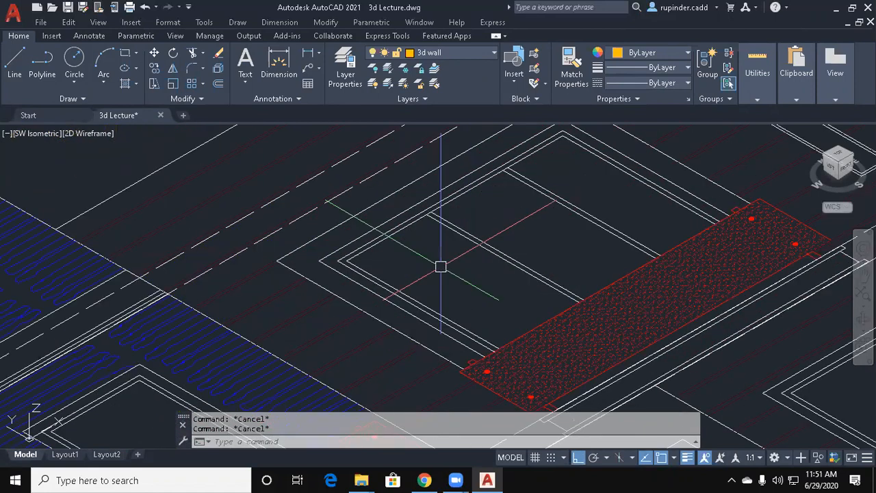
pyautogui.write('d')
pyautogui.scroll(2, 441, 267)
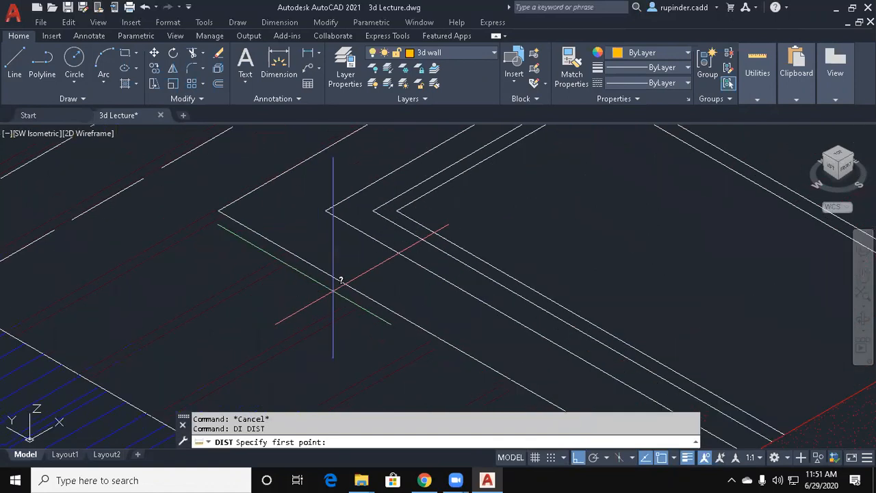
pyautogui.click(373, 211)
pyautogui.scroll(-4, 479, 299)
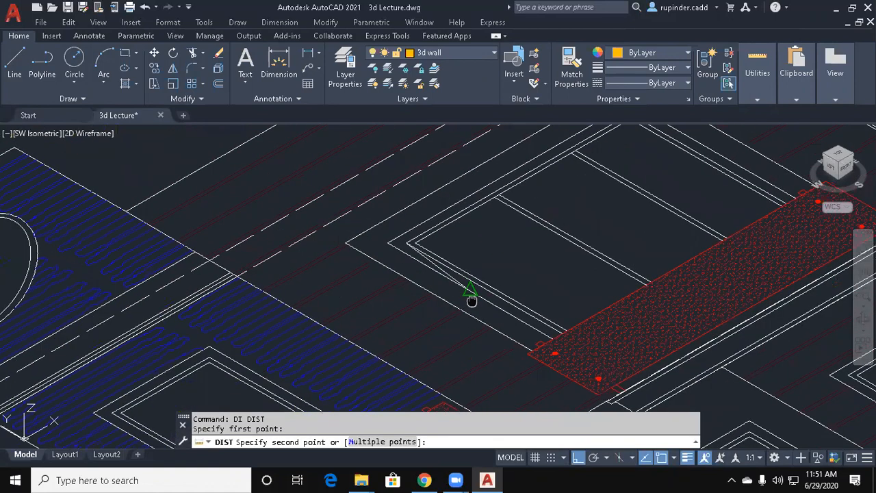
pyautogui.scroll(3, 508, 288)
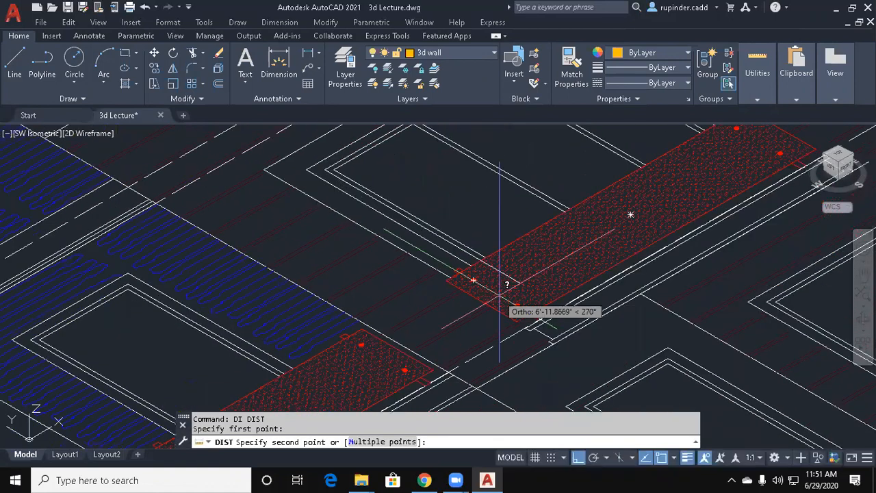
pyautogui.click(571, 302)
pyautogui.press('Escape')
pyautogui.press('Escape')
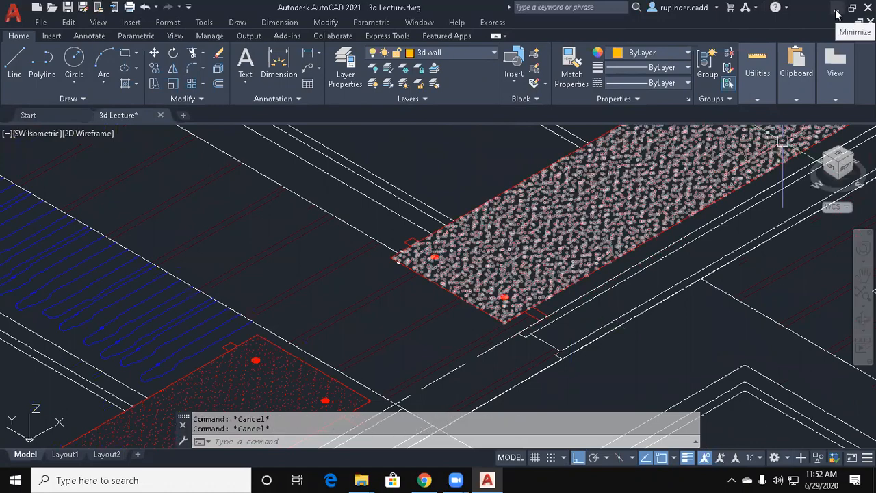
# Draw an 8'-6" high box over the first-floor bedroom's balcony door opening.
pyautogui.scroll(-10, 391, 239)
pyautogui.scroll(10, 261, 312)
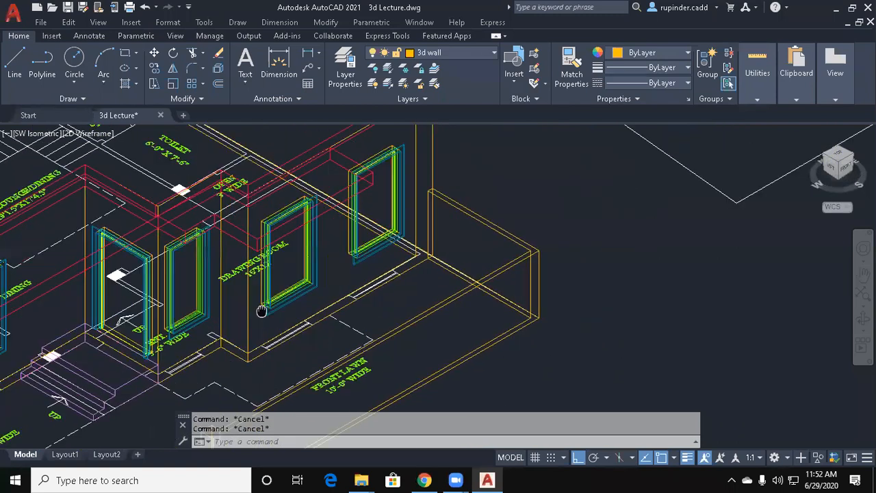
pyautogui.moveTo(262, 312); pyautogui.dragTo(199, 349, button='middle')
pyautogui.moveTo(651, 247); pyautogui.dragTo(461, 401, button='middle')
pyautogui.moveTo(589, 268); pyautogui.dragTo(446, 393, button='middle')
pyautogui.write('box')
pyautogui.press('Return')
pyautogui.scroll(4, 479, 315)
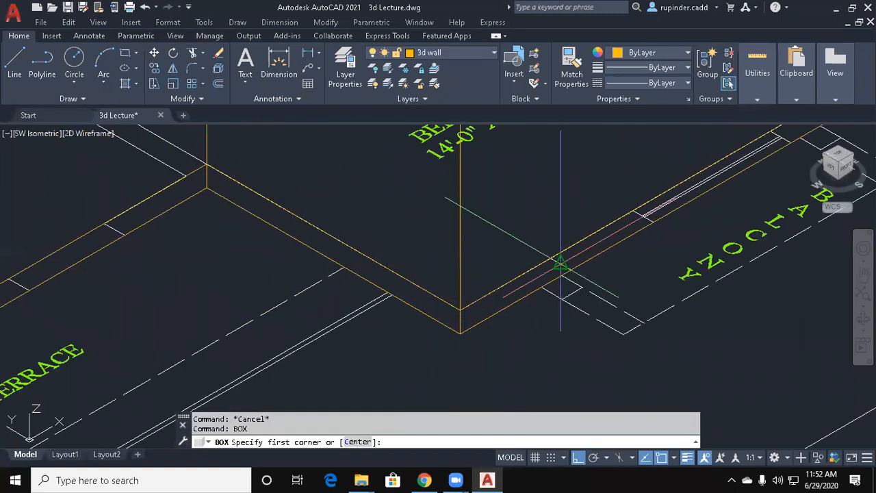
pyautogui.click(633, 211)
pyautogui.moveTo(624, 163); pyautogui.dragTo(531, 308, button='middle')
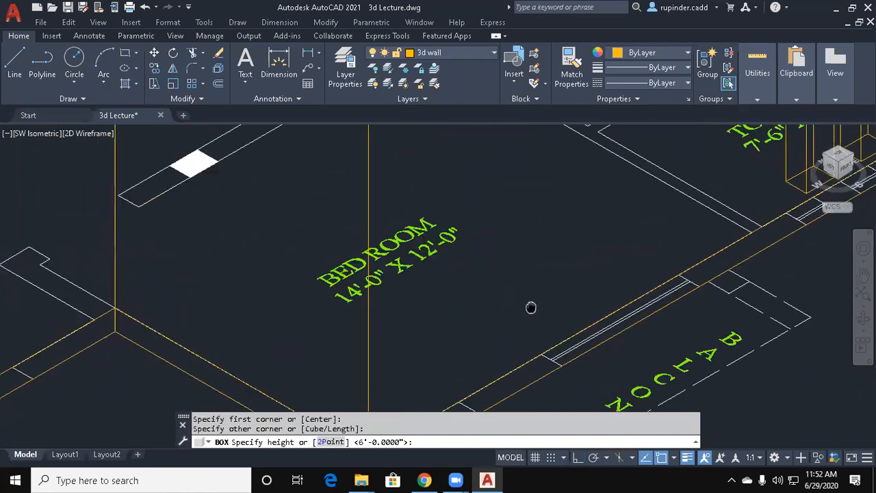
pyautogui.write("8'6")
pyautogui.press('Return')
pyautogui.press('Escape')
# Draw a 7'-6" high box over the bedroom window opening beside the balcony door box.
pyautogui.press('Return')
pyautogui.click(566, 363)
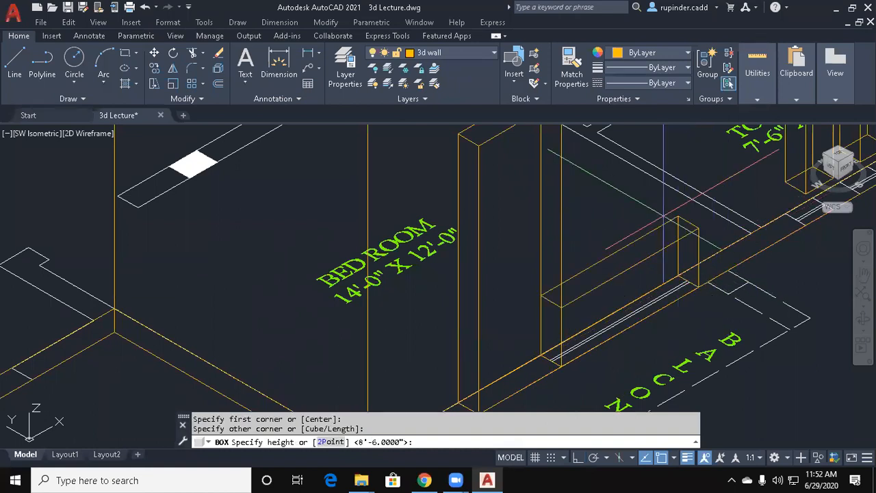
pyautogui.press('Return')
pyautogui.press('Escape')
pyautogui.press('Escape')
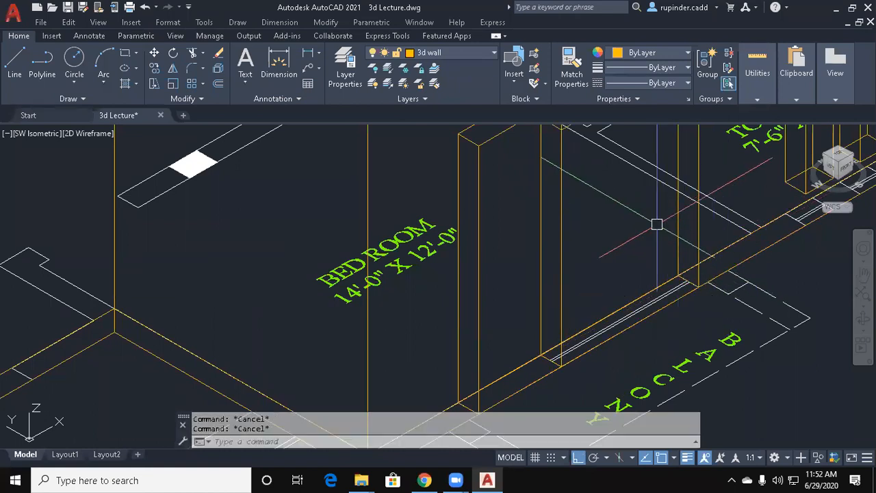
# Move the bedroom window box straight up by 12 inches.
pyautogui.scroll(-3, 660, 295)
pyautogui.write('m')
pyautogui.press('Return')
pyautogui.scroll(2, 670, 256)
pyautogui.click(676, 267)
pyautogui.press('Return')
pyautogui.click(770, 349)
pyautogui.write('1')
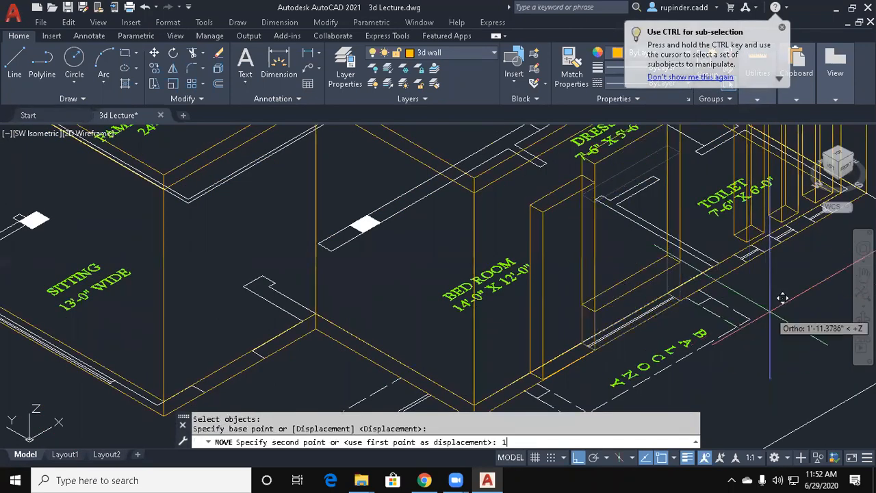
pyautogui.write('2')
pyautogui.press('Escape')
pyautogui.press('Escape')
pyautogui.scroll(-3, 714, 308)
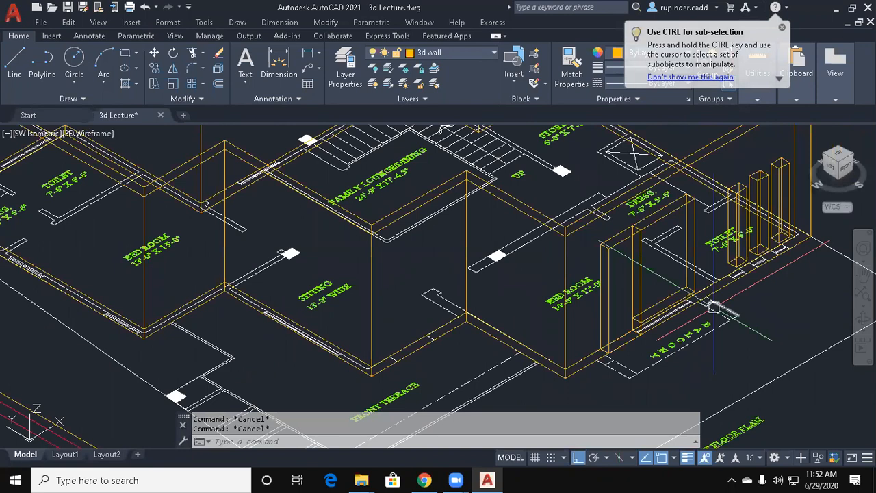
# Draw an 8'-6" high box over the door opening between the sitting room and the front terrace.
pyautogui.write('bo')
pyautogui.press('Return')
pyautogui.scroll(3, 635, 291)
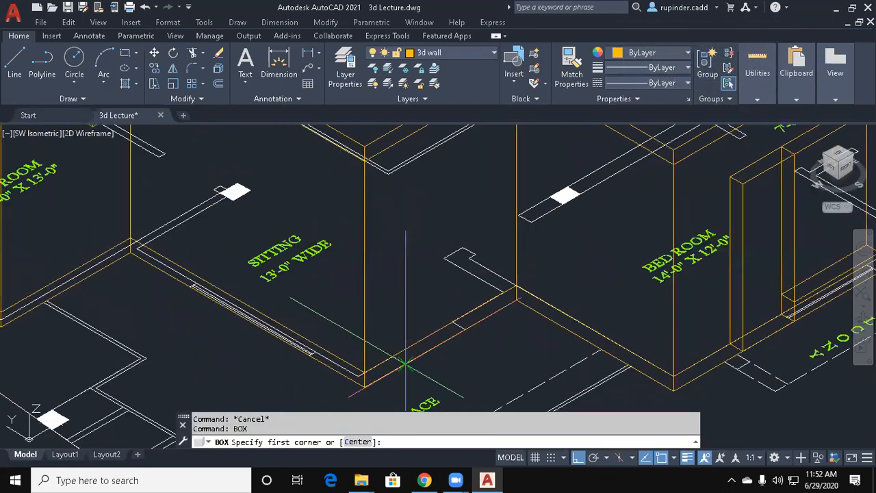
pyautogui.click(452, 323)
pyautogui.click(403, 360)
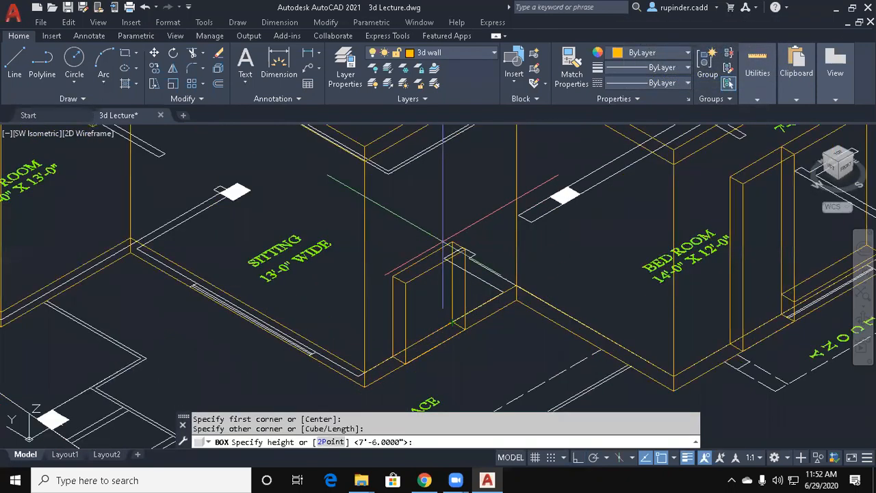
pyautogui.write("8'6")
pyautogui.press('Return')
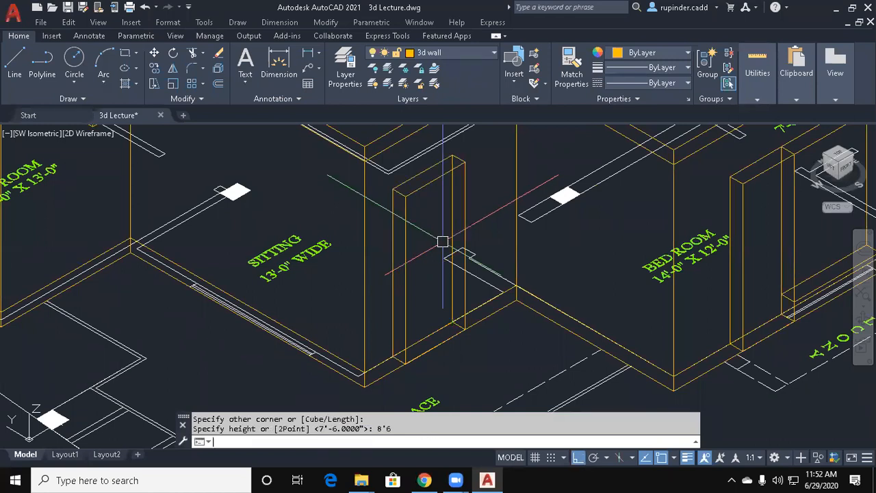
# Subtract the two door boxes and the bedroom window box from the first-floor wall solid.
pyautogui.write('su')
pyautogui.press('Return')
pyautogui.scroll(-5, 442, 241)
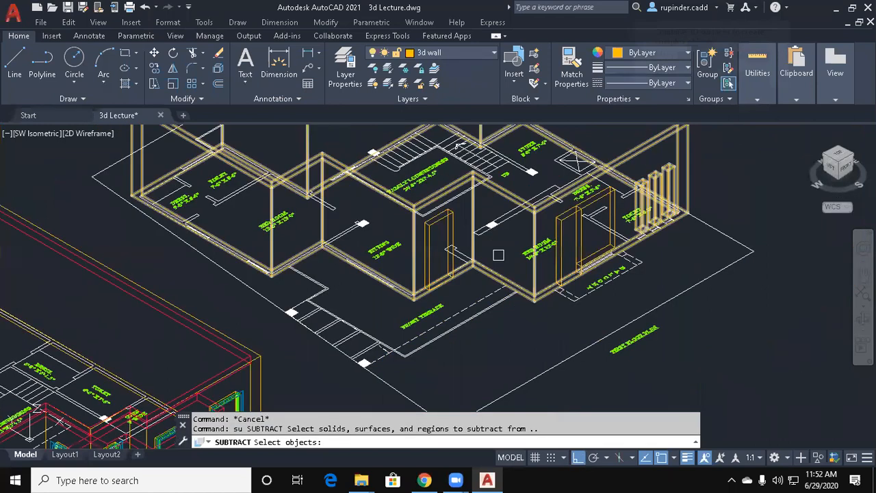
pyautogui.click(664, 282)
pyautogui.click(664, 282)
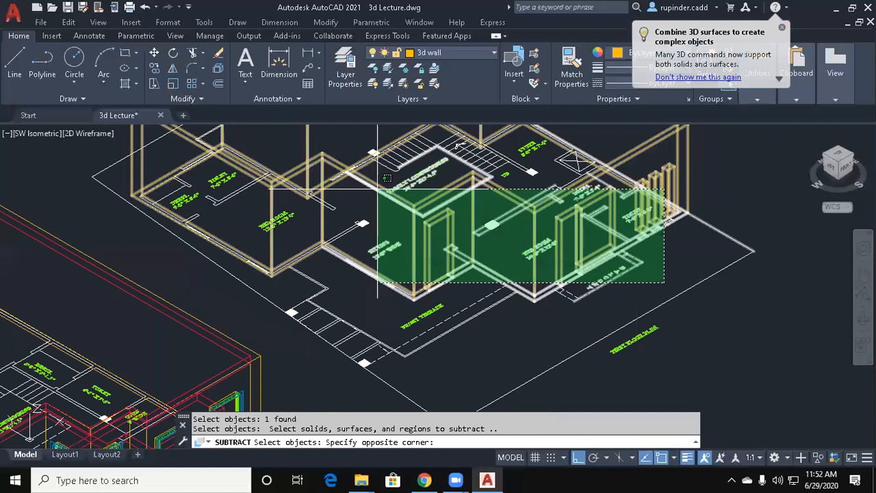
pyautogui.click(377, 188)
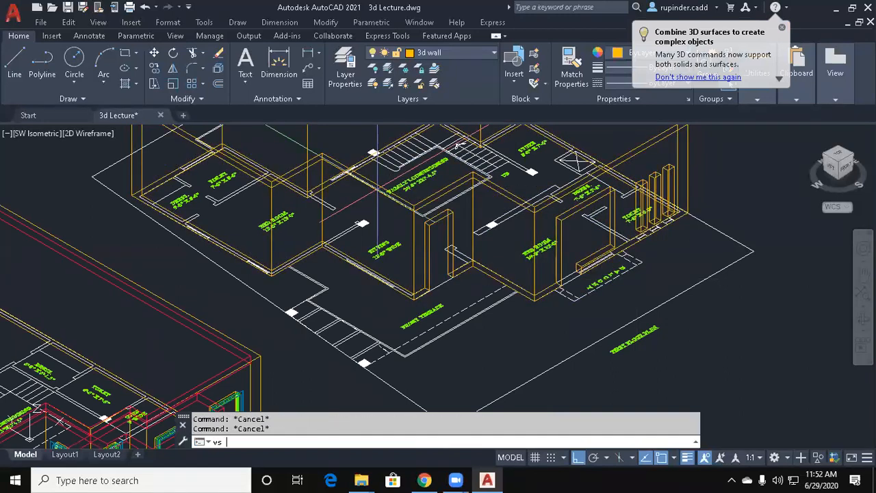
# Check the cut door and window openings in the Conceptual visual style and return to 2D Wireframe.
pyautogui.write('c')
pyautogui.press('space')
pyautogui.scroll(3, 562, 251)
pyautogui.moveTo(566, 256); pyautogui.dragTo(490, 278, button='middle')
pyautogui.press('Escape')
pyautogui.press('Escape')
pyautogui.write('vs')
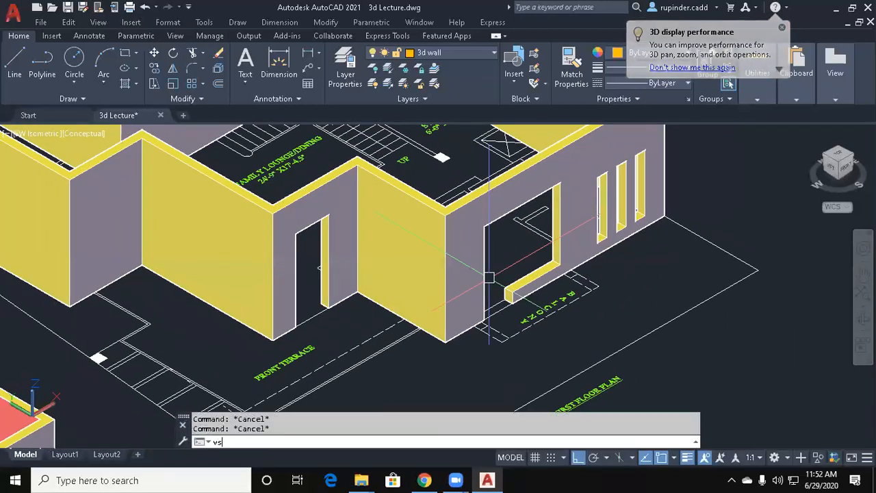
pyautogui.press('Return')
pyautogui.write('2')
pyautogui.press('Return')
# Align the UCS to the bedroom wall's outer face on the balcony side.
pyautogui.moveTo(519, 330); pyautogui.dragTo(511, 300, button='middle')
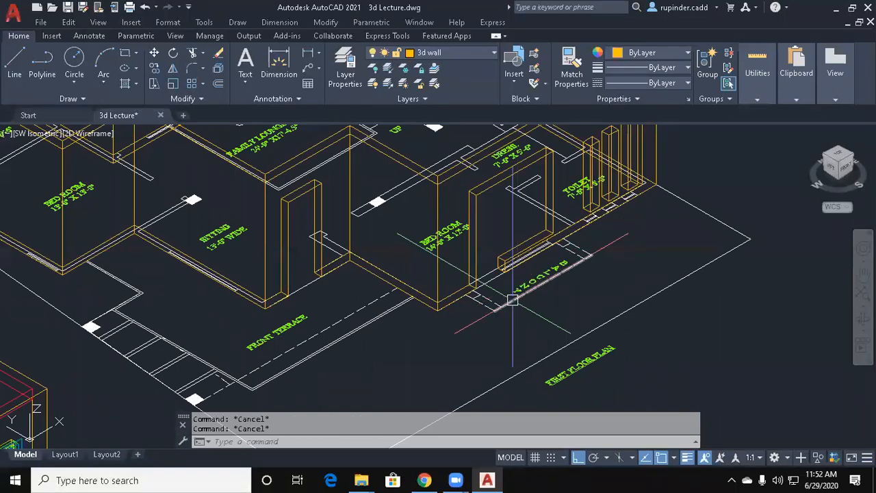
pyautogui.write('ucs')
pyautogui.press('Return')
pyautogui.write('f')
pyautogui.press('Return')
pyautogui.scroll(2, 460, 253)
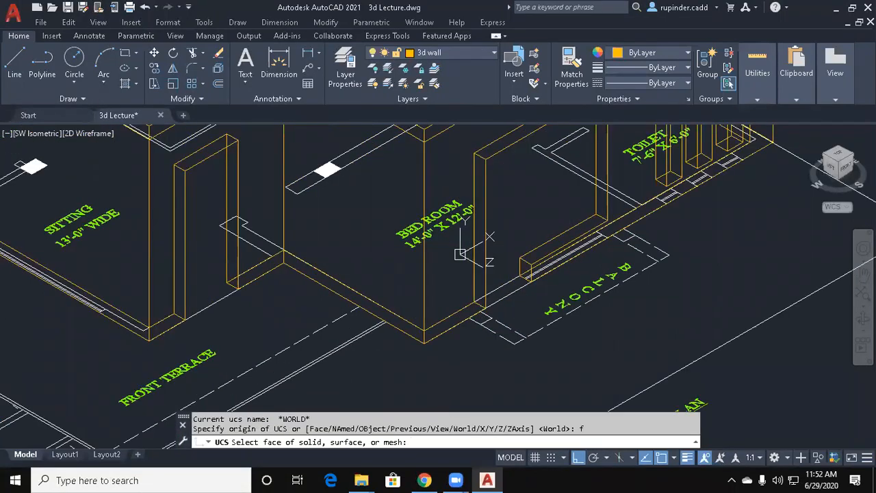
pyautogui.scroll(2, 460, 254)
pyautogui.click(448, 277)
pyautogui.press('Escape')
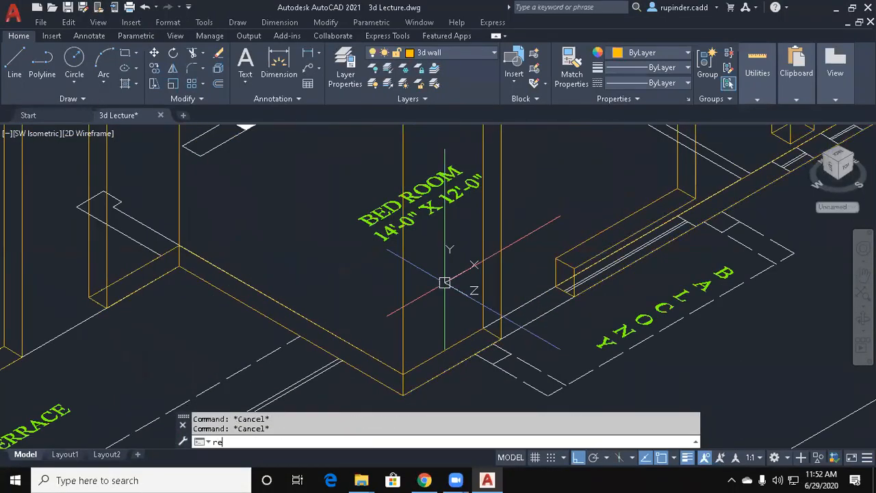
# Draw a rectangle over the door part of the balcony opening, from its lower inner corner to the opposite upper corner.
pyautogui.write('re')
pyautogui.press('Return')
pyautogui.write('re')
pyautogui.press('Return')
pyautogui.write('rec')
pyautogui.press('Return')
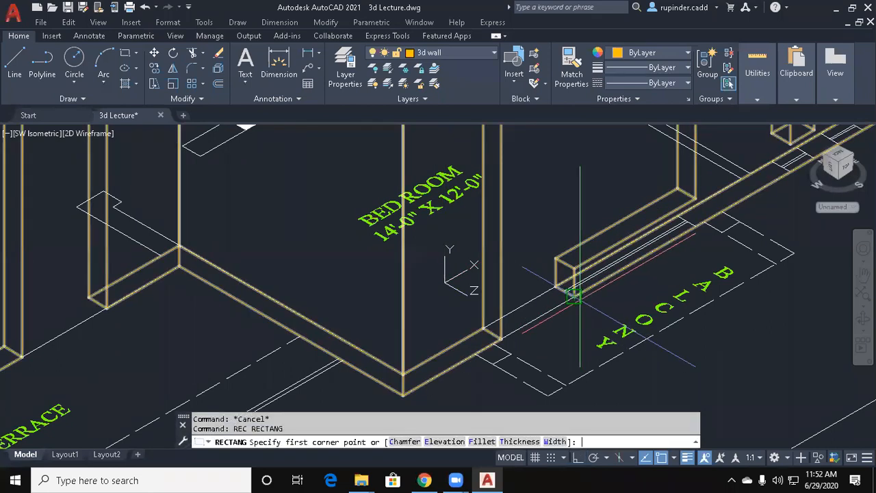
pyautogui.scroll(2, 578, 301)
pyautogui.click(569, 296)
pyautogui.scroll(-3, 544, 235)
pyautogui.scroll(2, 520, 231)
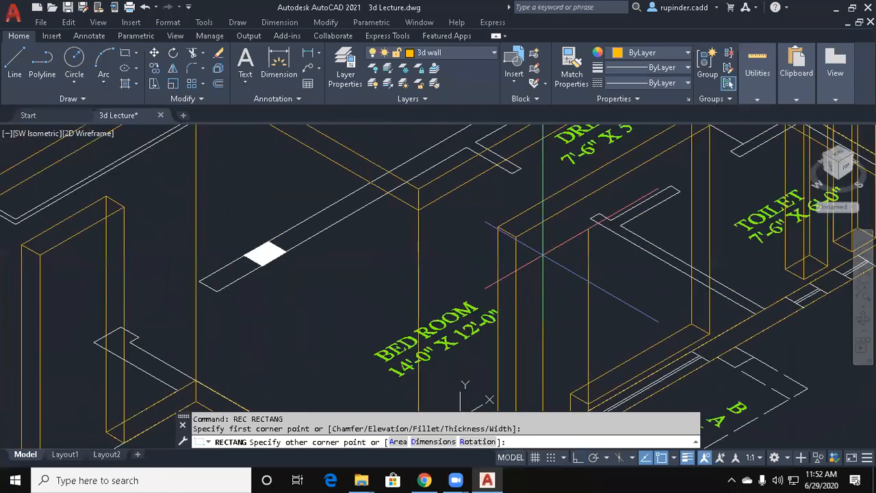
pyautogui.press('Escape')
# Draw a second rectangle over the window part of the balcony opening, adjoining the door rectangle.
pyautogui.moveTo(579, 310); pyautogui.dragTo(538, 248, button='middle')
pyautogui.press('Return')
pyautogui.click(534, 337)
pyautogui.moveTo(585, 267); pyautogui.dragTo(498, 403, button='middle')
pyautogui.press('Escape')
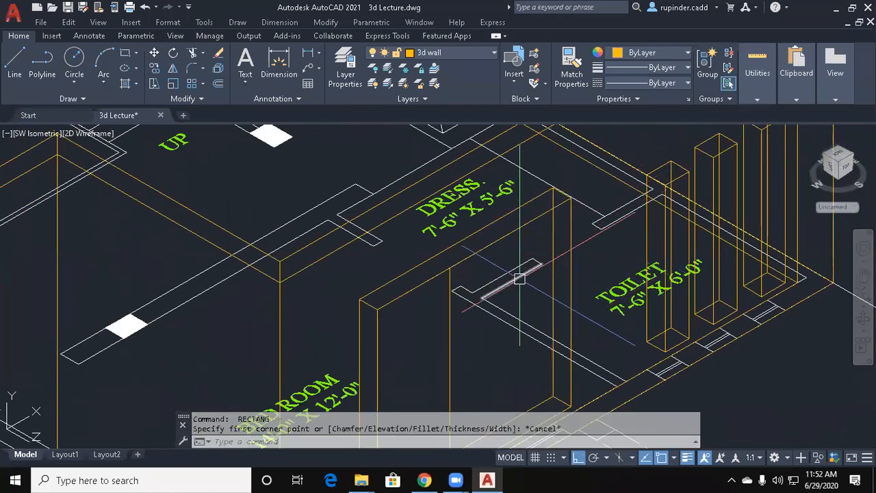
# Move the door and window rectangles together out of the wall to the empty space beside the house.
pyautogui.write('m')
pyautogui.press('Return')
pyautogui.click(478, 382)
pyautogui.click(428, 342)
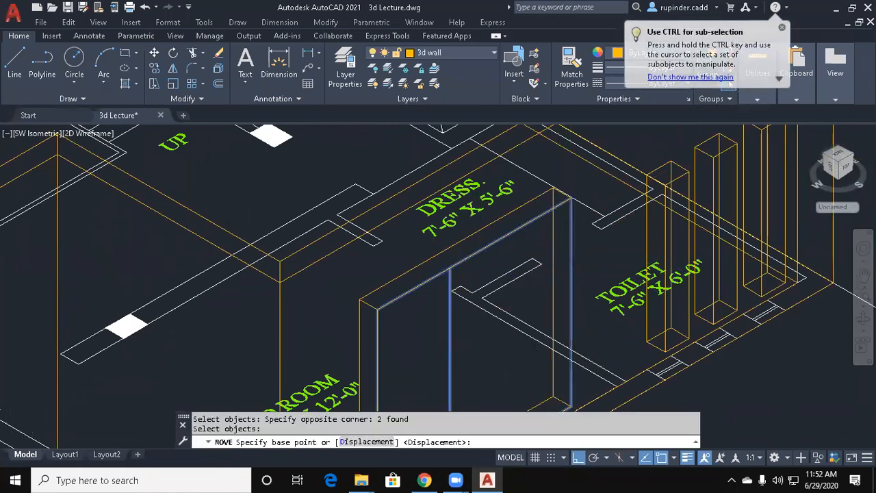
pyautogui.scroll(-5, 438, 295)
pyautogui.click(602, 260)
pyautogui.scroll(4, 600, 305)
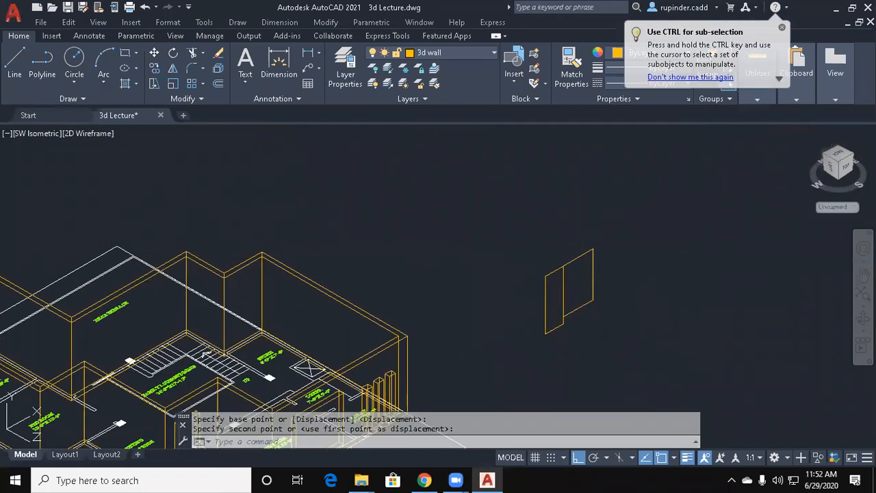
pyautogui.press('Escape')
pyautogui.press('Escape')
# Offset the door and window rectangles inward by 2 inches to outline the frame.
pyautogui.scroll(2, 577, 310)
pyautogui.write('o')
pyautogui.press('Return')
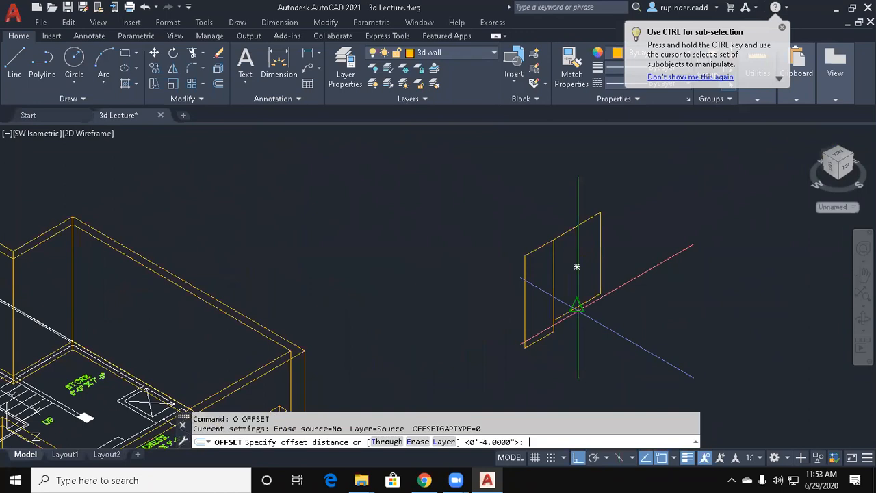
pyautogui.write('2')
pyautogui.press('Return')
pyautogui.scroll(3, 543, 391)
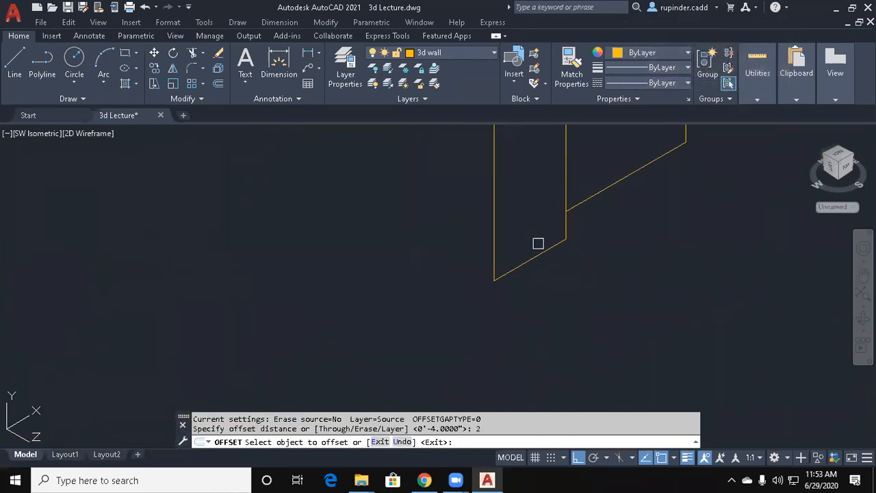
pyautogui.click(530, 256)
pyautogui.click(530, 213)
pyautogui.moveTo(598, 190); pyautogui.dragTo(553, 278, button='middle')
pyautogui.click(553, 278)
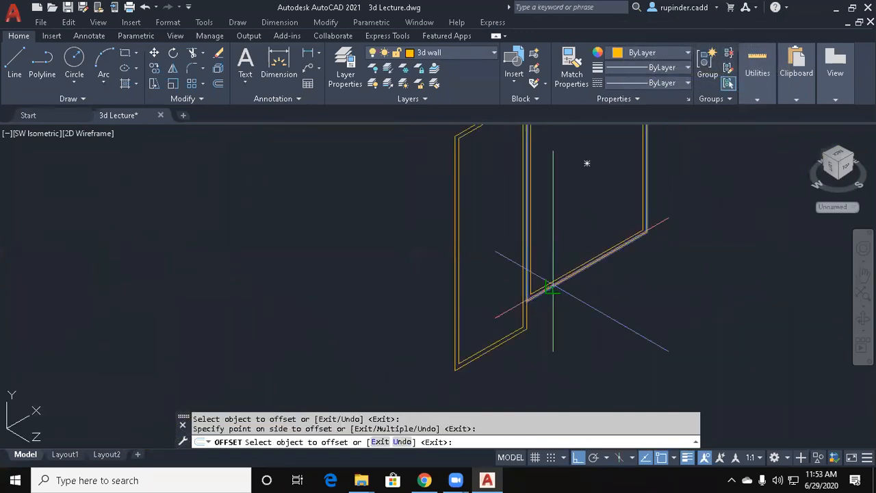
pyautogui.click(562, 227)
pyautogui.moveTo(590, 301); pyautogui.dragTo(589, 273, button='middle')
pyautogui.press('Escape')
# Explode the door and window frame outlines into separate lines.
pyautogui.write('x')
pyautogui.press('Return')
pyautogui.click(569, 376)
pyautogui.click(476, 204)
pyautogui.press('Escape')
pyautogui.press('Escape')
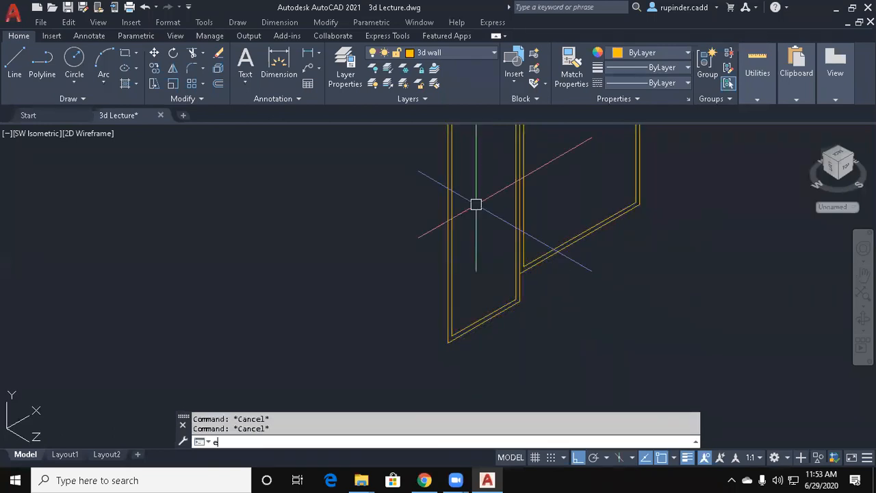
# Extend the door frame's two inner side lines down to its outer bottom line.
pyautogui.write('ex')
pyautogui.press('Return')
pyautogui.scroll(3, 476, 204)
pyautogui.click(595, 205)
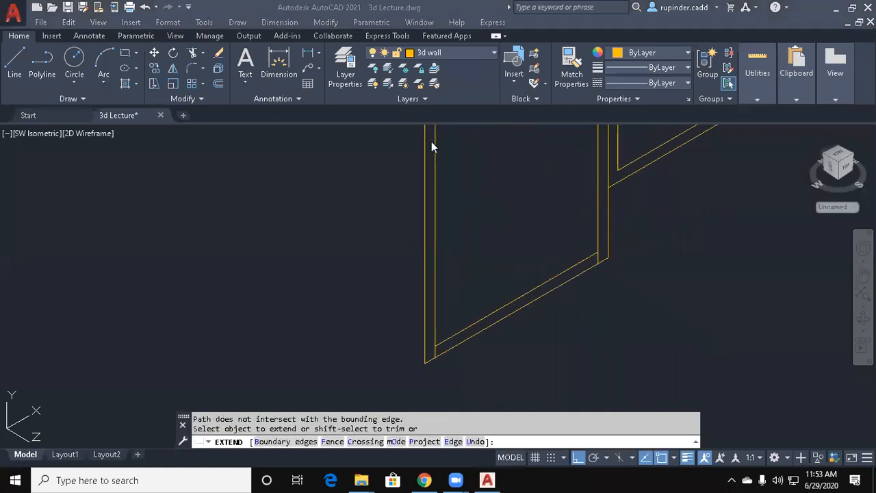
pyautogui.press('Escape')
pyautogui.press('Escape')
# Trim the door frame's outer bottom line between the side posts and erase its inner bottom line.
pyautogui.write('tr')
pyautogui.press('Return')
pyautogui.press('Return')
pyautogui.click(518, 309)
pyautogui.press('Escape')
pyautogui.click(502, 264)
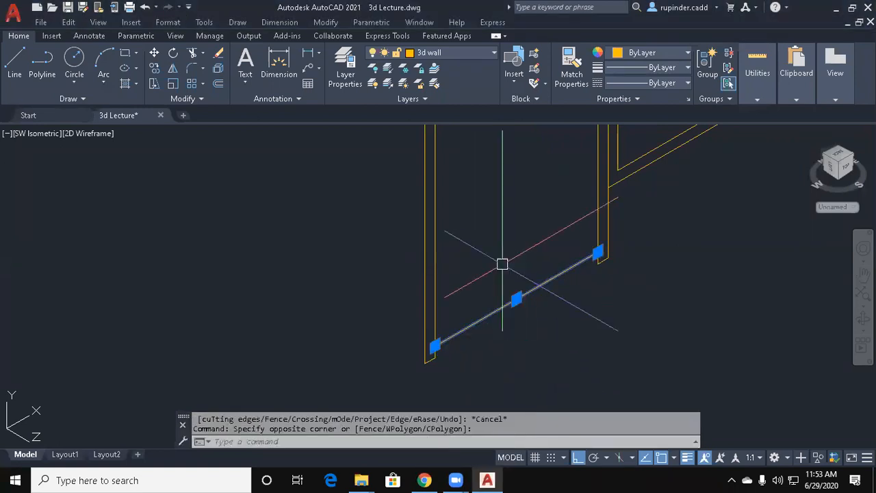
pyautogui.press('Delete')
# Erase the window frame's inner line beside the door and fillet its inner bottom line to the shared post at radius 0.
pyautogui.scroll(2, 545, 246)
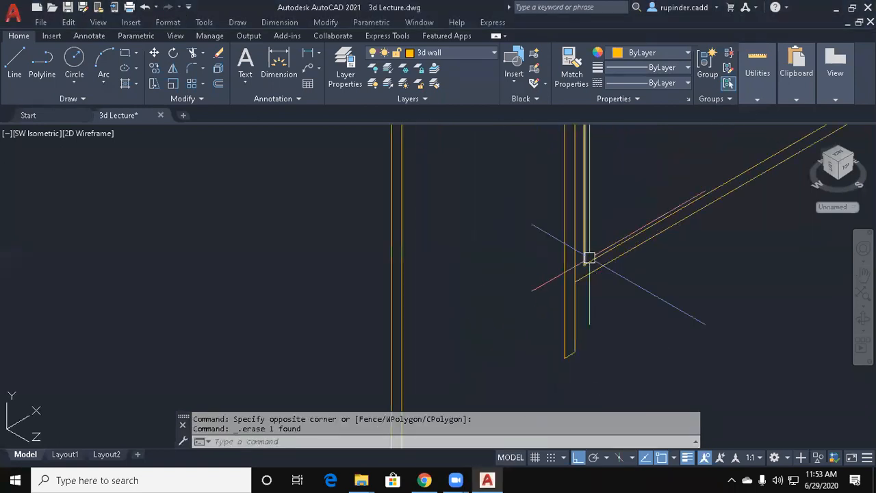
pyautogui.press('Escape')
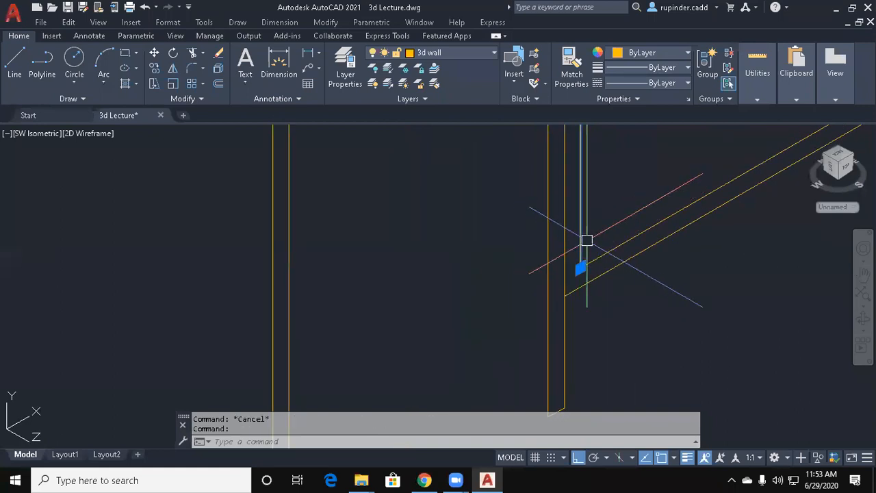
pyautogui.write('f')
pyautogui.press('Return')
pyautogui.write('r')
pyautogui.press('Return')
pyautogui.press('Return')
pyautogui.click(600, 262)
pyautogui.click(562, 245)
pyautogui.scroll(-4, 567, 241)
pyautogui.moveTo(580, 232); pyautogui.dragTo(553, 457, button='middle')
pyautogui.press('Escape')
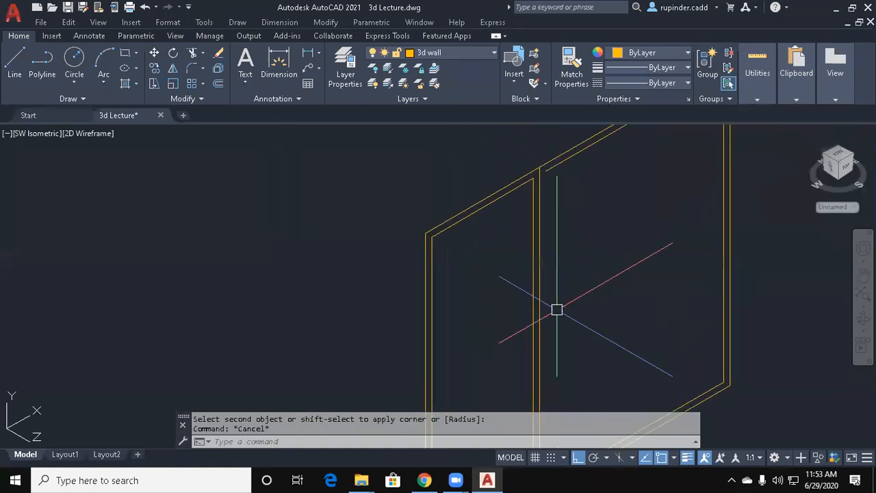
# Fillet the window frame's inner top line to the shared post and erase the overlapping post line.
pyautogui.click(542, 194)
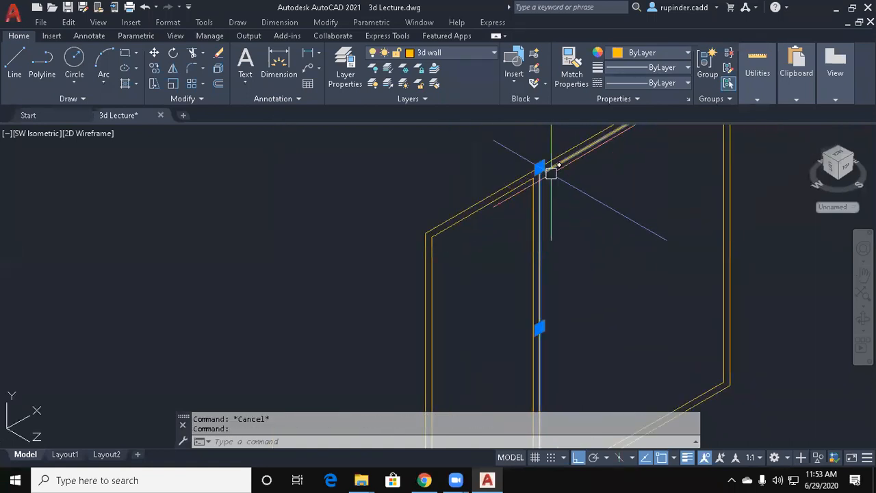
pyautogui.press('Return')
pyautogui.scroll(5, 551, 173)
pyautogui.click(550, 164)
pyautogui.scroll(-8, 555, 214)
pyautogui.press('Escape')
pyautogui.press('Escape')
pyautogui.scroll(5, 548, 206)
pyautogui.scroll(4, 547, 192)
pyautogui.click(550, 217)
pyautogui.press('Delete')
pyautogui.scroll(-5, 602, 263)
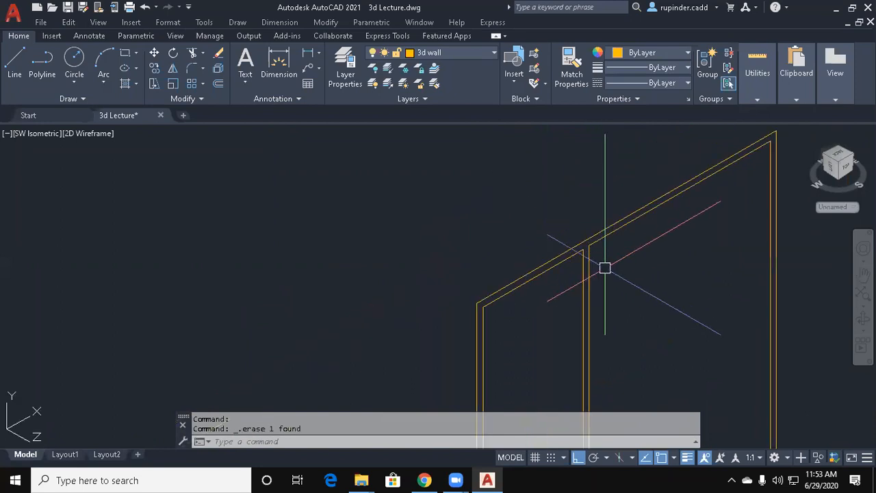
# Draw a short vertical line up from the foot of the shared post on its window side.
pyautogui.scroll(5, 588, 340)
pyautogui.write('l')
pyautogui.press('Return')
pyautogui.scroll(2, 588, 340)
pyautogui.click(539, 305)
pyautogui.press('Escape')
pyautogui.press('Escape')
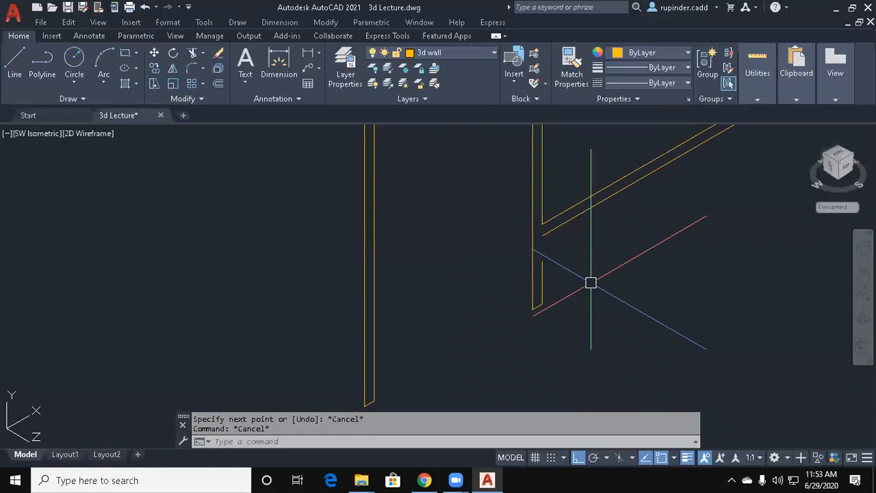
# Fillet the short post line to the window frame's outer bottom line to form a sharp corner.
pyautogui.write('f')
pyautogui.press('Return')
pyautogui.click(543, 269)
pyautogui.click(557, 234)
pyautogui.scroll(-2, 557, 236)
pyautogui.press('Escape')
pyautogui.press('Escape')
pyautogui.press('Escape')
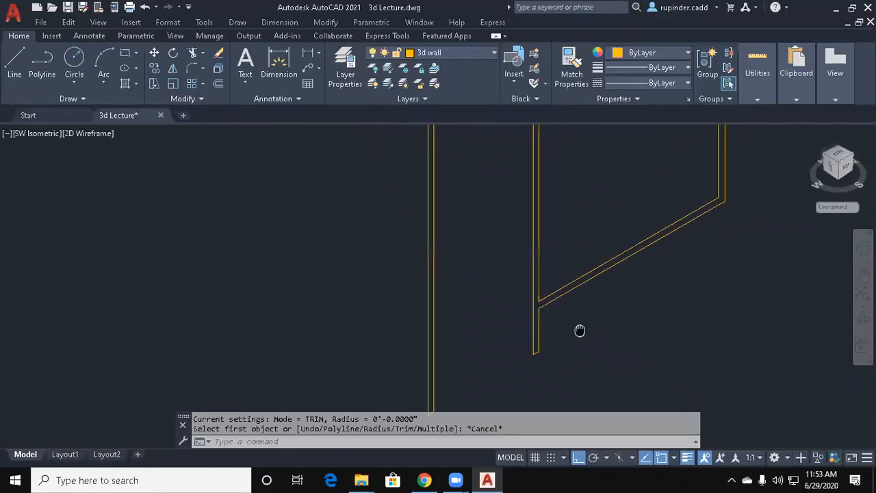
pyautogui.write('l')
pyautogui.press('Return')
pyautogui.click(620, 259)
pyautogui.moveTo(615, 205); pyautogui.dragTo(616, 248, button='middle')
pyautogui.press('Escape')
# Draw a vertical line from the midpoint of the window frame's inner bottom line up to the midpoint of its inner top line.
pyautogui.press('Return')
pyautogui.click(624, 298)
pyautogui.moveTo(625, 164); pyautogui.dragTo(604, 306, button='middle')
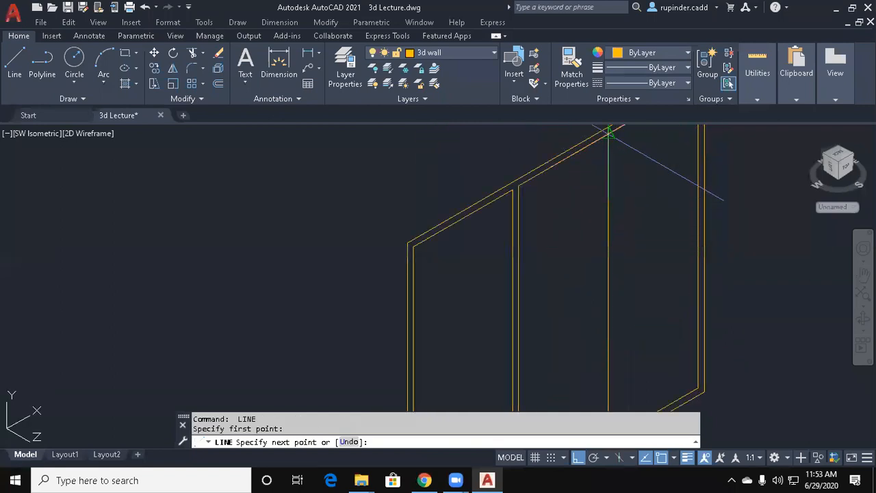
# Offset the vertical divider line in the window opening by 2 to give the divider its width.
pyautogui.press('Escape')
pyautogui.press('Escape')
pyautogui.press('Escape')
pyautogui.write('o')
pyautogui.press('Return')
pyautogui.write('2')
pyautogui.press('Return')
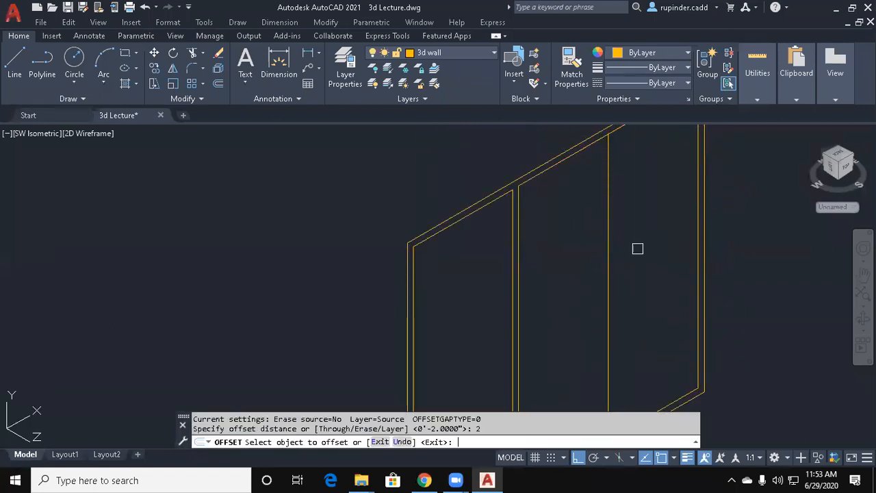
pyautogui.click(606, 205)
pyautogui.press('Escape')
pyautogui.press('Escape')
# Trim the frame lines where the new divider meets the upper and lower rails.
pyautogui.write('tr')
pyautogui.press('Return')
pyautogui.scroll(4, 450, 295)
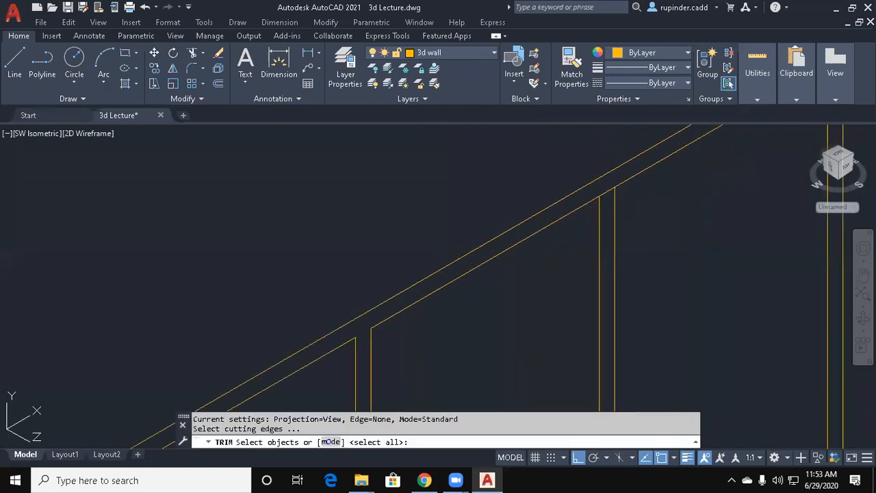
pyautogui.press('Return')
pyautogui.scroll(3, 605, 194)
pyautogui.click(606, 194)
pyautogui.scroll(-3, 622, 218)
pyautogui.click(629, 340)
pyautogui.scroll(6, 611, 260)
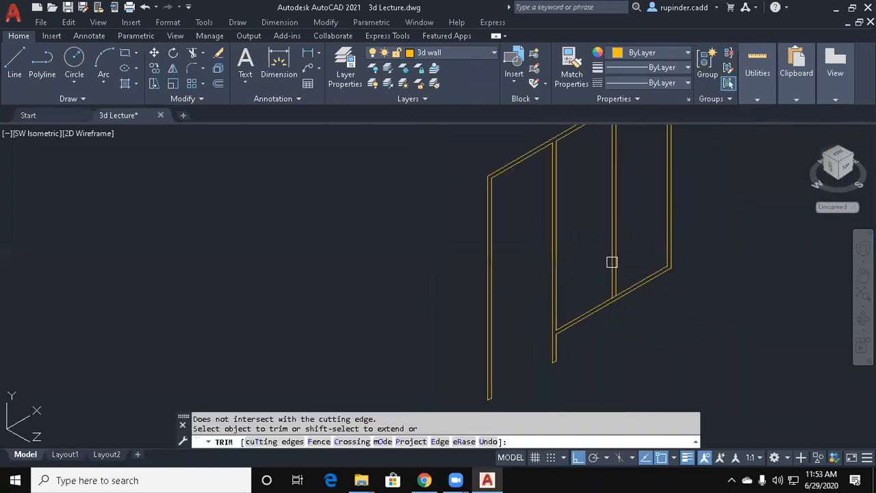
pyautogui.scroll(-6, 588, 274)
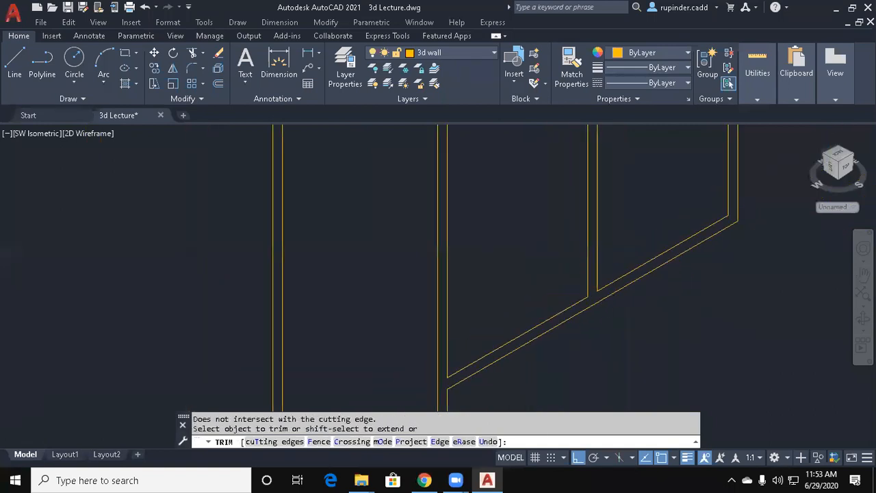
pyautogui.press('Escape')
pyautogui.press('Escape')
# Join all the lines of the door-and-window frame into continuous outlines.
pyautogui.write('j')
pyautogui.press('Return')
pyautogui.scroll(-5, 625, 316)
pyautogui.click(642, 340)
pyautogui.click(553, 212)
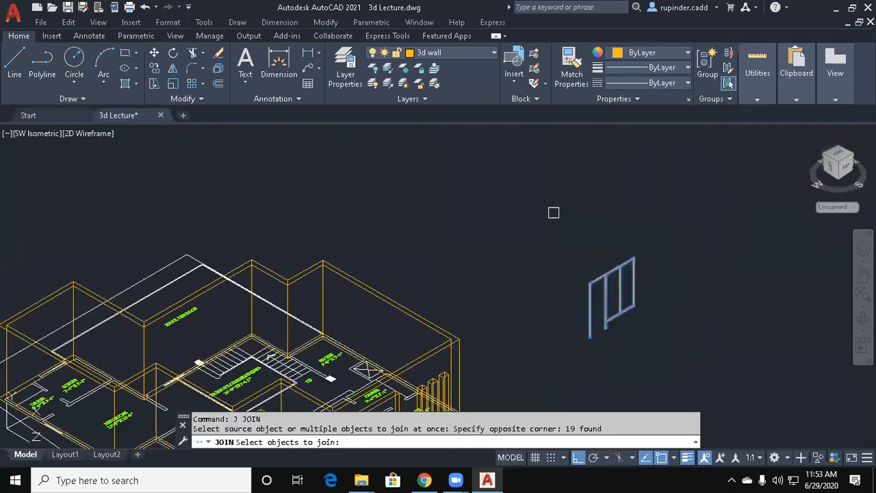
pyautogui.press('Return')
# Extrude the joined outlines of the door-and-window frame to a height of 3.
pyautogui.scroll(5, 651, 288)
pyautogui.write('ext')
pyautogui.press('Return')
pyautogui.click(625, 400)
pyautogui.click(464, 236)
pyautogui.press('Return')
pyautogui.write('3')
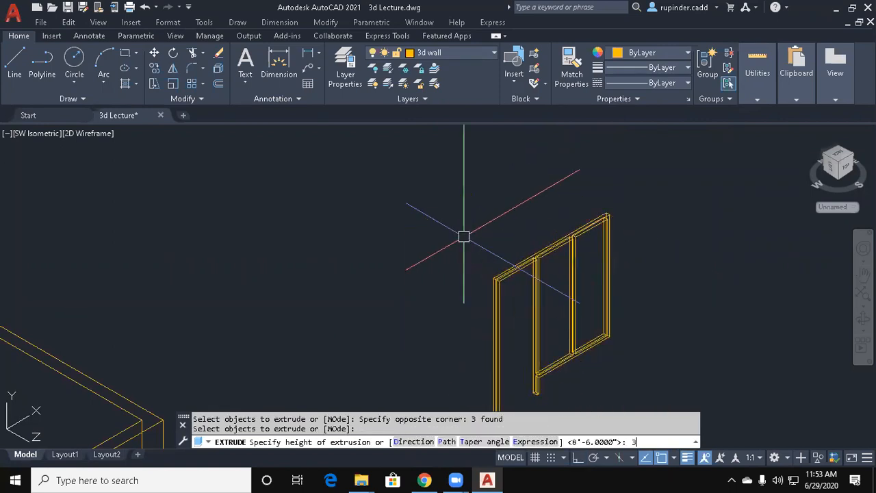
pyautogui.press('Return')
pyautogui.press('Escape')
# Subtract the two pane solids from the outer frame solid to open the window areas.
pyautogui.write('su')
pyautogui.press('Return')
pyautogui.moveTo(514, 341); pyautogui.dragTo(503, 275, button='middle')
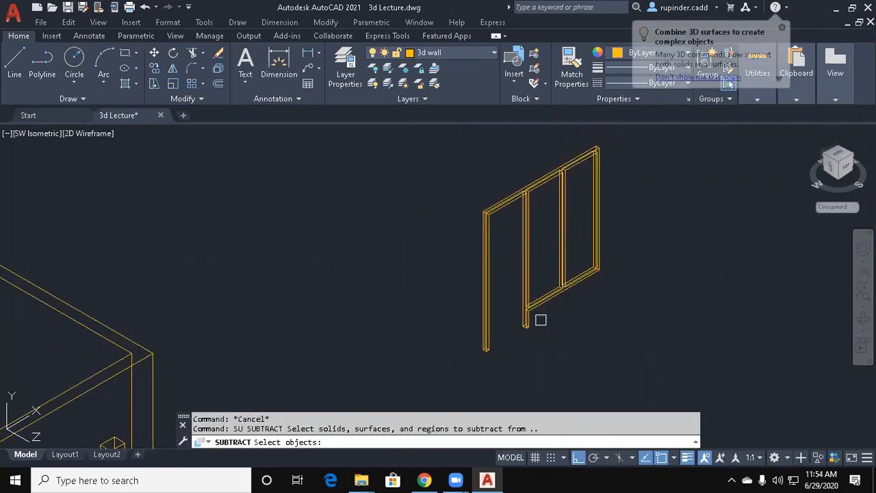
pyautogui.click(493, 336)
pyautogui.press('Return')
pyautogui.click(570, 350)
pyautogui.click(531, 223)
pyautogui.press('Escape')
# Assign the door-and-window frame solid to the 3d window layer.
pyautogui.click(532, 332)
pyautogui.click(470, 53)
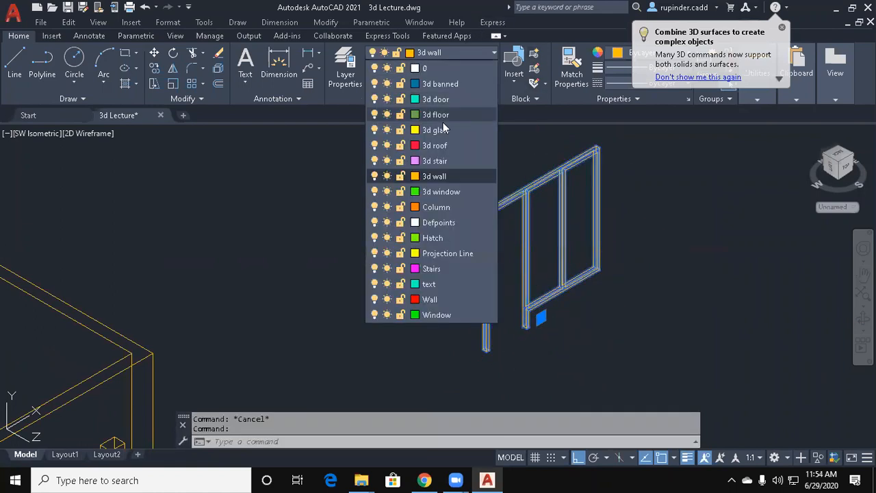
pyautogui.click(435, 191)
pyautogui.press('Escape')
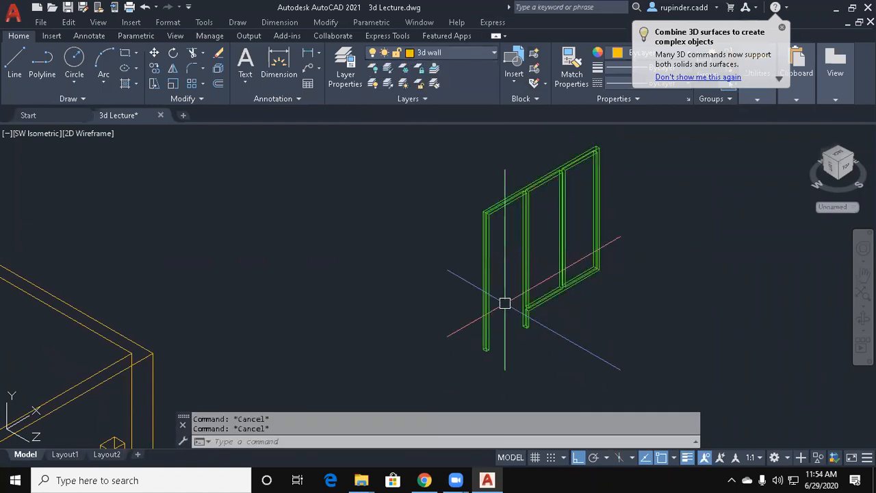
# Create a 0.25 thick box as a panel filling the tall door section of the frame.
pyautogui.write('bo')
pyautogui.press('Return')
pyautogui.scroll(3, 516, 340)
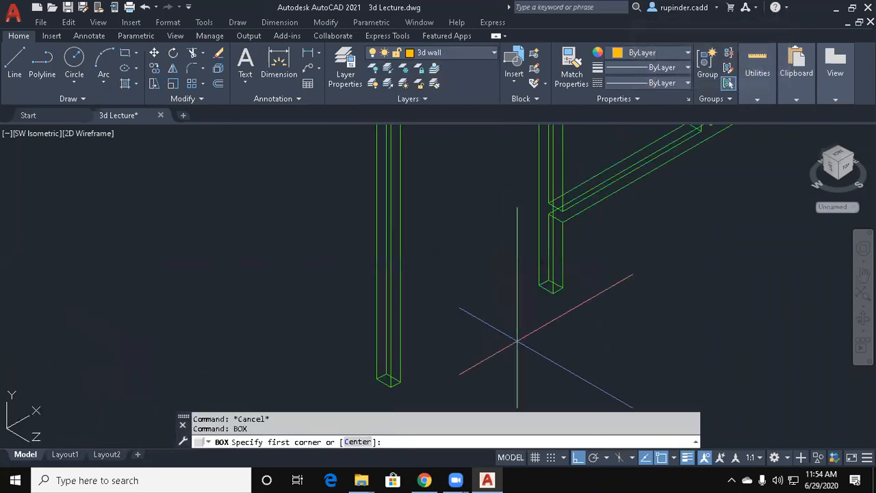
pyautogui.click(546, 289)
pyautogui.scroll(-3, 505, 294)
pyautogui.scroll(4, 472, 260)
pyautogui.scroll(1, 408, 192)
pyautogui.click(400, 156)
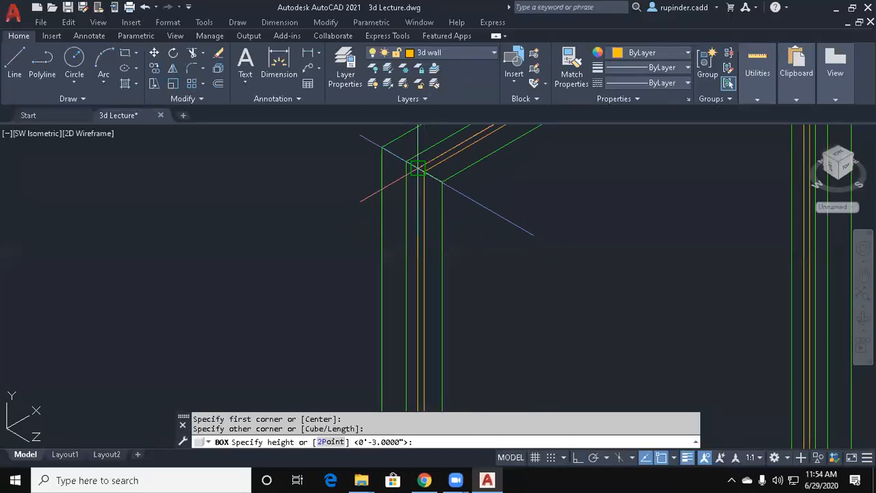
pyautogui.write('.25')
pyautogui.press('Return')
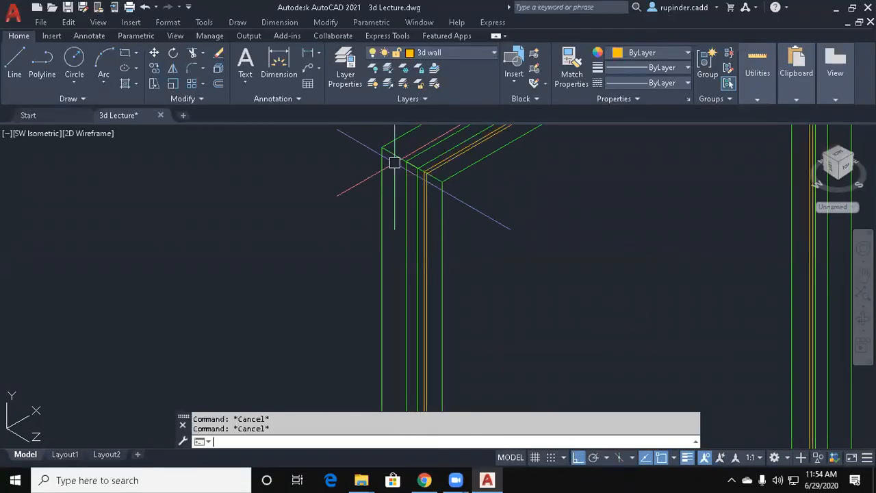
# Create a second 0.25 thick box as a panel spanning the two window openings of the frame.
pyautogui.scroll(-5, 395, 168)
pyautogui.press('Return')
pyautogui.scroll(4, 380, 370)
pyautogui.click(378, 370)
pyautogui.moveTo(378, 369); pyautogui.dragTo(565, 169, button='middle')
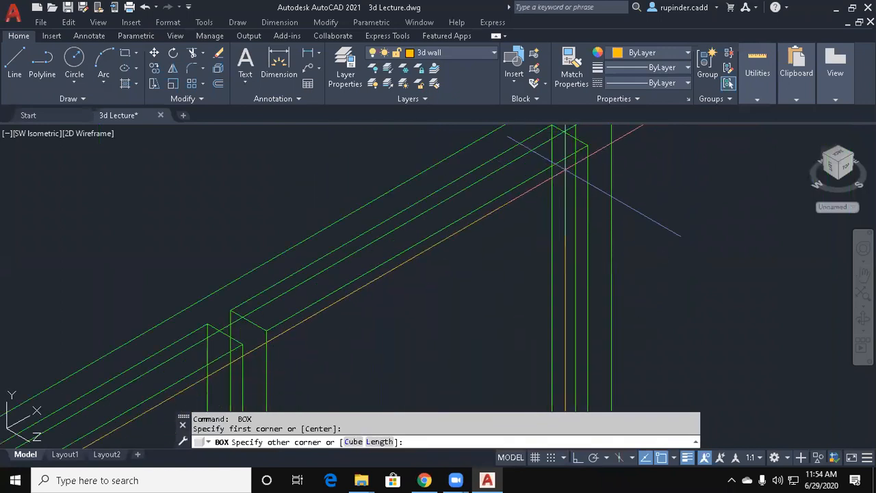
pyautogui.click(545, 135)
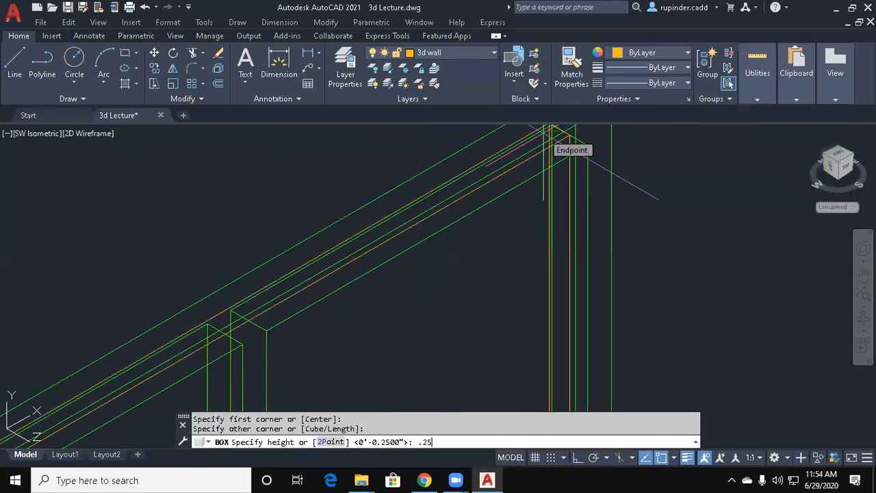
pyautogui.write('.25')
pyautogui.press('Escape')
pyautogui.press('Escape')
# Assign both thin panels in the door-and-window frame to the 3d glass layer.
pyautogui.scroll(-3, 534, 217)
pyautogui.scroll(3, 499, 219)
pyautogui.click(492, 194)
pyautogui.click(245, 333)
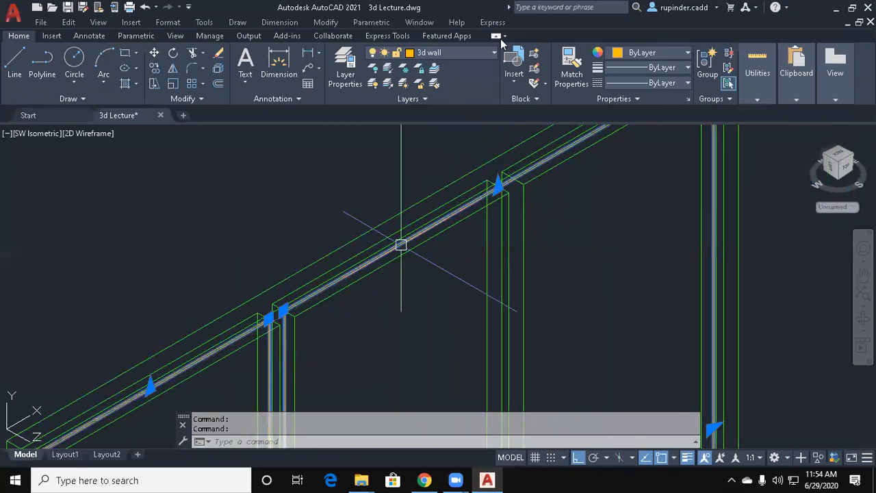
pyautogui.click(451, 53)
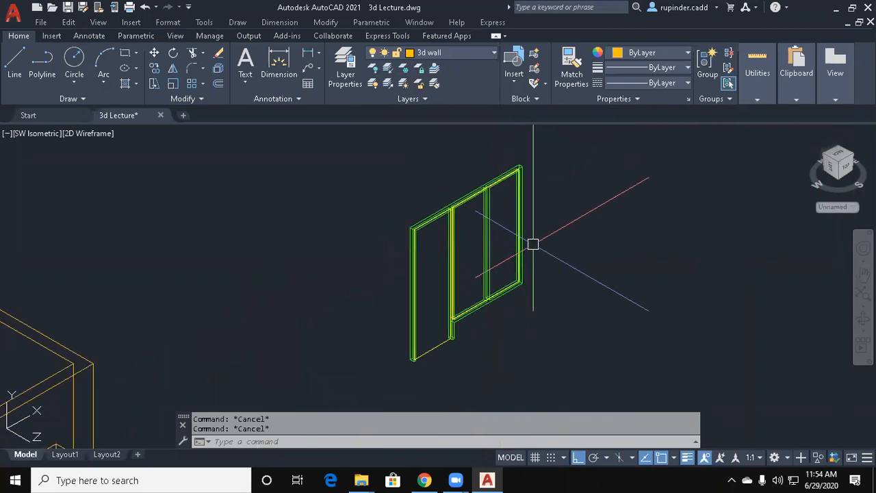
# Move the frame with its glass panels from its lower corner into the bedroom wall opening beside the balcony.
pyautogui.write('m')
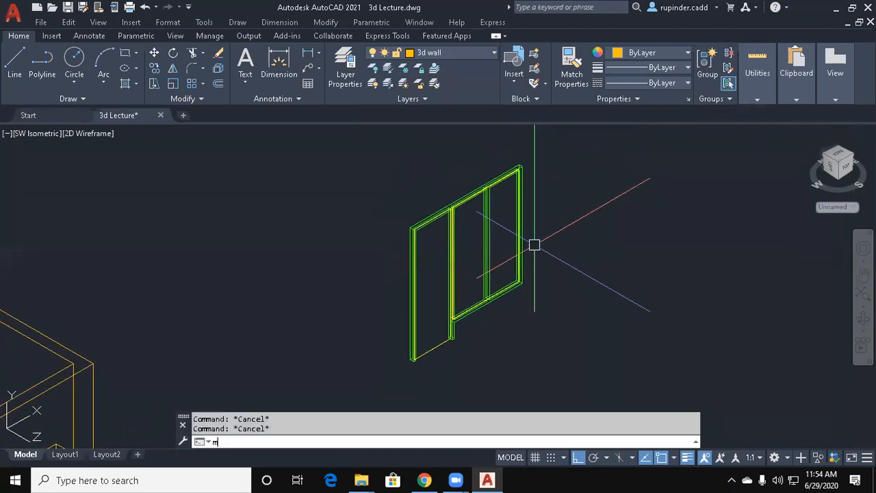
pyautogui.press('Return')
pyautogui.moveTo(540, 371); pyautogui.dragTo(538, 319, button='middle')
pyautogui.click(528, 342)
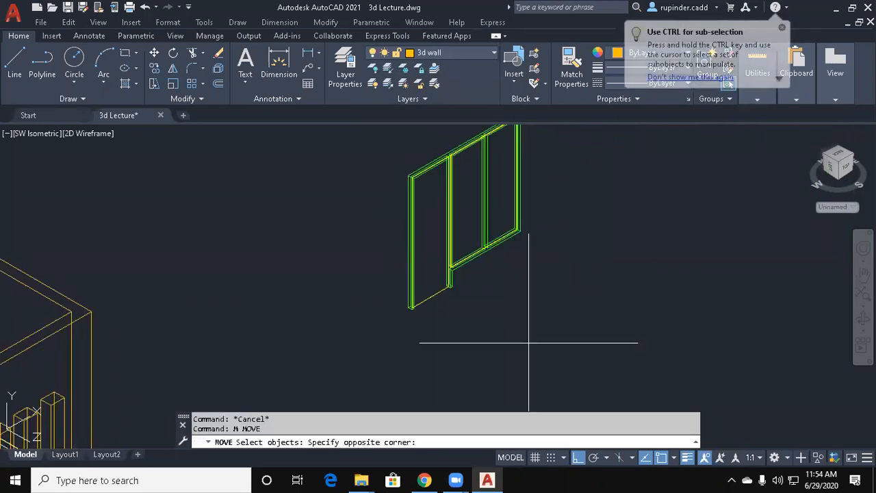
pyautogui.click(372, 222)
pyautogui.press('Return')
pyautogui.scroll(8, 416, 317)
pyautogui.click(360, 218)
pyautogui.scroll(-7, 267, 271)
pyautogui.moveTo(264, 285); pyautogui.dragTo(611, 193, button='middle')
pyautogui.scroll(-5, 506, 209)
pyautogui.scroll(8, 314, 264)
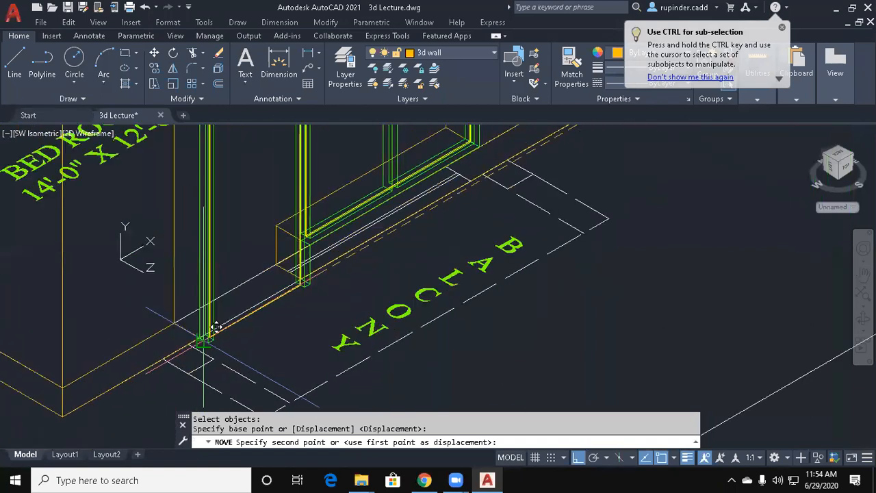
pyautogui.click(187, 330)
pyautogui.scroll(-5, 203, 331)
pyautogui.press('Escape')
pyautogui.press('Escape')
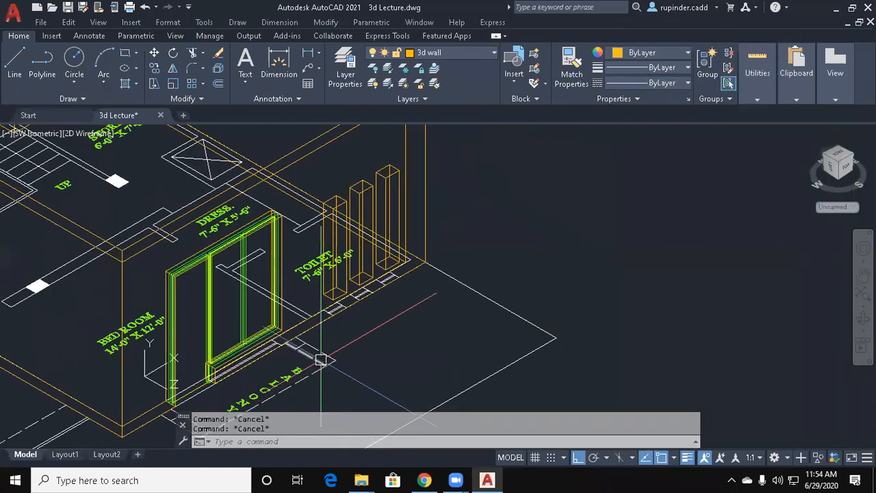
# Align the UCS to the outer wall face at the narrow openings beside the toilet.
pyautogui.write('ucs')
pyautogui.press('Return')
pyautogui.write('f')
pyautogui.press('Return')
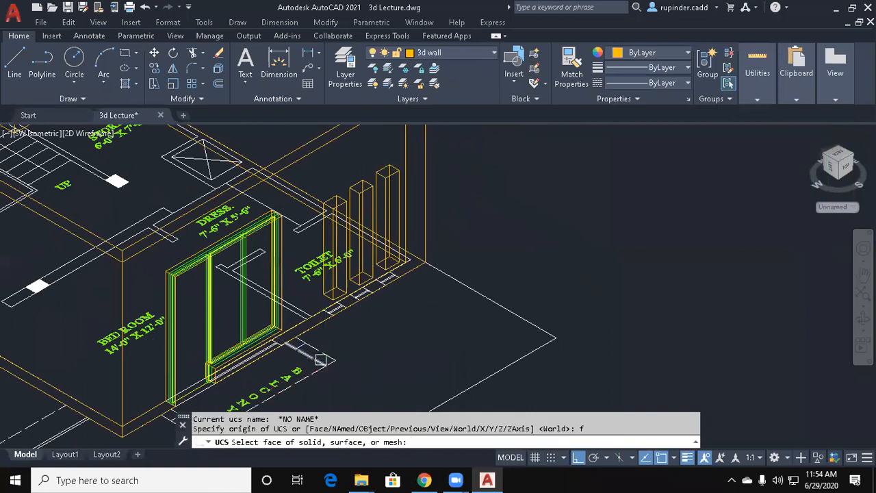
pyautogui.click(341, 221)
pyautogui.press('Escape')
# Draw a rectangle over the face of the narrow opening nearest the building corner.
pyautogui.write('rec')
pyautogui.press('Return')
pyautogui.scroll(5, 376, 262)
pyautogui.click(403, 281)
pyautogui.moveTo(436, 181); pyautogui.dragTo(409, 332, button='middle')
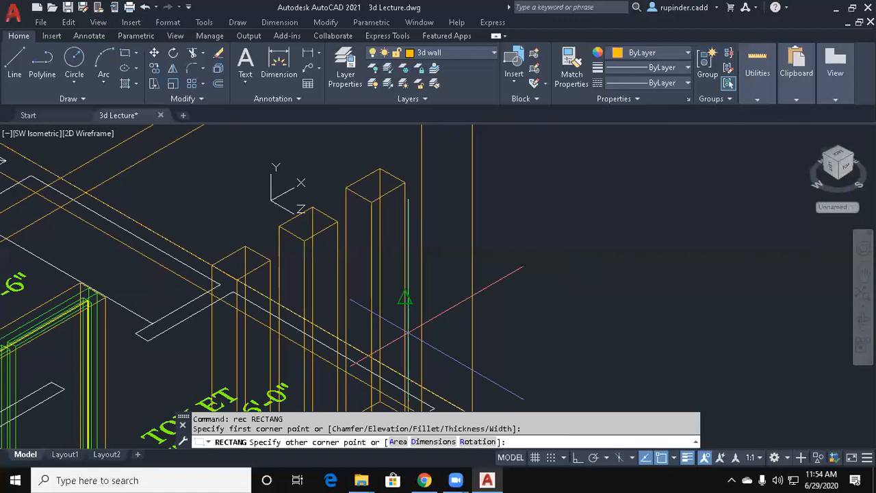
pyautogui.press('F8')
pyautogui.press('Escape')
pyautogui.press('Escape')
# Move the narrow rectangle out to the empty space beside the building.
pyautogui.write('m')
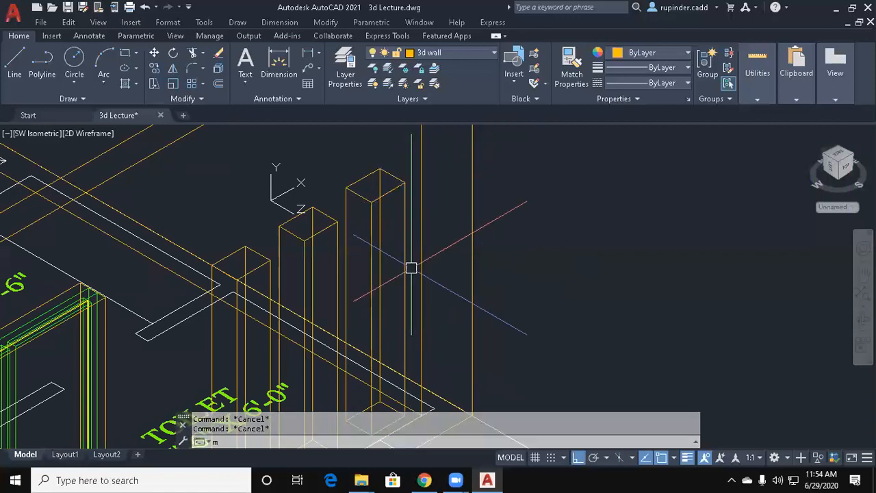
pyautogui.press('Return')
pyautogui.click(402, 232)
pyautogui.press('Return')
pyautogui.click(401, 245)
pyautogui.scroll(-4, 549, 248)
pyautogui.moveTo(548, 248)
pyautogui.mouseDown(button='middle')
pyautogui.moveTo(478, 272)
pyautogui.moveTo(445, 300)
pyautogui.mouseUp(button='middle')
pyautogui.press('Escape')
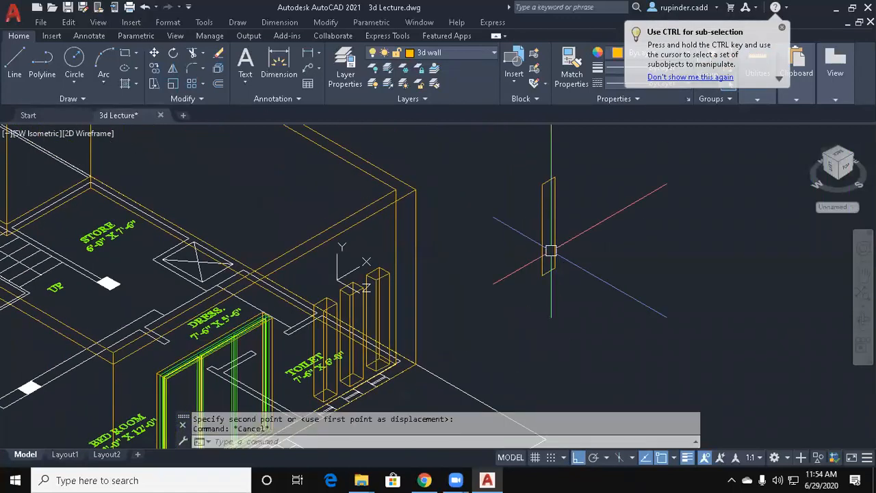
# Offset the narrow rectangle inward twice by 2 and delete the outermost outline.
pyautogui.write('o')
pyautogui.press('Return')
pyautogui.write('2')
pyautogui.press('Return')
pyautogui.scroll(2, 547, 254)
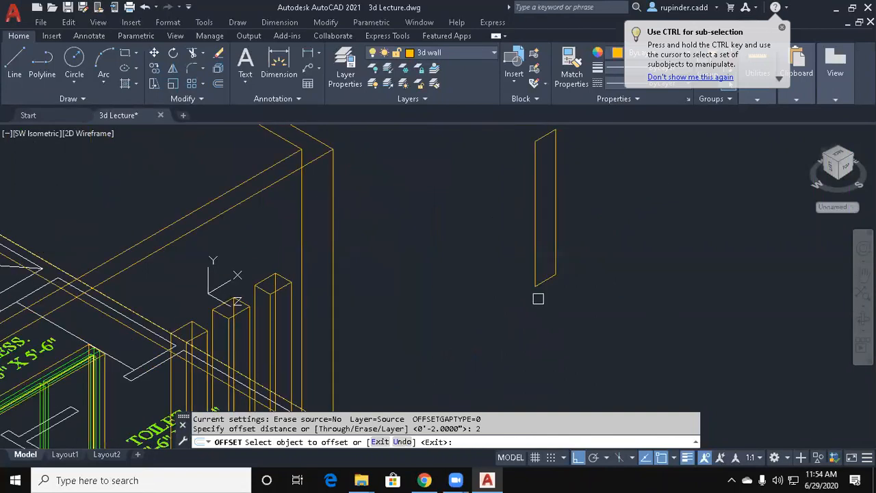
pyautogui.click(534, 251)
pyautogui.scroll(3, 547, 288)
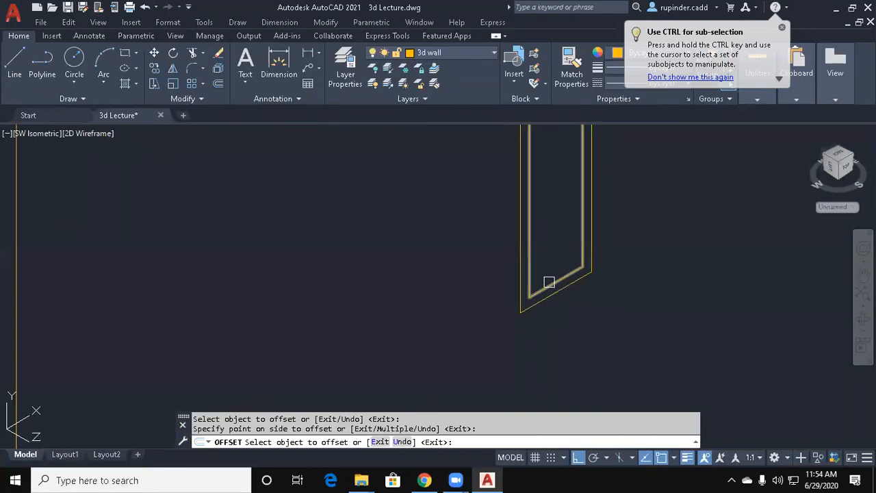
pyautogui.press('Escape')
pyautogui.click(518, 314)
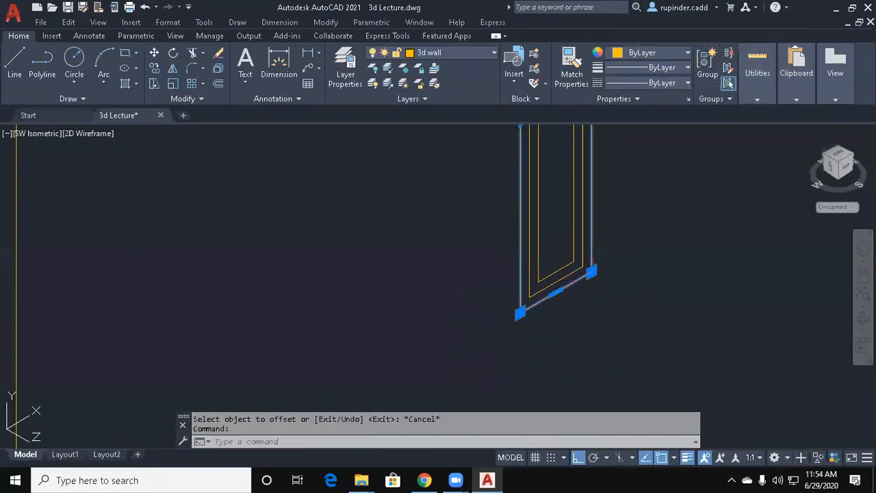
pyautogui.press('Delete')
# Extrude the two remaining nested rectangles to a height of 3.
pyautogui.write('ext')
pyautogui.press('Return')
pyautogui.click(600, 351)
pyautogui.click(453, 203)
pyautogui.press('Return')
pyautogui.write('3')
pyautogui.press('Return')
pyautogui.press('Escape')
pyautogui.write('s')
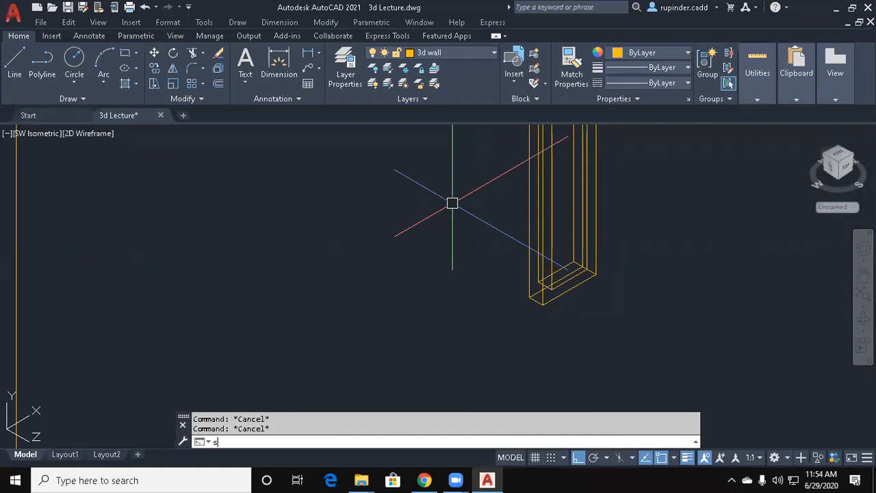
pyautogui.write('u]')
pyautogui.press('Return')
pyautogui.moveTo(534, 331); pyautogui.dragTo(510, 286, button='middle')
pyautogui.scroll(2, 511, 285)
pyautogui.press('Escape')
pyautogui.press('Escape')
# Subtract the inner solid from the outer one to form the hollow narrow window frame.
pyautogui.write('su')
pyautogui.press('Return')
pyautogui.click(526, 243)
pyautogui.press('Return')
pyautogui.click(546, 222)
pyautogui.click(512, 190)
pyautogui.press('Return')
pyautogui.press('Escape')
pyautogui.press('Escape')
# Create a thin box as a glass panel filling the opening of the narrow window frame.
pyautogui.write('box')
pyautogui.press('Return')
pyautogui.scroll(3, 520, 219)
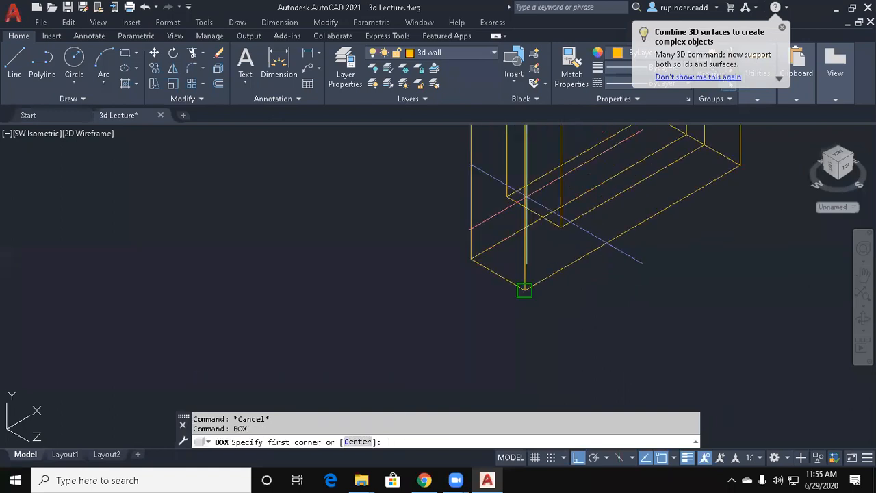
pyautogui.scroll(-3, 532, 210)
pyautogui.scroll(5, 524, 322)
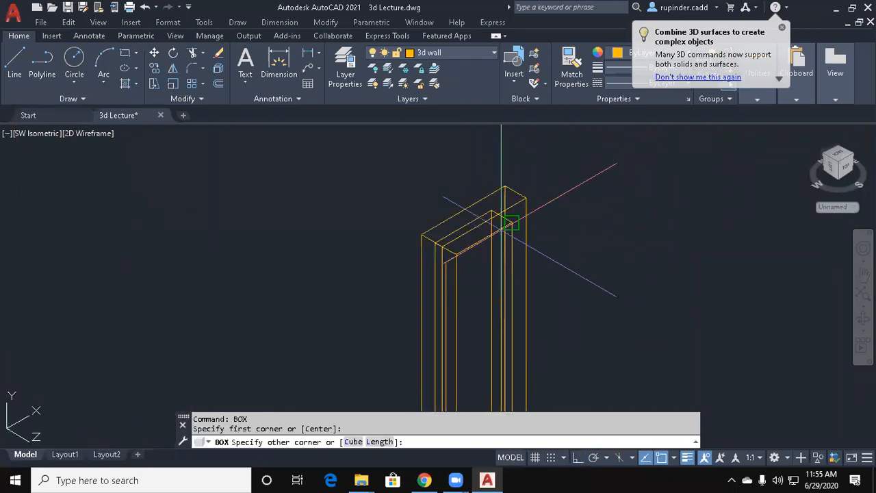
pyautogui.click(501, 194)
pyautogui.press('Escape')
pyautogui.press('Escape')
# Assign the thin panel inside the narrow window frame to the 3d glass layer.
pyautogui.click(446, 226)
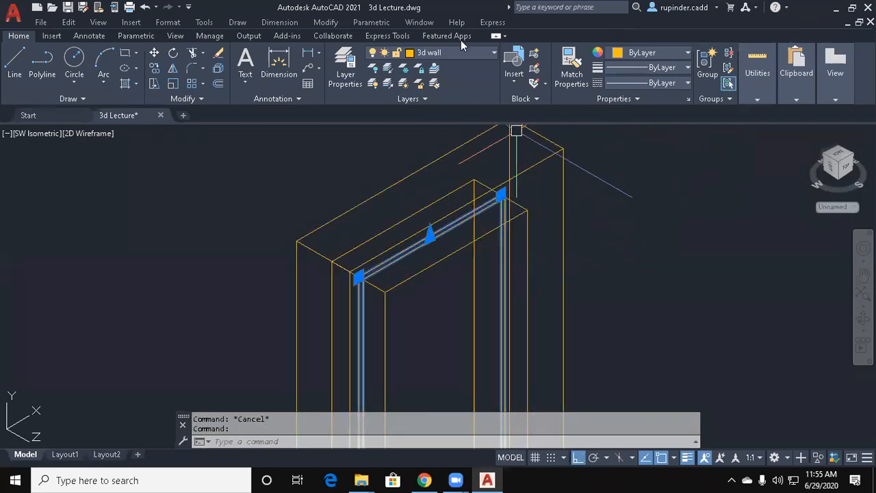
pyautogui.click(454, 49)
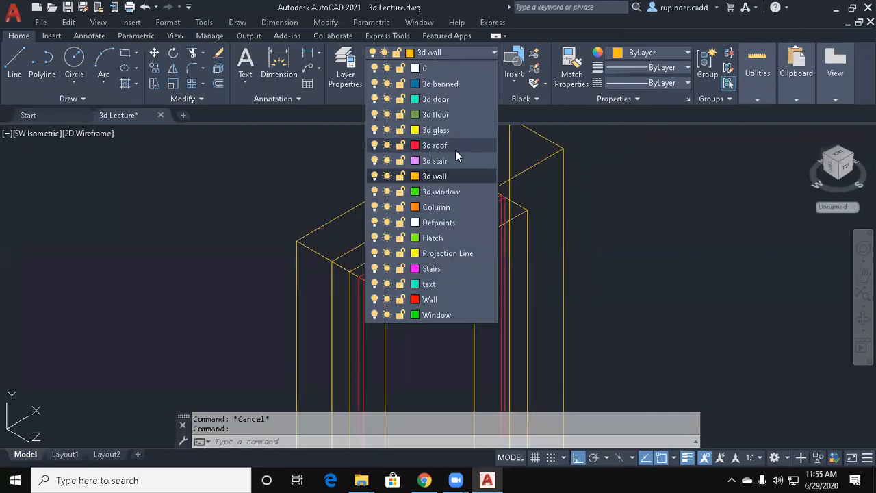
pyautogui.press('Escape')
# Assign the narrow window frame solid to the 3d window layer.
pyautogui.click(544, 167)
pyautogui.click(528, 182)
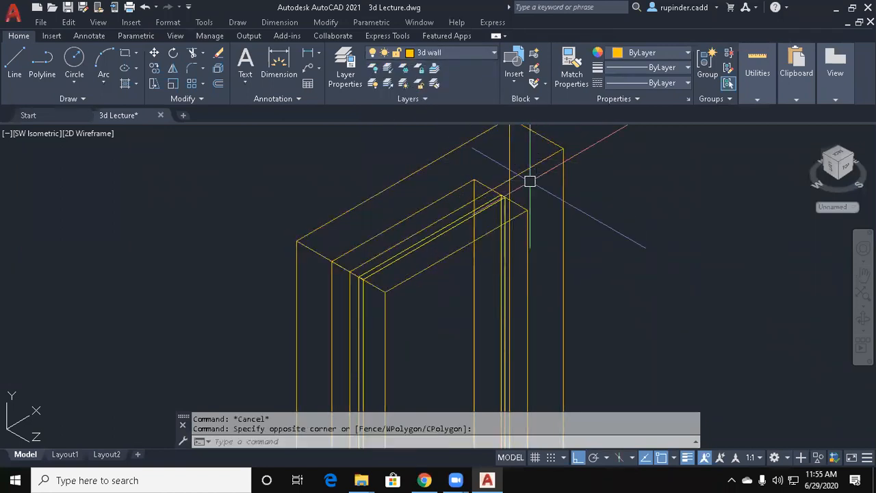
pyautogui.click(452, 52)
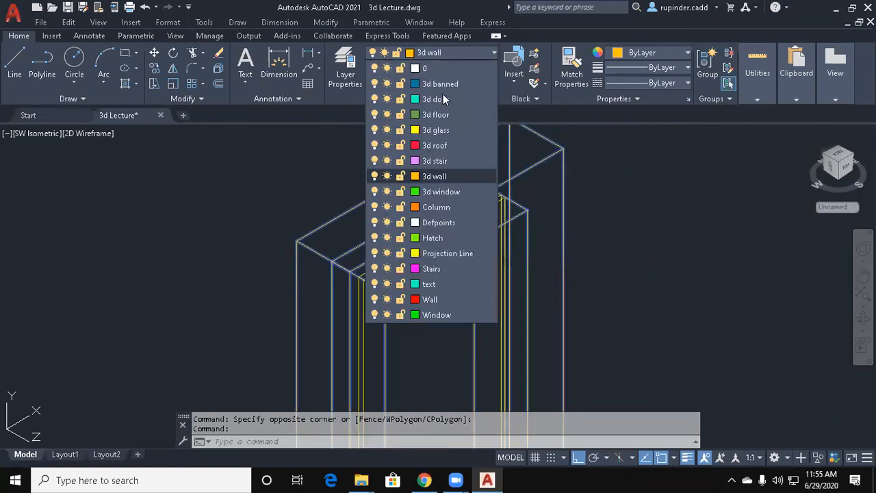
pyautogui.click(438, 193)
pyautogui.press('Escape')
pyautogui.press('Escape')
# Move the narrow window frame with its glass from its bottom corner into the toilet wall opening nearest the building corner.
pyautogui.scroll(-6, 632, 236)
pyautogui.moveTo(632, 236); pyautogui.dragTo(600, 198, button='middle')
pyautogui.write('m')
pyautogui.press('Return')
pyautogui.scroll(-4, 619, 280)
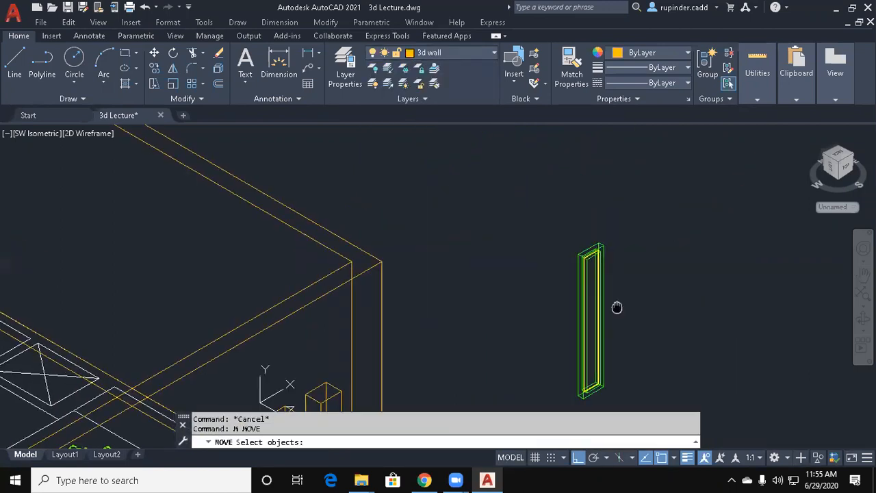
pyautogui.moveTo(618, 307); pyautogui.dragTo(550, 174, button='middle')
pyautogui.click(600, 364)
pyautogui.click(453, 231)
pyautogui.scroll(8, 514, 267)
pyautogui.press('Return')
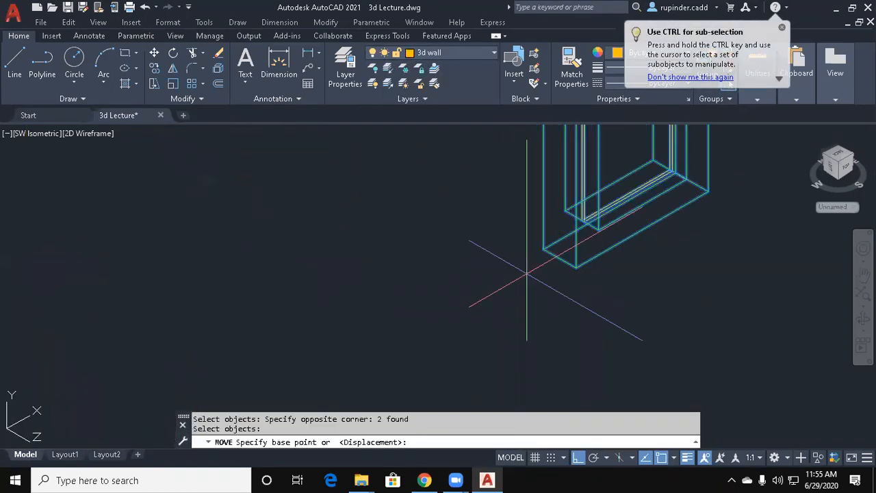
pyautogui.click(544, 250)
pyautogui.scroll(-7, 474, 297)
pyautogui.moveTo(449, 311); pyautogui.dragTo(576, 154, button='middle')
pyautogui.moveTo(453, 266); pyautogui.dragTo(488, 243, button='middle')
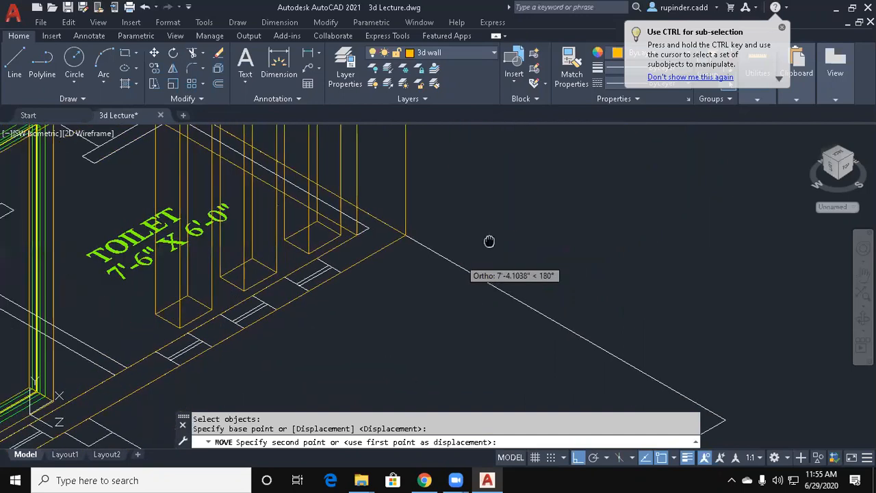
pyautogui.scroll(5, 322, 226)
pyautogui.click(243, 238)
pyautogui.moveTo(210, 277); pyautogui.dragTo(266, 258, button='middle')
pyautogui.press('Escape')
pyautogui.press('Escape')
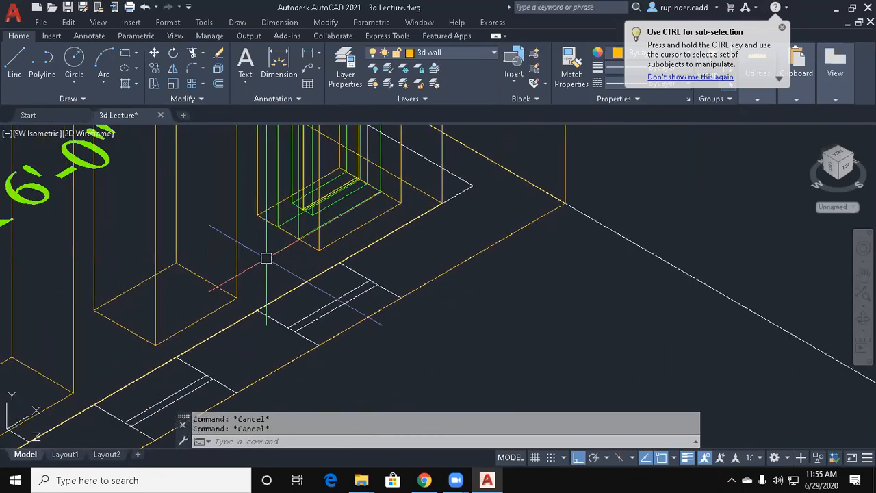
# Copy the placed narrow window and its glass into the other two toilet wall openings, using the opening's bottom corner as base point.
pyautogui.write('co')
pyautogui.press('Return')
pyautogui.write('p')
pyautogui.press('Return')
pyautogui.press('Return')
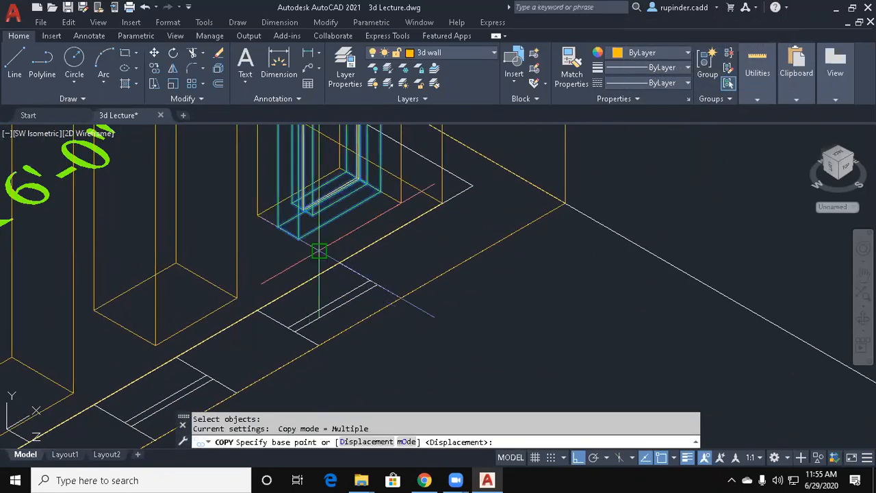
pyautogui.click(319, 250)
pyautogui.moveTo(187, 345); pyautogui.dragTo(247, 312, button='middle')
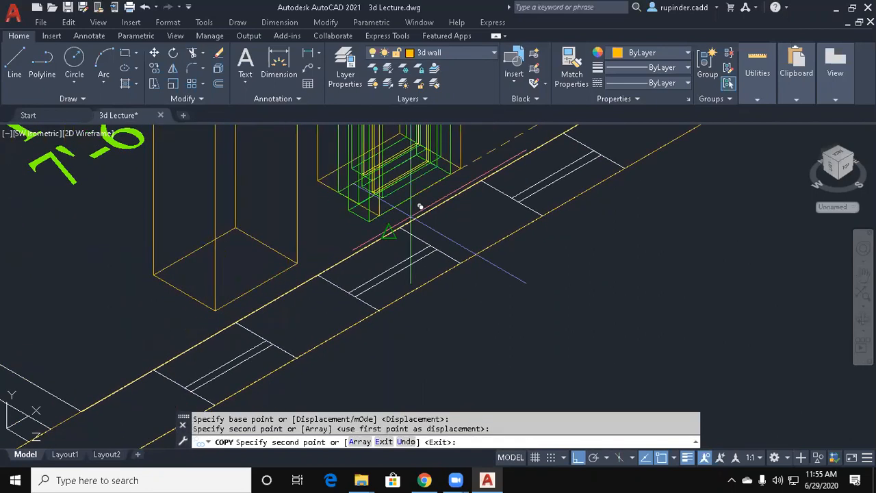
pyautogui.press('Escape')
pyautogui.scroll(-3, 420, 289)
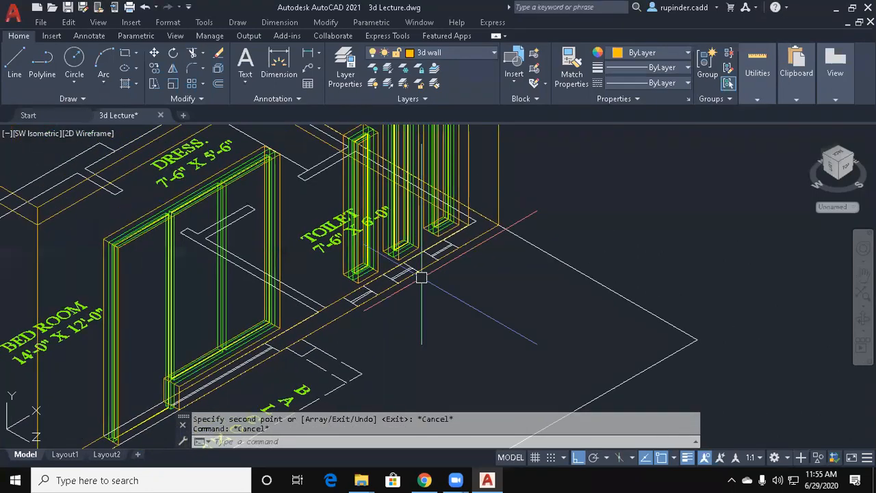
pyautogui.scroll(-4, 503, 317)
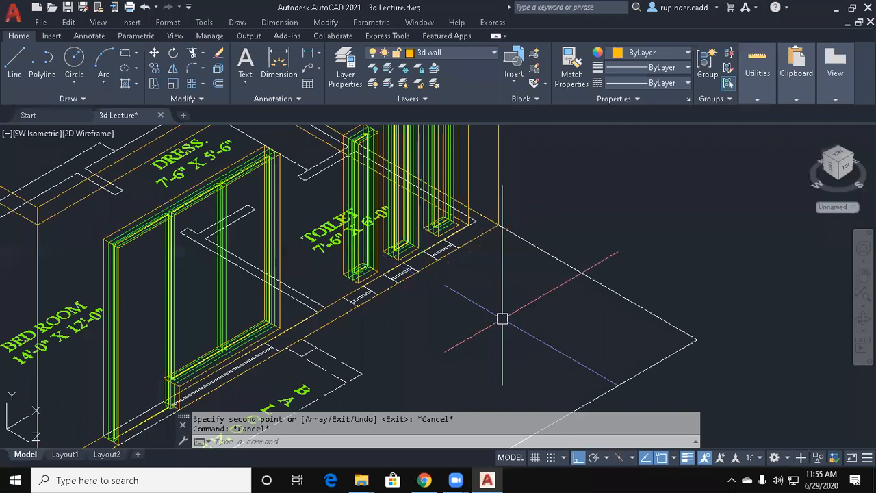
# Switch the visual style to Conceptual to check the windows fitted in the walls.
pyautogui.press('Escape')
pyautogui.write('c')
pyautogui.write('s')
pyautogui.press('Return')
pyautogui.write('c')
pyautogui.press('Return')
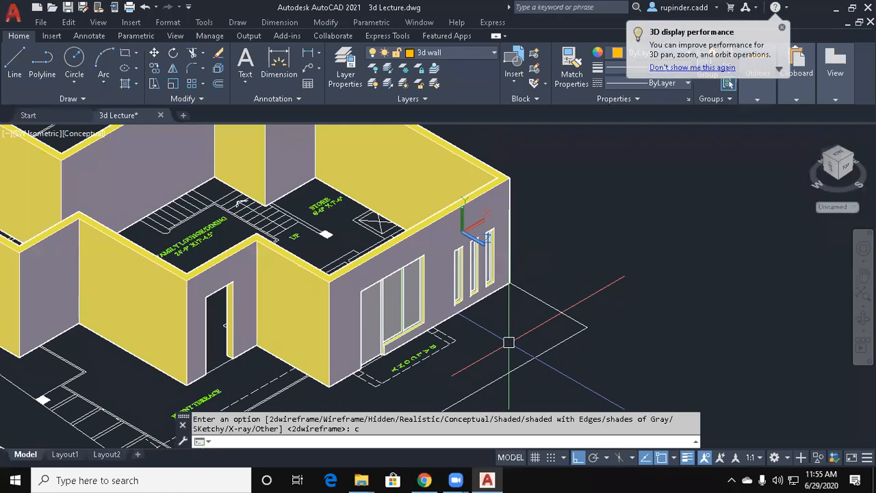
# Set the visual style back to 2D Wireframe.
pyautogui.write('v')
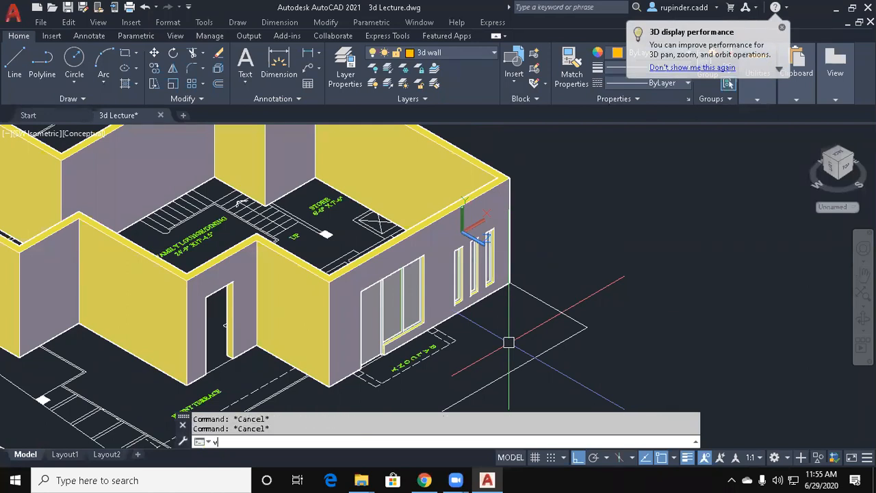
pyautogui.write('s')
pyautogui.press('Return')
pyautogui.write('2')
pyautogui.press('Return')
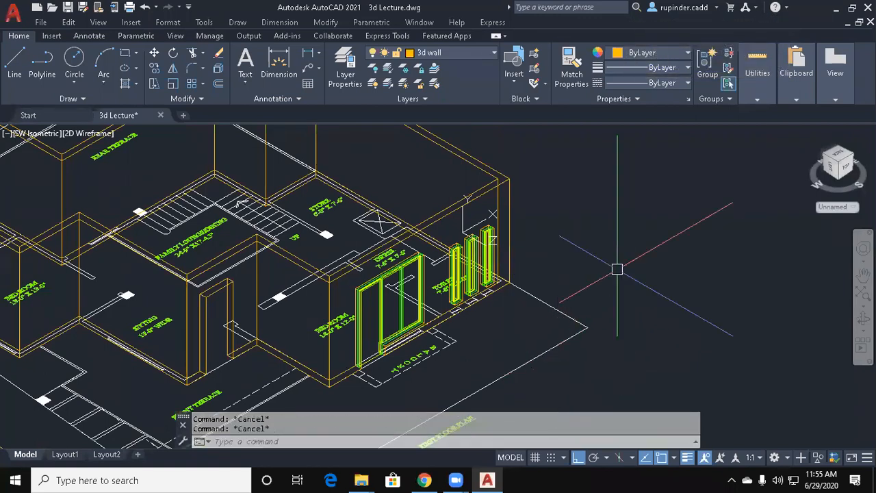
# Switch to the top view and make 3d roof the current layer.
pyautogui.hotkey('alt', 'v')
pyautogui.press('3')
pyautogui.press('t')
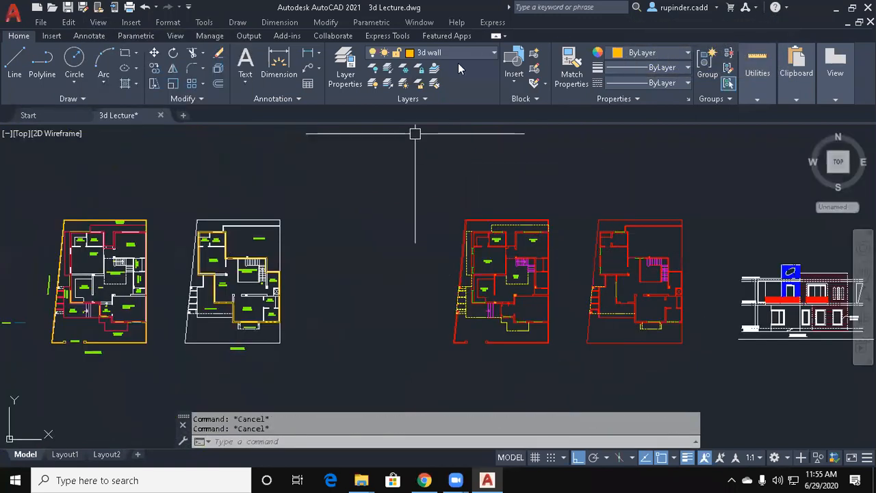
pyautogui.click(470, 52)
pyautogui.click(422, 142)
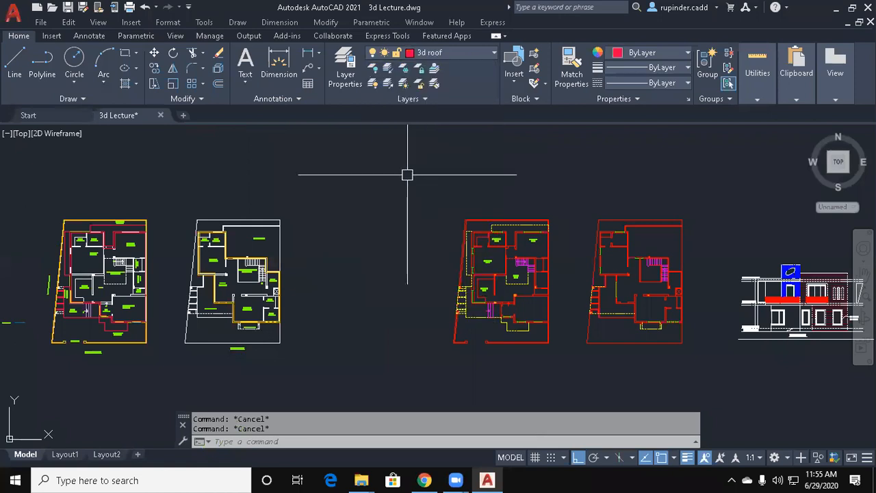
# Start a polyline at the front bedroom's inner corner beside the balcony wall and trace the inner wall faces past the toilet to the store corner.
pyautogui.write('p')
pyautogui.scroll(4, 209, 337)
pyautogui.scroll(6, 274, 290)
pyautogui.click(267, 338)
pyautogui.moveTo(671, 361); pyautogui.dragTo(571, 357, button='middle')
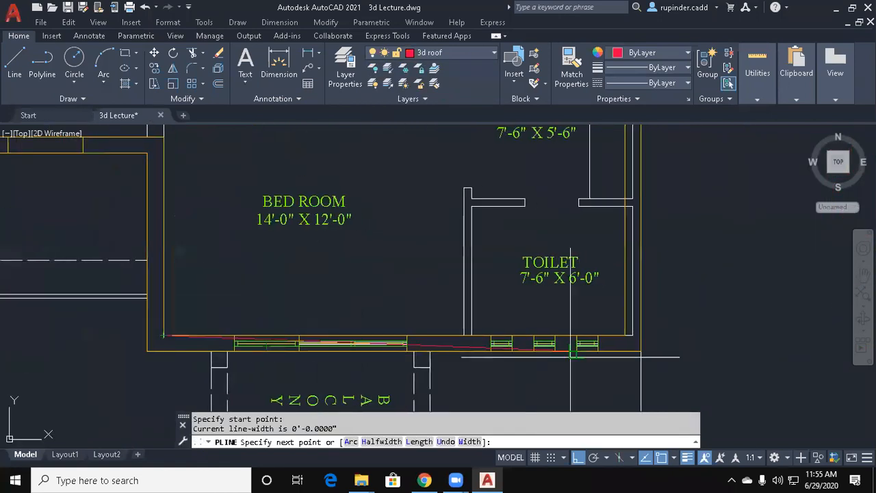
pyautogui.click(624, 335)
pyautogui.write('u')
pyautogui.press('Return')
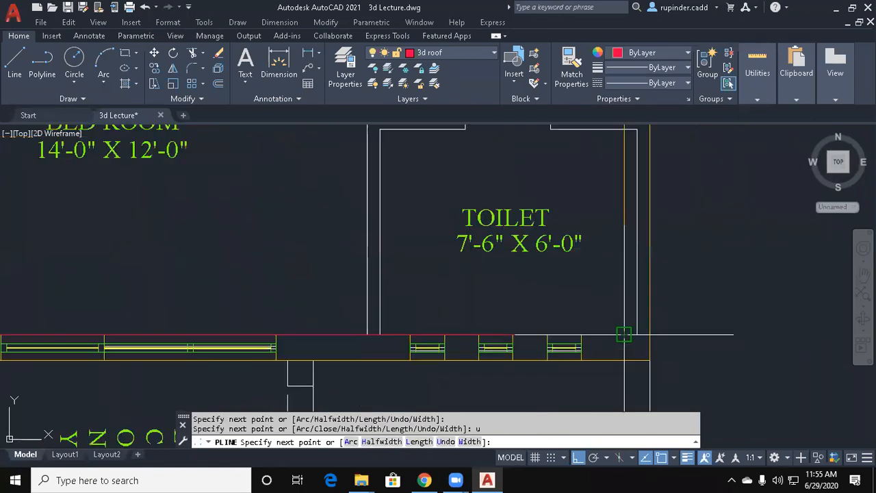
pyautogui.scroll(-5, 605, 354)
pyautogui.scroll(5, 605, 354)
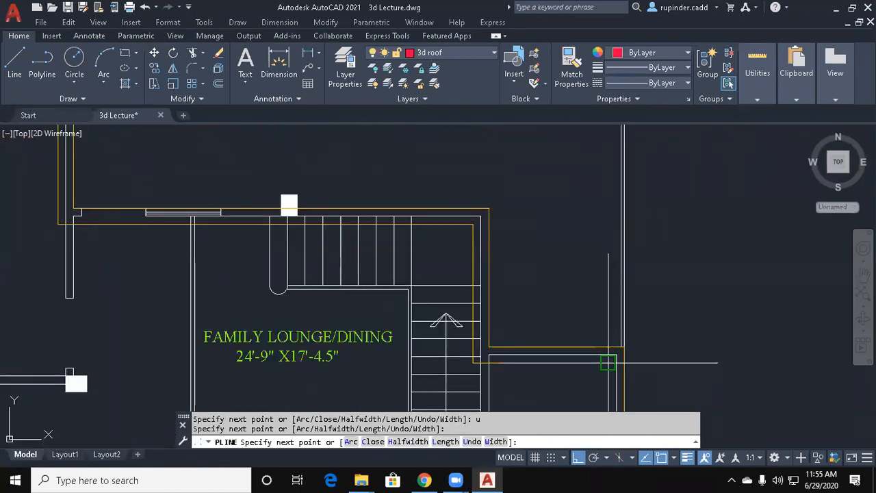
pyautogui.click(607, 362)
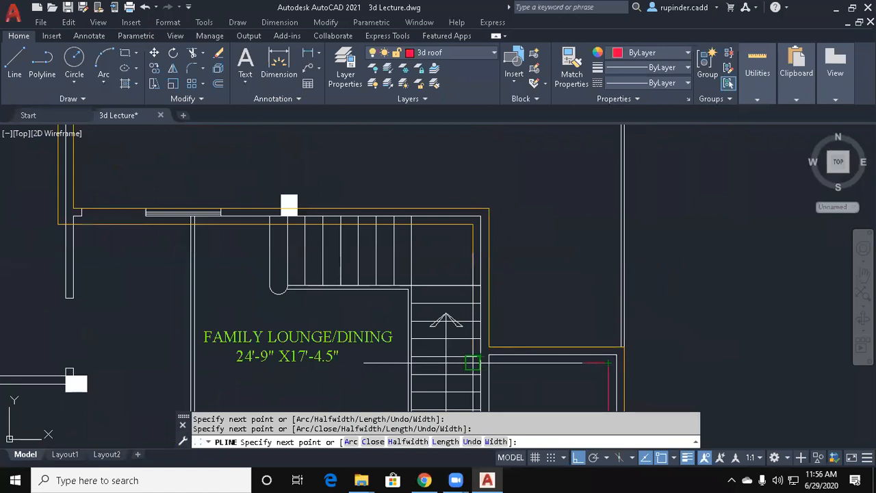
# Continue the roof polyline along the inner wall faces past the store, staircase and family lounge toward the rear toilet.
pyautogui.scroll(5, 472, 362)
pyautogui.scroll(-5, 479, 354)
pyautogui.scroll(2, 488, 254)
pyautogui.scroll(2, 492, 260)
pyautogui.scroll(-5, 504, 234)
pyautogui.scroll(4, 241, 338)
pyautogui.click(270, 244)
pyautogui.scroll(-5, 300, 280)
pyautogui.scroll(3, 288, 230)
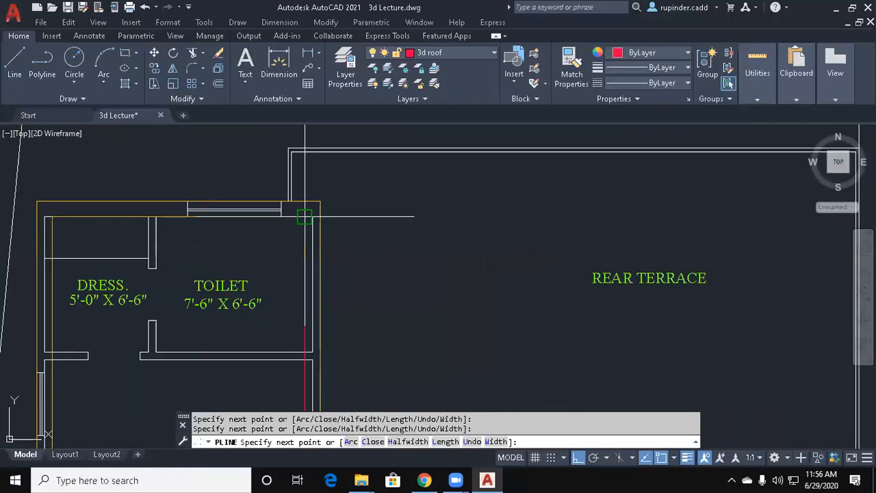
# Trace the roof polyline along the inner faces of the rear toilet, dressing room and rear bedroom to the sitting room corner.
pyautogui.click(53, 218)
pyautogui.scroll(-5, 55, 219)
pyautogui.scroll(4, 246, 242)
pyautogui.scroll(4, 287, 257)
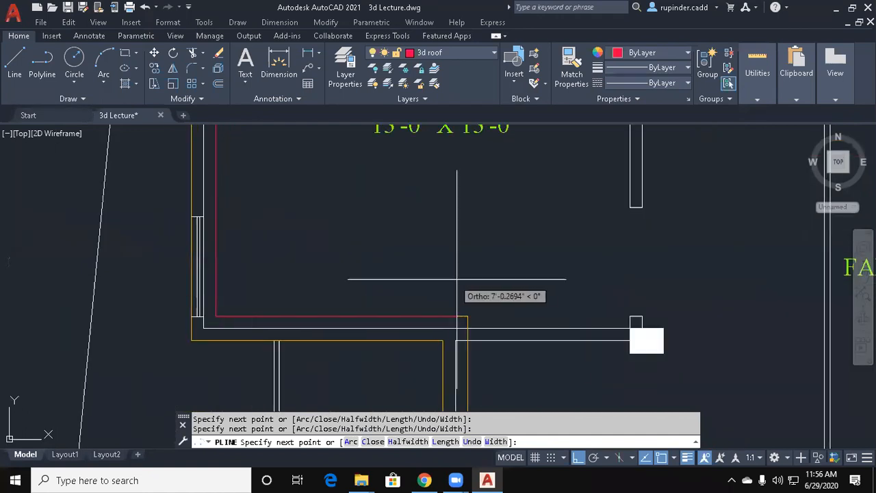
pyautogui.scroll(2, 472, 246)
pyautogui.click(430, 220)
# Finish the roof polyline along the sitting room's inner walls and down the front bedroom wall to its starting corner.
pyautogui.scroll(-5, 567, 189)
pyautogui.scroll(4, 485, 254)
pyautogui.click(456, 305)
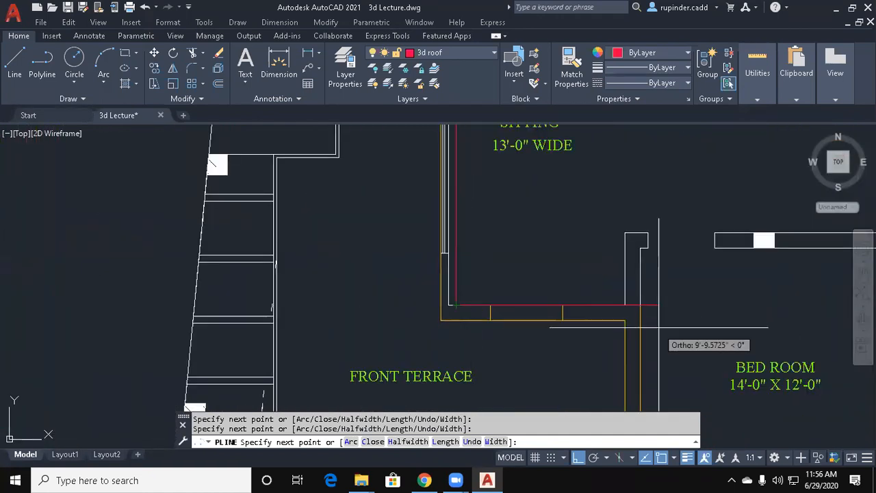
pyautogui.click(636, 307)
pyautogui.scroll(-3, 636, 307)
pyautogui.scroll(2, 650, 353)
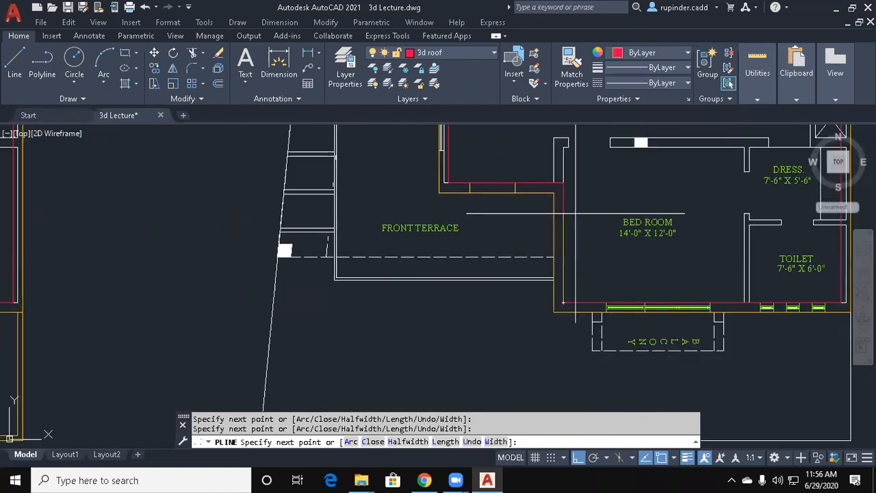
pyautogui.press('Escape')
pyautogui.scroll(1, 585, 229)
pyautogui.scroll(-1, 567, 293)
# Start a new polyline at the front bedroom's outer wall and trace the front terrace's outer edge to its far corner.
pyautogui.press('Return')
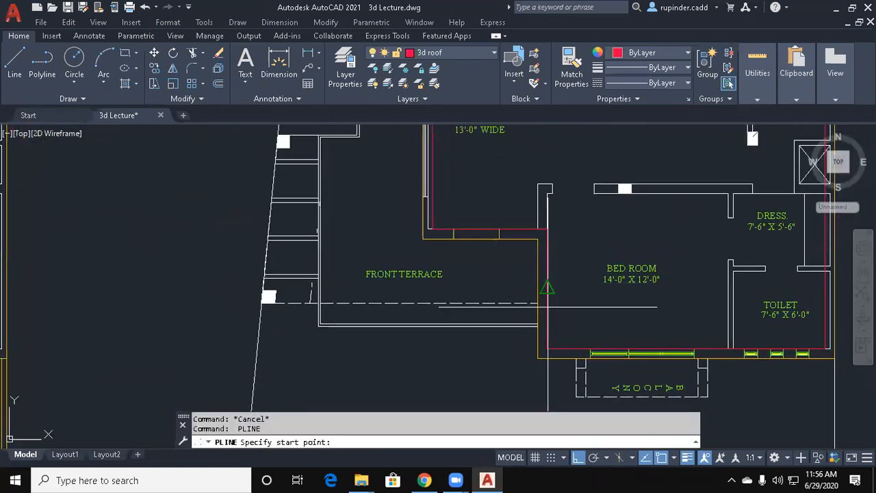
pyautogui.scroll(4, 537, 323)
pyautogui.click(537, 320)
pyautogui.scroll(-4, 537, 320)
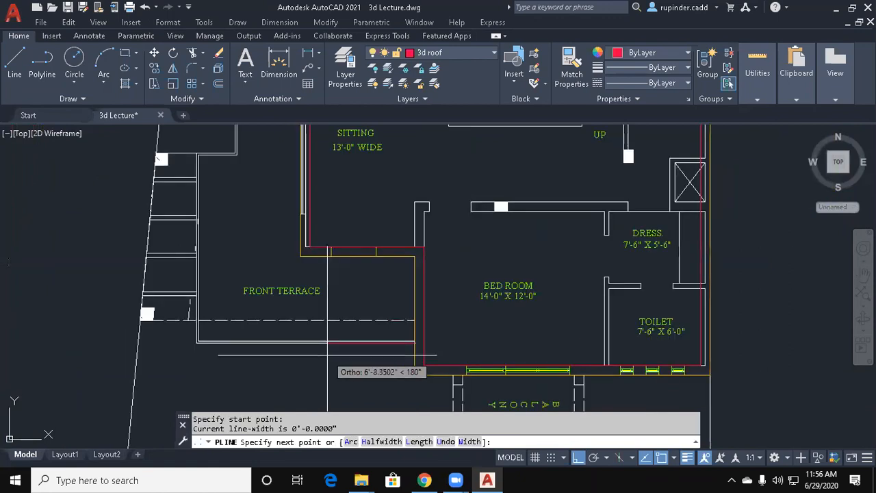
pyautogui.scroll(4, 363, 321)
pyautogui.scroll(-4, 363, 321)
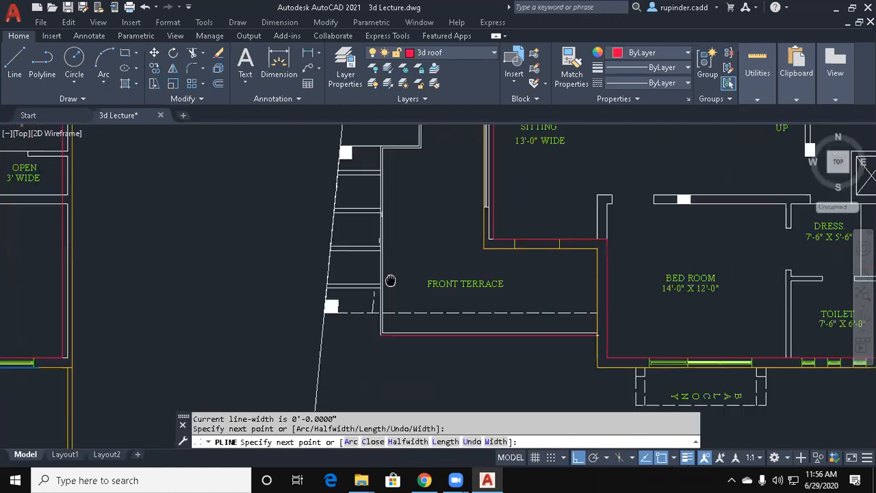
# Trace the terrace polyline up its outer side edge and around the step near the column to the rear bedroom wall, undoing a misplaced point.
pyautogui.scroll(4, 390, 279)
pyautogui.click(374, 149)
pyautogui.moveTo(374, 149); pyautogui.dragTo(380, 282, button='middle')
pyautogui.write('u')
pyautogui.press('Return')
pyautogui.scroll(4, 382, 290)
pyautogui.moveTo(344, 154); pyautogui.dragTo(364, 353, button='middle')
pyautogui.moveTo(379, 198); pyautogui.dragTo(390, 336, button='middle')
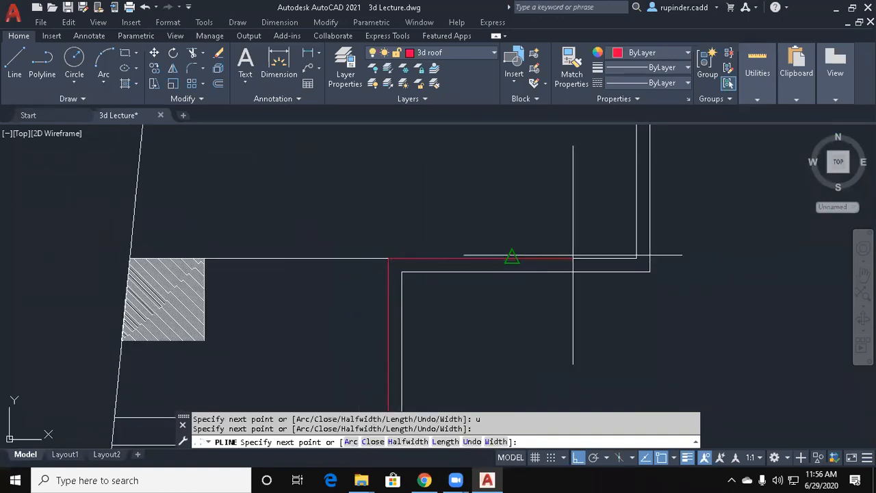
pyautogui.scroll(-3, 595, 226)
pyautogui.scroll(6, 561, 342)
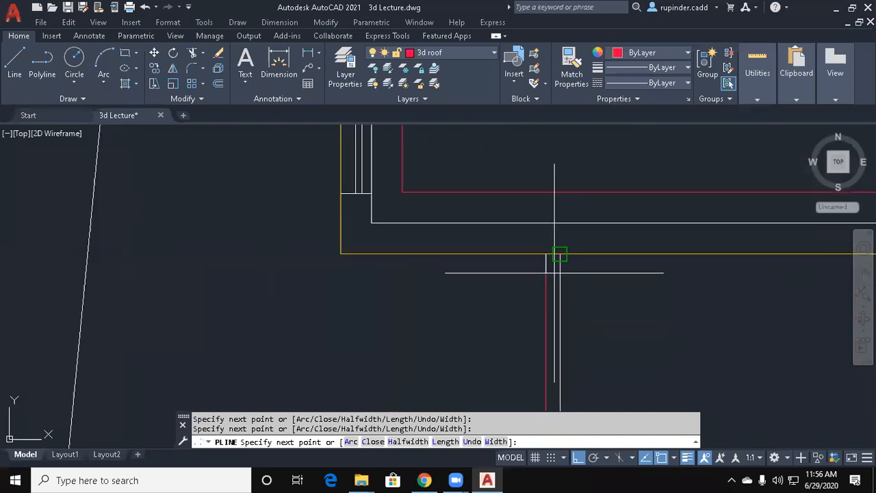
# Trace the terrace polyline along the outer faces of the rear bedroom and sitting room walls to the front bedroom, and close it.
pyautogui.scroll(-4, 549, 261)
pyautogui.scroll(1, 594, 259)
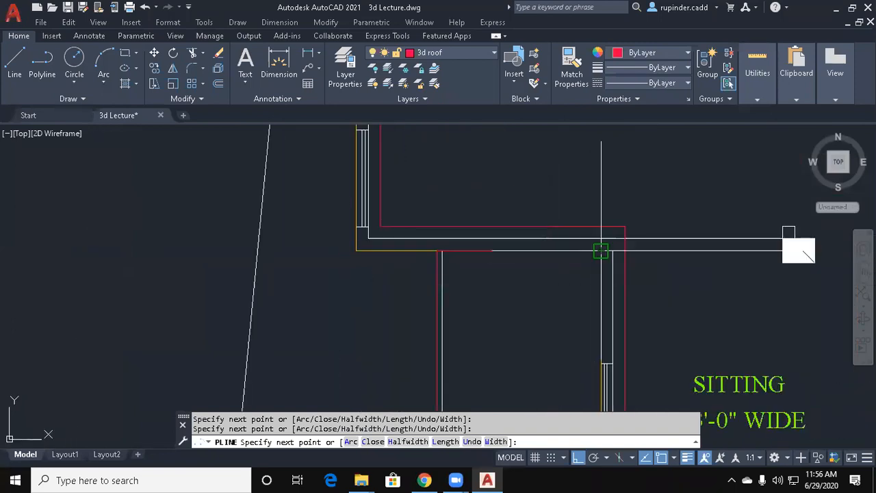
pyautogui.scroll(-3, 601, 251)
pyautogui.moveTo(522, 369); pyautogui.dragTo(499, 188, button='middle')
pyautogui.scroll(5, 518, 211)
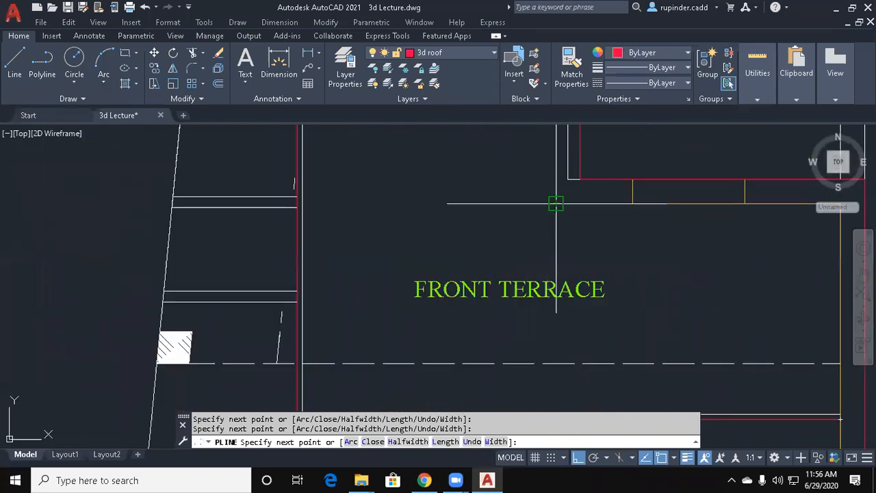
pyautogui.scroll(-2, 596, 212)
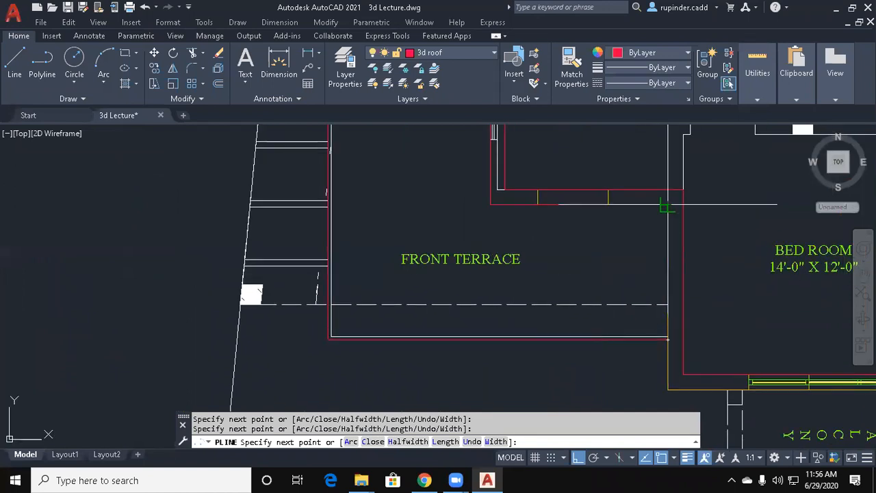
pyautogui.write('c')
pyautogui.press('Return')
# Start a new polyline at the toilet's outer wall and trace the rear terrace's outer edge around to its far upper corner.
pyautogui.scroll(-4, 665, 206)
pyautogui.moveTo(616, 233); pyautogui.dragTo(570, 276, button='middle')
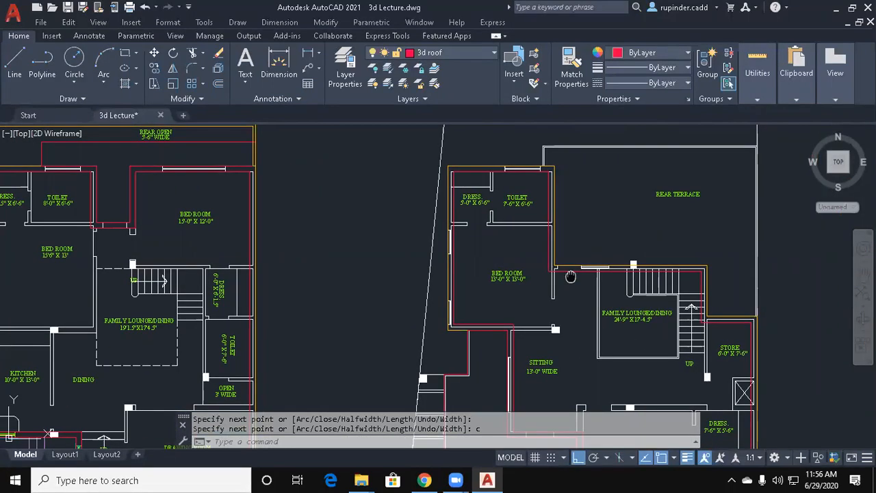
pyautogui.press('Escape')
pyautogui.press('space')
pyautogui.scroll(6, 502, 230)
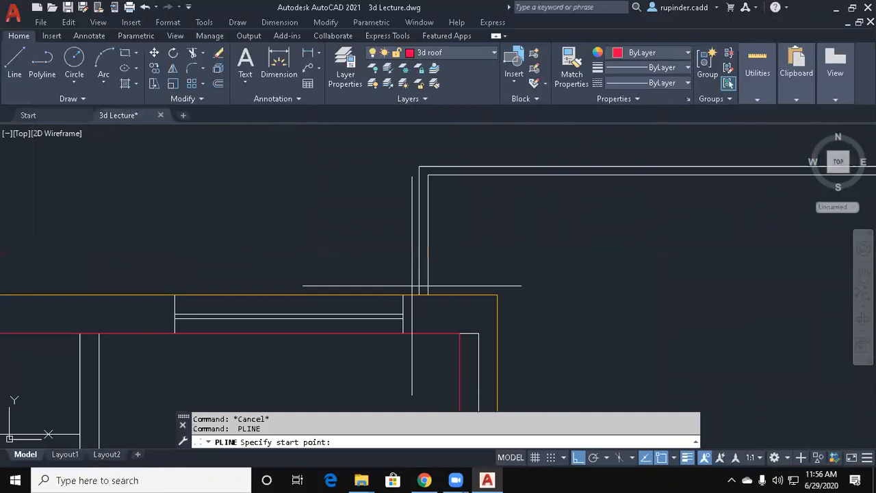
pyautogui.click(419, 295)
pyautogui.click(422, 180)
pyautogui.scroll(-5, 420, 165)
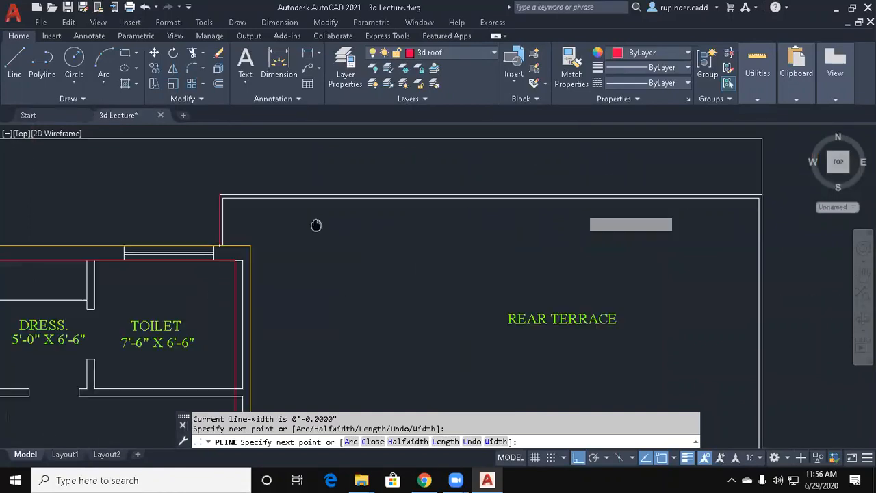
pyautogui.scroll(2, 662, 217)
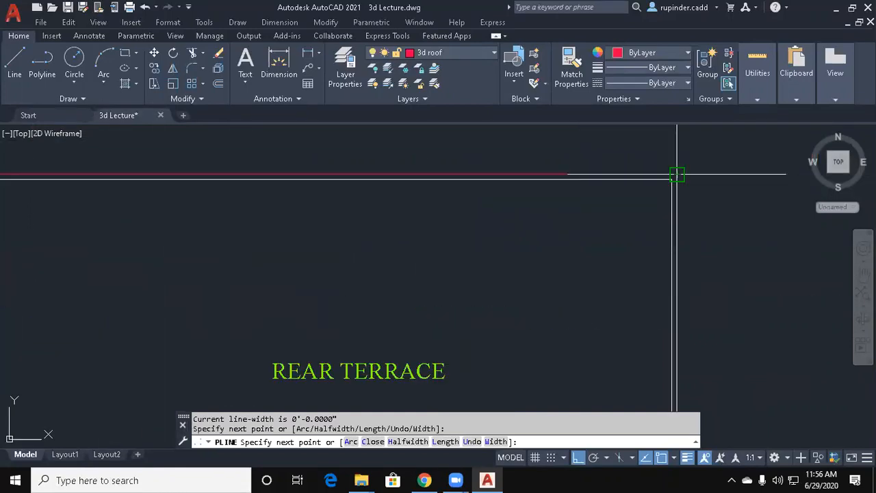
pyautogui.click(676, 175)
# Trace the rear terrace polyline down to the store wall and along the outer faces of the stair and bedroom walls, and close it.
pyautogui.scroll(-2, 681, 234)
pyautogui.moveTo(705, 331); pyautogui.dragTo(680, 147, button='middle')
pyautogui.moveTo(690, 303); pyautogui.dragTo(674, 142, button='middle')
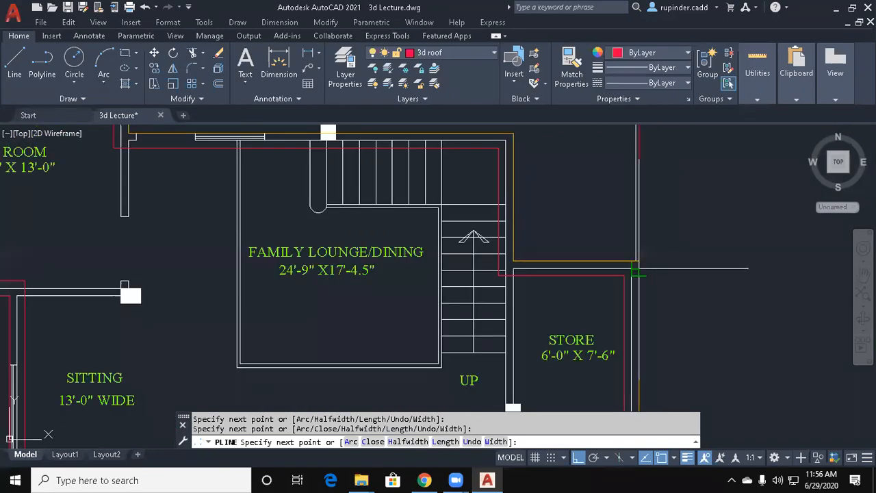
pyautogui.scroll(2, 636, 269)
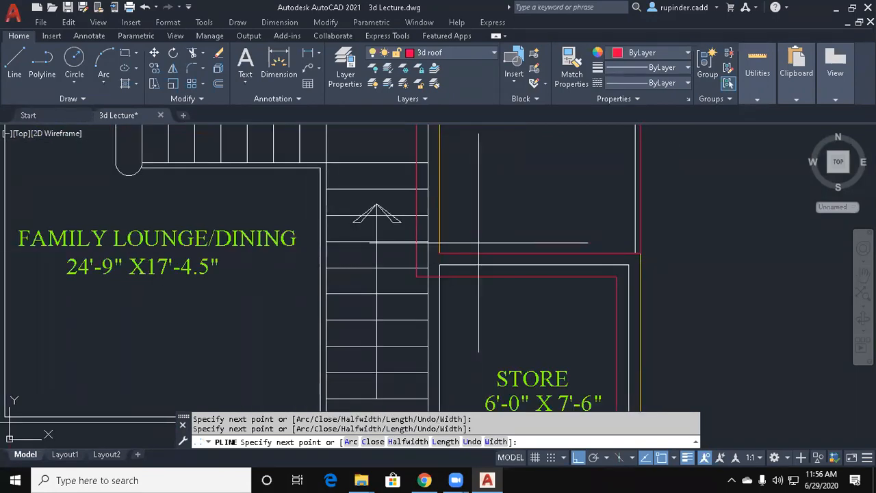
pyautogui.scroll(-2, 478, 242)
pyautogui.scroll(2, 479, 287)
pyautogui.click(486, 281)
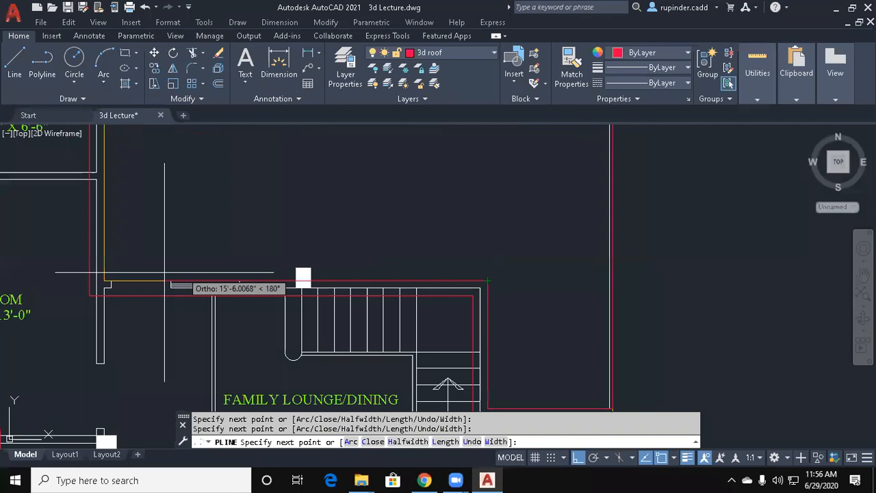
pyautogui.scroll(-3, 149, 258)
pyautogui.scroll(2, 312, 254)
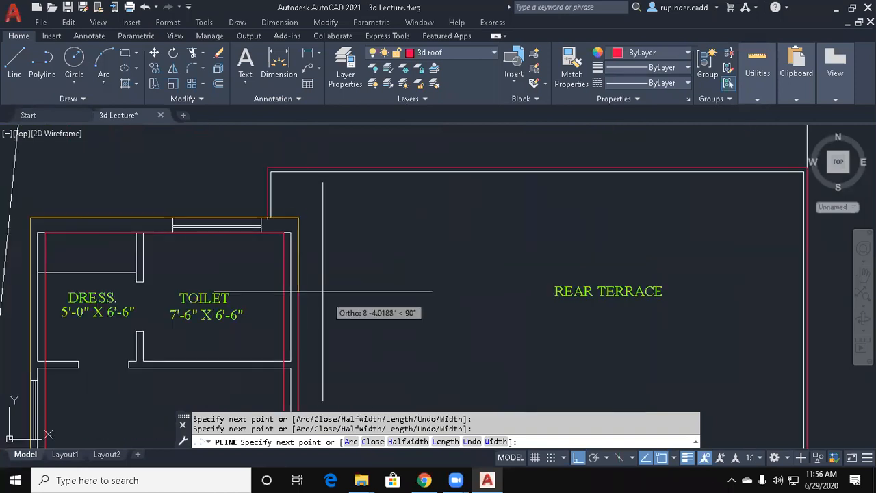
pyautogui.write('c')
pyautogui.press('Return')
pyautogui.press('Escape')
# Isolate the 3d roof layer by picking the first-floor roof outline at the front bedroom.
pyautogui.scroll(-3, 298, 217)
pyautogui.scroll(2, 365, 303)
pyautogui.moveTo(397, 288)
pyautogui.mouseDown(button='middle')
pyautogui.moveTo(434, 256)
pyautogui.moveTo(439, 274)
pyautogui.mouseUp(button='middle')
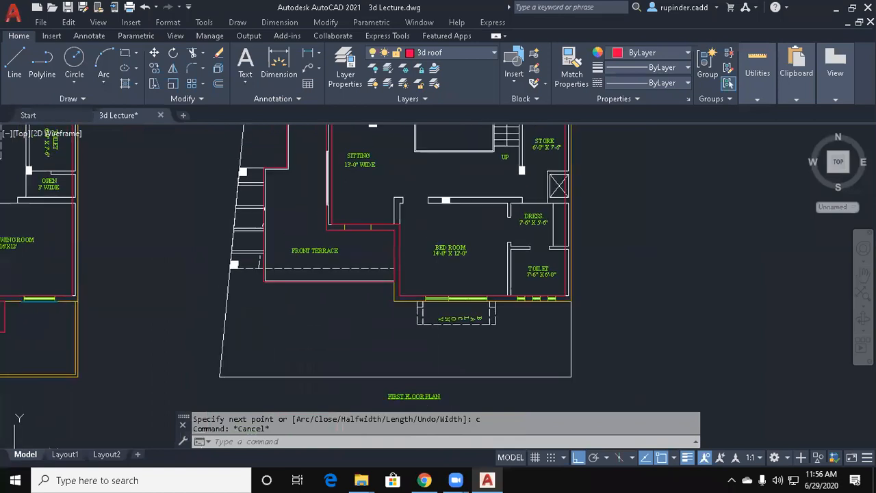
pyautogui.scroll(2, 418, 313)
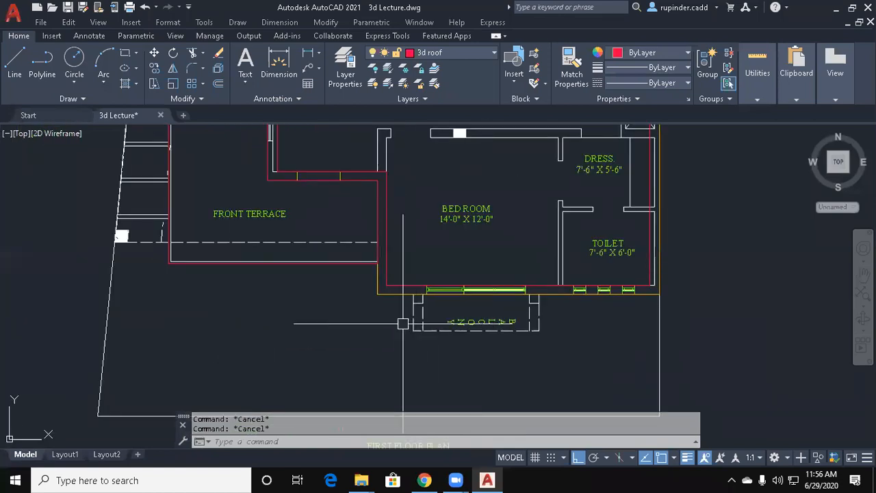
pyautogui.write('1ay')
pyautogui.press('BackSpace')
pyautogui.press('BackSpace')
pyautogui.write('iso')
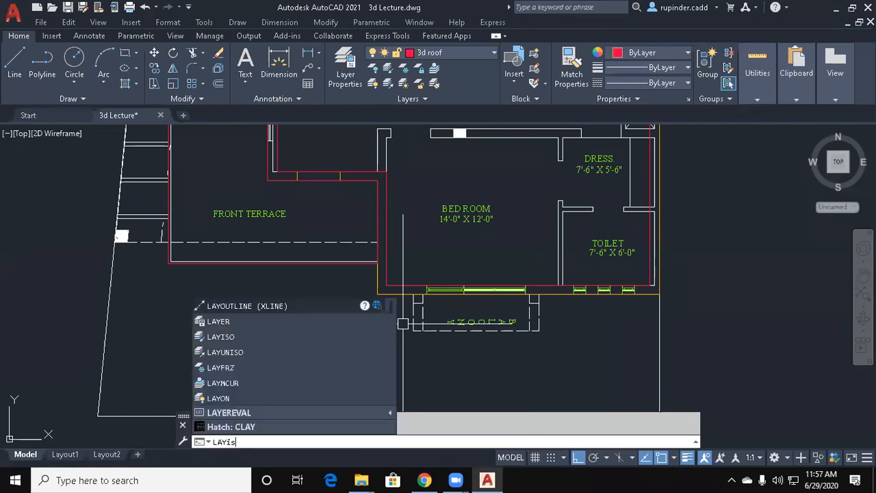
pyautogui.press('Return')
pyautogui.click(410, 283)
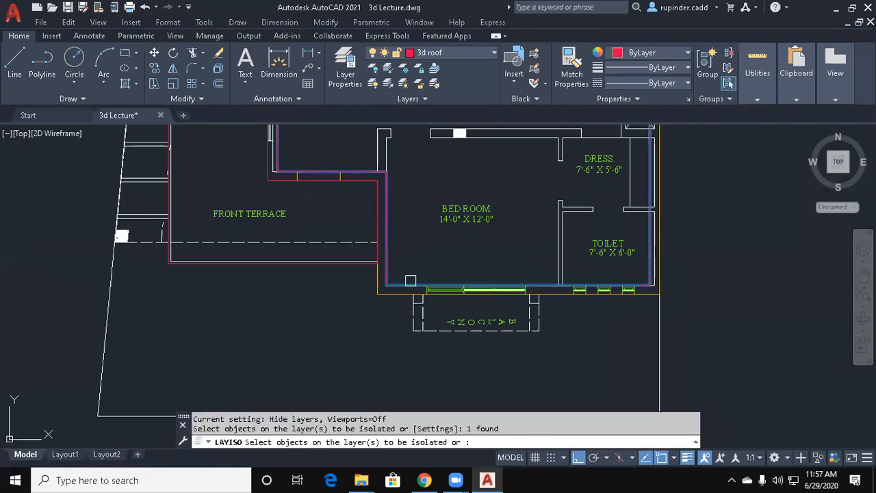
pyautogui.press('Return')
# Extrude the three first-floor roof and terrace outlines to a height of 12 inches.
pyautogui.scroll(-3, 438, 284)
pyautogui.press('Escape')
pyautogui.press('Escape')
pyautogui.write('e')
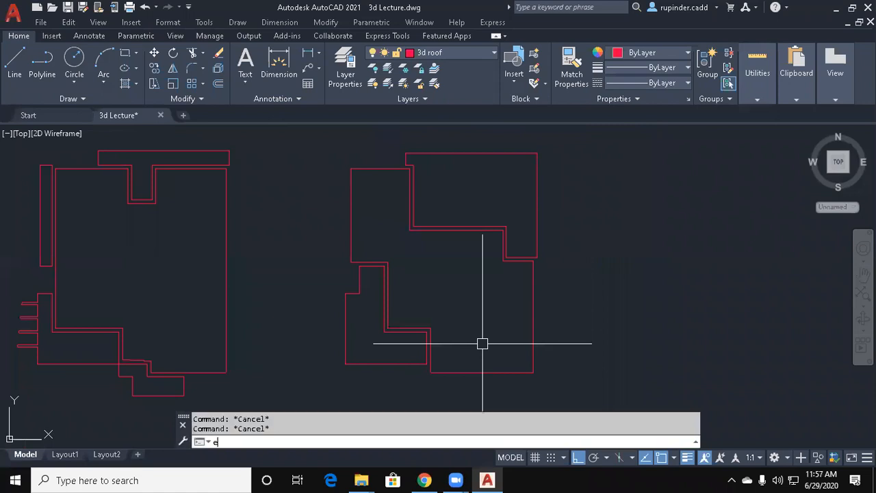
pyautogui.write('xt')
pyautogui.press('Return')
pyautogui.click(564, 390)
pyautogui.click(336, 176)
pyautogui.press('Return')
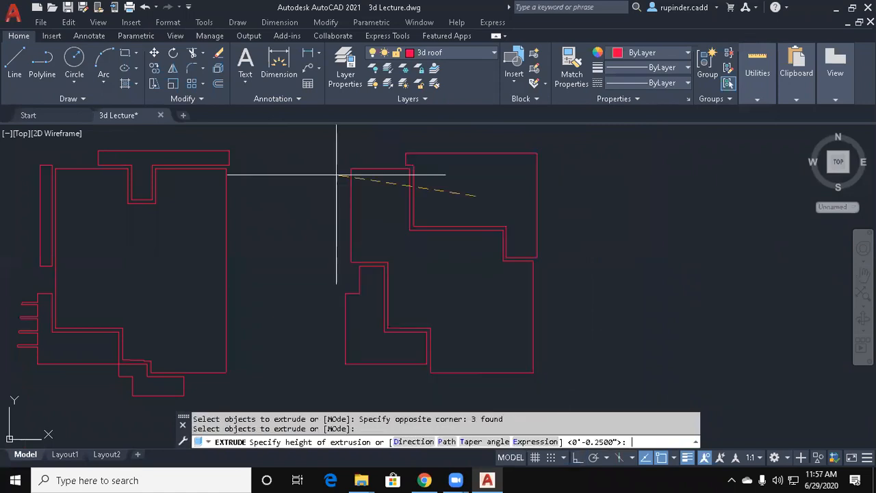
pyautogui.write('12')
pyautogui.press('Return')
pyautogui.press('Escape')
pyautogui.press('Escape')
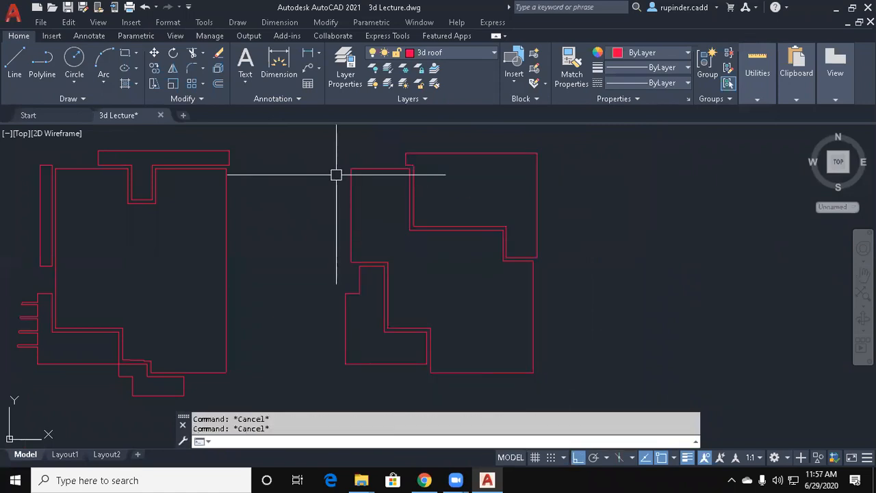
# In SW Isometric view, move the three first-floor roof slabs straight up along Z by 10'6.
pyautogui.click(581, 265)
pyautogui.press('Escape')
pyautogui.hotkey('alt', 'v')
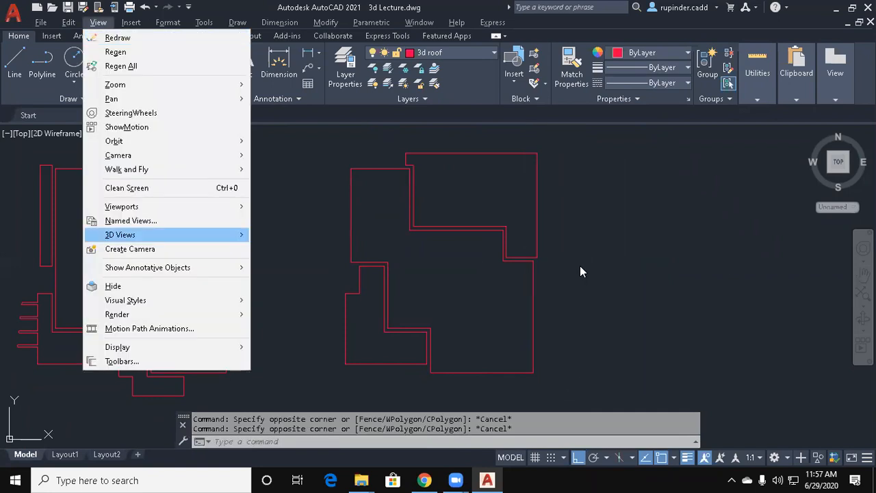
pyautogui.press('3')
pyautogui.press('s')
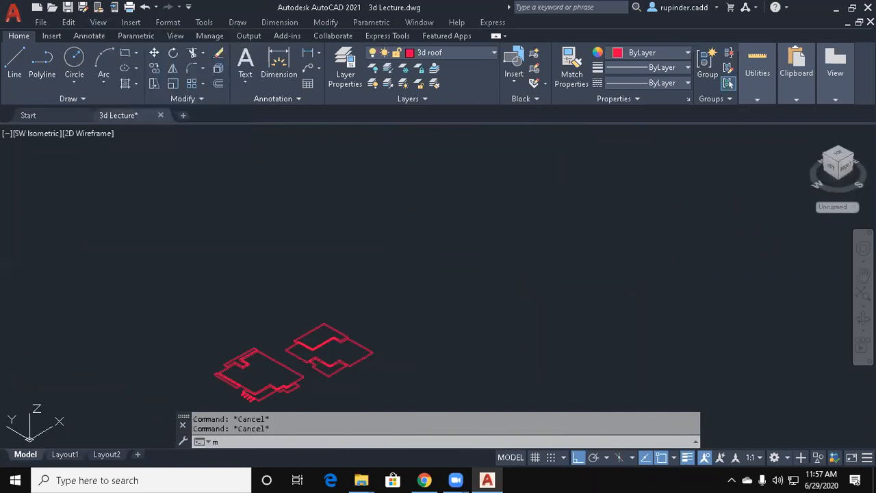
pyautogui.press('Return')
pyautogui.scroll(3, 383, 370)
pyautogui.click(410, 349)
pyautogui.click(245, 195)
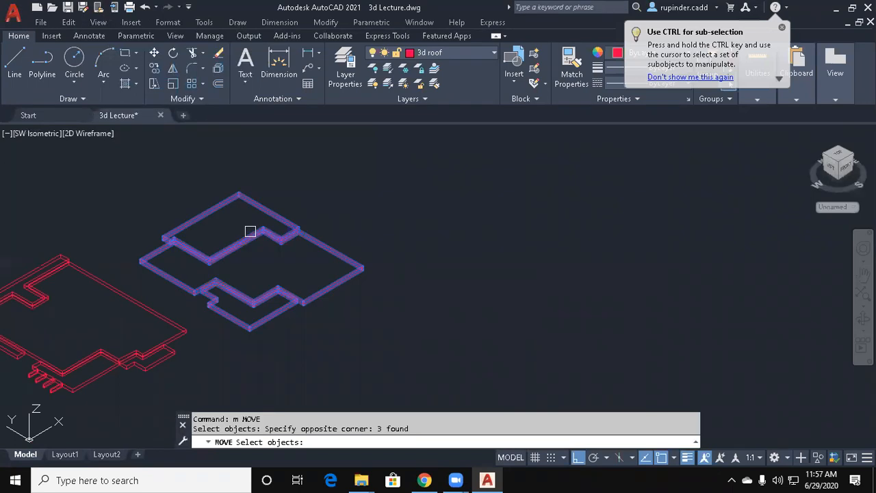
pyautogui.press('Return')
pyautogui.click(517, 334)
pyautogui.write("10'")
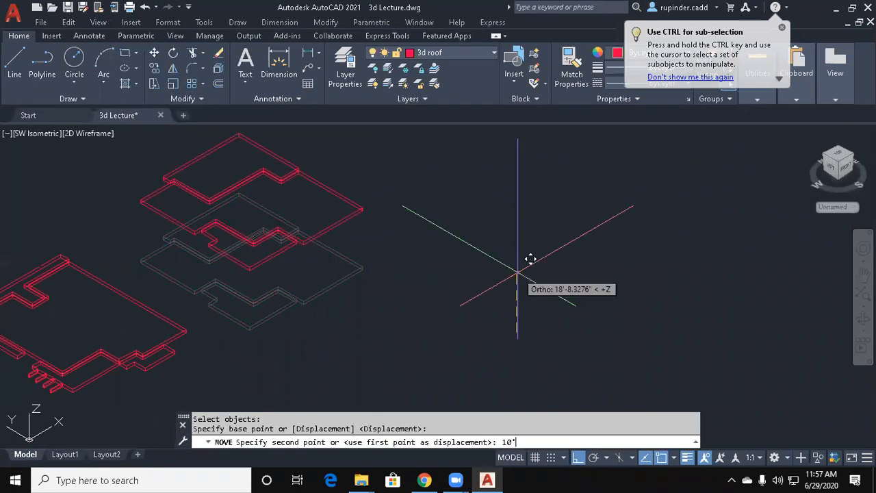
pyautogui.write('6')
pyautogui.press('Return')
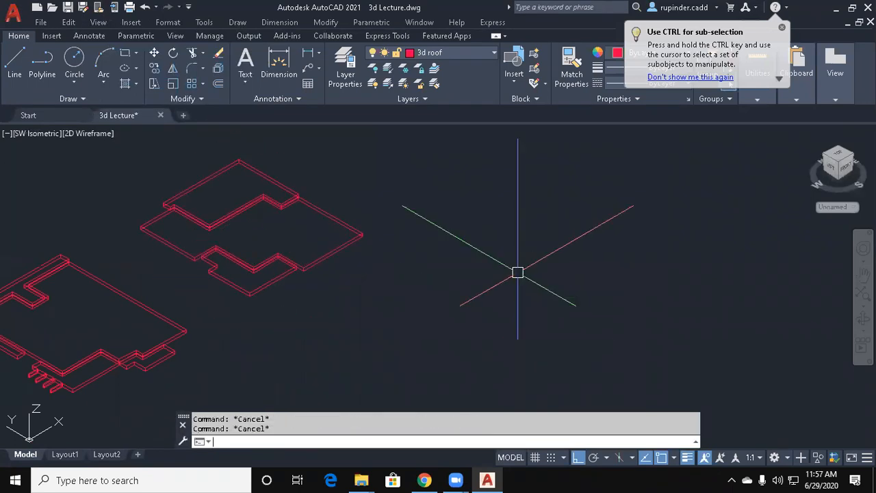
# Unisolate the layers to bring back the walls, windows and floor plans.
pyautogui.write('layu')
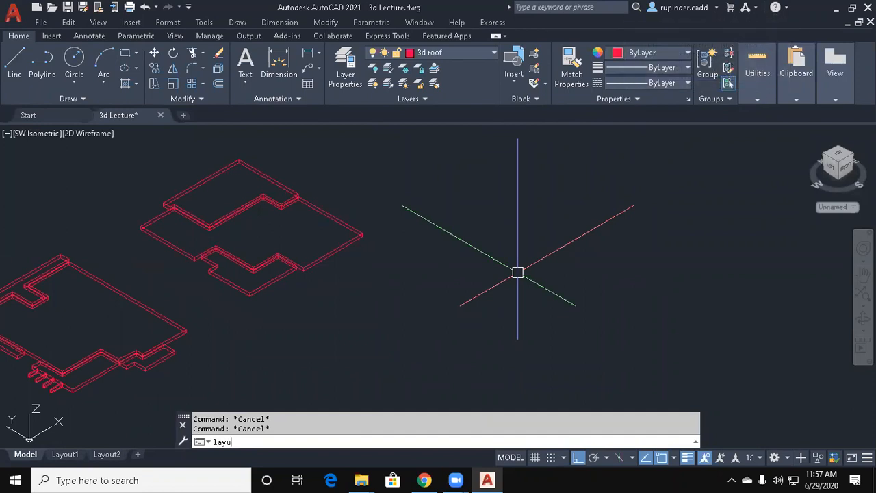
pyautogui.write('niso')
pyautogui.press('Return')
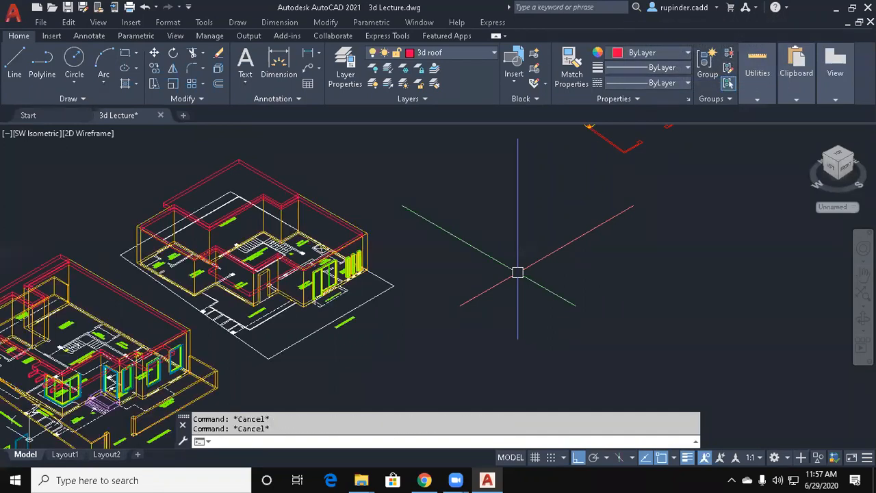
# Examine both roofed floors in the Conceptual visual style, and return to 2D Wireframe.
pyautogui.write('vs')
pyautogui.press('Return')
pyautogui.write('c')
pyautogui.press('Return')
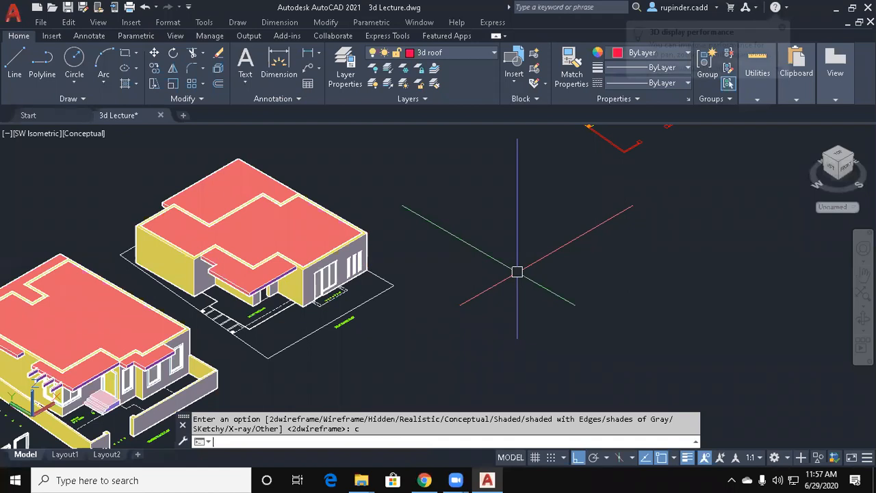
pyautogui.scroll(2, 225, 299)
pyautogui.moveTo(231, 298); pyautogui.dragTo(405, 267, button='middle')
pyautogui.press('Escape')
pyautogui.press('Escape')
pyautogui.write('vs')
pyautogui.press('Return')
pyautogui.write('2')
pyautogui.press('Return')
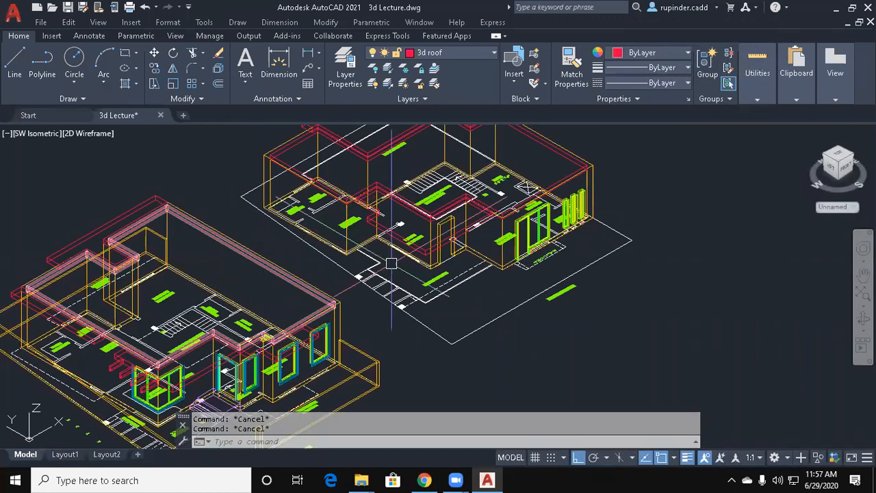
# In the Front view, select the first-floor walls, windows and roof slabs without the floor plan linework, and leave the Move command without moving them.
pyautogui.hotkey('alt', 'v')
pyautogui.press('3')
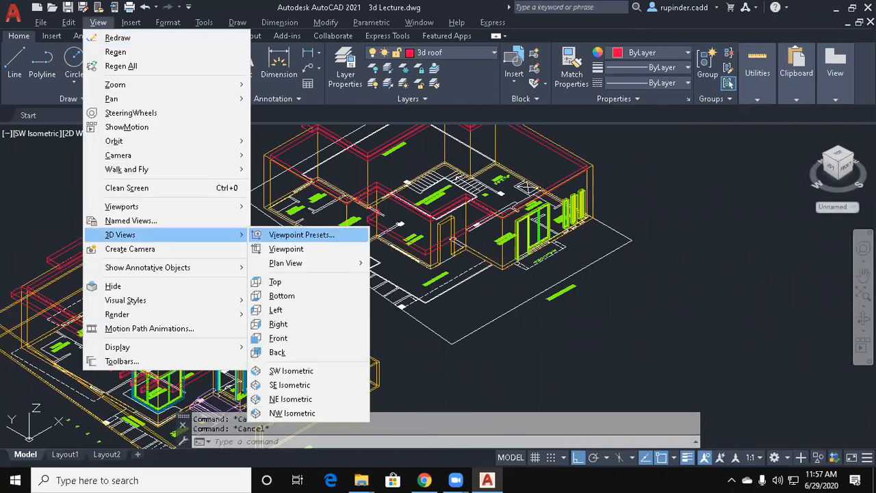
pyautogui.press('f')
pyautogui.press('Escape')
pyautogui.press('Escape')
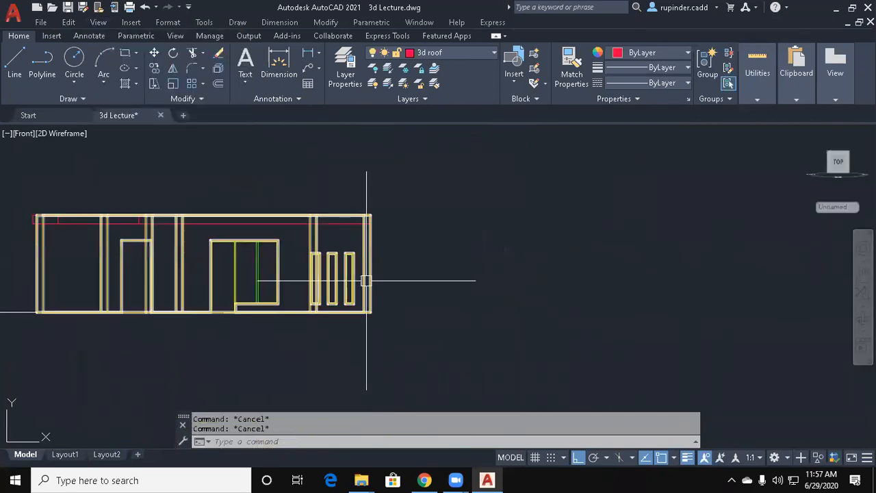
pyautogui.write('m')
pyautogui.press('Return')
pyautogui.click(489, 283)
pyautogui.moveTo(107, 216); pyautogui.dragTo(256, 227, button='middle')
pyautogui.click(141, 186)
pyautogui.press('Return')
pyautogui.press('Escape')
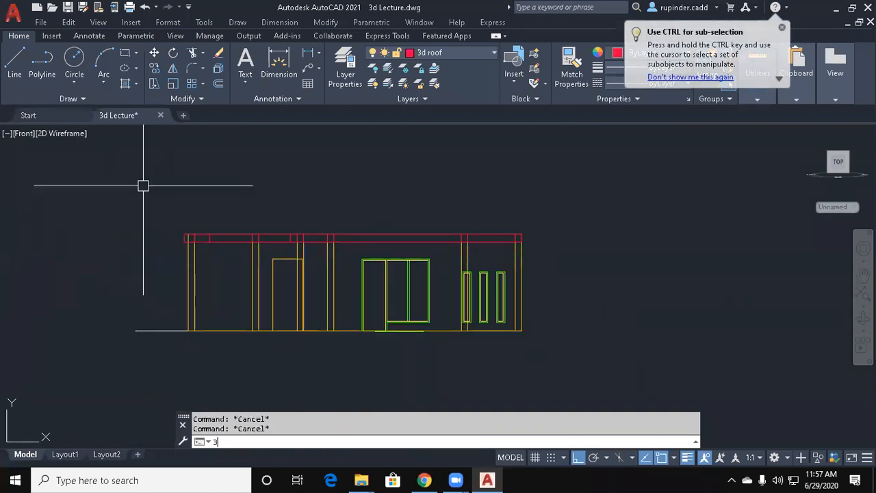
# Return to SW Isometric view and start copying the first-floor model using the previous selection set.
pyautogui.click(636, 236)
pyautogui.press('Escape')
pyautogui.press('d')
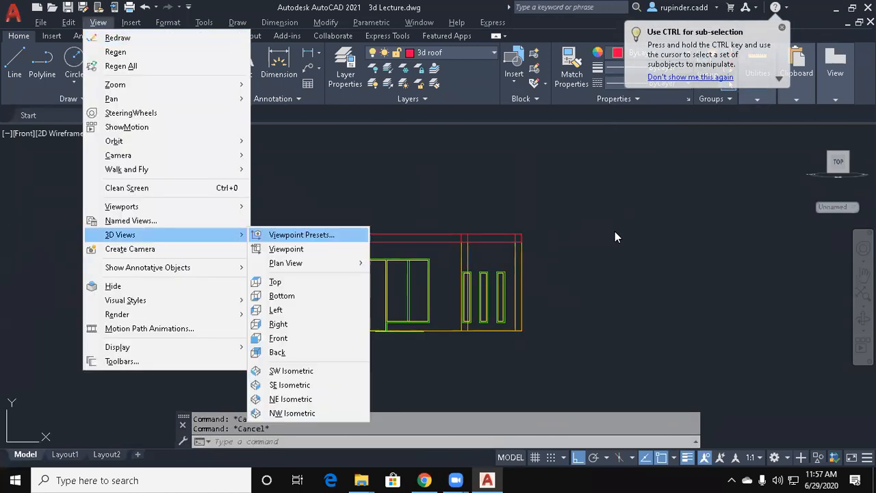
pyautogui.write('s')
pyautogui.write('c')
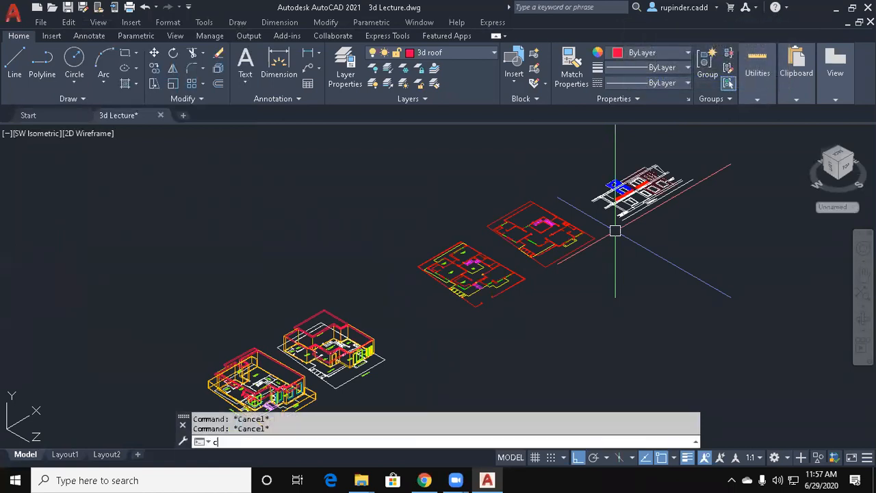
pyautogui.press('Return')
pyautogui.write('p')
pyautogui.press('Return')
pyautogui.moveTo(441, 330); pyautogui.dragTo(522, 225, button='middle')
pyautogui.press('Escape')
pyautogui.write('c')
pyautogui.click(494, 271)
pyautogui.scroll(5, 494, 271)
pyautogui.press('Return')
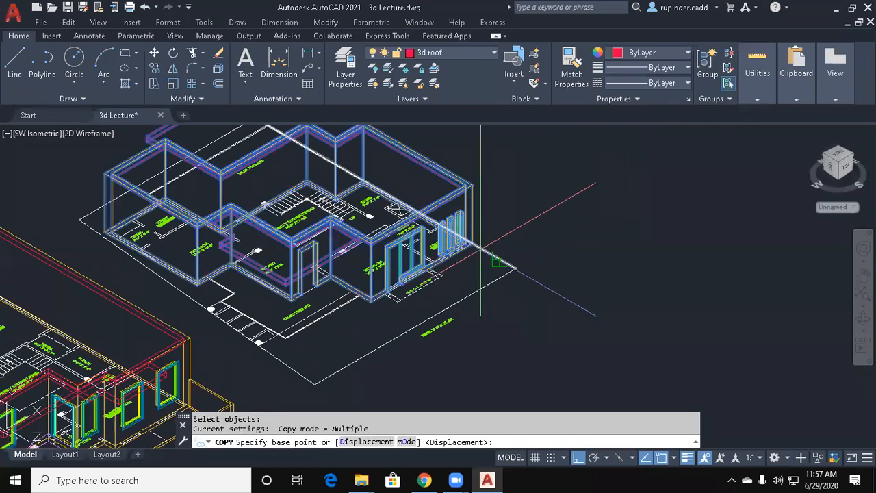
# Copy the first floor from its front outer wall corner onto the matching top corner of the ground-floor walls.
pyautogui.scroll(3, 473, 247)
pyautogui.click(460, 235)
pyautogui.scroll(-4, 432, 285)
pyautogui.moveTo(431, 288); pyautogui.dragTo(540, 168, button='middle')
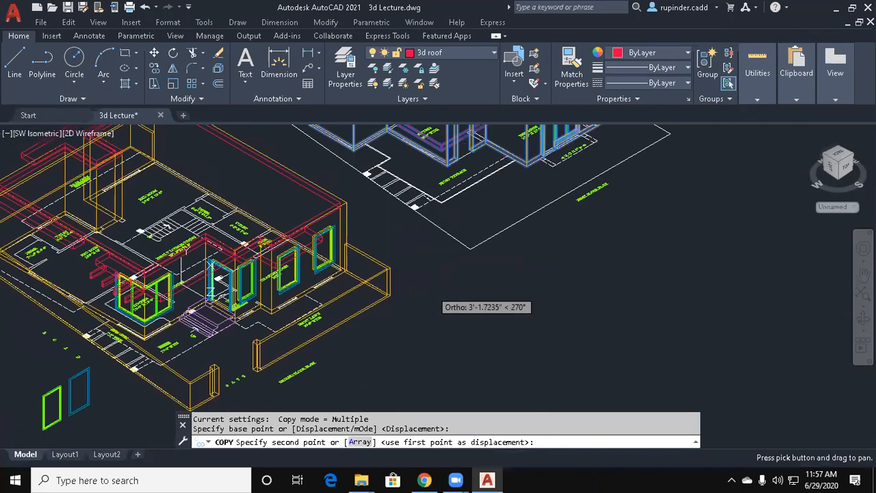
pyautogui.scroll(4, 330, 217)
pyautogui.moveTo(274, 228); pyautogui.dragTo(426, 201, button='middle')
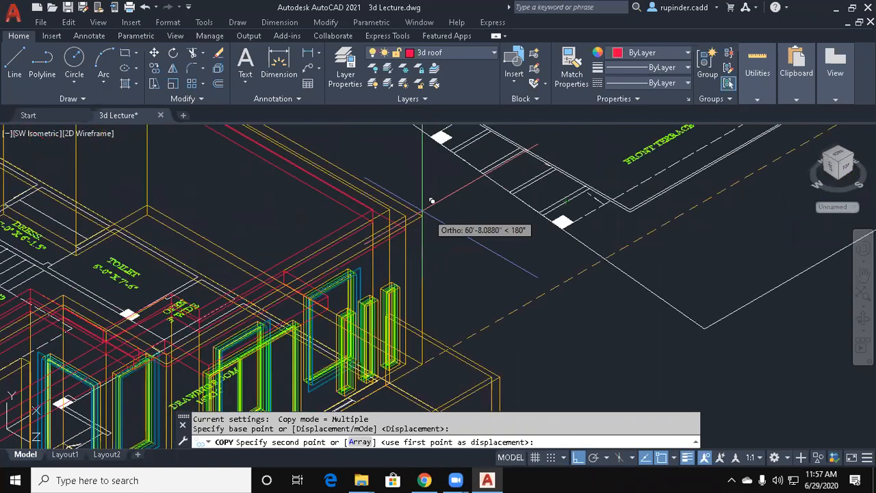
pyautogui.click(399, 200)
pyautogui.scroll(-2, 424, 226)
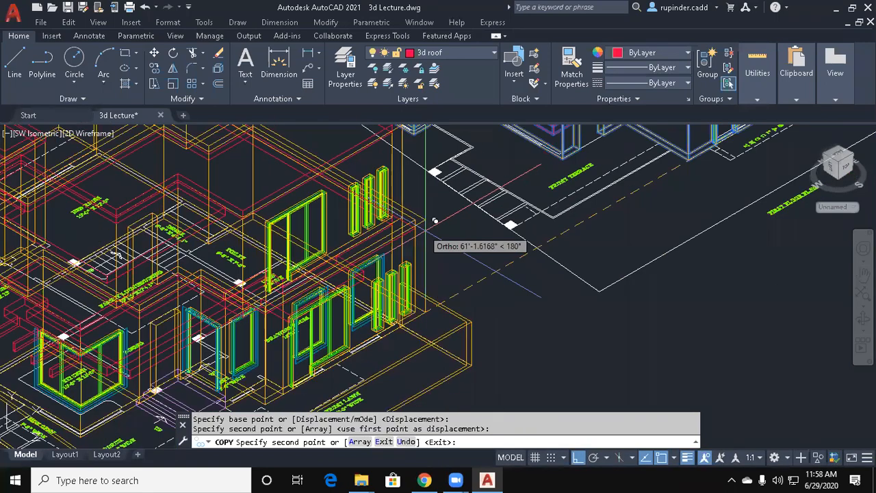
# Display the stacked house in the Conceptual visual style and examine the front where the two floors meet.
pyautogui.press('Escape')
pyautogui.press('Escape')
pyautogui.write('vs')
pyautogui.press('Return')
pyautogui.write('c')
pyautogui.press('Return')
pyautogui.press('Escape')
pyautogui.press('Escape')
pyautogui.moveTo(504, 239); pyautogui.dragTo(549, 293, button='middle')
pyautogui.scroll(4, 444, 326)
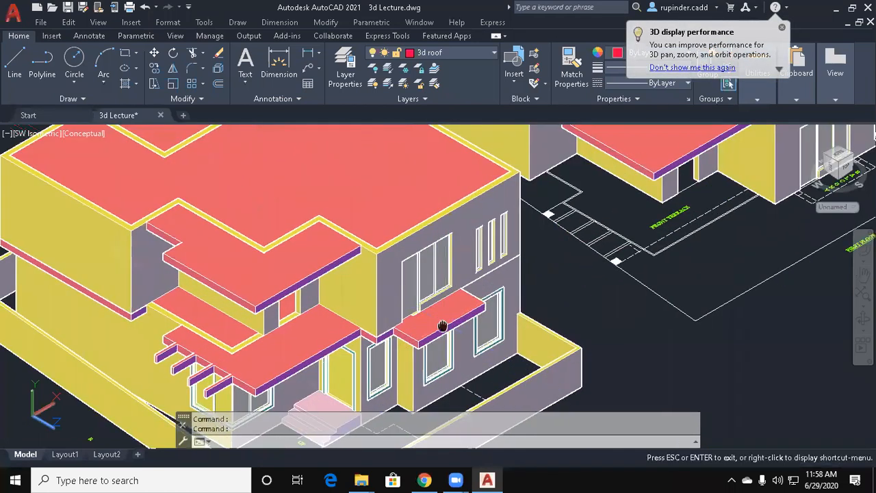
pyautogui.scroll(2, 454, 319)
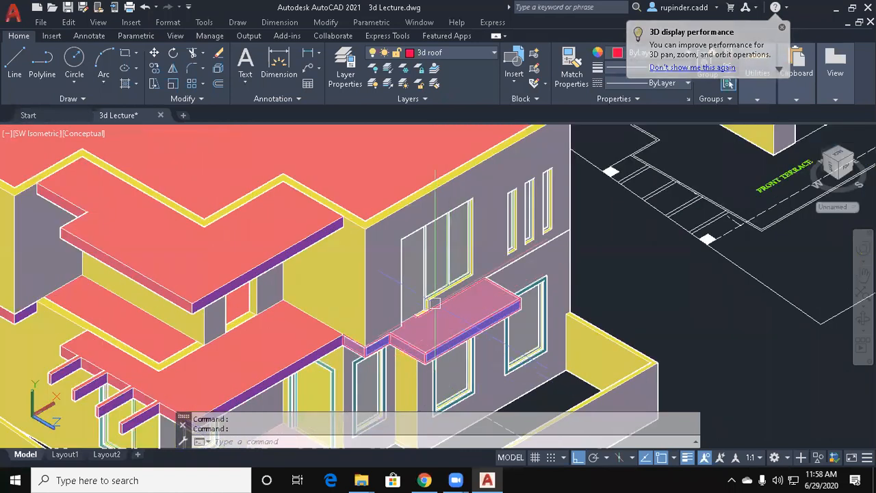
# Switch to the 2D Wireframe visual style with the front elevation drawing in view.
pyautogui.moveTo(495, 262); pyautogui.dragTo(408, 341, button='middle')
pyautogui.scroll(-5, 407, 341)
pyautogui.moveTo(673, 264); pyautogui.dragTo(443, 394, button='middle')
pyautogui.moveTo(713, 276); pyautogui.dragTo(303, 479, button='middle')
pyautogui.moveTo(792, 226); pyautogui.dragTo(581, 319, button='middle')
pyautogui.moveTo(647, 275); pyautogui.dragTo(582, 321, button='middle')
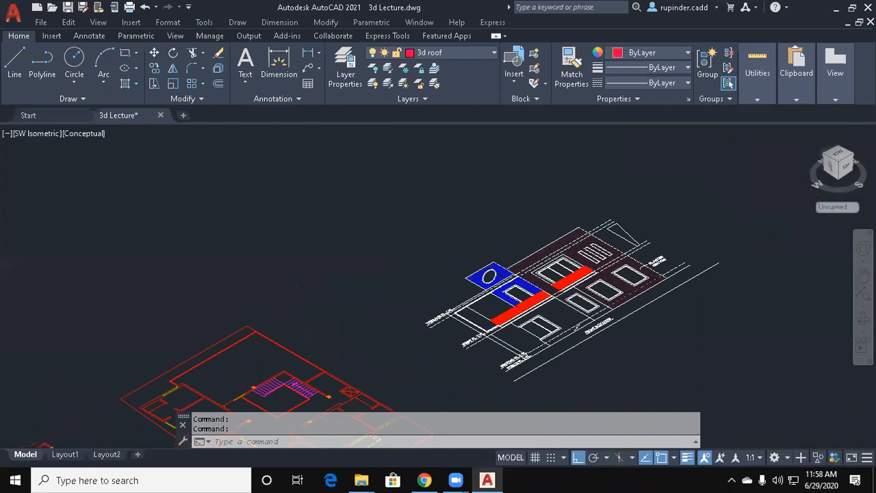
pyautogui.scroll(5, 631, 236)
pyautogui.scroll(-2, 629, 233)
pyautogui.write('vs')
pyautogui.press('Return')
pyautogui.press('Escape')
pyautogui.write('vs')
pyautogui.press('Return')
pyautogui.write('2')
pyautogui.press('Return')
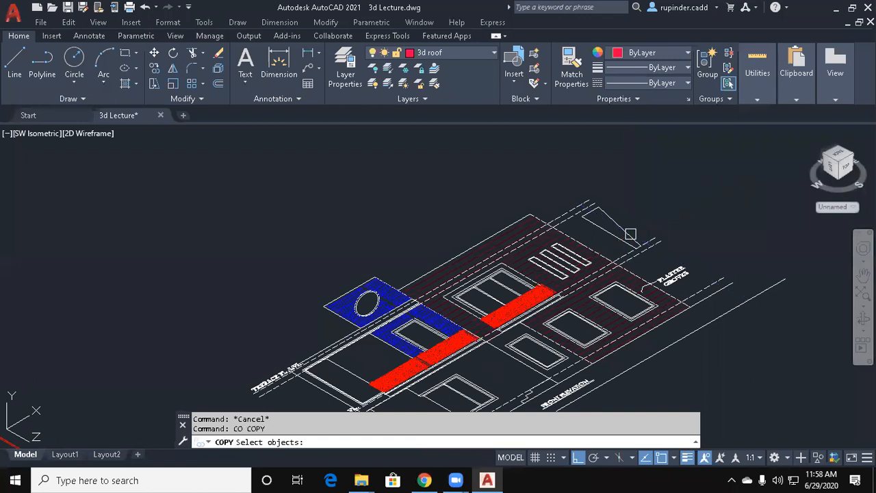
# Copy the tapered balcony side profile and its dashed level line from the front elevation into empty space beside the drawing.
pyautogui.scroll(2, 626, 235)
pyautogui.scroll(4, 570, 198)
pyautogui.click(567, 196)
pyautogui.scroll(-4, 591, 207)
pyautogui.moveTo(653, 247); pyautogui.dragTo(594, 211, button='middle')
pyautogui.scroll(4, 622, 233)
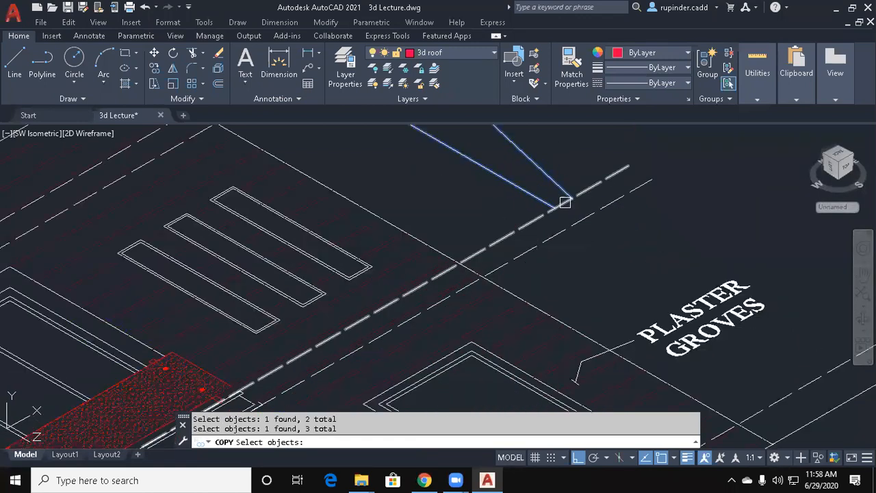
pyautogui.press('Return')
pyautogui.click(628, 165)
pyautogui.scroll(-5, 645, 294)
pyautogui.moveTo(651, 309); pyautogui.dragTo(574, 313, button='middle')
pyautogui.press('Escape')
pyautogui.press('Escape')
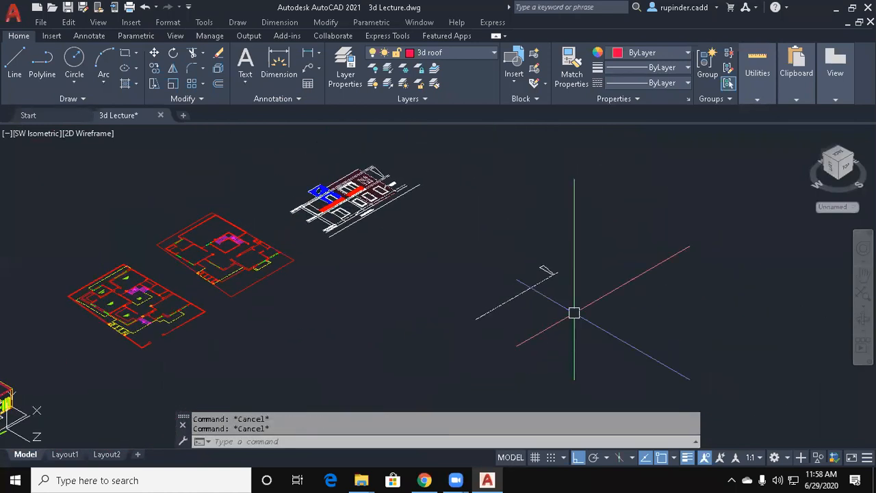
# Define a UCS by Z axis in empty space, with Z parallel to the copied level line.
pyautogui.write('ucs')
pyautogui.press('Return')
pyautogui.write('za')
pyautogui.press('Return')
pyautogui.click(480, 156)
pyautogui.moveTo(568, 165); pyautogui.dragTo(525, 248, button='middle')
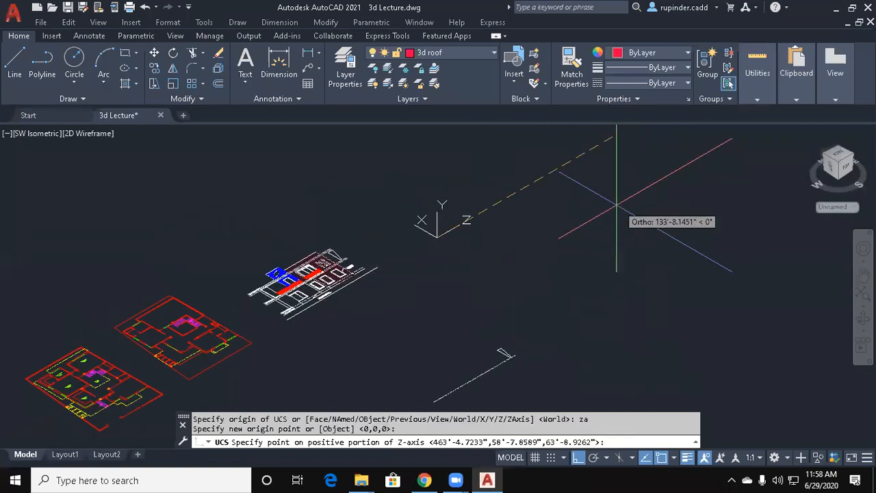
pyautogui.press('Escape')
pyautogui.press('Escape')
# Rotate the copied profile with its level line 90° about the new Z axis so the profile stands upright.
pyautogui.write('r')
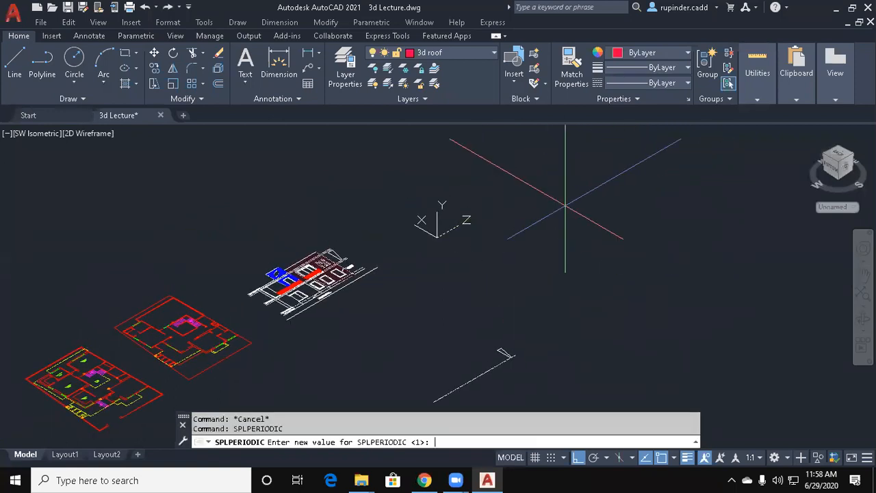
pyautogui.write('o')
pyautogui.press('Return')
pyautogui.scroll(-4, 565, 206)
pyautogui.click(580, 323)
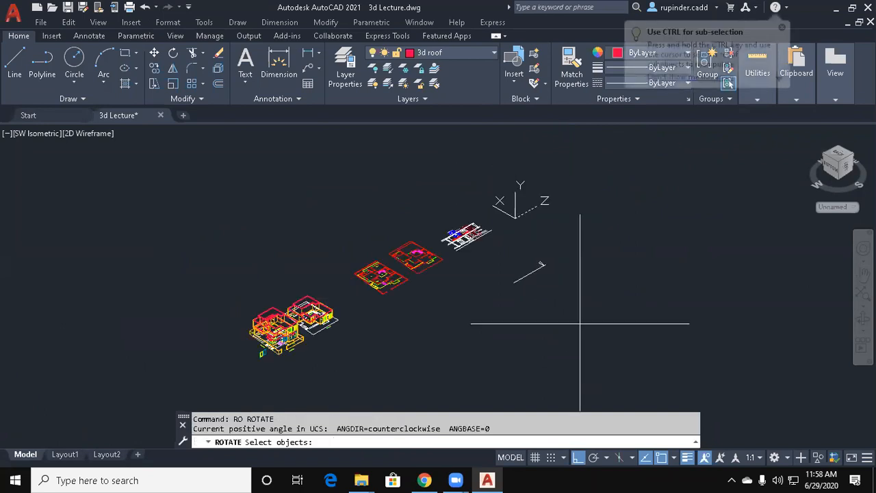
pyautogui.click(521, 242)
pyautogui.scroll(6, 533, 258)
pyautogui.press('Return')
pyautogui.click(584, 285)
pyautogui.click(593, 213)
pyautogui.press('Return')
pyautogui.press('Escape')
pyautogui.press('Escape')
# Trim the level line back to the narrow lower end of the upright profile.
pyautogui.write('tr')
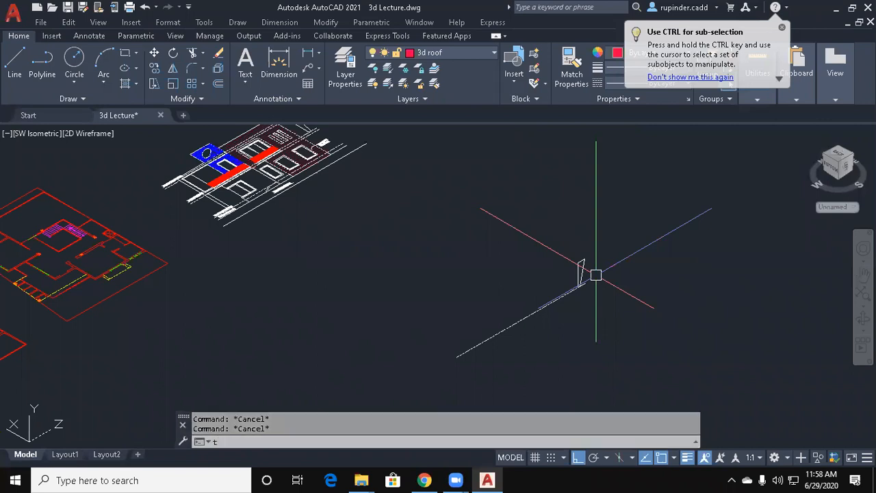
pyautogui.press('Return')
pyautogui.scroll(8, 577, 292)
pyautogui.click(602, 268)
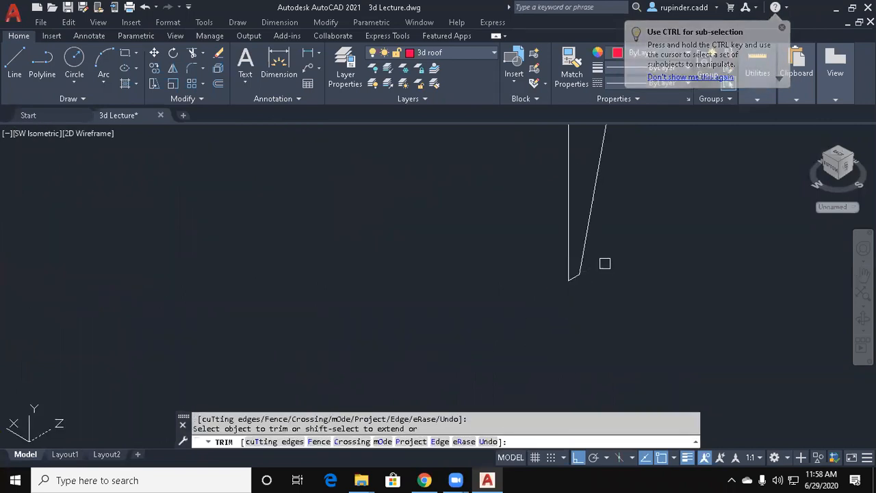
pyautogui.scroll(-5, 605, 262)
pyautogui.press('Escape')
pyautogui.press('Escape')
# Join the four edges of the tapered profile into a single closed polyline.
pyautogui.write('j')
pyautogui.press('Return')
pyautogui.click(606, 328)
pyautogui.click(573, 237)
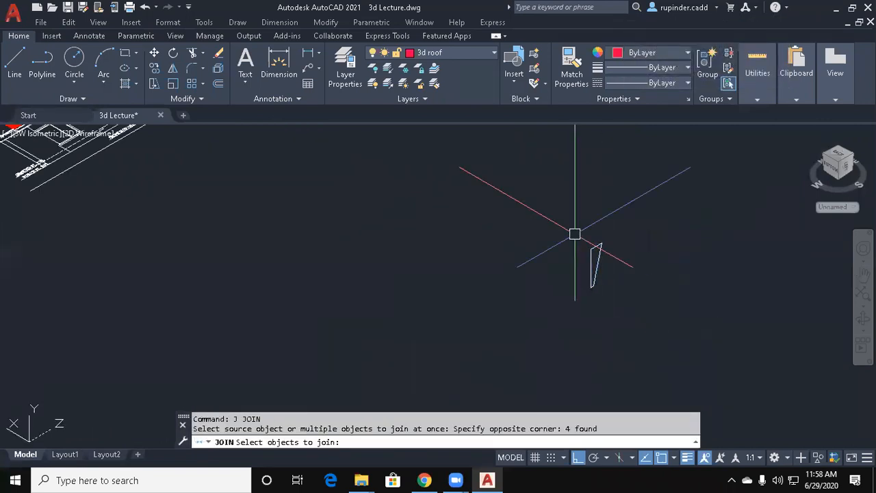
pyautogui.press('Return')
# Restore the World coordinate system.
pyautogui.write('u')
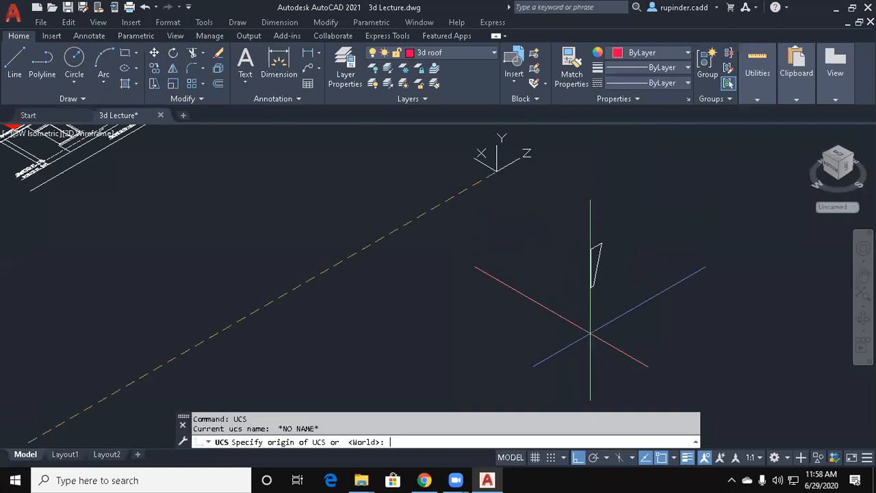
pyautogui.press('Return')
pyautogui.press('Escape')
pyautogui.press('Escape')
# Rotate the closed profile about its lower back corner so its sloped edge projects toward the front of the house.
pyautogui.click(624, 323)
pyautogui.click(572, 276)
pyautogui.scroll(6, 572, 276)
pyautogui.press('Return')
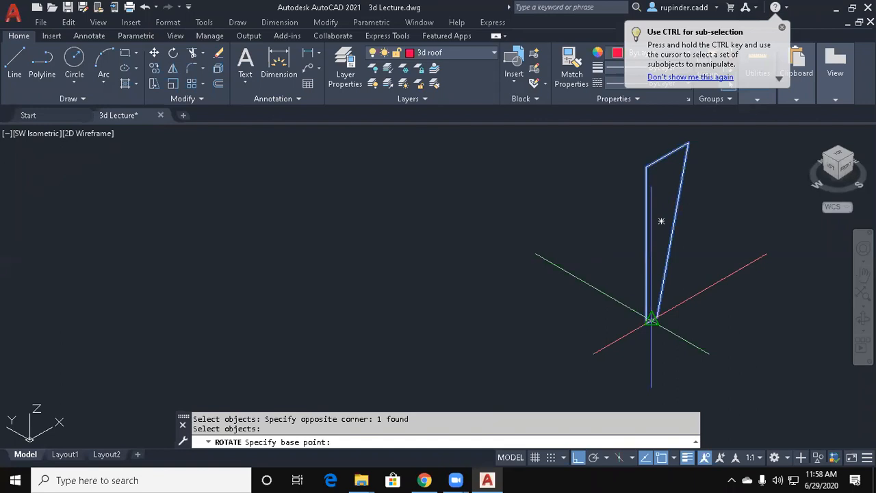
pyautogui.click(646, 324)
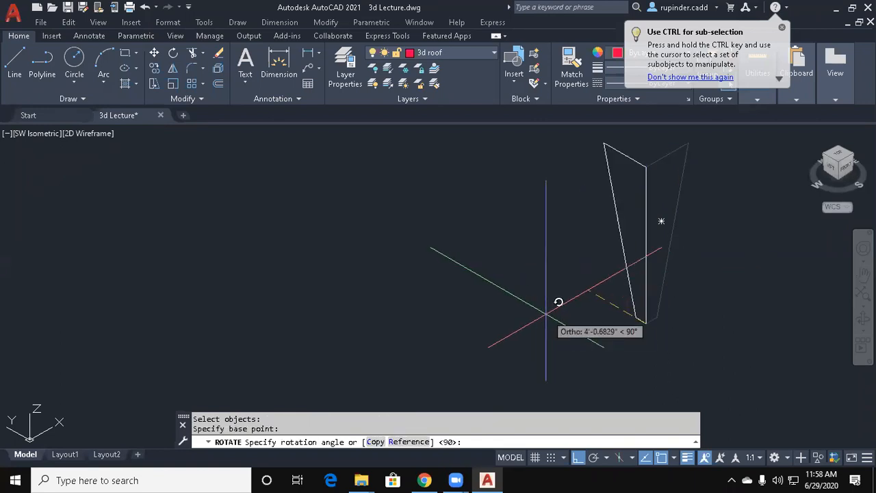
pyautogui.click(727, 348)
pyautogui.press('Return')
pyautogui.press('Escape')
pyautogui.write('un')
pyautogui.press('Return')
pyautogui.press('Escape')
pyautogui.press('Escape')
# Move the profile from its lower back corner onto the bedroom balcony corner at the first-floor front wall.
pyautogui.write('m')
pyautogui.press('Return')
pyautogui.click(671, 362)
pyautogui.click(625, 295)
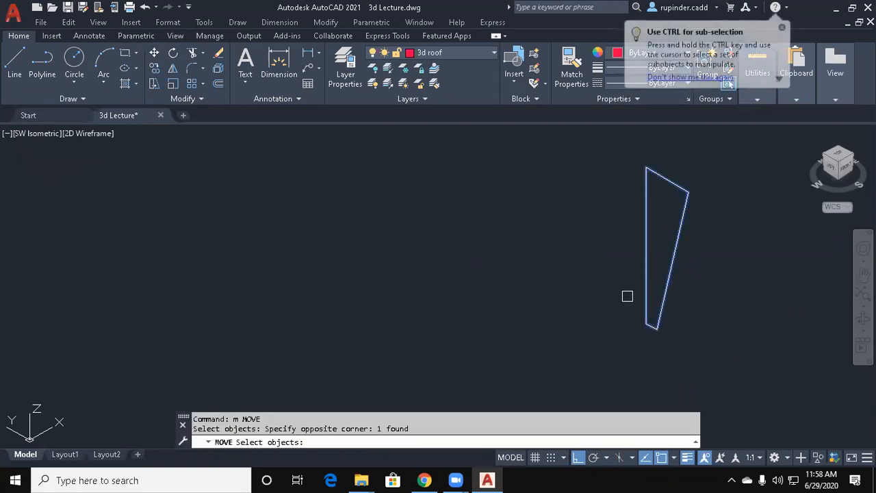
pyautogui.press('Return')
pyautogui.scroll(3, 641, 318)
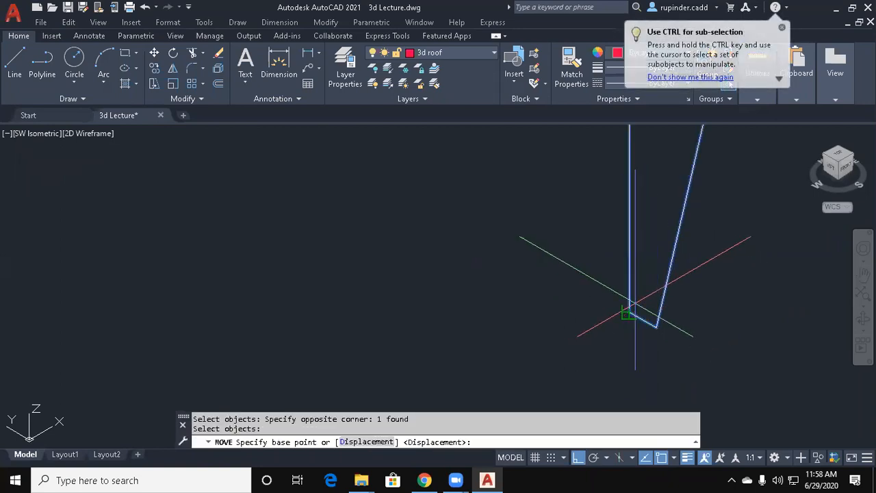
pyautogui.click(629, 313)
pyautogui.scroll(-5, 532, 308)
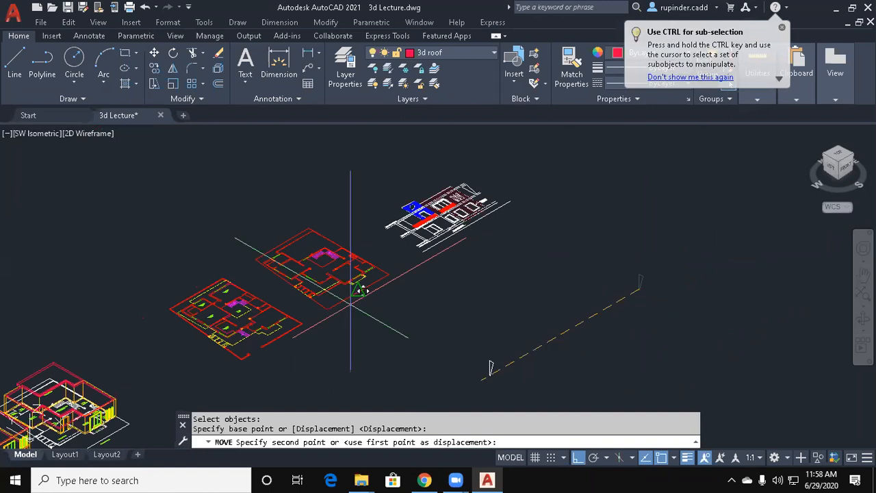
pyautogui.scroll(10, 419, 312)
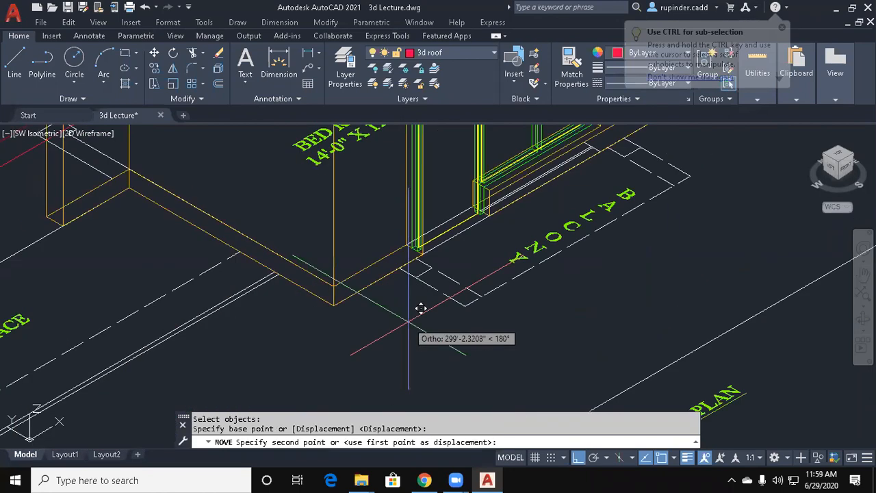
pyautogui.click(399, 269)
pyautogui.moveTo(406, 304); pyautogui.dragTo(402, 326, button='middle')
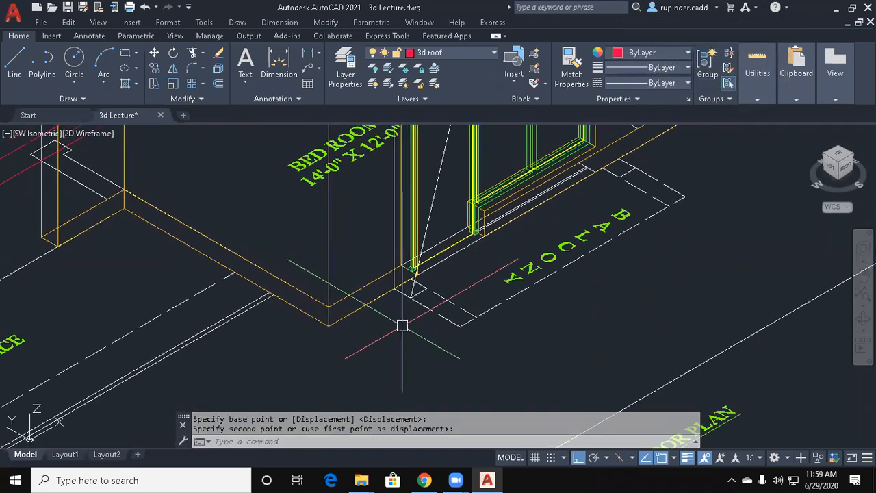
# Extrude the tapered profile along the front wall to the far end of the balcony.
pyautogui.write('ext')
pyautogui.press('Return')
pyautogui.scroll(3, 407, 301)
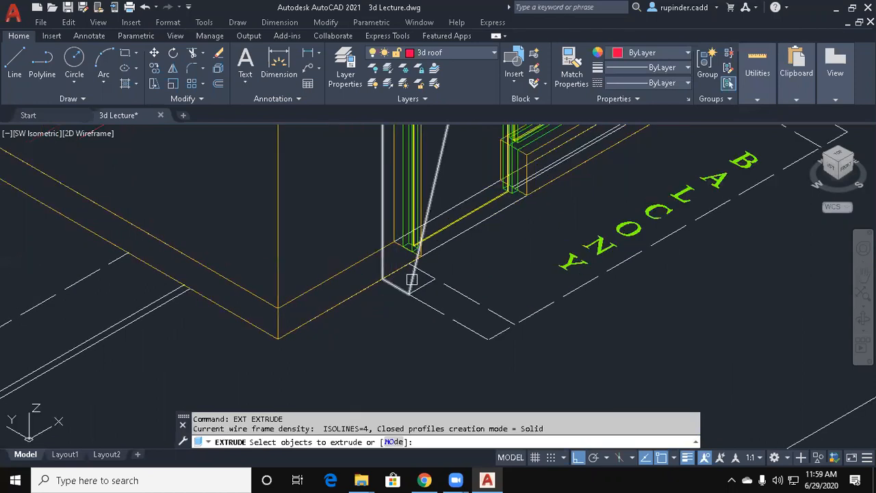
pyautogui.click(412, 282)
pyautogui.press('Return')
pyautogui.moveTo(411, 282); pyautogui.dragTo(257, 439, button='middle')
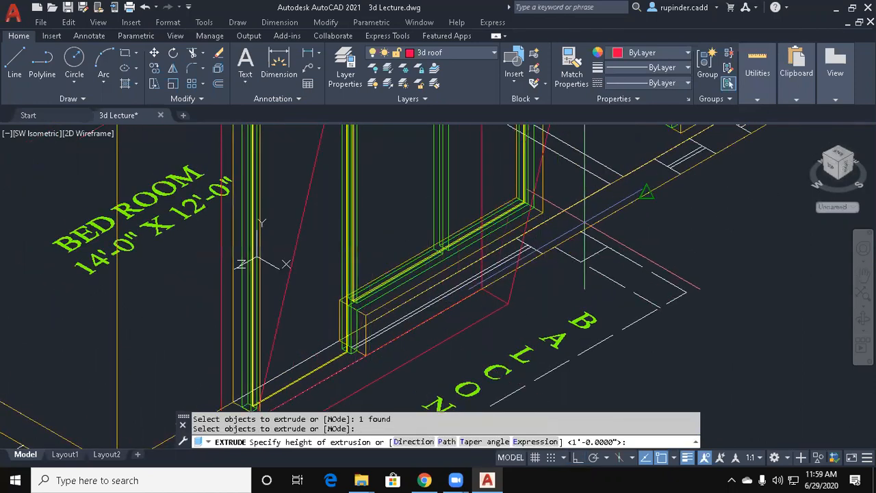
pyautogui.press('Escape')
pyautogui.press('Escape')
# Move the extruded balcony solid 50' straight out from the front wall into empty space.
pyautogui.scroll(-2, 583, 227)
pyautogui.write('m')
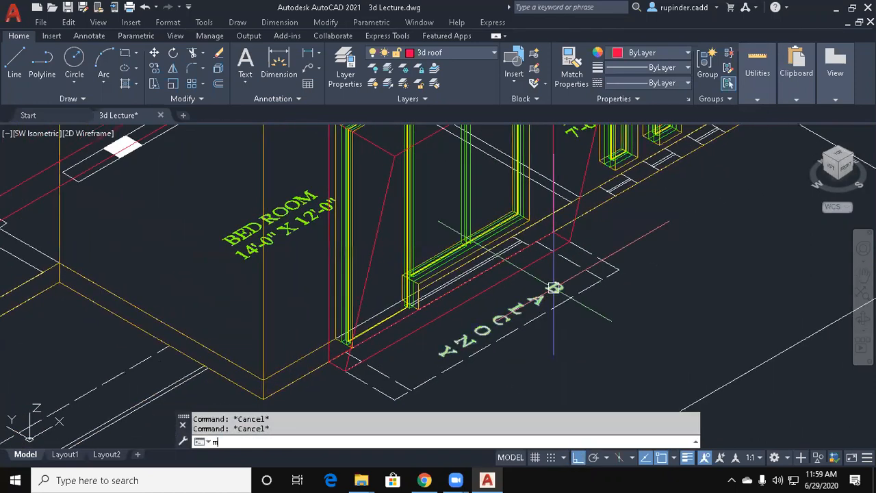
pyautogui.press('Return')
pyautogui.click(535, 264)
pyautogui.press('Return')
pyautogui.click(615, 300)
pyautogui.scroll(-4, 681, 354)
pyautogui.moveTo(685, 356); pyautogui.dragTo(548, 200, button='middle')
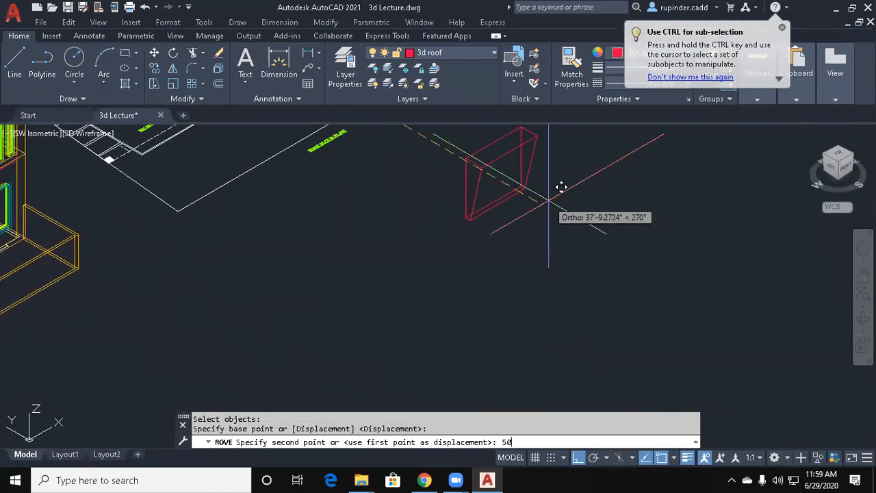
pyautogui.write("50'")
pyautogui.press('Return')
pyautogui.press('Escape')
# Define a UCS by Z axis with Z pointing outward from the front of the house.
pyautogui.write('ucs')
pyautogui.press('Return')
pyautogui.write('za')
pyautogui.press('Return')
pyautogui.click(399, 225)
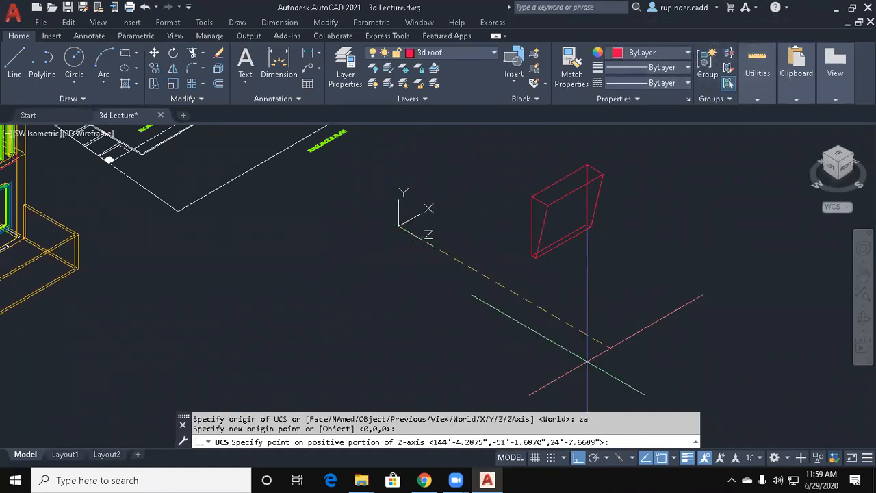
pyautogui.press('Escape')
# Draw a rectangle over the solid's vertical back face, from its upper corner to the opposite lower corner.
pyautogui.write('rec')
pyautogui.press('Return')
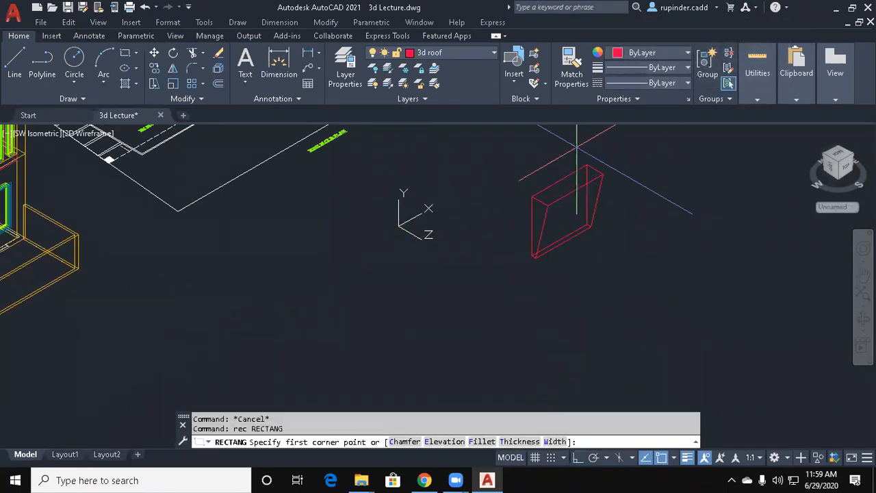
pyautogui.scroll(4, 578, 147)
pyautogui.click(464, 271)
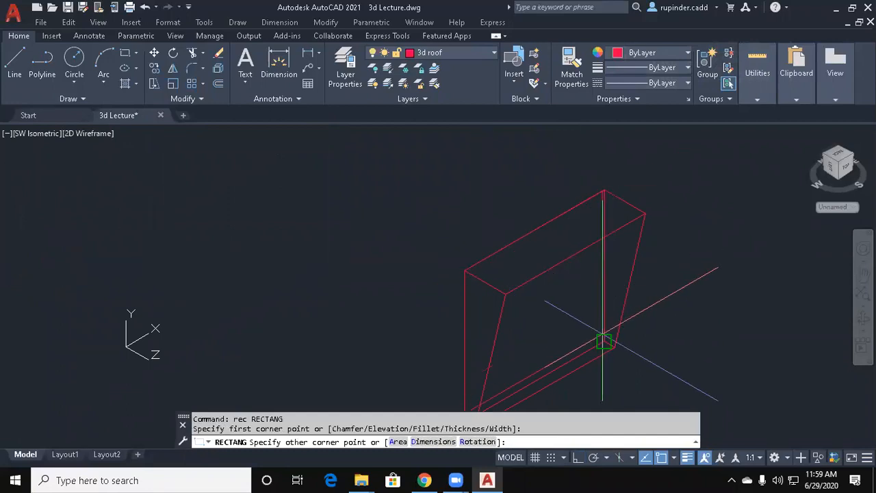
pyautogui.press('Escape')
pyautogui.press('Escape')
# Offset the back-face rectangle 9 inches inward.
pyautogui.write('o')
pyautogui.press('Return')
pyautogui.write('9')
pyautogui.press('Return')
pyautogui.click(625, 236)
pyautogui.click(560, 216)
pyautogui.press('Escape')
pyautogui.press('Escape')
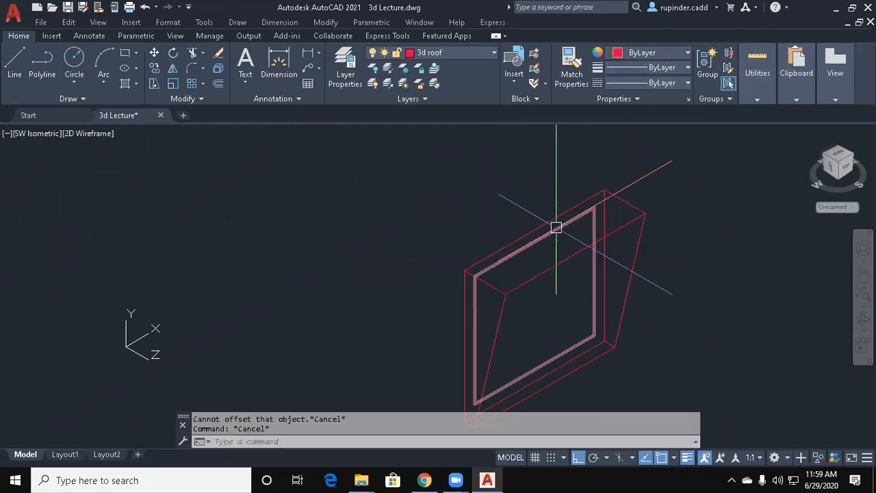
# Try to erase the outline along the upper edge of the solid's back face.
pyautogui.click(549, 221)
pyautogui.write('e')
pyautogui.press('Return')
pyautogui.hotkey('ctrl', 'z')
# Stretch the bottom edge of the offset rectangle down well below the solid.
pyautogui.moveTo(579, 338); pyautogui.dragTo(564, 199, button='middle')
pyautogui.click(524, 212)
pyautogui.click(533, 353)
pyautogui.press('Escape')
# Extrude the stretched rectangle outward past the sloped front of the balcony solid as a cutting block.
pyautogui.write('ext')
pyautogui.press('Return')
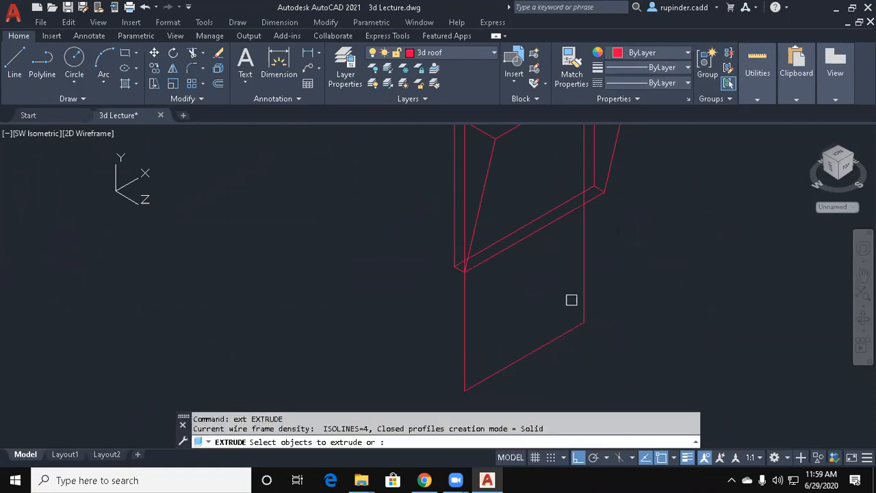
pyautogui.click(562, 328)
pyautogui.press('Return')
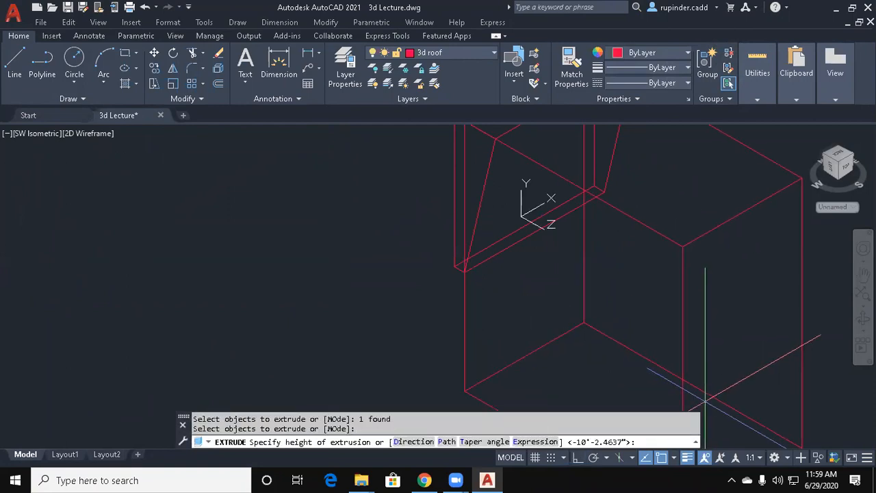
pyautogui.press('Escape')
pyautogui.press('Return')
pyautogui.press('Escape')
pyautogui.press('Escape')
# Subtract the cutting block from the tapered solid, leaving an open frame with a top and two side legs.
pyautogui.write('su')
pyautogui.press('Return')
pyautogui.scroll(-4, 649, 340)
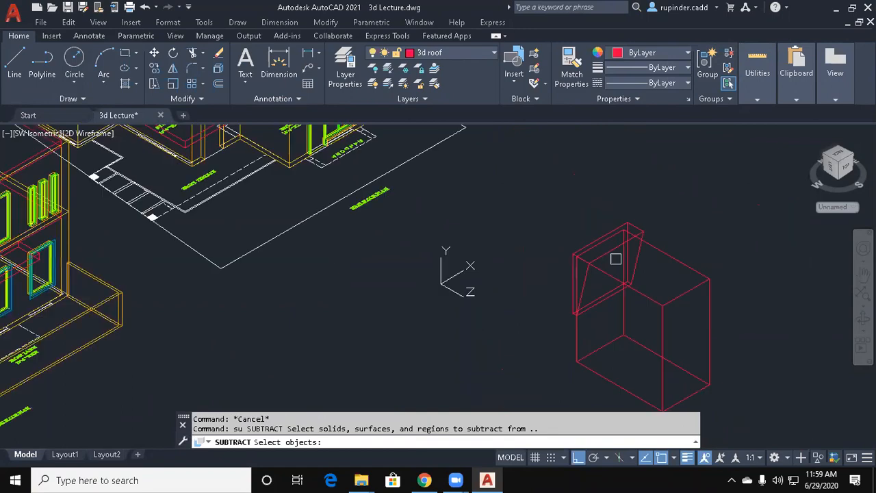
pyautogui.click(609, 253)
pyautogui.press('Return')
pyautogui.click(716, 269)
pyautogui.click(661, 328)
pyautogui.press('Return')
pyautogui.press('Escape')
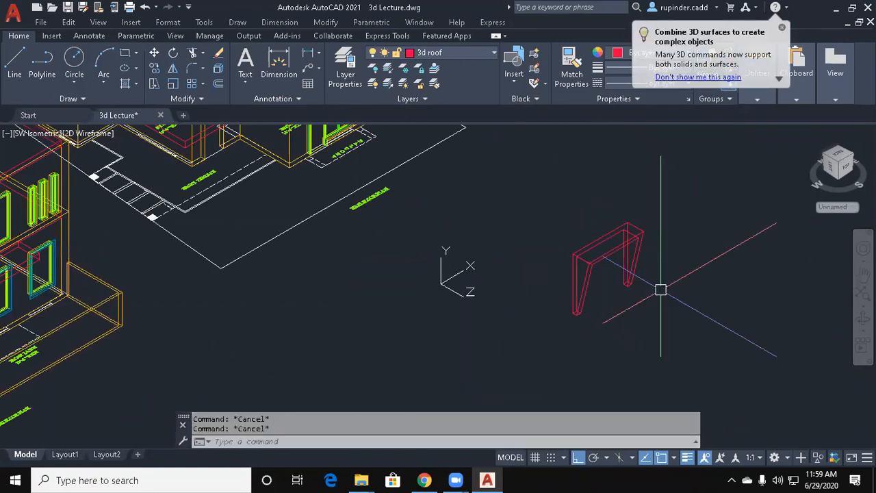
# Move the open frame 50' back onto the first-floor front wall around the bedroom balcony window.
pyautogui.write('m')
pyautogui.press('Return')
pyautogui.click(660, 290)
pyautogui.click(582, 226)
pyautogui.press('Return')
pyautogui.click(670, 349)
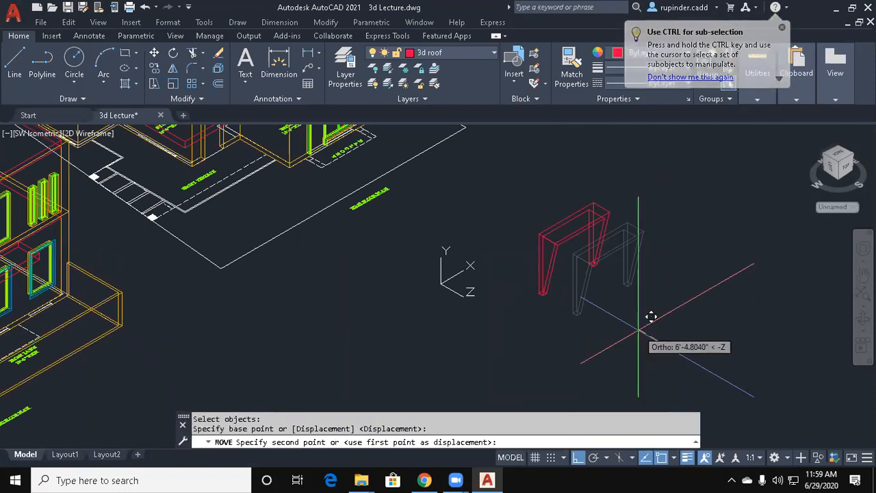
pyautogui.write("50'")
pyautogui.press('Return')
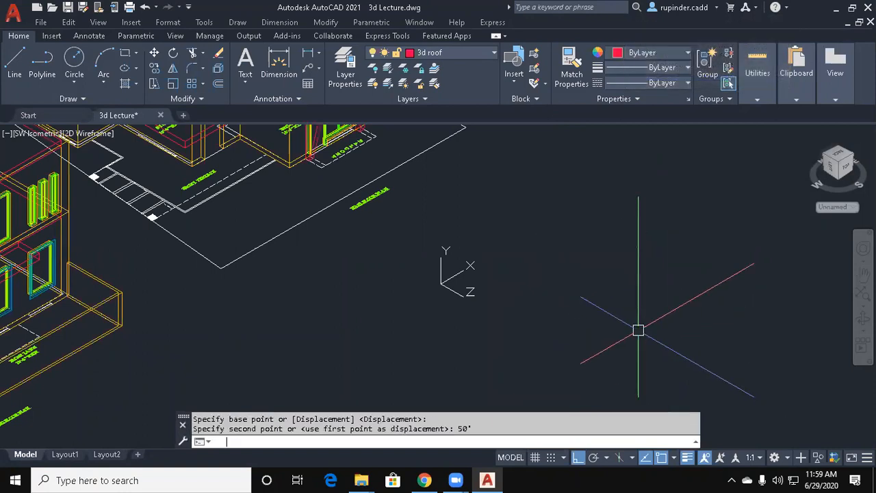
pyautogui.scroll(5, 420, 272)
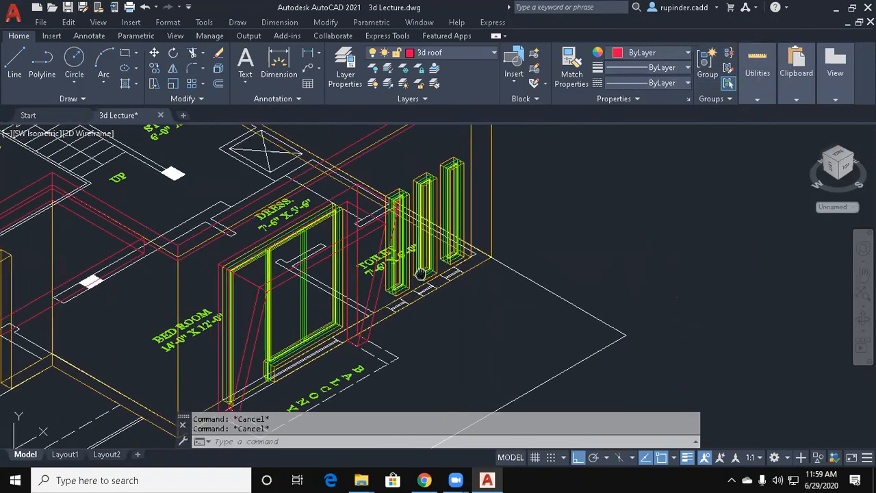
# Match the balcony frame's properties to the first-floor wall so that it takes on the wall layer.
pyautogui.write('ma')
pyautogui.press('Return')
pyautogui.moveTo(495, 177); pyautogui.dragTo(508, 205, button='middle')
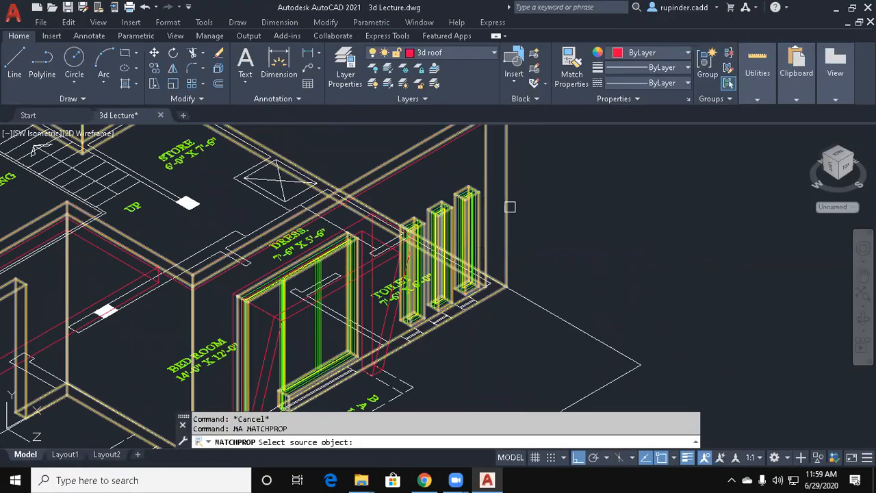
pyautogui.click(421, 244)
pyautogui.click(369, 234)
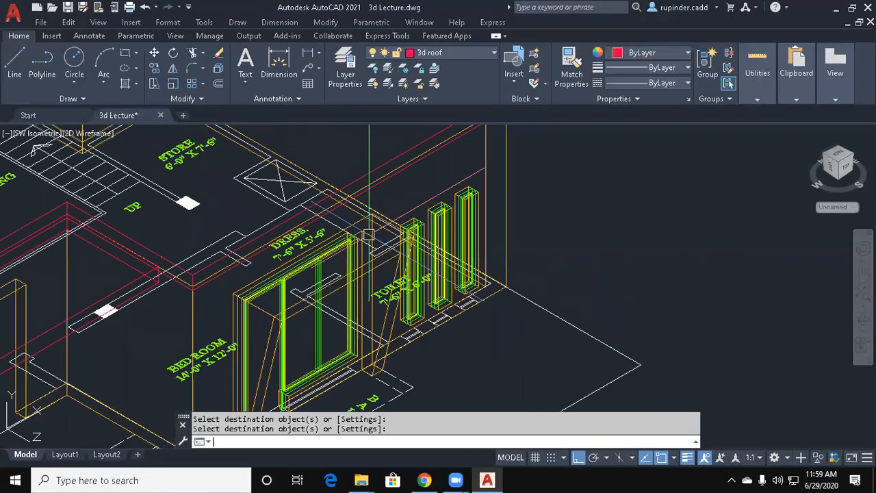
pyautogui.press('Escape')
pyautogui.press('Escape')
# Copy the balcony frame from the separate first-floor model to the matching wall corner of the stacked house.
pyautogui.moveTo(392, 310); pyautogui.dragTo(414, 200, button='middle')
pyautogui.write('co')
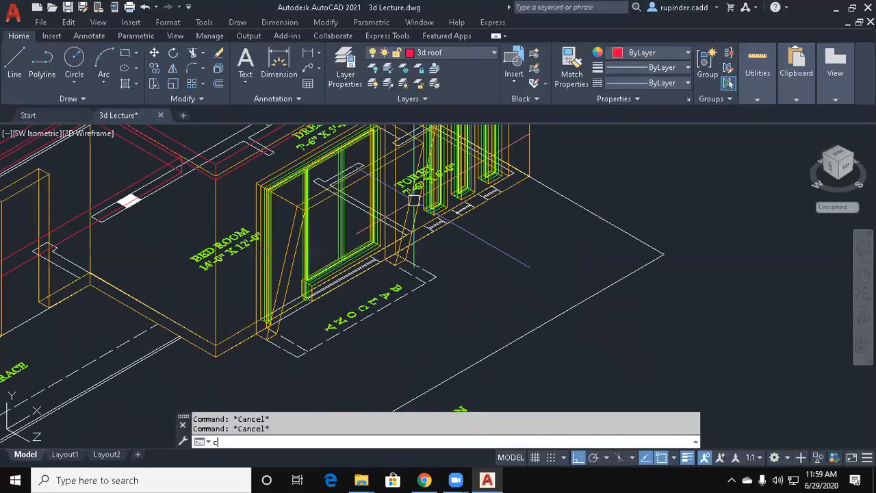
pyautogui.press('Return')
pyautogui.click(397, 245)
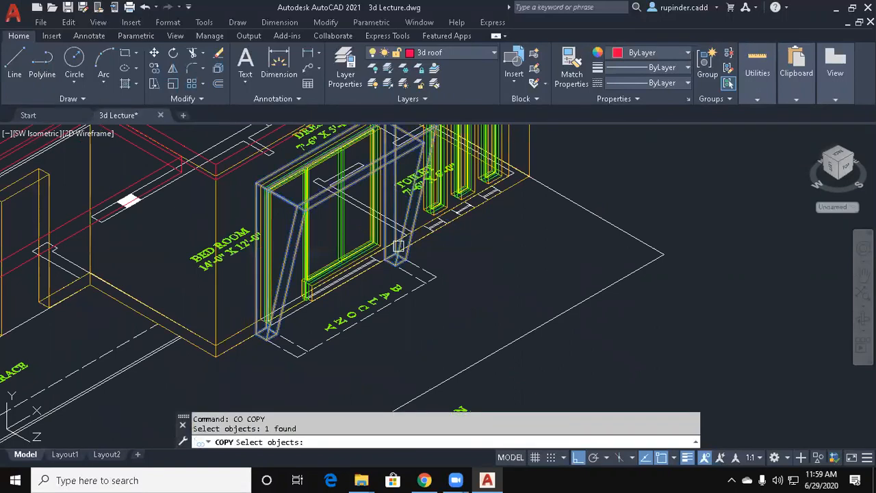
pyautogui.click(529, 177)
pyautogui.scroll(-4, 370, 230)
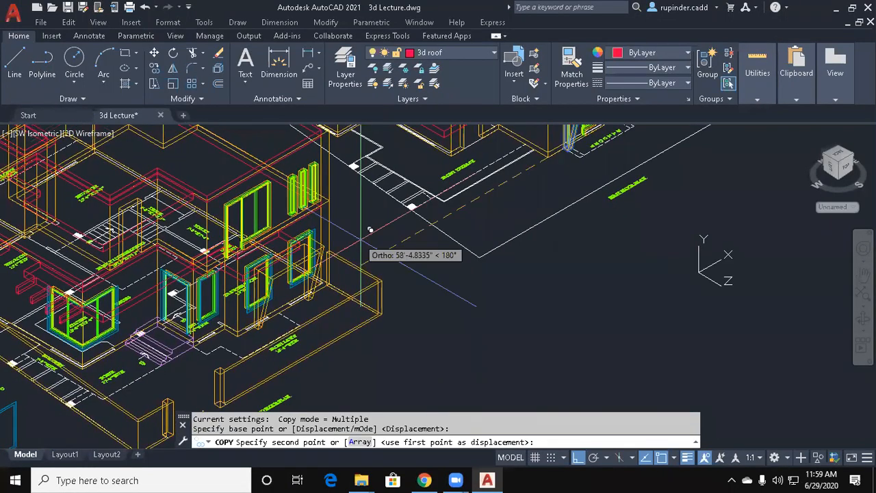
pyautogui.scroll(3, 369, 231)
pyautogui.click(316, 158)
pyautogui.press('Escape')
pyautogui.scroll(-3, 390, 221)
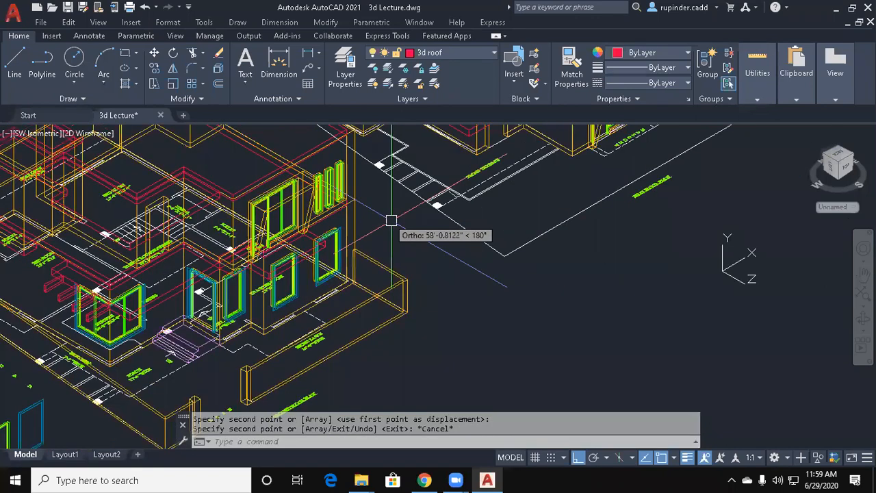
# Display the model in the Conceptual visual style and inspect the balcony frame on the stacked house.
pyautogui.press('Escape')
pyautogui.press('Escape')
pyautogui.write('vs')
pyautogui.press('Return')
pyautogui.write('c')
pyautogui.press('Return')
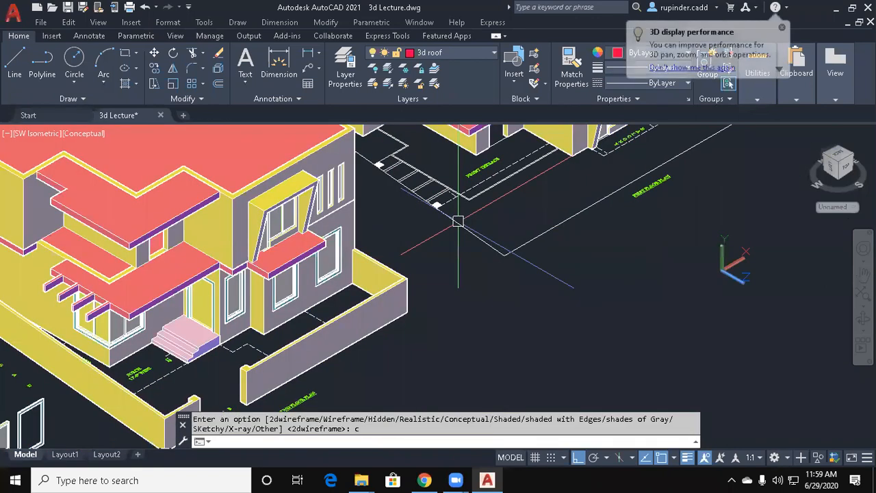
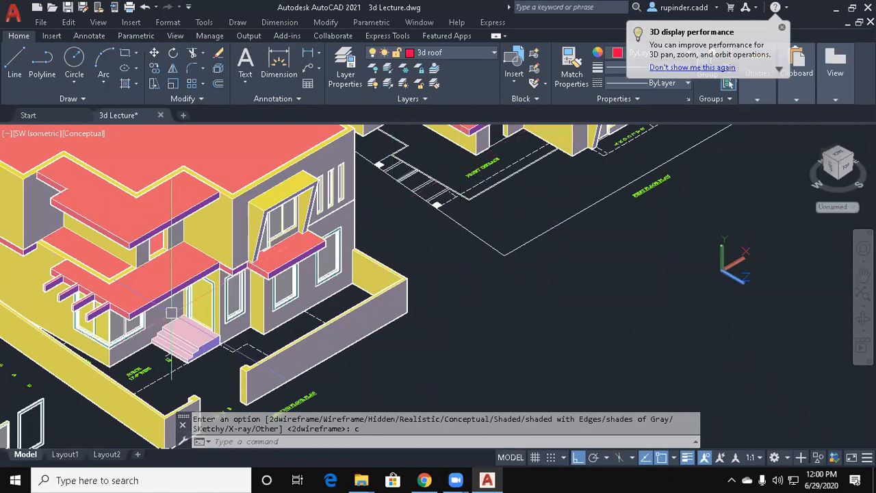
pyautogui.scroll(3, 347, 278)
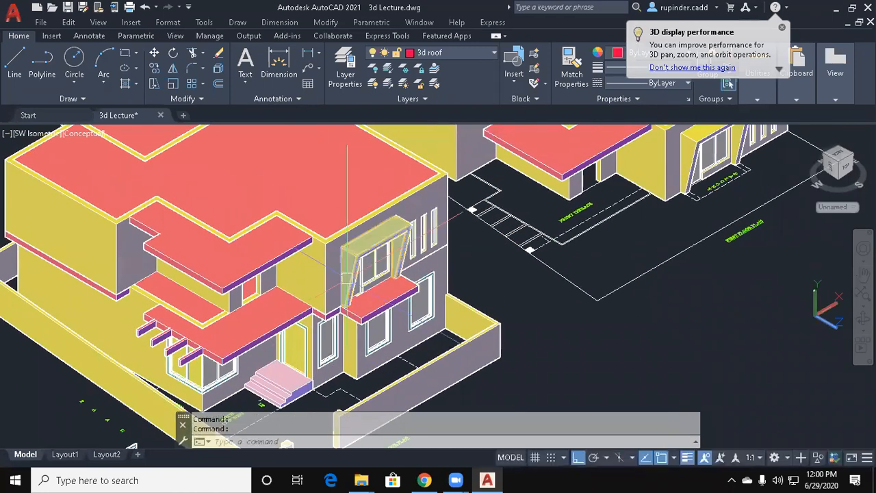
pyautogui.moveTo(347, 279); pyautogui.dragTo(398, 333, button='middle')
pyautogui.press('Escape')
# Return the display to 2D Wireframe and switch to the Top view, framing the ground-floor plan.
pyautogui.write('vs')
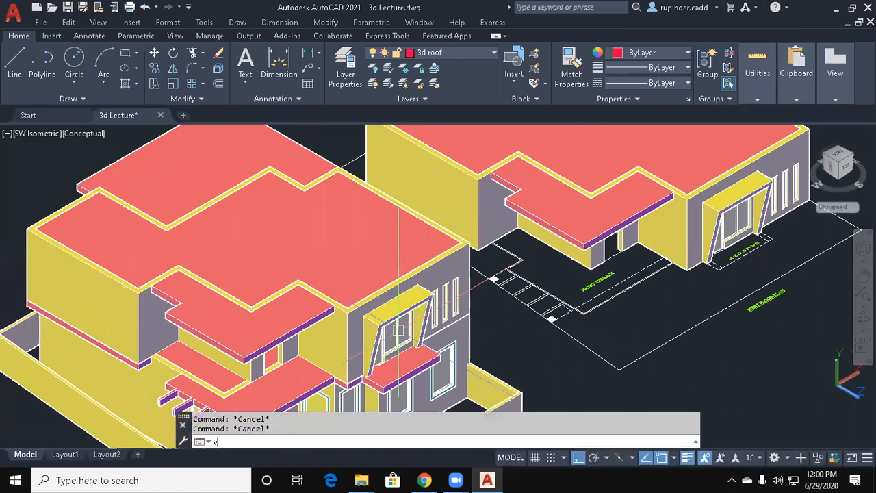
pyautogui.press('Return')
pyautogui.write('2')
pyautogui.press('Return')
pyautogui.press('Escape')
pyautogui.press('Escape')
pyautogui.moveTo(459, 321); pyautogui.dragTo(479, 333, button='middle')
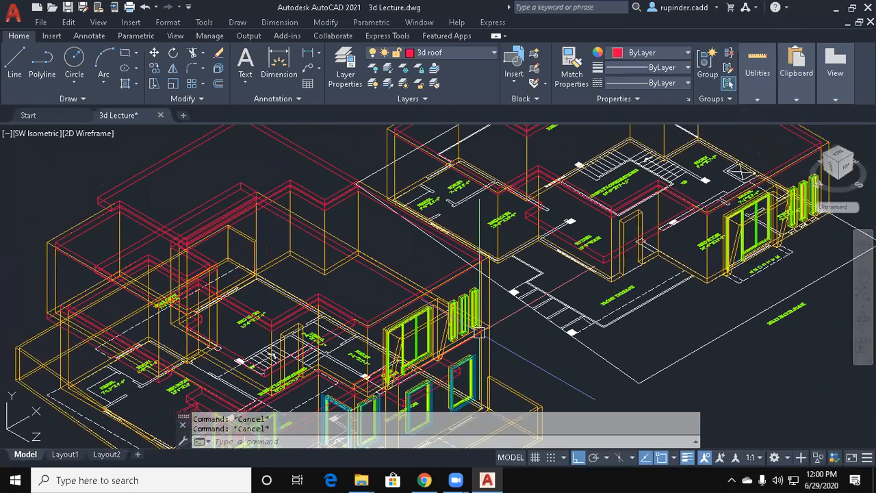
pyautogui.hotkey('alt', 'v')
pyautogui.press('3')
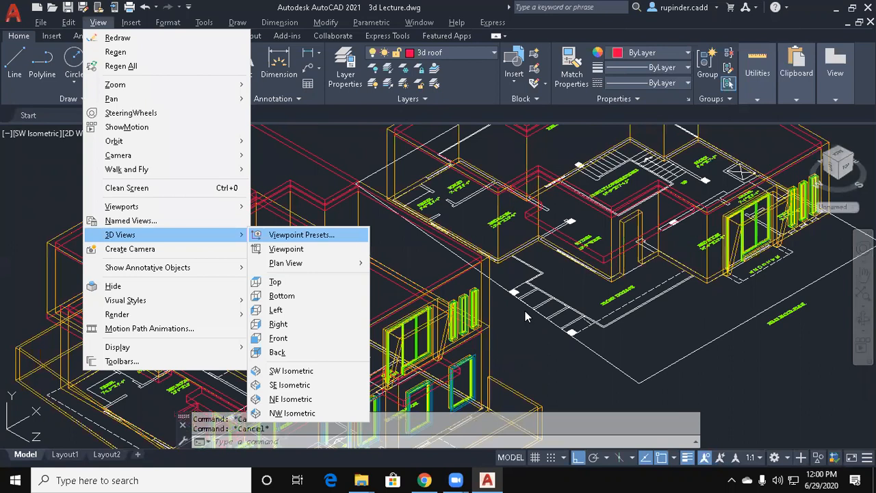
pyautogui.click(493, 300)
pyautogui.click(535, 359)
pyautogui.hotkey('alt', 'v')
pyautogui.press('3')
pyautogui.press('t')
pyautogui.scroll(5, 531, 248)
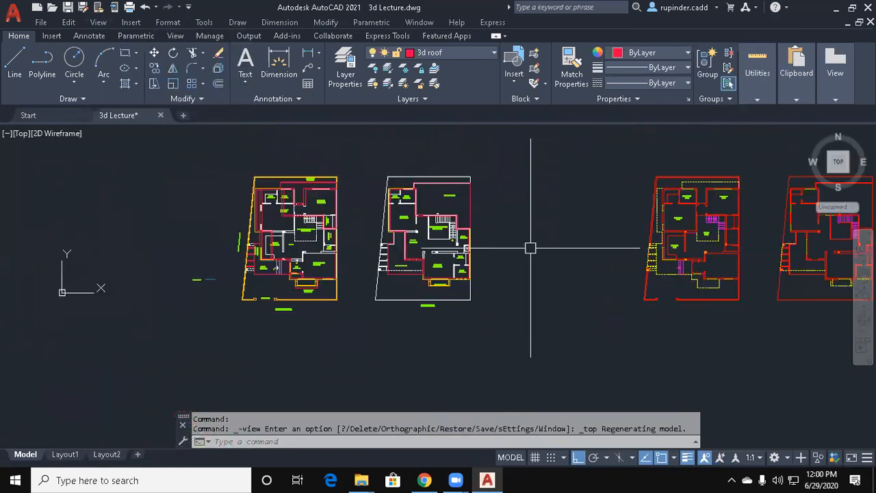
# Make 3d wall the current layer.
pyautogui.press('Escape')
pyautogui.write('pl')
pyautogui.press('Return')
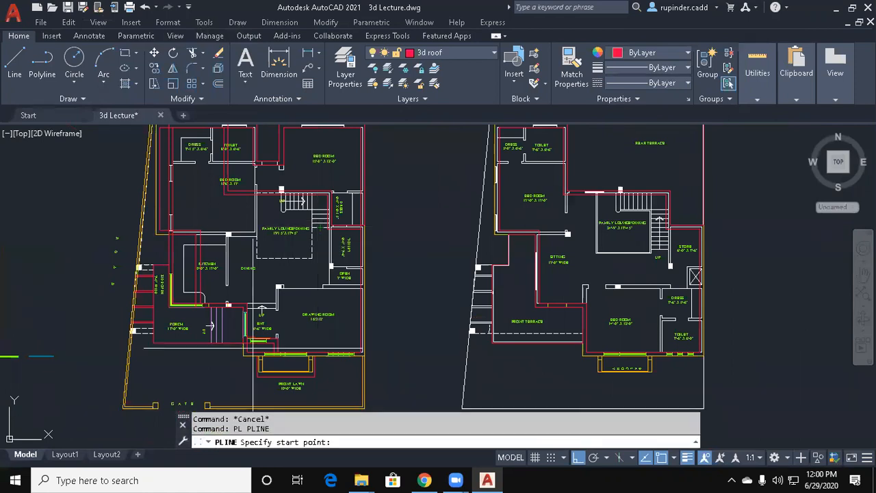
pyautogui.scroll(5, 248, 359)
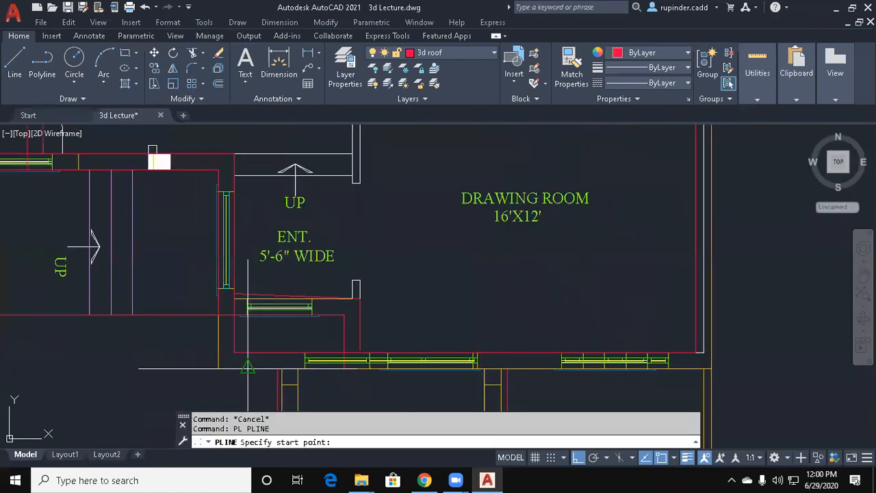
pyautogui.click(468, 56)
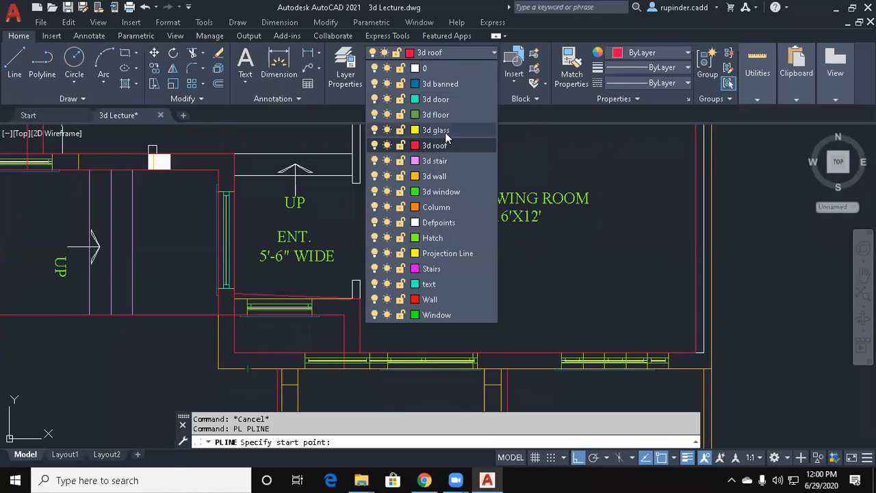
pyautogui.click(440, 179)
pyautogui.press('Escape')
# Trace a polyline along the ground floor's front wall, up the drawing-room side and across the rear roof edge.
pyautogui.write('p')
pyautogui.click(218, 368)
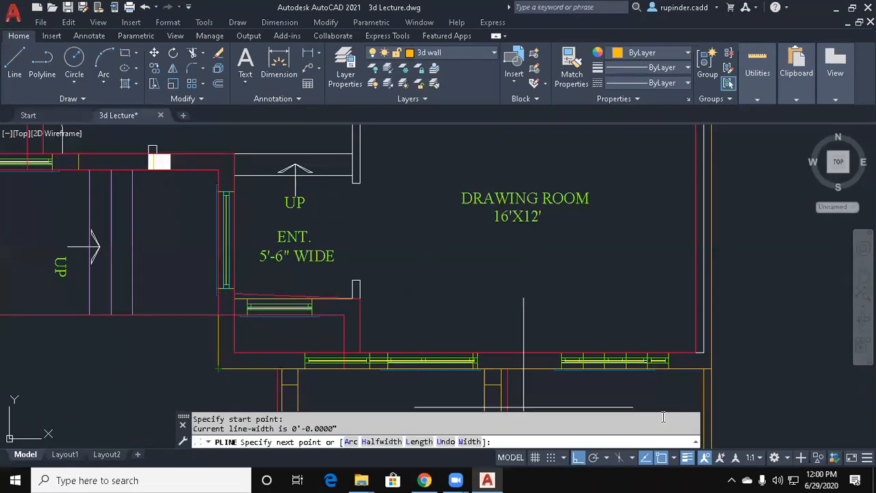
pyautogui.click(711, 368)
pyautogui.moveTo(726, 226); pyautogui.dragTo(743, 363, button='middle')
pyautogui.moveTo(743, 273); pyautogui.dragTo(741, 358, button='middle')
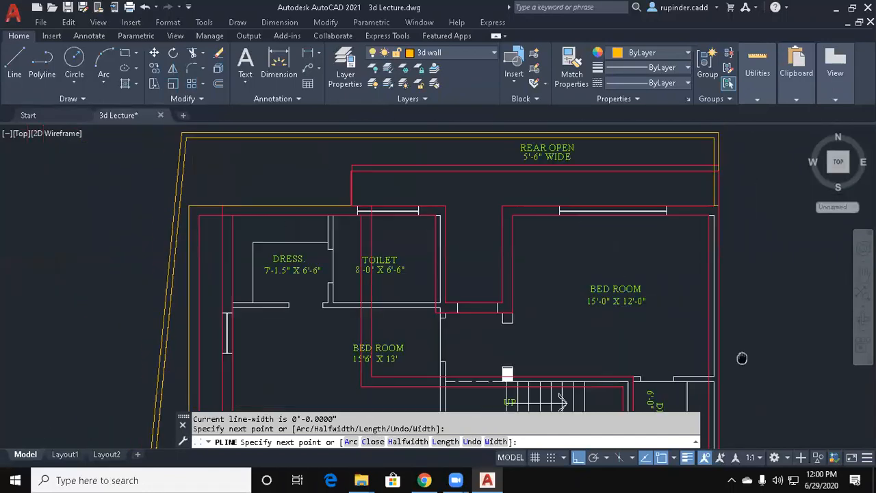
pyautogui.scroll(5, 722, 193)
pyautogui.click(731, 193)
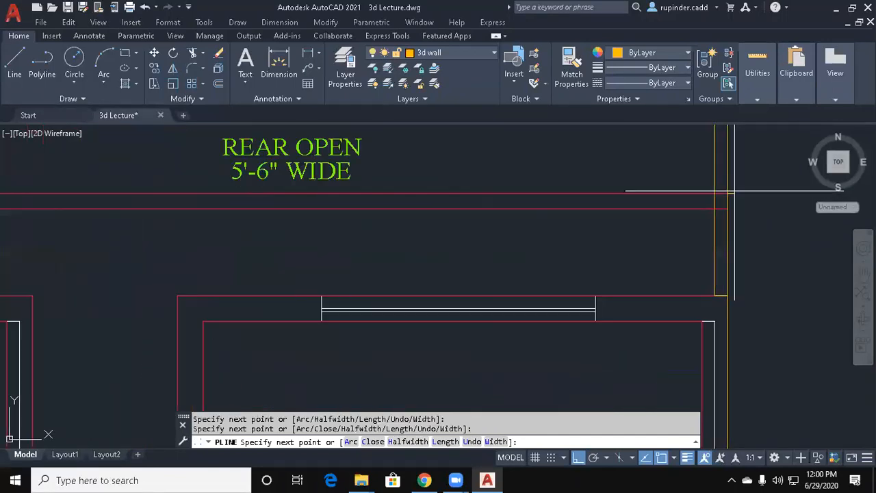
pyautogui.moveTo(483, 198); pyautogui.dragTo(722, 211, button='middle')
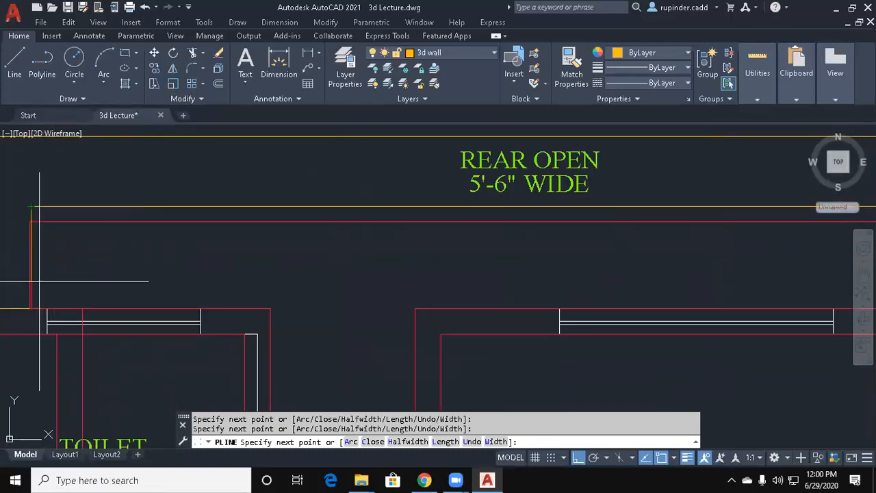
pyautogui.moveTo(39, 280); pyautogui.dragTo(361, 209, button='middle')
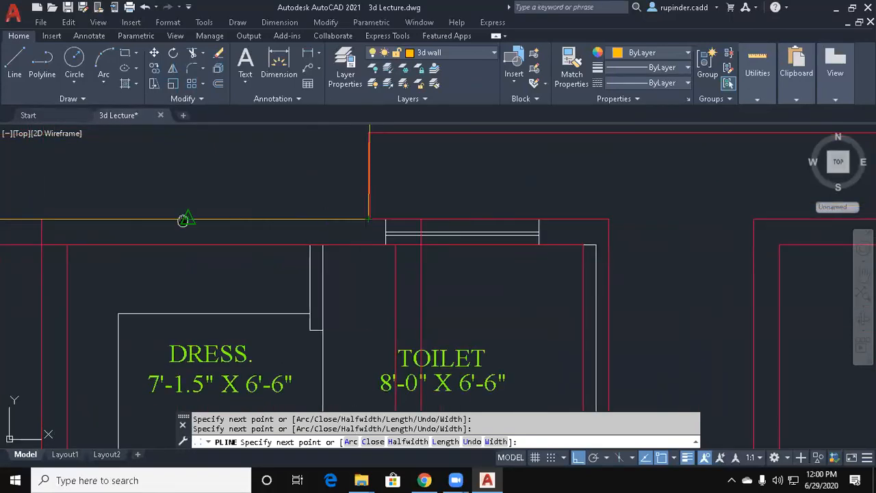
# Continue the polyline down the road side and around the kitchen and porch corners to complete the building outline.
pyautogui.moveTo(183, 219); pyautogui.dragTo(351, 209, button='middle')
pyautogui.scroll(-3, 274, 238)
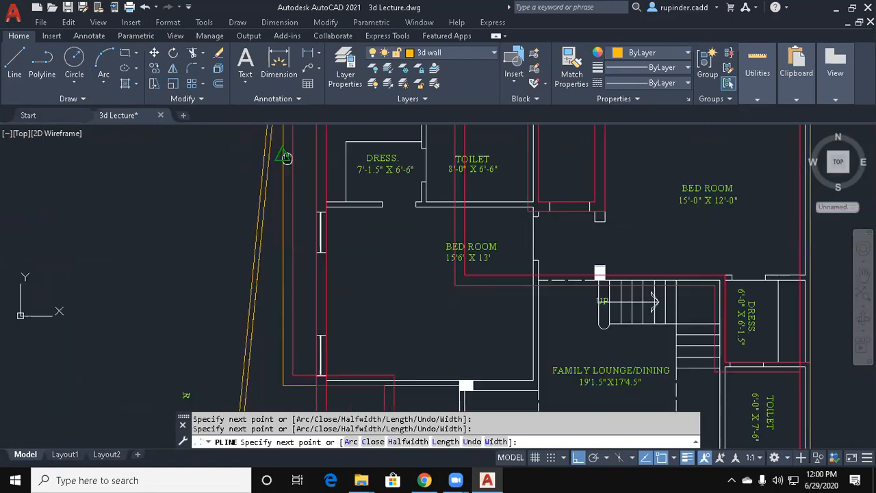
pyautogui.scroll(3, 284, 295)
pyautogui.moveTo(305, 291); pyautogui.dragTo(272, 186, button='middle')
pyautogui.scroll(-2, 294, 212)
pyautogui.moveTo(302, 221); pyautogui.dragTo(364, 185, button='middle')
pyautogui.scroll(2, 324, 165)
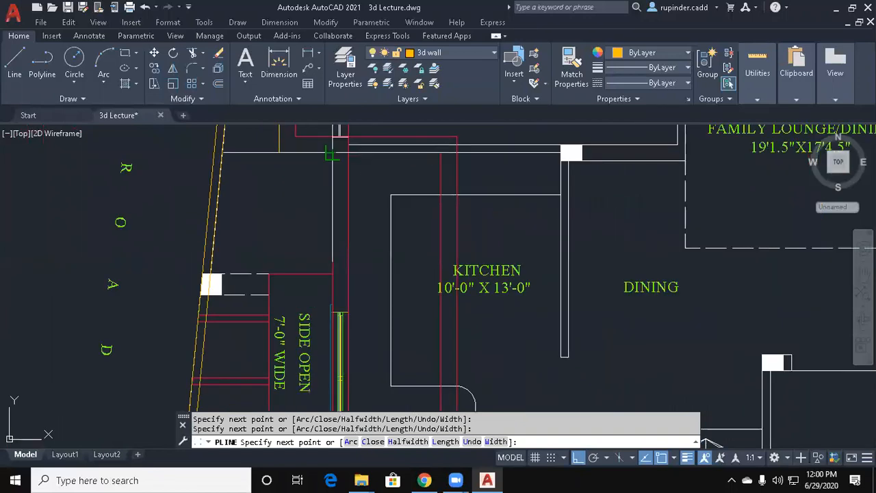
pyautogui.moveTo(327, 283); pyautogui.dragTo(327, 150, button='middle')
pyautogui.scroll(3, 325, 311)
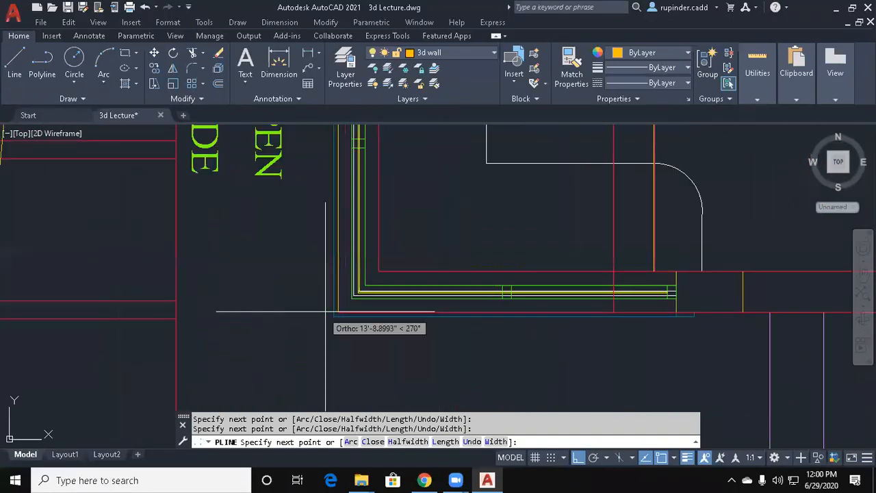
pyautogui.scroll(-5, 321, 274)
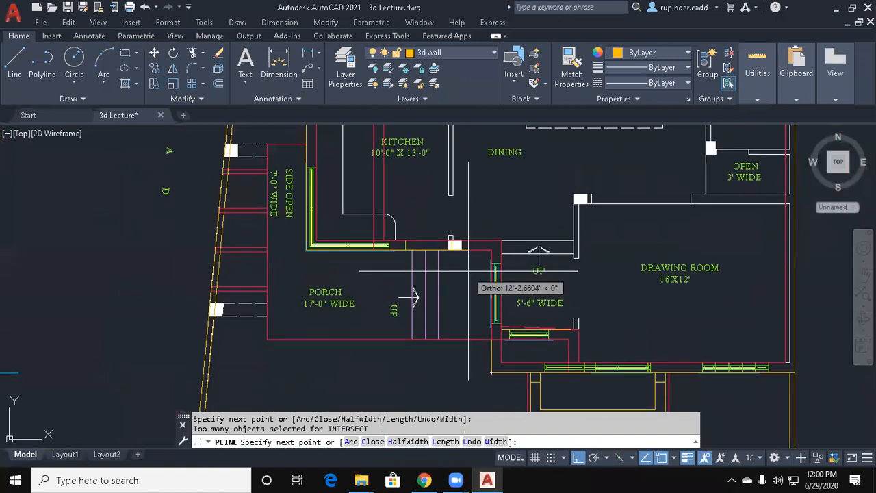
pyautogui.press('Return')
pyautogui.press('Escape')
# Offset the traced building outline 9" inward.
pyautogui.click(499, 373)
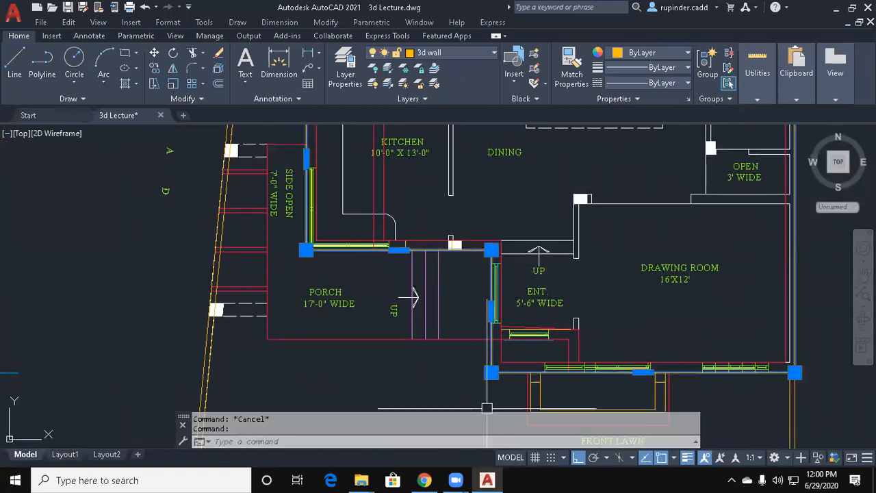
pyautogui.write('o')
pyautogui.press('Return')
pyautogui.write('9')
pyautogui.press('Return')
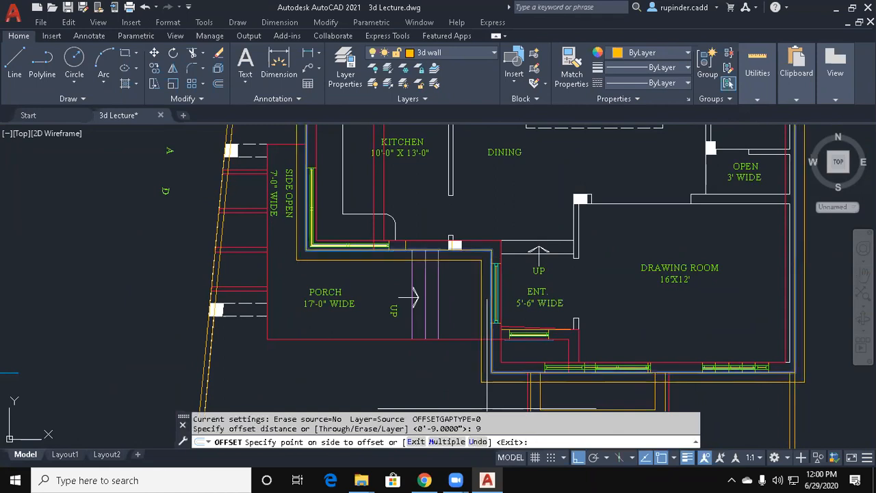
pyautogui.click(612, 314)
pyautogui.press('Escape')
pyautogui.press('Escape')
pyautogui.press('Escape')
# Extrude the outer and inner building outlines 36" high.
pyautogui.write('ext')
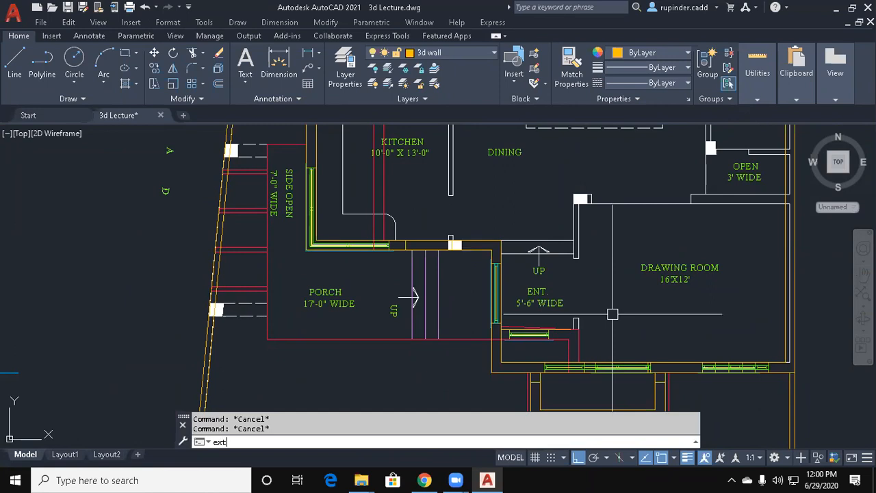
pyautogui.press('Return')
pyautogui.click(511, 362)
pyautogui.click(502, 363)
pyautogui.press('Return')
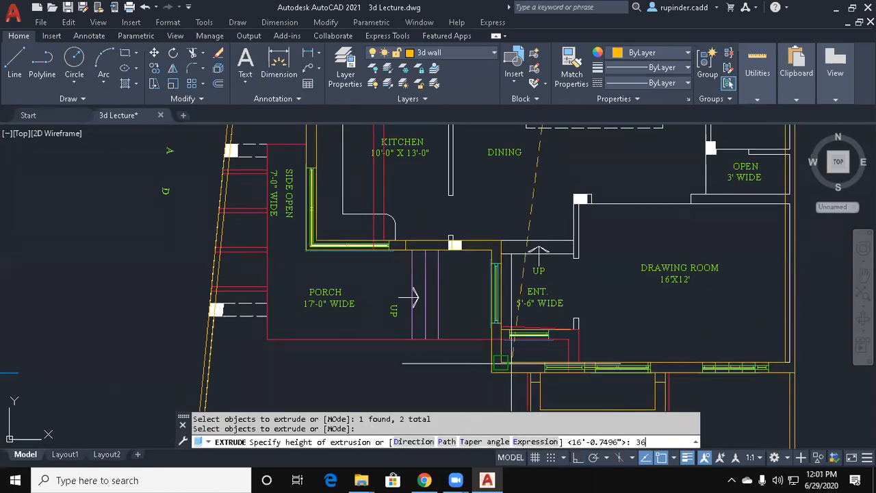
pyautogui.press('Return')
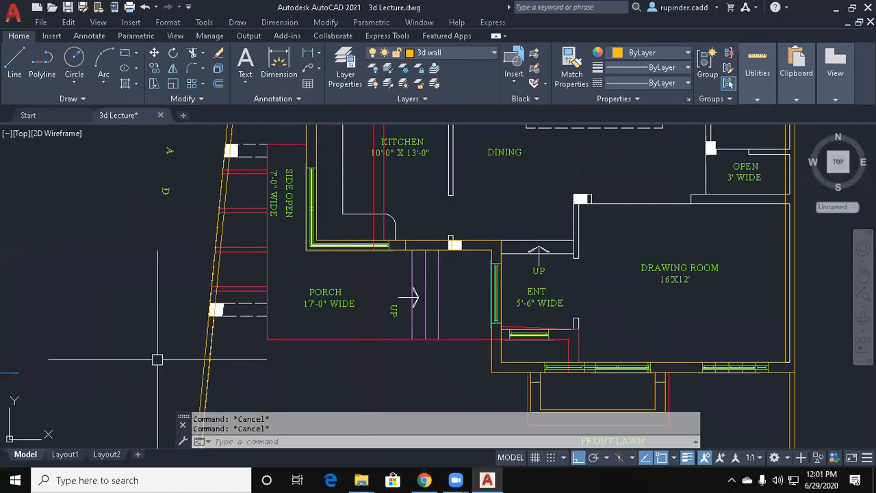
# Switch to the SW Isometric view and frame the extruded outlines at the front of the ground floor.
pyautogui.click(98, 22)
pyautogui.moveTo(136, 235)
pyautogui.click(294, 370)
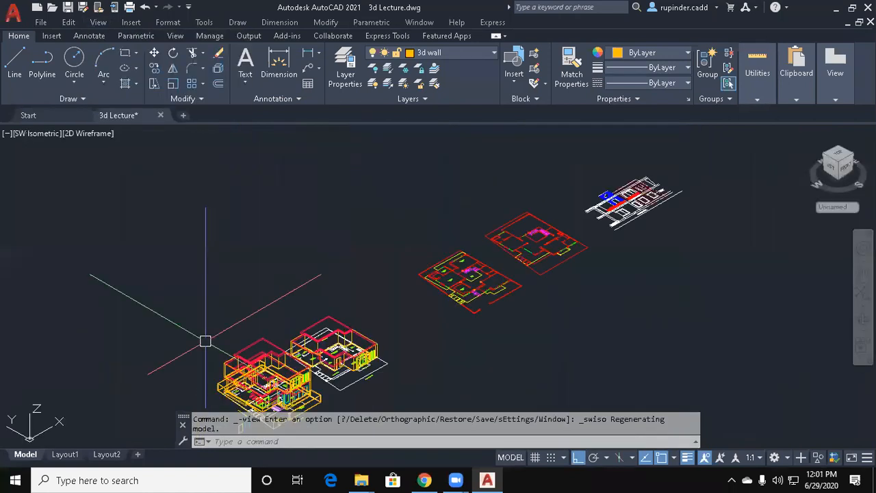
pyautogui.moveTo(401, 323); pyautogui.dragTo(523, 205, button='middle')
pyautogui.scroll(4, 377, 321)
pyautogui.moveTo(543, 194); pyautogui.dragTo(392, 396, button='middle')
pyautogui.scroll(5, 536, 312)
pyautogui.press('Escape')
pyautogui.click(543, 292)
pyautogui.press('Escape')
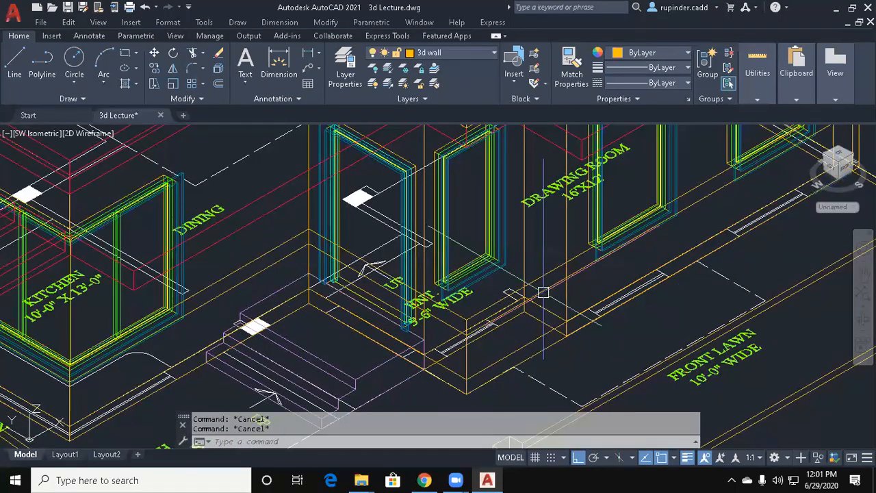
pyautogui.write('m')
pyautogui.press('Return')
pyautogui.click(544, 283)
pyautogui.click(546, 275)
pyautogui.press('Return')
pyautogui.scroll(-3, 546, 275)
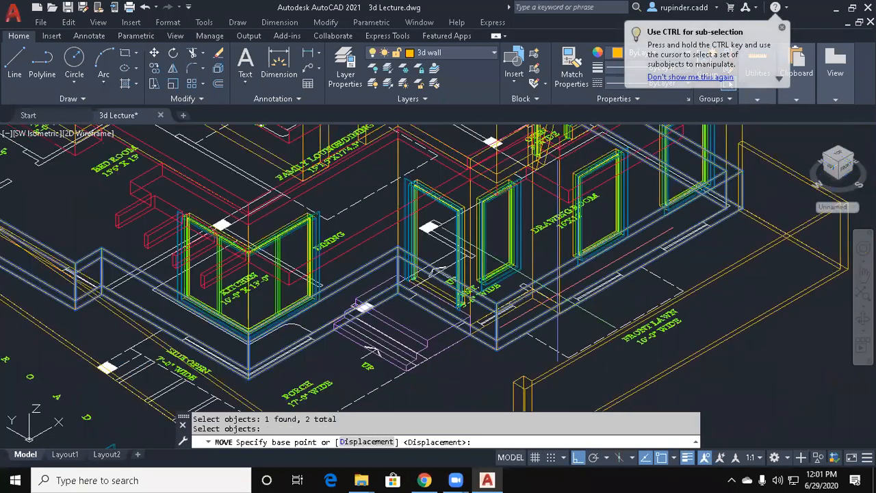
pyautogui.click(559, 312)
pyautogui.scroll(-4, 572, 317)
pyautogui.scroll(3, 543, 319)
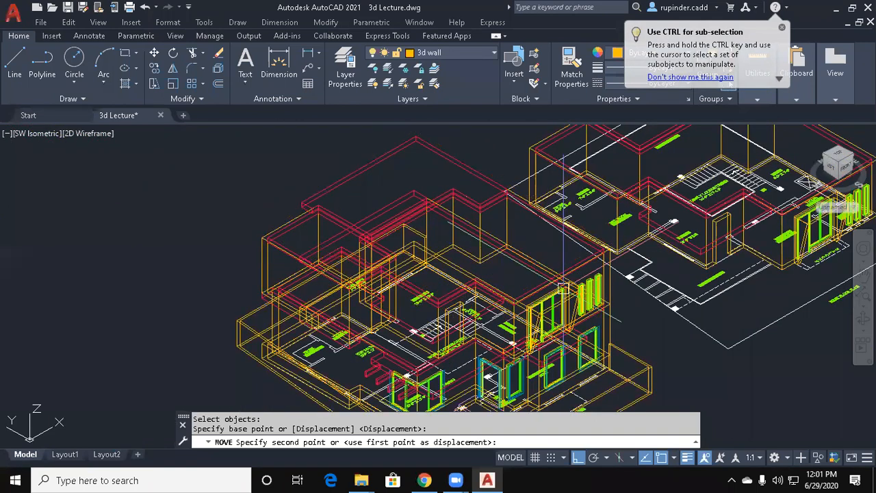
pyautogui.press('Escape')
# Move both extruded outlines by their lower front corner onto the matching roof corner of the stacked first floor.
pyautogui.write('m')
pyautogui.press('Return')
pyautogui.write('p')
pyautogui.press('Return')
pyautogui.scroll(2, 603, 385)
pyautogui.press('Return')
pyautogui.scroll(3, 603, 385)
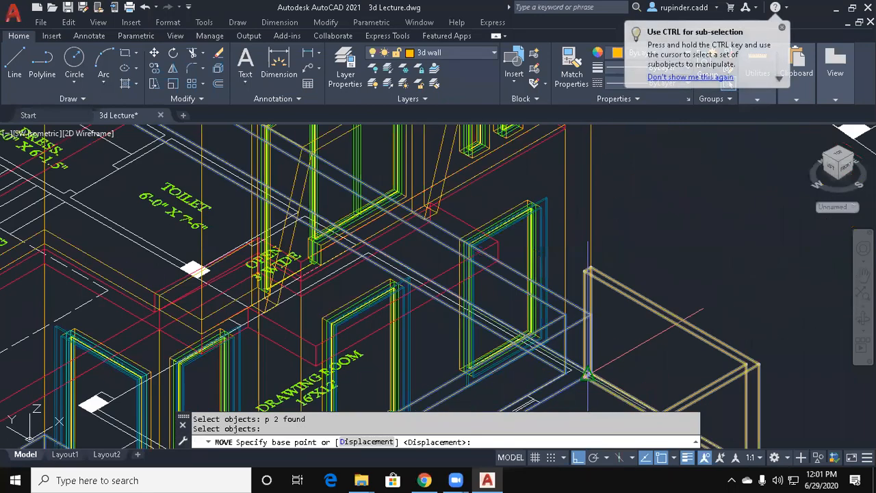
pyautogui.scroll(2, 581, 373)
pyautogui.click(578, 369)
pyautogui.scroll(-3, 602, 299)
pyautogui.scroll(5, 602, 299)
pyautogui.scroll(3, 584, 198)
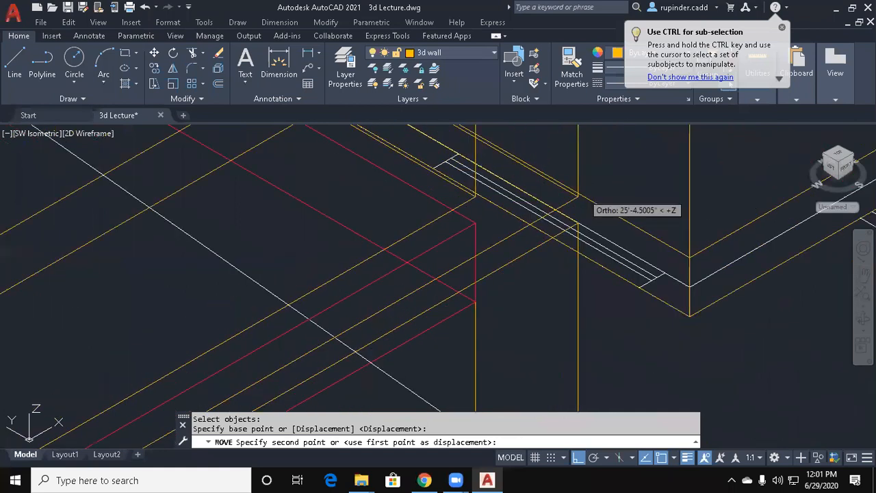
pyautogui.click(579, 223)
pyautogui.scroll(-4, 557, 260)
pyautogui.press('Escape')
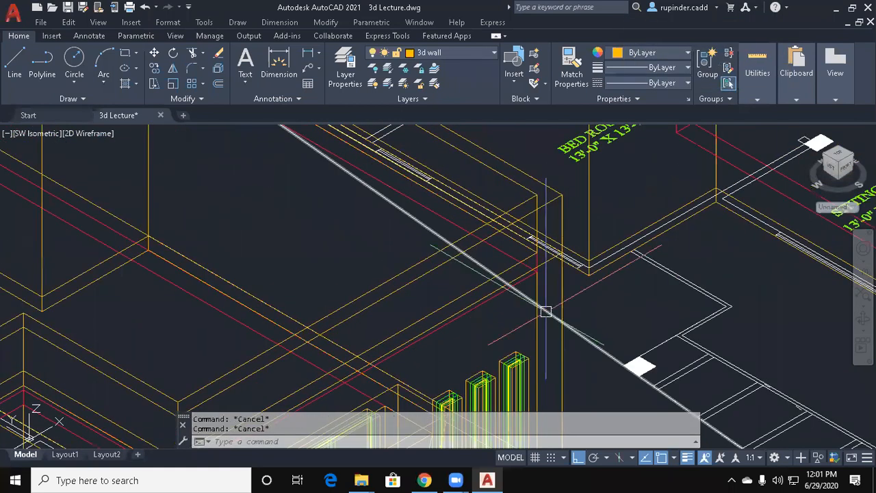
# Subtract the inner extruded outline from the outer one to leave a hollow parapet wall around the roof.
pyautogui.write('su')
pyautogui.press('Return')
pyautogui.scroll(-2, 546, 288)
pyautogui.click(549, 210)
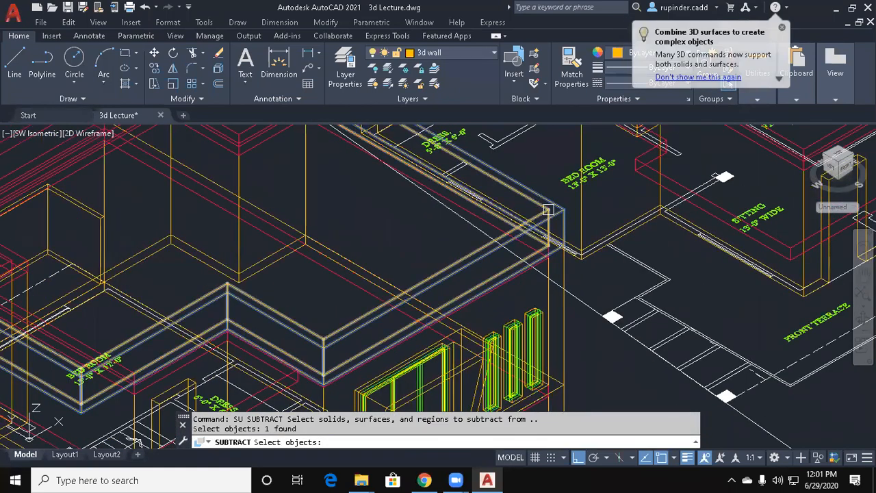
pyautogui.press('Escape')
# Check the roof parapet on the stacked house in the Conceptual visual style.
pyautogui.write('vs')
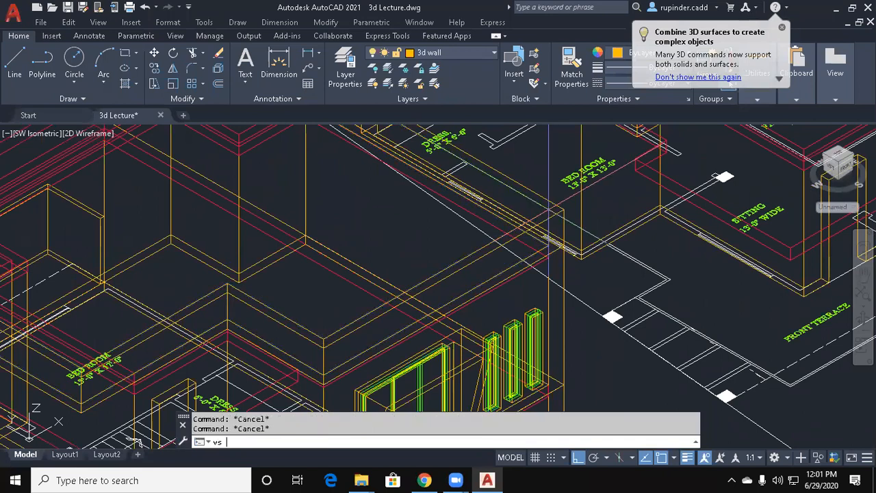
pyautogui.press('Return')
pyautogui.write('c')
pyautogui.press('Return')
pyautogui.scroll(-3, 474, 243)
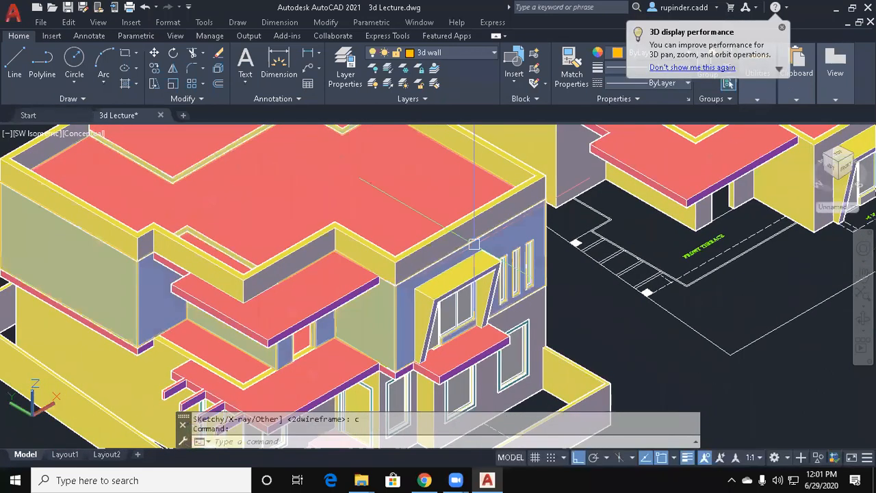
# Go to the front elevation drawing and switch the display to the 2D Wireframe visual style.
pyautogui.moveTo(474, 243); pyautogui.dragTo(419, 312, button='middle')
pyautogui.moveTo(531, 292); pyautogui.dragTo(238, 367, button='middle')
pyautogui.scroll(-4, 428, 304)
pyautogui.moveTo(650, 265); pyautogui.dragTo(408, 422, button='middle')
pyautogui.moveTo(678, 260); pyautogui.dragTo(568, 341, button='middle')
pyautogui.scroll(2, 569, 340)
pyautogui.press('Escape')
pyautogui.scroll(5, 588, 274)
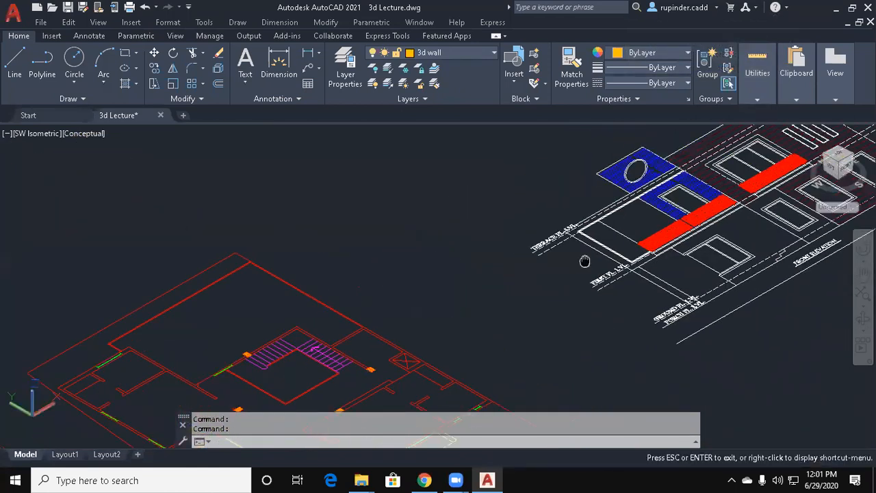
pyautogui.write('vs')
pyautogui.press('Return')
pyautogui.write('2')
pyautogui.press('Return')
pyautogui.press('Return')
pyautogui.press('Escape')
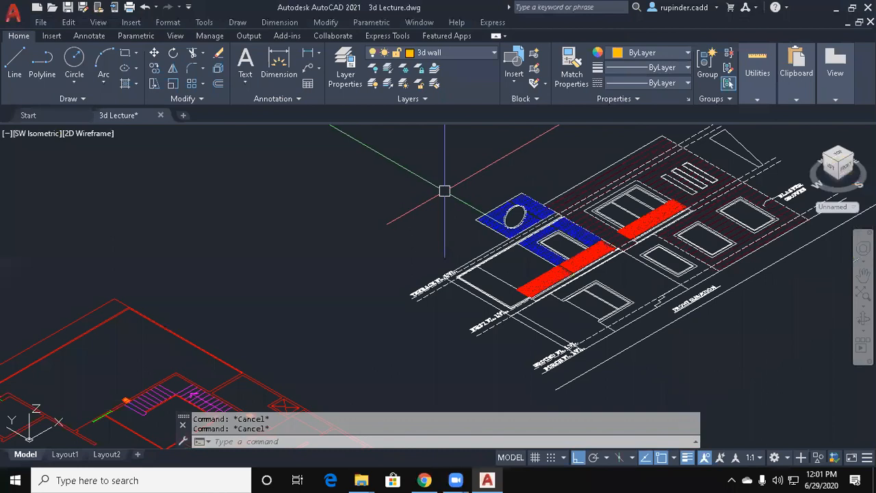
pyautogui.write('vs')
pyautogui.press('Return')
pyautogui.write('2')
pyautogui.press('Return')
pyautogui.press('Escape')
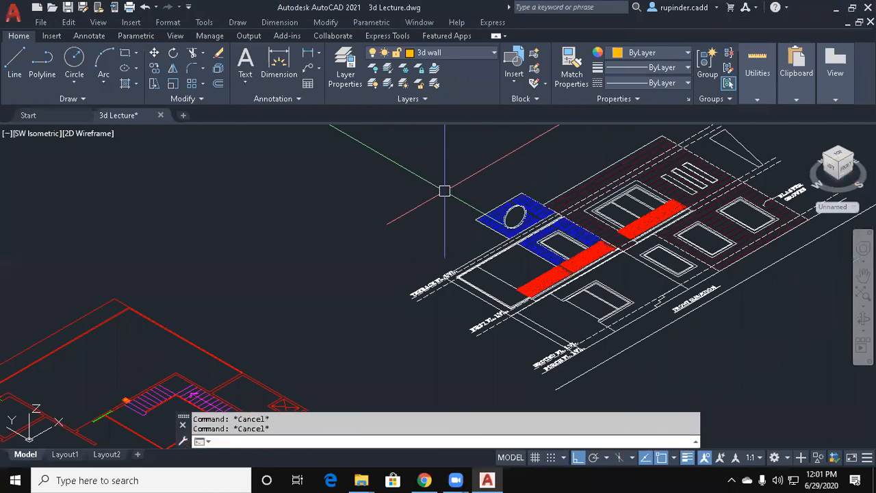
pyautogui.write('vs')
pyautogui.press('Return')
pyautogui.write('2')
pyautogui.press('Escape')
pyautogui.press('Escape')
# Reorient the UCS with the ZAxis option so its Z axis runs along the front elevation's length.
pyautogui.write('ucs')
pyautogui.press('Return')
pyautogui.write('za')
pyautogui.press('Return')
pyautogui.click(383, 202)
pyautogui.press('Escape')
pyautogui.press('Escape')
pyautogui.scroll(-5, 580, 257)
pyautogui.moveTo(581, 256); pyautogui.dragTo(578, 258, button='middle')
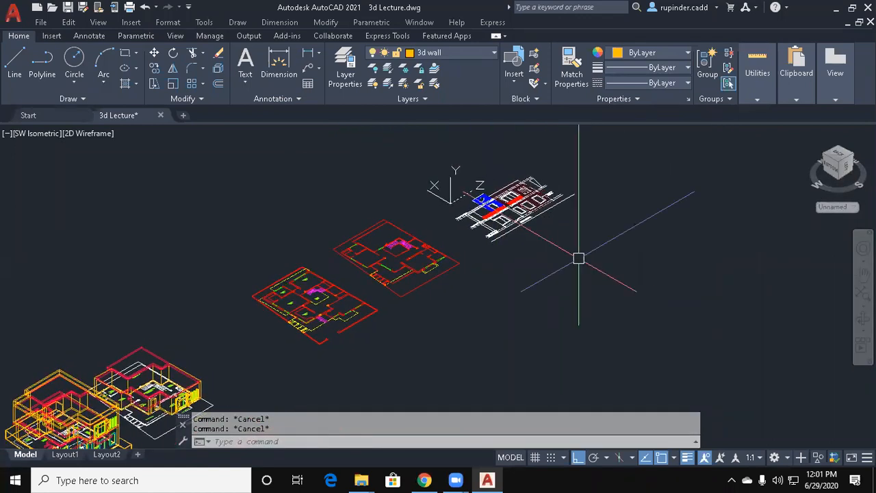
# Rotate the whole front elevation drawing about its base line so it stands upright.
pyautogui.write('r')
pyautogui.scroll(3, 573, 376)
pyautogui.click(616, 368)
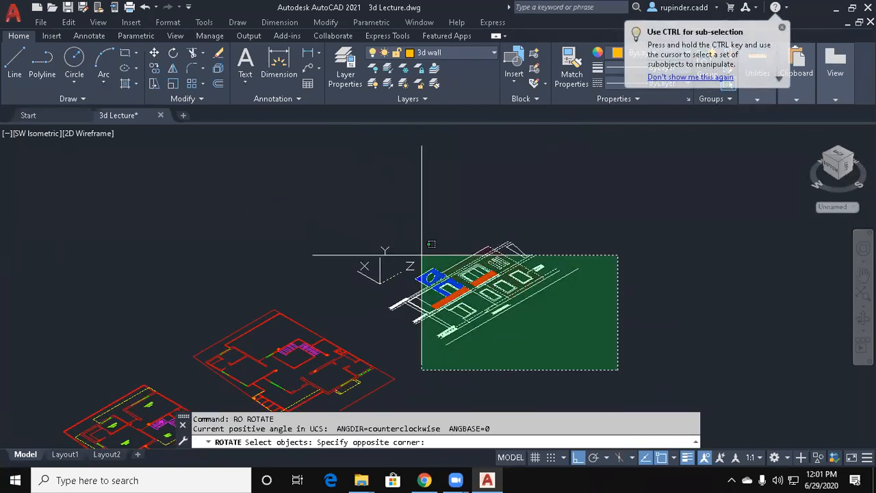
pyautogui.click(391, 206)
pyautogui.click(572, 360)
pyautogui.click(386, 207)
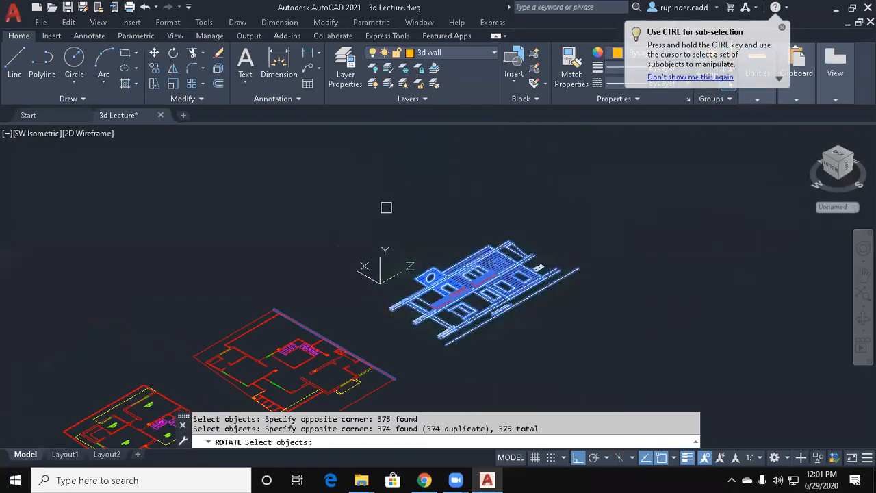
pyautogui.scroll(2, 306, 334)
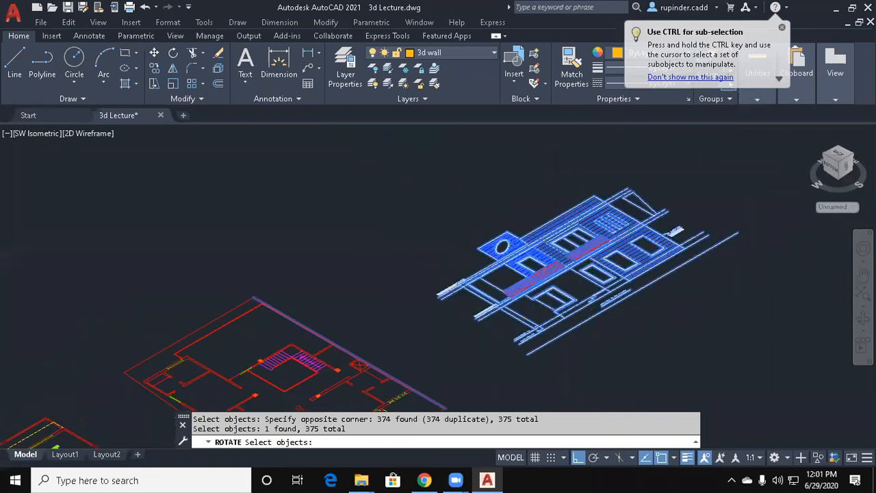
pyautogui.scroll(2, 311, 328)
pyautogui.scroll(-3, 355, 328)
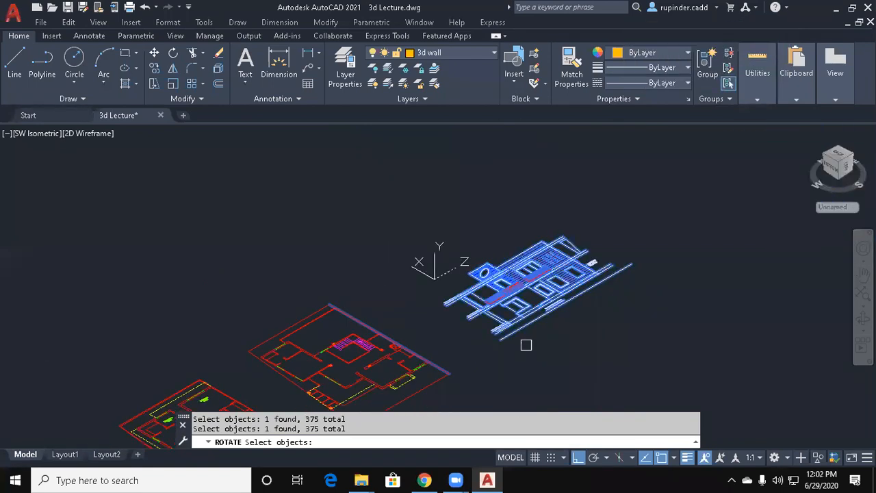
pyautogui.press('Return')
pyautogui.click(520, 339)
pyautogui.press('Escape')
pyautogui.press('Escape')
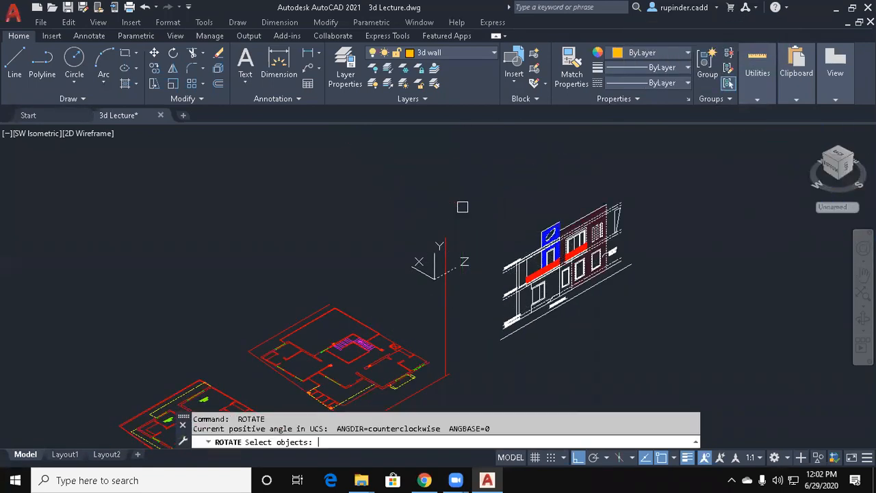
# Reorient the UCS with the ZAxis option so Z points outward from the upright front elevation.
pyautogui.scroll(5, 527, 319)
pyautogui.scroll(6, 484, 279)
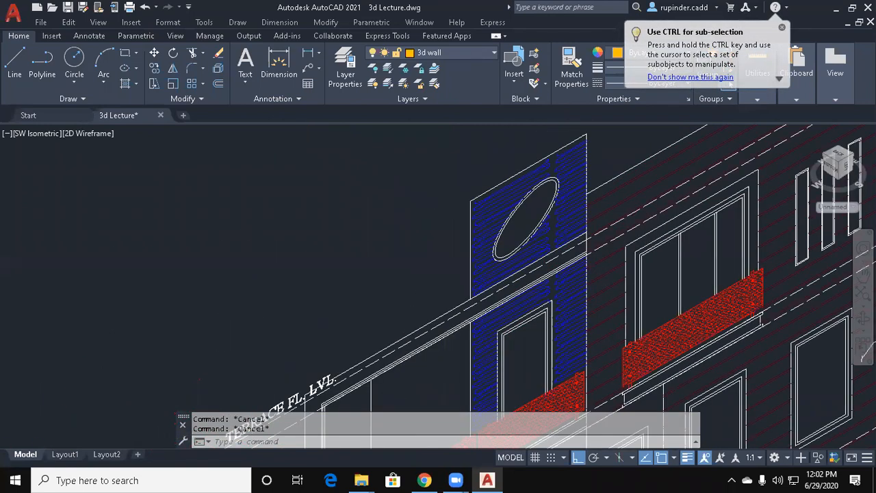
pyautogui.write('ucs')
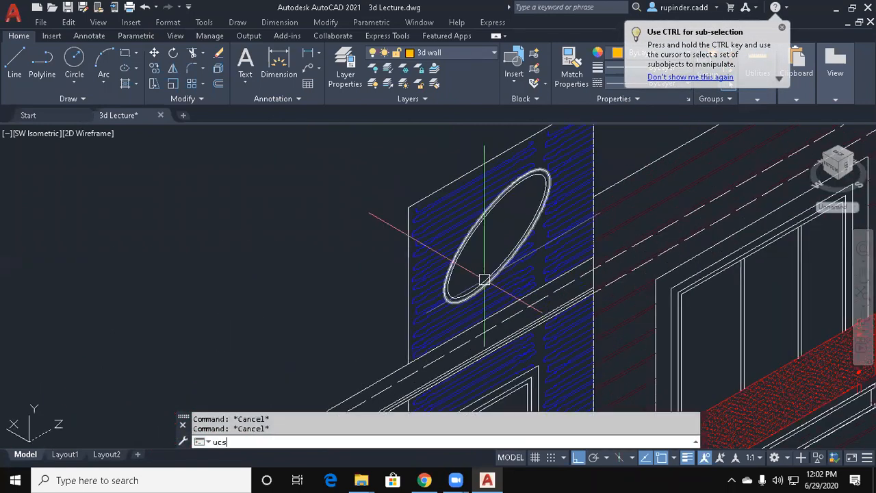
pyautogui.press('Return')
pyautogui.write('za')
pyautogui.press('Return')
pyautogui.click(278, 296)
pyautogui.press('Escape')
pyautogui.press('Escape')
# Draw a rectangle around the blue panel with the round opening, from its top corner down to the terrace floor level line.
pyautogui.write('rec')
pyautogui.press('Return')
pyautogui.click(408, 208)
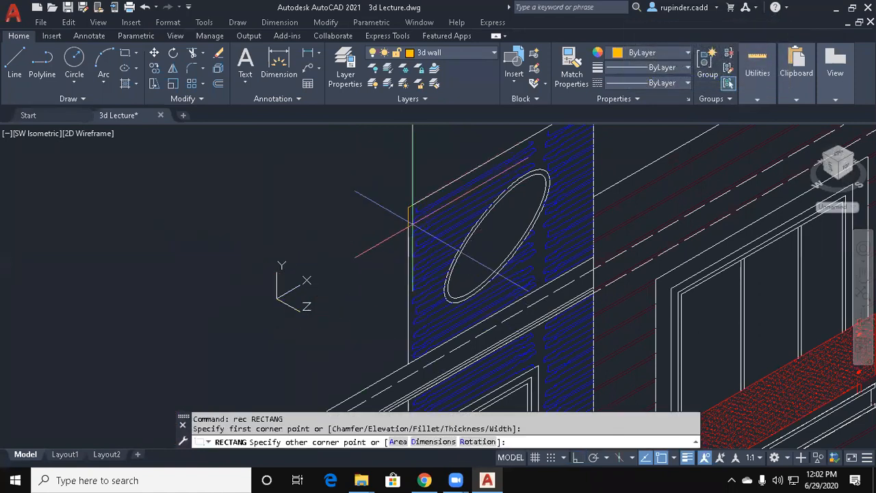
pyautogui.scroll(2, 565, 270)
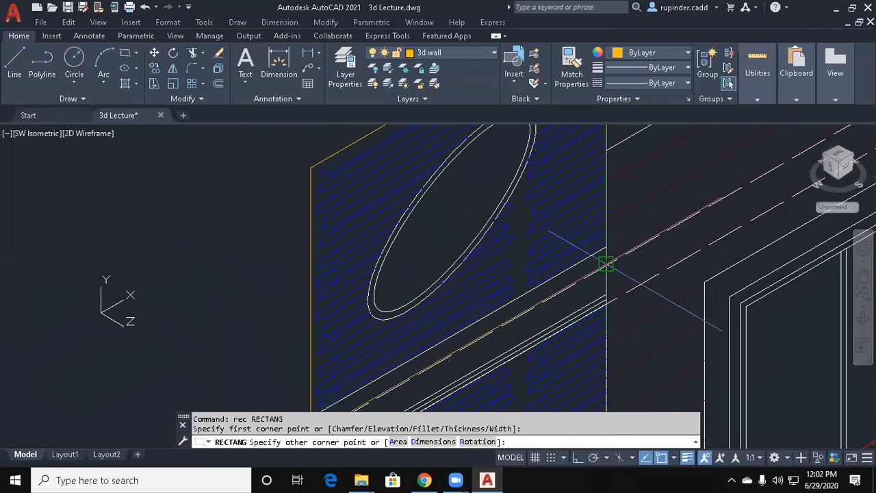
pyautogui.moveTo(605, 263); pyautogui.dragTo(619, 213, button='middle')
pyautogui.scroll(3, 618, 186)
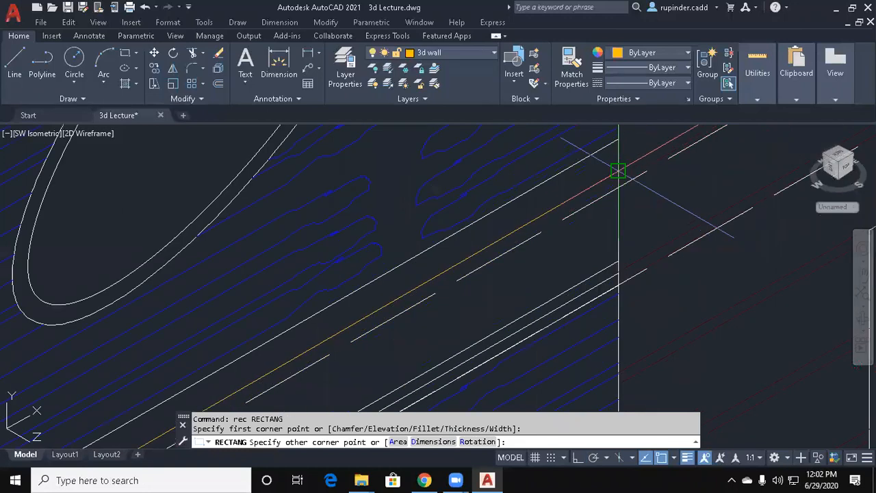
pyautogui.scroll(-4, 618, 186)
pyautogui.press('Escape')
pyautogui.press('Escape')
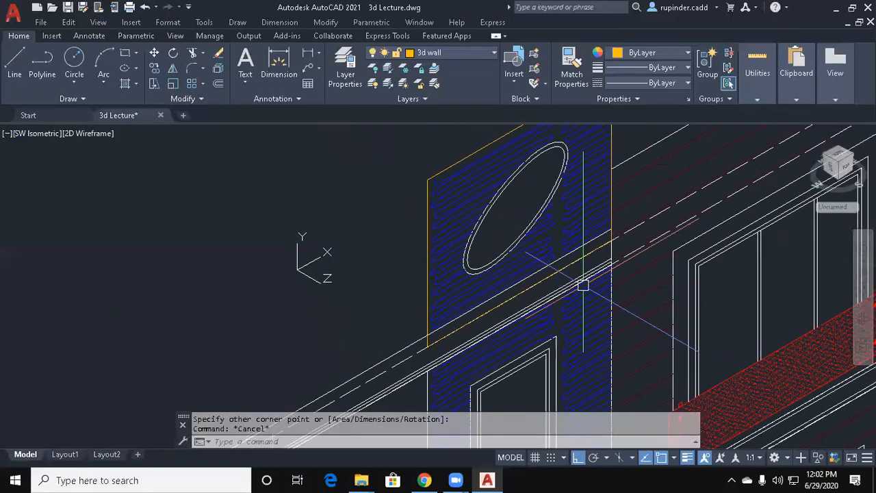
# Extrude the blue panel's rectangle 9".
pyautogui.write('ext')
pyautogui.press('Return')
pyautogui.click(611, 191)
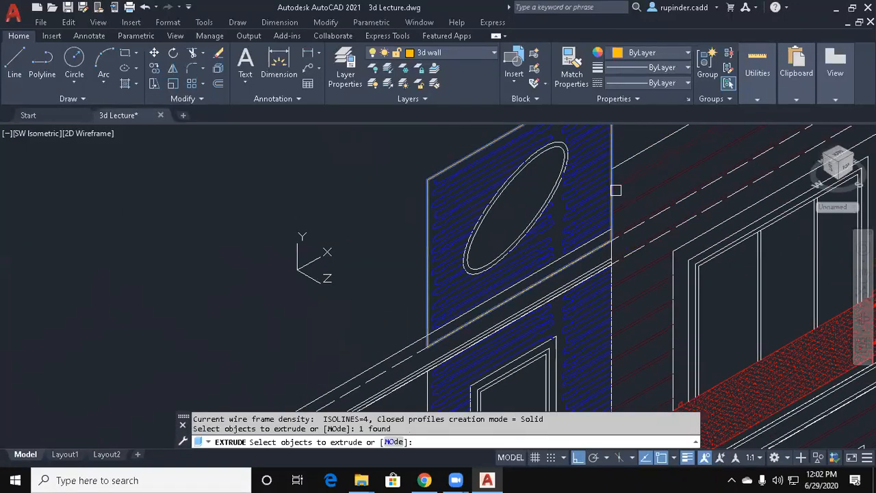
pyautogui.press('Return')
pyautogui.write('9')
pyautogui.press('Return')
pyautogui.press('Escape')
pyautogui.press('Escape')
# Move the extruded panel by its lower corner to the inner corner of the front parapet above the projecting slab.
pyautogui.write('m')
pyautogui.press('Return')
pyautogui.click(634, 250)
pyautogui.press('Return')
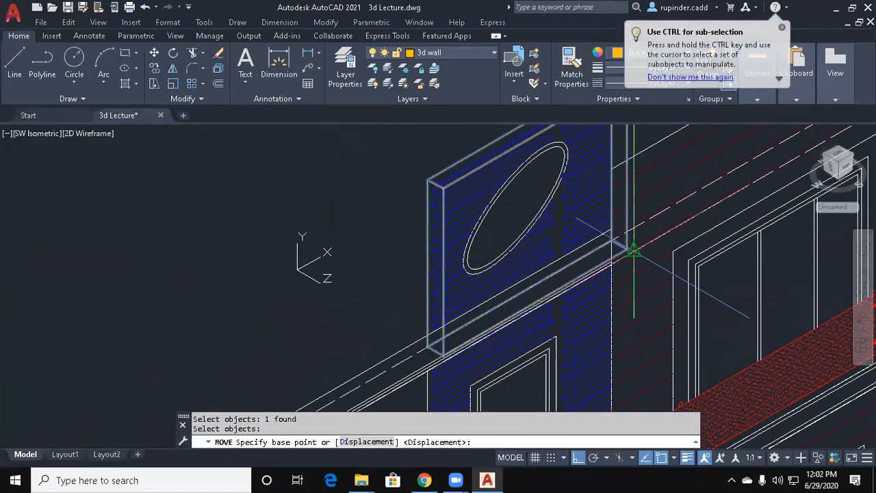
pyautogui.scroll(2, 627, 249)
pyautogui.click(628, 250)
pyautogui.scroll(-2, 490, 279)
pyautogui.scroll(-5, 501, 268)
pyautogui.scroll(6, 494, 275)
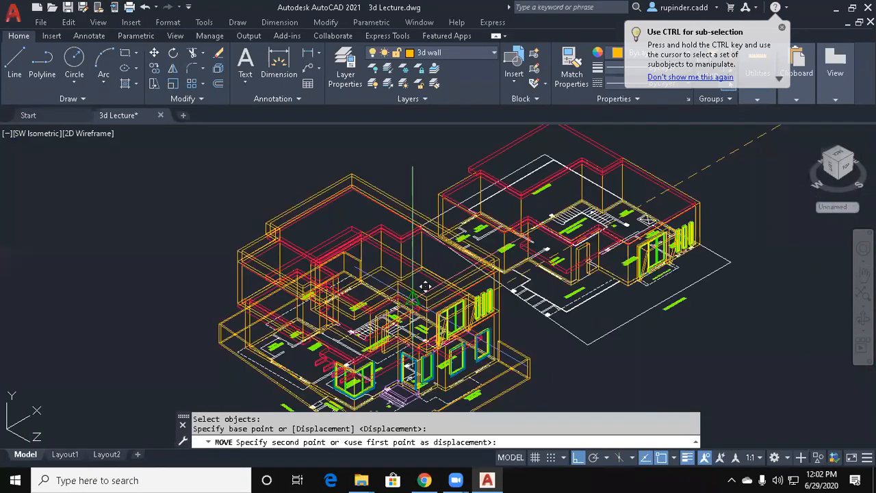
pyautogui.scroll(3, 409, 277)
pyautogui.scroll(-2, 470, 258)
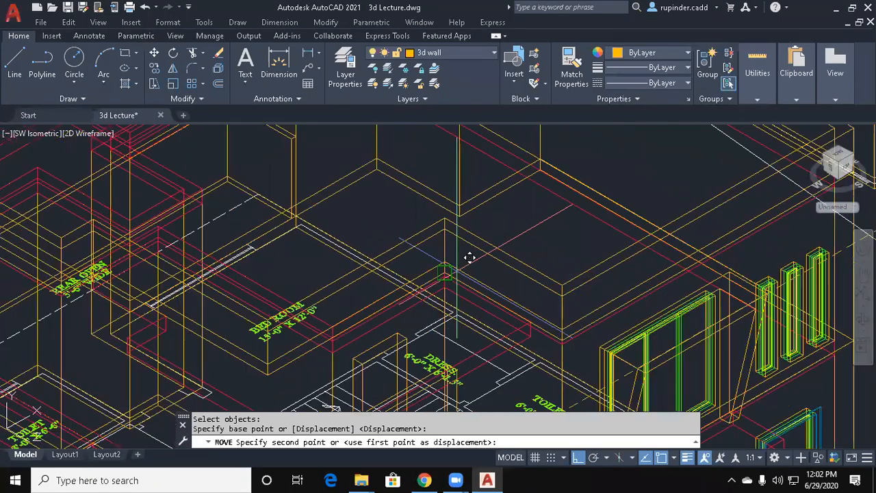
pyautogui.scroll(-2, 555, 244)
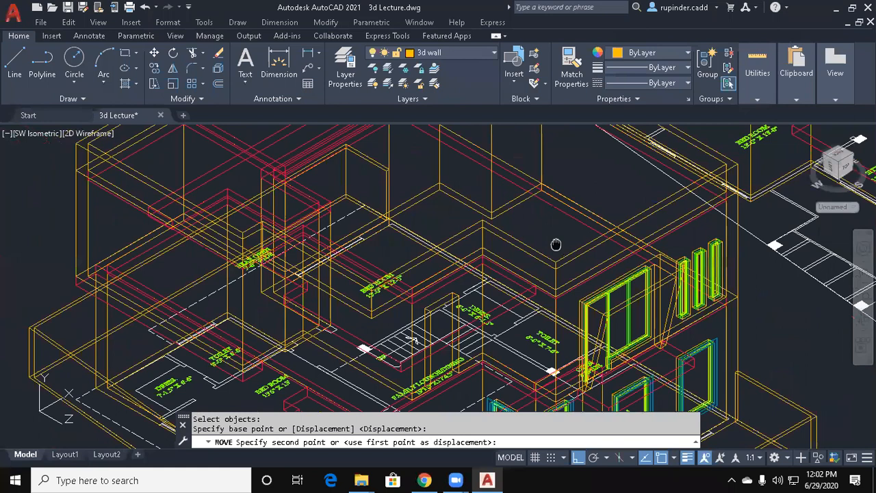
pyautogui.scroll(4, 505, 217)
pyautogui.press('Escape')
pyautogui.press('Escape')
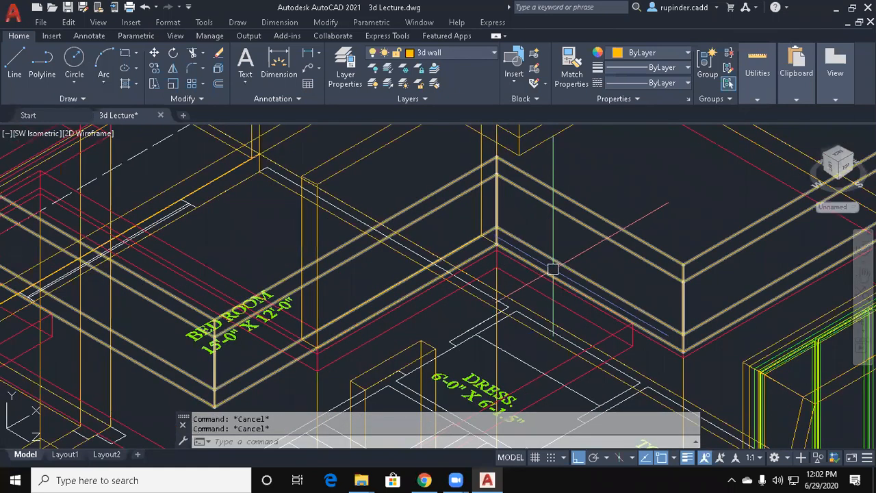
# Switch the stacked house to the Conceptual visual style around the placed panel.
pyautogui.write('vs')
pyautogui.press('Return')
pyautogui.write('c')
pyautogui.press('Return')
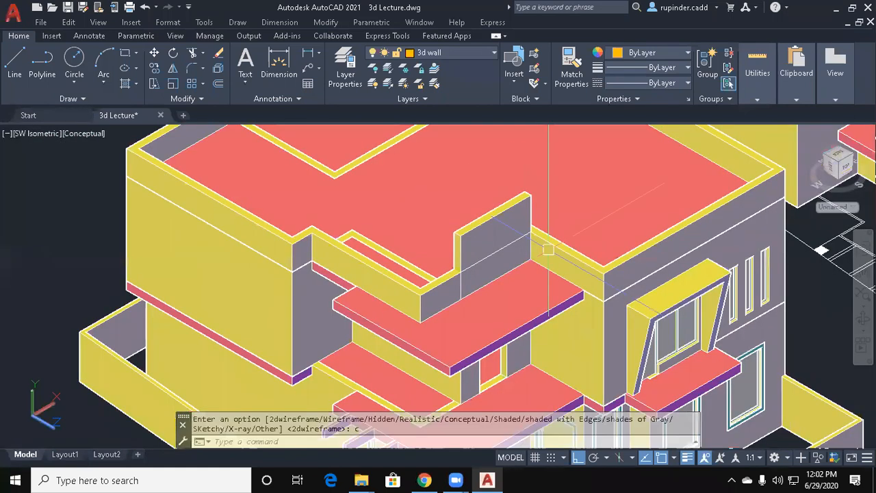
pyautogui.scroll(2, 499, 269)
# Union the raised panel with the roof parapet wall.
pyautogui.write('u')
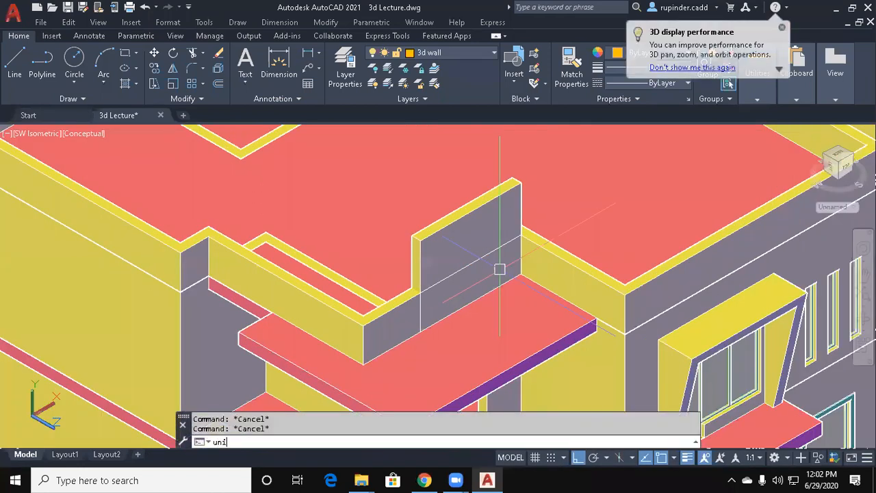
pyautogui.write('ni')
pyautogui.press('Return')
pyautogui.click(537, 253)
pyautogui.click(501, 229)
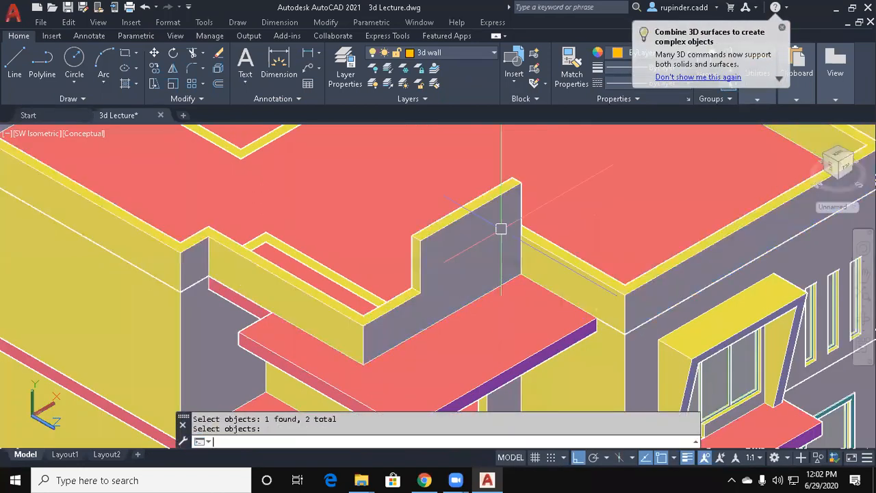
pyautogui.press('Return')
# Copy the blue panel's inner circle from the front elevation to the raised parapet panel, matching their lower inner corners.
pyautogui.scroll(-5, 501, 229)
pyautogui.moveTo(475, 333); pyautogui.dragTo(689, 280, button='middle')
pyautogui.scroll(4, 588, 282)
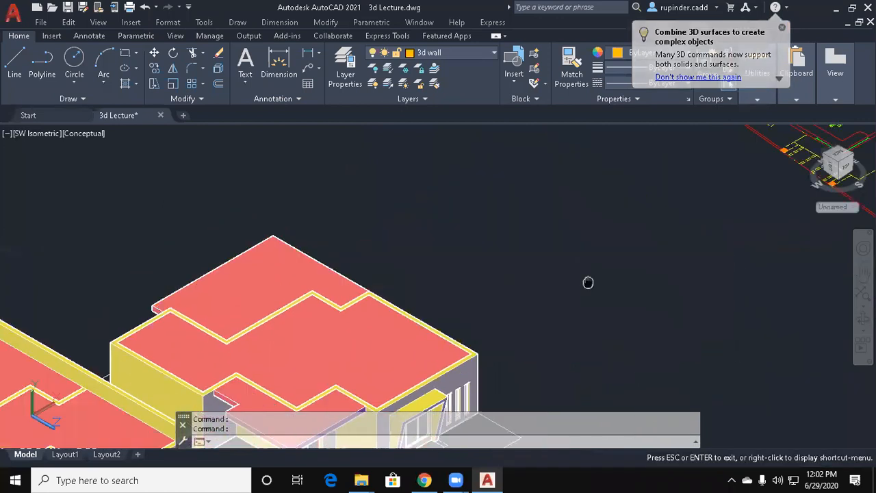
pyautogui.scroll(-3, 588, 282)
pyautogui.moveTo(700, 230); pyautogui.dragTo(382, 340, button='middle')
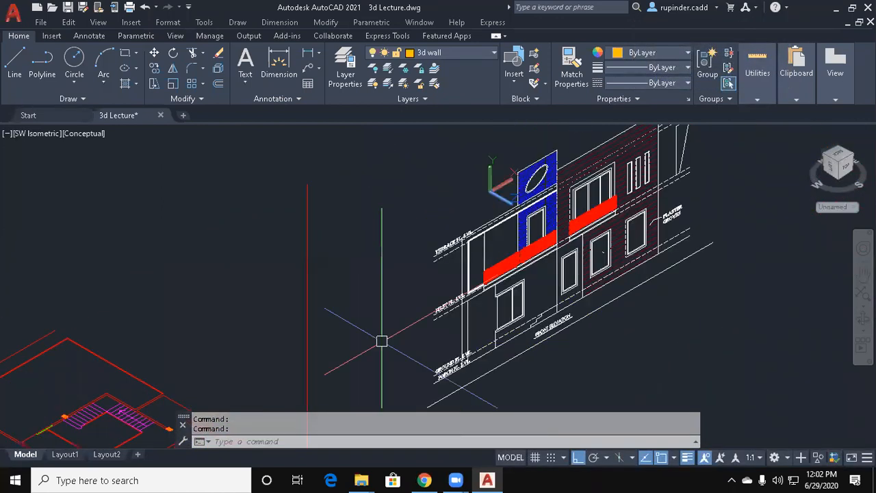
pyautogui.press('Escape')
pyautogui.press('Escape')
pyautogui.scroll(4, 548, 168)
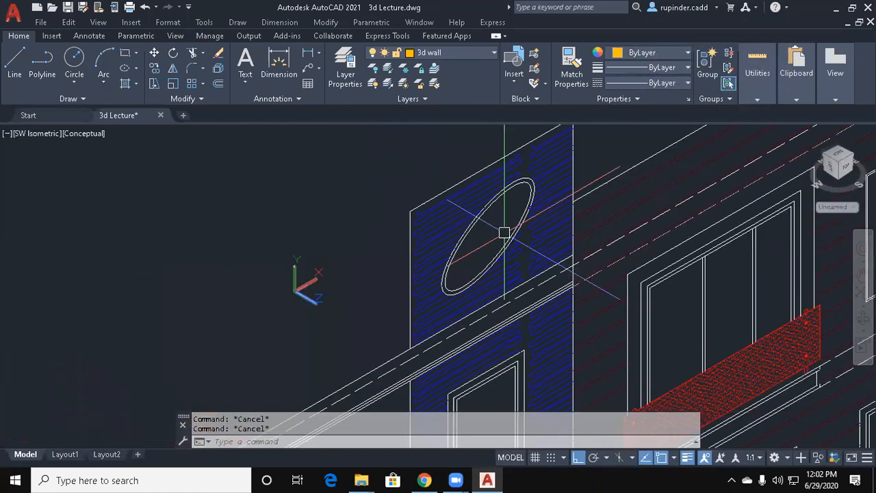
pyautogui.write('c')
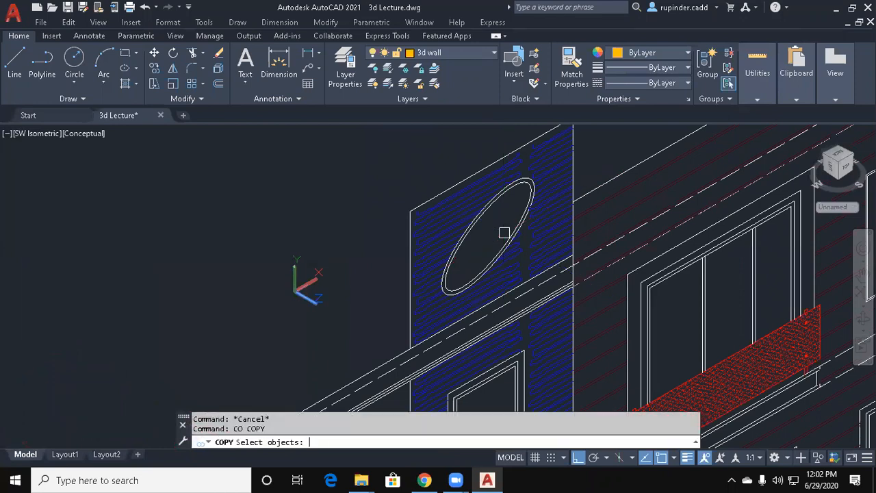
pyautogui.scroll(3, 504, 233)
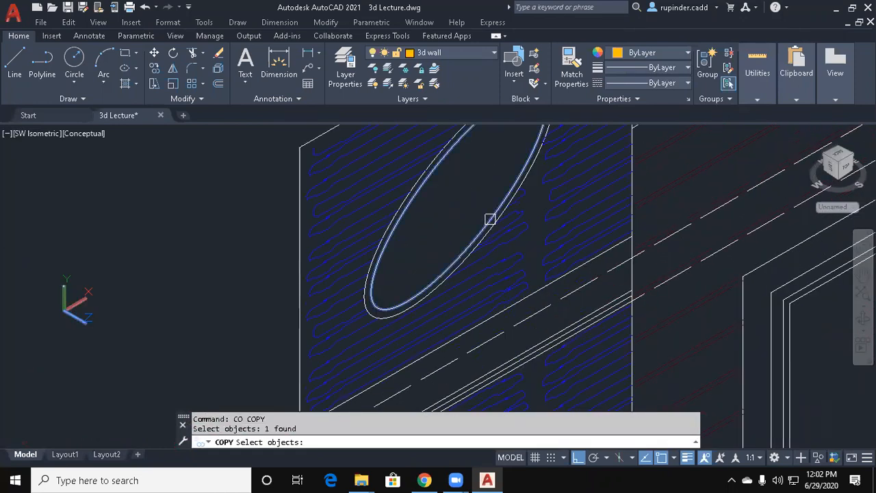
pyautogui.press('Return')
pyautogui.click(490, 219)
pyautogui.scroll(-10, 490, 219)
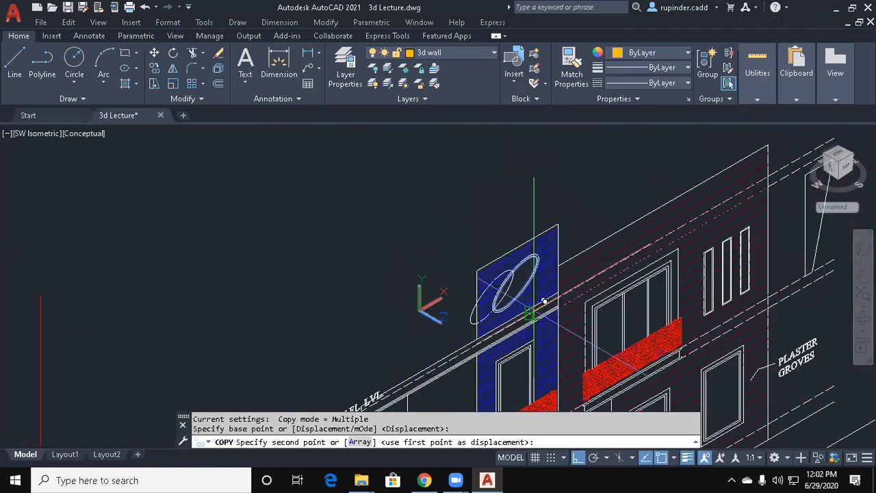
pyautogui.moveTo(520, 260); pyautogui.dragTo(665, 162, button='middle')
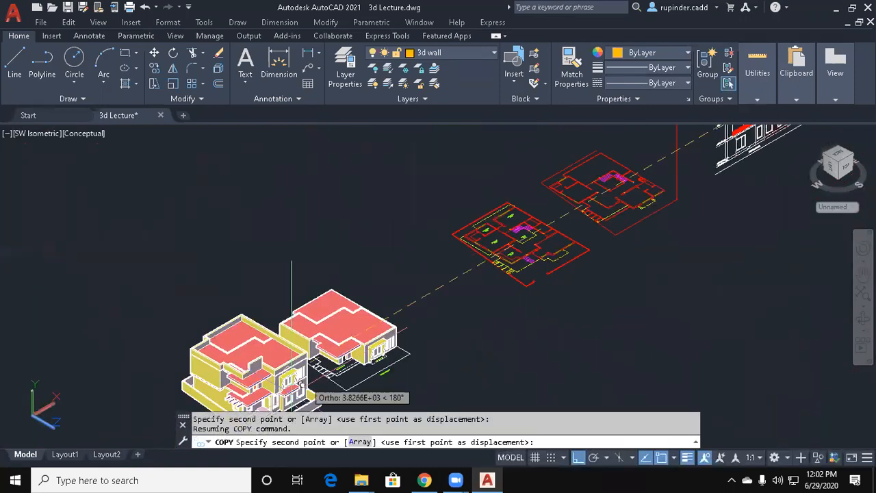
pyautogui.scroll(7, 288, 321)
pyautogui.scroll(3, 289, 321)
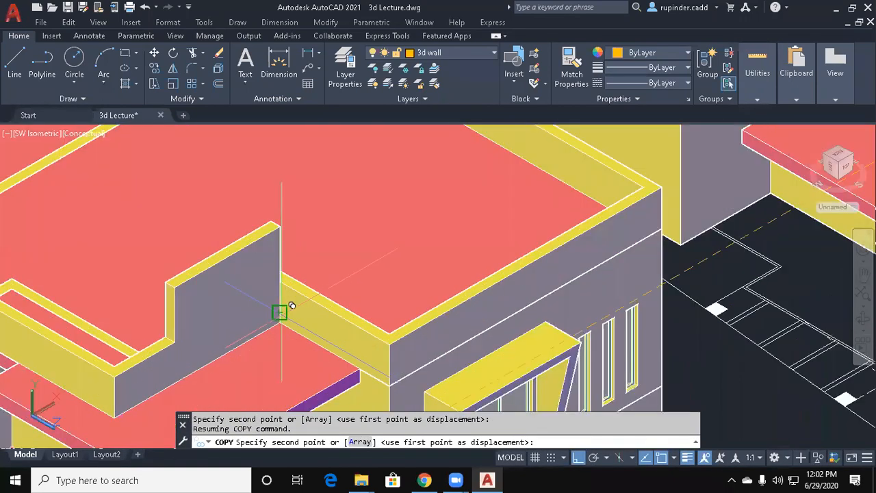
pyautogui.scroll(2, 288, 315)
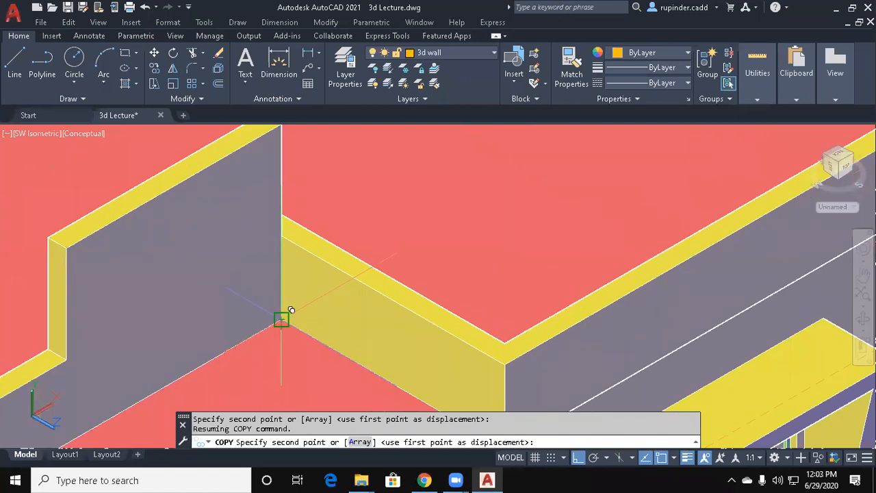
pyautogui.click(291, 310)
pyautogui.press('Escape')
pyautogui.write('ext')
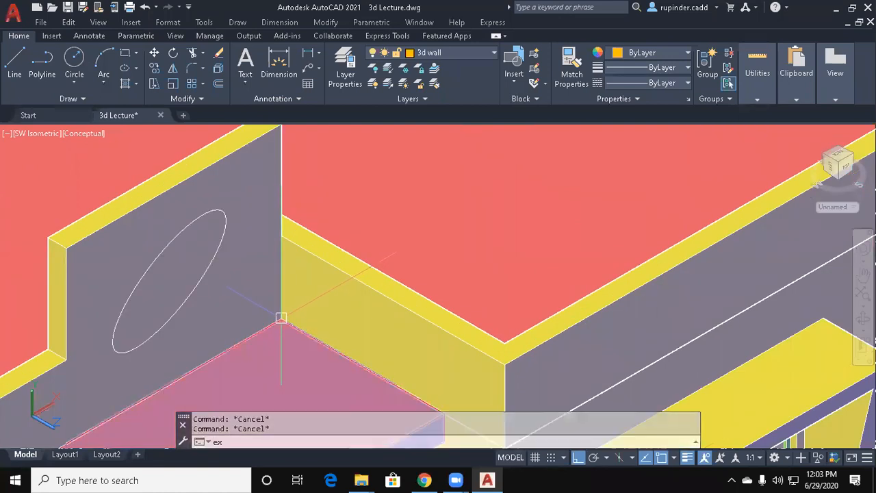
pyautogui.press('Return')
pyautogui.click(225, 239)
pyautogui.press('Escape')
pyautogui.press('Escape')
# Switch the stacked house to the 2D Wireframe visual style around the copied circle.
pyautogui.write('vs')
pyautogui.press('Return')
pyautogui.write('2')
pyautogui.press('Return')
pyautogui.press('Escape')
pyautogui.press('Escape')
# Extrude the copied circle on the raised panel 3".
pyautogui.write('ext')
pyautogui.press('Return')
pyautogui.click(226, 239)
pyautogui.press('Return')
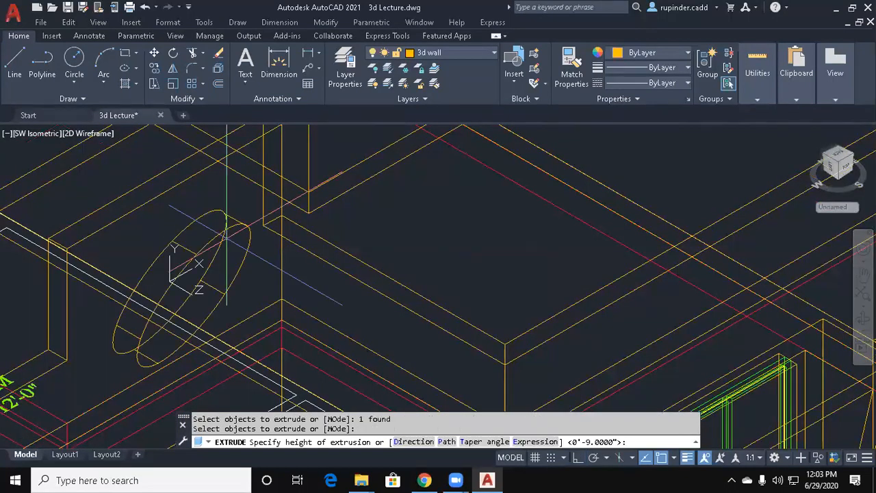
pyautogui.press('Escape')
pyautogui.press('Escape')
# Move the extruded disc back along the Z axis into the thickness of the raised panel.
pyautogui.click(226, 238)
pyautogui.press('Return')
pyautogui.click(242, 262)
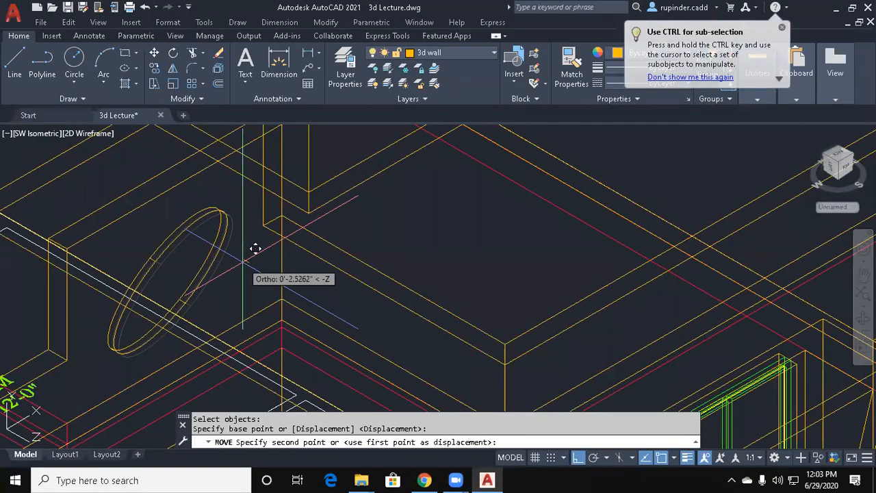
pyautogui.press('Escape')
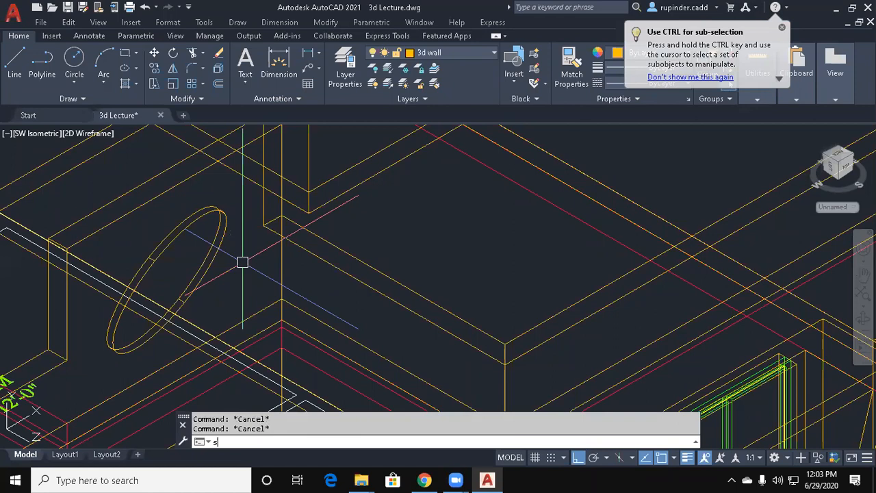
# Subtract the disc from the parapet wall to cut the round recess in the raised panel.
pyautogui.write('su')
pyautogui.press('Return')
pyautogui.click(205, 216)
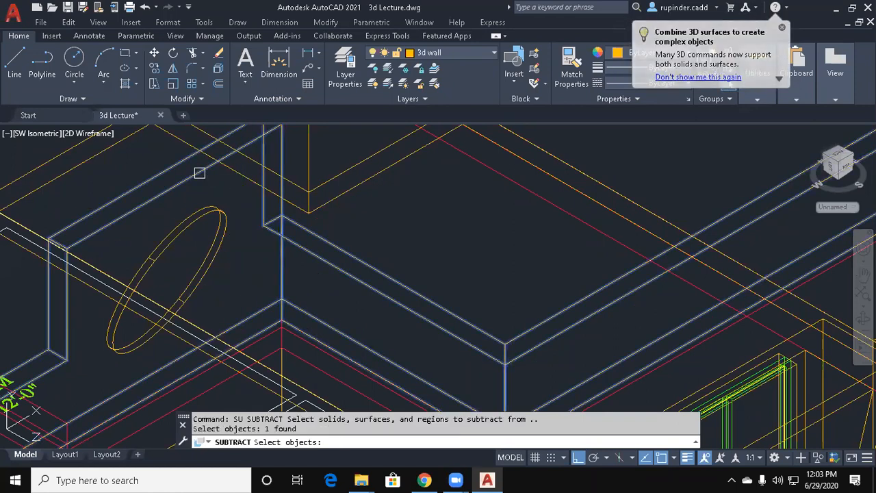
pyautogui.click(206, 216)
# Return the model to the Conceptual visual style after cutting the round recess.
pyautogui.write('vs')
pyautogui.press('Return')
pyautogui.write('c')
pyautogui.press('Return')
# Extrude both circles of the blue panel's round opening in the front elevation 1".
pyautogui.moveTo(230, 254); pyautogui.dragTo(119, 367, button='middle')
pyautogui.scroll(-5, 316, 251)
pyautogui.moveTo(447, 248); pyautogui.dragTo(262, 379, button='middle')
pyautogui.scroll(-6, 402, 307)
pyautogui.moveTo(635, 237); pyautogui.dragTo(540, 310, button='middle')
pyautogui.moveTo(639, 262); pyautogui.dragTo(428, 366, button='middle')
pyautogui.moveTo(559, 294)
pyautogui.mouseDown(button='middle')
pyautogui.moveTo(438, 333)
pyautogui.moveTo(356, 382)
pyautogui.mouseUp(button='middle')
pyautogui.scroll(4, 602, 194)
pyautogui.scroll(6, 582, 156)
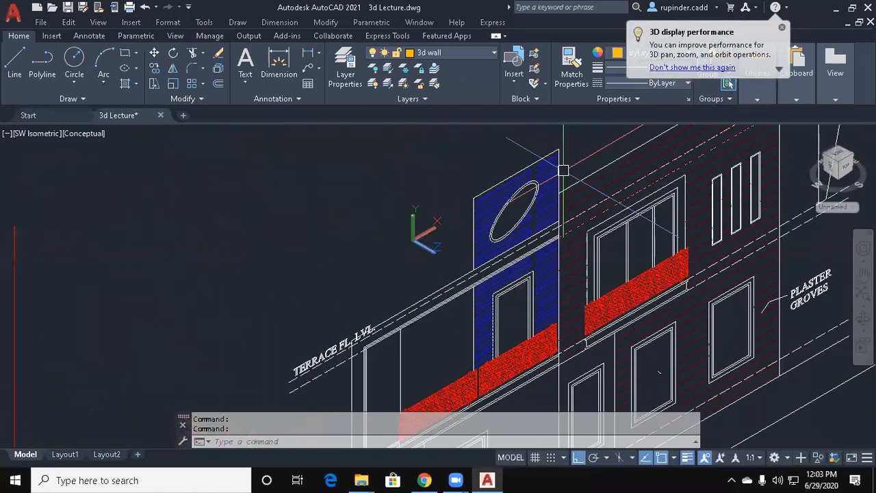
pyautogui.press('Escape')
pyautogui.press('Escape')
pyautogui.write('ext')
pyautogui.press('Return')
pyautogui.scroll(2, 519, 238)
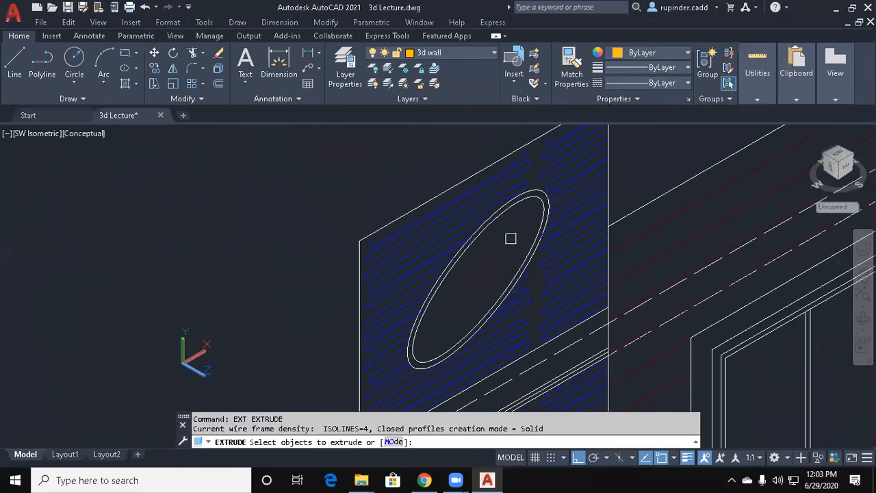
pyautogui.click(493, 225)
pyautogui.scroll(2, 496, 219)
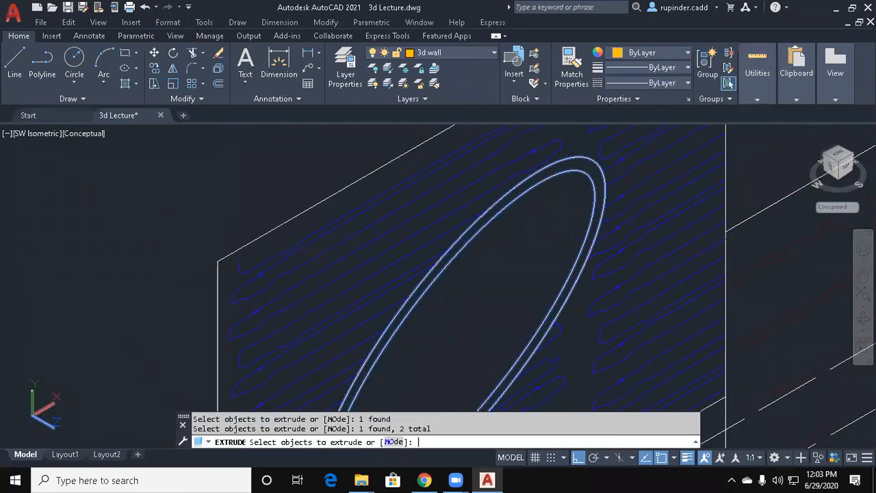
pyautogui.press('Return')
pyautogui.write('1')
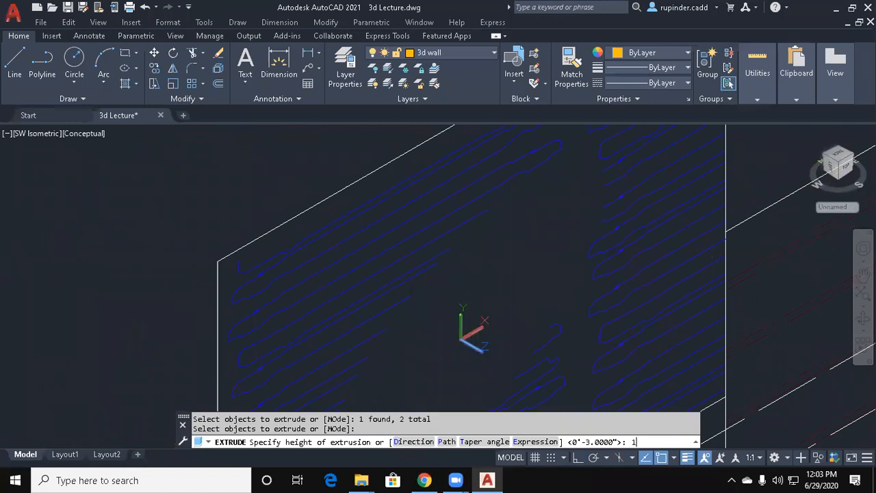
pyautogui.press('Return')
# Subtract the inner extruded disc from the outer one to form a ring frame.
pyautogui.press('Escape')
pyautogui.write('su')
pyautogui.press('Return')
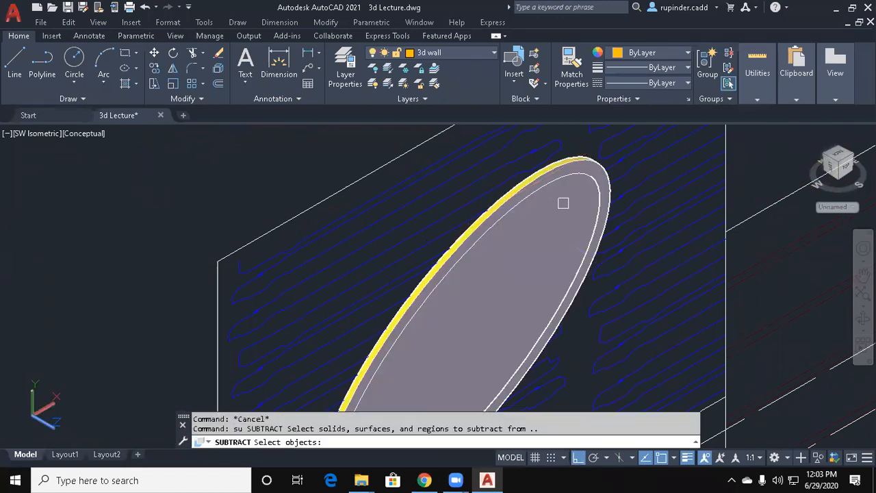
pyautogui.click(583, 161)
pyautogui.press('Return')
pyautogui.click(570, 198)
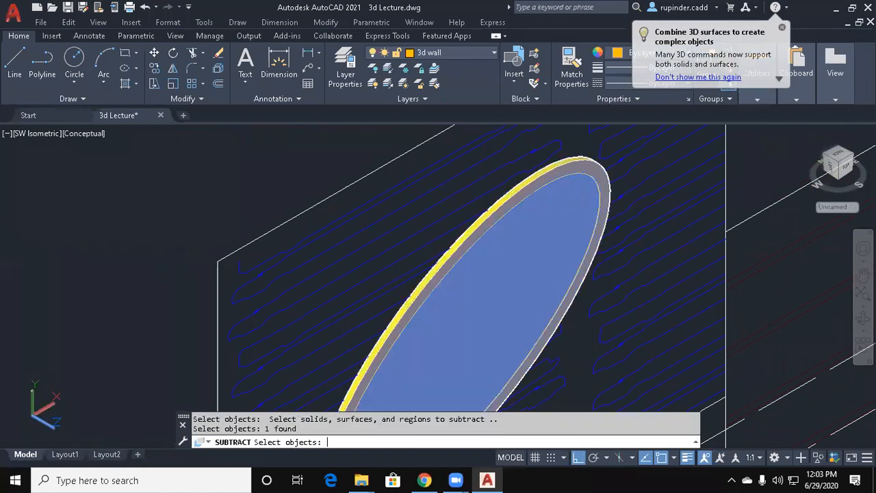
pyautogui.press('Return')
pyautogui.press('Escape')
pyautogui.press('Escape')
# Copy the ring frame from its inner rim's quadrant point onto the matching rim point of the raised panel's round recess.
pyautogui.click(556, 209)
pyautogui.scroll(2, 567, 179)
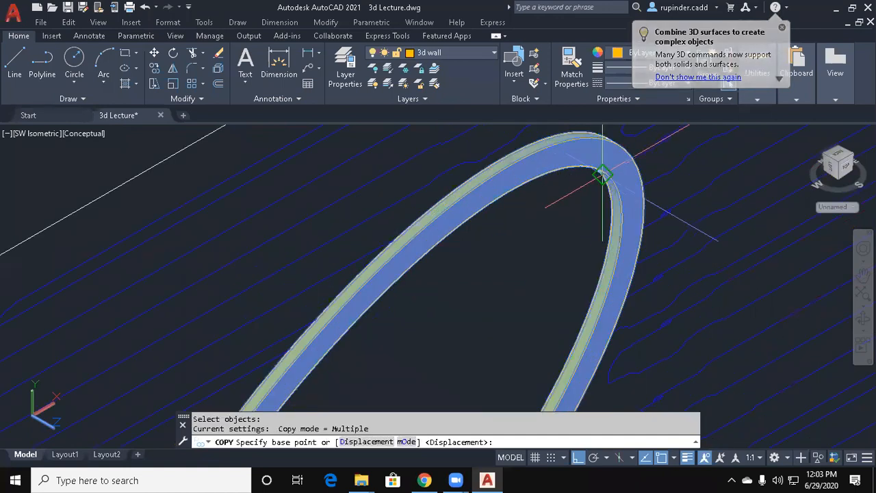
pyautogui.scroll(1, 602, 174)
pyautogui.click(603, 174)
pyautogui.scroll(-5, 595, 185)
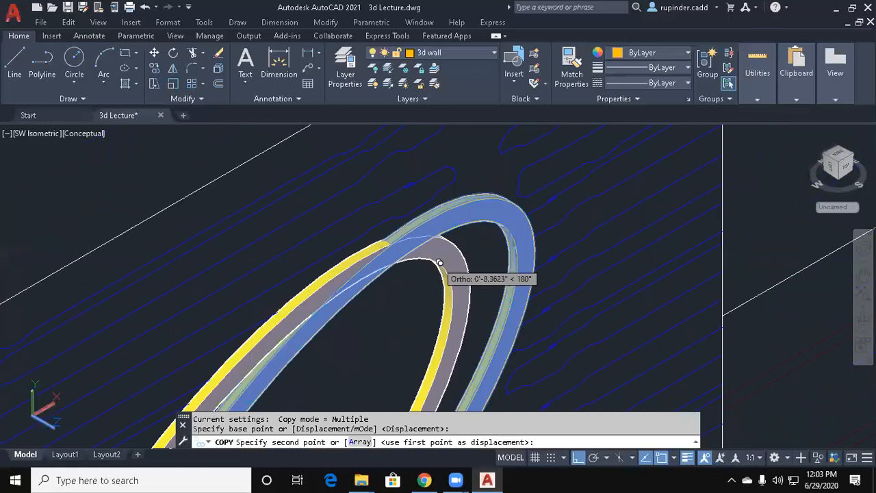
pyautogui.scroll(-6, 580, 219)
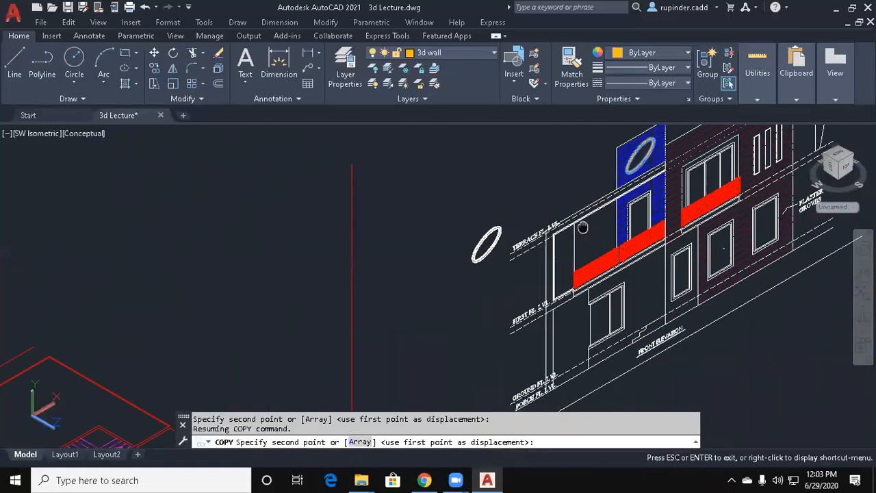
pyautogui.moveTo(581, 299); pyautogui.dragTo(703, 162, button='middle')
pyautogui.moveTo(513, 214); pyautogui.dragTo(684, 77, button='middle')
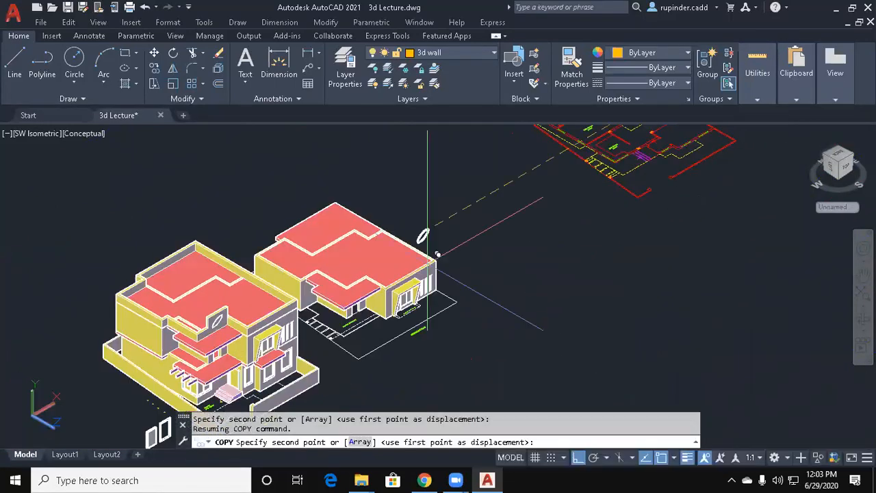
pyautogui.scroll(3, 228, 307)
pyautogui.scroll(6, 229, 306)
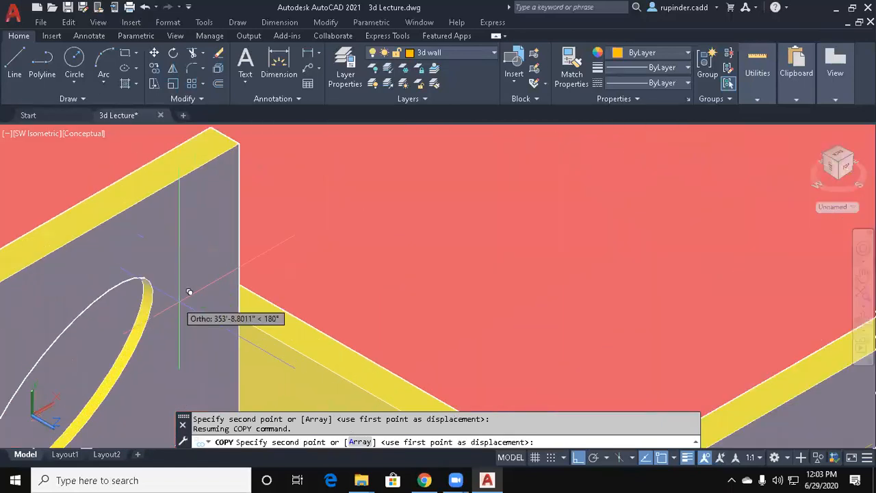
pyautogui.click(159, 273)
pyautogui.scroll(-5, 235, 283)
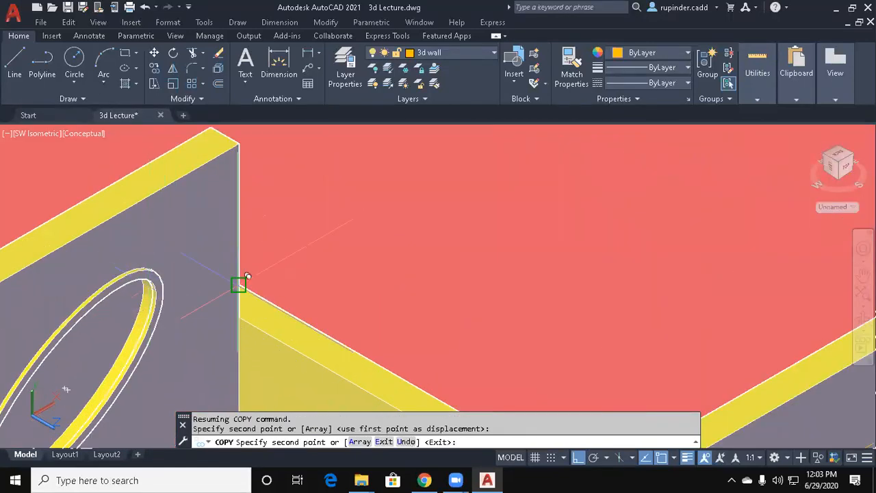
pyautogui.scroll(3, 264, 264)
pyautogui.press('Escape')
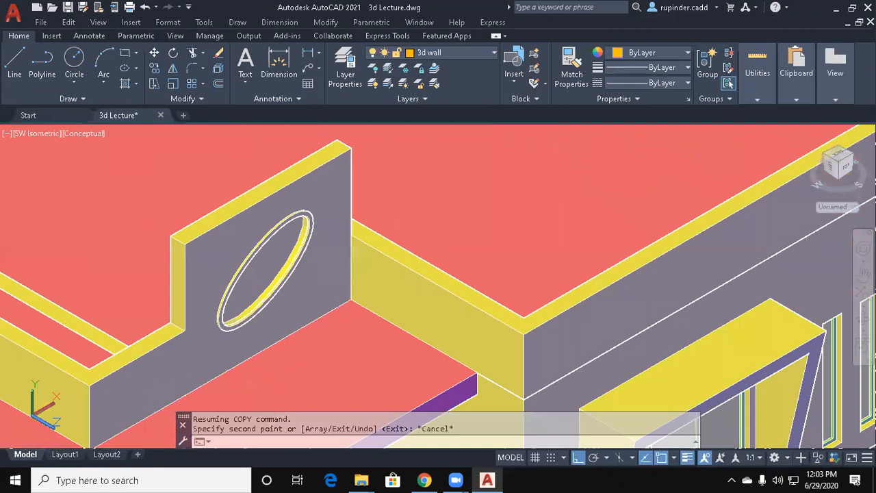
# Switch the whole drawing to the 2D Wireframe visual style once the ring frame is in place.
pyautogui.scroll(-5, 424, 198)
pyautogui.moveTo(428, 196); pyautogui.dragTo(434, 185, button='middle')
pyautogui.press('Escape')
pyautogui.press('Escape')
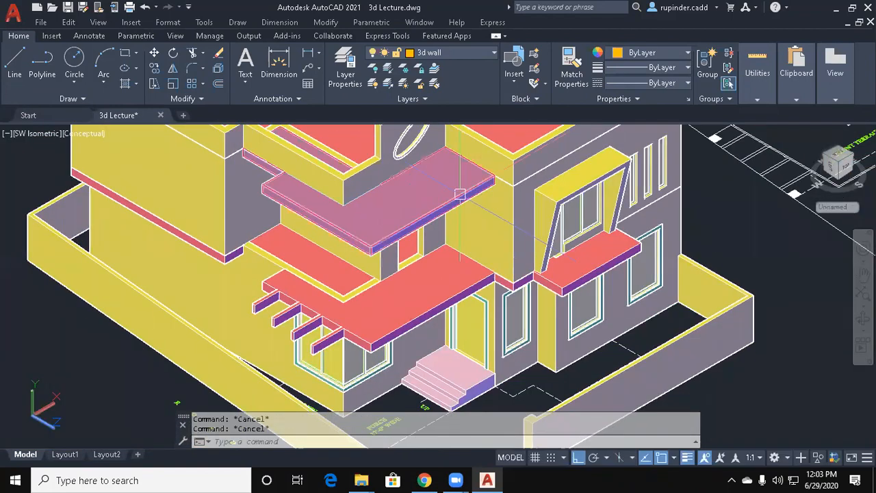
pyautogui.scroll(-5, 564, 308)
pyautogui.write('vs')
pyautogui.press('Return')
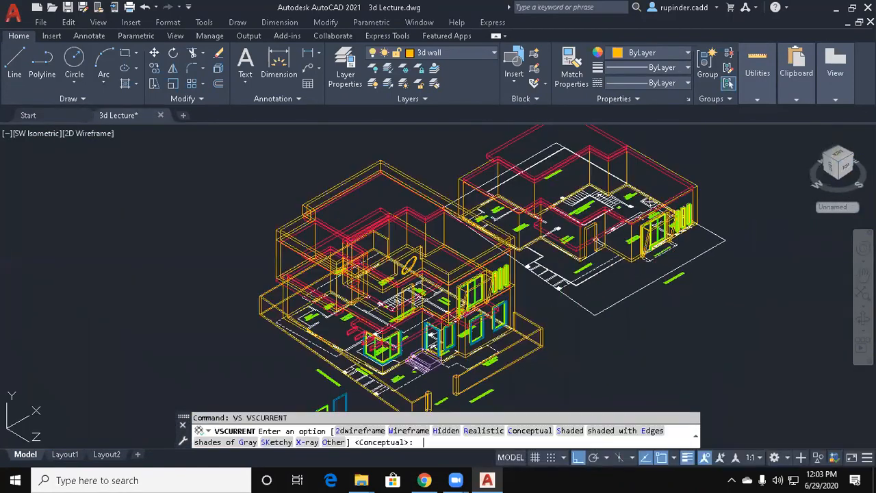
pyautogui.press('Escape')
pyautogui.press('Escape')
pyautogui.press('Escape')
# Set the viewport to the Front view.
pyautogui.scroll(-5, 646, 309)
pyautogui.moveTo(646, 308); pyautogui.dragTo(552, 332, button='middle')
pyautogui.hotkey('alt', 'v')
pyautogui.press('3')
pyautogui.press('f')
# Start a polyline along the outer pillar frame on the front elevation, tracing its base, lower inner side and the ledge underside at first floor level.
pyautogui.moveTo(657, 289); pyautogui.dragTo(465, 294, button='middle')
pyautogui.scroll(4, 578, 316)
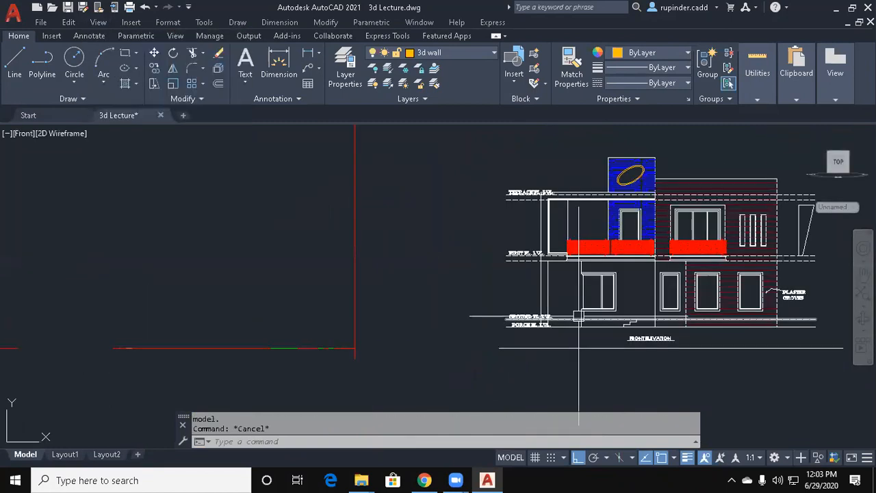
pyautogui.write('pl')
pyautogui.press('Return')
pyautogui.scroll(8, 547, 319)
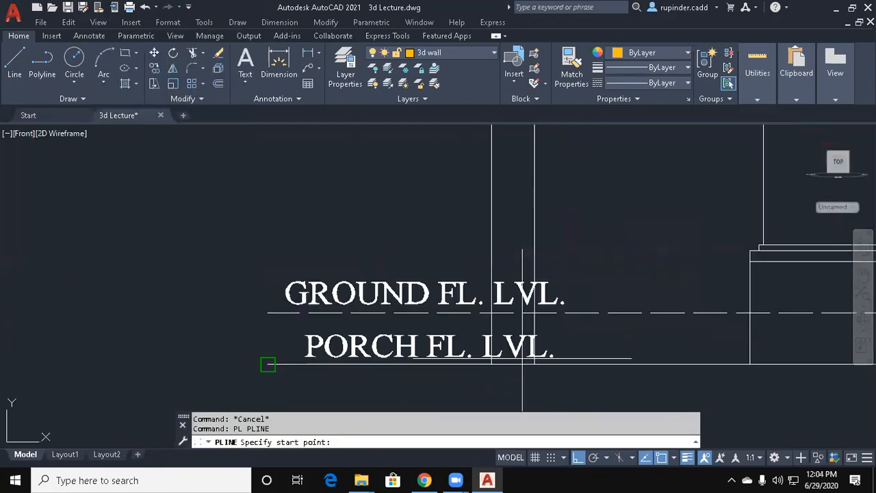
pyautogui.click(492, 364)
pyautogui.click(534, 364)
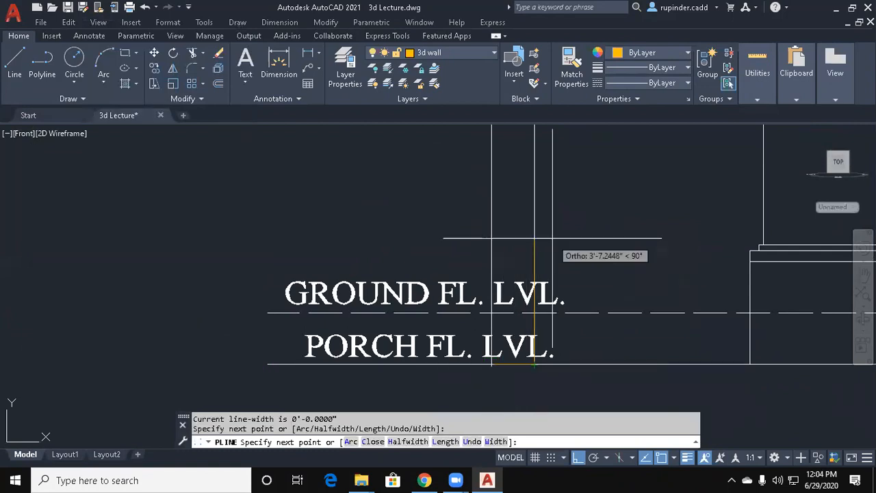
pyautogui.scroll(-5, 582, 205)
pyautogui.scroll(5, 548, 308)
pyautogui.click(521, 291)
pyautogui.scroll(4, 644, 311)
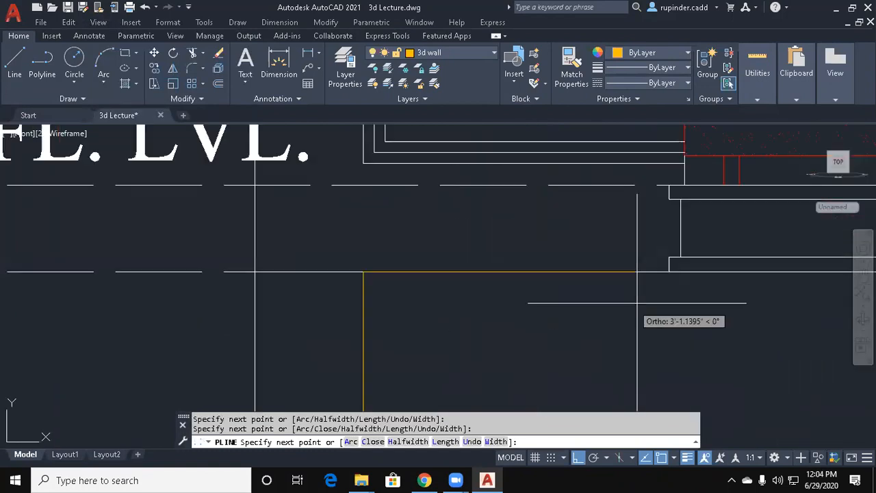
pyautogui.moveTo(684, 185); pyautogui.dragTo(685, 256, button='middle')
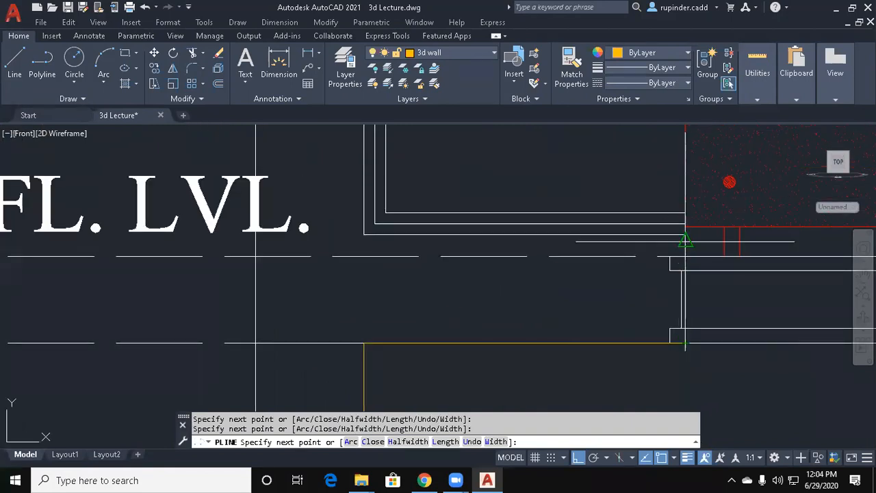
# Continue the polyline around the first floor ledge and up the frame's inner side to the underside of the terrace-level beam.
pyautogui.click(406, 213)
pyautogui.scroll(-2, 427, 193)
pyautogui.moveTo(430, 188); pyautogui.dragTo(431, 405, button='middle')
pyautogui.moveTo(434, 268); pyautogui.dragTo(433, 378, button='middle')
pyautogui.moveTo(435, 239); pyautogui.dragTo(445, 373, button='middle')
pyautogui.moveTo(453, 277); pyautogui.dragTo(435, 292, button='middle')
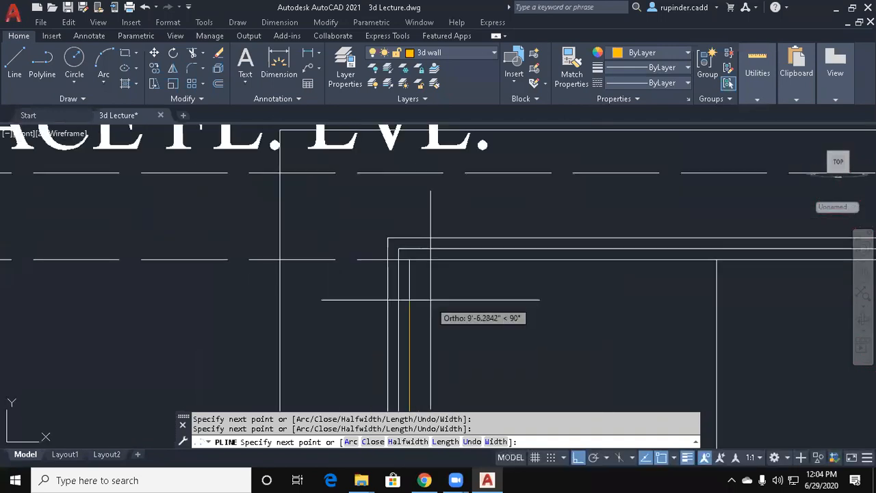
pyautogui.click(414, 220)
pyautogui.scroll(-2, 410, 232)
pyautogui.moveTo(735, 309); pyautogui.dragTo(488, 326, button='middle')
pyautogui.moveTo(704, 301); pyautogui.dragTo(513, 309, button='middle')
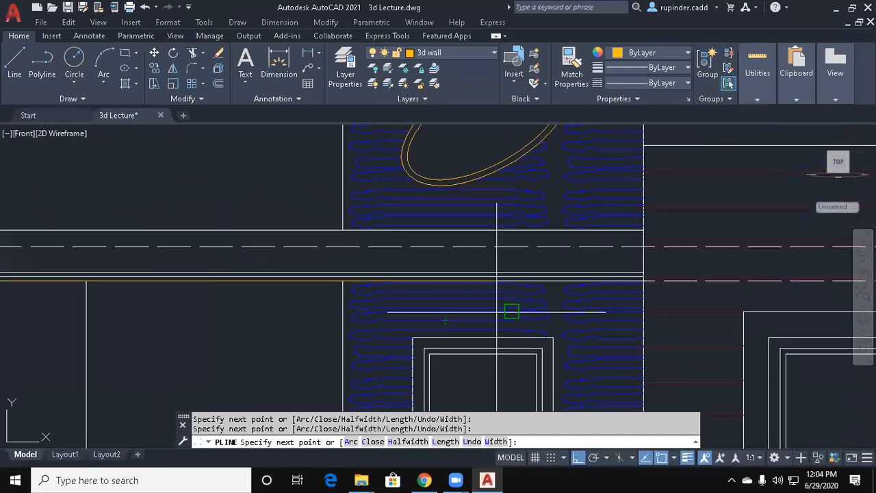
# Trace the top beam's far end and upper edge back past the terrace level label, and close the pillar frame outline.
pyautogui.scroll(2, 681, 287)
pyautogui.click(677, 273)
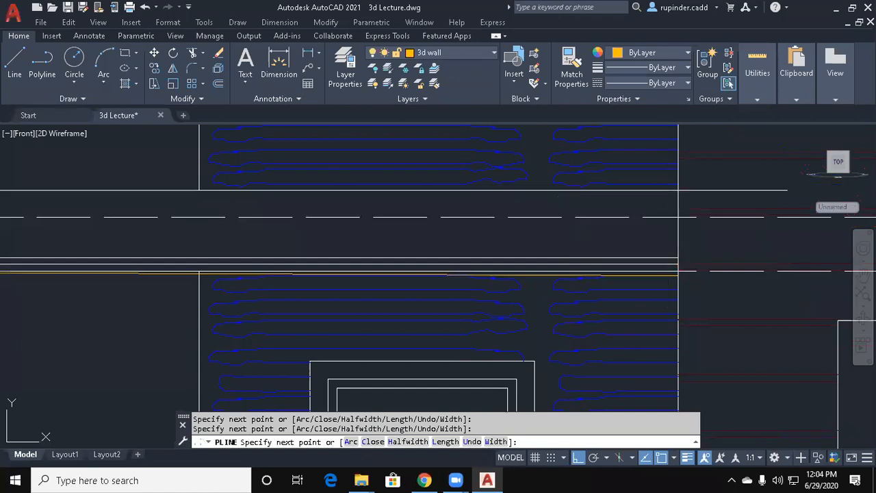
pyautogui.click(678, 190)
pyautogui.scroll(-2, 463, 233)
pyautogui.moveTo(75, 236); pyautogui.dragTo(424, 234, button='middle')
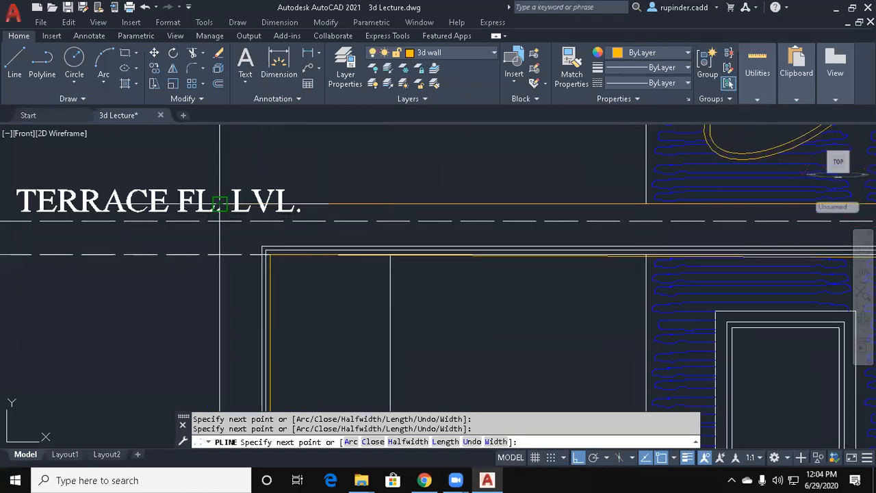
pyautogui.scroll(-2, 207, 347)
pyautogui.scroll(-1, 288, 288)
pyautogui.press('Escape')
pyautogui.press('Escape')
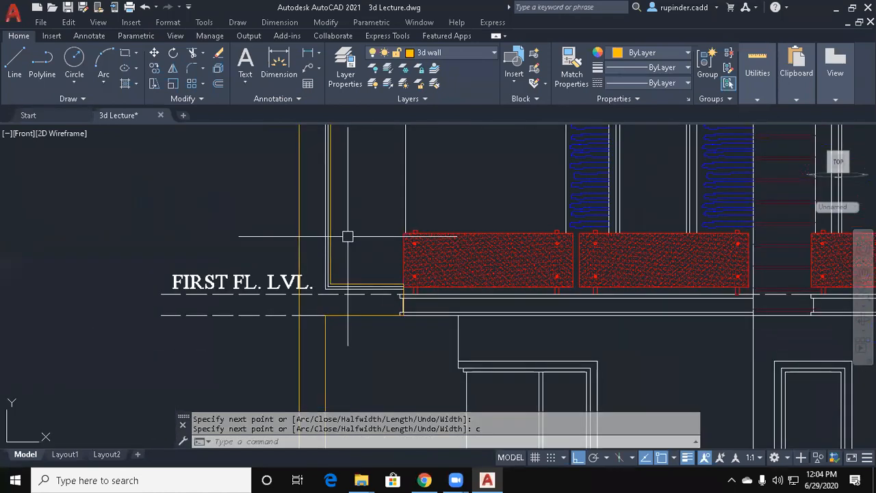
# Change to the SW Isometric view and extrude the closed pillar frame outline into a solid.
pyautogui.scroll(-2, 370, 266)
pyautogui.moveTo(392, 293); pyautogui.dragTo(421, 234, button='middle')
pyautogui.hotkey('alt', 'v')
pyautogui.write('3')
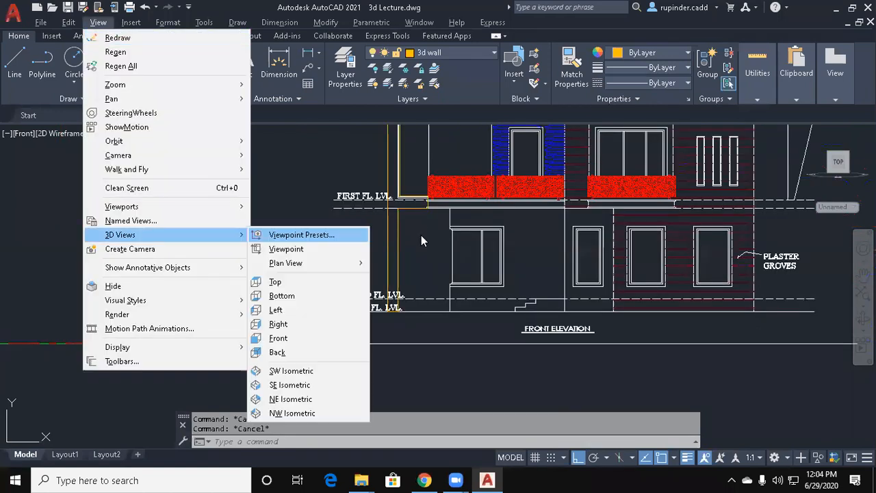
pyautogui.write('sext')
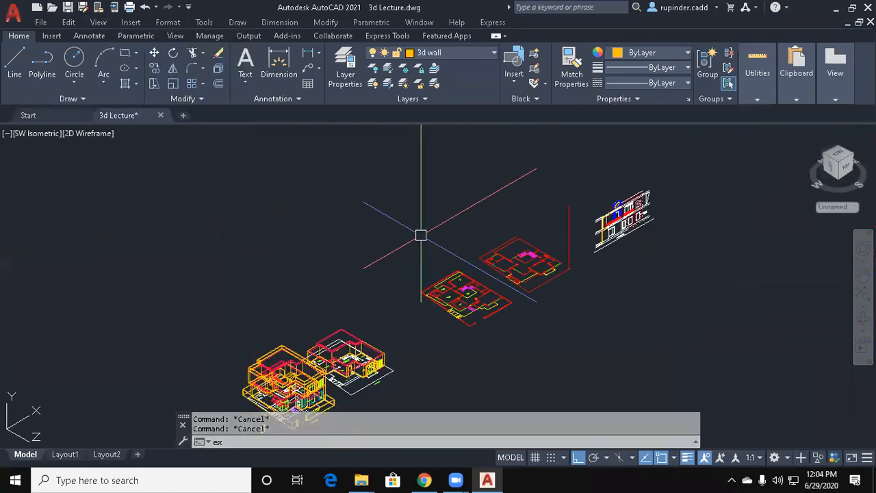
pyautogui.press('Return')
pyautogui.scroll(3, 536, 235)
pyautogui.scroll(3, 746, 237)
pyautogui.press('Return')
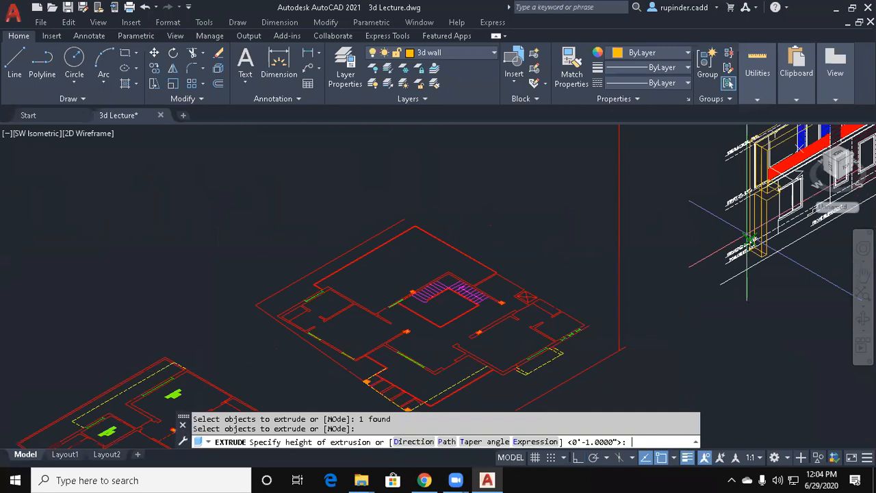
pyautogui.press('Escape')
pyautogui.press('Escape')
pyautogui.press('Escape')
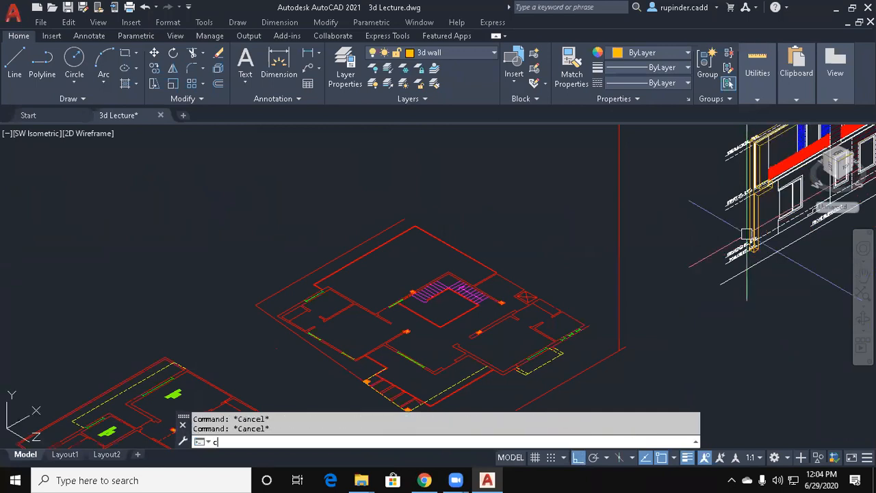
# Copy the extruded pillar frame from its base corner onto the matching corners of the two white column footprints beside the side open area.
pyautogui.scroll(3, 746, 234)
pyautogui.click(651, 269)
pyautogui.scroll(2, 643, 267)
pyautogui.press('Return')
pyautogui.click(651, 255)
pyautogui.scroll(-5, 658, 222)
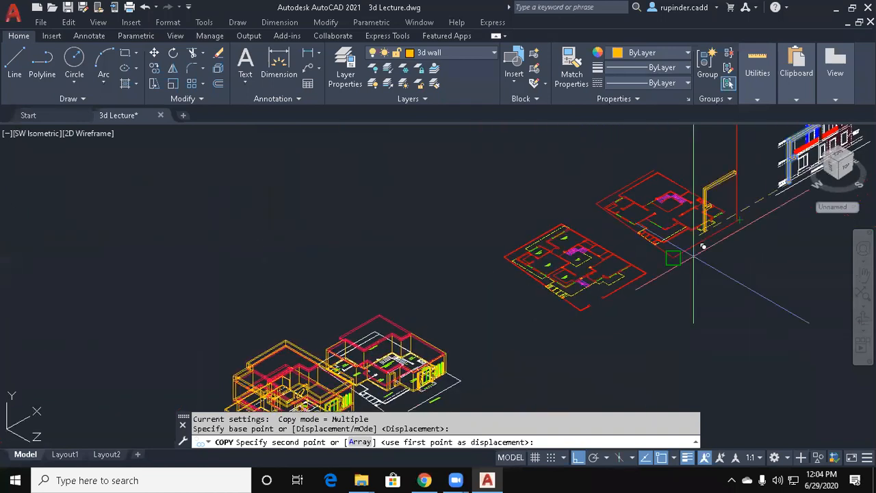
pyautogui.scroll(8, 658, 223)
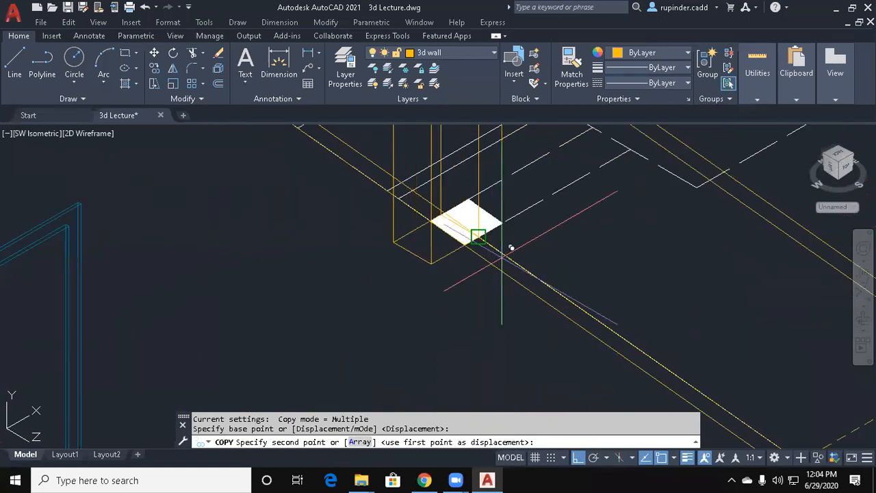
pyautogui.click(502, 223)
pyautogui.moveTo(523, 240); pyautogui.dragTo(635, 321, button='middle')
pyautogui.moveTo(472, 241); pyautogui.dragTo(606, 380, button='middle')
pyautogui.moveTo(421, 245); pyautogui.dragTo(496, 324, button='middle')
pyautogui.press('Escape')
pyautogui.press('Escape')
pyautogui.press('Escape')
pyautogui.scroll(-4, 370, 337)
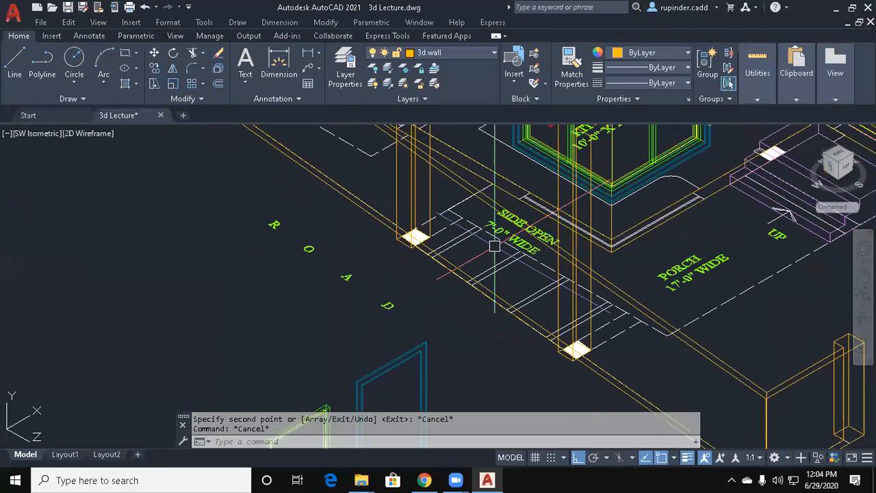
# Display the model in the Conceptual visual style and inspect the two pillar frames against the slabs and parapet.
pyautogui.write('vs')
pyautogui.press('Return')
pyautogui.write('c')
pyautogui.press('Return')
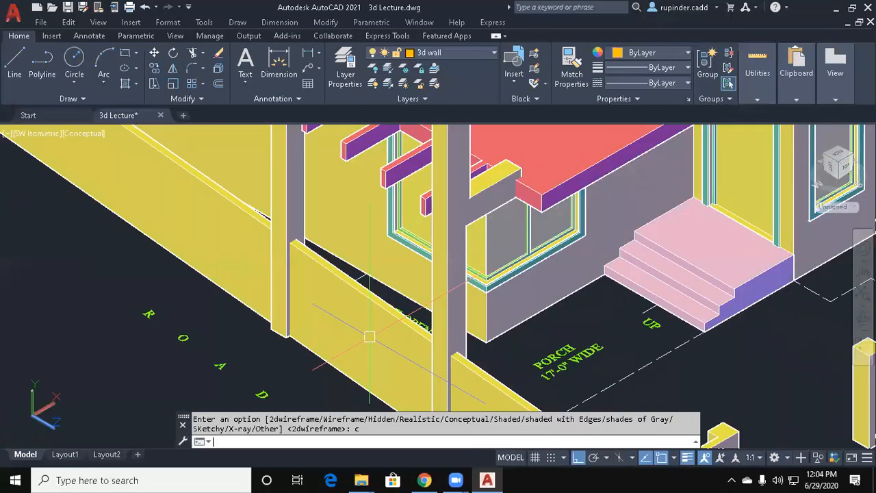
pyautogui.scroll(-4, 370, 337)
pyautogui.scroll(2, 510, 237)
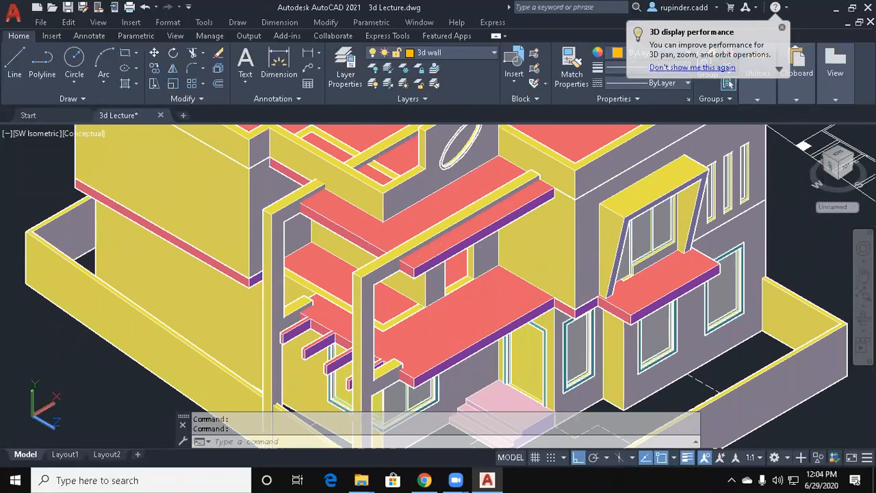
# Restore the 2D Wireframe visual style and set the Front view on the house's upper floor.
pyautogui.write('vs')
pyautogui.press('Return')
pyautogui.write('2')
pyautogui.press('Return')
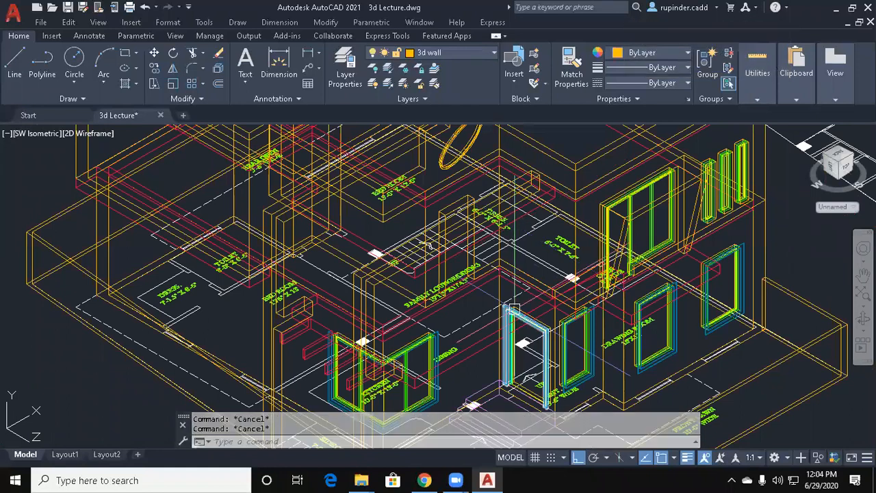
pyautogui.hotkey('alt', 'v')
pyautogui.press('3')
pyautogui.press('f')
pyautogui.moveTo(493, 297); pyautogui.dragTo(655, 228, button='middle')
pyautogui.scroll(6, 204, 283)
pyautogui.scroll(2, 318, 183)
pyautogui.moveTo(318, 184); pyautogui.dragTo(296, 353, button='middle')
pyautogui.moveTo(351, 257); pyautogui.dragTo(337, 370, button='middle')
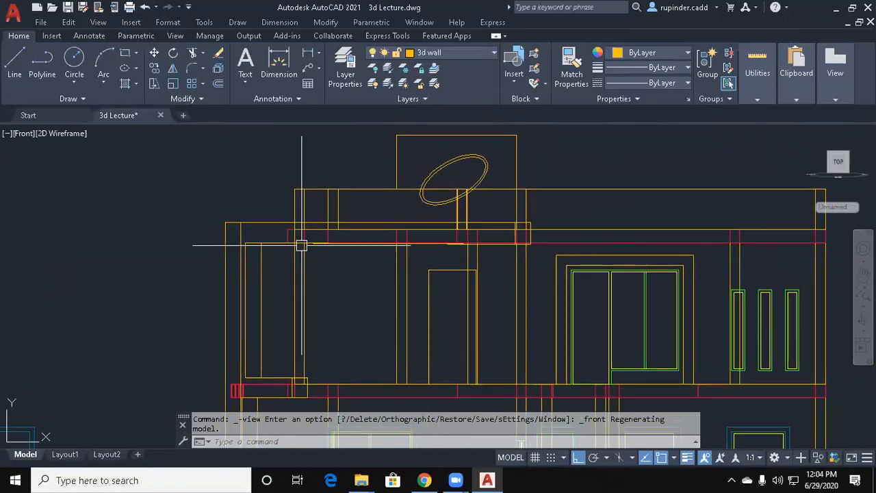
# Measure the vertical offset between the pillar frame's top edge and the top line of the terrace slab.
pyautogui.click(264, 222)
pyautogui.scroll(2, 284, 231)
pyautogui.moveTo(283, 231); pyautogui.dragTo(302, 265, button='middle')
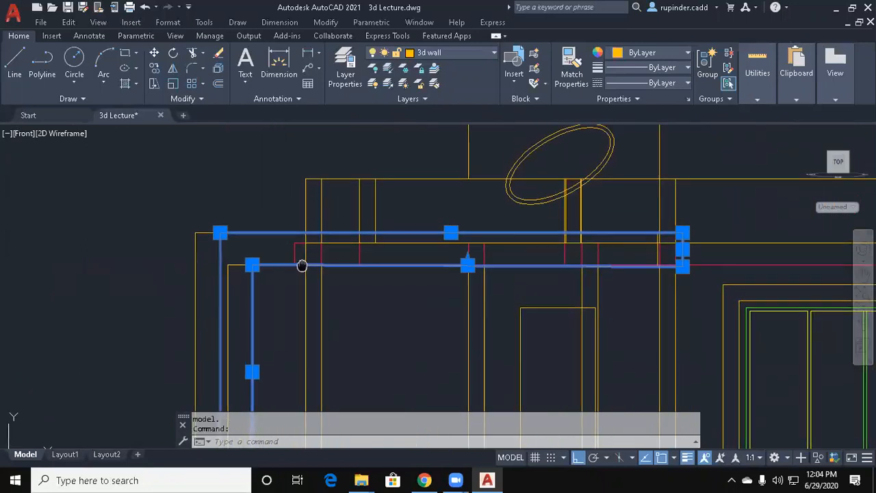
pyautogui.moveTo(485, 313); pyautogui.dragTo(406, 308, button='middle')
pyautogui.press('Escape')
pyautogui.press('Escape')
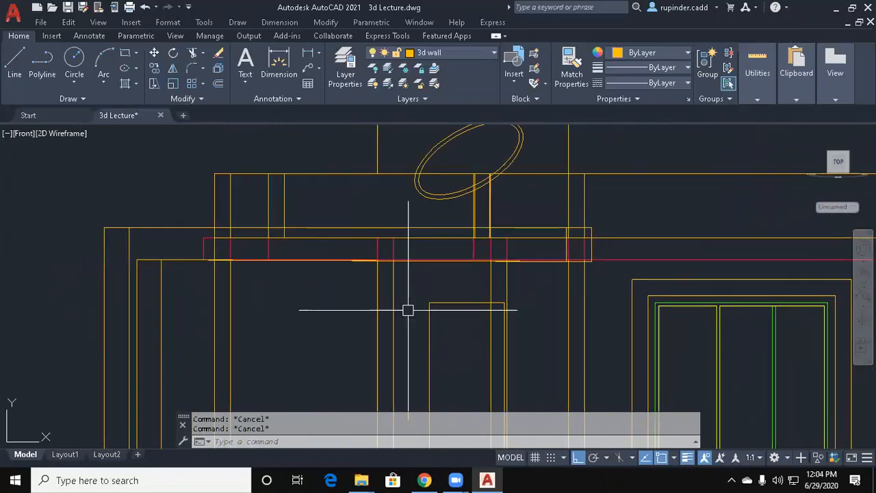
pyautogui.write('di')
pyautogui.press('Return')
pyautogui.scroll(4, 590, 250)
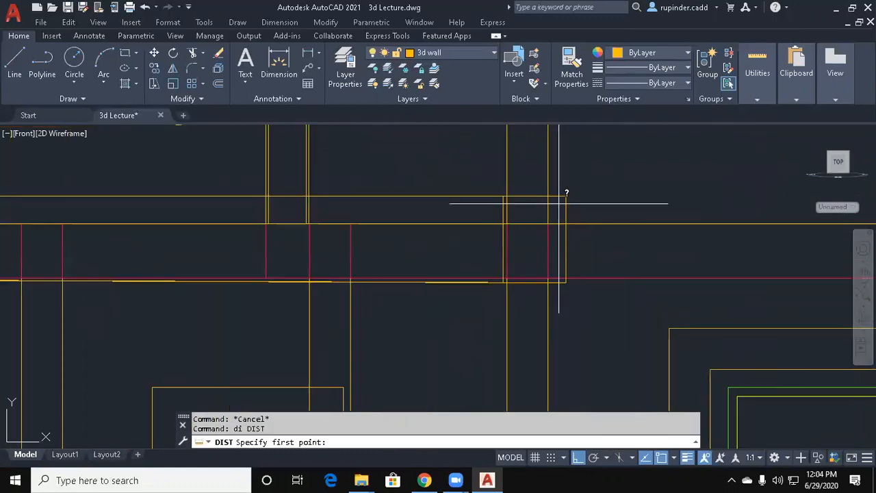
pyautogui.click(565, 224)
pyautogui.click(565, 219)
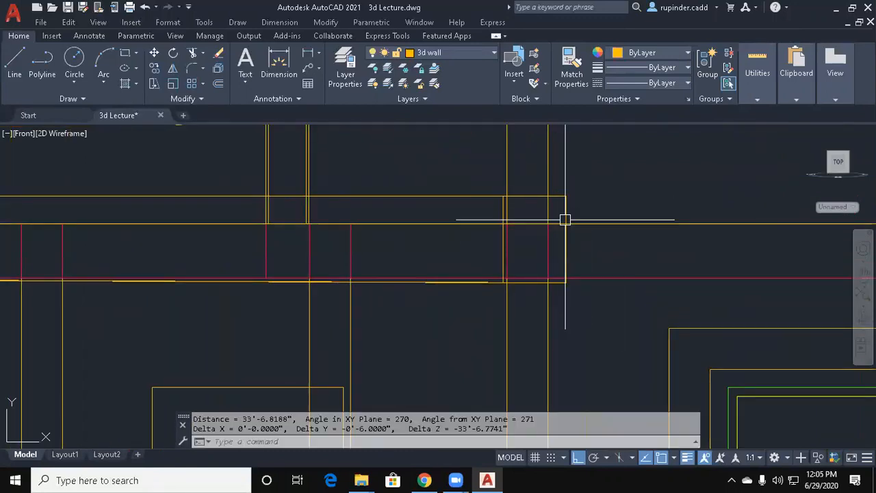
pyautogui.scroll(-4, 564, 226)
pyautogui.press('Escape')
pyautogui.press('Escape')
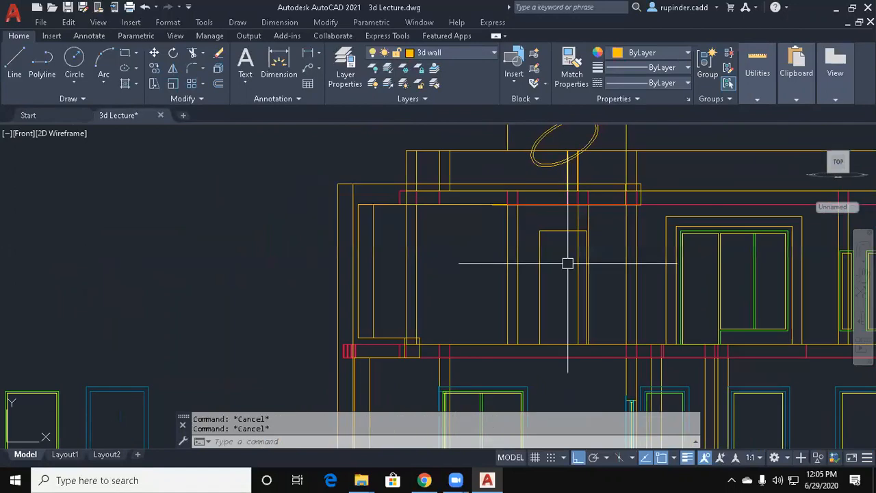
# Slice both pillar frames with a horizontal plane across their uprights, about midway up the first floor, keeping both sides.
pyautogui.write('sl')
pyautogui.press('Return')
pyautogui.moveTo(408, 294); pyautogui.dragTo(445, 234, button='middle')
pyautogui.moveTo(424, 333); pyautogui.dragTo(444, 331, button='middle')
pyautogui.click(446, 280)
pyautogui.click(322, 250)
pyautogui.press('Return')
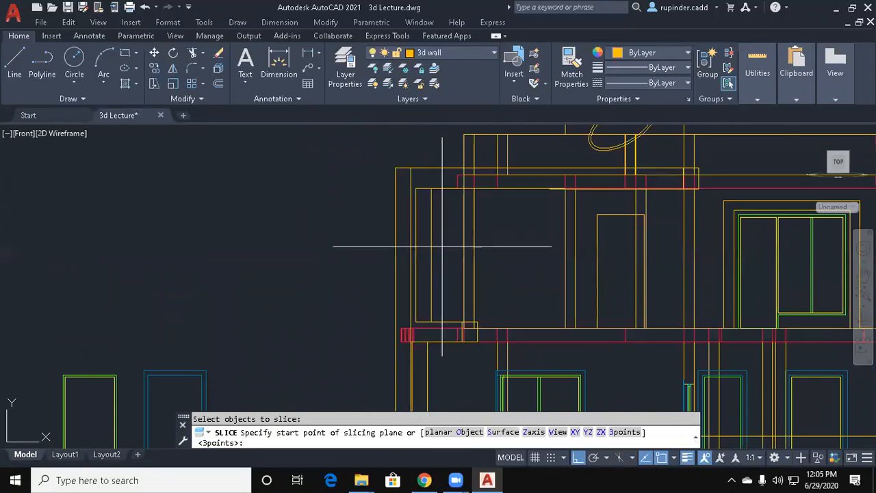
pyautogui.click(442, 247)
pyautogui.click(297, 259)
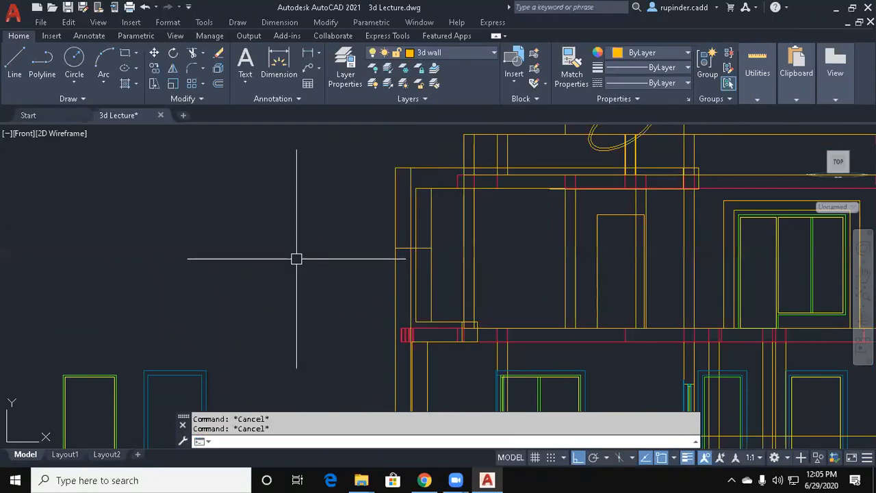
# Move the sliced upper parts of both pillar frames 6 inches straight down.
pyautogui.write('m')
pyautogui.press('Return')
pyautogui.click(434, 221)
pyautogui.click(289, 217)
pyautogui.press('Return')
pyautogui.click(315, 180)
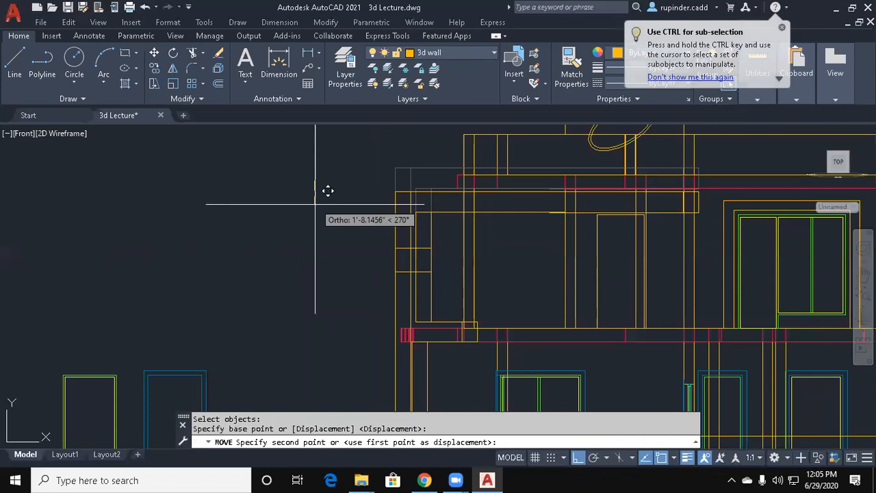
pyautogui.write('6')
pyautogui.press('Return')
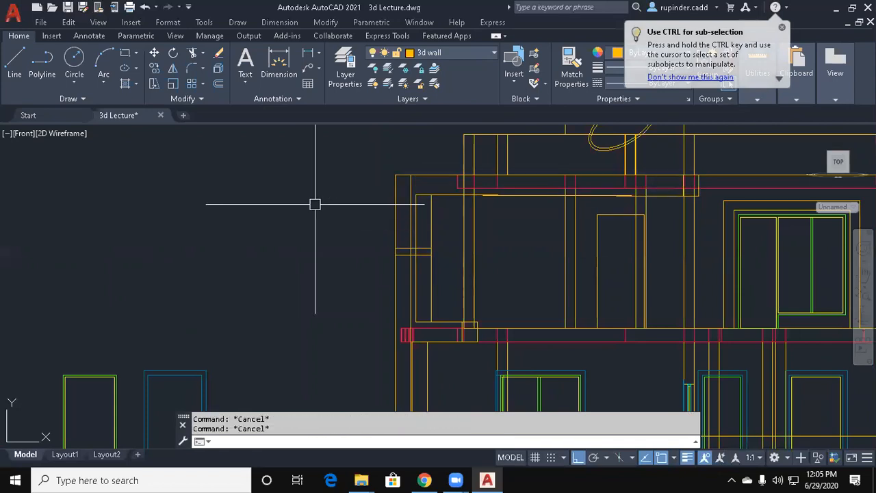
pyautogui.click(315, 204)
pyautogui.press('Escape')
# Change to the SW Isometric view and union the upper and lower pieces of the pillar frame nearest the porch.
pyautogui.hotkey('alt', 'v')
pyautogui.press('d')
pyautogui.press('s')
pyautogui.moveTo(277, 395); pyautogui.dragTo(381, 259, button='middle')
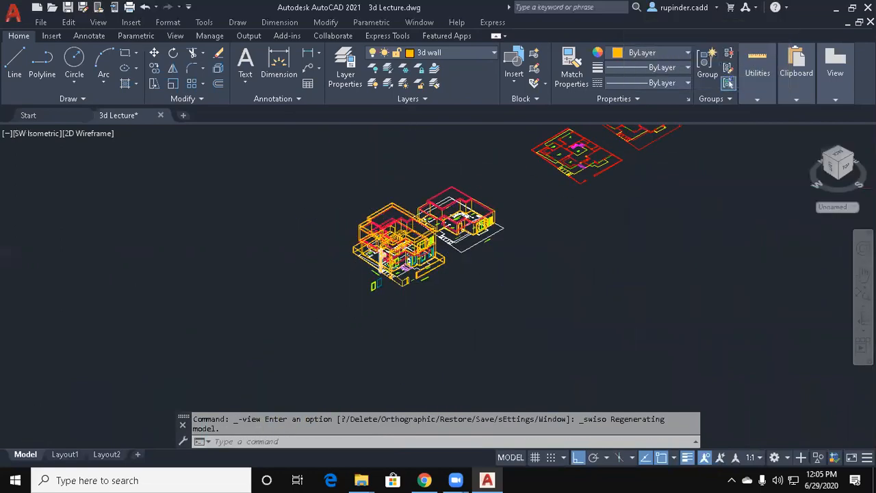
pyautogui.scroll(8, 387, 295)
pyautogui.press('Escape')
pyautogui.press('Escape')
pyautogui.write('u')
pyautogui.moveTo(422, 326); pyautogui.dragTo(401, 196, button='middle')
pyautogui.click(431, 265)
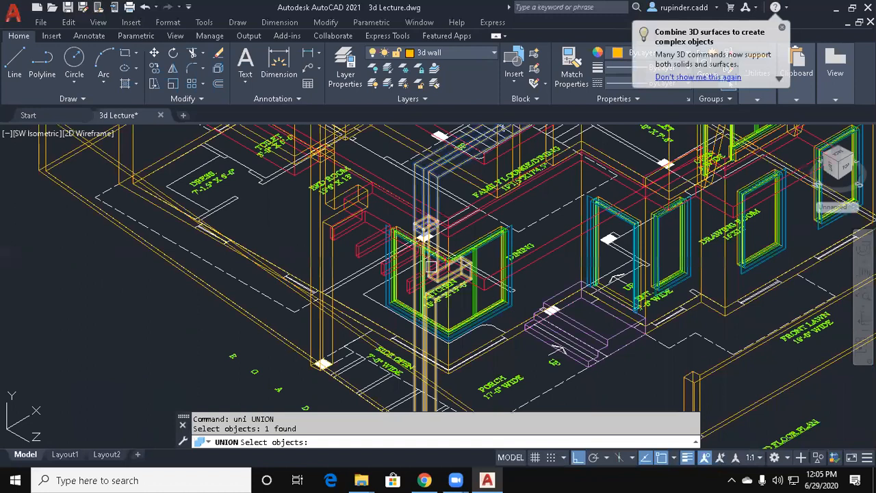
pyautogui.click(427, 260)
pyautogui.moveTo(431, 264); pyautogui.dragTo(451, 305, button='middle')
pyautogui.press('Escape')
# Union the upper and lower pieces of the other pillar frame, farther from the porch.
pyautogui.press('Return')
pyautogui.click(344, 186)
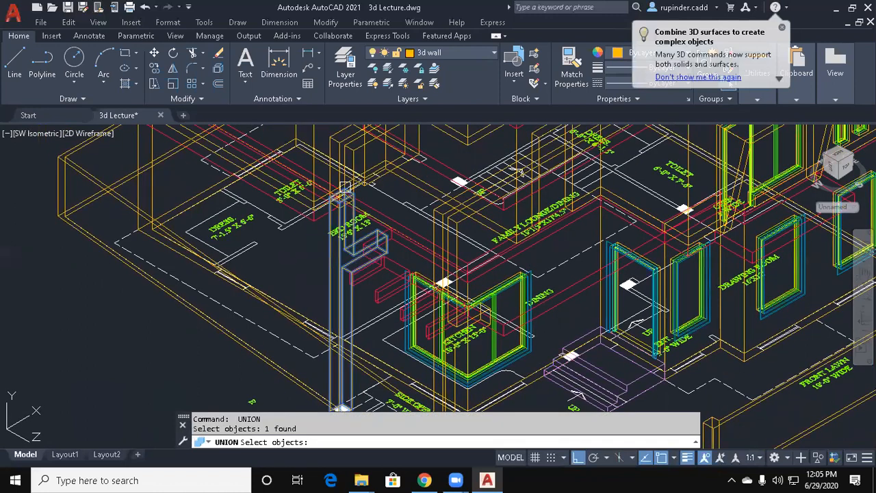
pyautogui.press('Escape')
pyautogui.press('Escape')
# Switch the model to the Conceptual visual style with the lowered pillar frames in view.
pyautogui.write('us')
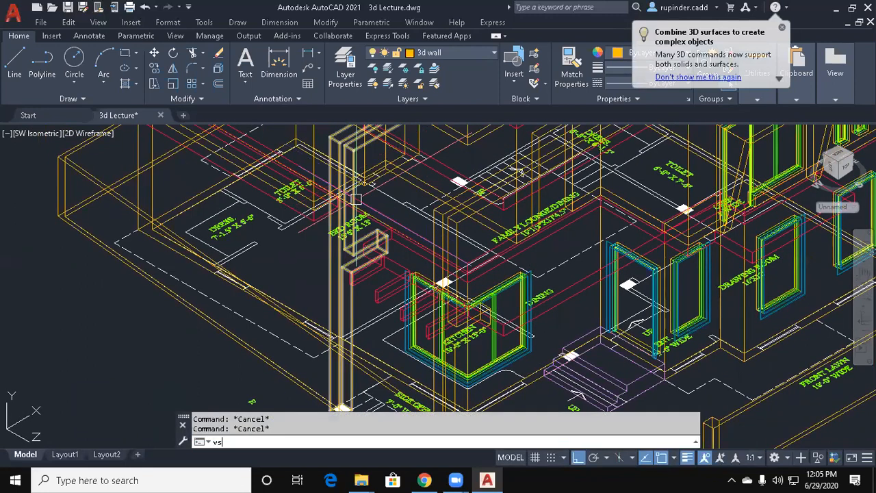
pyautogui.press('Return')
pyautogui.write('c')
pyautogui.press('Return')
pyautogui.moveTo(408, 214); pyautogui.dragTo(436, 274, button='middle')
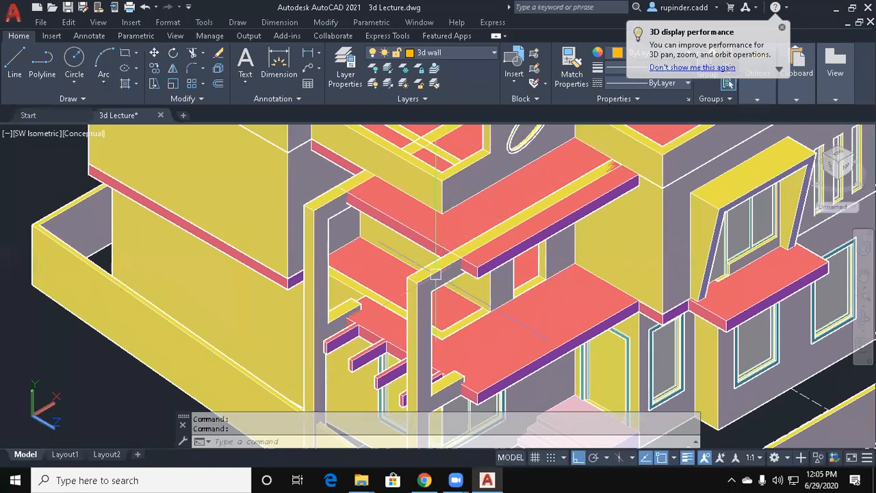
# Reset the UCS to the World coordinate system.
pyautogui.press('Escape')
pyautogui.moveTo(589, 175); pyautogui.dragTo(580, 182, button='middle')
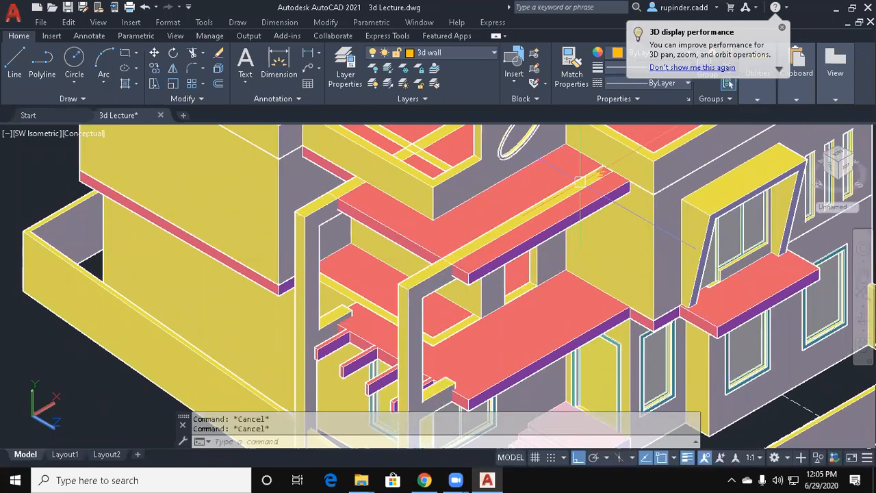
pyautogui.write('ucs')
pyautogui.press('Return')
pyautogui.press('Escape')
pyautogui.press('Escape')
pyautogui.press('Escape')
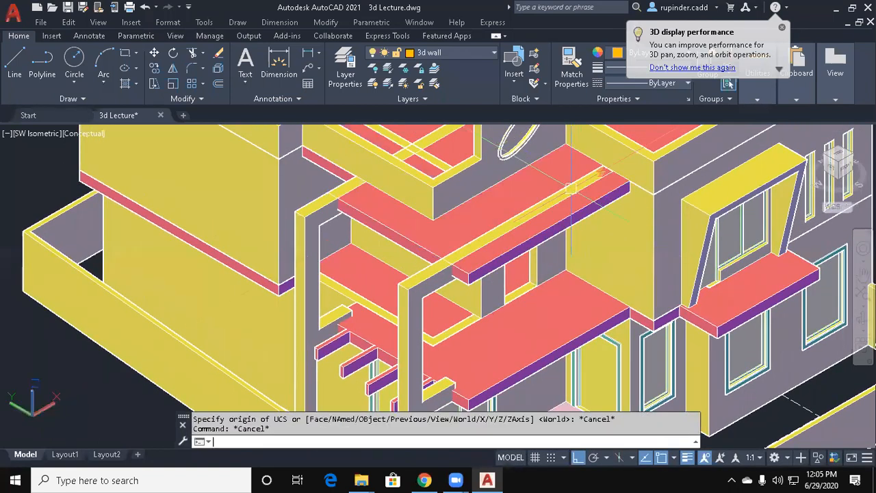
pyautogui.write('s')
pyautogui.press('Return')
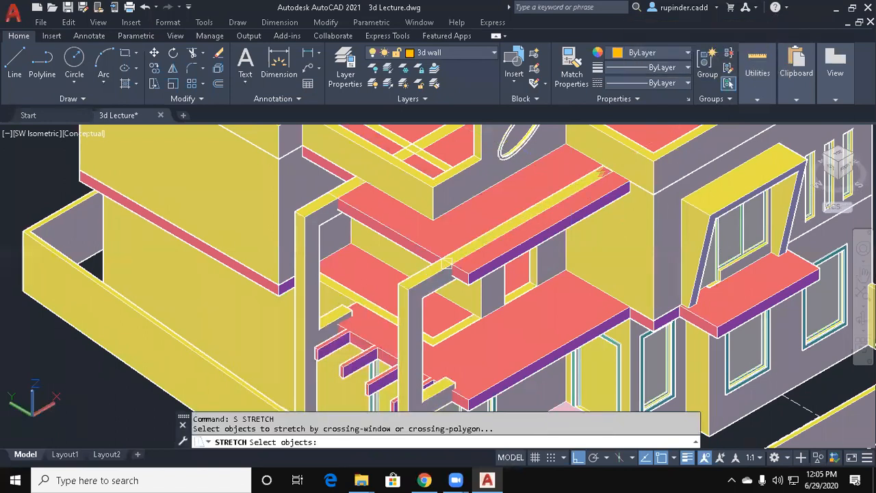
pyautogui.click(422, 277)
pyautogui.click(309, 215)
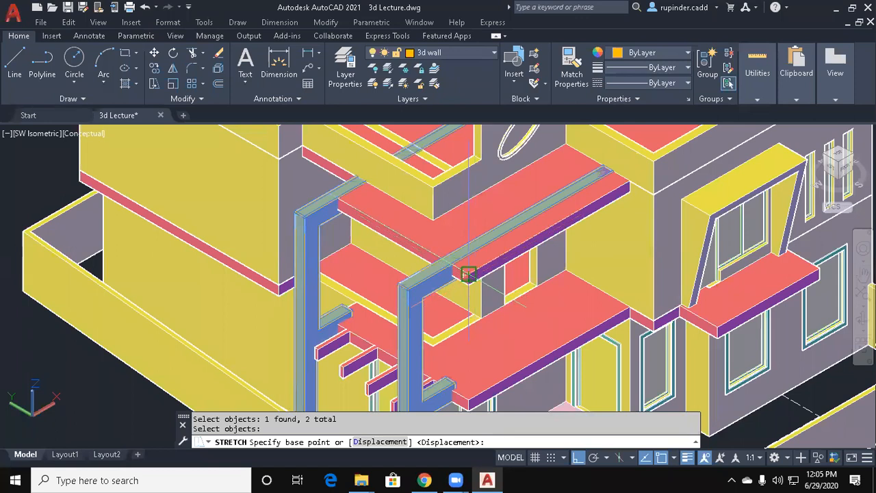
pyautogui.click(468, 274)
pyautogui.press('Escape')
# Slice both pillar frames along the upper slab's outer side edge through its front corner, keeping both sides.
pyautogui.write('sl')
pyautogui.press('Return')
pyautogui.write('p')
pyautogui.press('Return')
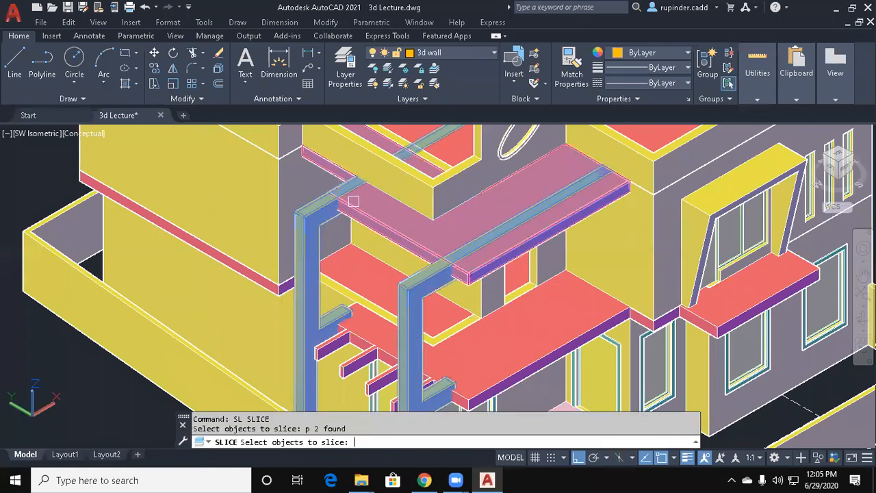
pyautogui.press('Return')
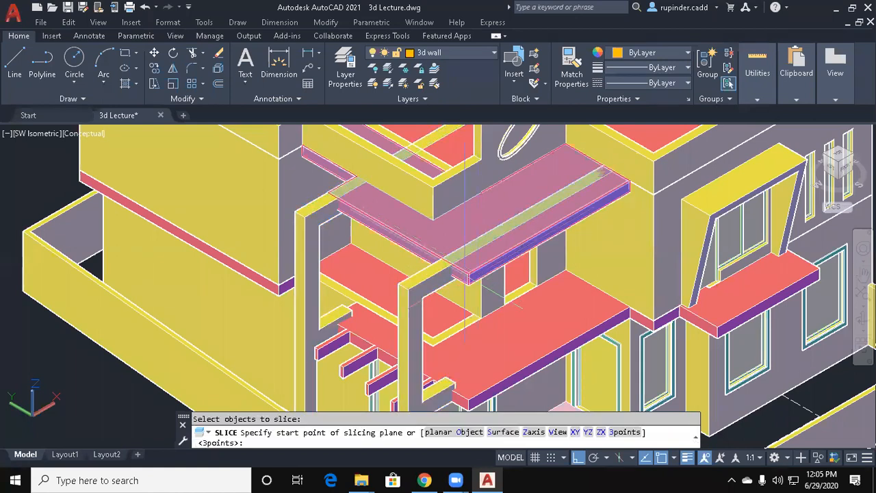
pyautogui.click(468, 274)
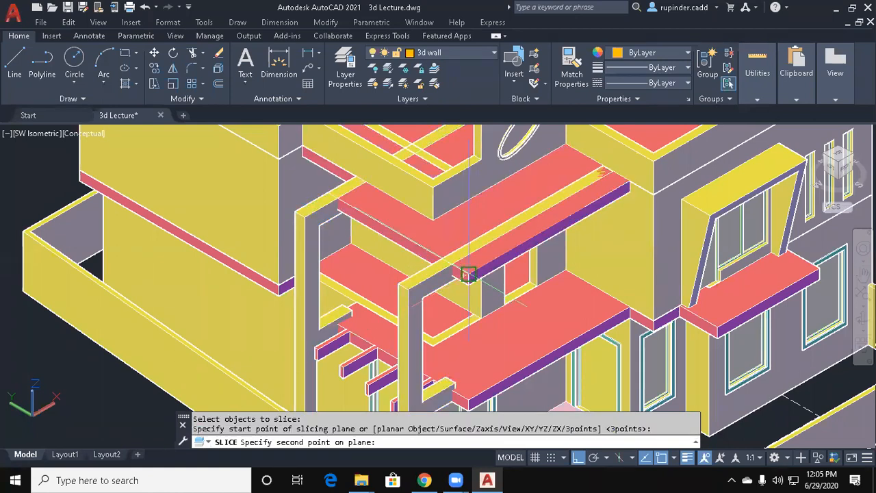
pyautogui.scroll(-6, 489, 303)
pyautogui.click(639, 348)
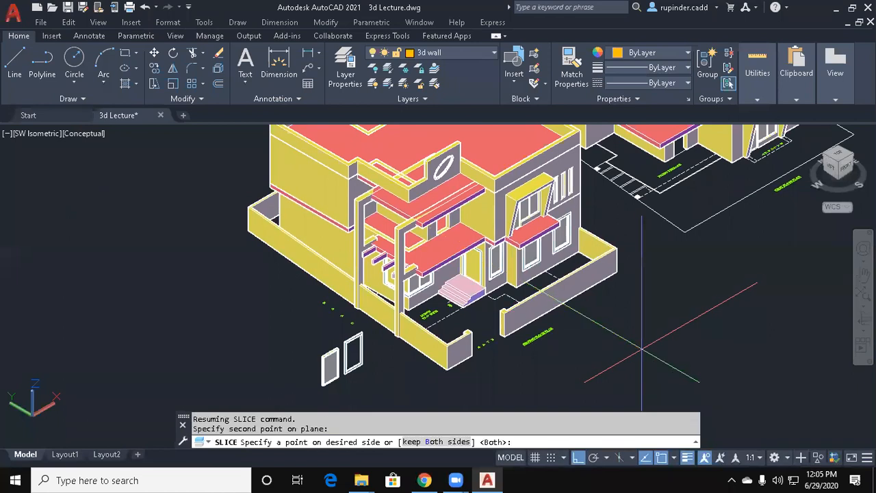
pyautogui.press('Escape')
# Delete the sliced-off beam section of the pillar frame lying across the upper slab.
pyautogui.scroll(8, 423, 206)
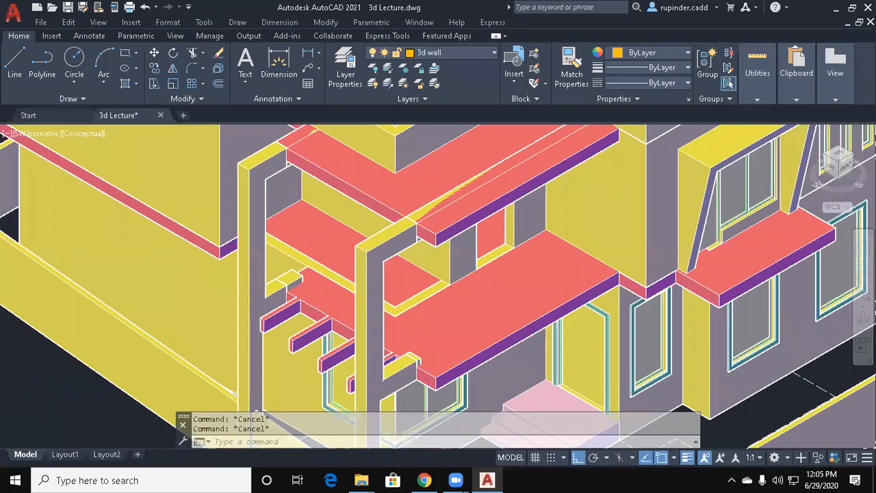
pyautogui.click(424, 220)
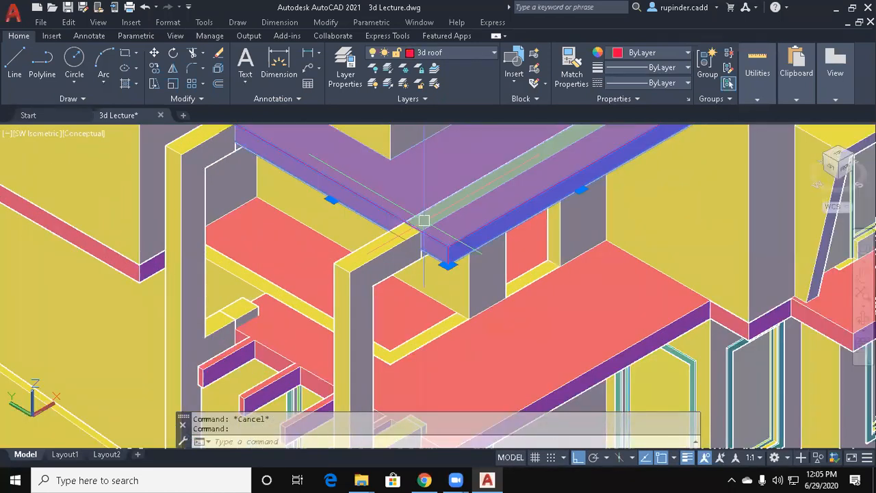
pyautogui.scroll(4, 424, 220)
pyautogui.click(423, 221)
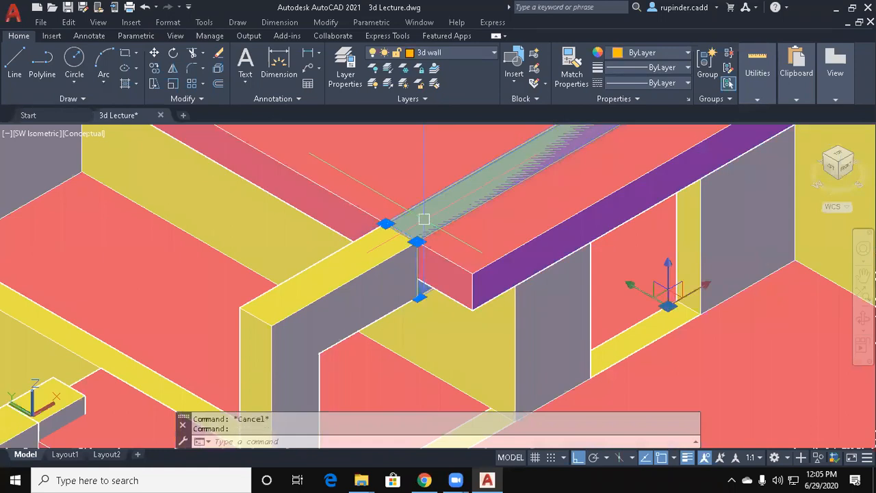
pyautogui.press('Delete')
pyautogui.scroll(-4, 449, 279)
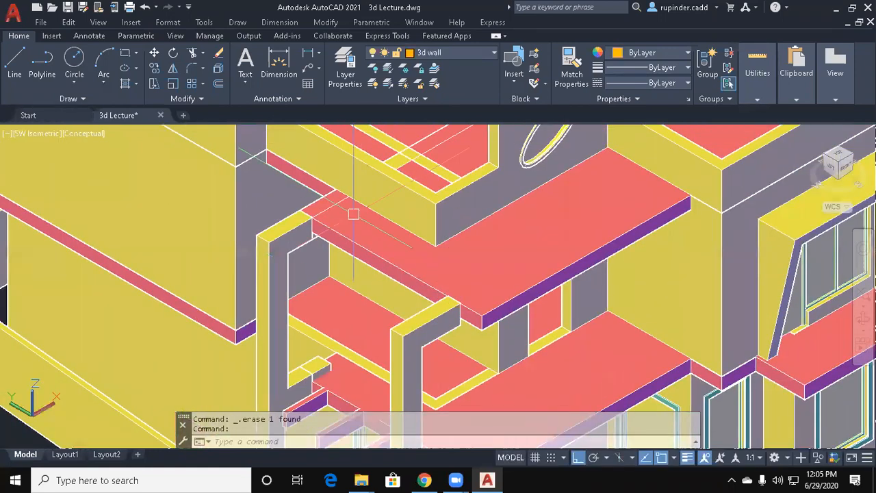
# Examine the far pillar frame's joint with the upper slab, the full house and the ledge below the projecting window.
pyautogui.scroll(5, 280, 260)
pyautogui.scroll(3, 280, 260)
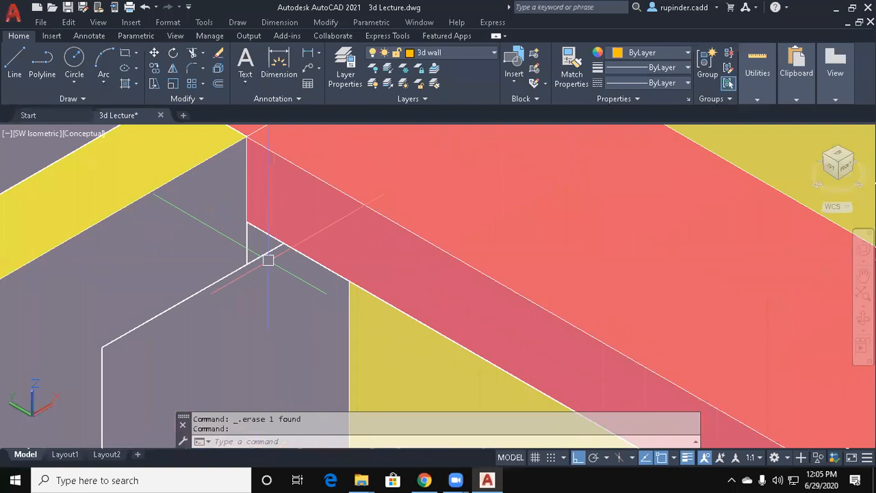
pyautogui.scroll(-6, 325, 285)
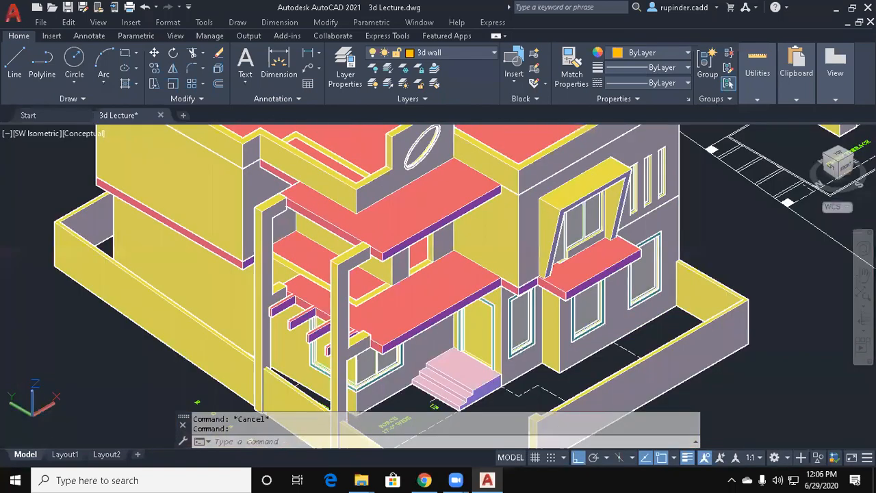
pyautogui.moveTo(364, 259); pyautogui.dragTo(353, 188, button='middle')
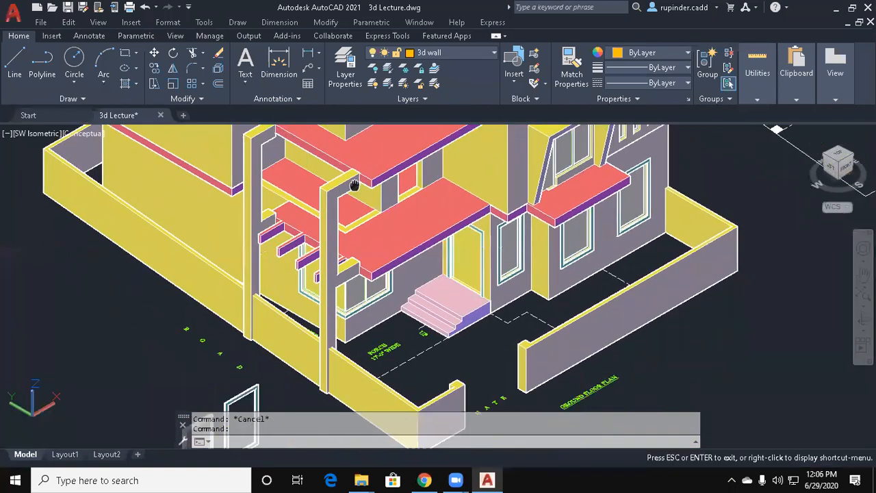
pyautogui.press('Escape')
pyautogui.scroll(-5, 405, 230)
pyautogui.moveTo(424, 295); pyautogui.dragTo(395, 314, button='middle')
pyautogui.scroll(2, 395, 314)
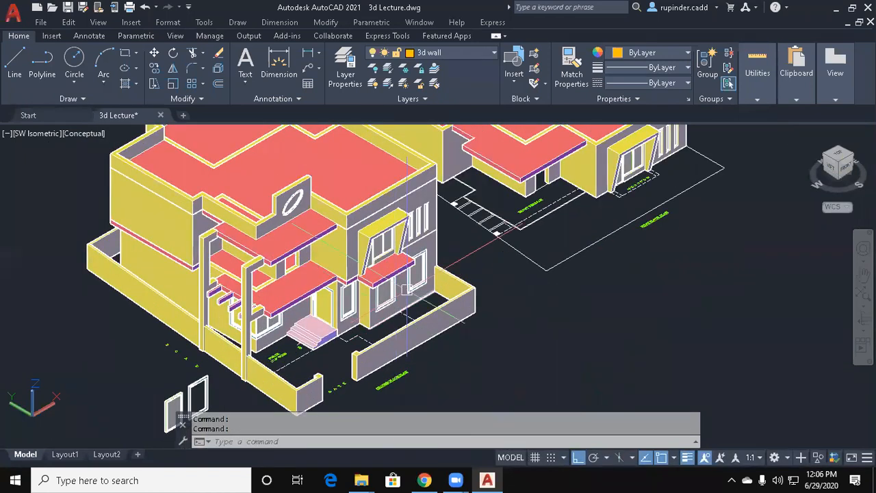
pyautogui.scroll(5, 407, 290)
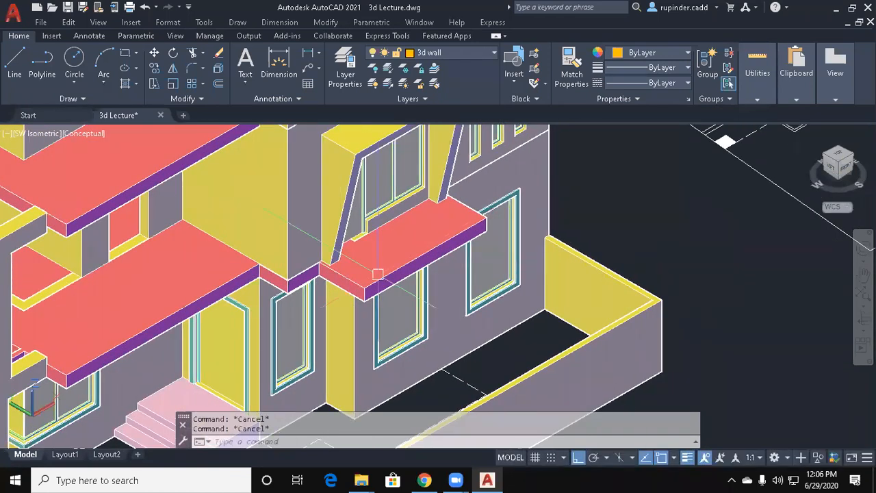
# Switch the model to the 2D Wireframe visual style.
pyautogui.write('vs')
pyautogui.press('Return')
pyautogui.press('Escape')
pyautogui.write('v')
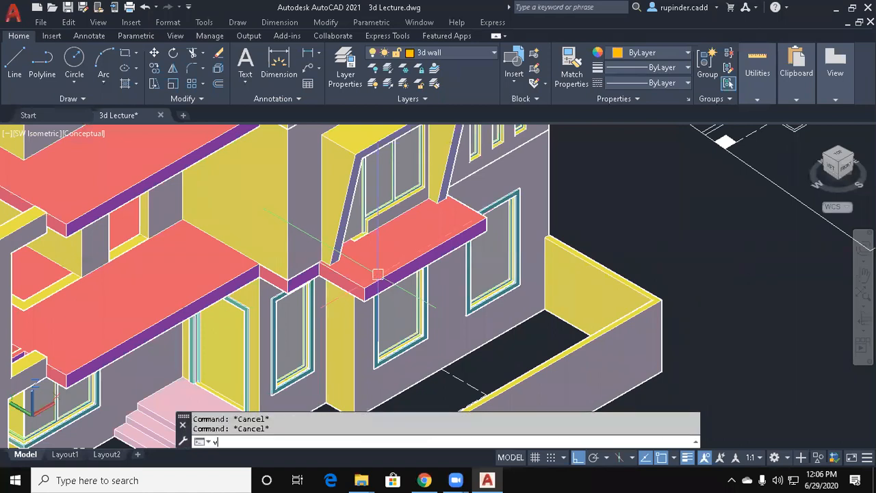
pyautogui.write('s')
pyautogui.press('Return')
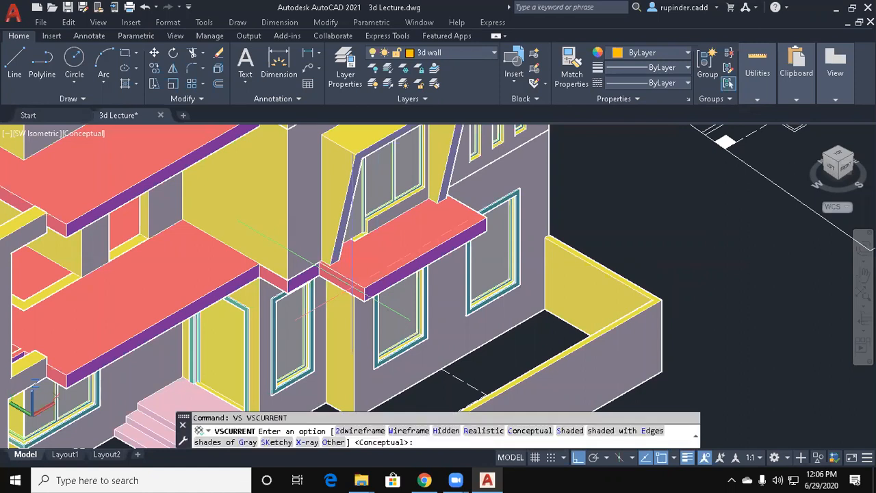
pyautogui.press('Return')
pyautogui.press('Escape')
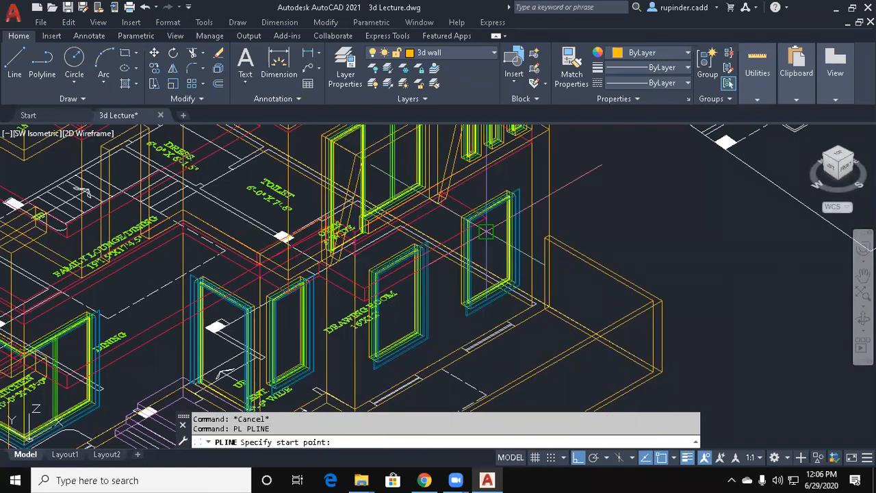
# Draw a polyline along the upper outer edges of the ledge slab below the projecting window.
pyautogui.scroll(5, 484, 230)
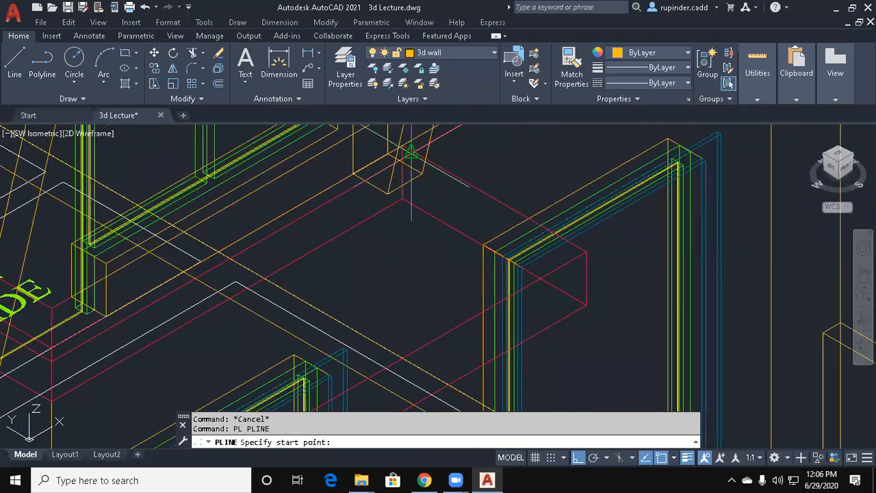
pyautogui.click(404, 146)
pyautogui.moveTo(337, 345); pyautogui.dragTo(712, 121, button='middle')
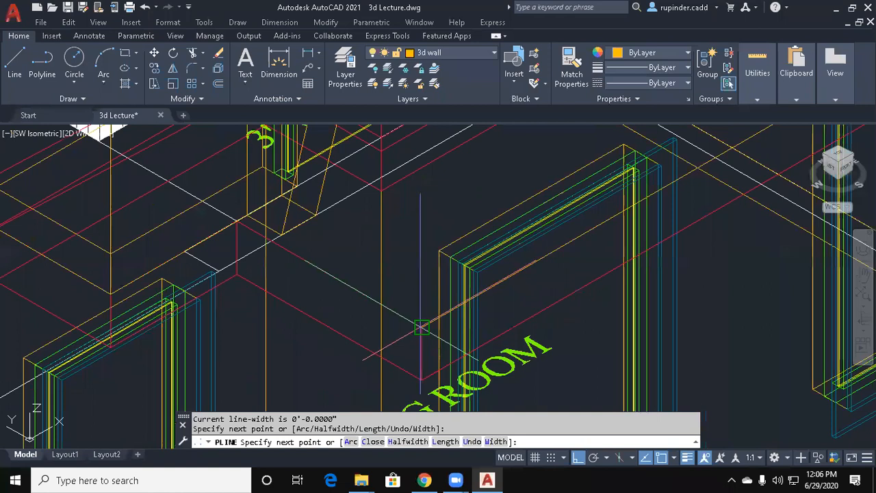
pyautogui.click(420, 327)
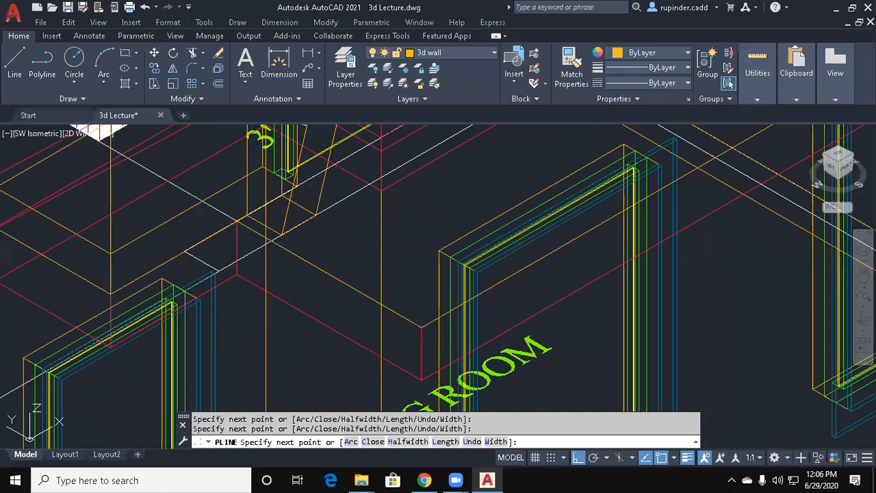
pyautogui.press('Escape')
pyautogui.press('Escape')
pyautogui.scroll(-5, 319, 313)
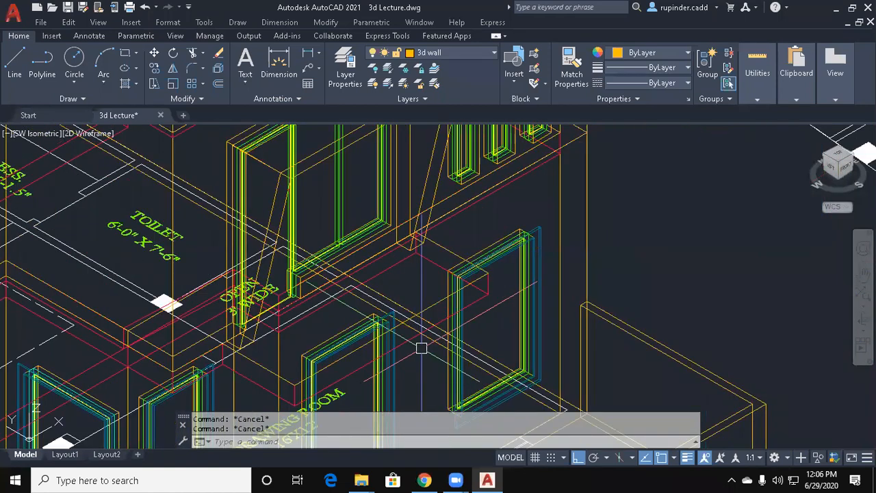
pyautogui.write('pl')
pyautogui.press('Return')
pyautogui.moveTo(420, 348); pyautogui.dragTo(446, 247, button='middle')
pyautogui.scroll(-4, 446, 246)
pyautogui.scroll(4, 425, 281)
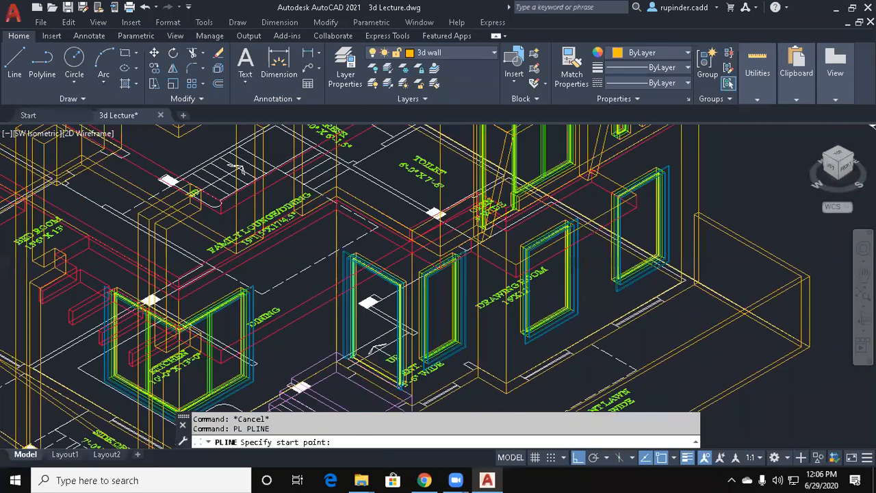
pyautogui.scroll(-4, 393, 207)
pyautogui.scroll(2, 387, 260)
pyautogui.press('Escape')
# Switch the model to the Conceptual visual style to view the porch slab shaded.
pyautogui.write('vs')
pyautogui.press('Return')
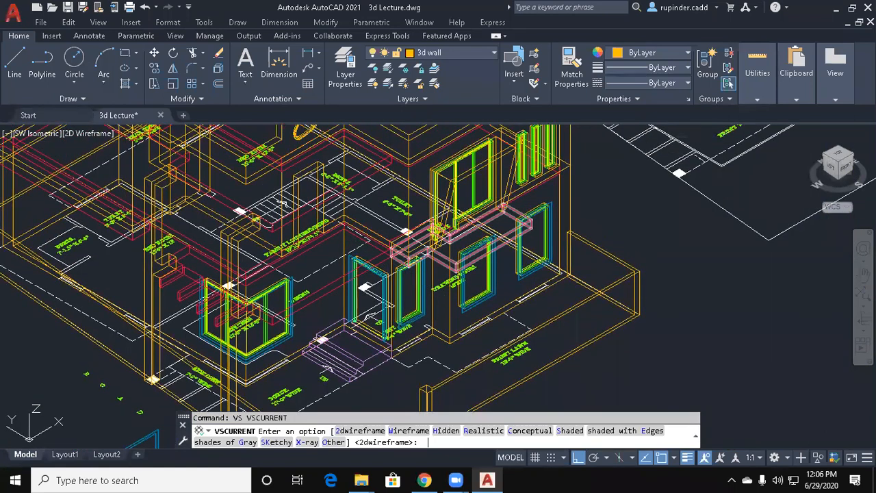
pyautogui.write('c')
pyautogui.press('Return')
pyautogui.write('v')
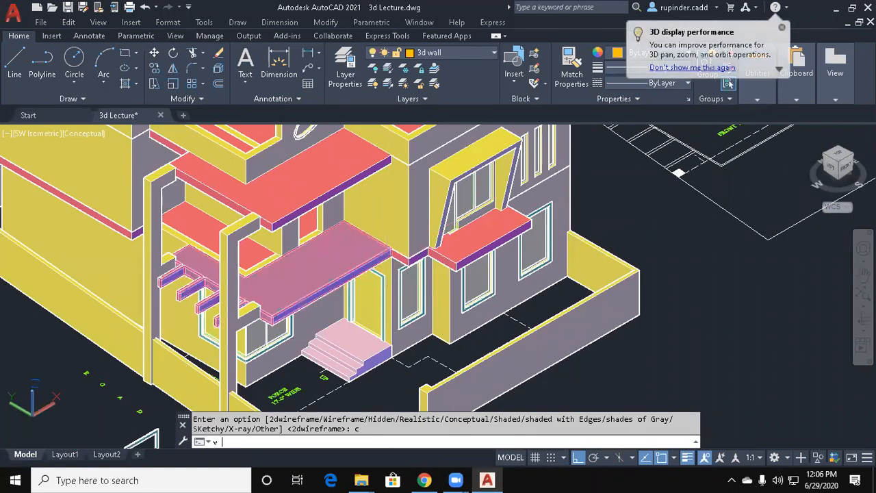
pyautogui.press('Escape')
pyautogui.press('Escape')
pyautogui.write('v')
pyautogui.press('Return')
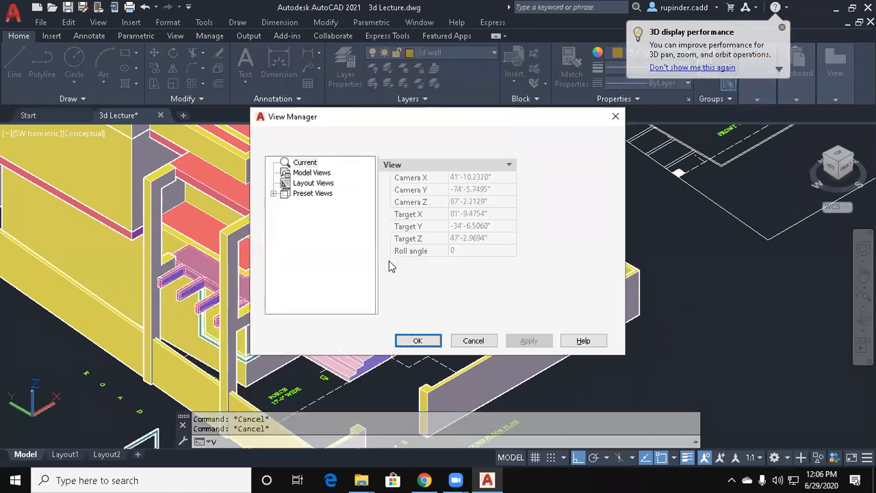
pyautogui.press('Escape')
# Return the model to the 2D Wireframe visual style.
pyautogui.write('vs')
pyautogui.press('Return')
pyautogui.write('2')
pyautogui.press('Return')
pyautogui.press('Escape')
pyautogui.press('Escape')
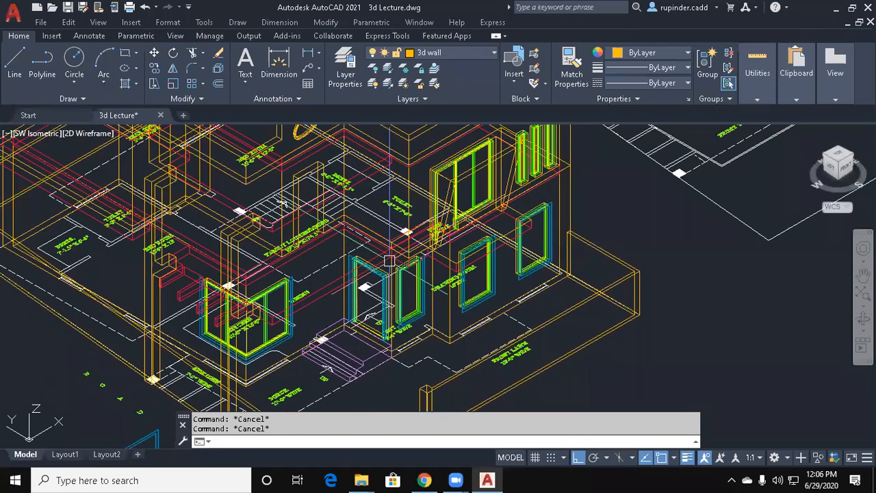
# Draw a polyline along the porch slab's upper outer edges, from the corner by the entrance around to the bedroom-side corner.
pyautogui.write('pl')
pyautogui.press('Return')
pyautogui.scroll(4, 389, 261)
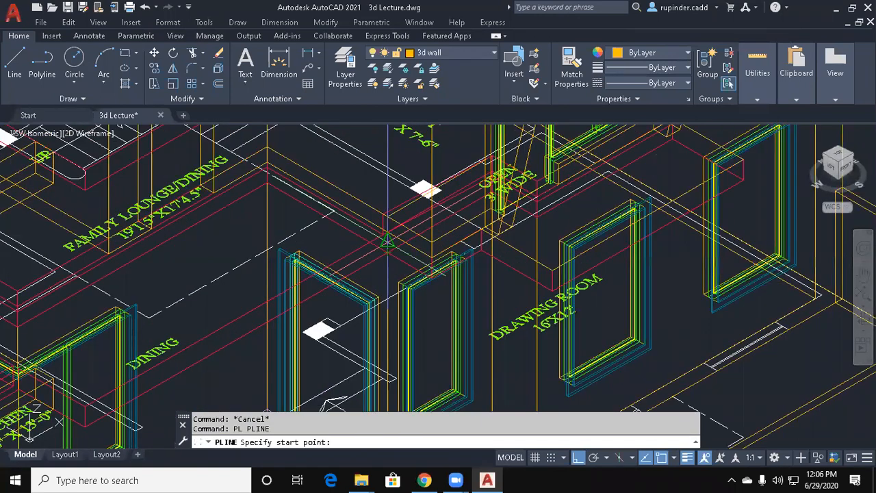
pyautogui.scroll(3, 388, 241)
pyautogui.click(407, 232)
pyautogui.scroll(-5, 406, 233)
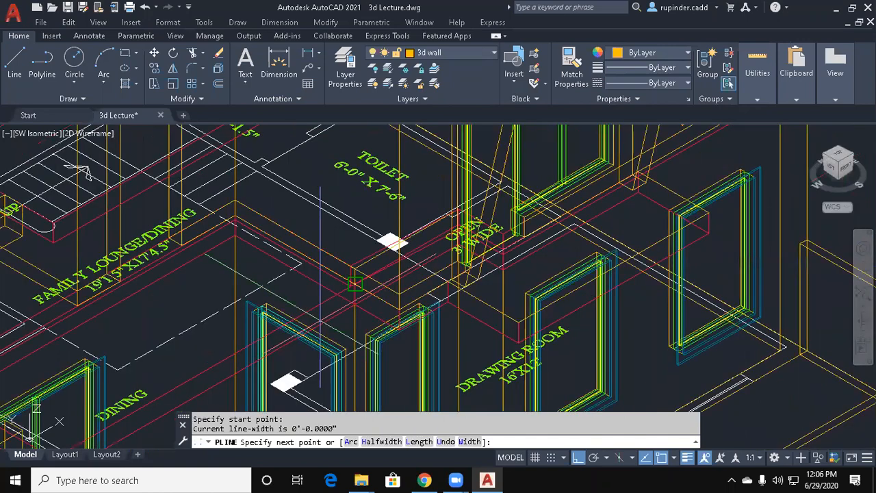
pyautogui.click(193, 351)
pyautogui.moveTo(193, 351)
pyautogui.mouseDown(button='middle')
pyautogui.moveTo(367, 351)
pyautogui.moveTo(366, 402)
pyautogui.mouseUp(button='middle')
pyautogui.scroll(3, 177, 295)
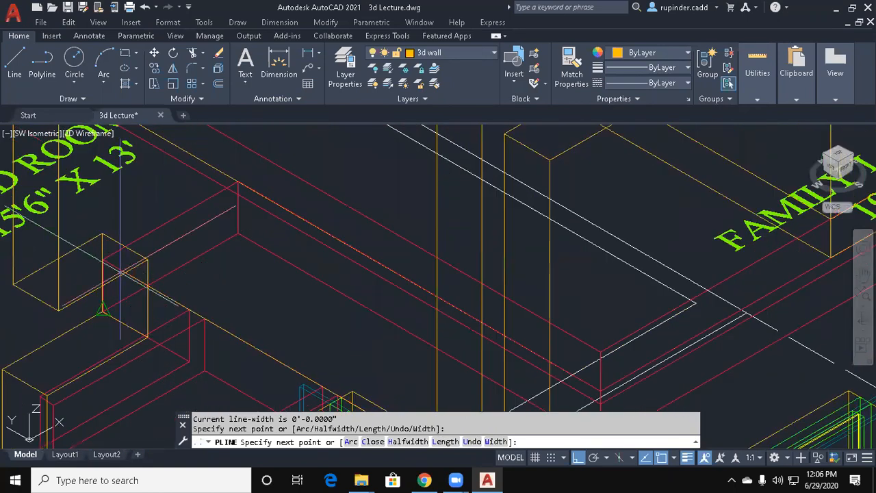
pyautogui.click(237, 182)
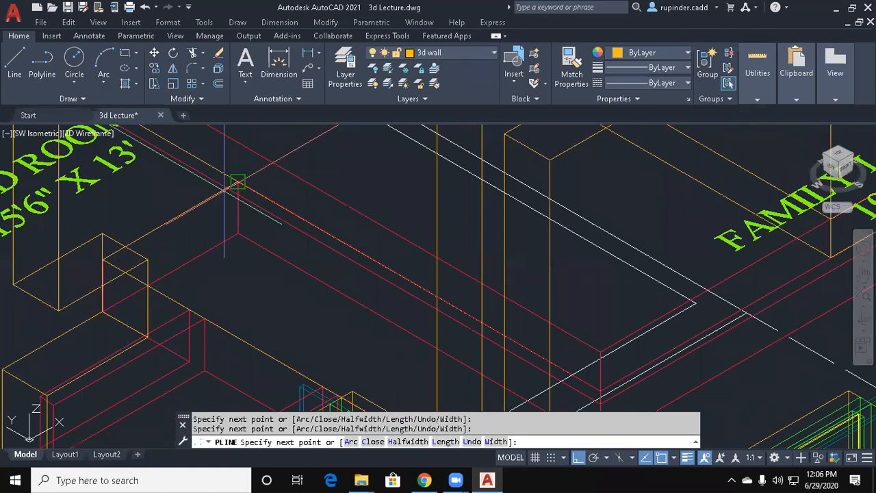
pyautogui.scroll(-3, 237, 182)
pyautogui.scroll(-3, 238, 182)
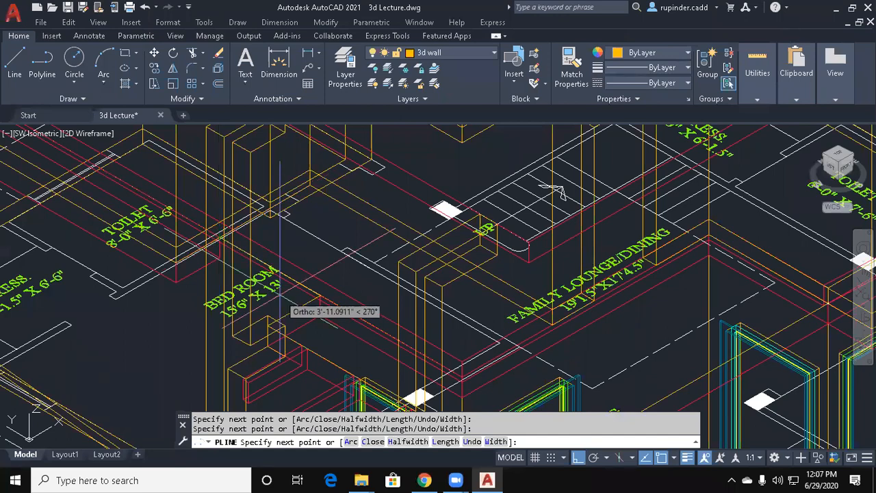
pyautogui.press('Escape')
pyautogui.press('Escape')
pyautogui.press('Escape')
# Reapply the 2D Wireframe visual style with the front of the house in view.
pyautogui.scroll(-5, 397, 284)
pyautogui.write('vs')
pyautogui.press('Return')
pyautogui.write('2')
pyautogui.moveTo(479, 295); pyautogui.dragTo(432, 311, button='middle')
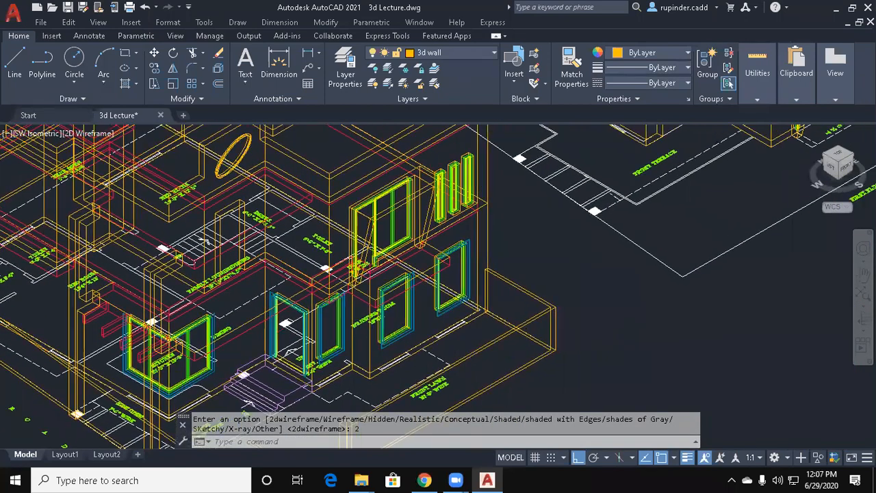
# Define a new UCS by its Z axis, pointing Z parallel to the short end edge of the drawing-room window slab.
pyautogui.scroll(5, 448, 261)
pyautogui.press('Escape')
pyautogui.press('Escape')
pyautogui.write('ucs')
pyautogui.press('Return')
pyautogui.write('za')
pyautogui.press('Return')
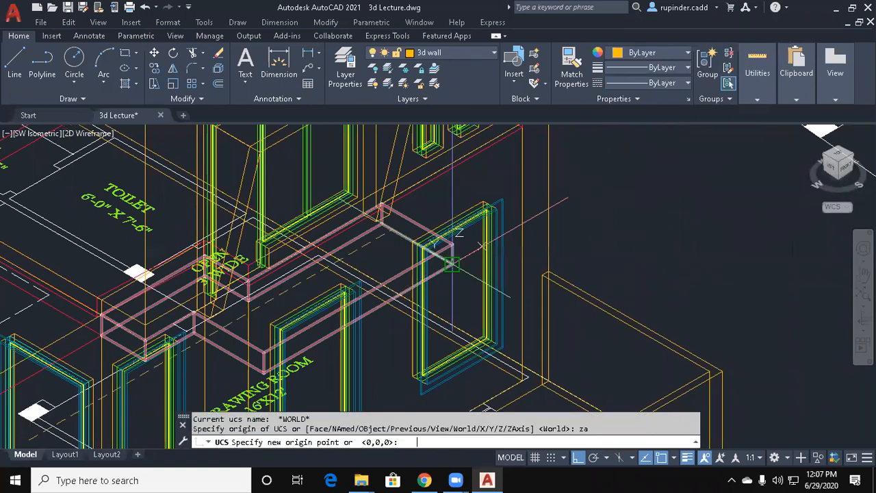
pyautogui.click(538, 161)
pyautogui.press('Escape')
pyautogui.press('Escape')
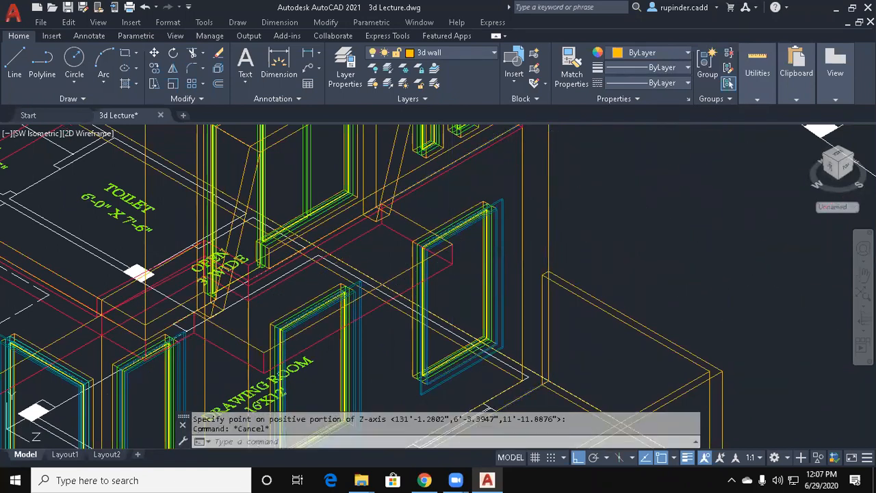
# Draw a 2 by 2 rectangle in the empty space beside the house as the edge trim profile.
pyautogui.write('rec')
pyautogui.press('Return')
pyautogui.click(673, 239)
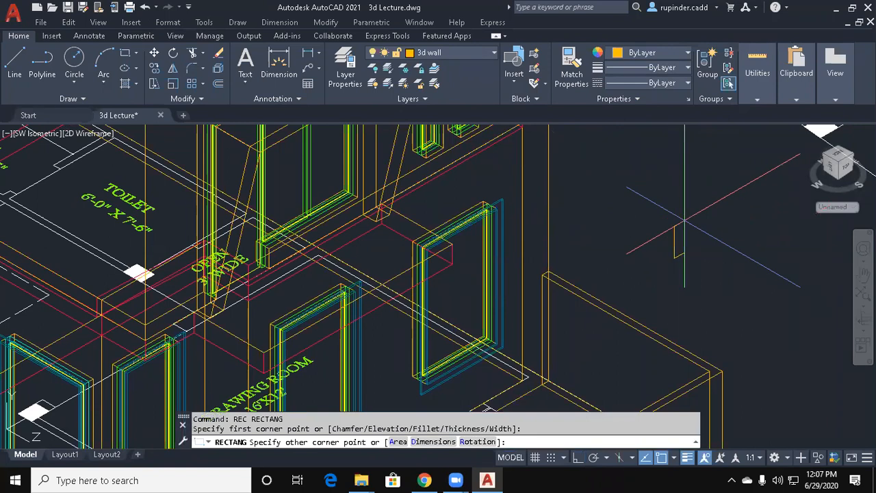
pyautogui.write('@2,2')
pyautogui.press('F8')
pyautogui.press('Return')
pyautogui.press('Escape')
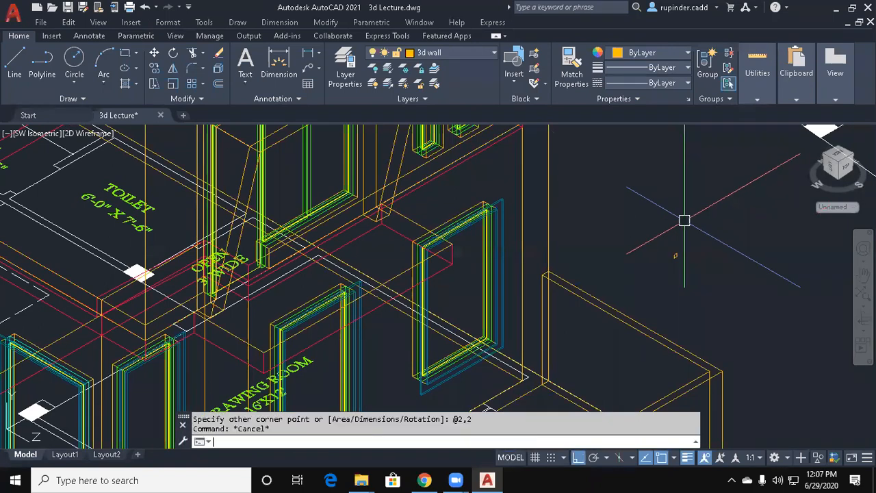
# Move the small square profile by its corner onto the drawing-room slab's upper corner at the wall, beneath the slanted window frame.
pyautogui.click(699, 265)
pyautogui.scroll(3, 699, 266)
pyautogui.click(640, 192)
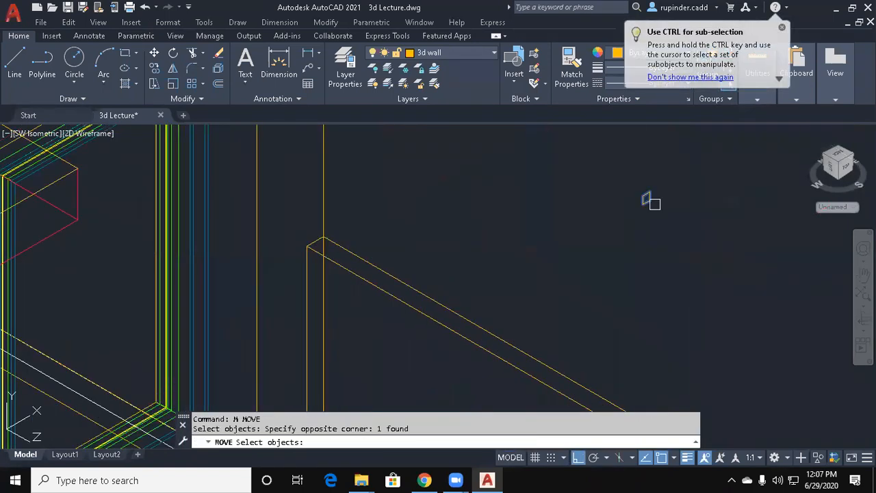
pyautogui.press('Return')
pyautogui.scroll(2, 629, 185)
pyautogui.click(630, 185)
pyautogui.scroll(-6, 540, 196)
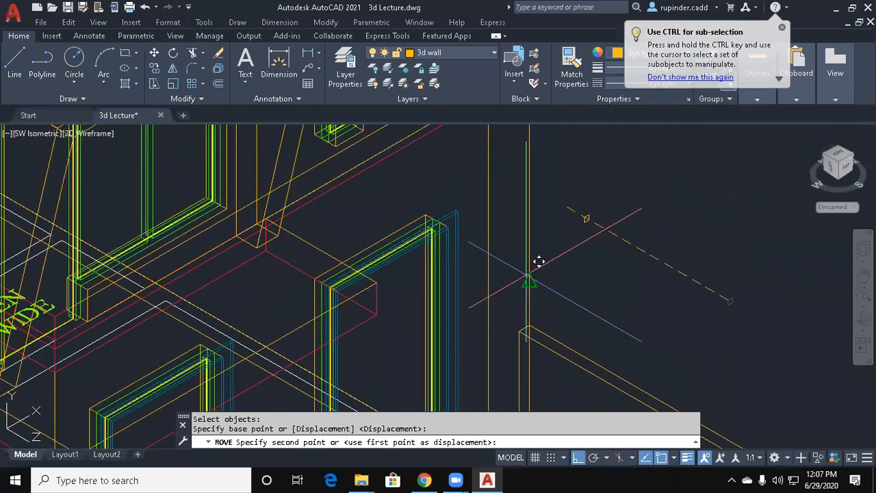
pyautogui.scroll(4, 444, 288)
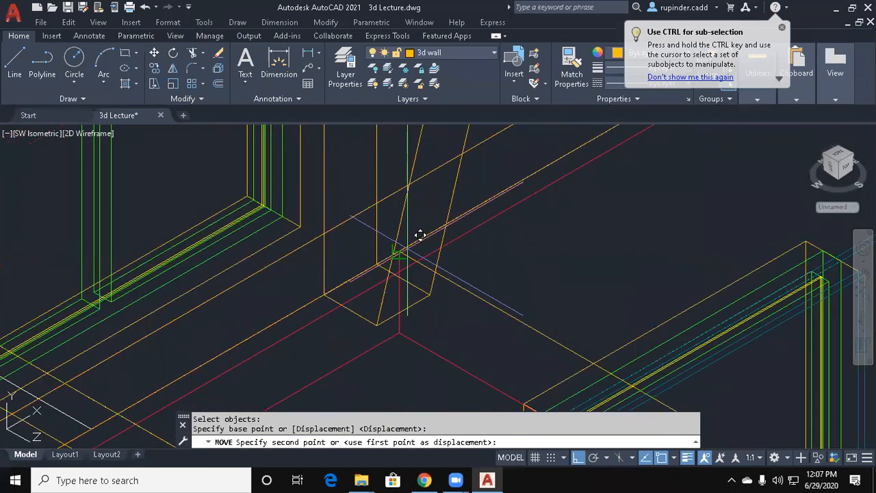
pyautogui.press('Escape')
pyautogui.write('s')
pyautogui.press('Escape')
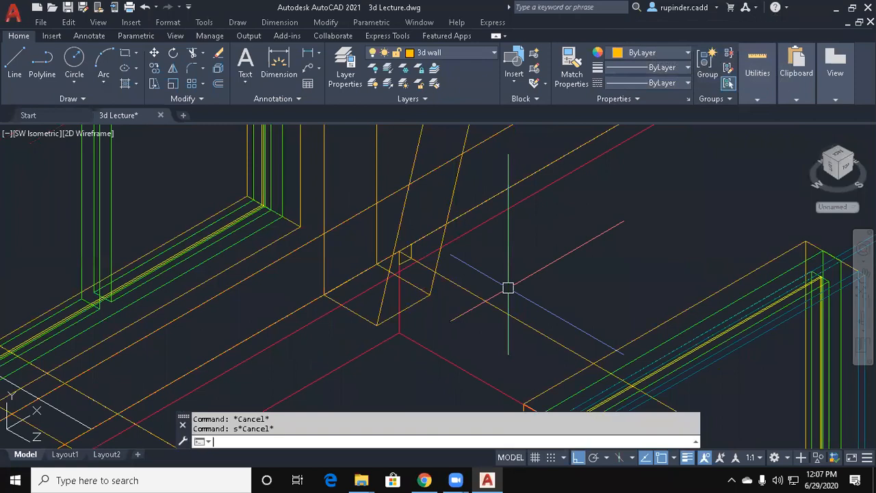
# Copy the square profile from its lower corner straight down to the slab's bottom corner.
pyautogui.click(410, 251)
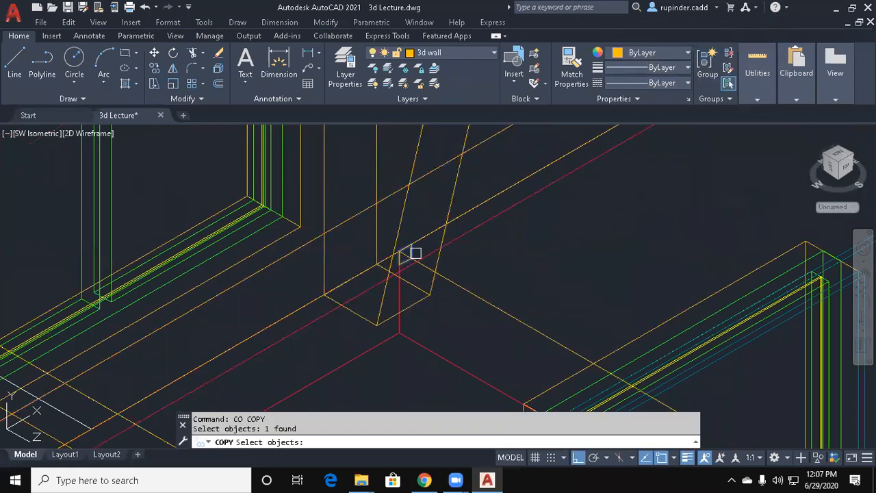
pyautogui.press('Return')
pyautogui.scroll(3, 405, 254)
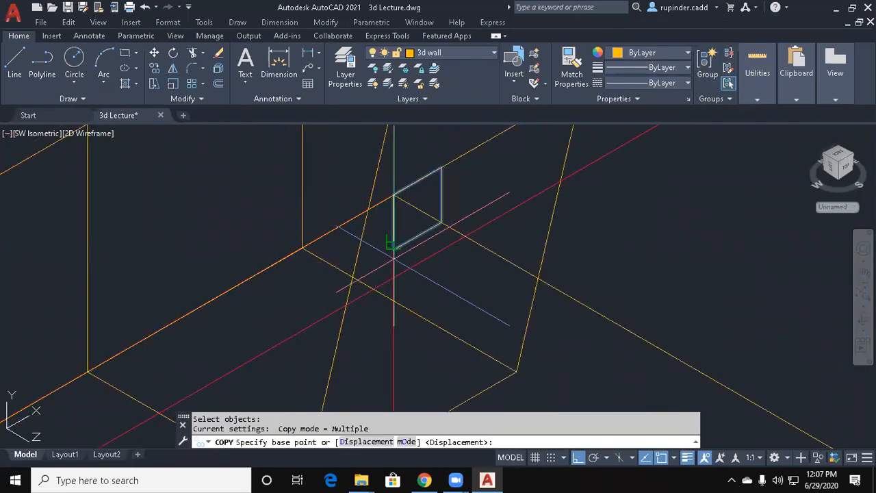
pyautogui.click(394, 249)
pyautogui.scroll(-3, 424, 291)
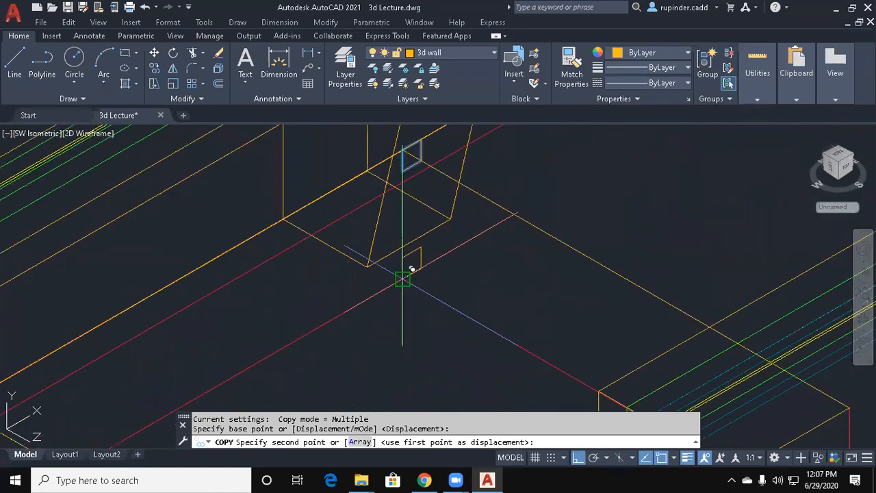
pyautogui.click(402, 276)
pyautogui.press('Escape')
pyautogui.press('Escape')
pyautogui.press('Escape')
# Sweep both square profiles along the polyline around the drawing-room slab's outer edges.
pyautogui.write('sweep')
pyautogui.press('Return')
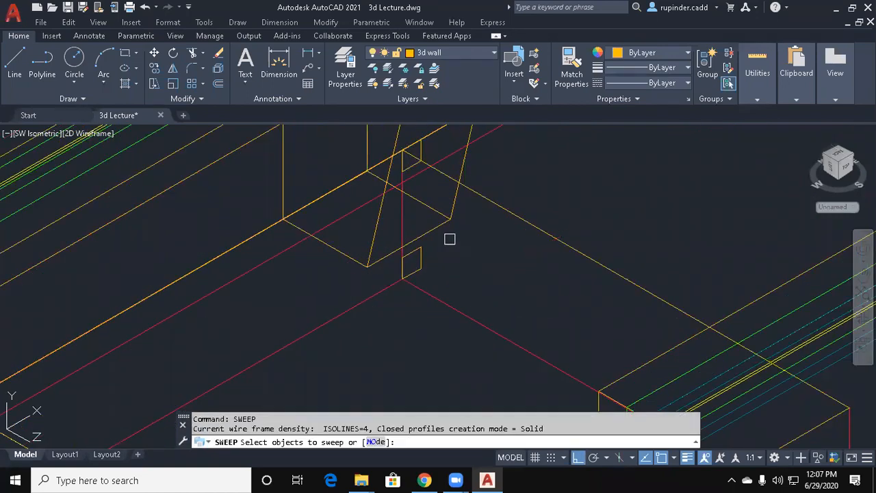
pyautogui.click(420, 259)
pyautogui.click(420, 156)
pyautogui.press('Return')
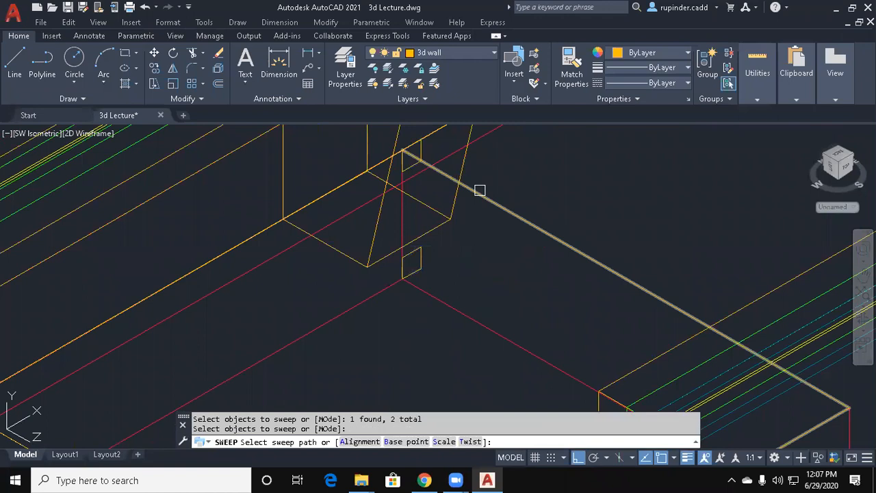
pyautogui.click(479, 197)
pyautogui.scroll(-4, 506, 233)
pyautogui.press('Escape')
# Switch to the Conceptual visual style to inspect the swept trim on the drawing-room slab.
pyautogui.write('vs')
pyautogui.press('Return')
pyautogui.write('c')
pyautogui.press('Return')
pyautogui.scroll(8, 524, 237)
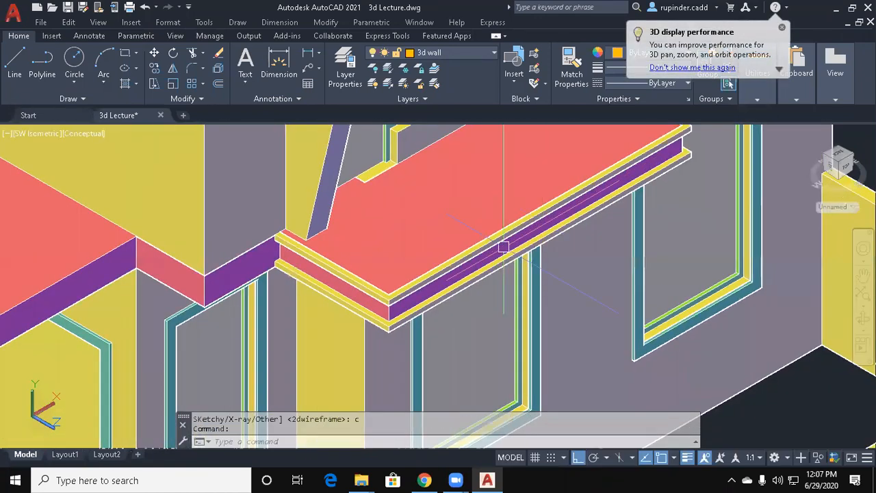
pyautogui.scroll(-5, 620, 209)
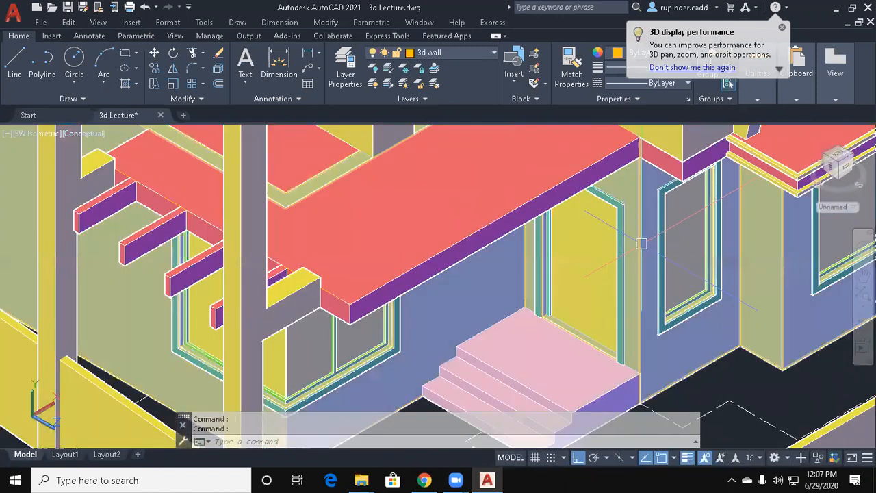
# Return to the 2D Wireframe visual style with the porch slab in view.
pyautogui.press('Escape')
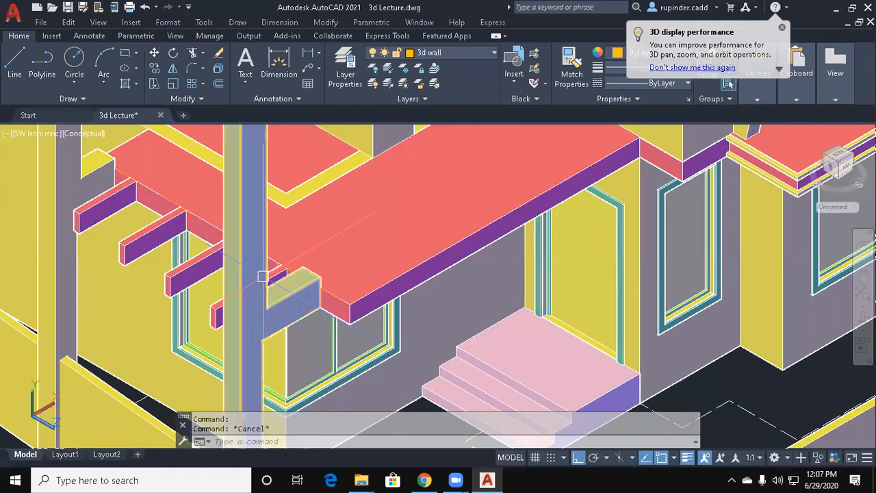
pyautogui.press('Escape')
pyautogui.write('vs')
pyautogui.press('Return')
pyautogui.write('2')
pyautogui.press('Return')
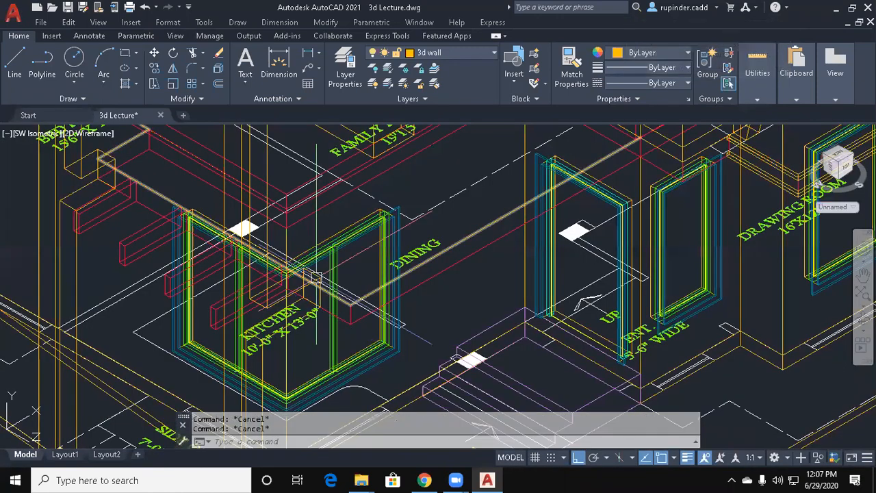
# Define a new UCS by its Z axis, pointing Z parallel to the porch slab's long front edge.
pyautogui.write('ucs')
pyautogui.press('Return')
pyautogui.write('za')
pyautogui.press('Return')
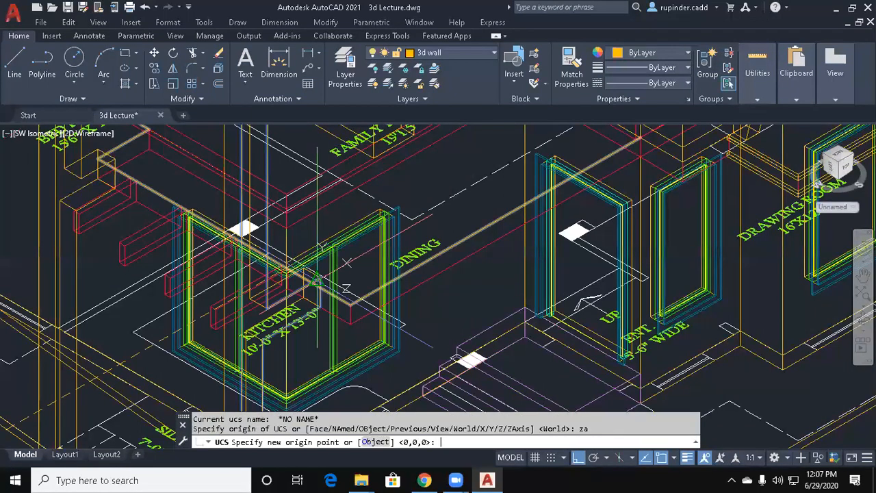
pyautogui.scroll(-5, 321, 270)
pyautogui.press('Return')
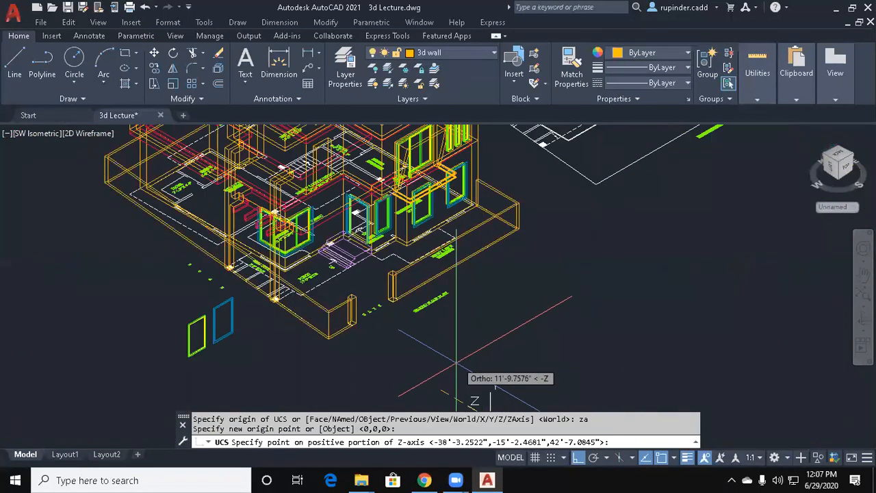
pyautogui.press('Return')
pyautogui.press('Escape')
# Draw a small square profile in the empty space in front of the house.
pyautogui.press('Escape')
pyautogui.write('rec')
pyautogui.press('Return')
pyautogui.click(498, 296)
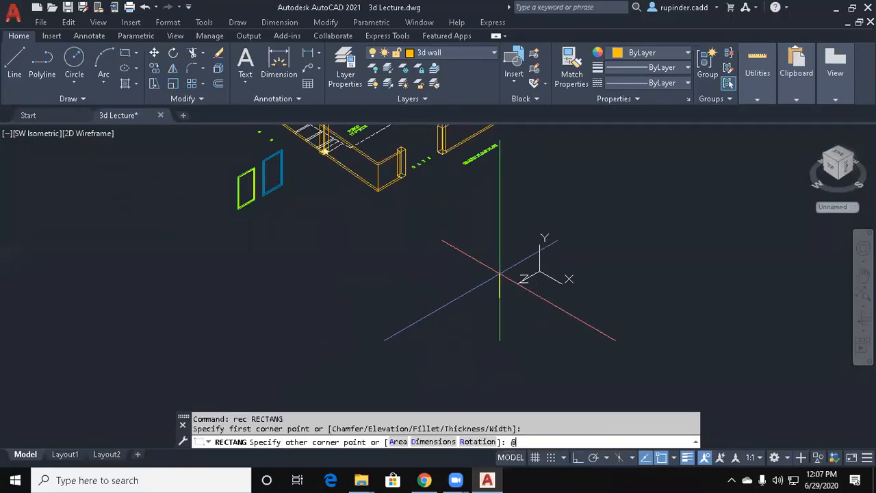
pyautogui.press('Escape')
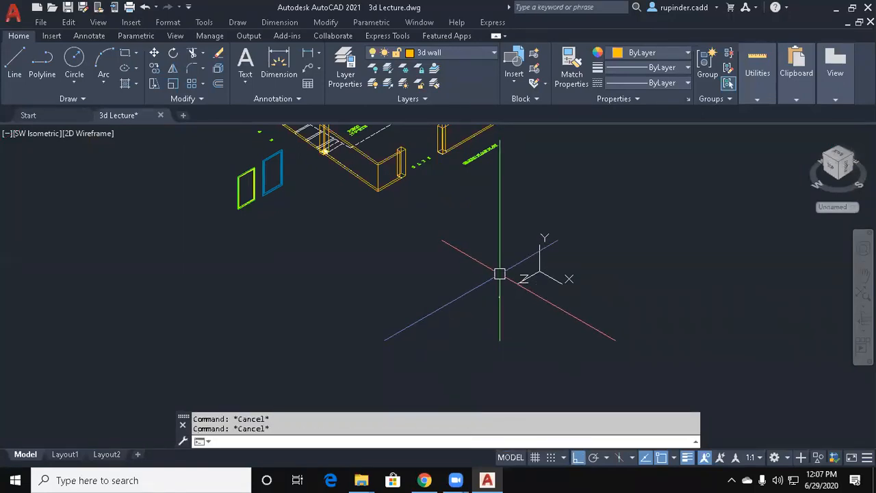
# Move the new square profile by its corner onto the porch slab's upper corner at the wall beside the entrance.
pyautogui.scroll(5, 500, 274)
pyautogui.write('m')
pyautogui.press('Return')
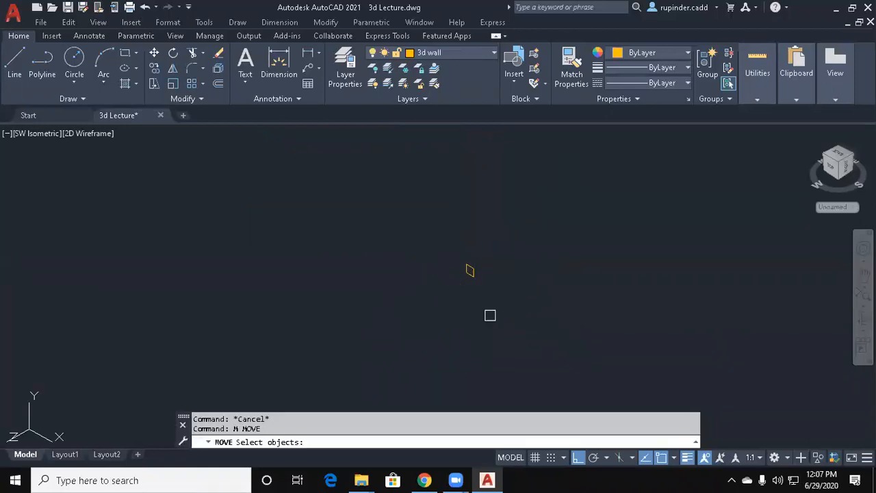
pyautogui.click(490, 314)
pyautogui.click(444, 257)
pyautogui.press('Return')
pyautogui.click(472, 229)
pyautogui.scroll(-5, 445, 274)
pyautogui.moveTo(431, 284); pyautogui.dragTo(443, 369, button='middle')
pyautogui.moveTo(415, 241); pyautogui.dragTo(431, 331, button='middle')
pyautogui.moveTo(393, 215); pyautogui.dragTo(416, 362, button='middle')
pyautogui.moveTo(386, 178); pyautogui.dragTo(419, 348, button='middle')
pyautogui.moveTo(399, 218); pyautogui.dragTo(437, 371, button='middle')
pyautogui.moveTo(422, 268); pyautogui.dragTo(391, 308, button='middle')
pyautogui.scroll(3, 419, 232)
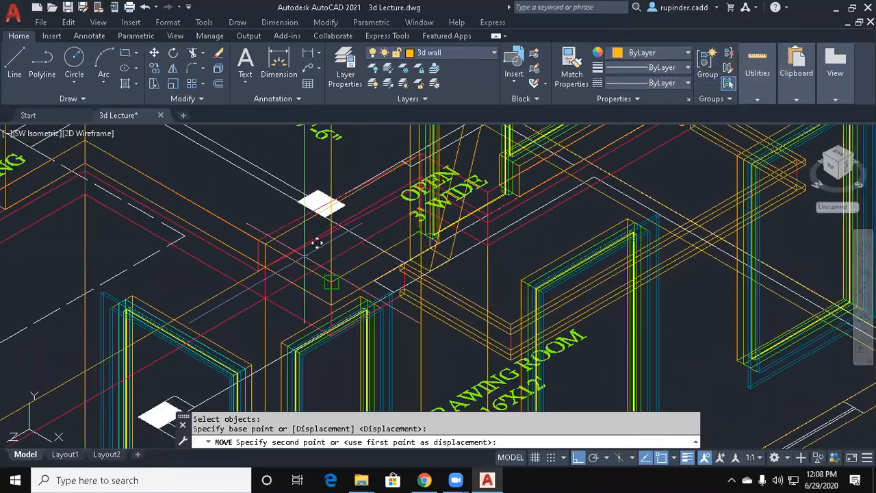
pyautogui.scroll(4, 269, 261)
pyautogui.press('Escape')
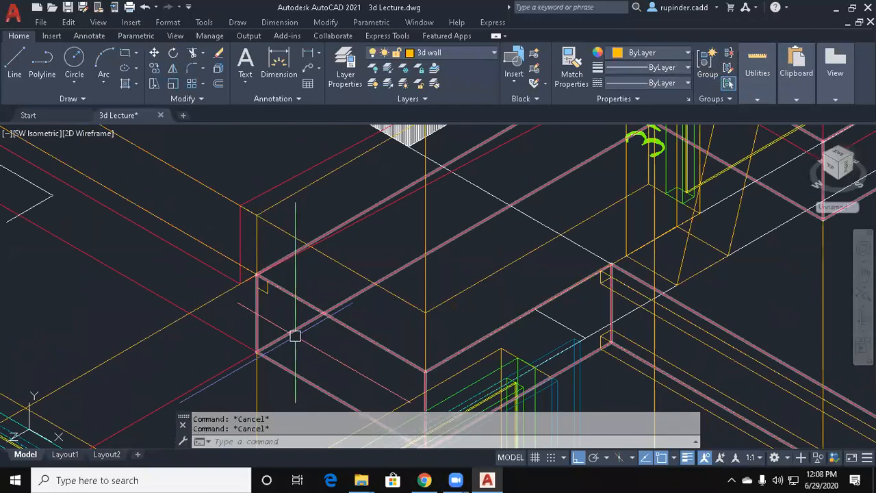
# Copy the square profile from its lower corner down to the porch slab's bottom corner.
pyautogui.write('ci')
pyautogui.press('BackSpace')
pyautogui.press('BackSpace')
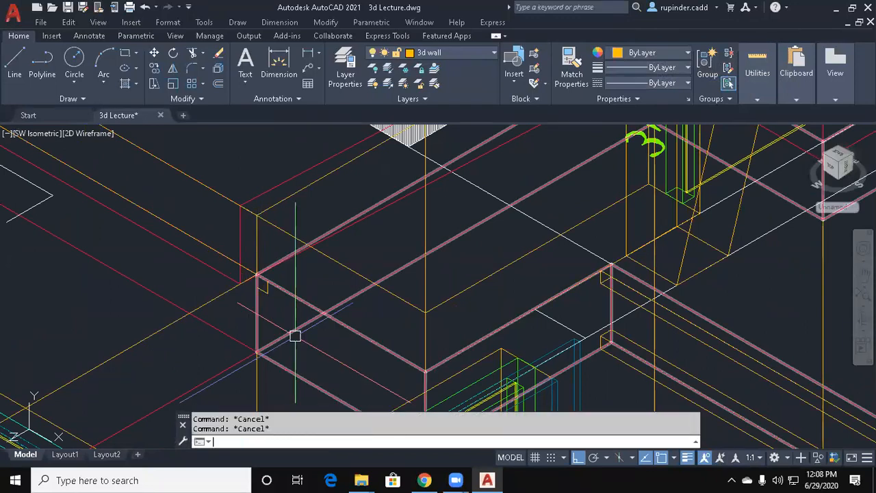
pyautogui.write('co')
pyautogui.press('Return')
pyautogui.scroll(2, 267, 328)
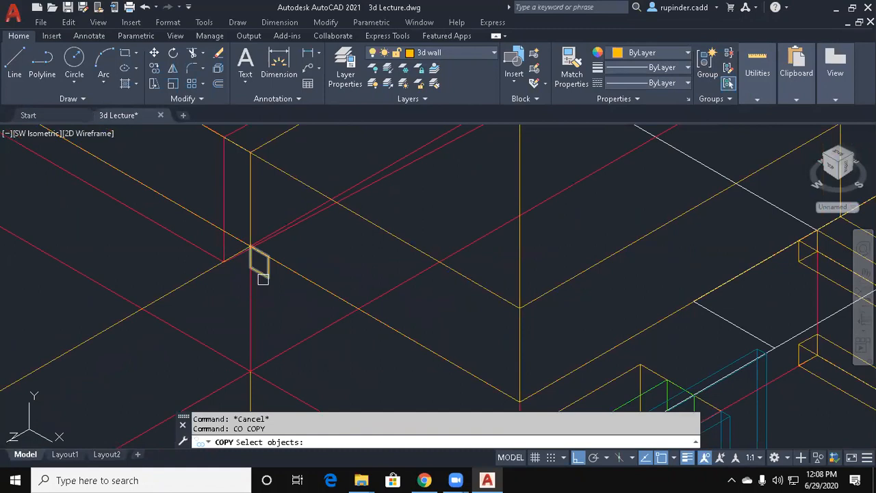
pyautogui.press('Return')
pyautogui.click(252, 267)
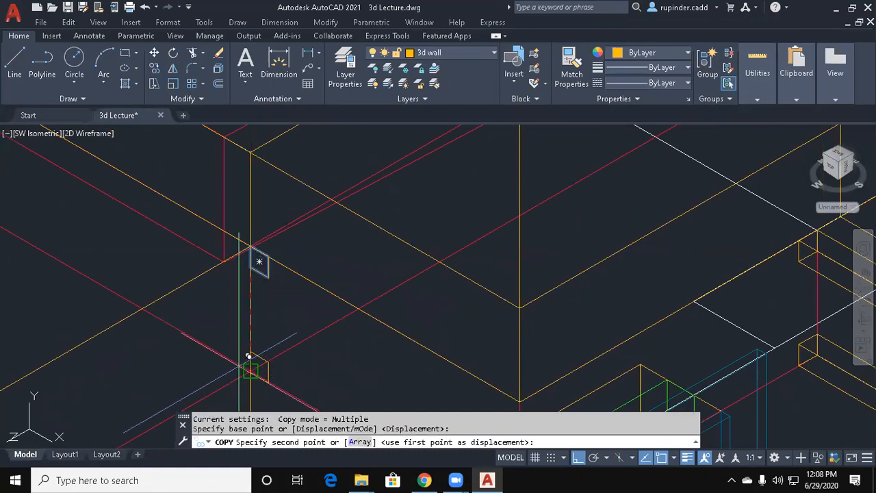
pyautogui.click(251, 370)
pyautogui.press('Escape')
# Sweep both square profiles along the polyline around the porch slab's outer edges.
pyautogui.write('swe')
pyautogui.press('Return')
pyautogui.click(257, 355)
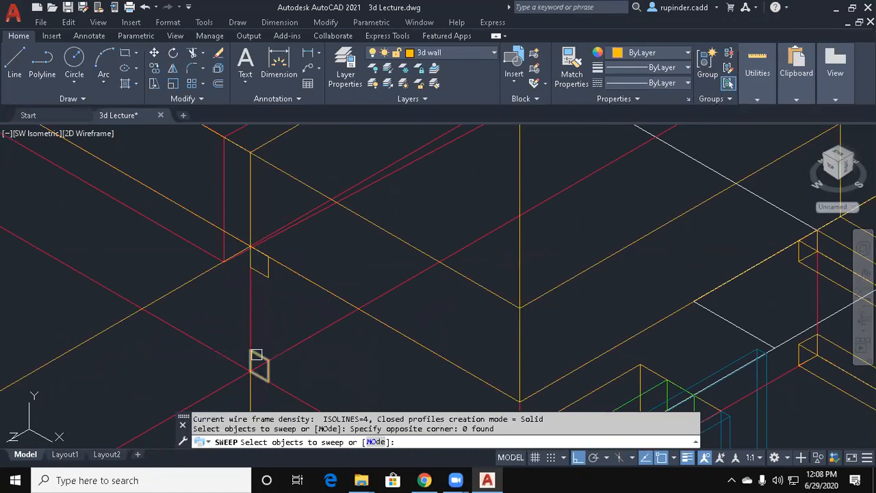
pyautogui.press('Return')
pyautogui.click(196, 277)
pyautogui.press('Return')
pyautogui.scroll(-5, 231, 327)
pyautogui.press('Escape')
pyautogui.press('Escape')
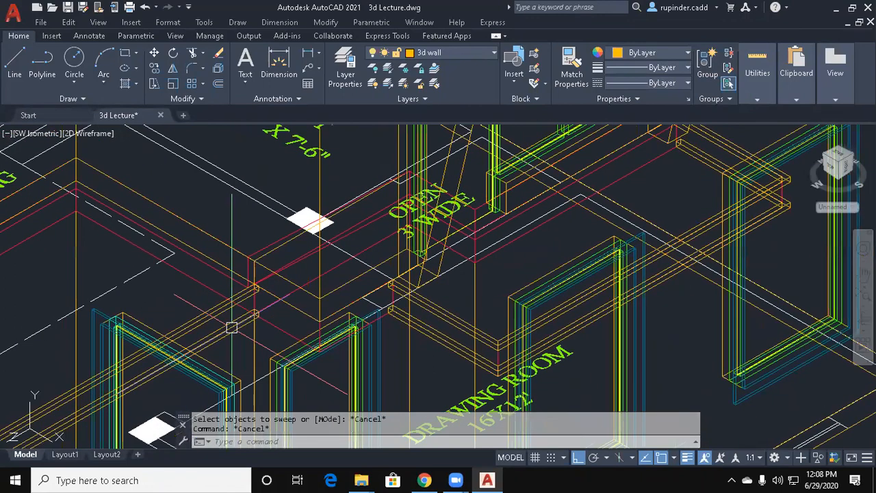
# Reapply the 2D Wireframe visual style.
pyautogui.write('vs')
pyautogui.press('Return')
pyautogui.write('2')
pyautogui.scroll(-3, 282, 308)
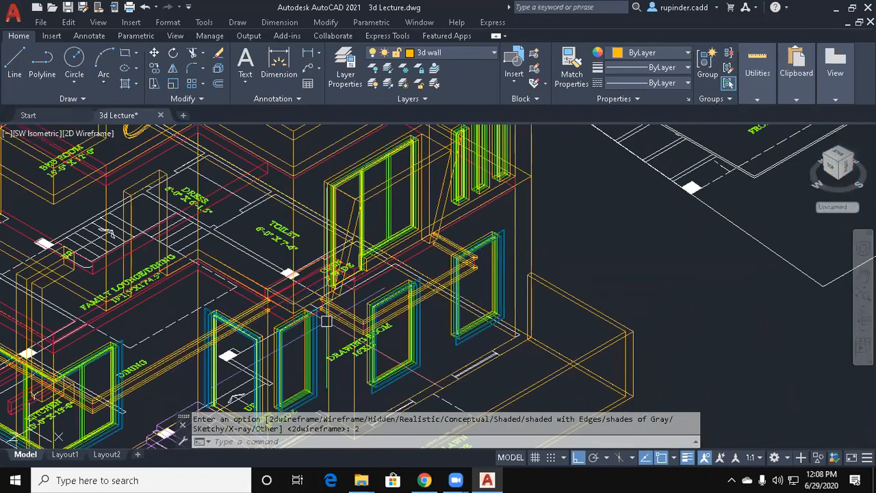
# Switch to the Conceptual visual style and inspect the trim bands on the porch slab and the house front.
pyautogui.moveTo(326, 321); pyautogui.dragTo(356, 289, button='middle')
pyautogui.press('Escape')
pyautogui.write('vs')
pyautogui.press('Return')
pyautogui.write('c')
pyautogui.press('Return')
pyautogui.scroll(-3, 305, 288)
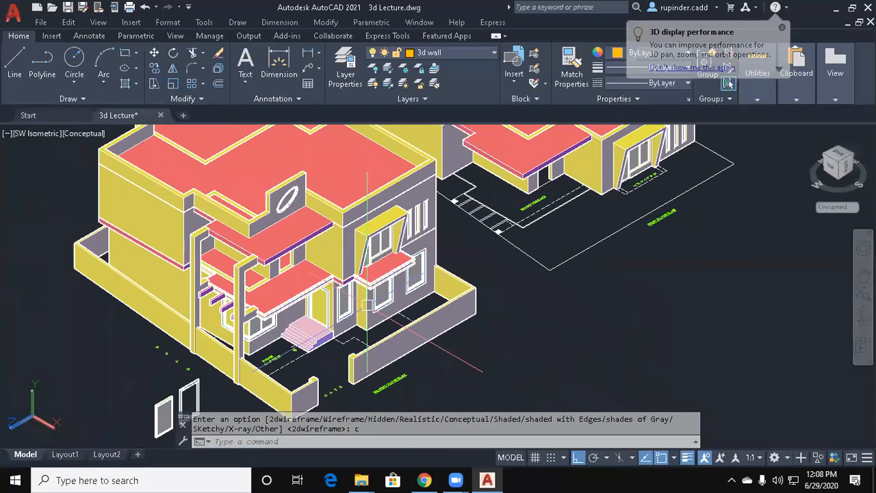
pyautogui.scroll(4, 304, 288)
pyautogui.moveTo(304, 288); pyautogui.dragTo(193, 289, button='middle')
pyautogui.moveTo(313, 312); pyautogui.dragTo(302, 260, button='middle')
pyautogui.press('Escape')
pyautogui.press('Escape')
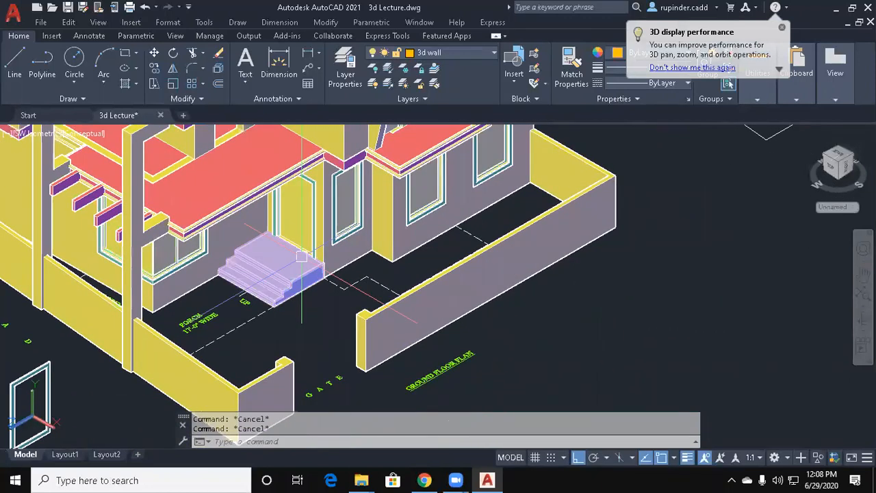
# Set the visual style back to 2D Wireframe after inspecting the shaded front.
pyautogui.write('vs')
pyautogui.press('Return')
pyautogui.write('2')
pyautogui.press('Return')
pyautogui.press('Escape')
pyautogui.press('Escape')
# Delete the two loose window frames, green and blue, lying outside the boundary wall.
pyautogui.scroll(-3, 432, 348)
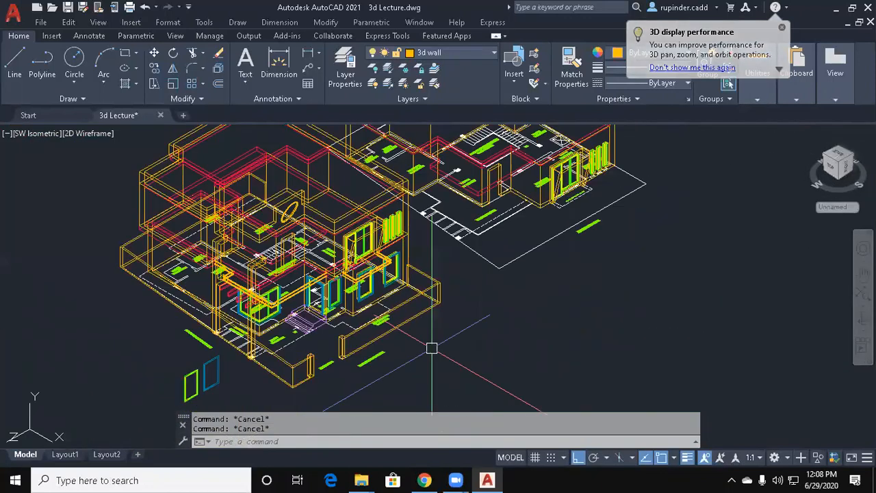
pyautogui.moveTo(241, 367); pyautogui.dragTo(290, 322, button='middle')
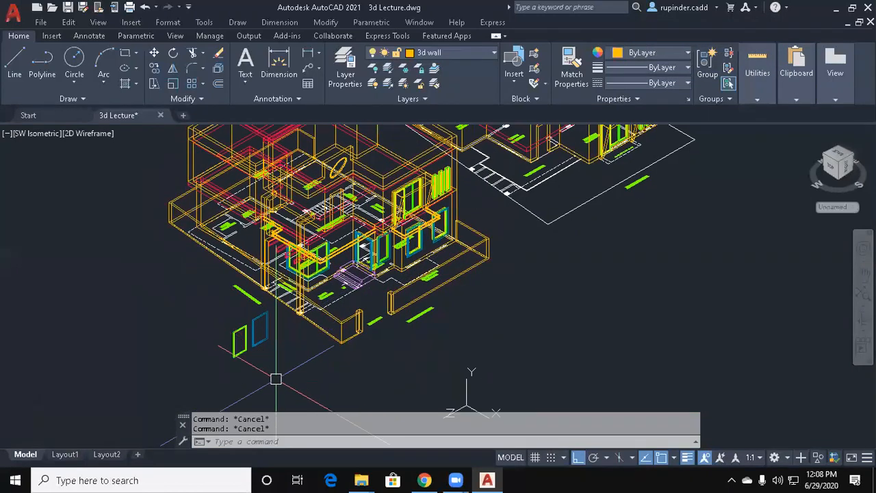
pyautogui.moveTo(267, 321); pyautogui.dragTo(208, 326)
pyautogui.press('Delete')
pyautogui.press('Escape')
pyautogui.press('Escape')
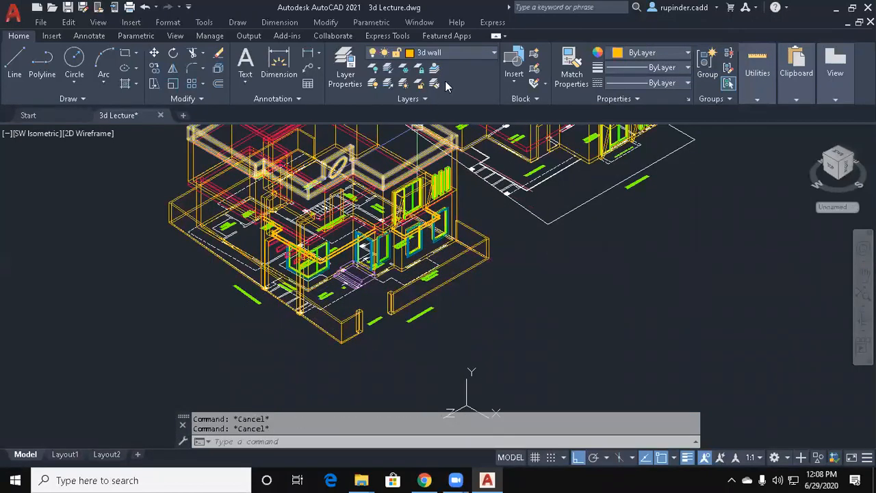
# Turn off the text, Window and Hatch layers.
pyautogui.click(454, 52)
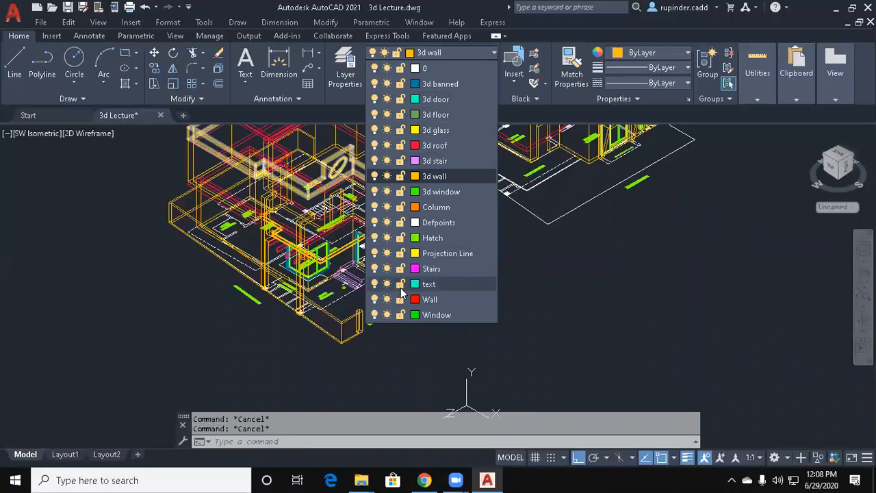
pyautogui.click(376, 282)
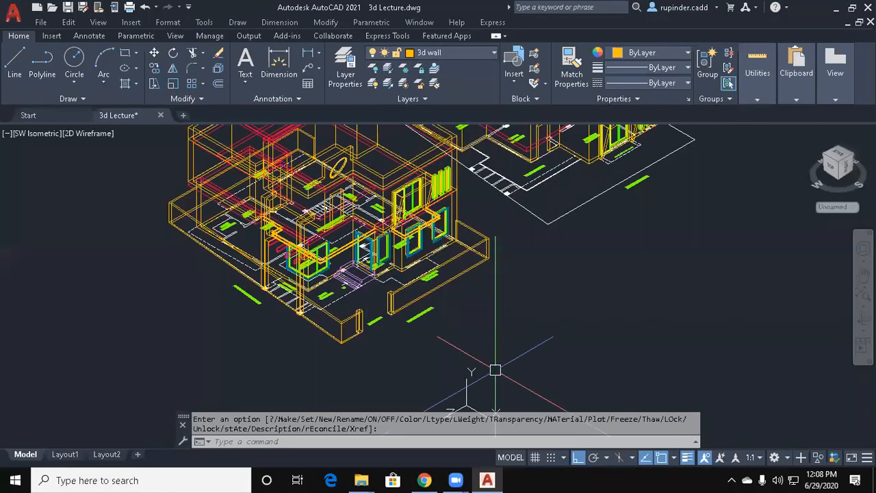
pyautogui.press('Escape')
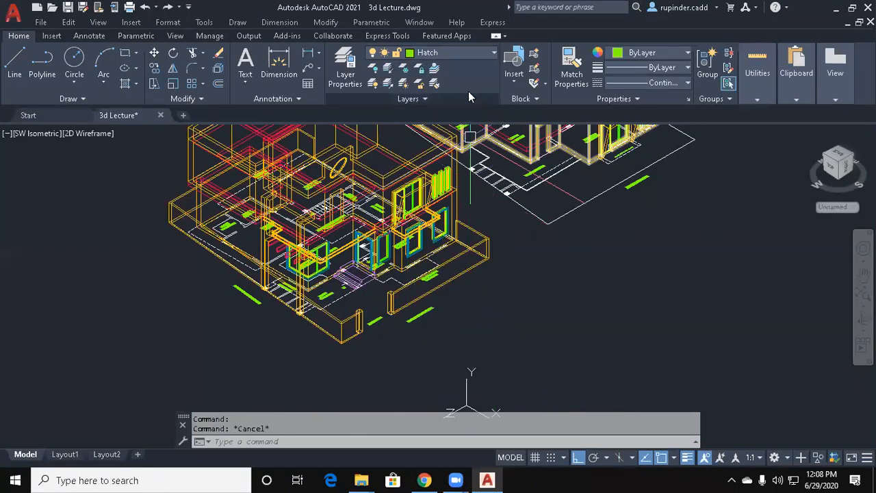
pyautogui.click(465, 53)
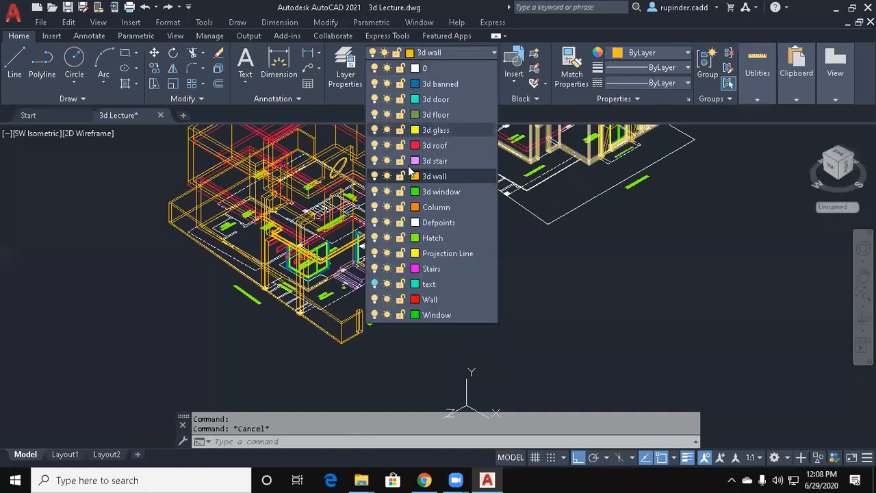
pyautogui.click(375, 315)
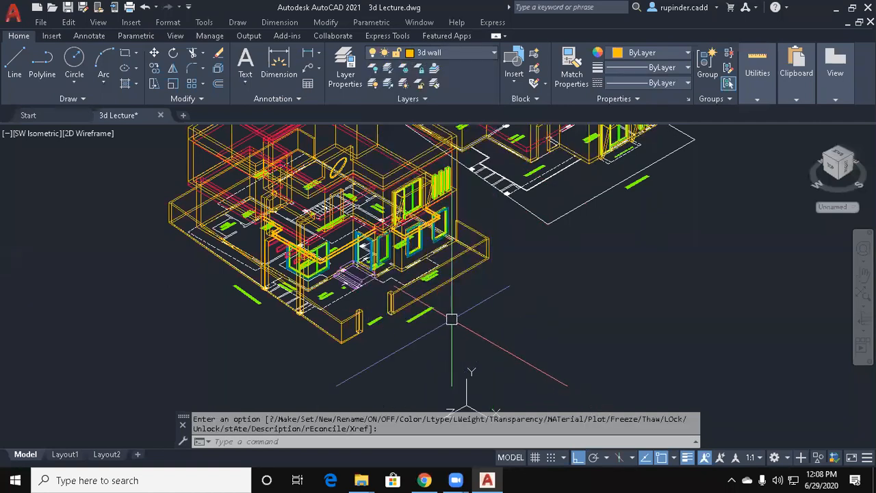
pyautogui.press('Escape')
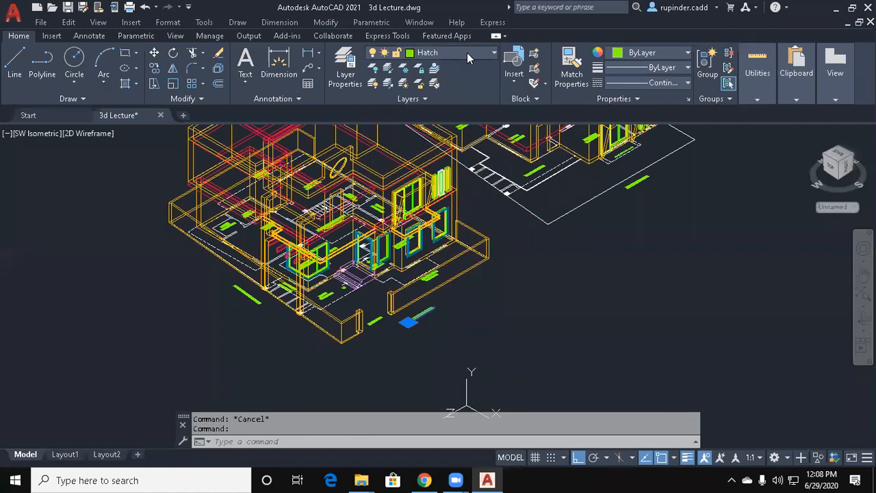
pyautogui.click(467, 53)
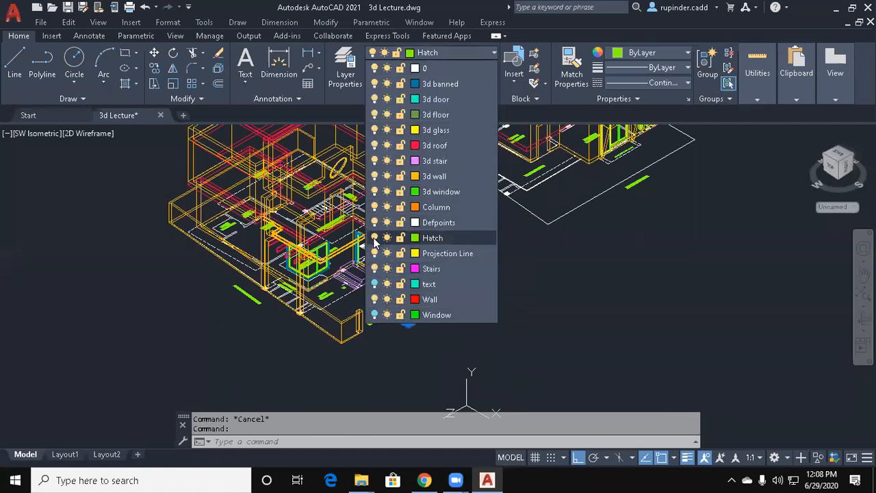
pyautogui.click(434, 176)
pyautogui.moveTo(401, 342); pyautogui.dragTo(413, 350, button='middle')
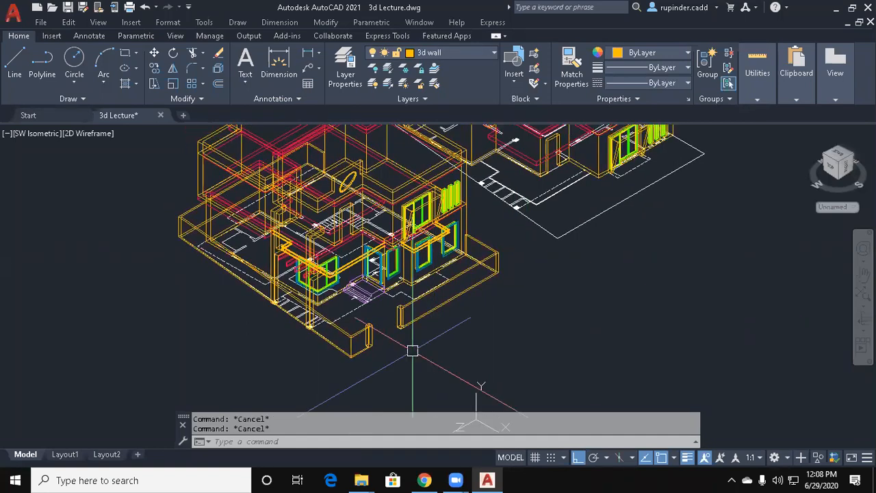
# Switch to the Top view and make 3d floor the current layer.
pyautogui.hotkey('alt', 'v')
pyautogui.press('d')
pyautogui.press('t')
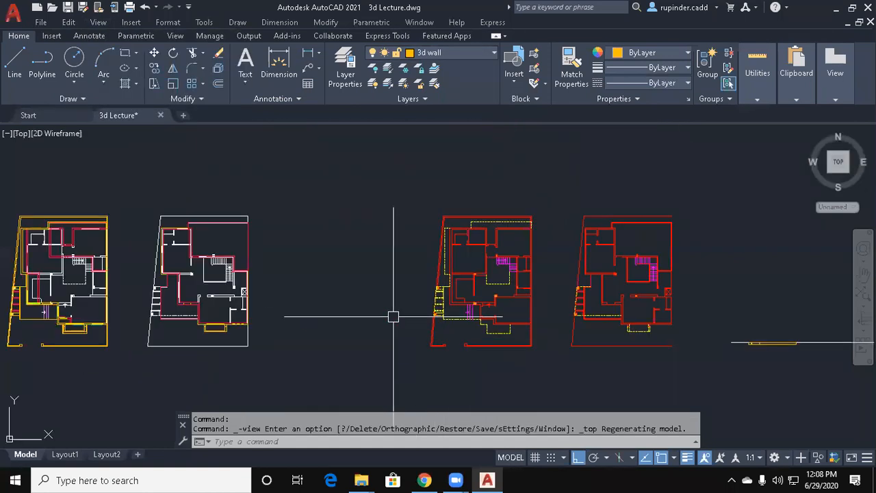
pyautogui.click(466, 49)
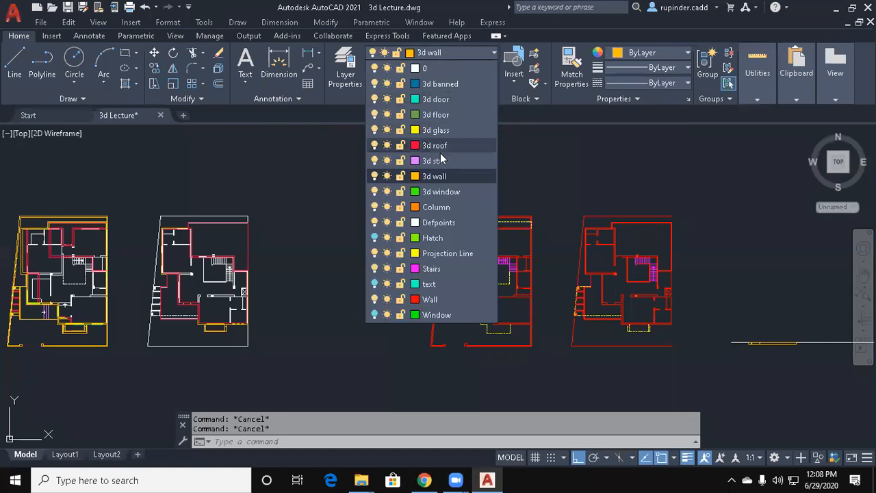
pyautogui.click(446, 115)
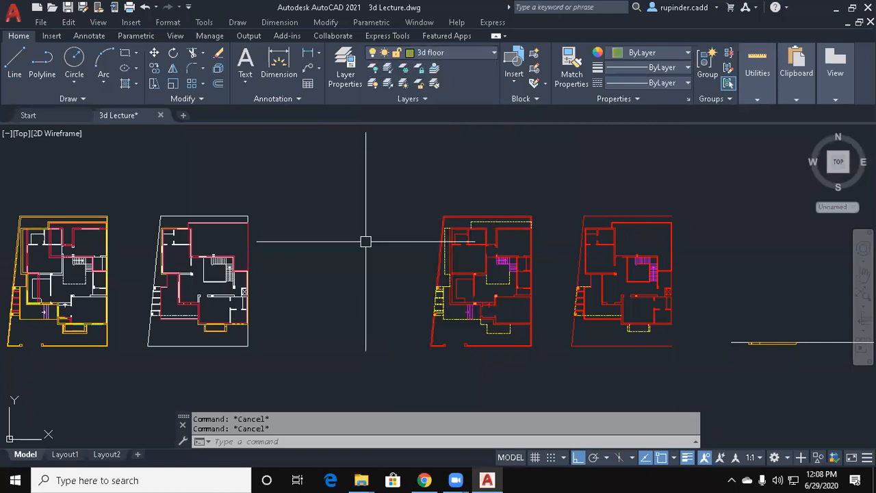
# Trace a closed polyline around the outer corners of the boundary wall on the 3D ground floor plan.
pyautogui.write('pl')
pyautogui.press('Return')
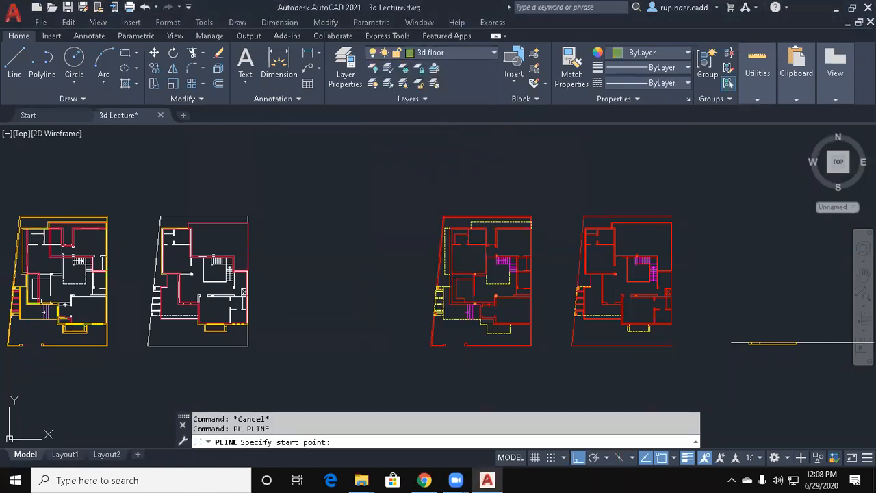
pyautogui.scroll(-1, 397, 256)
pyautogui.scroll(6, 273, 288)
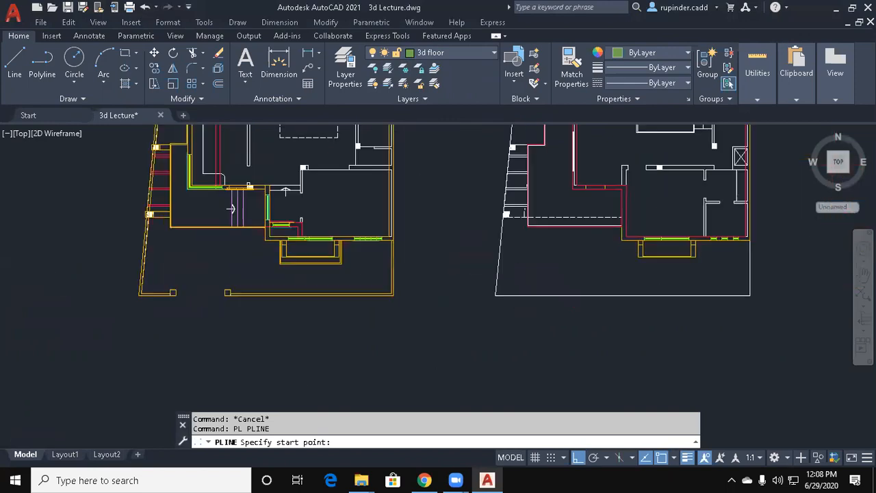
pyautogui.click(113, 288)
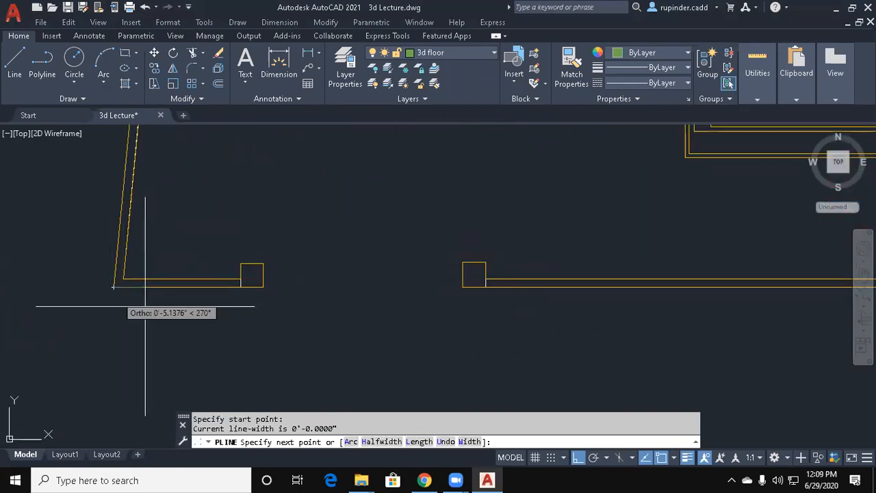
pyautogui.scroll(-4, 145, 306)
pyautogui.scroll(4, 527, 302)
pyautogui.click(507, 292)
pyautogui.scroll(-4, 534, 186)
pyautogui.moveTo(532, 178); pyautogui.dragTo(546, 384, button='middle')
pyautogui.moveTo(577, 145); pyautogui.dragTo(578, 297, button='middle')
pyautogui.scroll(5, 548, 287)
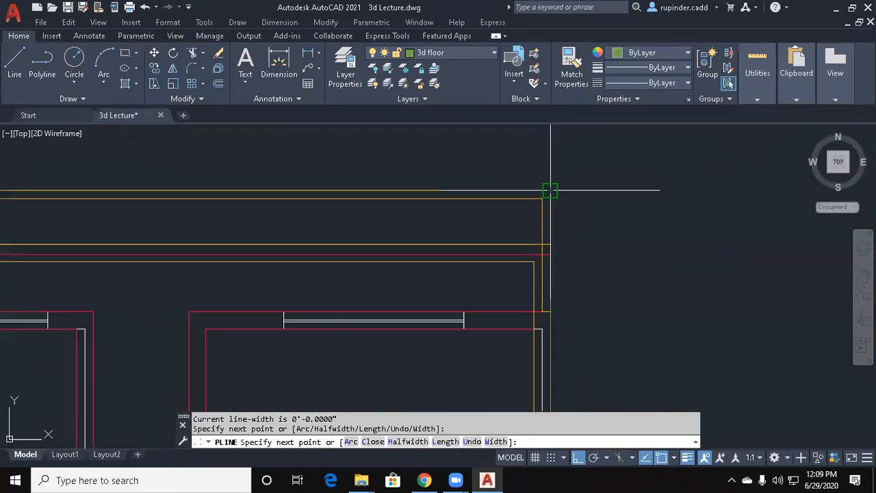
pyautogui.click(551, 190)
pyautogui.scroll(-4, 411, 171)
pyautogui.scroll(5, 213, 168)
pyautogui.click(207, 169)
pyautogui.scroll(-4, 255, 225)
pyautogui.moveTo(279, 273); pyautogui.dragTo(385, 130, button='middle')
pyautogui.moveTo(361, 260); pyautogui.dragTo(364, 237, button='middle')
pyautogui.scroll(-4, 364, 237)
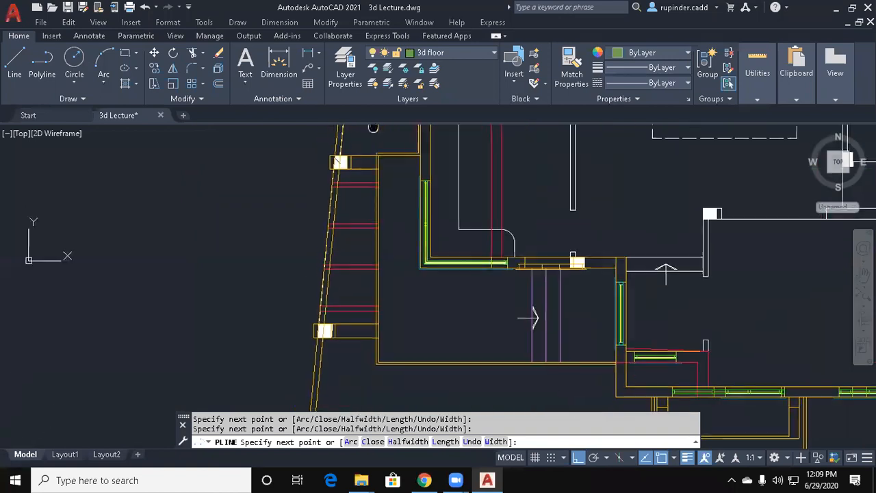
pyautogui.write('c')
pyautogui.press('Return')
pyautogui.scroll(-2, 409, 237)
pyautogui.press('Escape')
pyautogui.press('Escape')
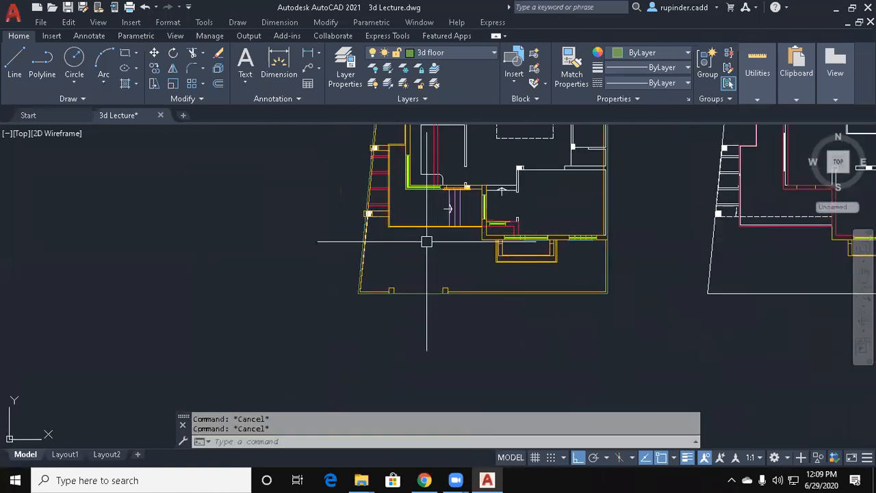
# Extrude the boundary outline 12" to form the plot's floor slab.
pyautogui.write('ext')
pyautogui.press('Return')
pyautogui.click(423, 293)
pyautogui.press('Return')
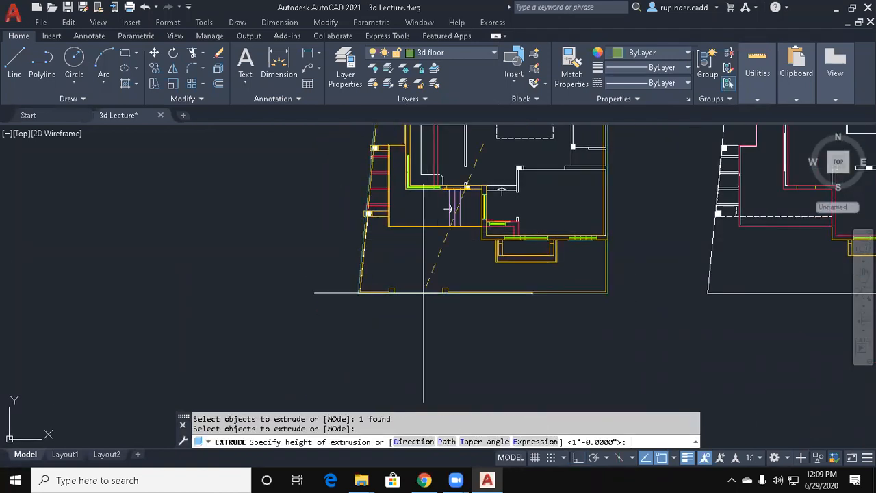
pyautogui.write('12')
pyautogui.press('Escape')
pyautogui.press('Escape')
# Switch to the SW Isometric view and move the floor slab straight down by 12".
pyautogui.click(405, 369)
pyautogui.press('Escape')
pyautogui.click(98, 21)
pyautogui.click(294, 367)
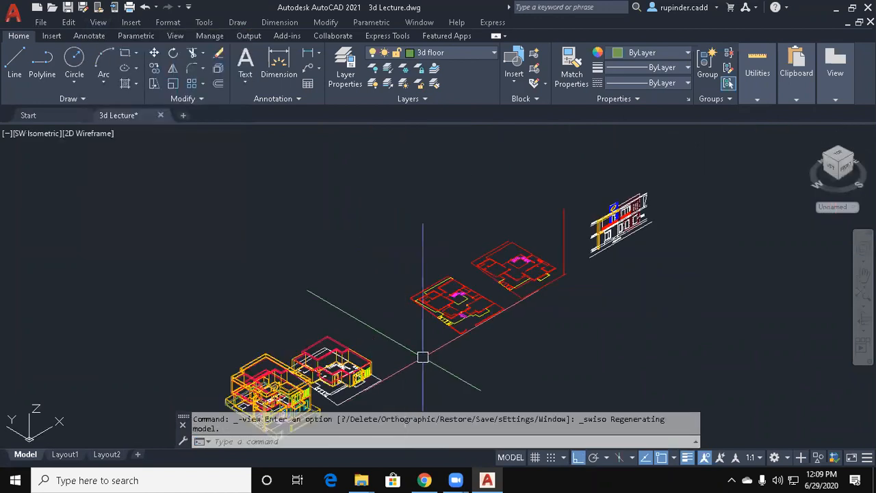
pyautogui.scroll(5, 336, 276)
pyautogui.press('Escape')
pyautogui.press('Escape')
pyautogui.scroll(-1, 374, 297)
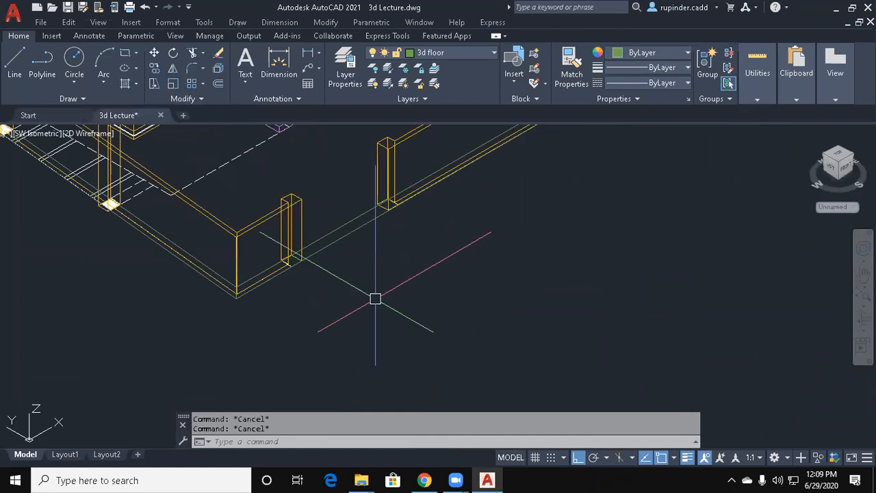
pyautogui.write('m')
pyautogui.press('Return')
pyautogui.click(348, 234)
pyautogui.press('Return')
pyautogui.click(390, 280)
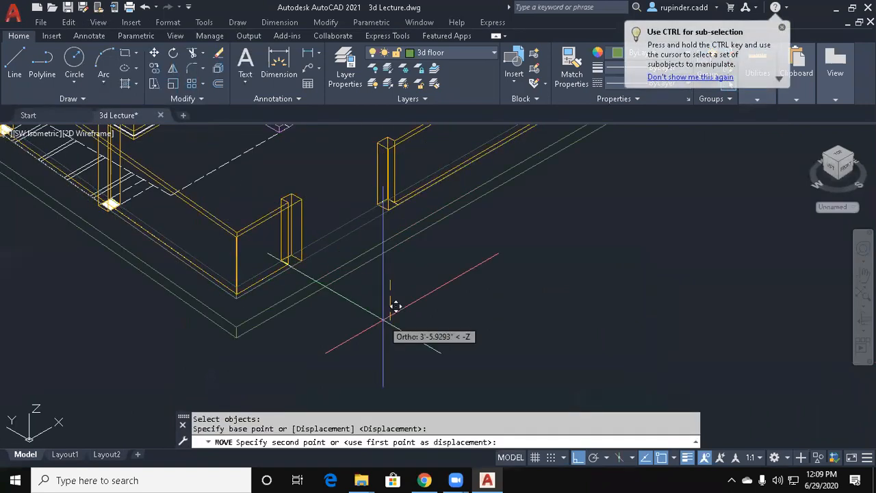
pyautogui.write('12')
pyautogui.press('Return')
# Check the floor slab beneath the house in the Conceptual visual style, then return to 2D Wireframe.
pyautogui.write('vs')
pyautogui.press('Return')
pyautogui.write('c')
pyautogui.press('Return')
pyautogui.moveTo(382, 319); pyautogui.dragTo(445, 288, button='middle')
pyautogui.write('ucs')
pyautogui.press('Return')
pyautogui.press('Escape')
pyautogui.write('vs')
pyautogui.press('Return')
pyautogui.write('2')
pyautogui.press('Return')
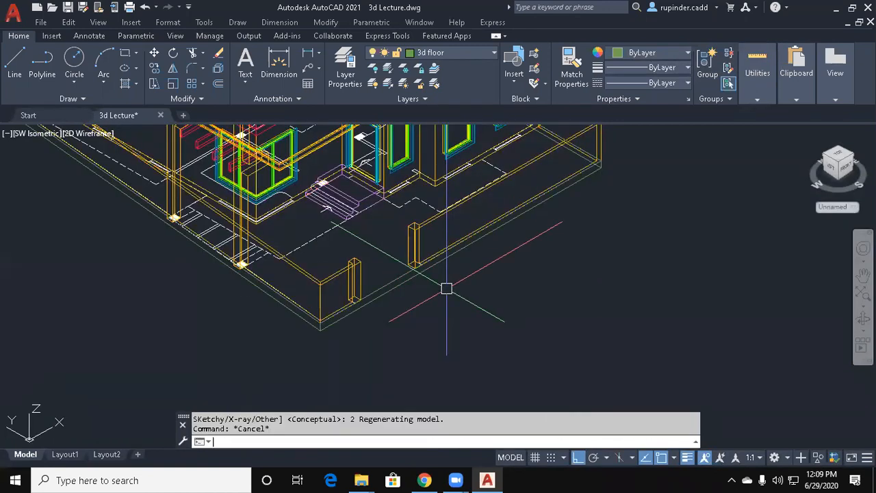
# Reorient the UCS with the ZAxis option so that Z runs along the front boundary wall.
pyautogui.write('ucs')
pyautogui.press('Return')
pyautogui.write('za')
pyautogui.press('Return')
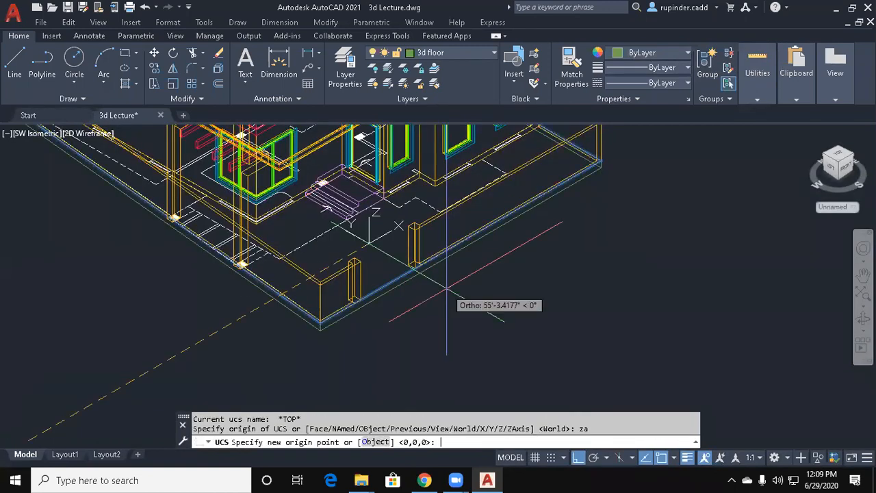
pyautogui.click(321, 281)
pyautogui.click(593, 228)
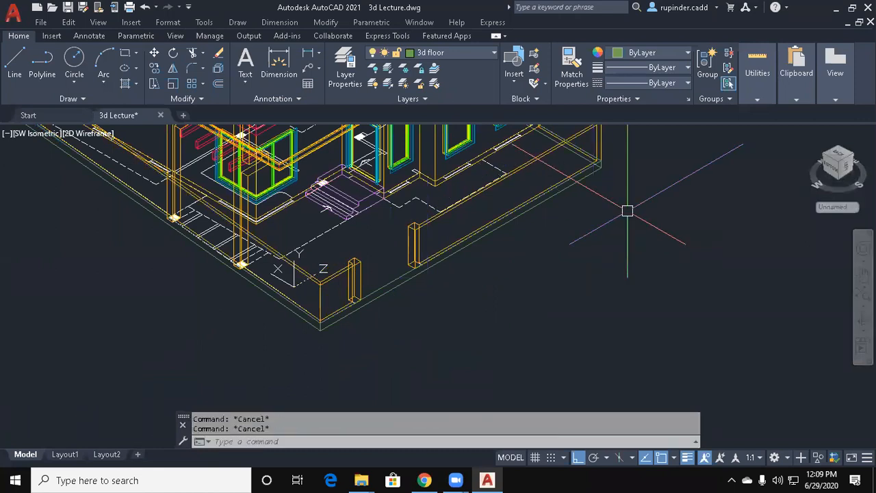
# Draw a closed triangular ramp profile at the gate pillar's base, down the slab edge and 36" outward.
pyautogui.write('pl')
pyautogui.press('Return')
pyautogui.scroll(4, 375, 273)
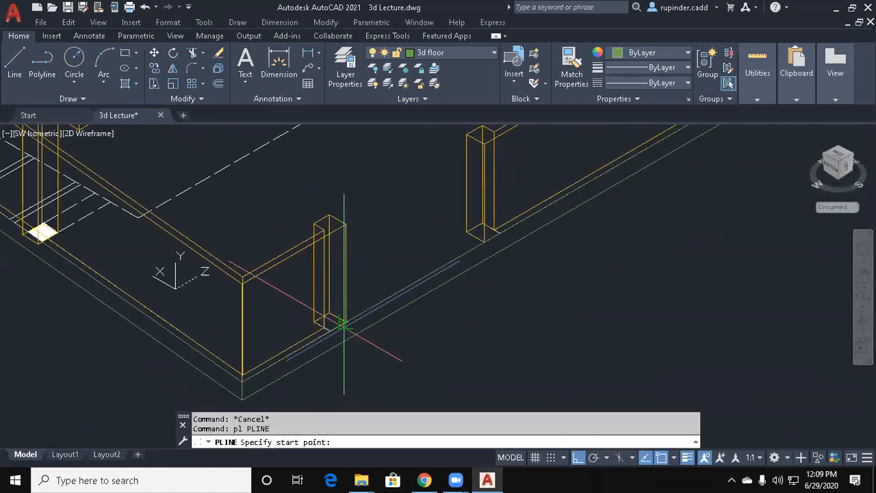
pyautogui.click(343, 322)
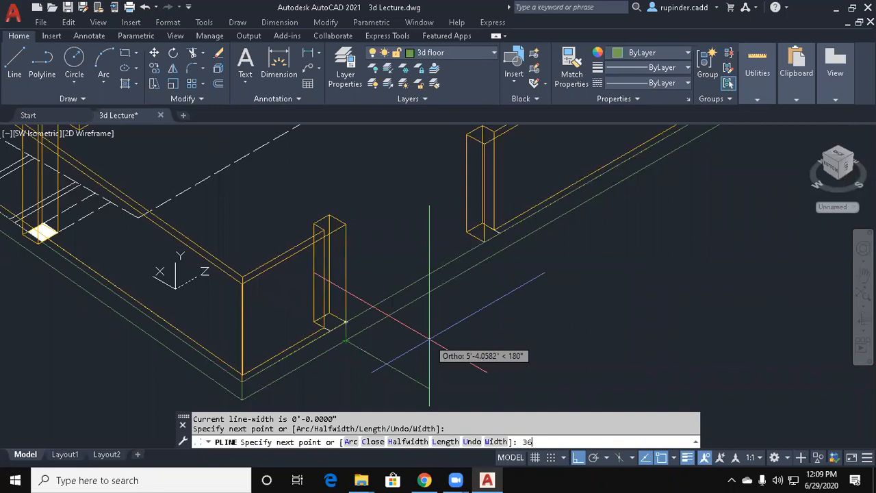
pyautogui.write('36')
pyautogui.press('Return')
pyautogui.press('Escape')
pyautogui.press('Escape')
pyautogui.press('Escape')
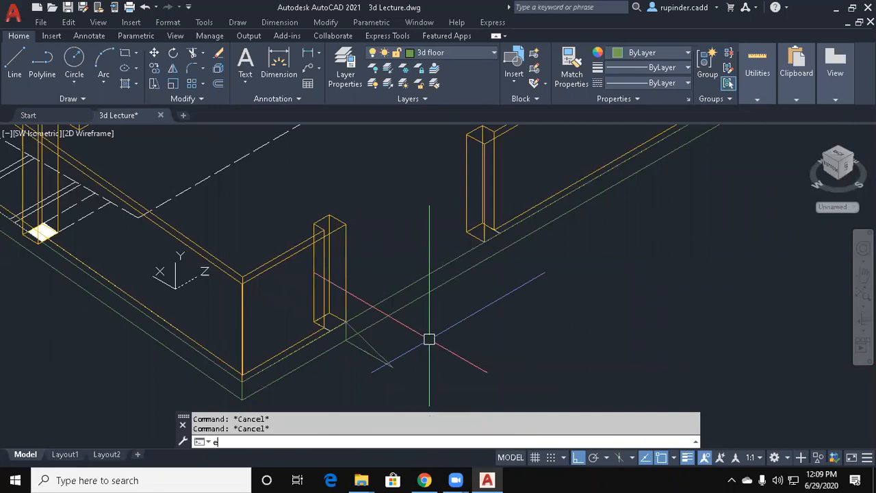
# Extrude the triangular profile along the gate opening to the other pillar to form the entrance ramp.
pyautogui.write('ext')
pyautogui.press('Return')
pyautogui.click(370, 340)
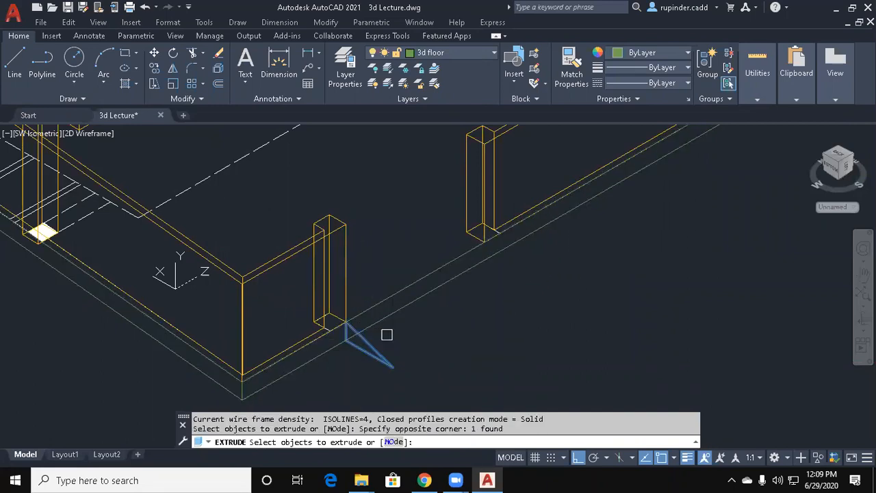
pyautogui.press('Return')
pyautogui.moveTo(484, 243); pyautogui.dragTo(563, 297, button='middle')
pyautogui.press('Escape')
pyautogui.press('Escape')
# Reset the UCS to World.
pyautogui.write('pl')
pyautogui.press('Return')
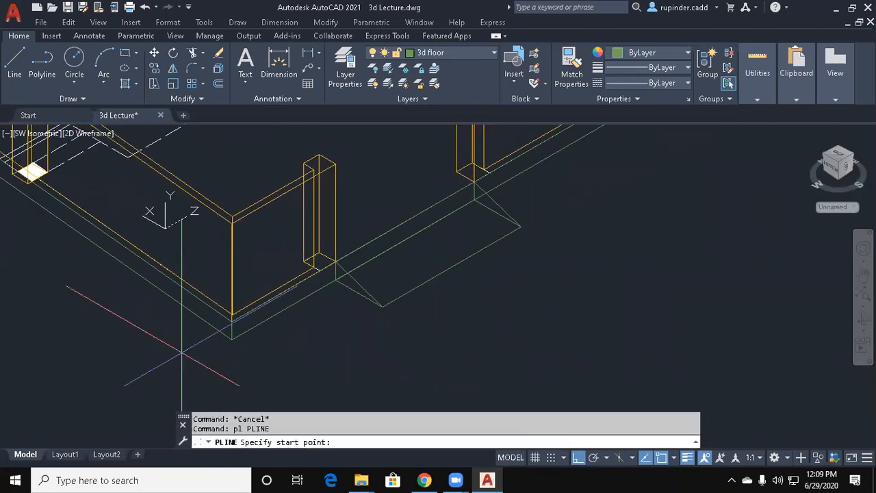
pyautogui.press('Escape')
pyautogui.write('ucs')
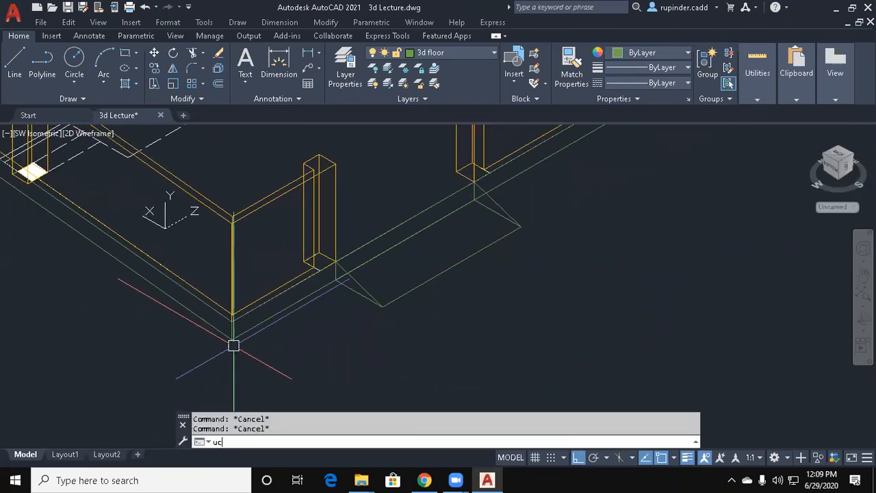
pyautogui.press('Return')
pyautogui.press('Return')
# Draw a 36" polyline outward from the bottom front corner of the slab beside the shorter front wall.
pyautogui.write('pl')
pyautogui.press('Return')
pyautogui.click(233, 339)
pyautogui.write('3')
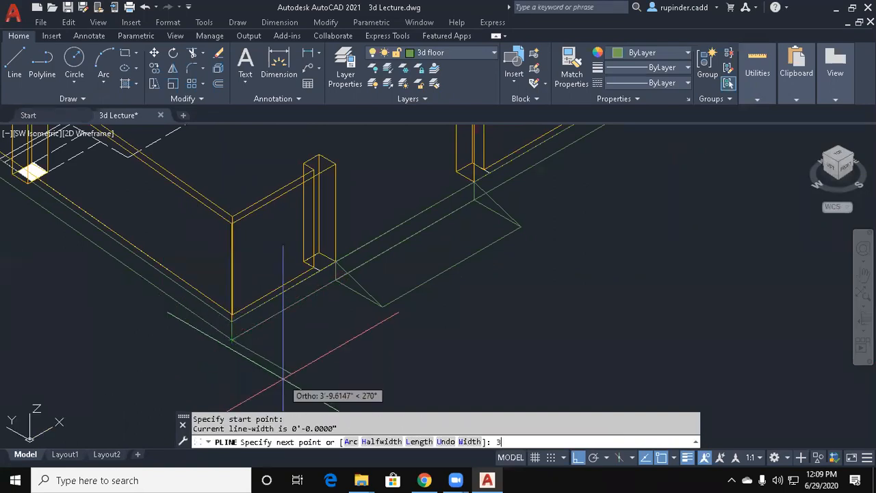
pyautogui.write('6')
pyautogui.press('Return')
pyautogui.press('Escape')
pyautogui.press('Return')
pyautogui.click(723, 167)
pyautogui.scroll(2, 727, 167)
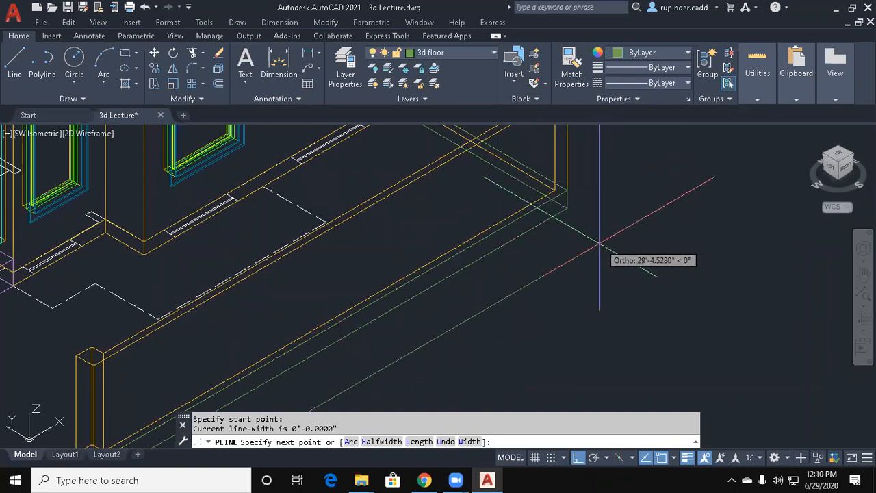
pyautogui.press('Escape')
# Draw a polyline 36" outward from the slab's opposite front corner and back along the ramp's outer edge.
pyautogui.press('Return')
pyautogui.click(566, 206)
pyautogui.press('Return')
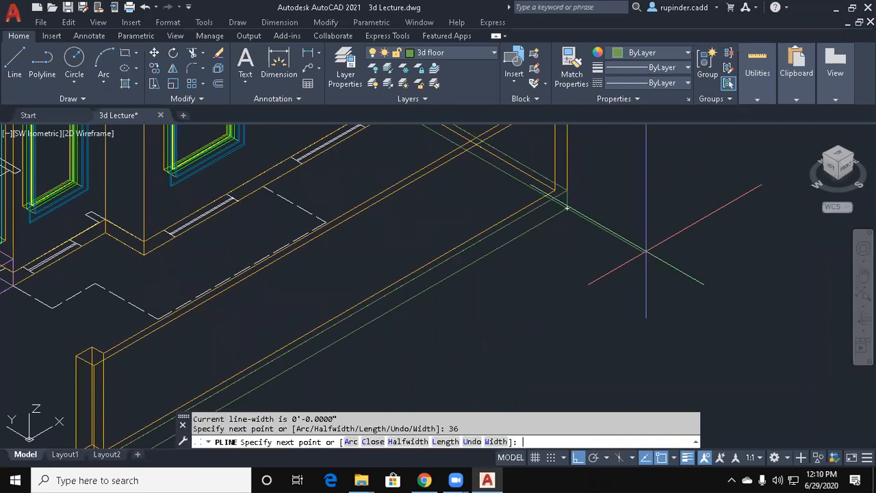
pyautogui.scroll(-5, 656, 247)
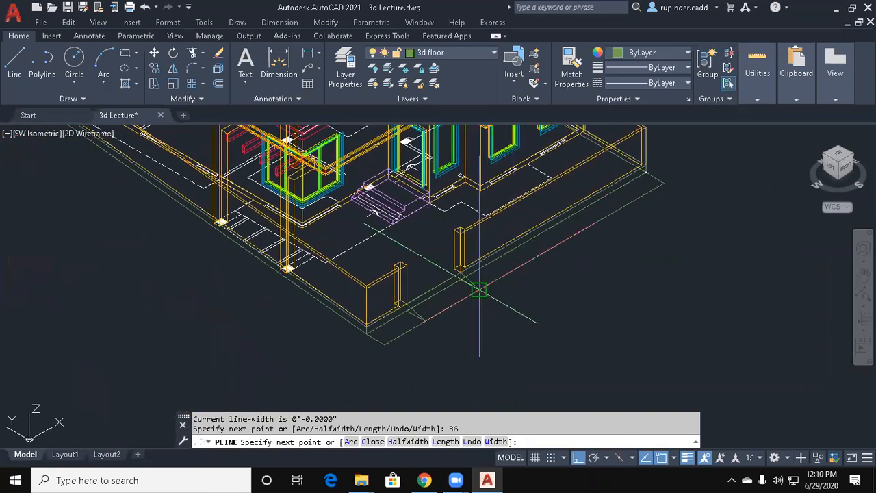
pyautogui.press('Escape')
pyautogui.press('Escape')
pyautogui.press('Escape')
# Reorient the UCS with the ZAxis option so that Z points outward from the front boundary.
pyautogui.write('ucs')
pyautogui.press('Return')
pyautogui.write('za')
pyautogui.press('Return')
pyautogui.click(223, 328)
pyautogui.click(271, 350)
pyautogui.press('Return')
pyautogui.press('Escape')
pyautogui.press('Escape')
# Draw a small upright rectangle beside the slab's front corner as the edge profile.
pyautogui.write('rec')
pyautogui.press('Return')
pyautogui.moveTo(291, 384); pyautogui.dragTo(270, 343, button='middle')
pyautogui.click(296, 353)
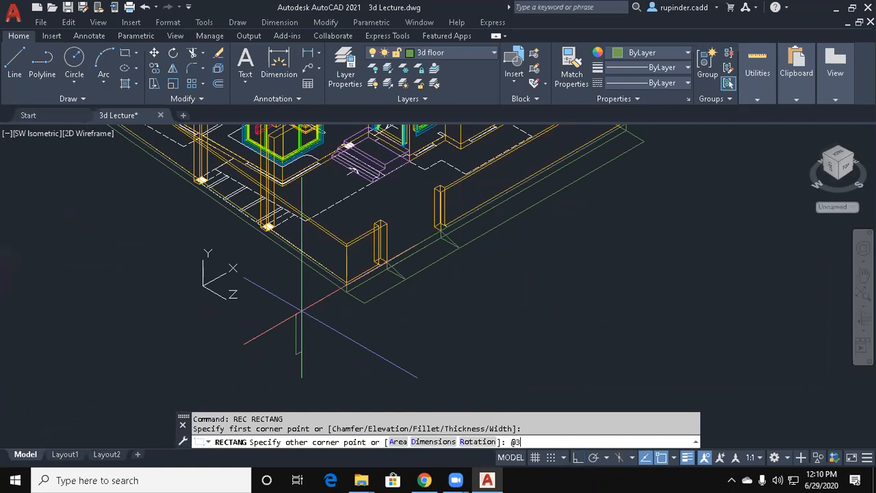
pyautogui.press('Return')
pyautogui.press('Escape')
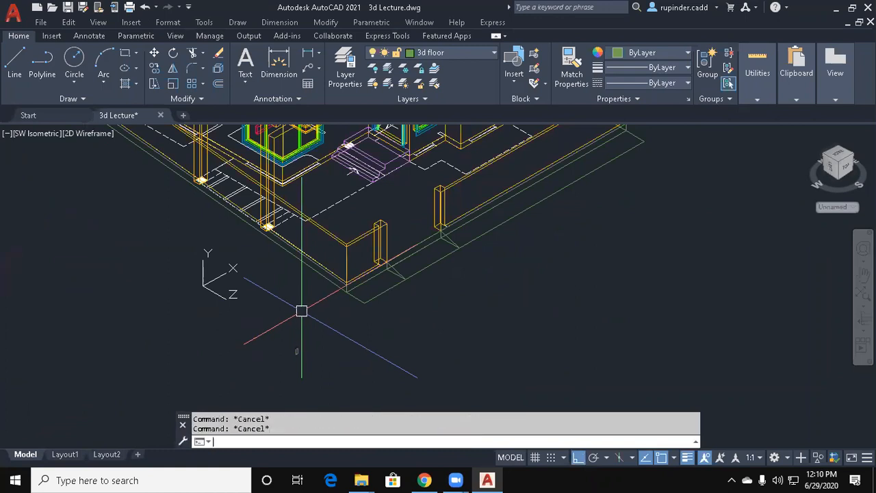
# Fillet the rectangle's outer top corner with a 1" radius.
pyautogui.scroll(5, 281, 367)
pyautogui.write('f')
pyautogui.press('Return')
pyautogui.write('r')
pyautogui.press('Return')
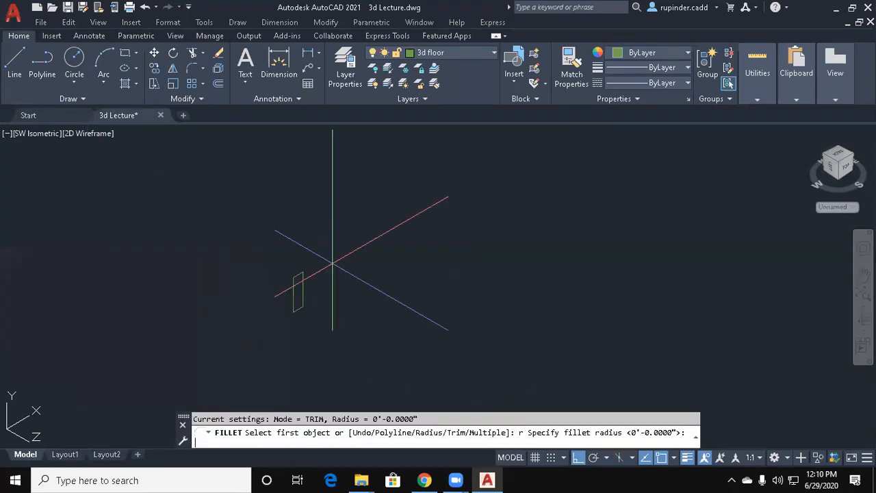
pyautogui.write('1')
pyautogui.press('Return')
pyautogui.click(317, 249)
pyautogui.click(330, 231)
pyautogui.scroll(2, 331, 237)
pyautogui.press('Return')
pyautogui.press('Escape')
pyautogui.press('Escape')
# Move the rounded profile onto the slab's bottom front corner, at the start of the 36" polyline.
pyautogui.write('m')
pyautogui.press('Return')
pyautogui.click(383, 363)
pyautogui.click(315, 373)
pyautogui.press('Return')
pyautogui.click(301, 375)
pyautogui.scroll(-3, 315, 362)
pyautogui.moveTo(398, 297); pyautogui.dragTo(472, 249, button='middle')
pyautogui.scroll(5, 485, 260)
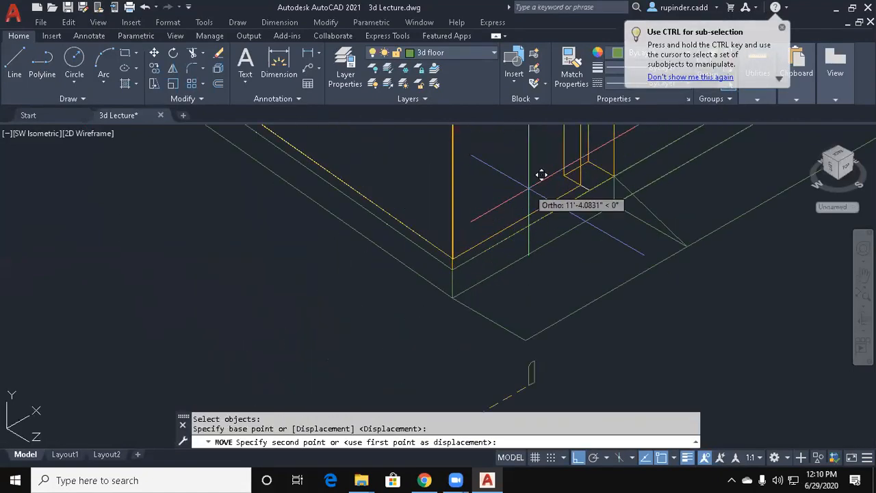
pyautogui.press('Escape')
pyautogui.press('Escape')
# Copy the rounded profile from the slab corner to the open space in front of the plot.
pyautogui.write('co')
pyautogui.press('Return')
pyautogui.click(457, 281)
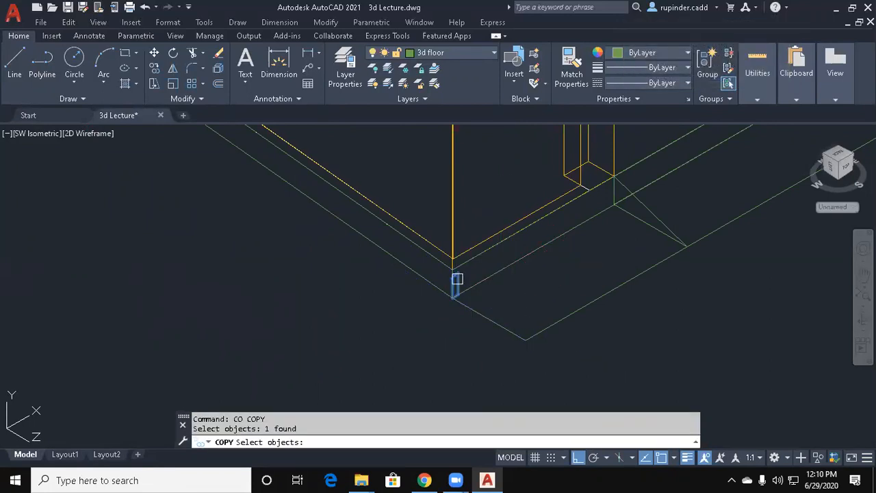
pyautogui.press('Return')
pyautogui.click(518, 277)
pyautogui.press('Escape')
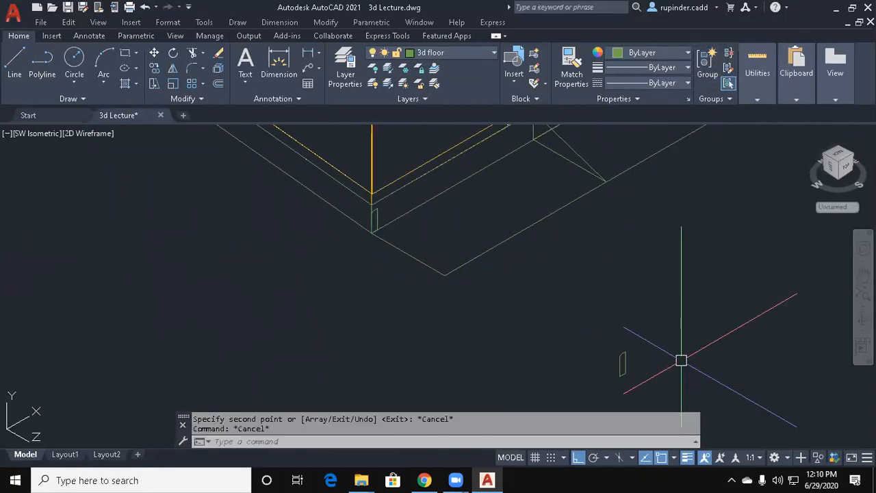
# Sweep the profile at the slab corner along the polyline beside the shorter front wall.
pyautogui.write('swe')
pyautogui.press('Return')
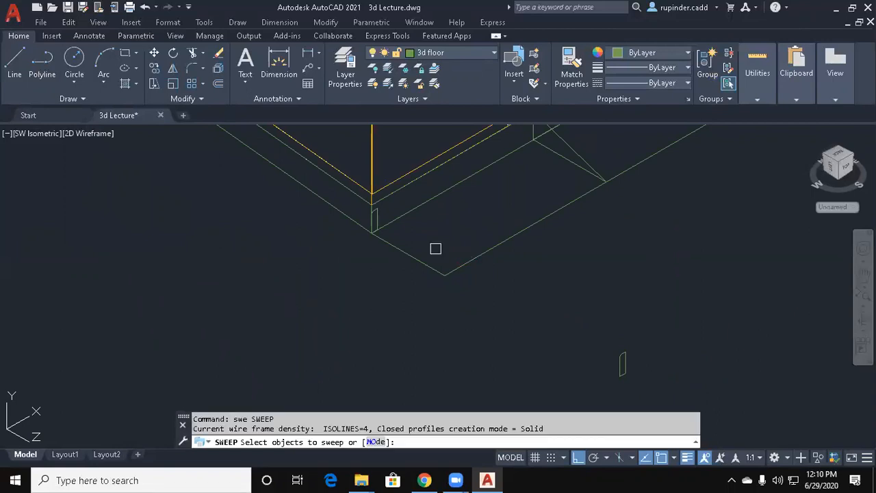
pyautogui.click(379, 212)
pyautogui.press('Return')
pyautogui.click(398, 249)
pyautogui.press('Escape')
pyautogui.press('Escape')
pyautogui.scroll(-4, 486, 274)
pyautogui.moveTo(543, 291); pyautogui.dragTo(508, 295, button='middle')
pyautogui.press('Return')
pyautogui.click(465, 236)
pyautogui.click(527, 310)
pyautogui.press('Escape')
pyautogui.press('Escape')
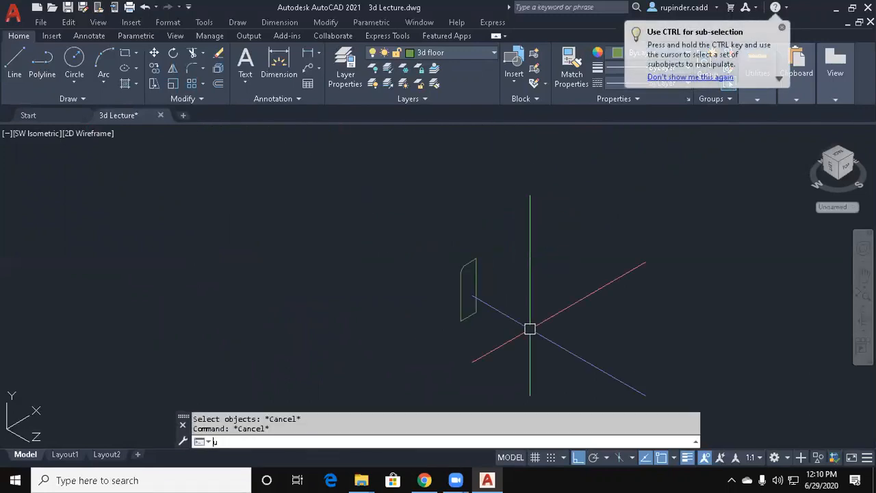
# Reset the UCS to World and rotate the spare profile a quarter turn in plan.
pyautogui.write('ucs')
pyautogui.press('Return')
pyautogui.press('Escape')
pyautogui.write('ro')
pyautogui.press('Return')
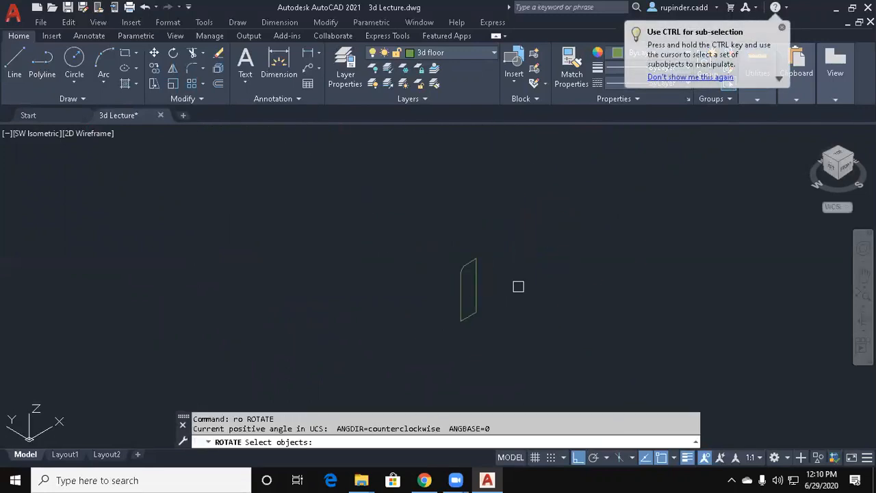
pyautogui.click(487, 302)
pyautogui.click(461, 308)
pyautogui.press('Return')
pyautogui.click(468, 291)
pyautogui.click(460, 211)
pyautogui.press('Return')
pyautogui.press('Escape')
pyautogui.press('Escape')
pyautogui.press('Return')
pyautogui.press('Escape')
pyautogui.press('Escape')
# Move the rotated profile to the outer corner of the ramp, on the polyline beside the longer front wall.
pyautogui.write('m')
pyautogui.press('Return')
pyautogui.click(489, 336)
pyautogui.click(488, 316)
pyautogui.press('Return')
pyautogui.click(504, 309)
pyautogui.scroll(-5, 504, 308)
pyautogui.moveTo(605, 226); pyautogui.dragTo(578, 269, button='middle')
pyautogui.scroll(5, 632, 274)
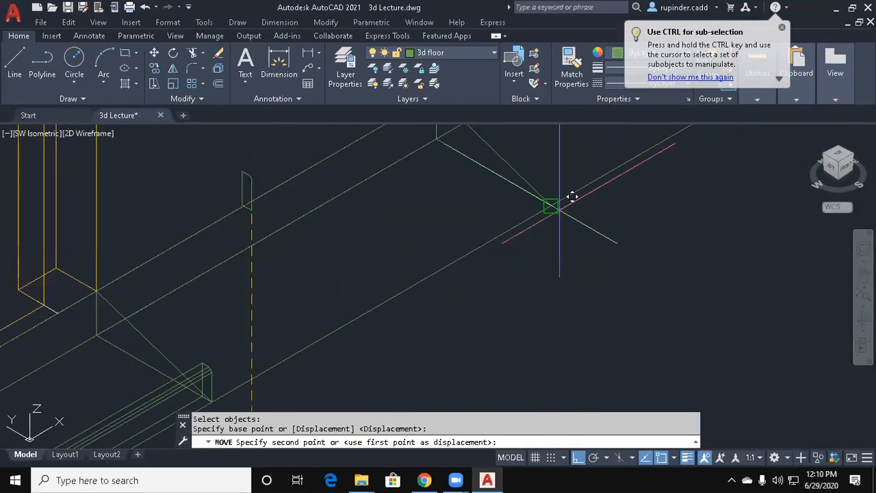
pyautogui.click(556, 203)
pyautogui.press('Escape')
pyautogui.press('Escape')
# Sweep the rotated profile along the polyline beside the longer front wall.
pyautogui.write('sweep')
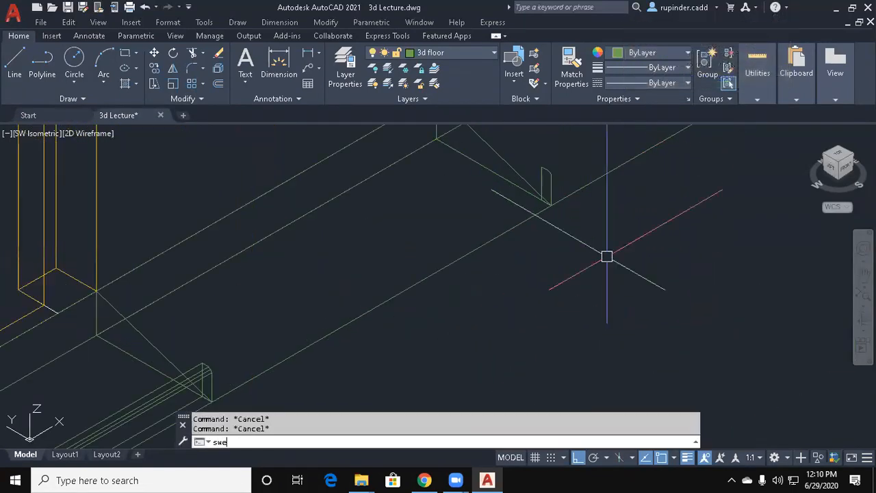
pyautogui.press('Return')
pyautogui.click(556, 181)
pyautogui.press('Return')
pyautogui.click(590, 182)
pyautogui.scroll(-4, 591, 182)
pyautogui.moveTo(616, 226)
pyautogui.mouseDown(button='middle')
pyautogui.moveTo(639, 264)
pyautogui.moveTo(546, 338)
pyautogui.mouseUp(button='middle')
pyautogui.press('Escape')
pyautogui.press('Escape')
# Set the visual style to Conceptual to shade the house and its new front edging.
pyautogui.write('vs')
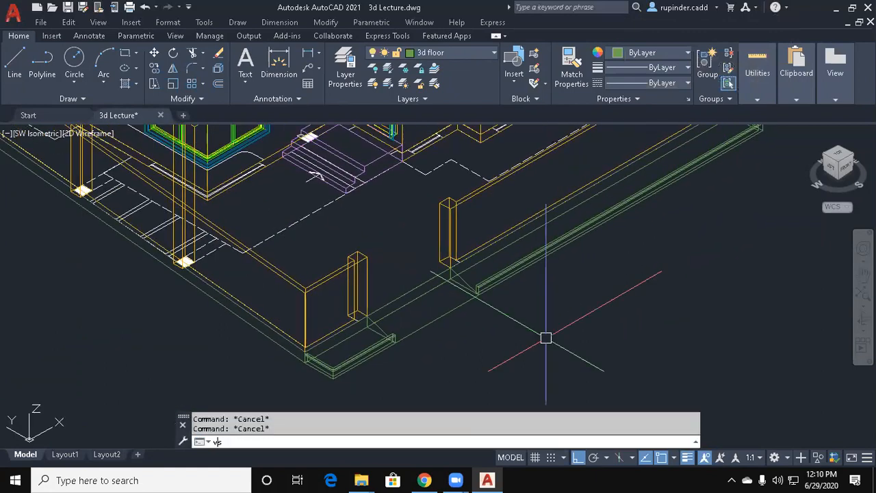
pyautogui.press('Return')
pyautogui.write('c')
pyautogui.press('Return')
pyautogui.scroll(-3, 545, 338)
pyautogui.moveTo(545, 338)
pyautogui.mouseDown(button='middle')
pyautogui.moveTo(534, 277)
pyautogui.moveTo(527, 301)
pyautogui.moveTo(541, 314)
pyautogui.moveTo(541, 334)
pyautogui.mouseUp(button='middle')
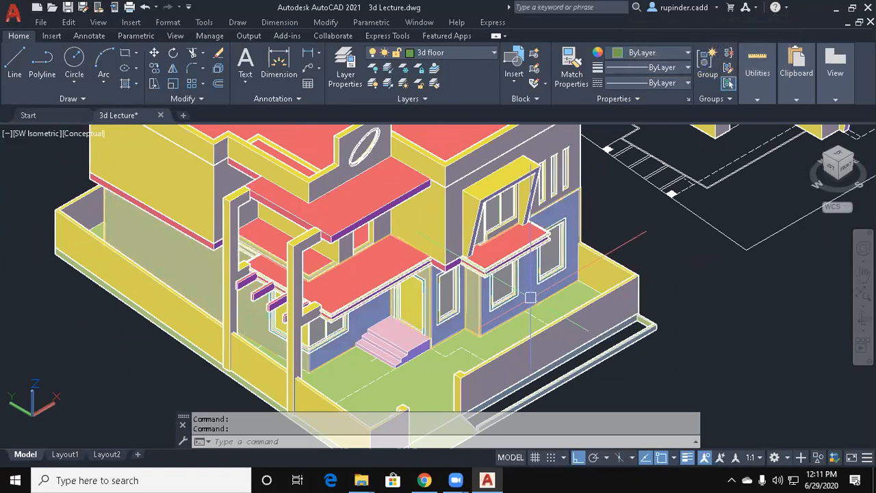
# Examine the balcony railings in the front elevation drawing and the shaded house model from the front.
pyautogui.scroll(-6, 528, 299)
pyautogui.moveTo(528, 298); pyautogui.dragTo(411, 397, button='middle')
pyautogui.scroll(-4, 546, 279)
pyautogui.scroll(10, 595, 209)
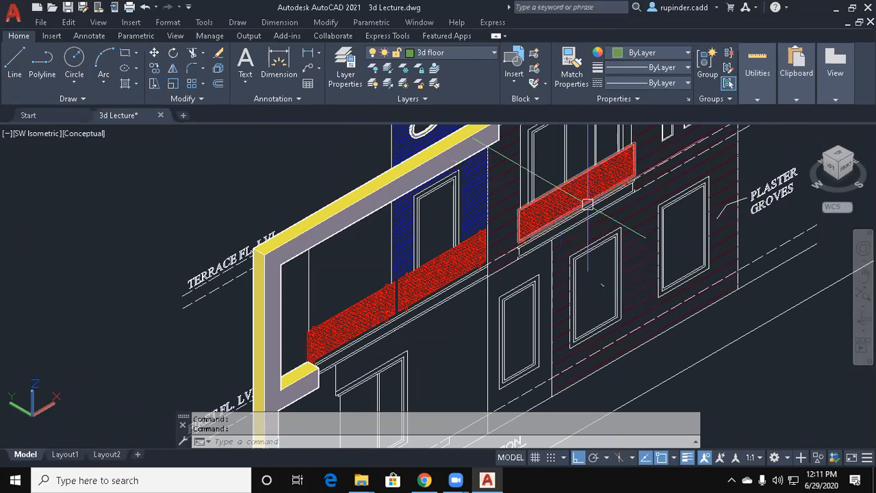
pyautogui.scroll(2, 596, 195)
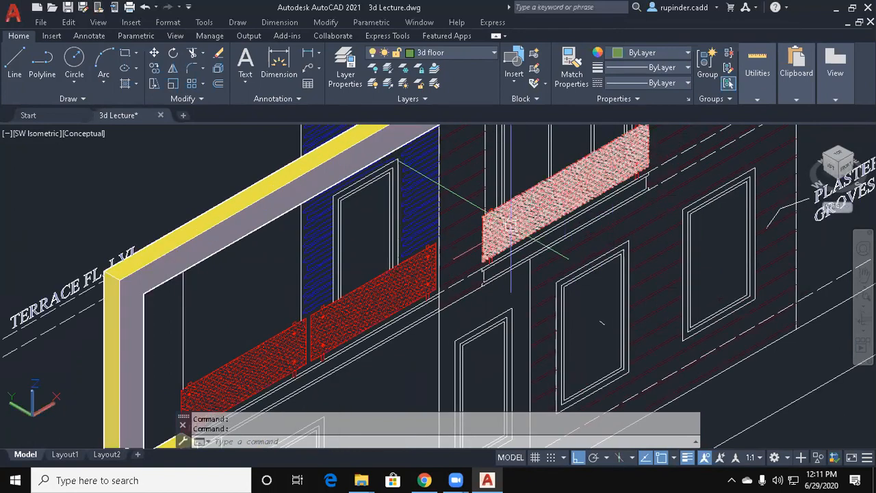
pyautogui.scroll(-5, 510, 225)
pyautogui.moveTo(507, 260); pyautogui.dragTo(571, 289, button='middle')
pyautogui.scroll(-3, 571, 289)
pyautogui.moveTo(491, 385); pyautogui.dragTo(565, 218, button='middle')
pyautogui.moveTo(508, 289); pyautogui.dragTo(602, 228, button='middle')
pyautogui.moveTo(512, 295); pyautogui.dragTo(671, 260, button='middle')
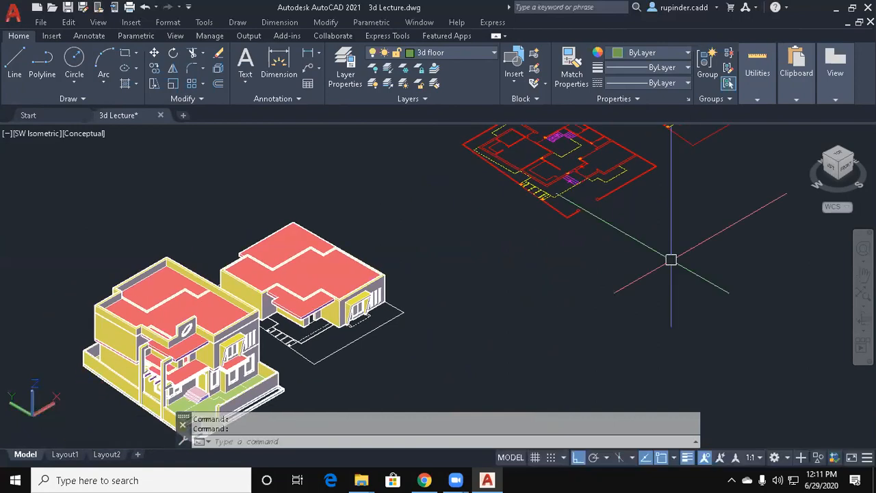
pyautogui.moveTo(361, 351); pyautogui.dragTo(485, 301, button='middle')
pyautogui.scroll(3, 366, 338)
pyautogui.moveTo(366, 337)
pyautogui.keyDown('shift'); pyautogui.mouseDown(button='middle')
pyautogui.moveTo(333, 321)
pyautogui.moveTo(378, 310)
pyautogui.moveTo(370, 330)
pyautogui.moveTo(381, 340)
pyautogui.mouseUp(button='middle'); pyautogui.keyUp('shift')
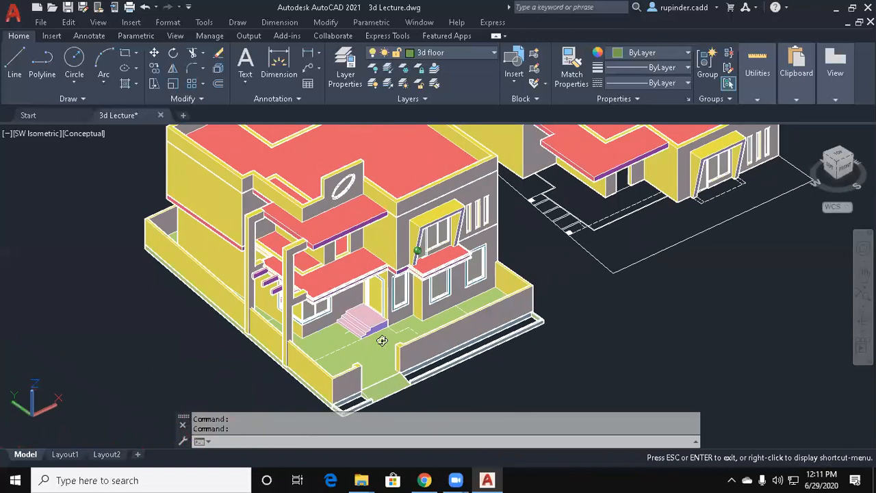
pyautogui.click(98, 22)
pyautogui.click(287, 346)
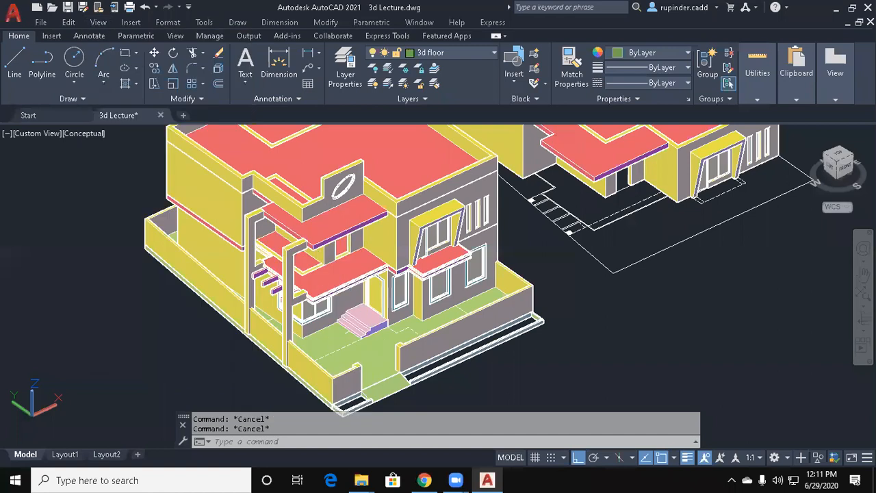